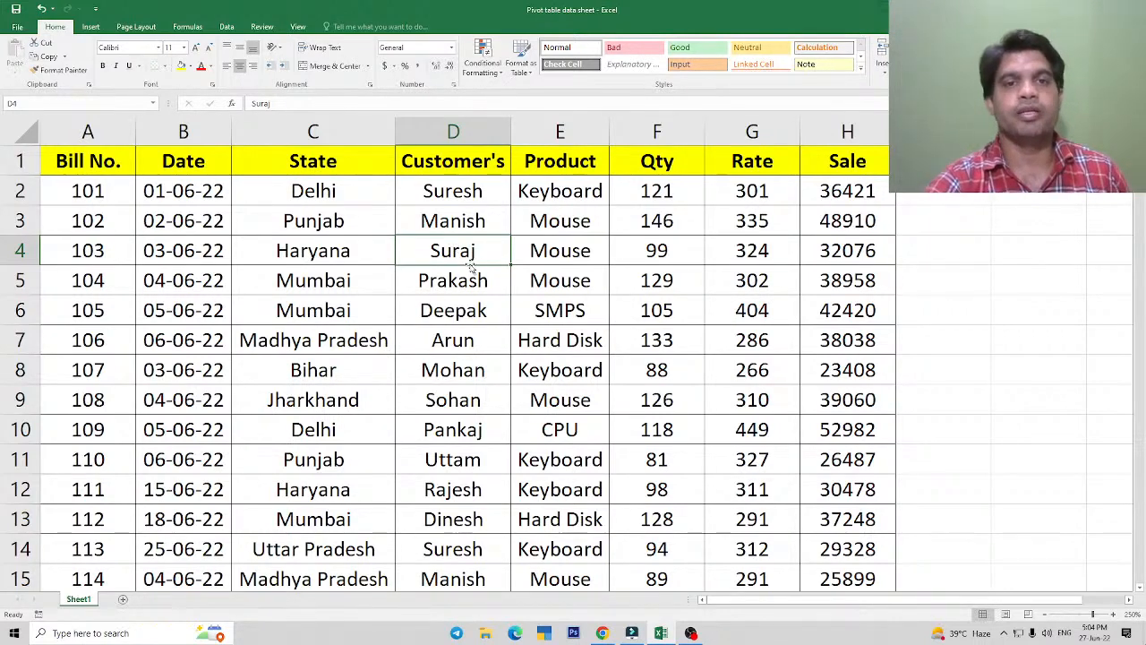
{"action": "left_click", "coordinate": [463, 224]}
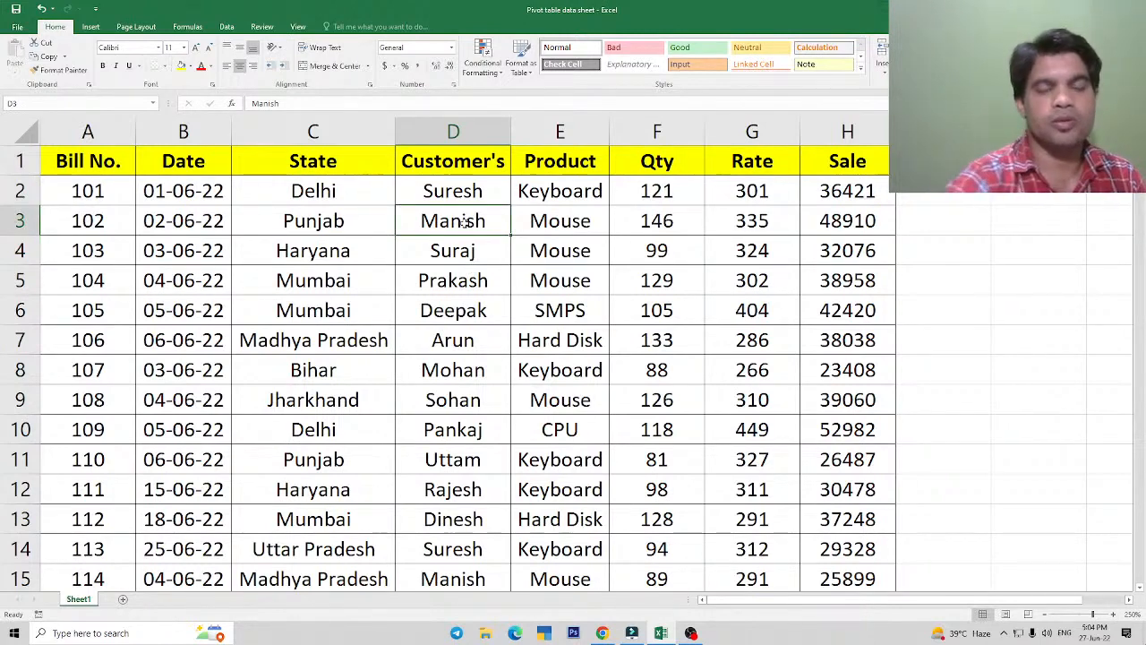
{"action": "left_click", "coordinate": [495, 249]}
{"action": "left_click", "coordinate": [574, 219]}
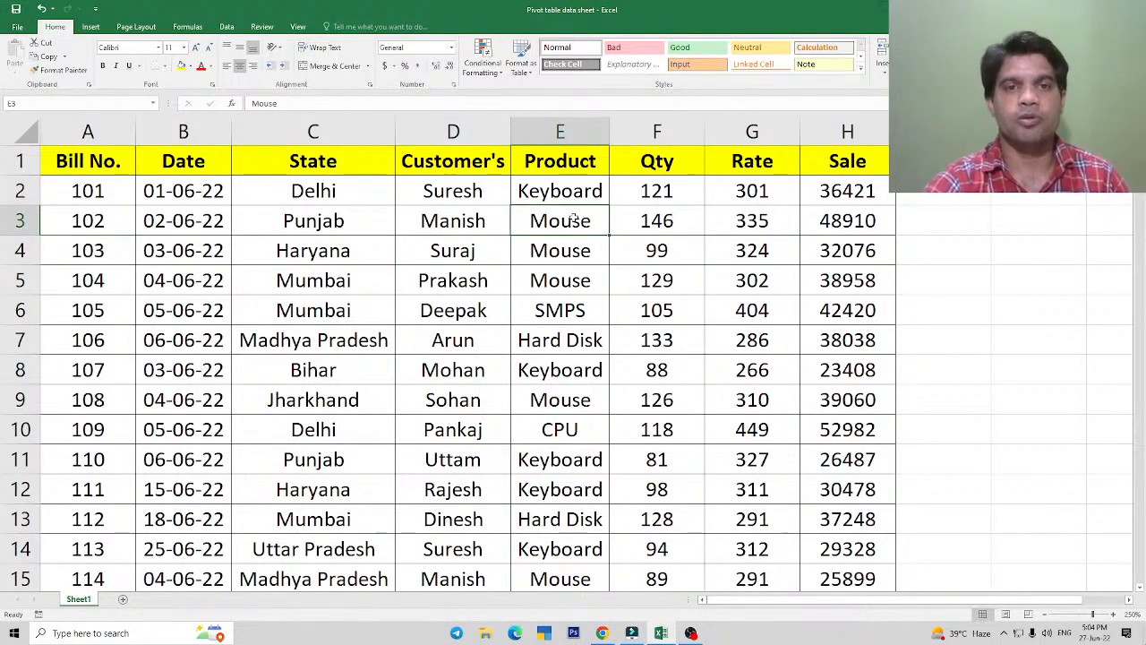
{"action": "left_click", "coordinate": [483, 276]}
{"action": "left_click", "coordinate": [468, 251]}
{"action": "left_click", "coordinate": [457, 230]}
{"action": "left_click", "coordinate": [547, 224]}
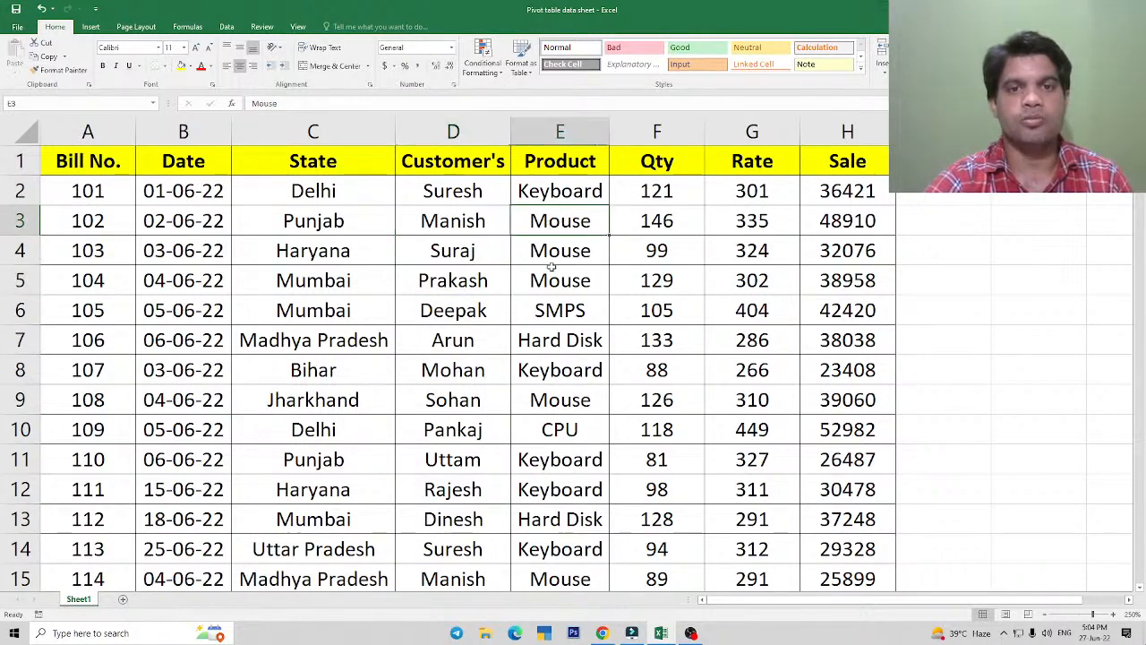
{"action": "left_click", "coordinate": [544, 269]}
{"action": "left_click", "coordinate": [543, 222]}
{"action": "left_click_drag", "start_coordinate": [445, 201], "coordinate": [552, 312]}
{"action": "left_click", "coordinate": [542, 332]}
{"action": "left_click", "coordinate": [484, 256]}
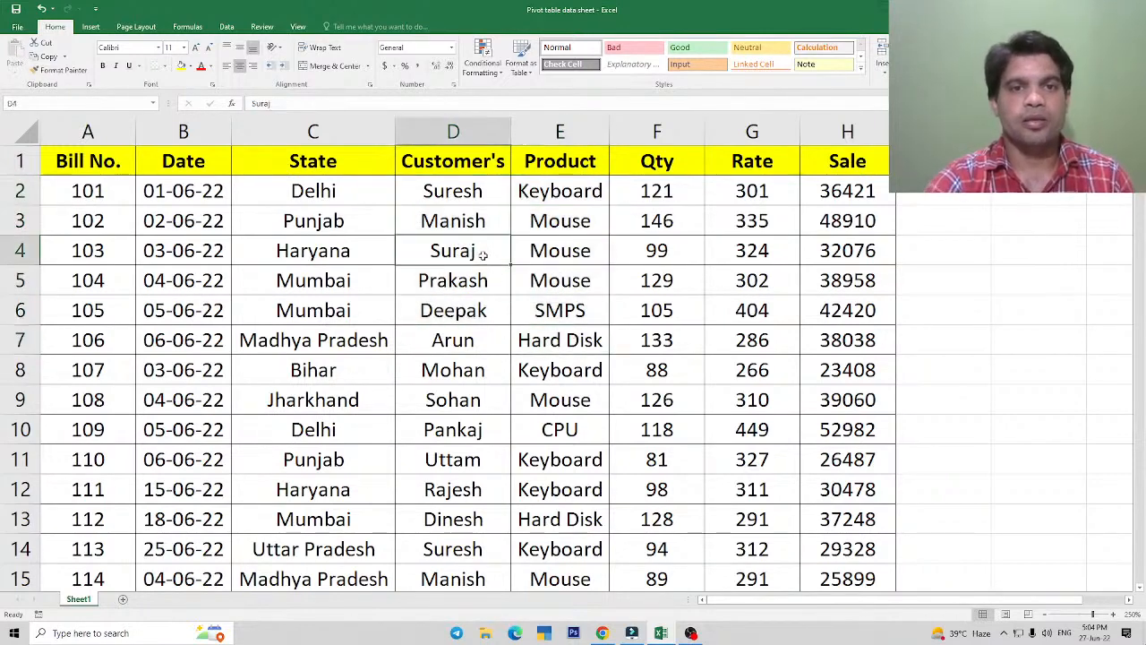
{"action": "left_click", "coordinate": [469, 311]}
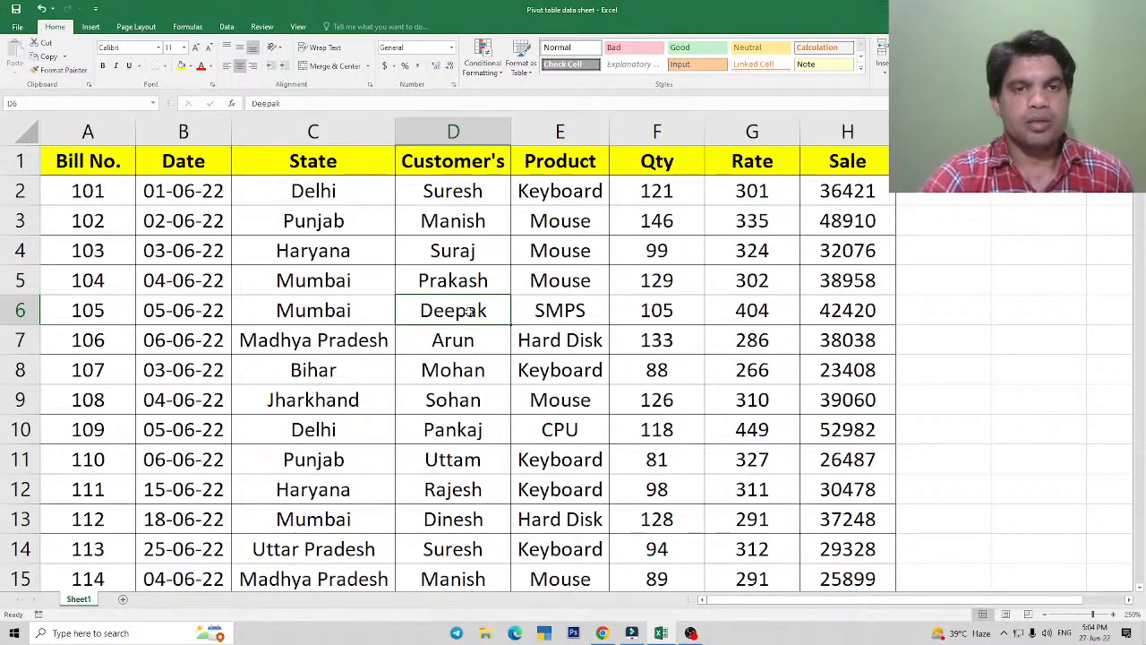
{"action": "left_click", "coordinate": [456, 277]}
{"action": "left_click", "coordinate": [450, 197]}
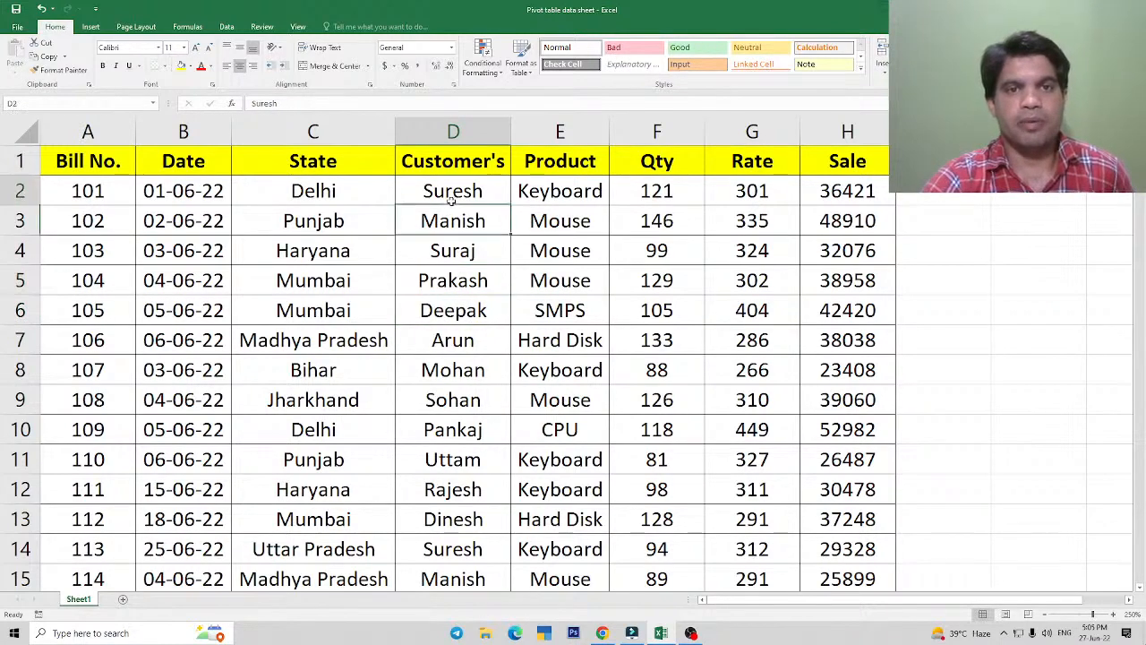
{"action": "left_click", "coordinate": [345, 246]}
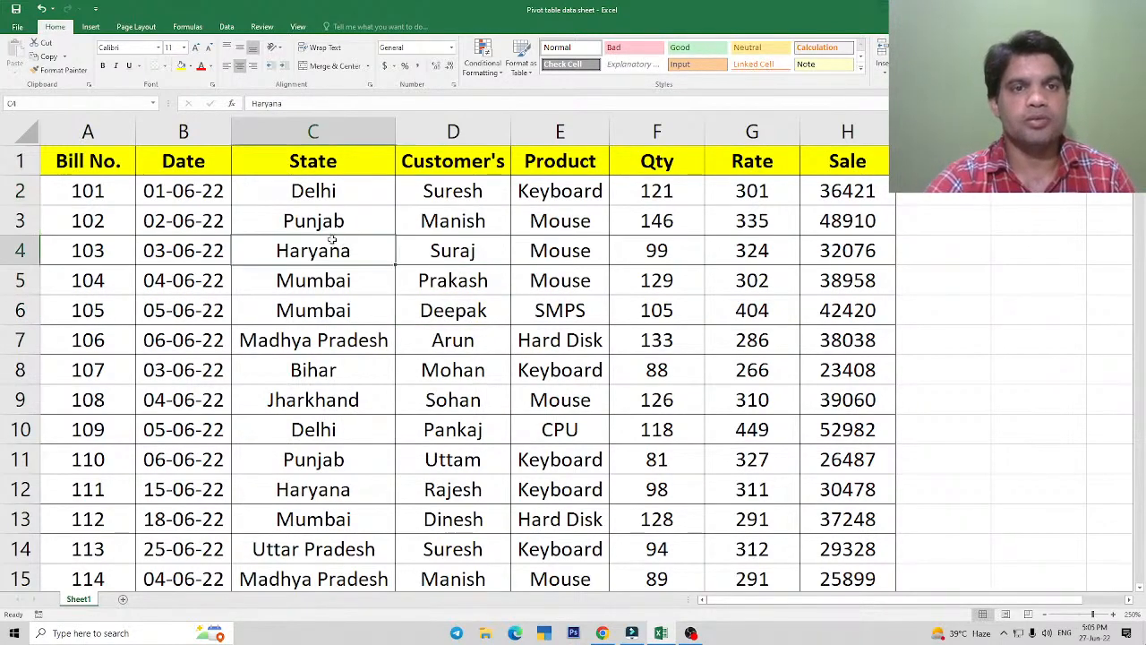
{"action": "left_click", "coordinate": [328, 224]}
{"action": "left_click", "coordinate": [331, 249]}
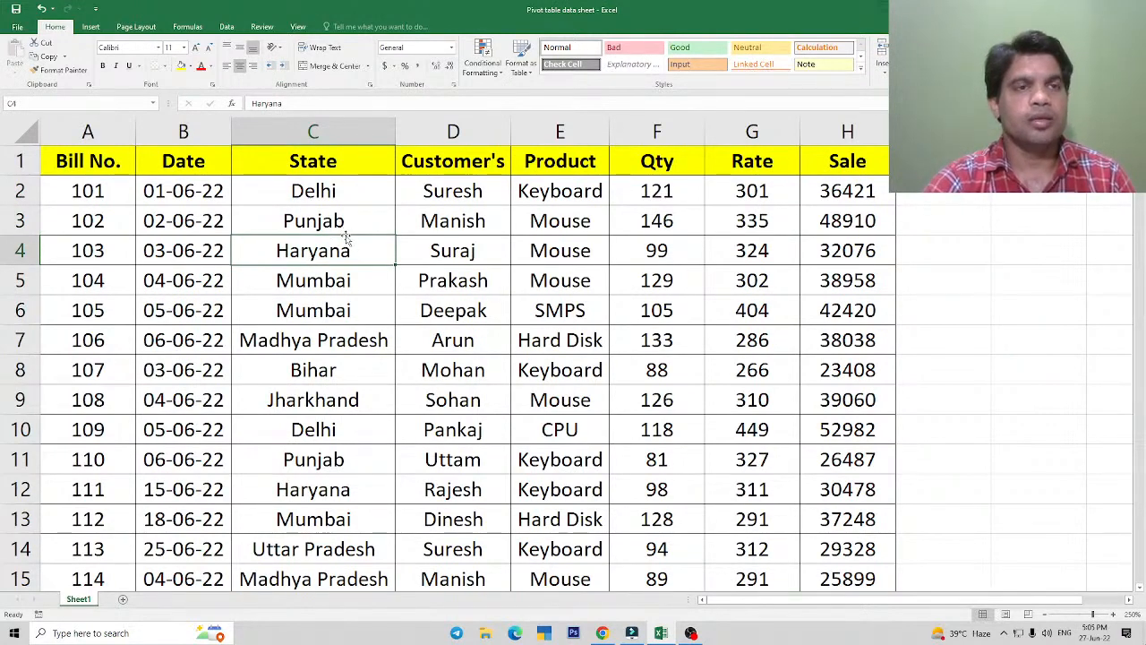
{"action": "left_click", "coordinate": [307, 223]}
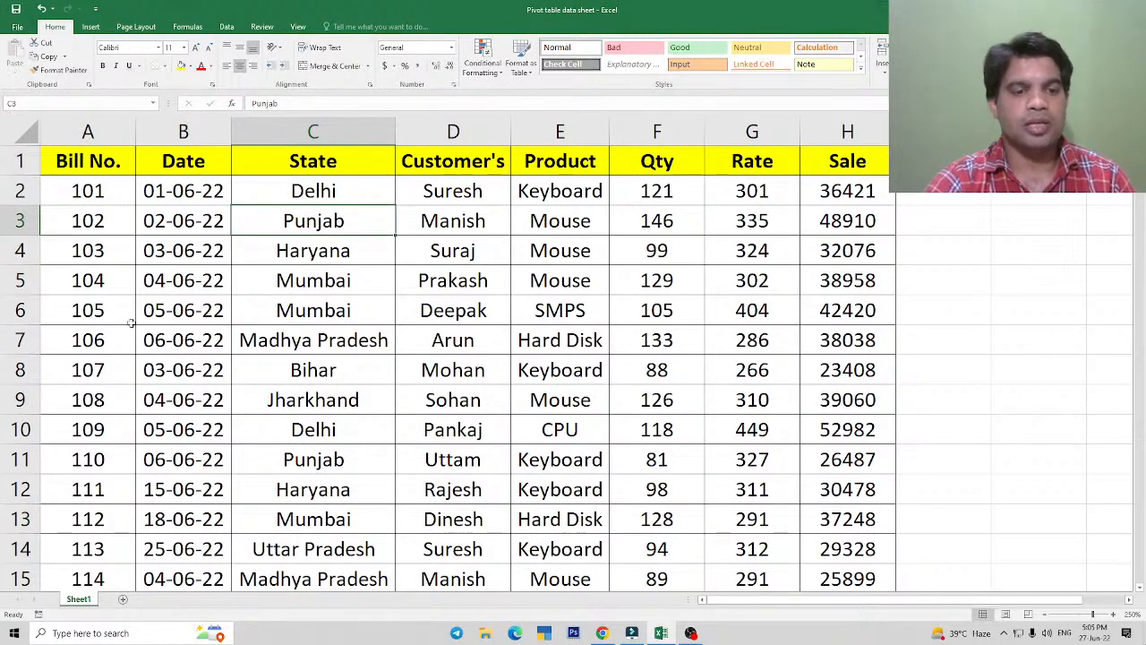
Find the PivotTable command and read its description, keeping a cell of the sales data selected.
{"action": "left_click", "coordinate": [91, 27]}
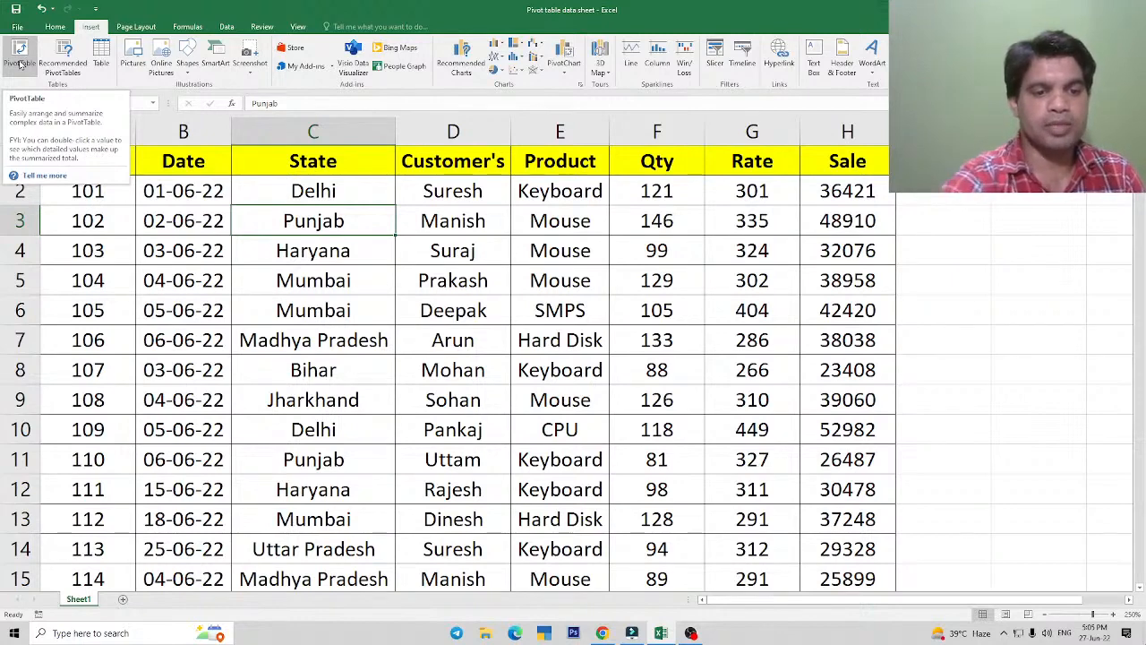
{"action": "left_click", "coordinate": [341, 286]}
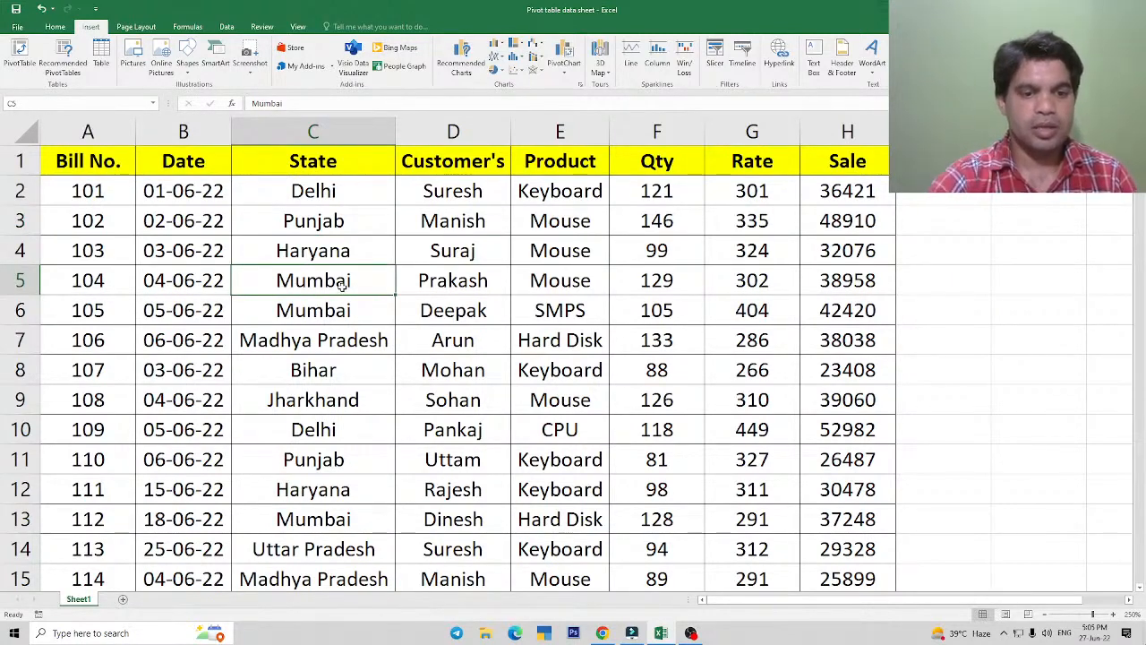
{"action": "left_click", "coordinate": [383, 323]}
{"action": "left_click", "coordinate": [321, 364]}
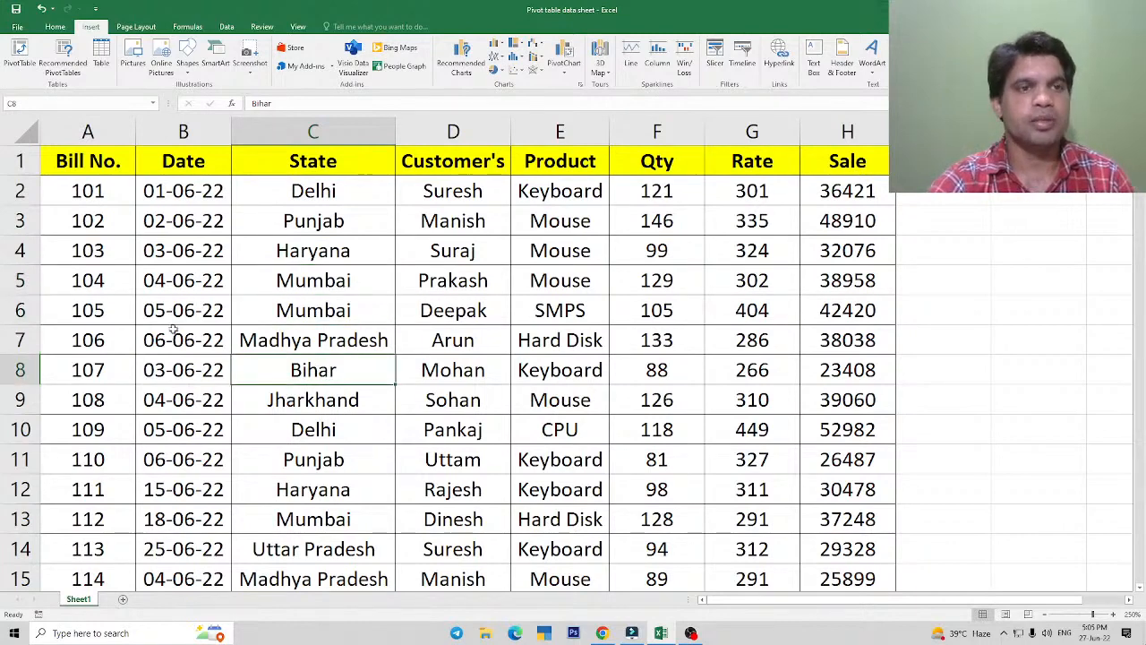
{"action": "left_click", "coordinate": [157, 221]}
{"action": "left_click_drag", "start_coordinate": [85, 193], "coordinate": [614, 330]}
{"action": "left_click", "coordinate": [559, 365]}
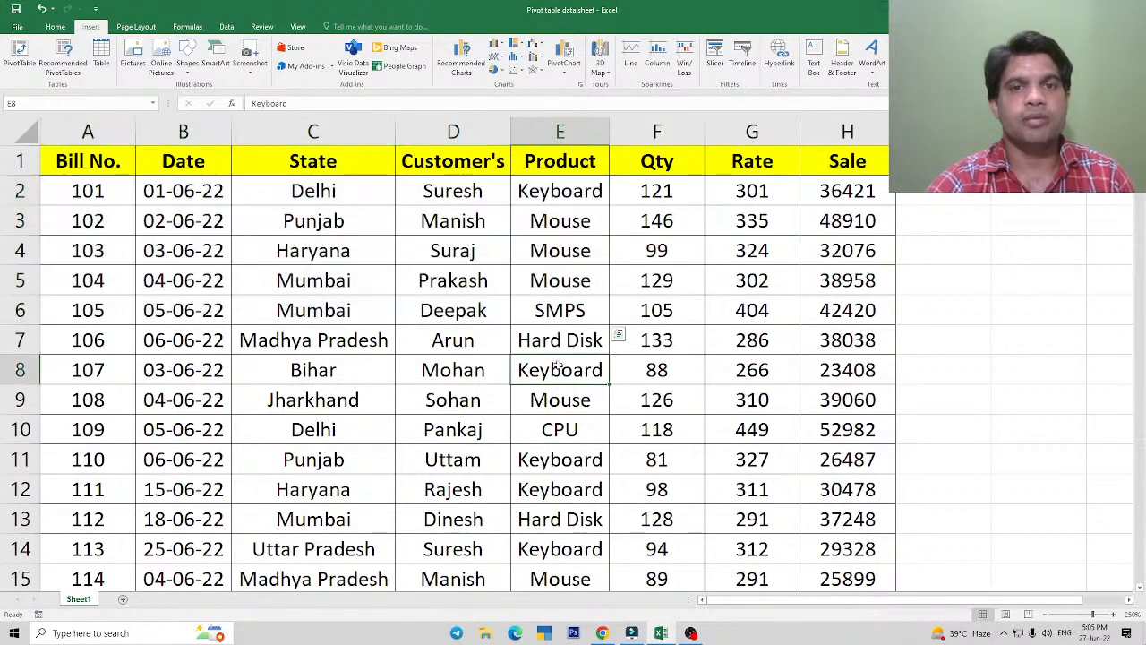
{"action": "left_click", "coordinate": [360, 231]}
{"action": "left_click", "coordinate": [349, 257]}
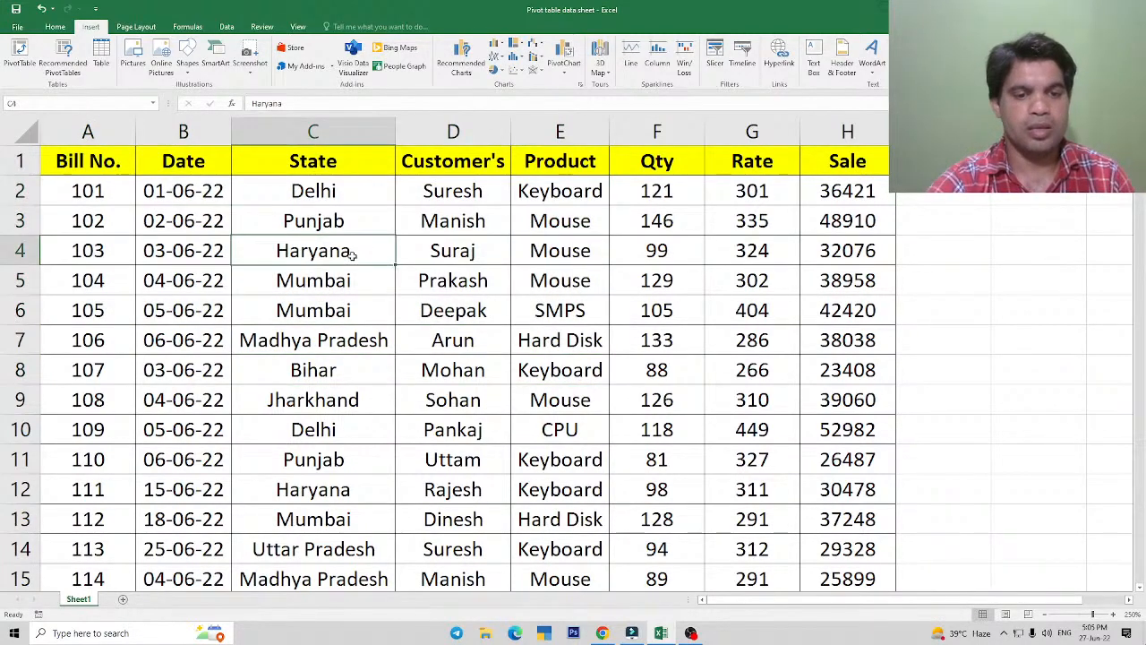
{"action": "left_click", "coordinate": [309, 283]}
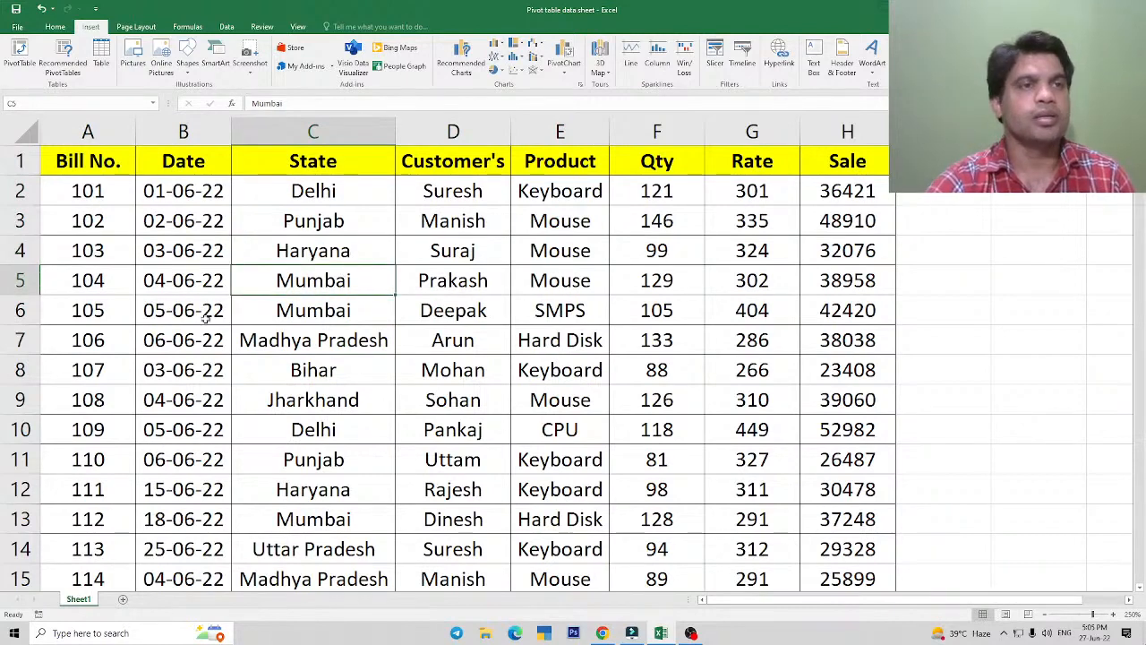
{"action": "left_click", "coordinate": [474, 337]}
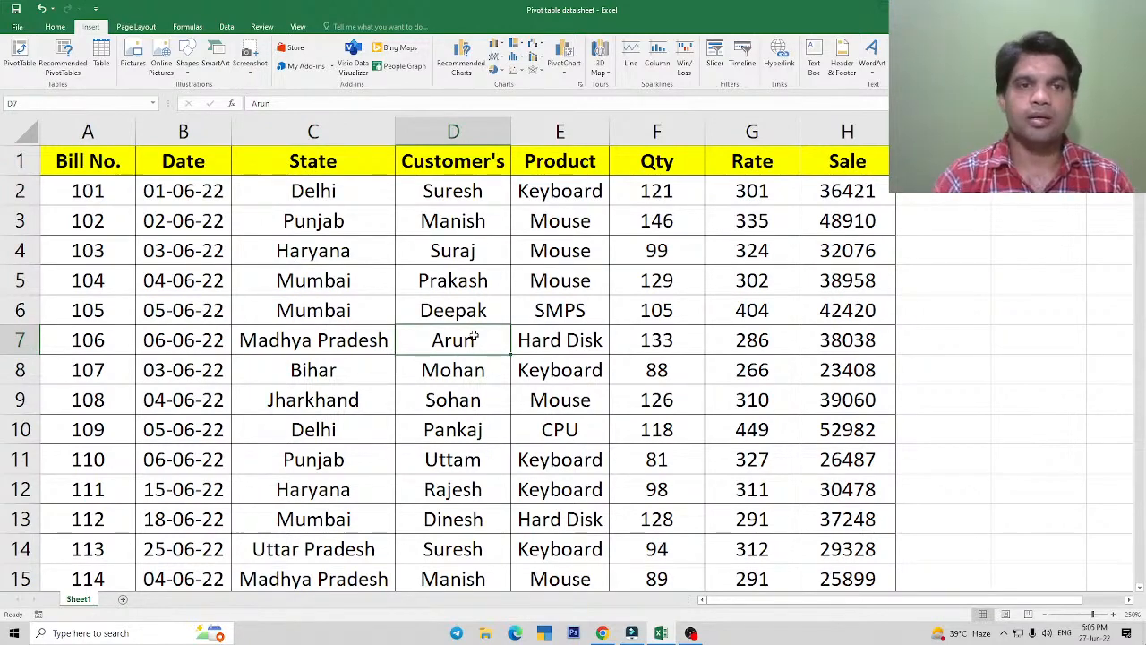
{"action": "left_click_drag", "start_coordinate": [118, 179], "coordinate": [752, 497]}
{"action": "left_click", "coordinate": [752, 491]}
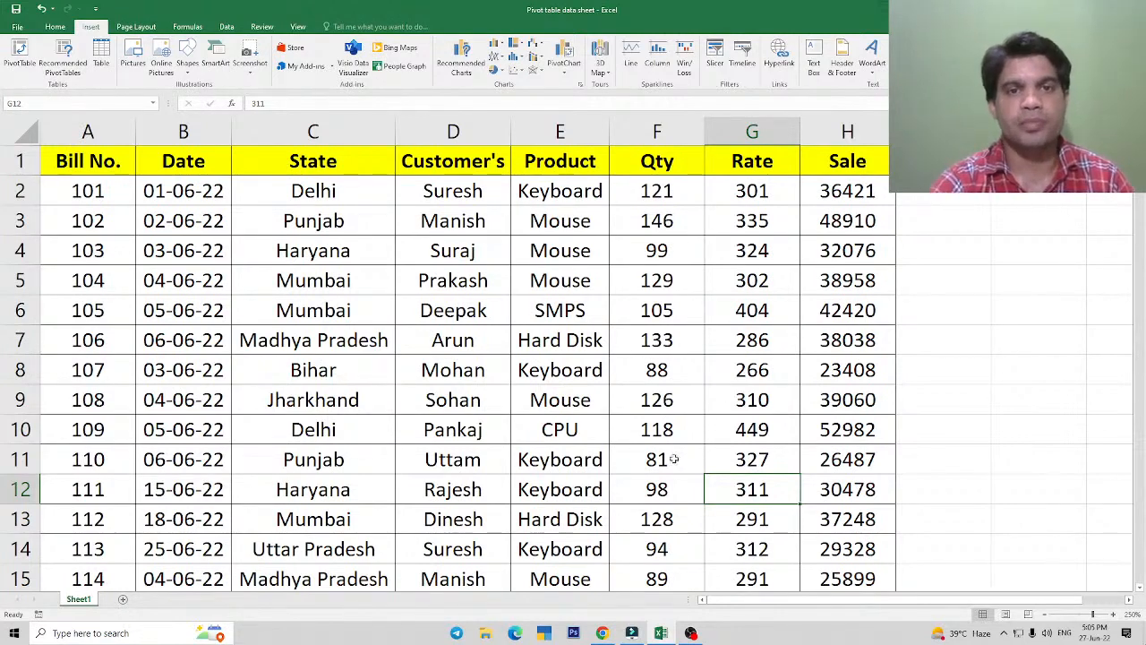
{"action": "left_click", "coordinate": [506, 253]}
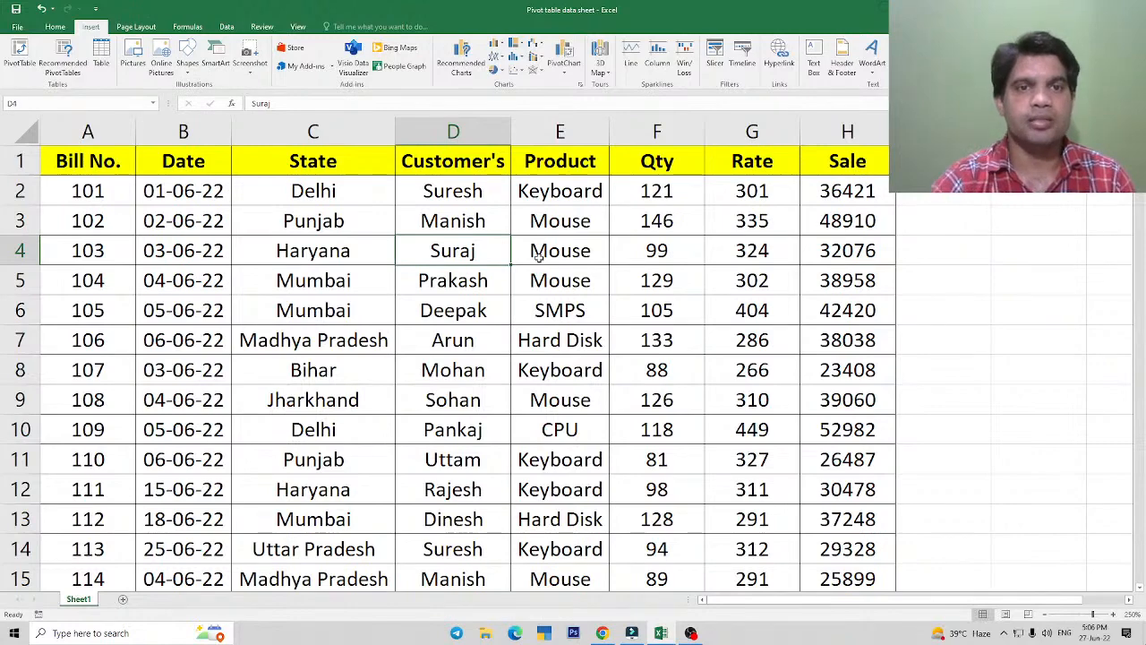
{"action": "left_click", "coordinate": [424, 299]}
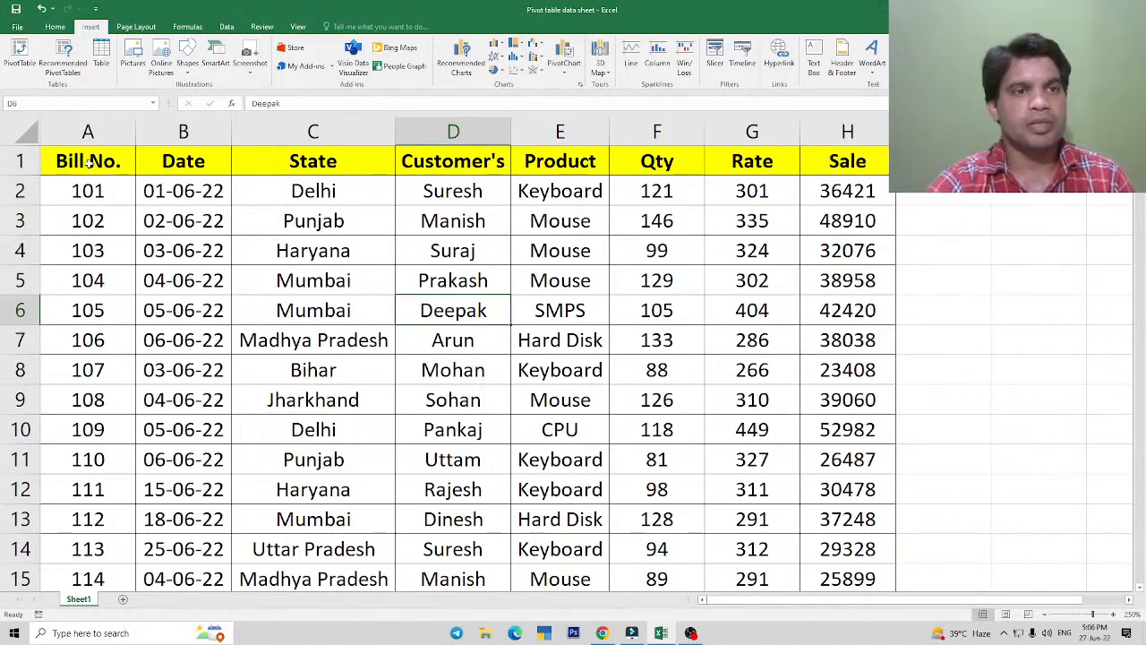
Look through the sales records and examine the entries in the State, Customer's and Sale columns.
{"action": "left_click_drag", "start_coordinate": [88, 164], "coordinate": [222, 376]}
{"action": "left_click", "coordinate": [362, 328]}
{"action": "scroll", "coordinate": [361, 327], "scroll_direction": "down", "scroll_amount": 9}
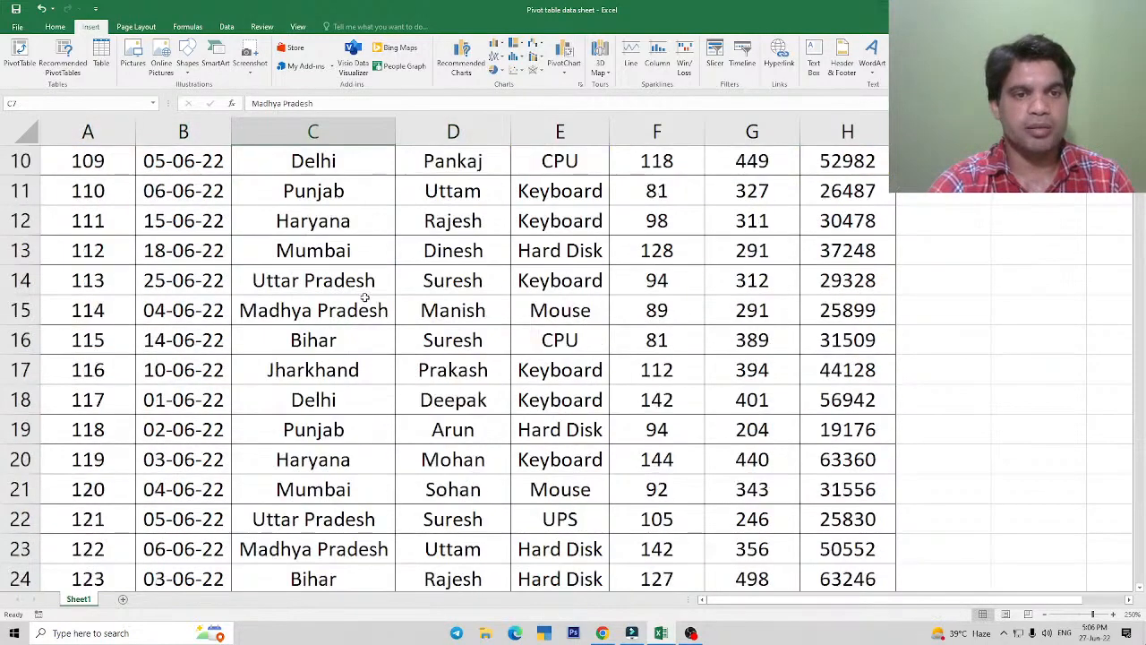
{"action": "scroll", "coordinate": [365, 298], "scroll_direction": "down", "scroll_amount": 1}
{"action": "scroll", "coordinate": [364, 298], "scroll_direction": "up", "scroll_amount": 10}
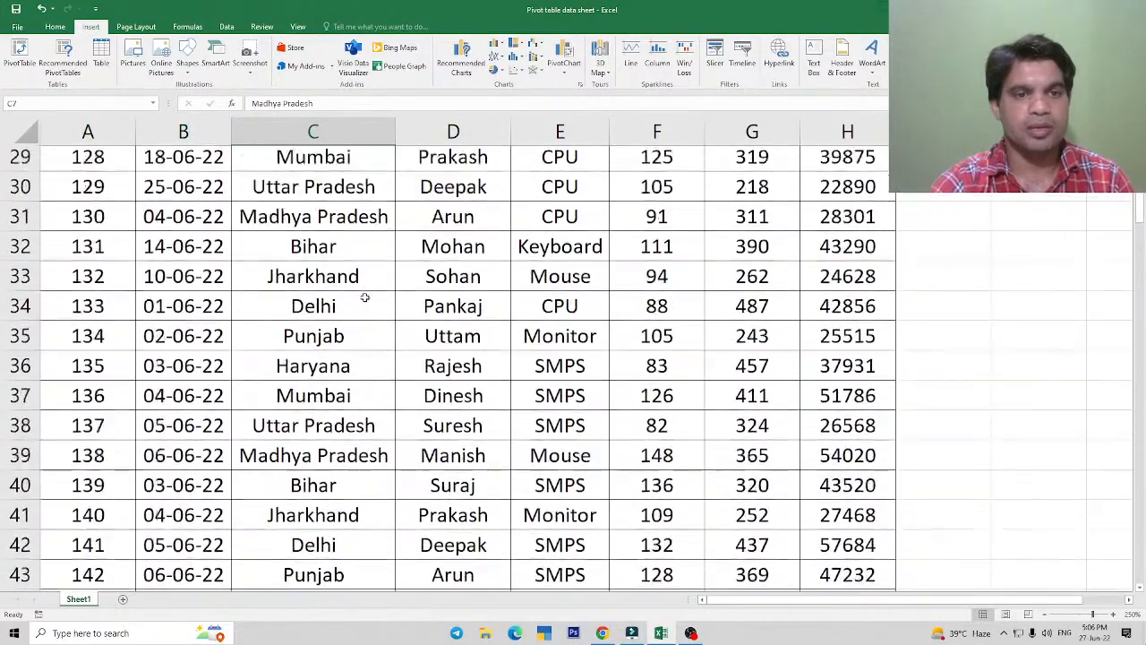
{"action": "left_click", "coordinate": [460, 260]}
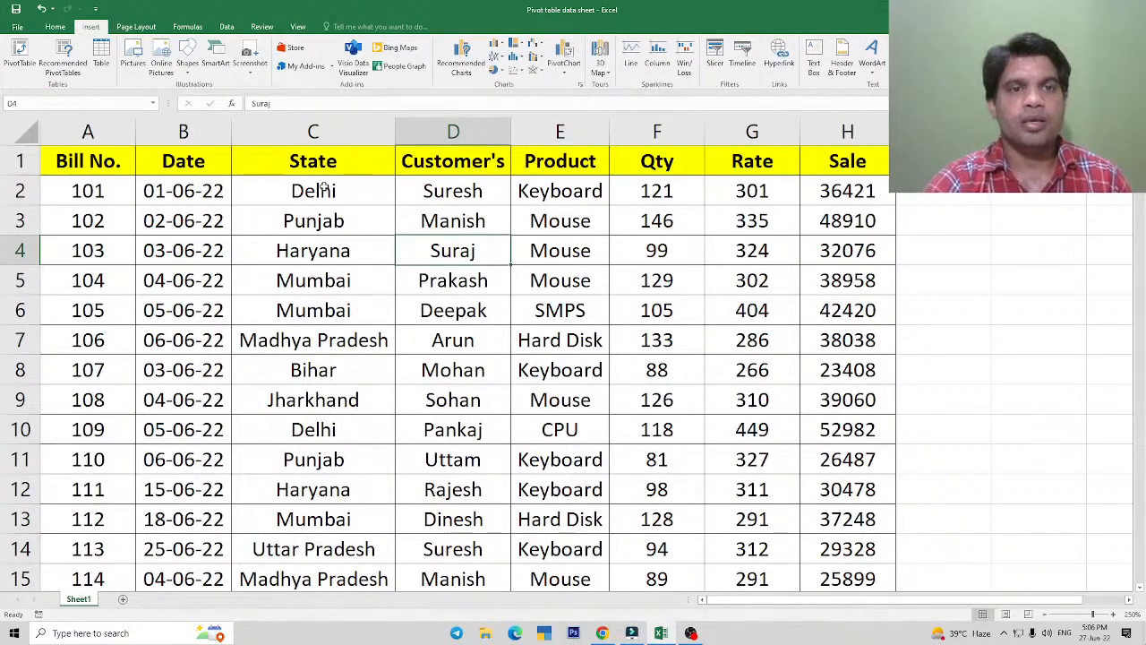
{"action": "left_click_drag", "start_coordinate": [319, 186], "coordinate": [348, 509]}
{"action": "left_click", "coordinate": [335, 467]}
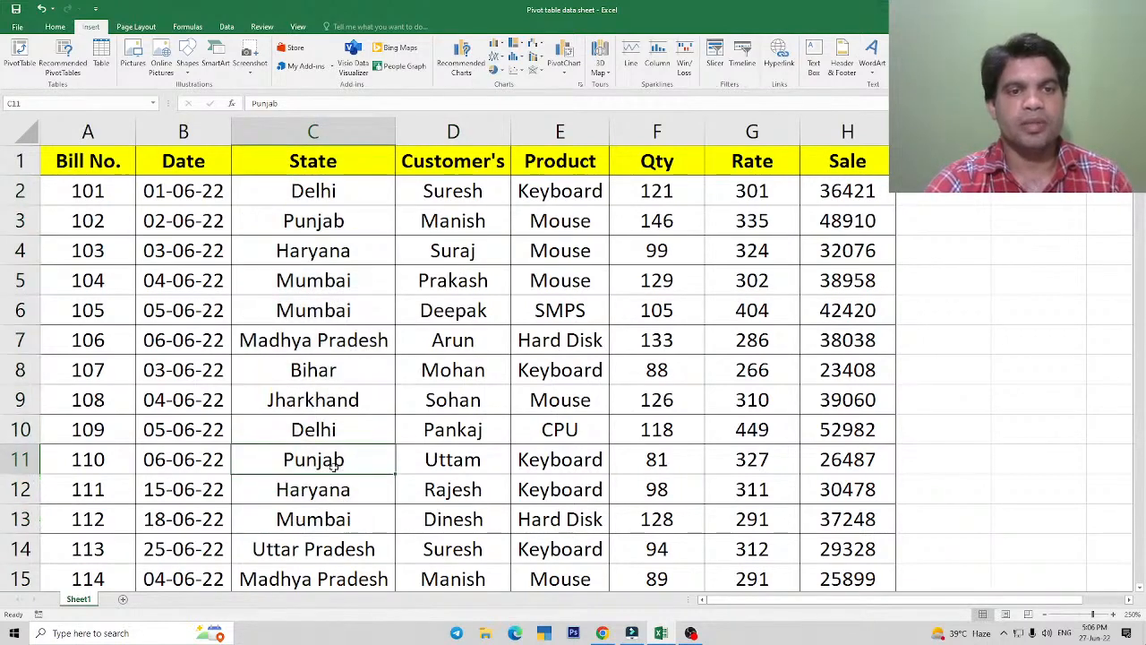
{"action": "left_click", "coordinate": [344, 305]}
{"action": "left_click", "coordinate": [322, 192]}
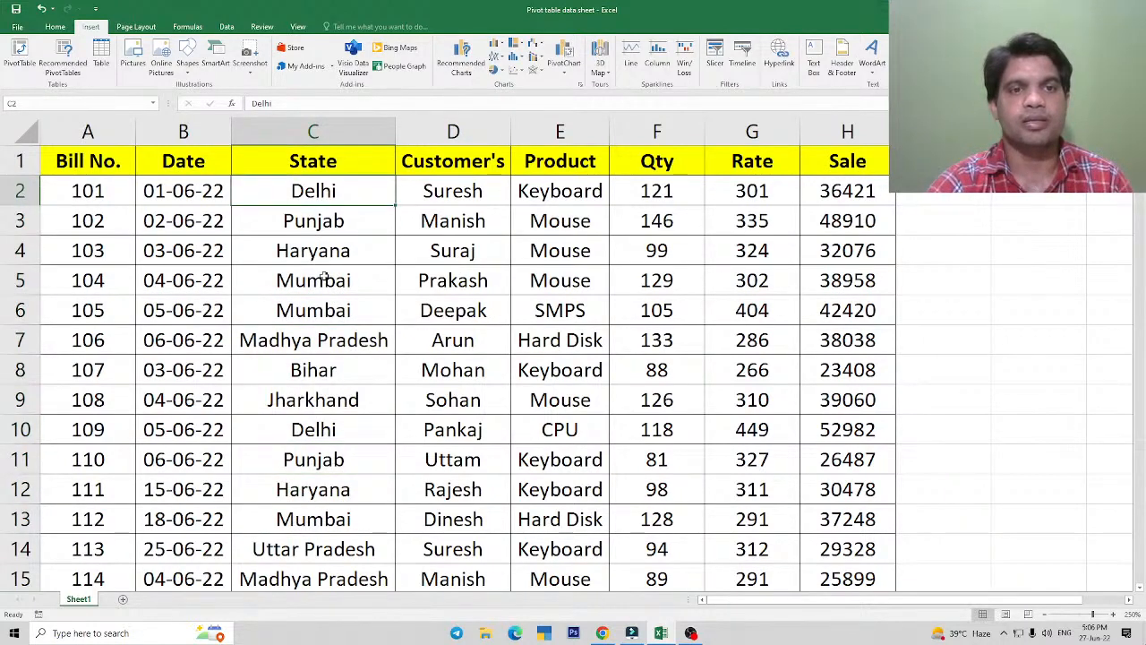
{"action": "left_click", "coordinate": [323, 279]}
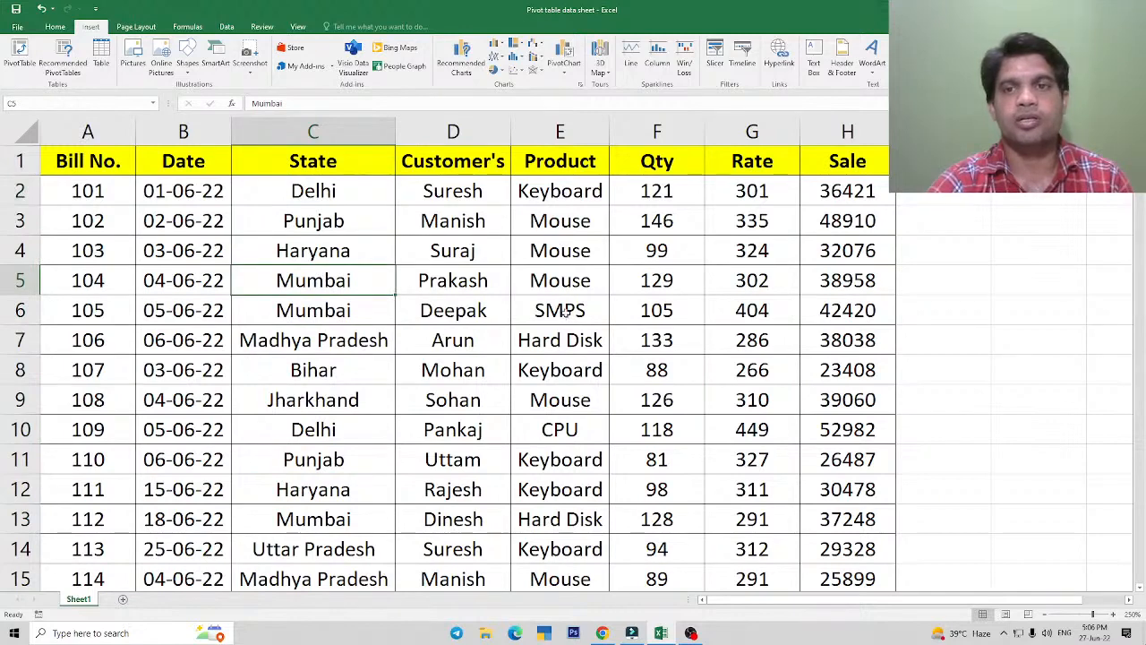
{"action": "left_click", "coordinate": [324, 192]}
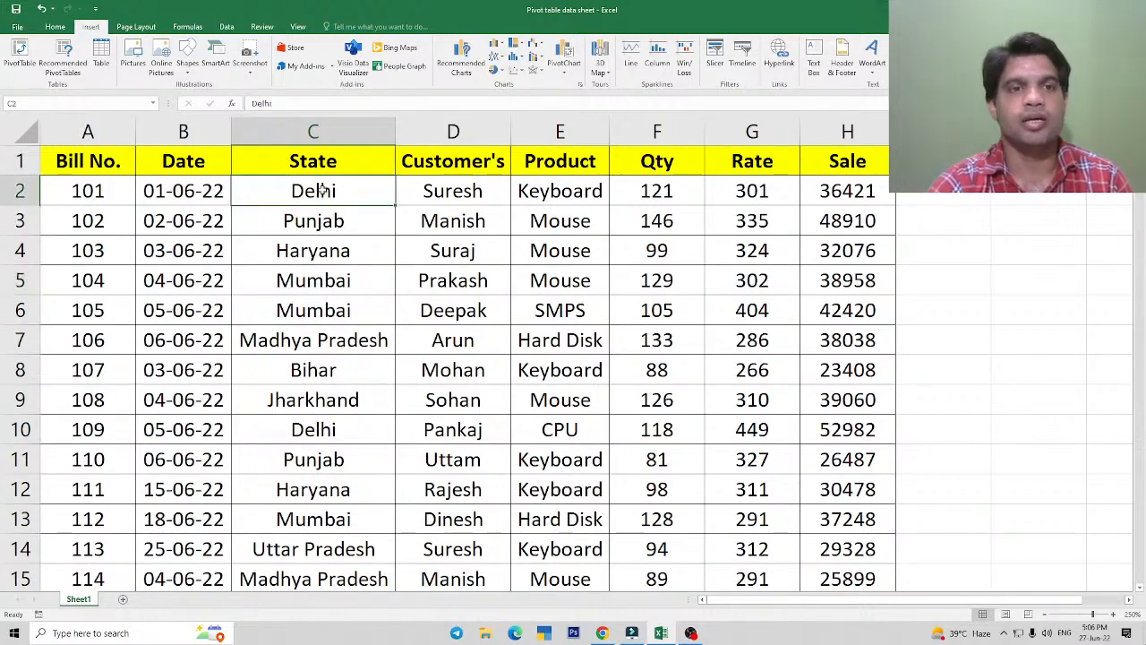
{"action": "left_click", "coordinate": [322, 280]}
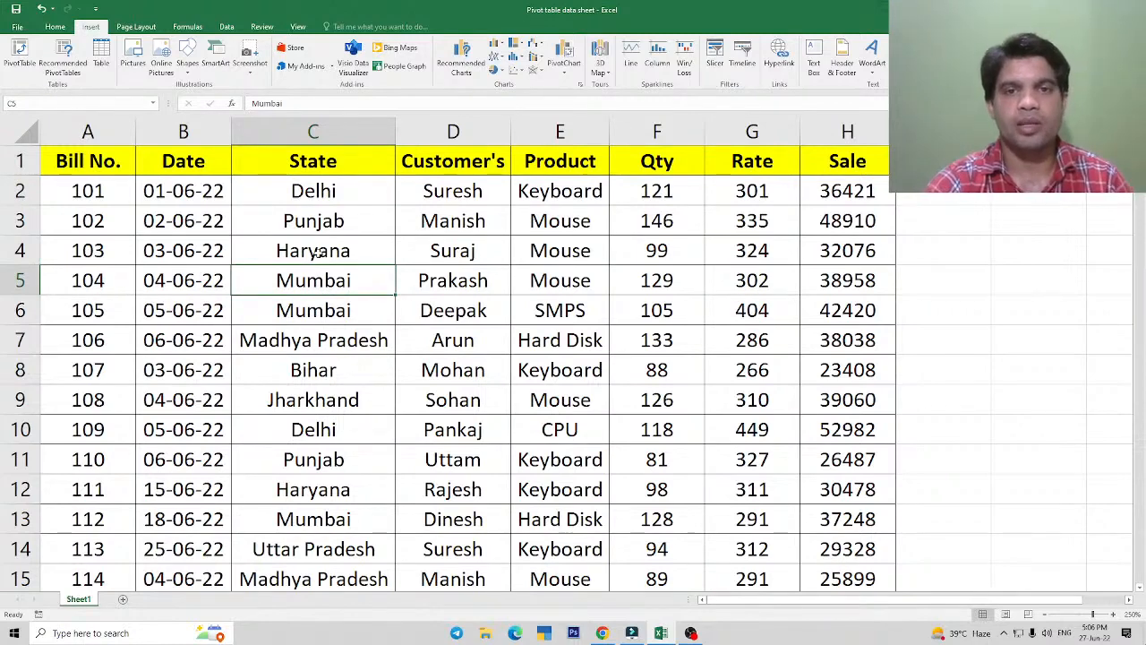
{"action": "left_click", "coordinate": [449, 376]}
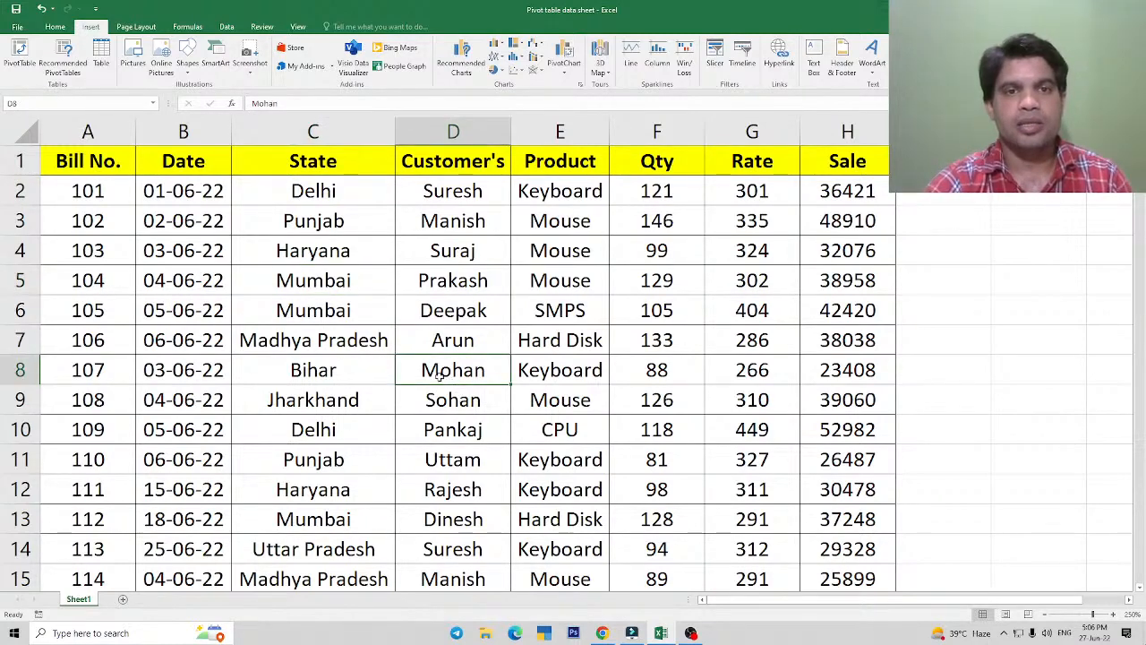
{"action": "left_click_drag", "start_coordinate": [453, 192], "coordinate": [470, 509]}
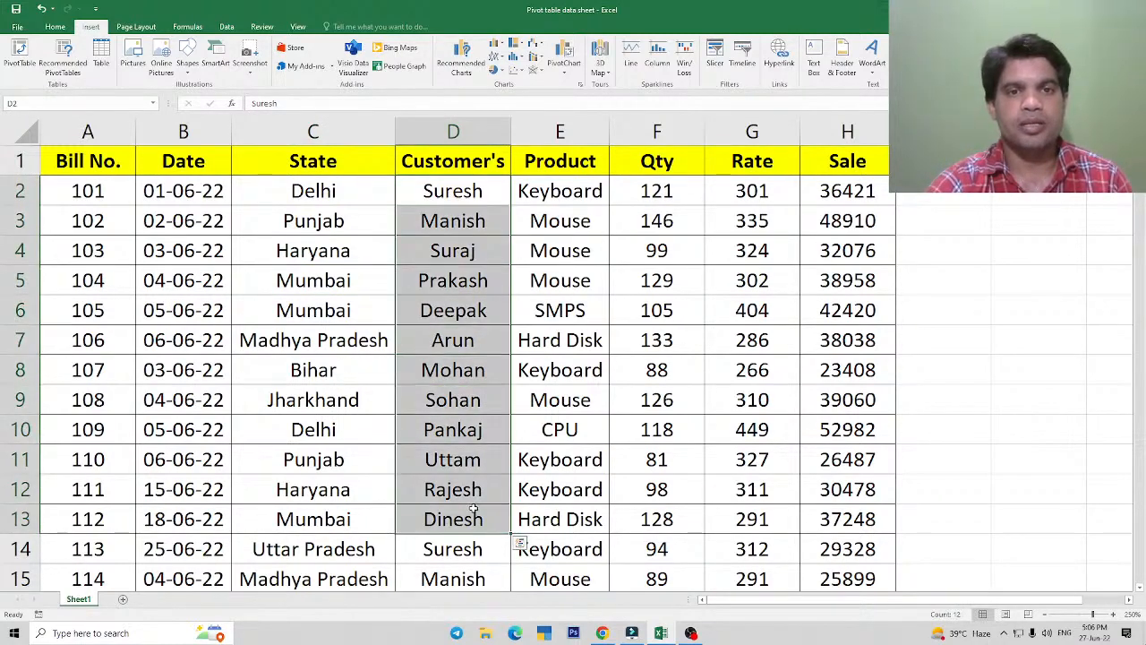
{"action": "left_click", "coordinate": [472, 491]}
{"action": "left_click", "coordinate": [870, 313]}
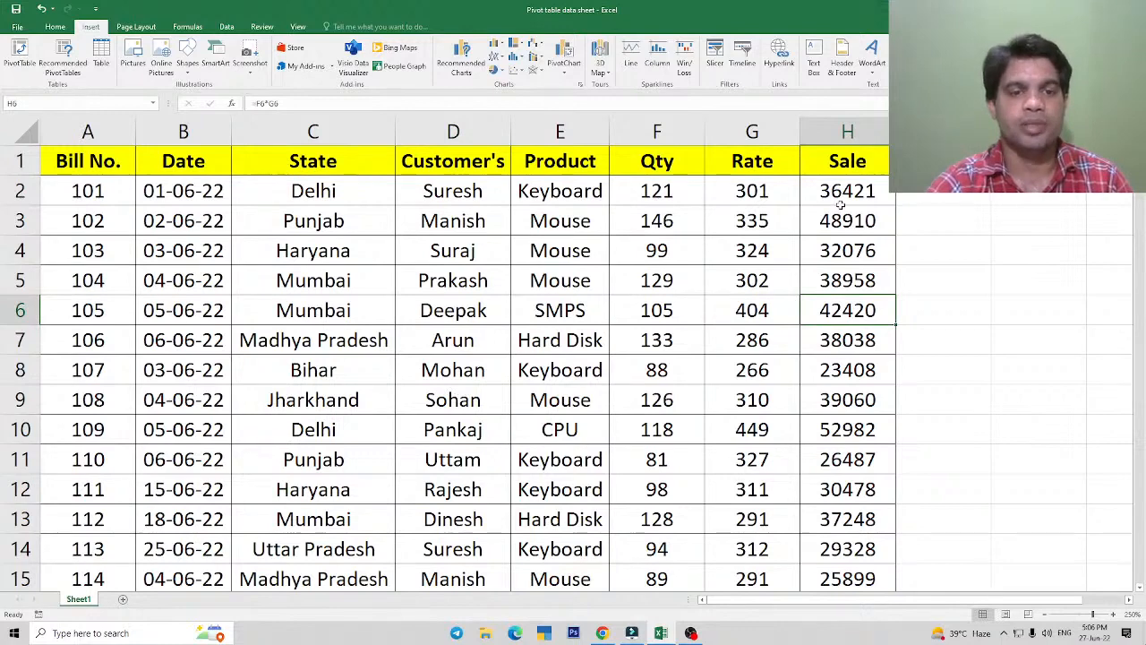
Examine the extent of the sales table and its header row from Bill No. to Sale.
{"action": "left_click", "coordinate": [467, 332]}
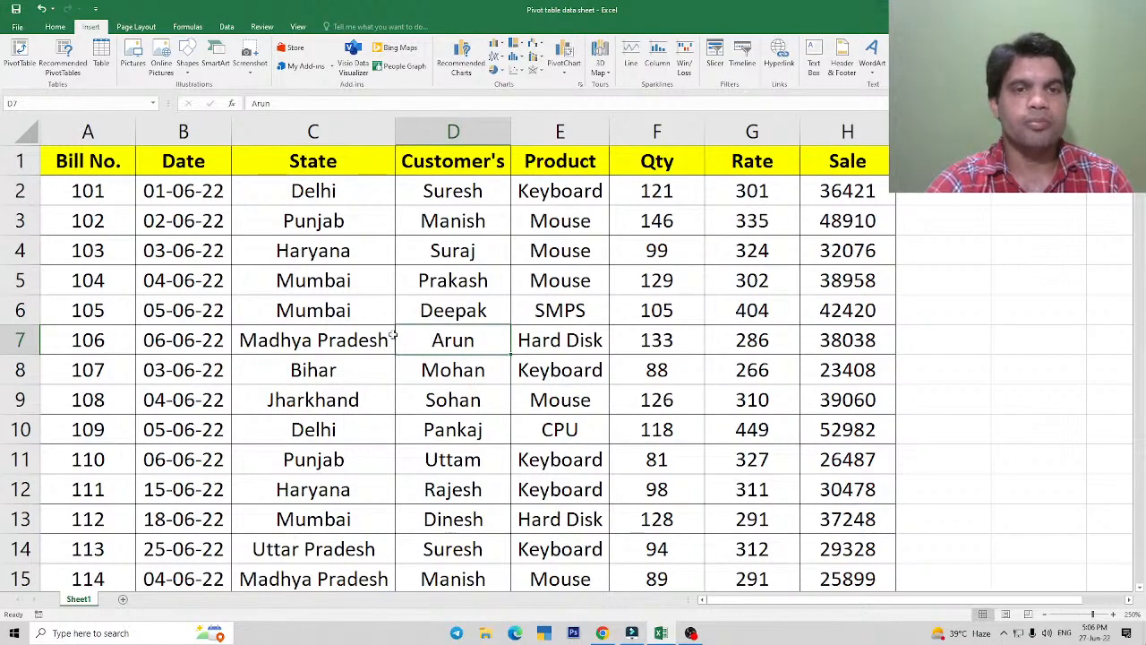
{"action": "key", "text": "ctrl+a"}
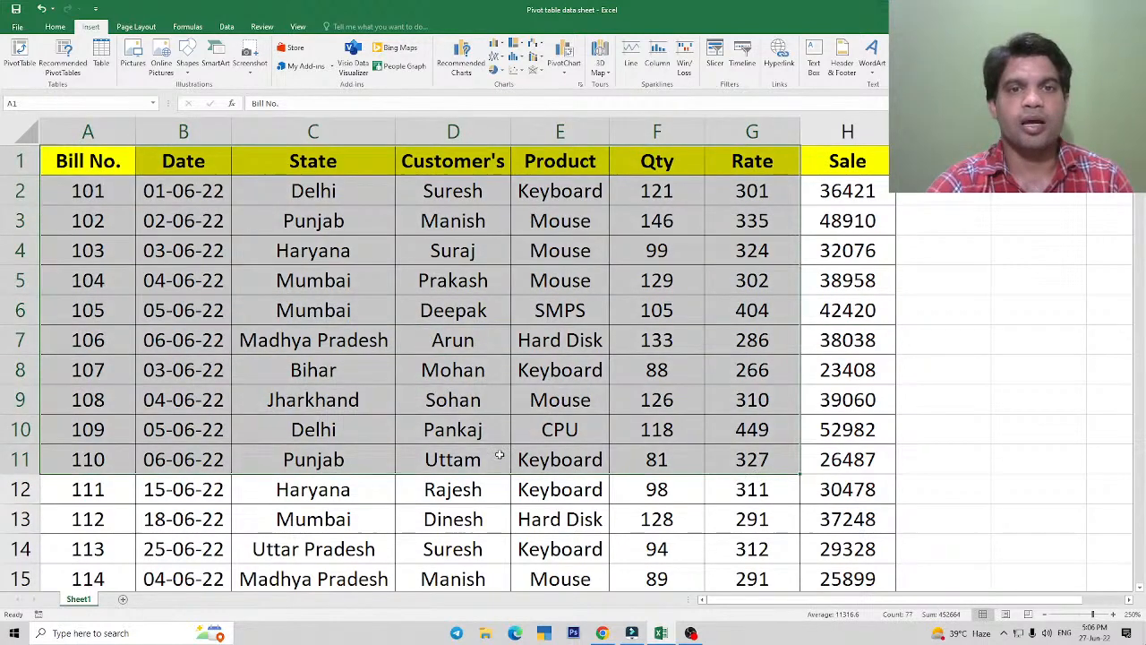
{"action": "left_click", "coordinate": [419, 240]}
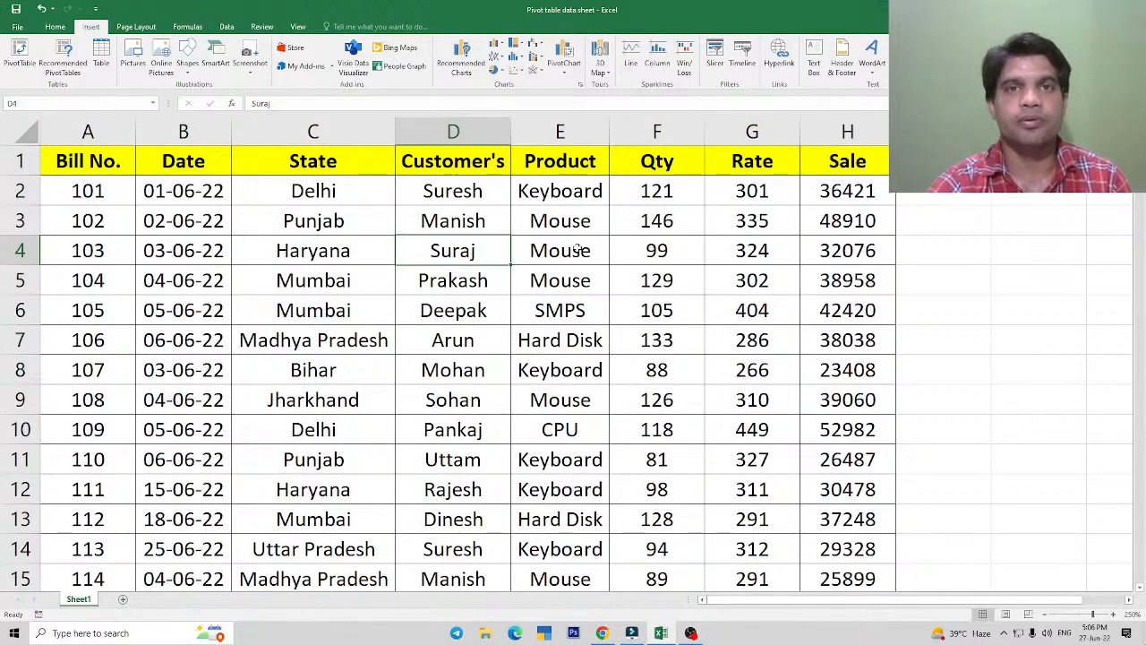
{"action": "left_click_drag", "start_coordinate": [91, 161], "coordinate": [824, 173]}
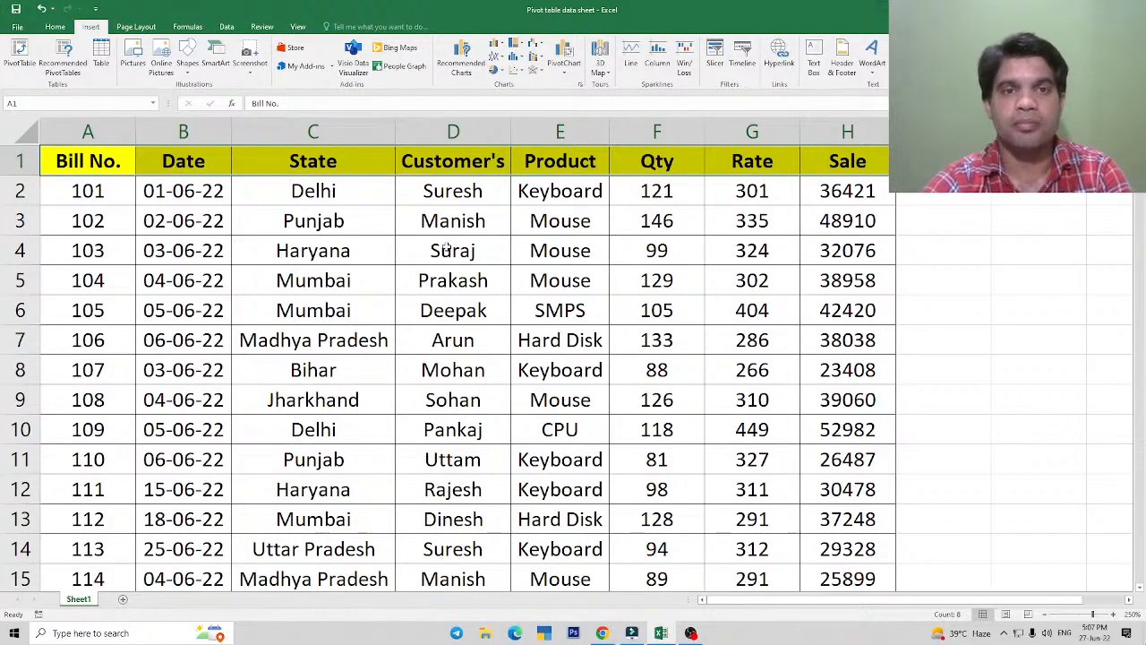
{"action": "left_click", "coordinate": [392, 256]}
{"action": "left_click", "coordinate": [323, 161]}
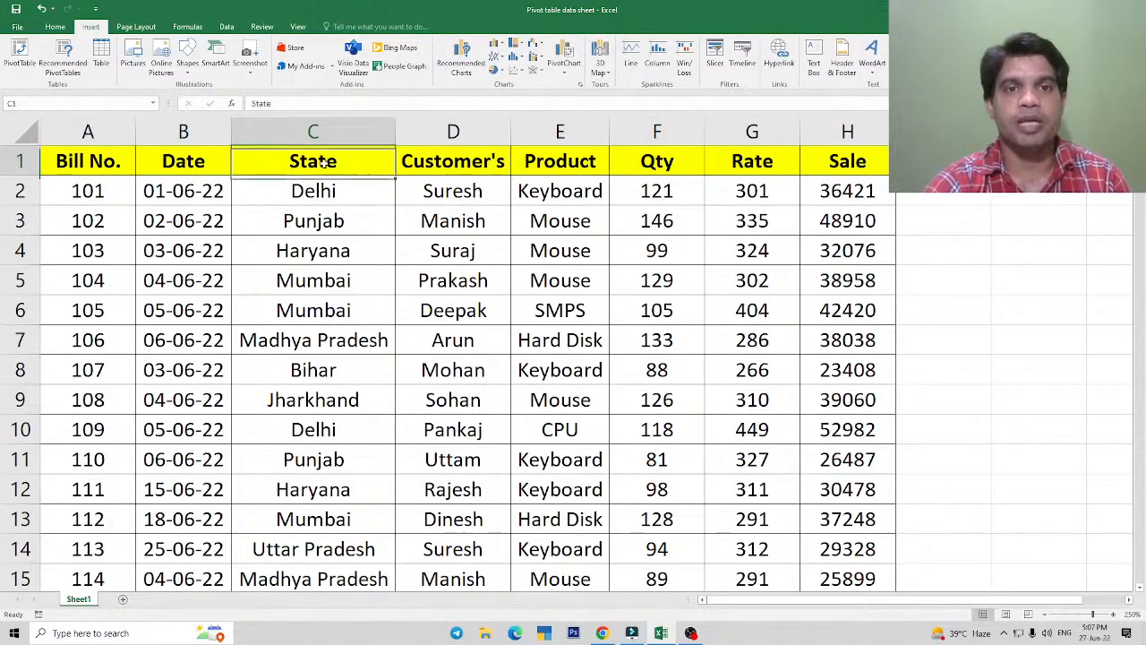
Examine the entries in the State and Customer's columns of the sales data.
{"action": "left_click_drag", "start_coordinate": [323, 161], "coordinate": [514, 317]}
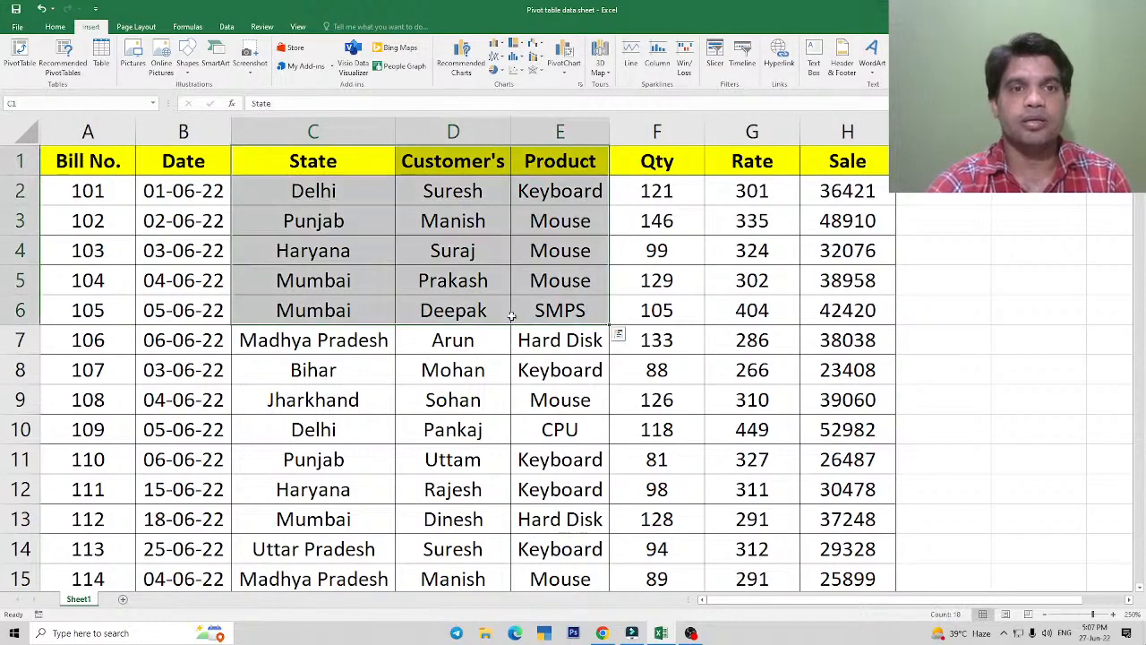
{"action": "left_click", "coordinate": [324, 185]}
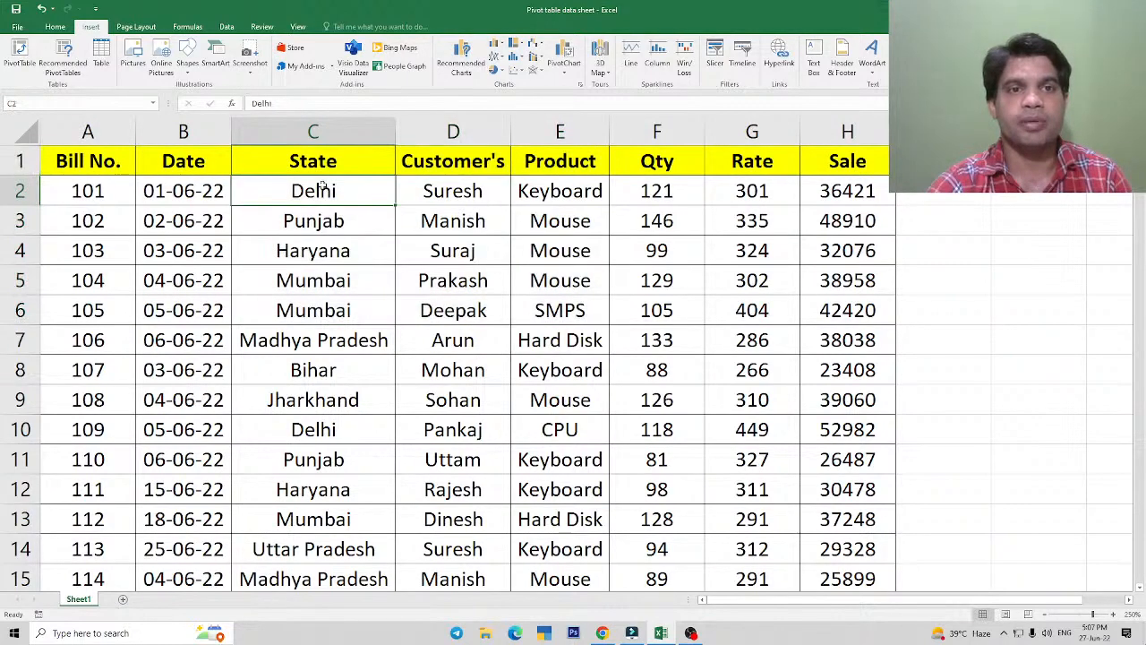
{"action": "left_click", "coordinate": [331, 285]}
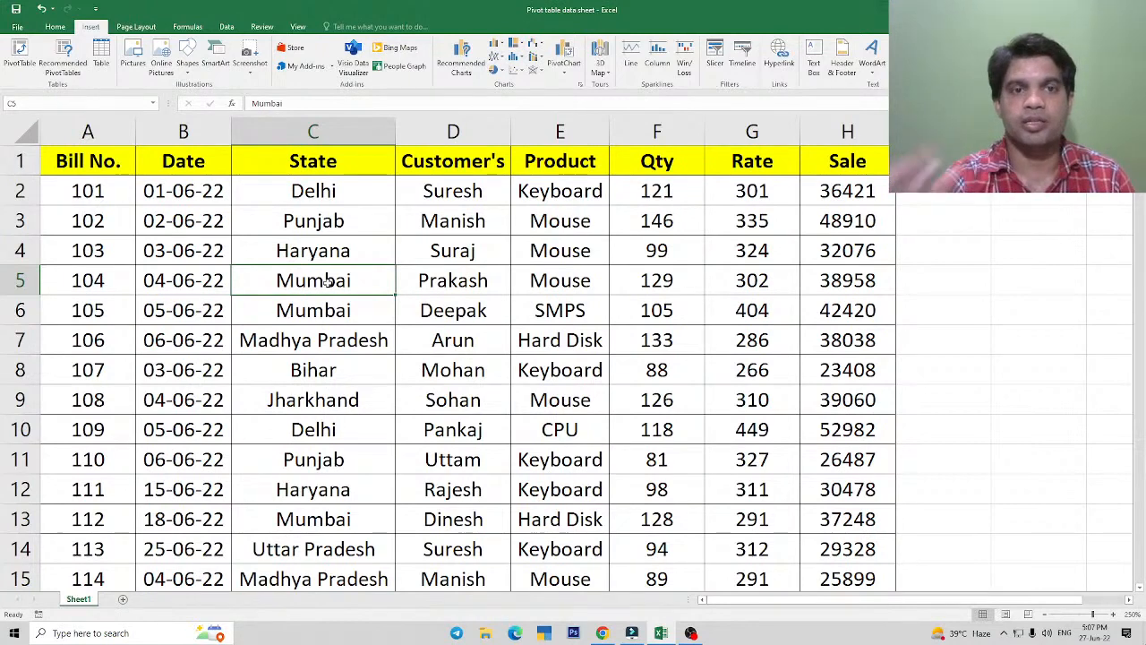
{"action": "left_click_drag", "start_coordinate": [315, 159], "coordinate": [405, 513]}
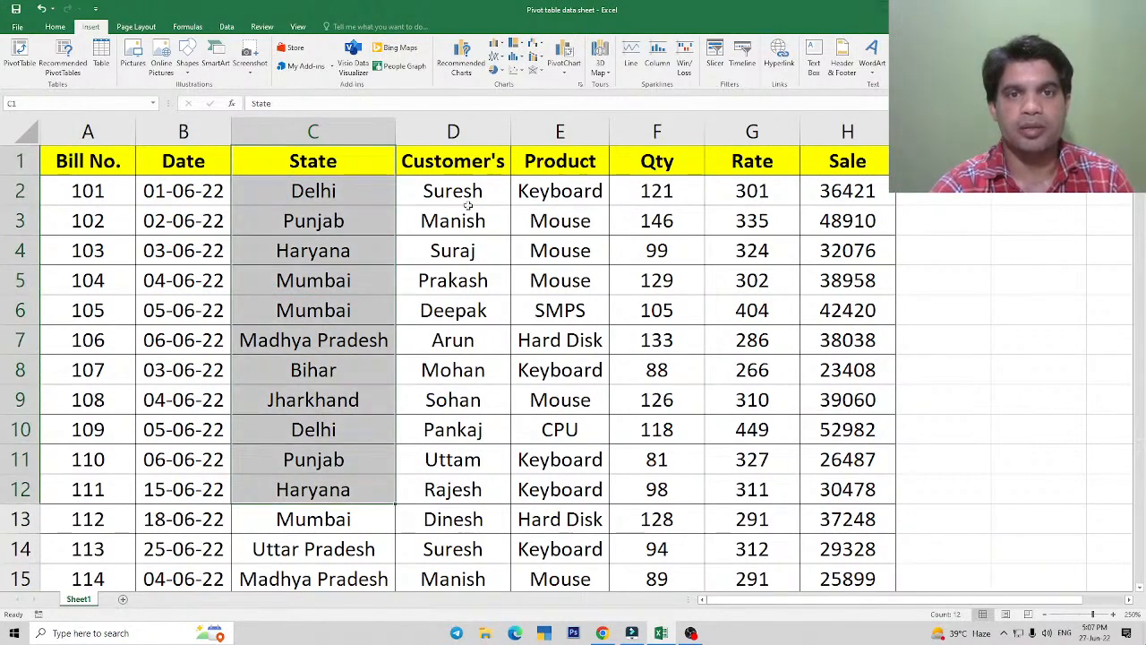
{"action": "left_click_drag", "start_coordinate": [453, 161], "coordinate": [454, 430]}
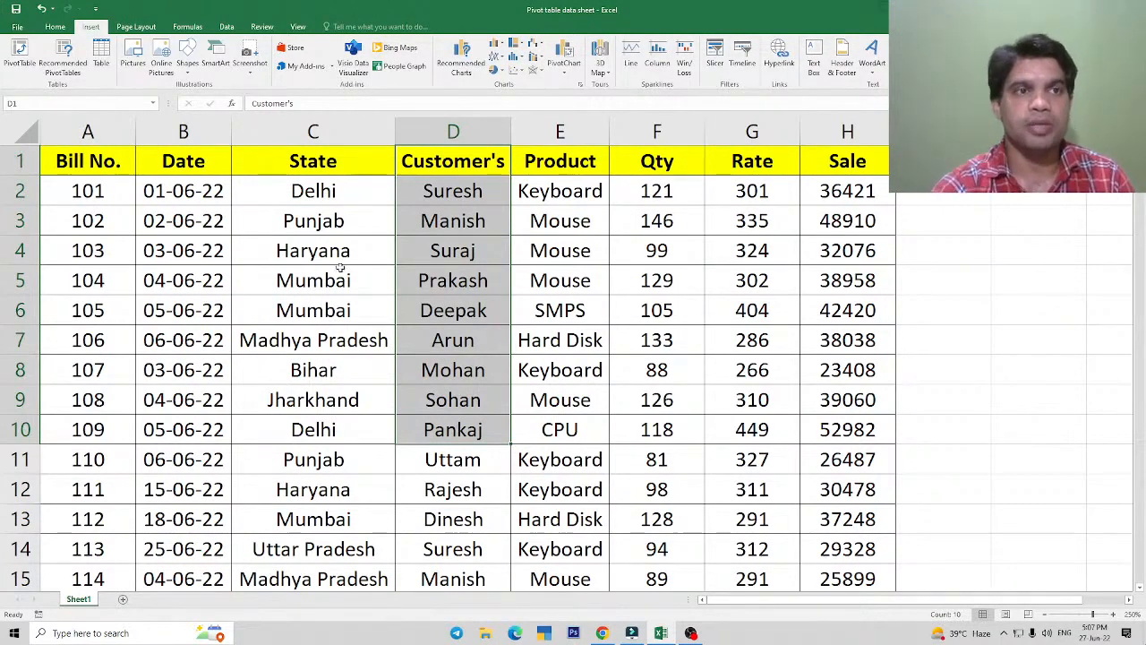
{"action": "left_click", "coordinate": [59, 27]}
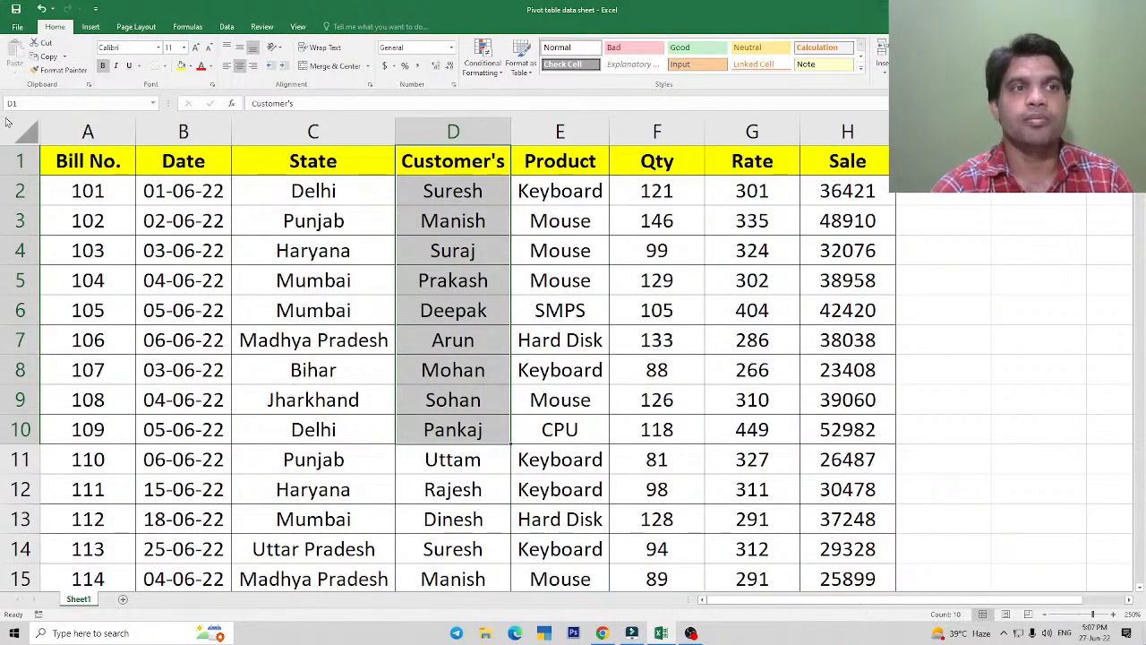
{"action": "left_click", "coordinate": [462, 270]}
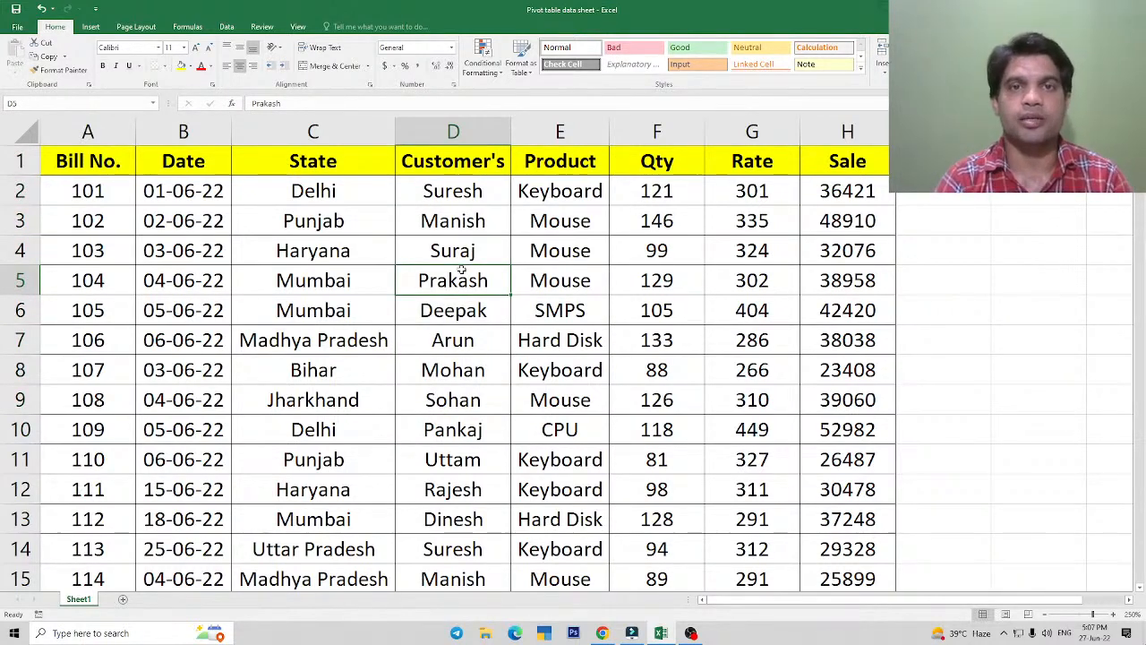
{"action": "left_click", "coordinate": [466, 296]}
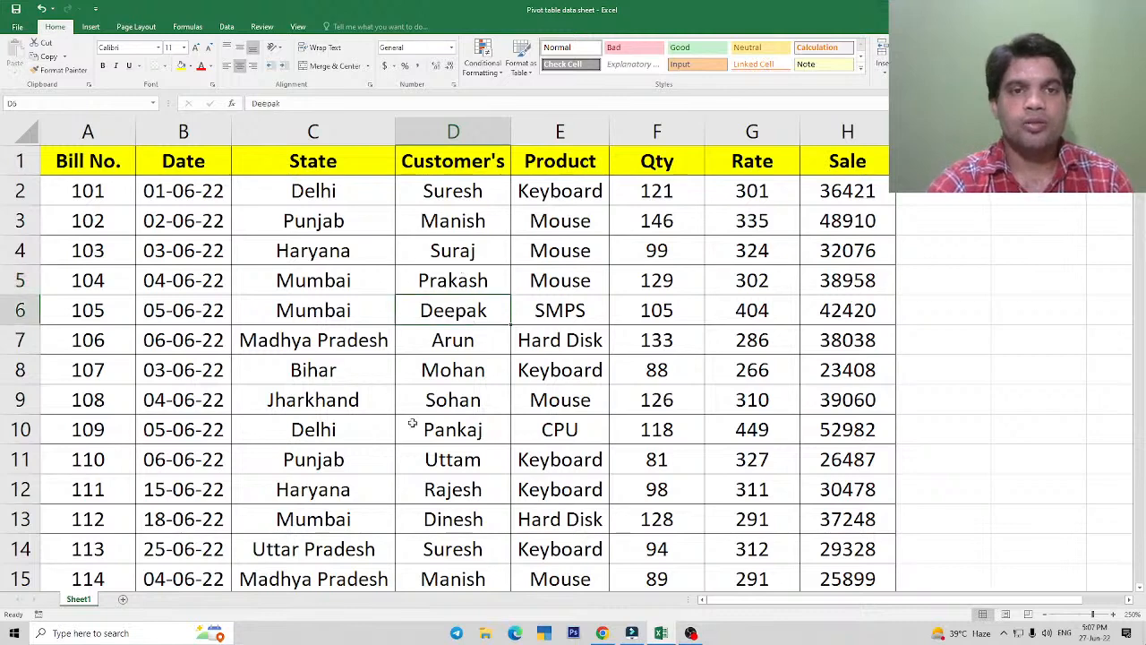
Review the data range and placement options for creating a PivotTable from the sales data, and dismiss the dialog.
{"action": "left_click", "coordinate": [90, 27]}
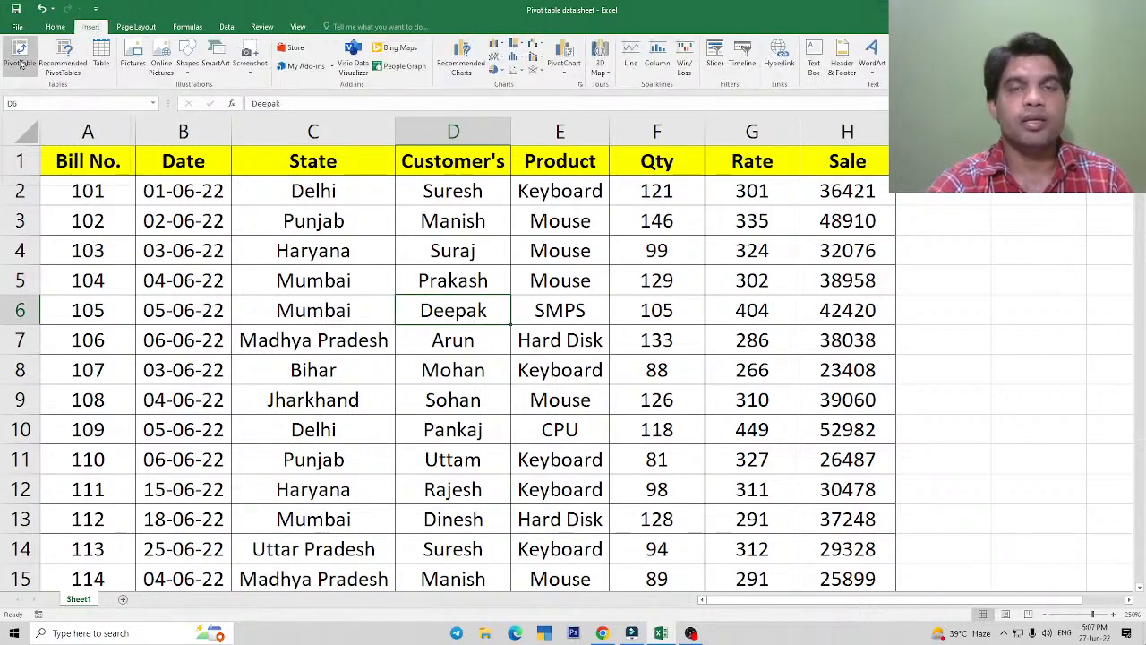
{"action": "left_click", "coordinate": [417, 273]}
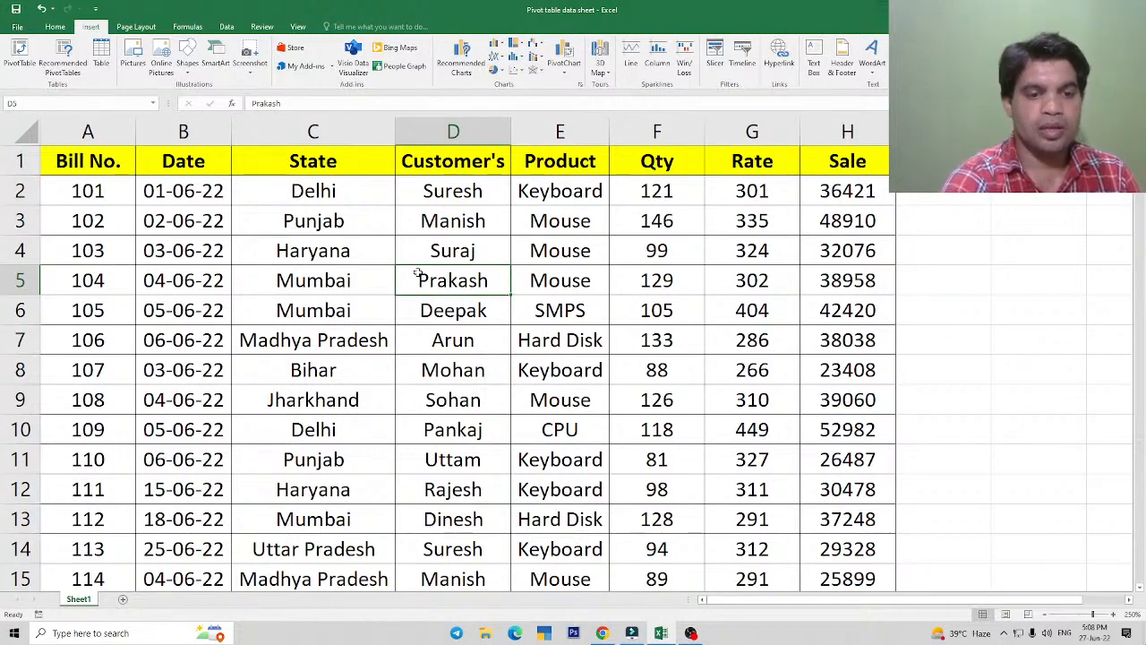
{"action": "left_click", "coordinate": [319, 281]}
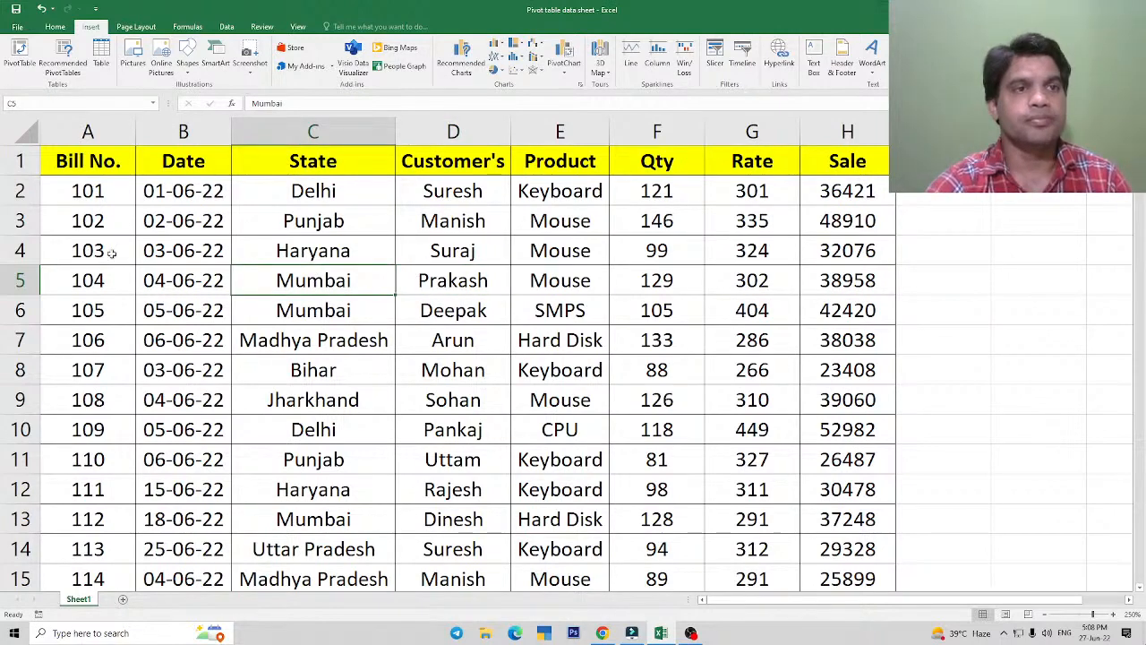
{"action": "left_click", "coordinate": [587, 281]}
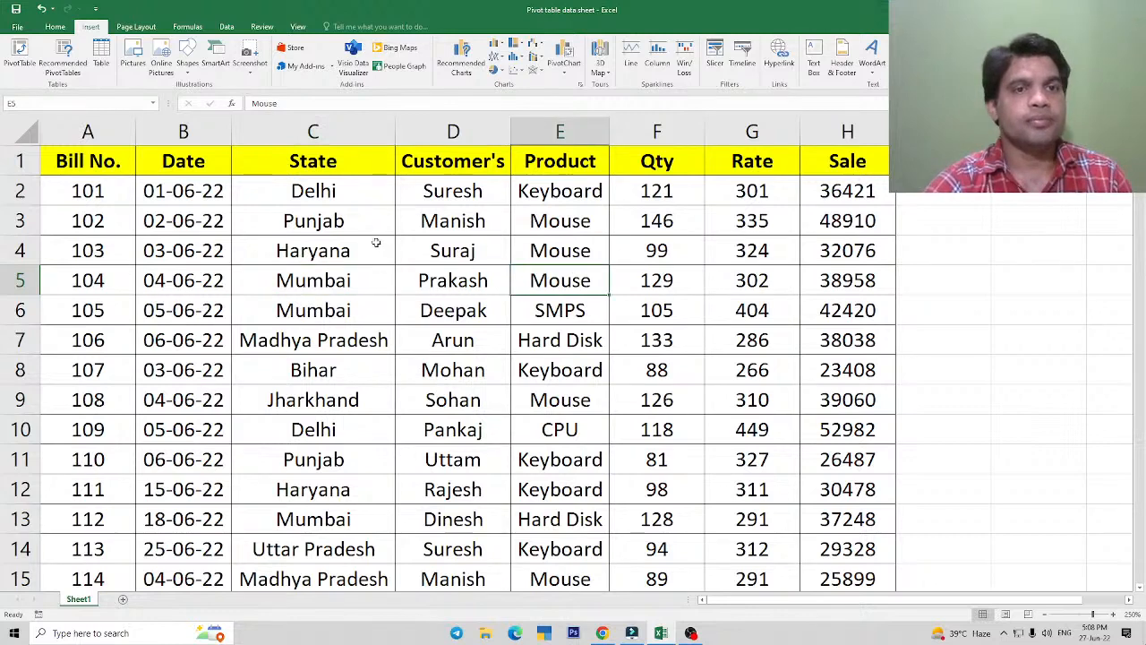
{"action": "left_click", "coordinate": [445, 346]}
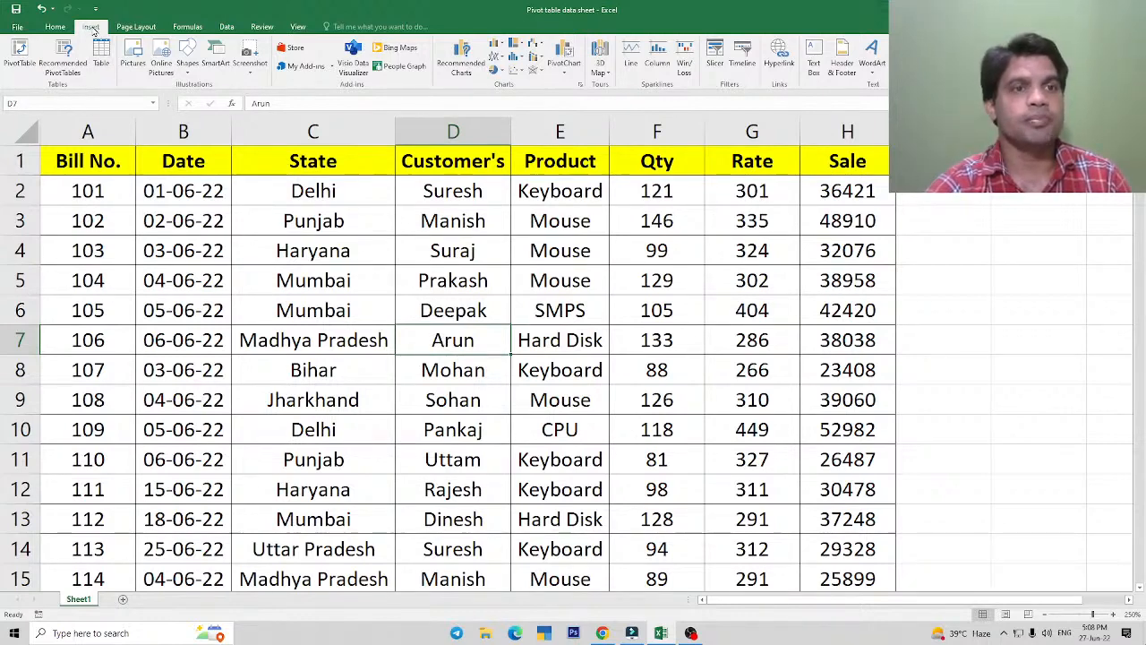
{"action": "left_click", "coordinate": [20, 56]}
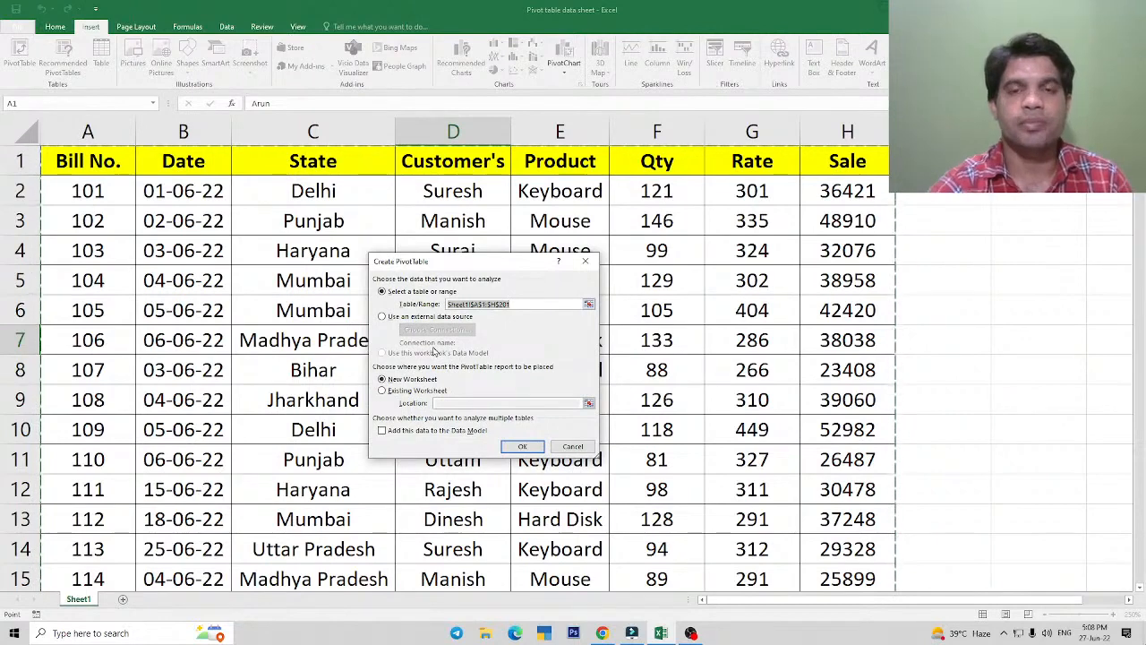
{"action": "left_click", "coordinate": [585, 260]}
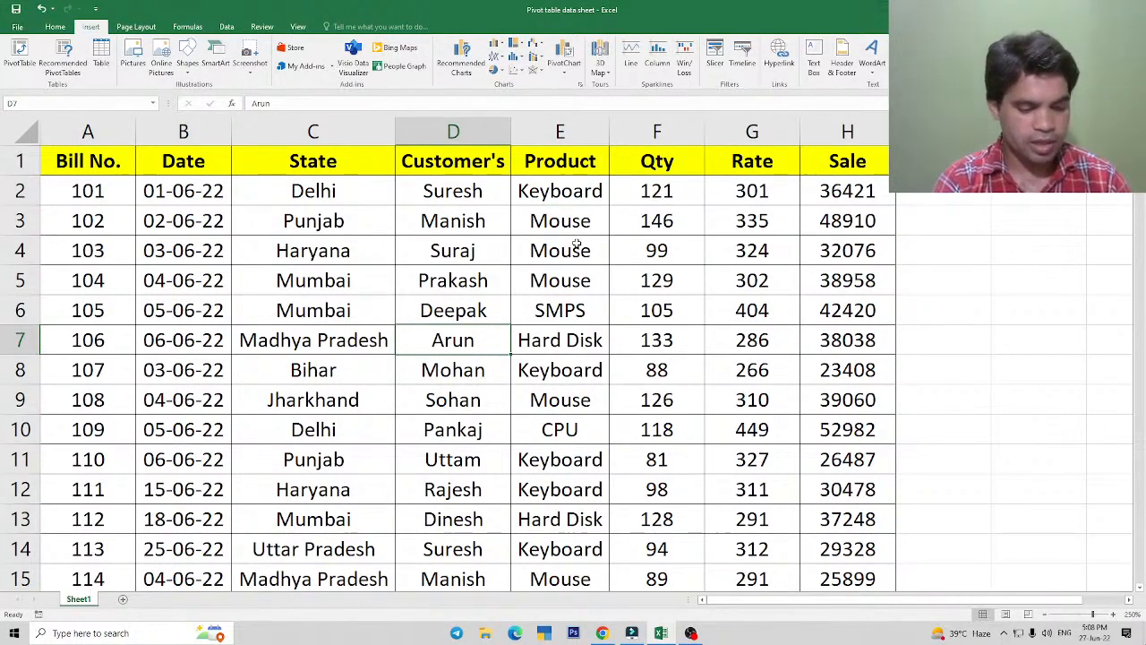
Review the data source and report type options in the PivotTable and PivotChart Wizard, and close it.
{"action": "key", "text": "alt+d"}
{"action": "key", "text": "p"}
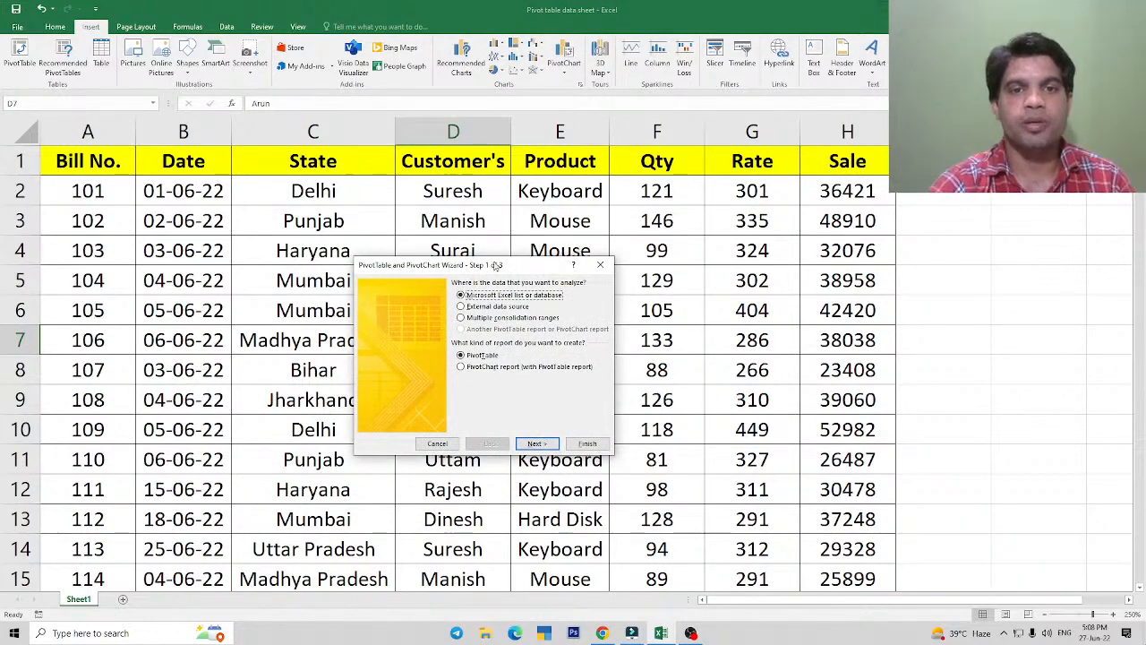
{"action": "left_click_drag", "start_coordinate": [495, 266], "coordinate": [509, 183]}
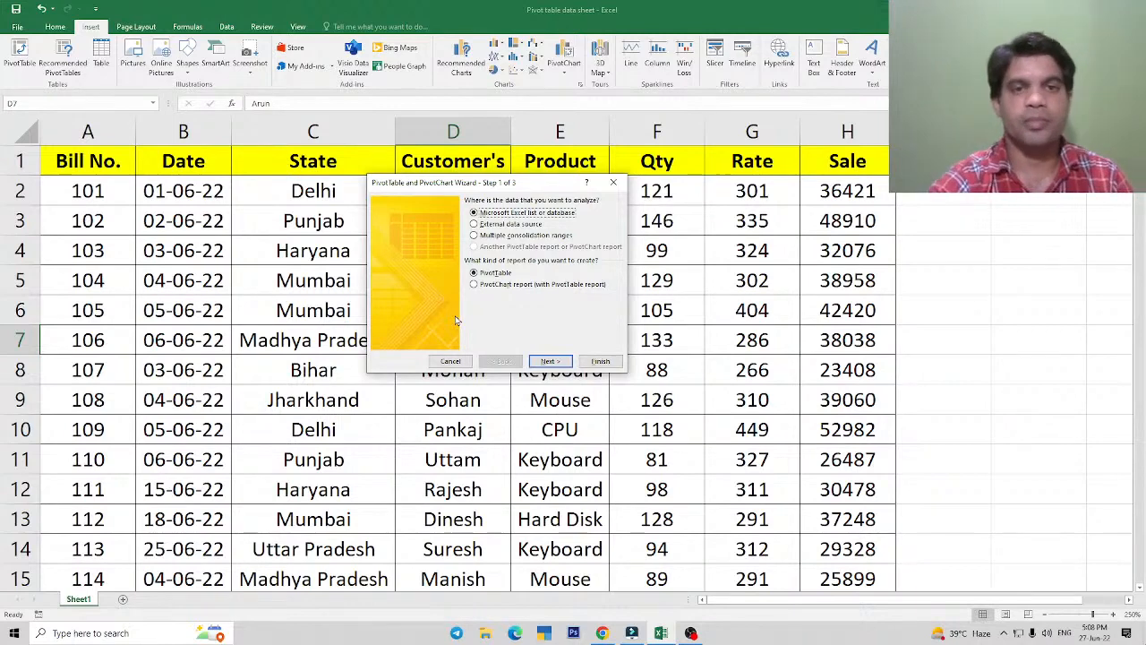
{"action": "left_click_drag", "start_coordinate": [515, 183], "coordinate": [513, 238]}
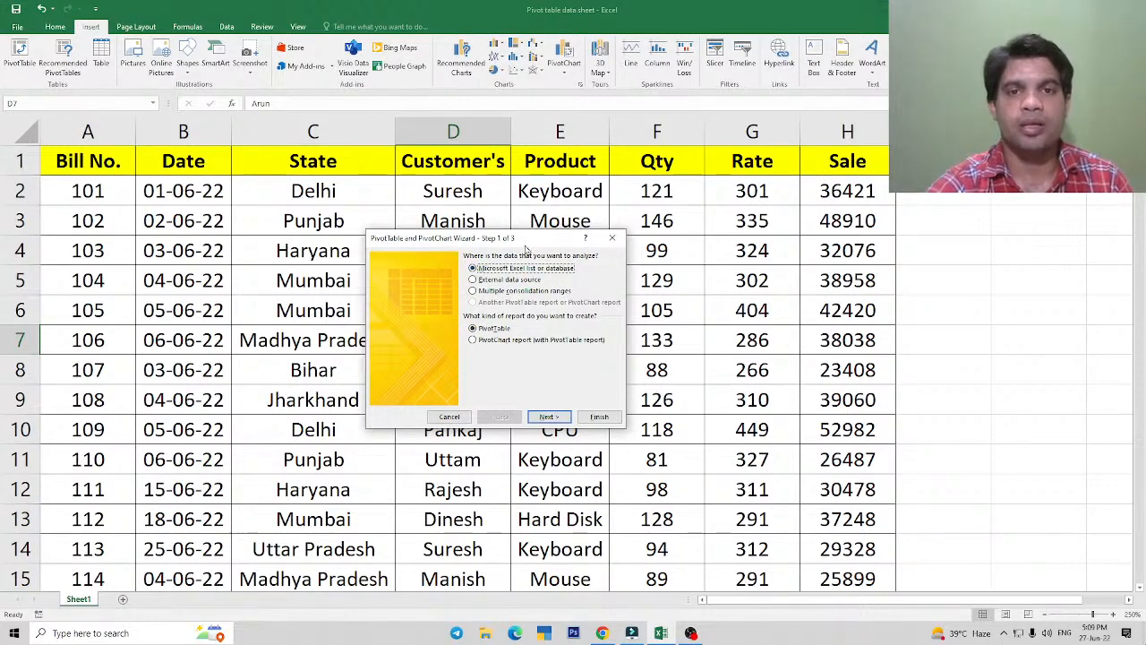
{"action": "left_click_drag", "start_coordinate": [528, 239], "coordinate": [564, 278]}
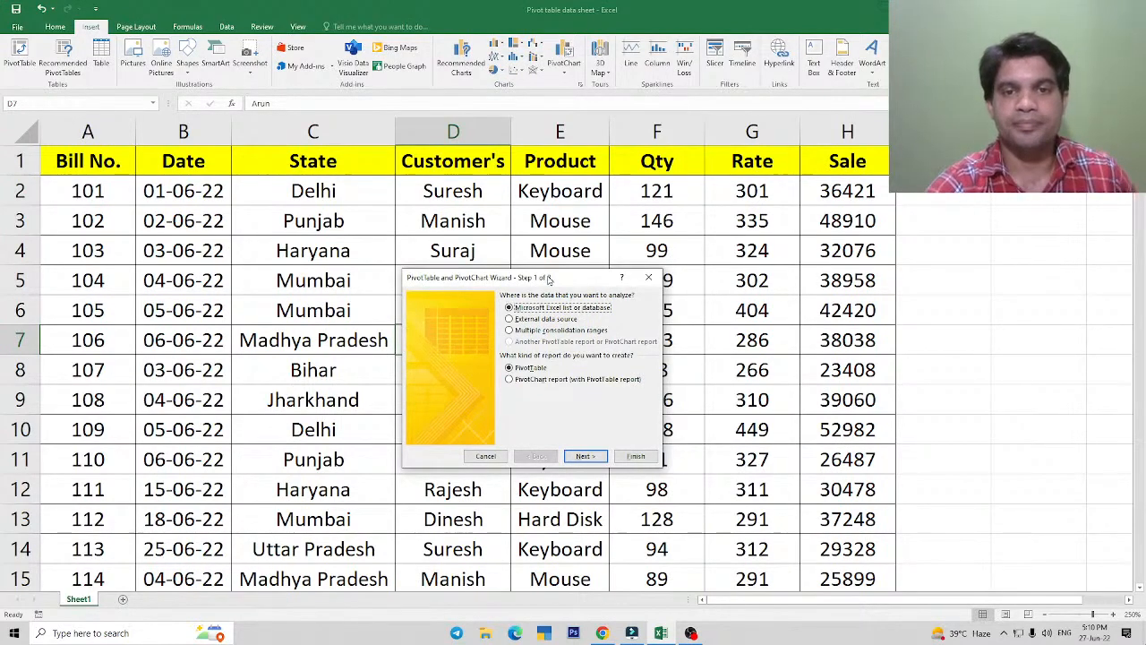
{"action": "left_click_drag", "start_coordinate": [548, 280], "coordinate": [548, 226]}
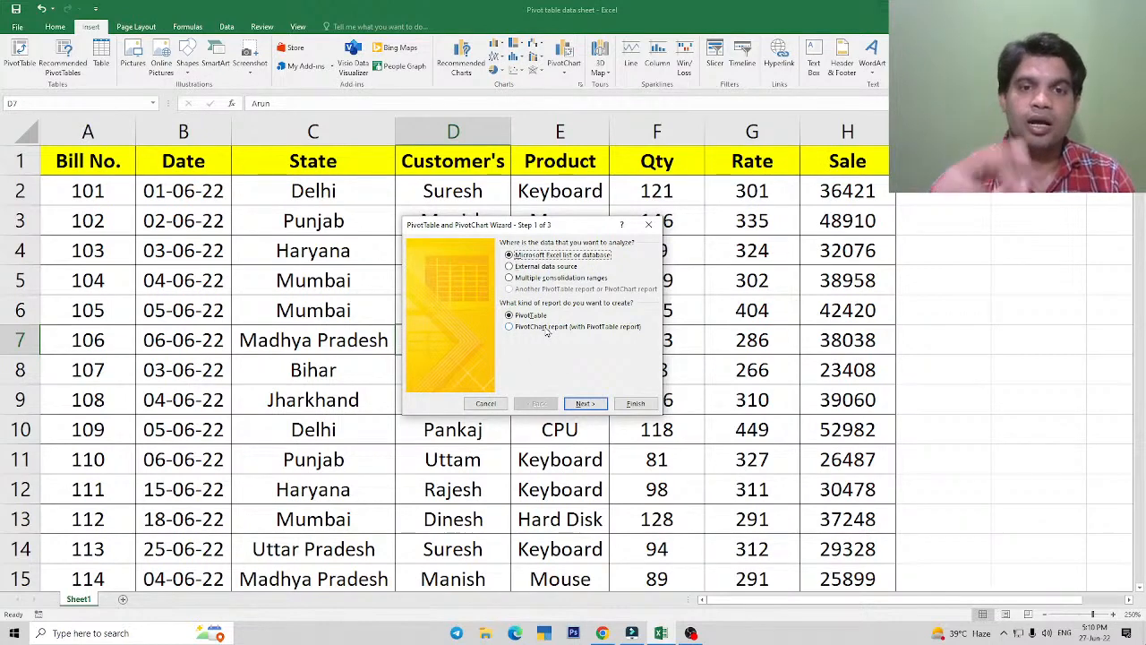
{"action": "left_click", "coordinate": [540, 318]}
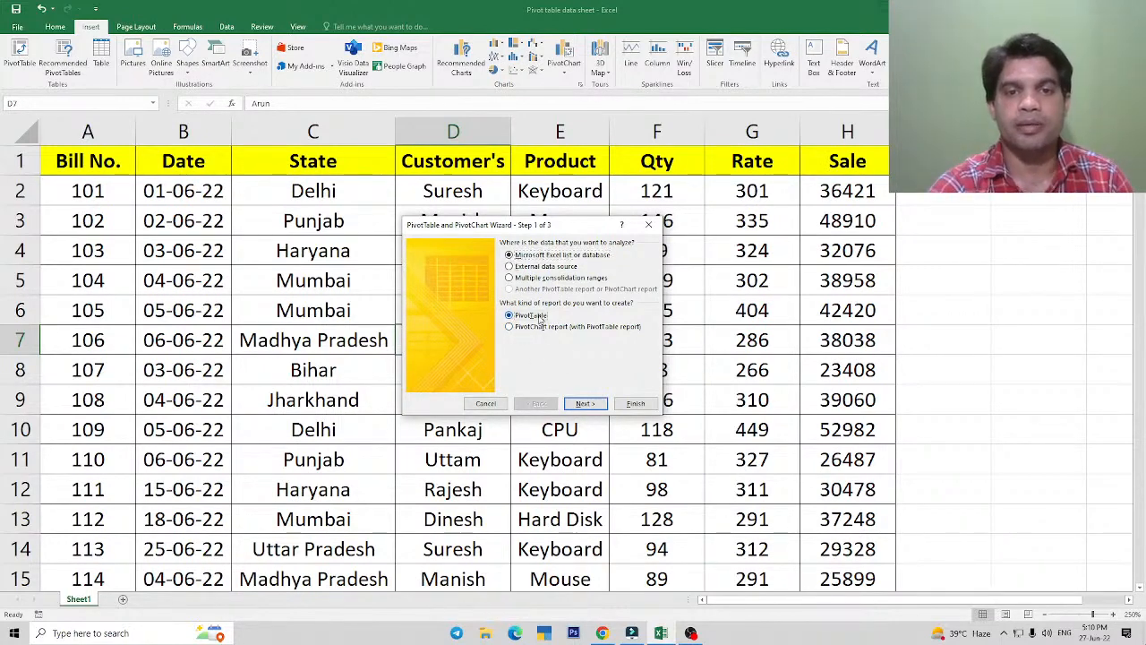
{"action": "left_click", "coordinate": [648, 224]}
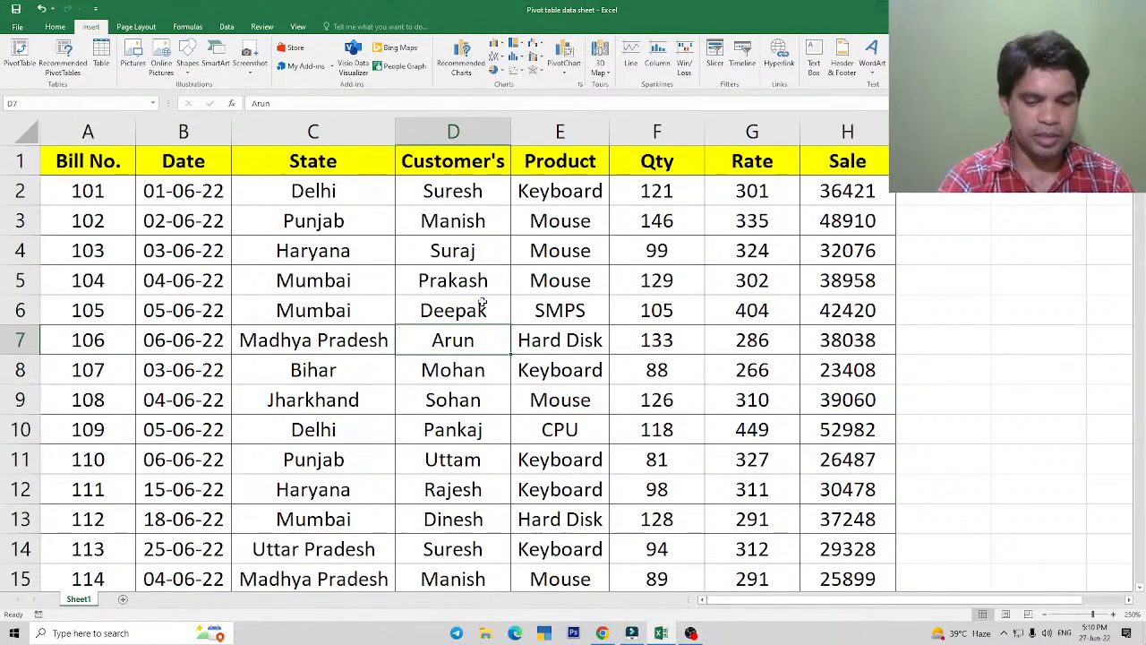
Create a PivotTable from the Excel list range $A$1:$H$201 on a new worksheet using the PivotTable and PivotChart Wizard.
{"action": "key", "text": "alt+d"}
{"action": "key", "text": "p"}
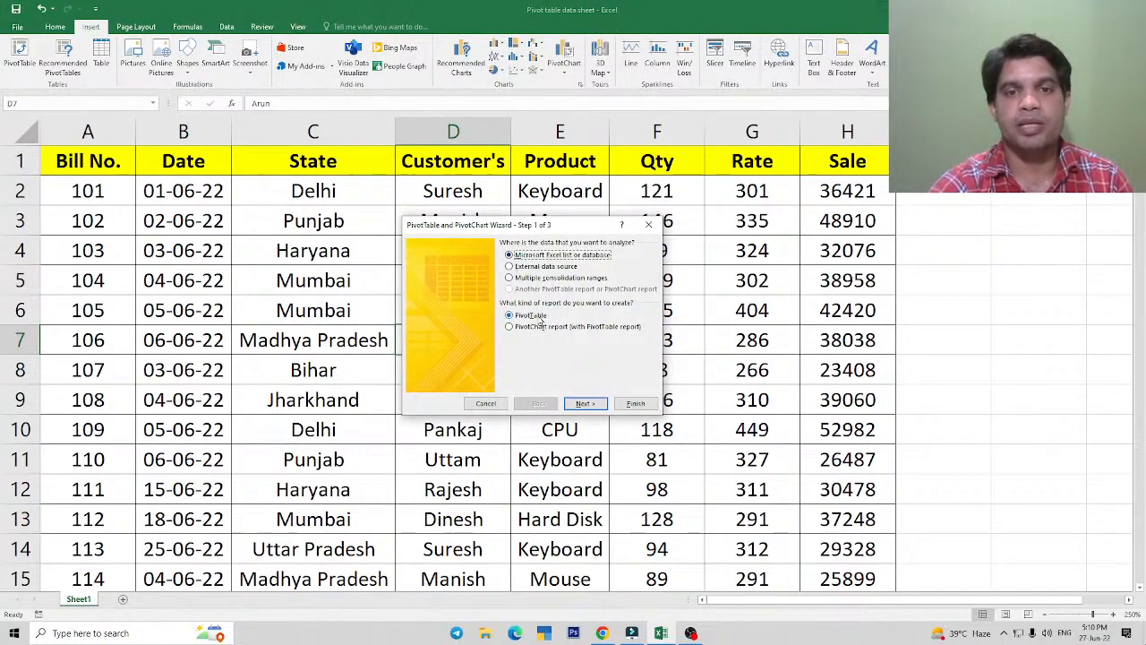
{"action": "left_click", "coordinate": [585, 403]}
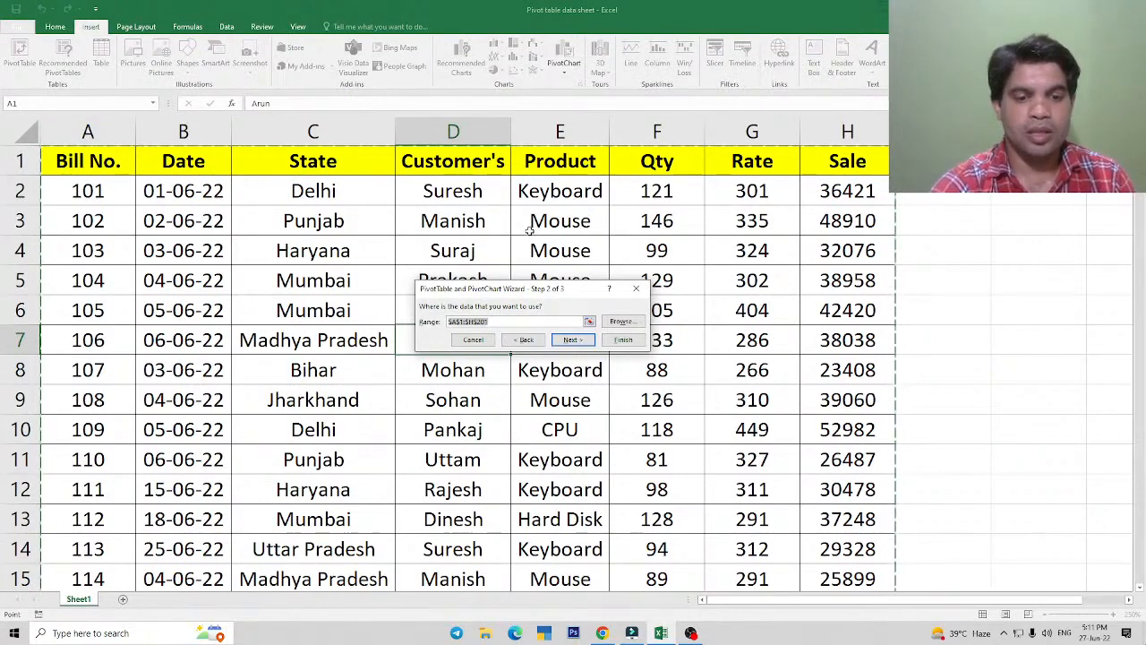
{"action": "left_click", "coordinate": [502, 323]}
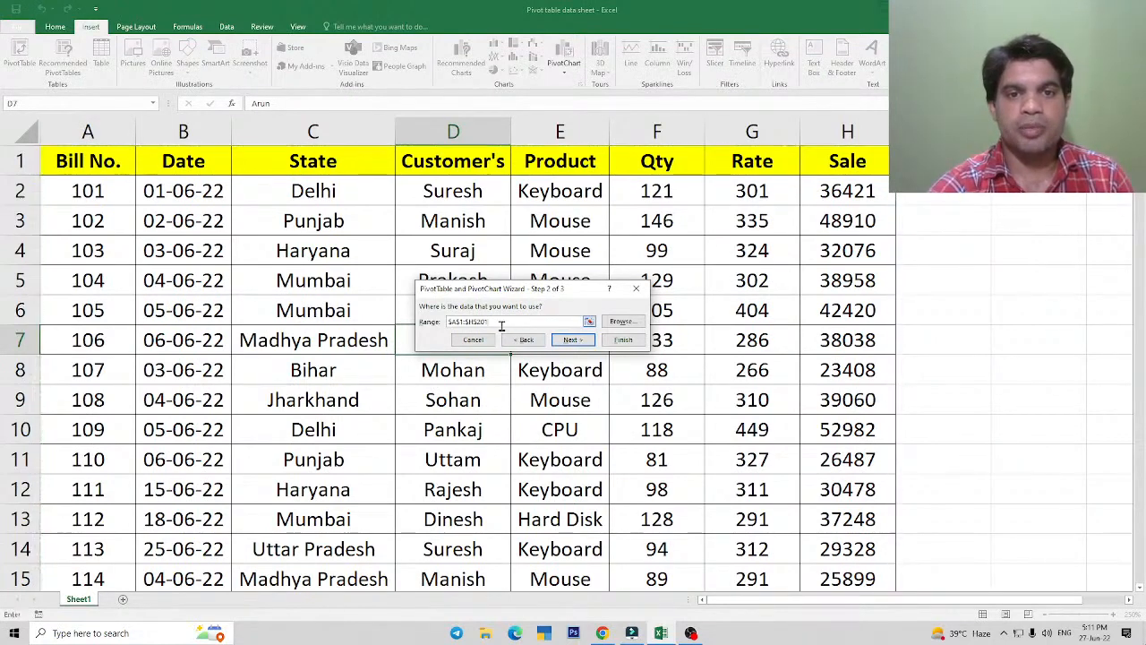
{"action": "left_click", "coordinate": [572, 340]}
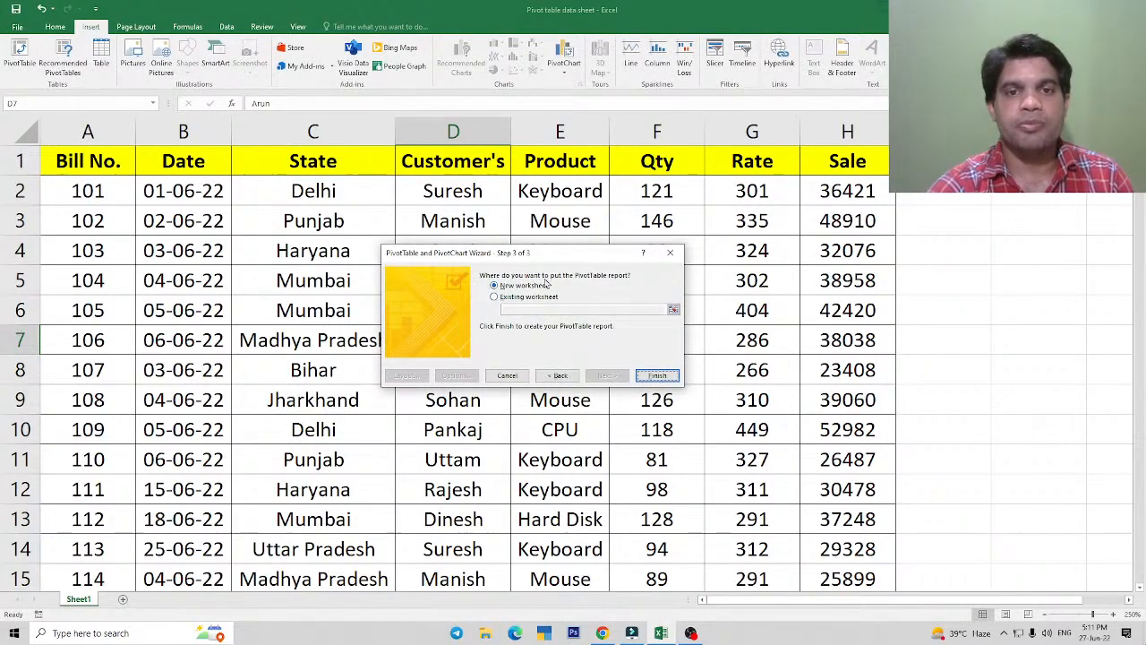
{"action": "left_click_drag", "start_coordinate": [529, 258], "coordinate": [551, 255]}
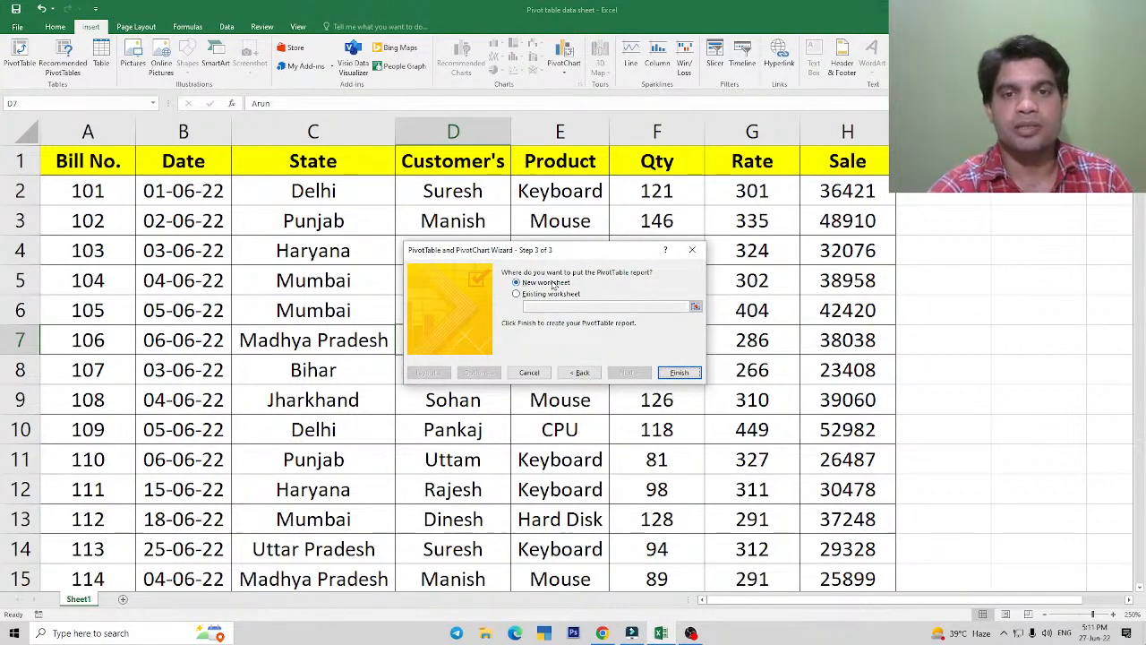
{"action": "left_click", "coordinate": [679, 372]}
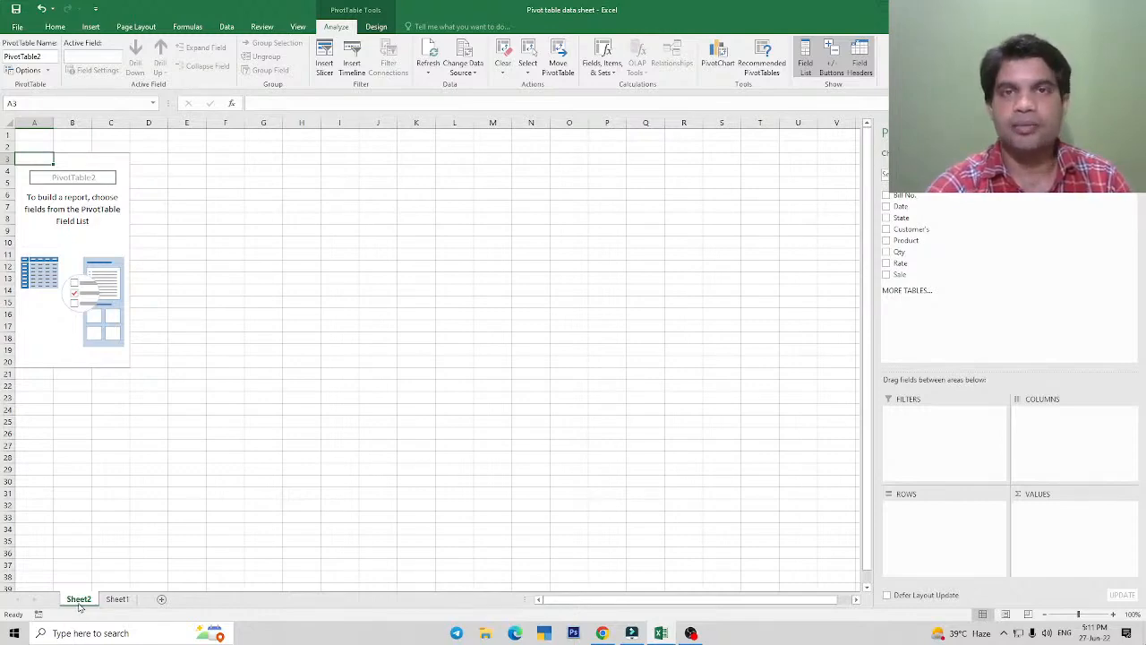
Examine the empty PivotTable area and its field list, and compare the fields with the column headers in Sheet1.
{"action": "left_click", "coordinate": [191, 391]}
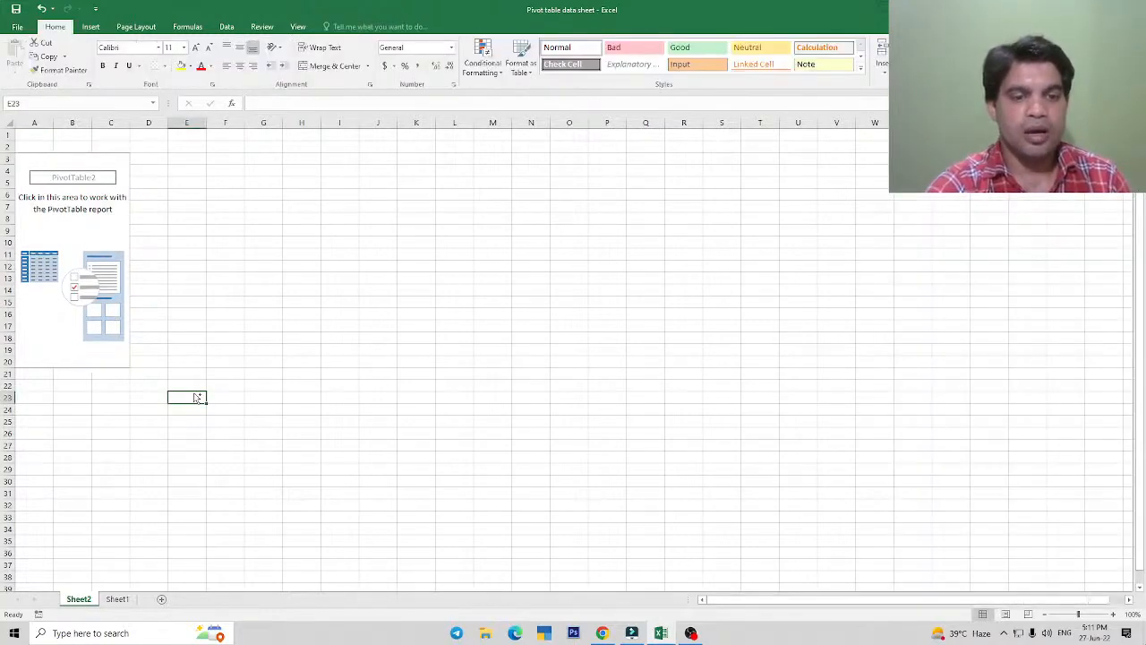
{"action": "scroll", "coordinate": [191, 391], "scroll_direction": "up", "scroll_amount": 4, "text": "ctrl"}
{"action": "scroll", "coordinate": [193, 392], "scroll_direction": "up", "scroll_amount": 3, "text": "ctrl"}
{"action": "left_click", "coordinate": [159, 285]}
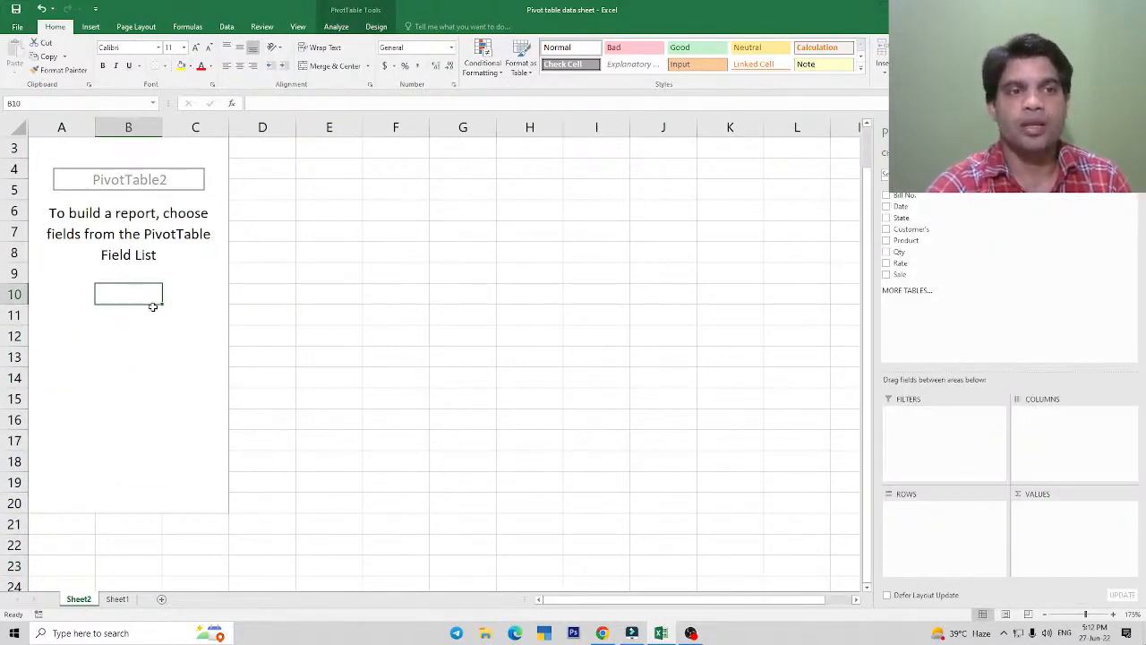
{"action": "left_click", "coordinate": [491, 259]}
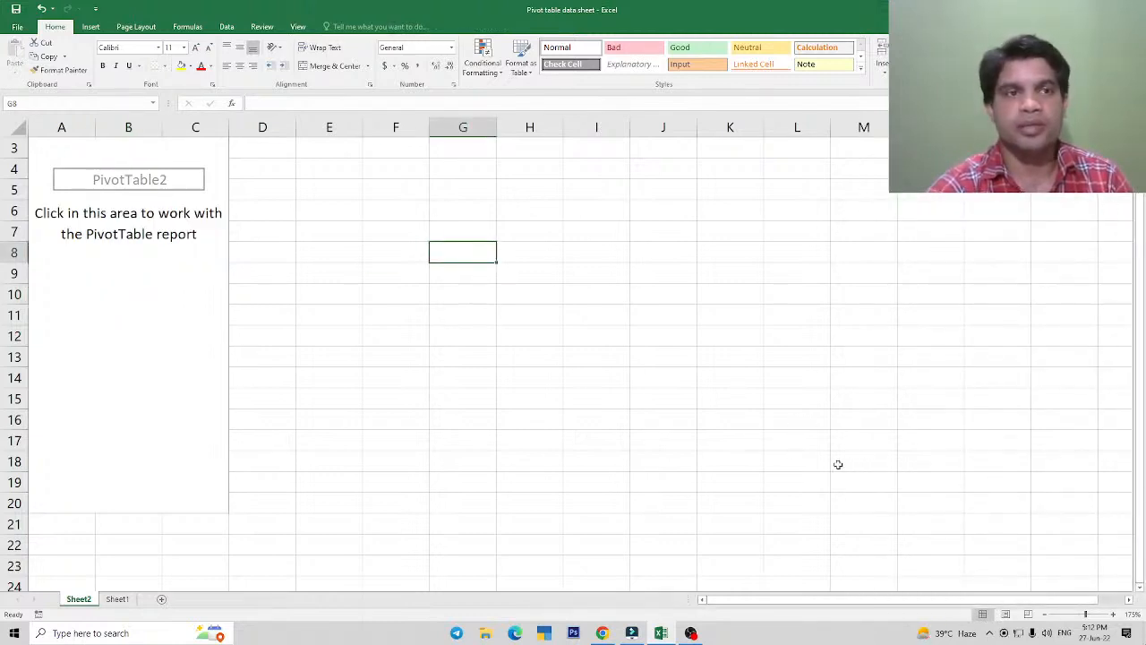
{"action": "left_click", "coordinate": [128, 266]}
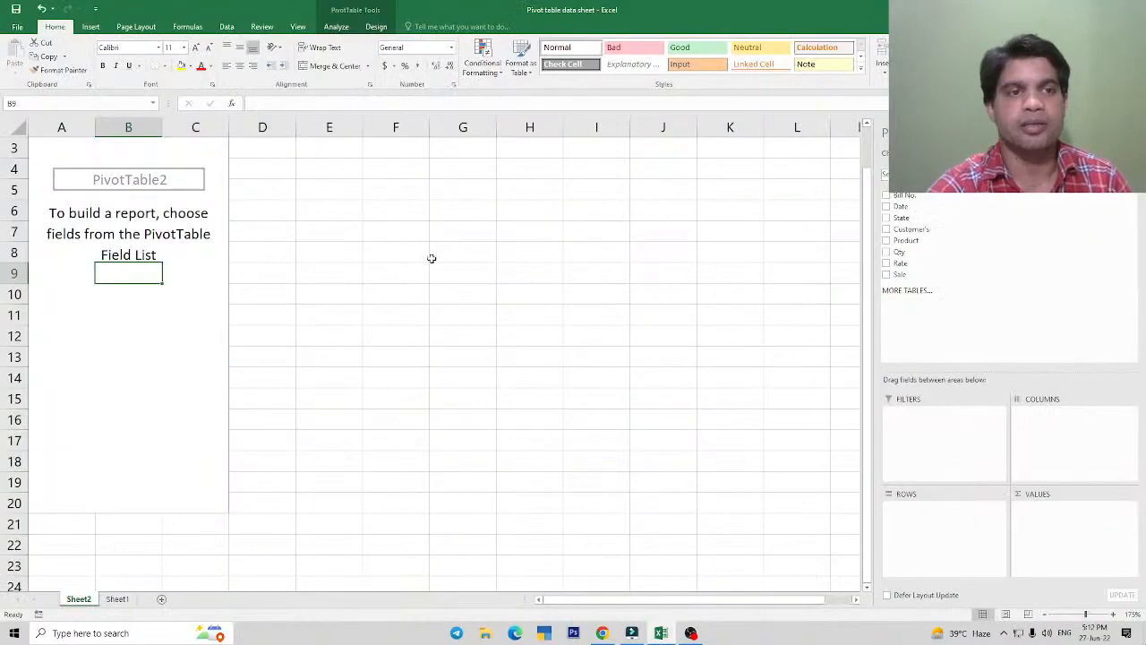
{"action": "left_click", "coordinate": [145, 308]}
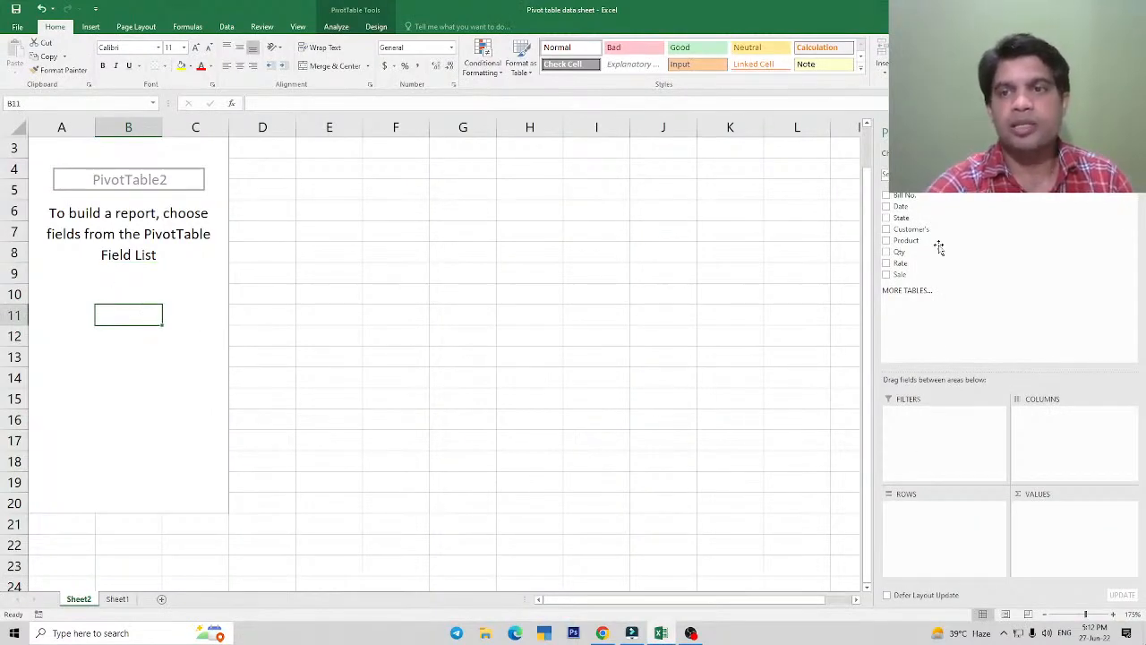
{"action": "left_click", "coordinate": [118, 598]}
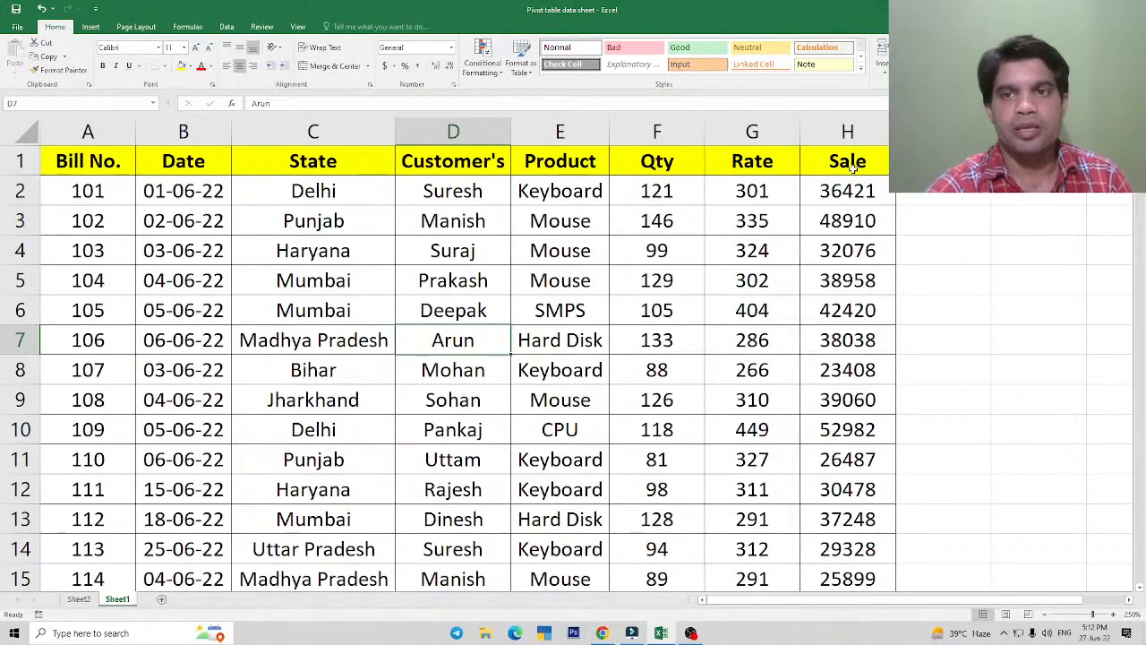
{"action": "left_click", "coordinate": [79, 601]}
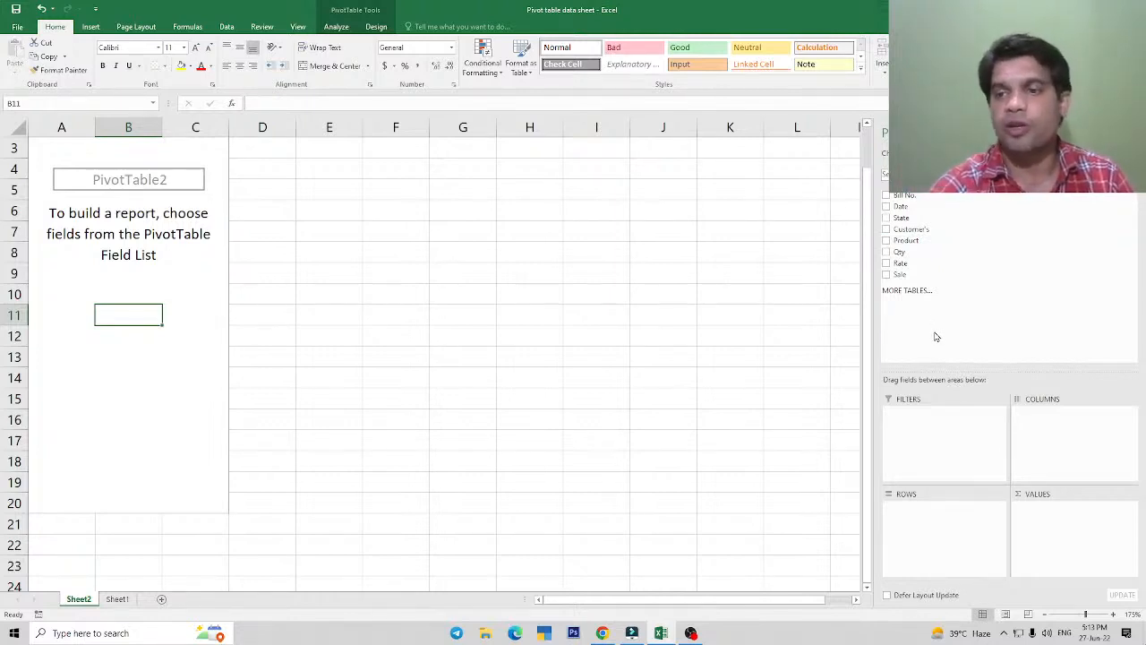
Try the Sale field alone in the PivotTable, and replace it with the Product field as row labels.
{"action": "left_click", "coordinate": [886, 275]}
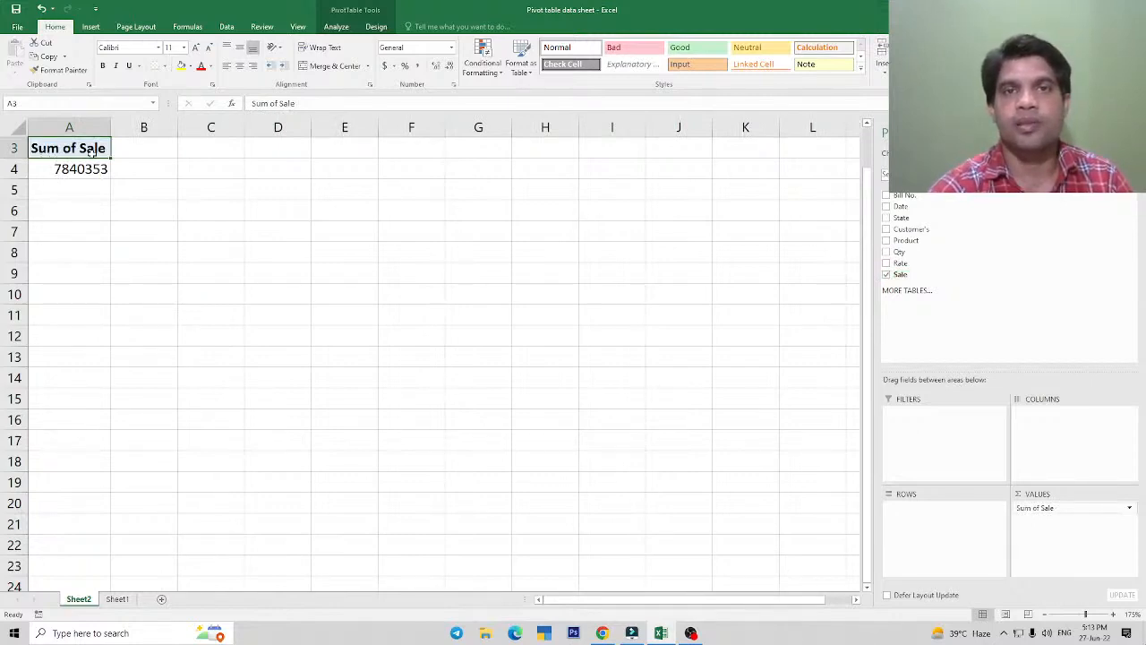
{"action": "left_click", "coordinate": [887, 275]}
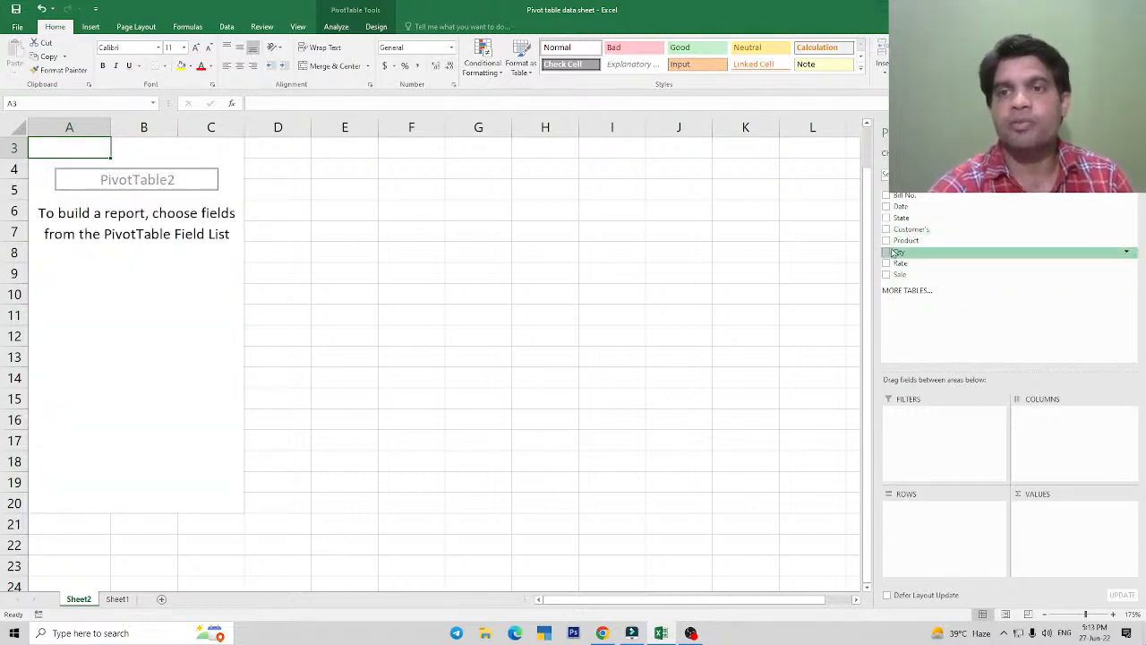
{"action": "left_click", "coordinate": [888, 241]}
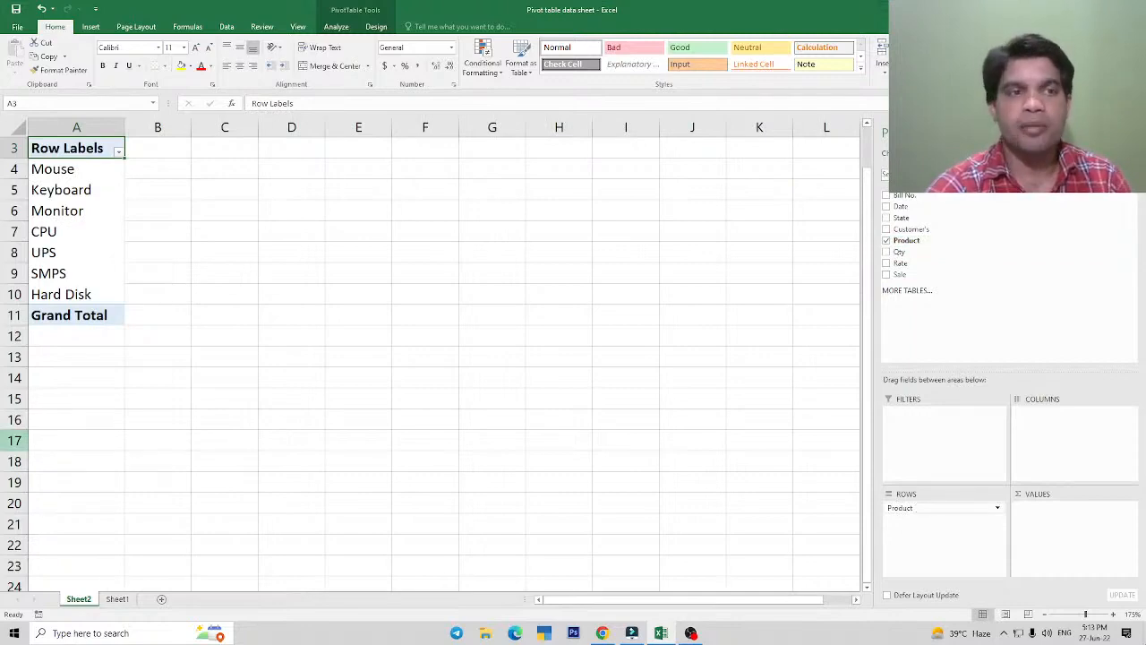
{"action": "left_click", "coordinate": [164, 264]}
{"action": "left_click", "coordinate": [108, 254]}
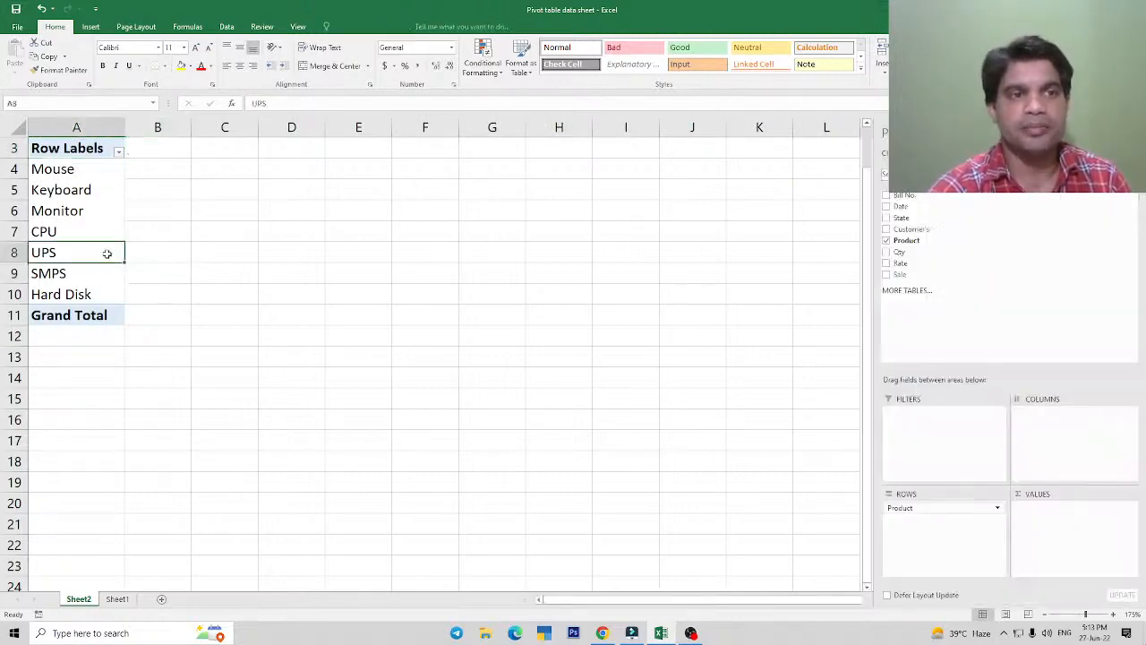
{"action": "scroll", "coordinate": [107, 253], "scroll_direction": "up", "scroll_amount": 4, "text": "ctrl"}
{"action": "scroll", "coordinate": [155, 256], "scroll_direction": "up", "scroll_amount": 1}
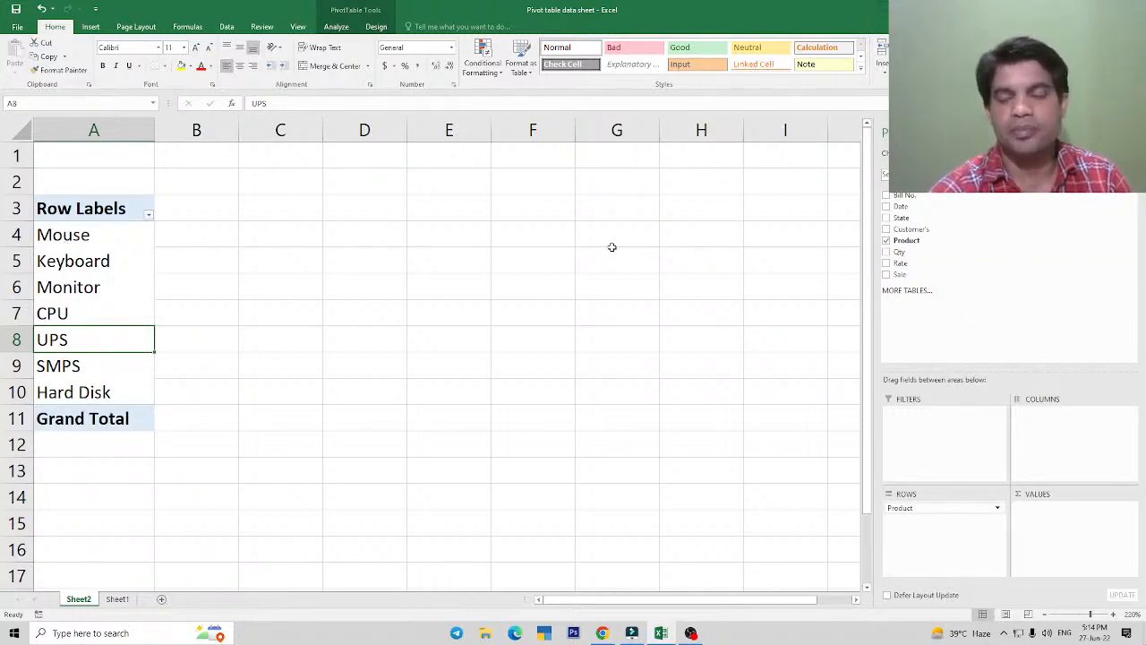
Move the Product field to the Columns area to check the horizontal layout, and return it to the Rows area.
{"action": "left_click", "coordinate": [906, 511]}
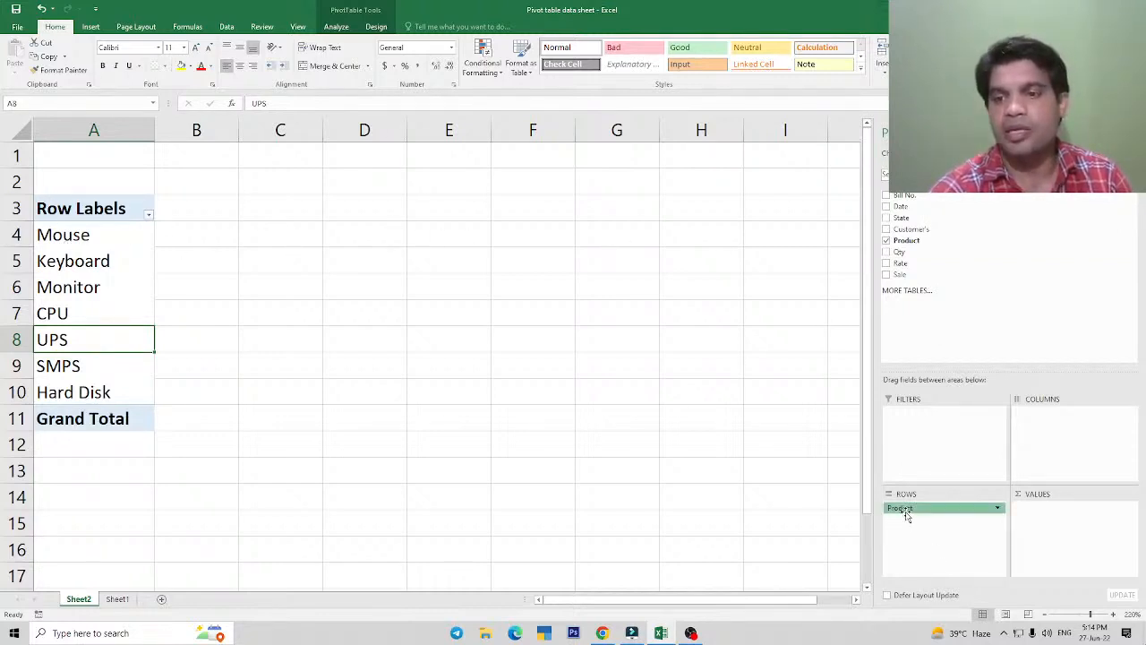
{"action": "left_click_drag", "start_coordinate": [906, 514], "coordinate": [1053, 396]}
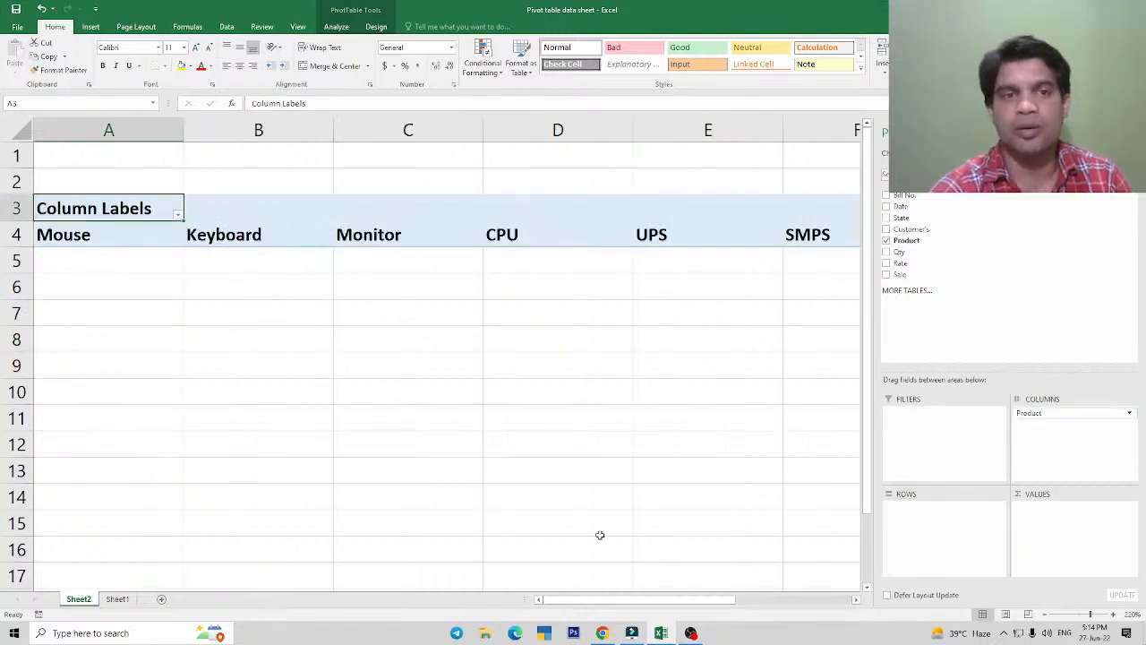
{"action": "left_click", "coordinate": [243, 237]}
{"action": "left_click", "coordinate": [52, 235]}
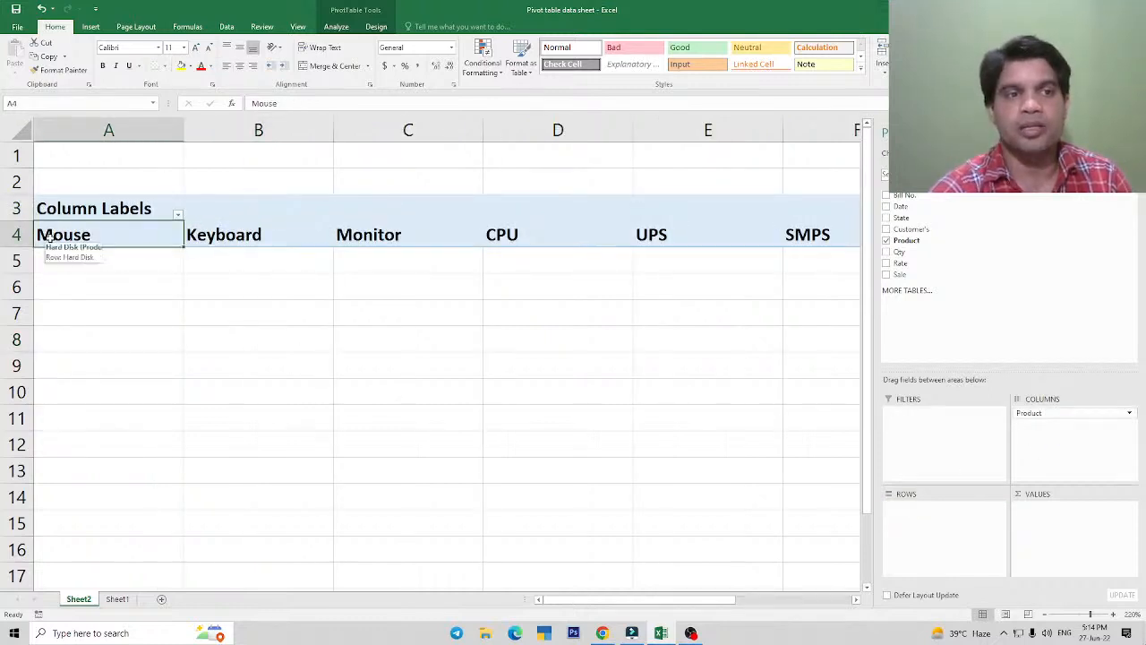
{"action": "left_click", "coordinate": [373, 240]}
{"action": "left_click", "coordinate": [491, 234]}
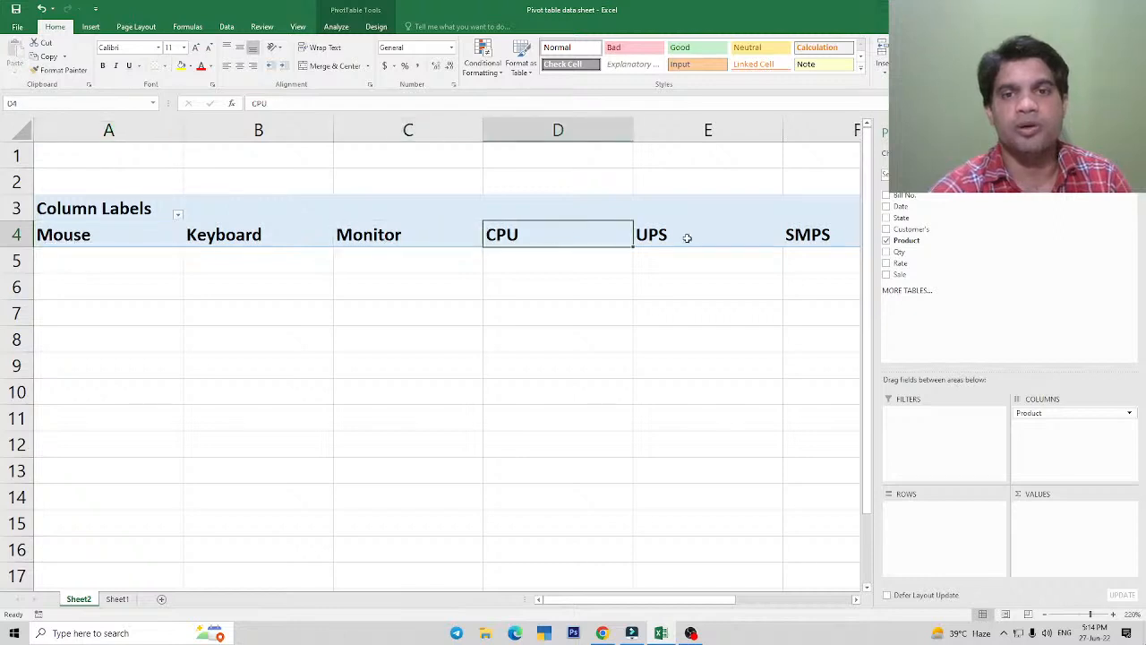
{"action": "left_click", "coordinate": [688, 238]}
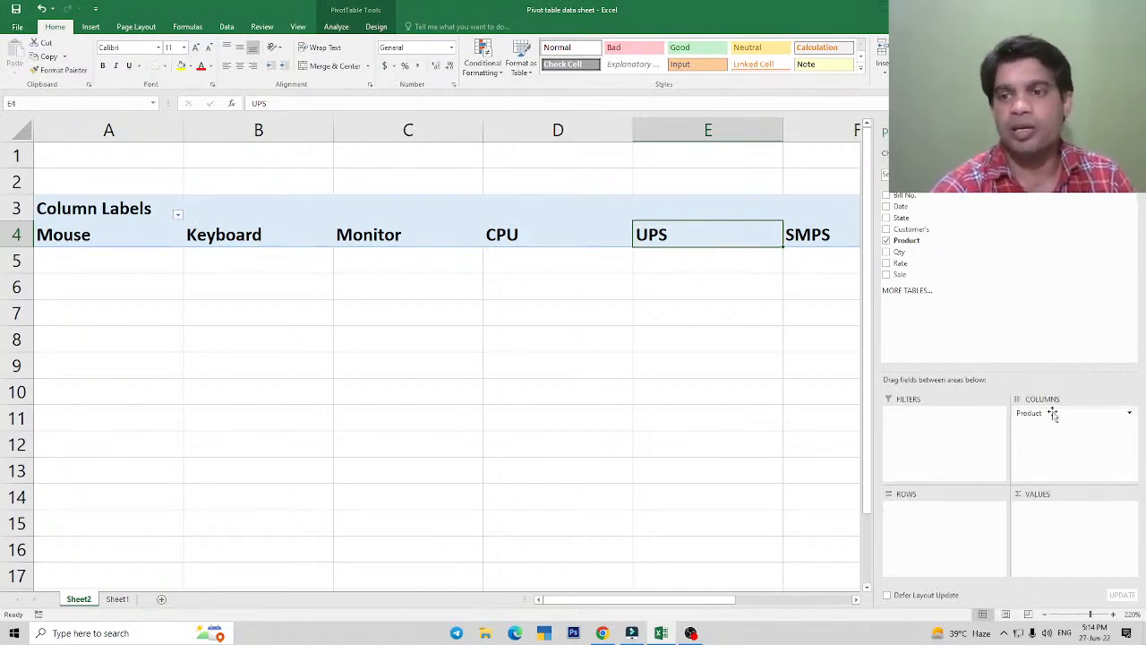
{"action": "left_click_drag", "start_coordinate": [1053, 413], "coordinate": [916, 535]}
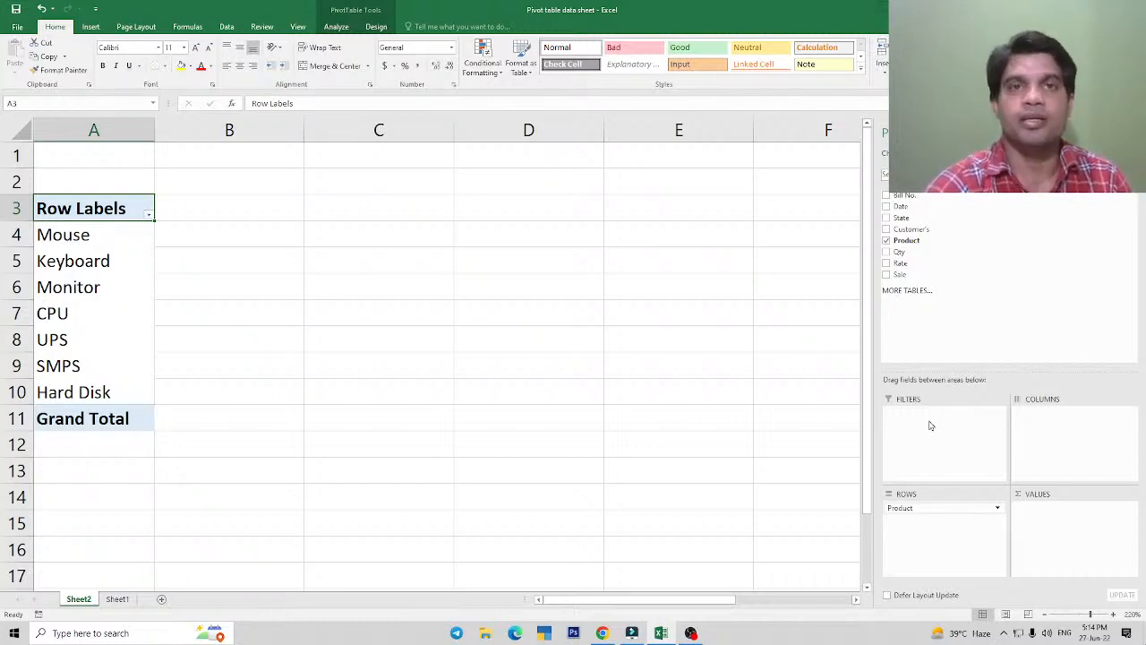
{"action": "left_click", "coordinate": [81, 235]}
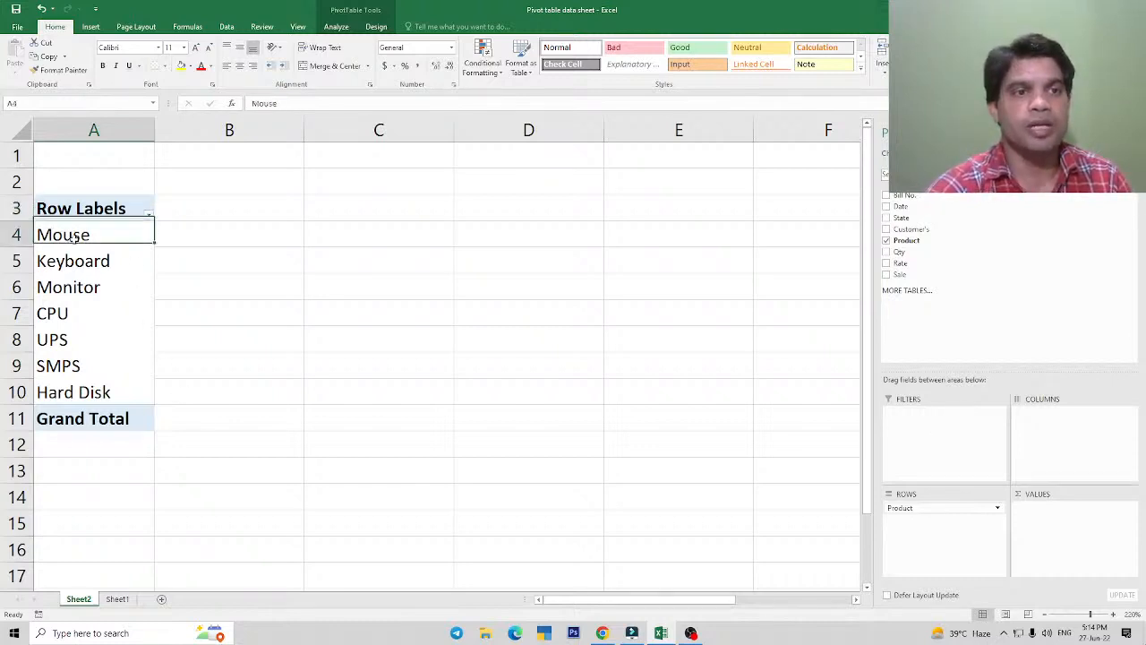
{"action": "left_click", "coordinate": [85, 211]}
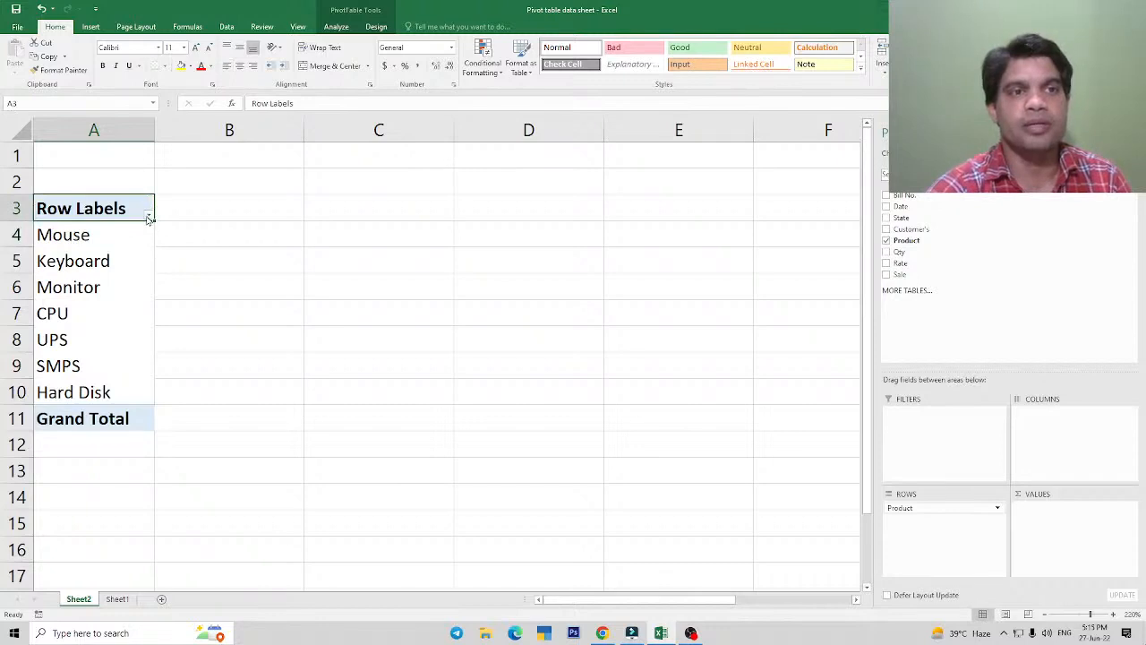
{"action": "left_click", "coordinate": [93, 27]}
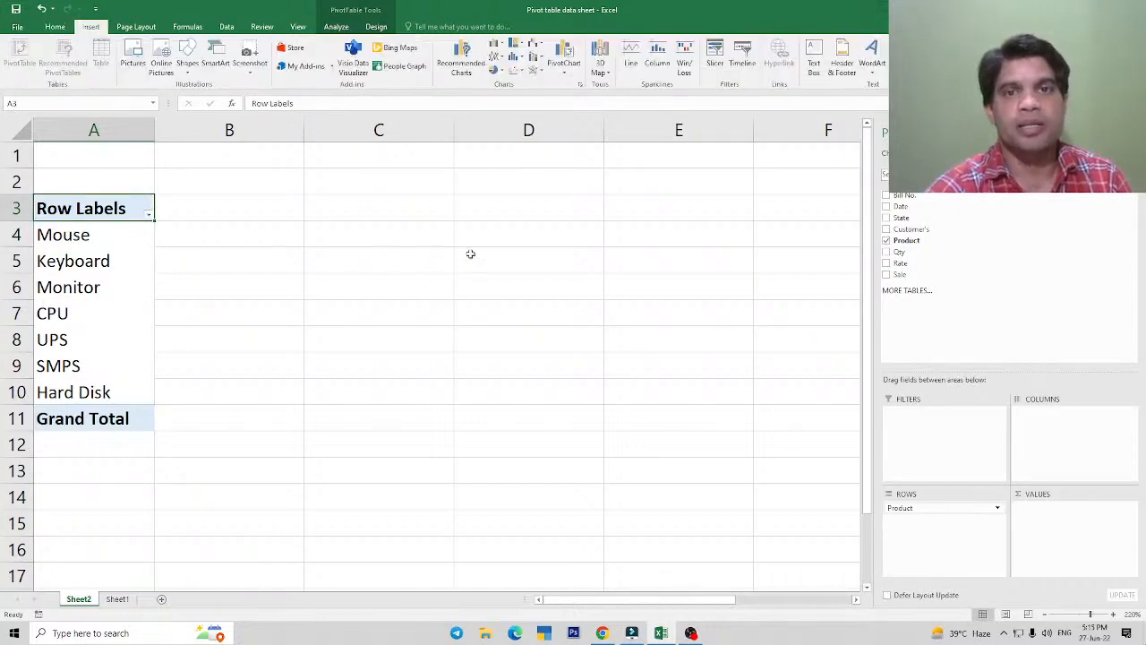
{"action": "left_click", "coordinate": [226, 28]}
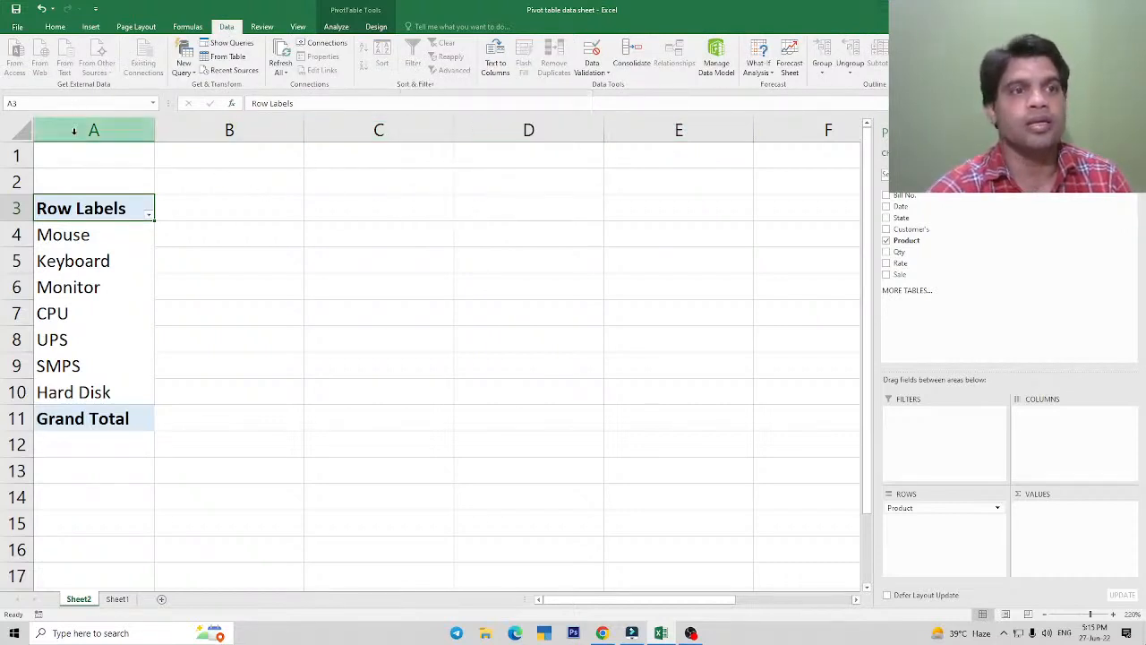
{"action": "left_click", "coordinate": [81, 197]}
{"action": "left_click", "coordinate": [52, 8]}
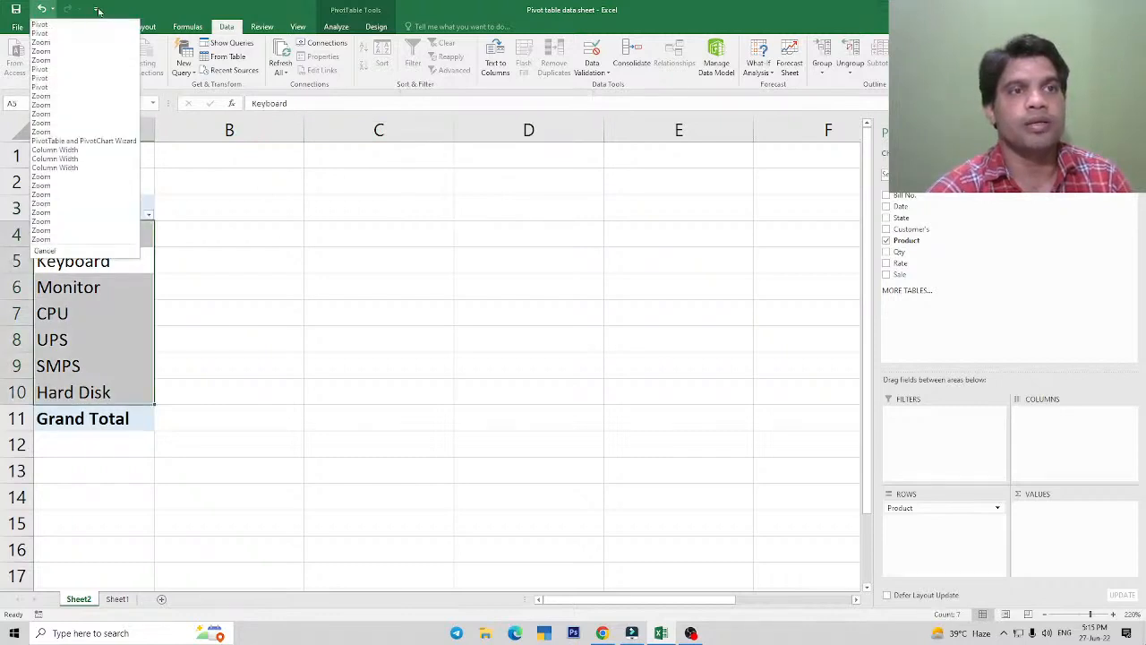
{"action": "left_click", "coordinate": [52, 27]}
{"action": "left_click", "coordinate": [54, 26]}
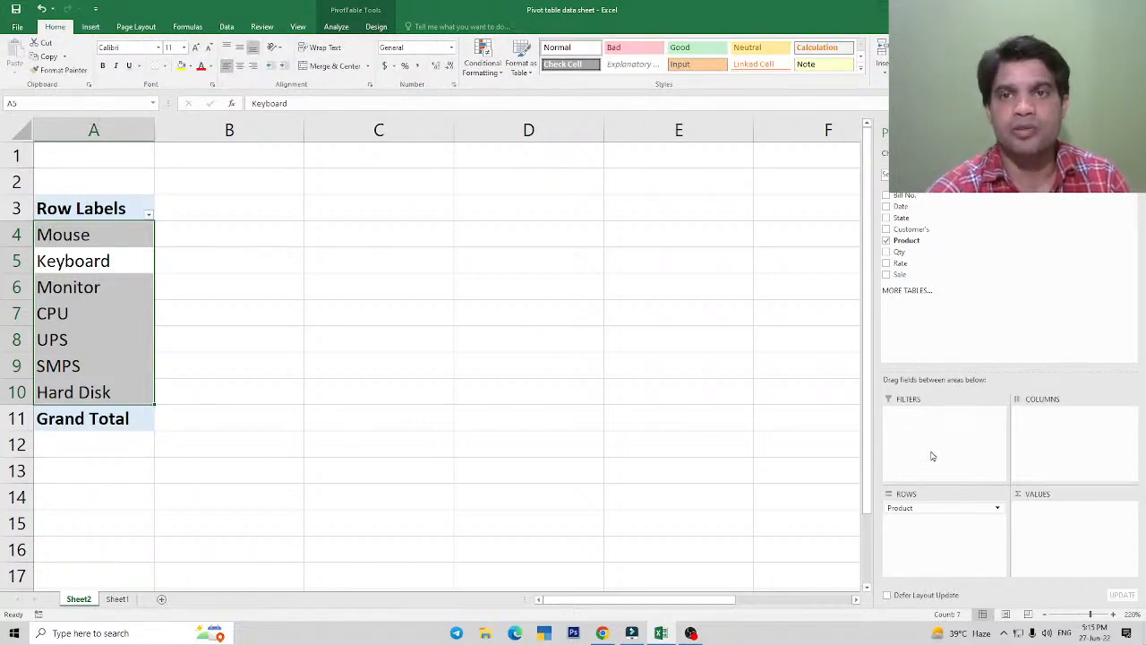
{"action": "left_click", "coordinate": [106, 288]}
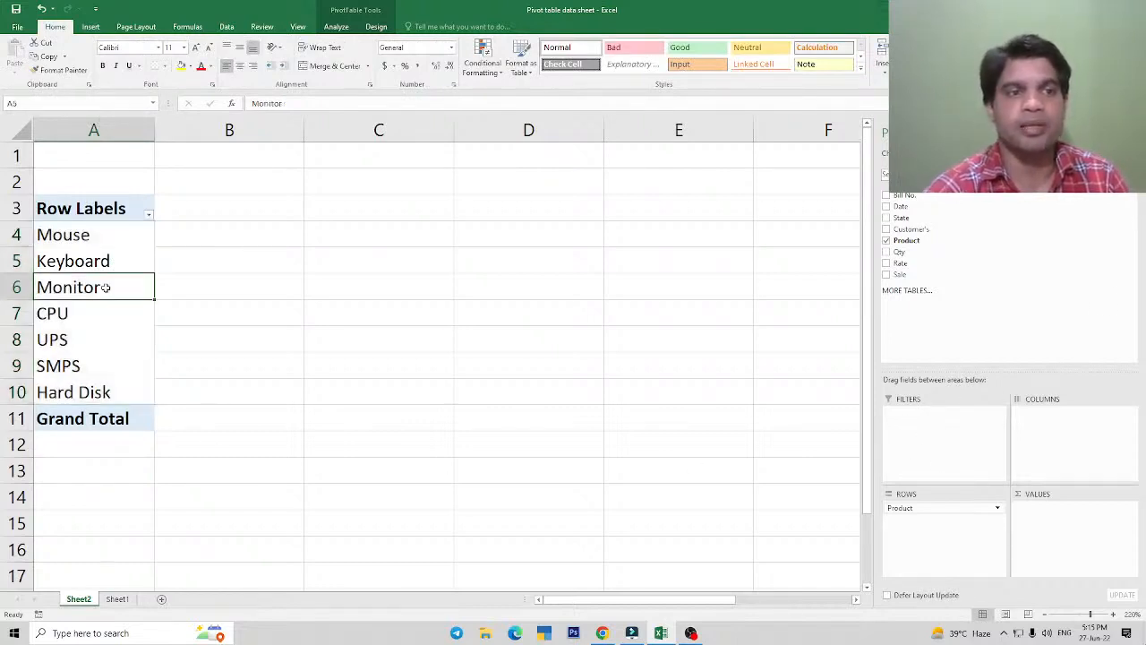
{"action": "left_click", "coordinate": [100, 254]}
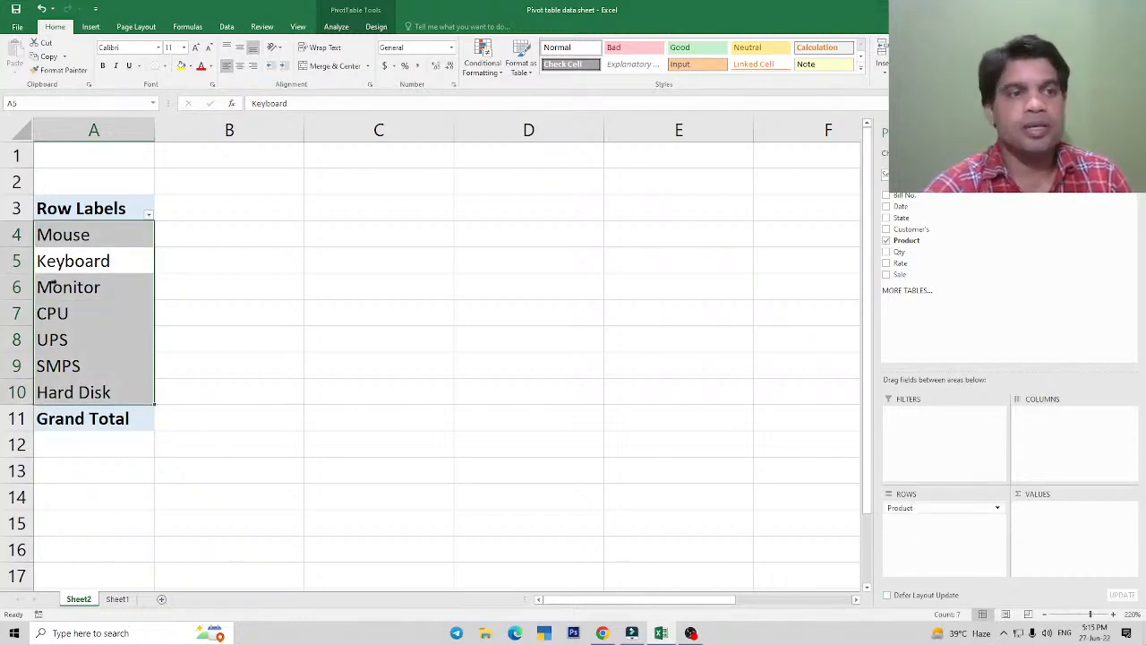
{"action": "left_click", "coordinate": [80, 243]}
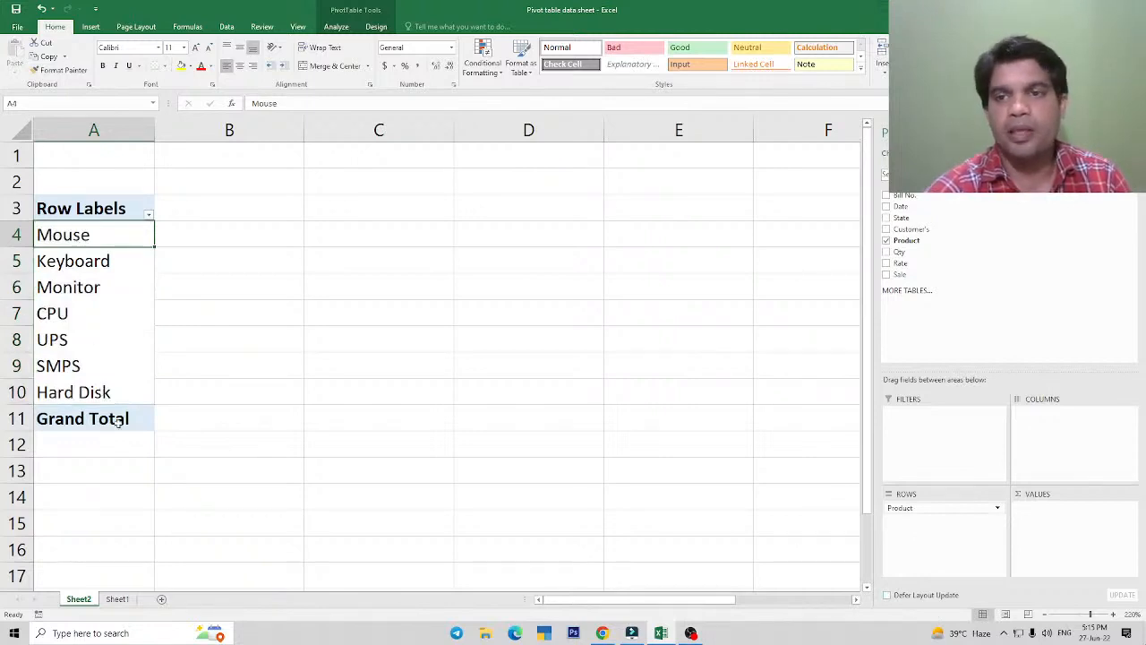
Add the Sale field to the PivotTable values and review the sum for each product.
{"action": "left_click", "coordinate": [886, 275]}
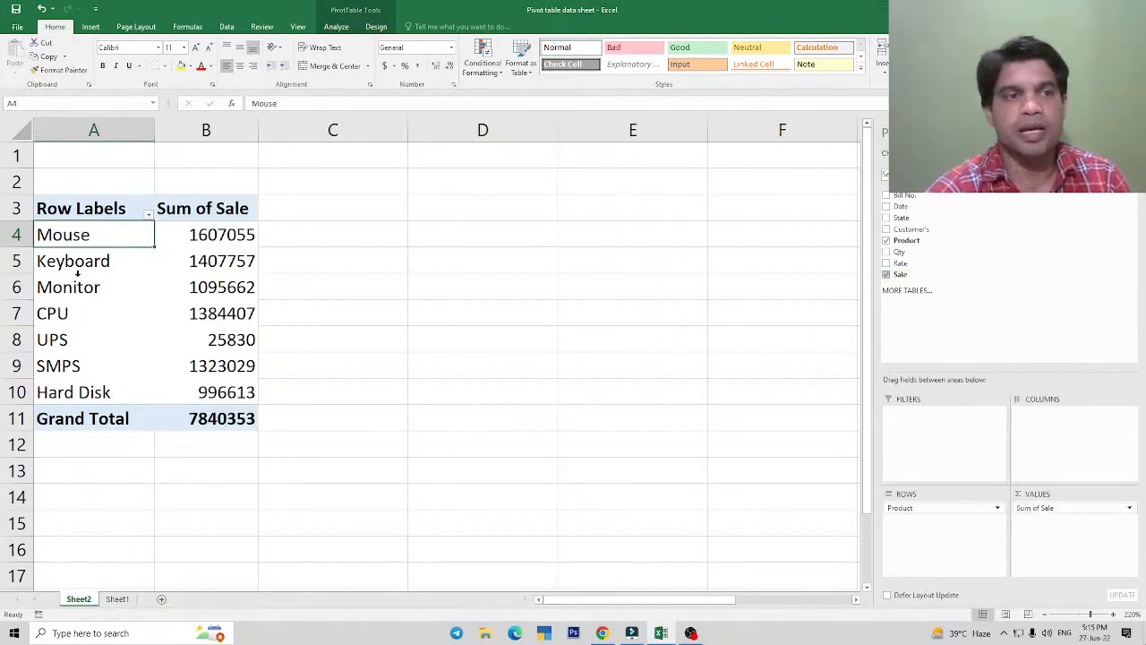
{"action": "left_click_drag", "start_coordinate": [75, 235], "coordinate": [95, 388]}
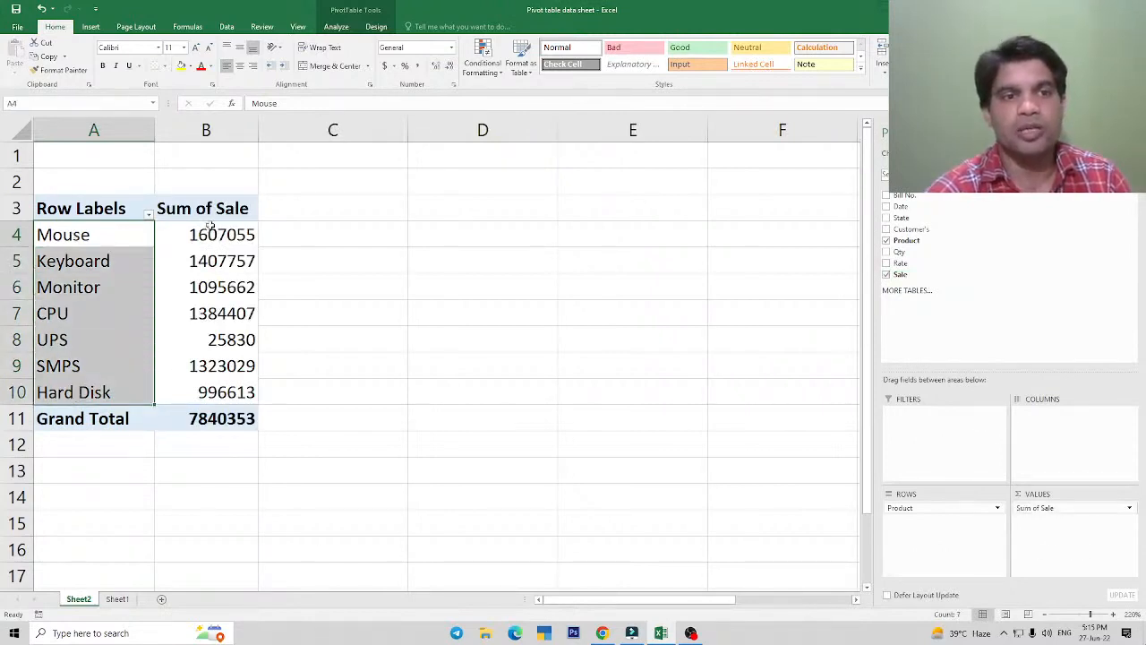
{"action": "left_click_drag", "start_coordinate": [206, 227], "coordinate": [215, 389]}
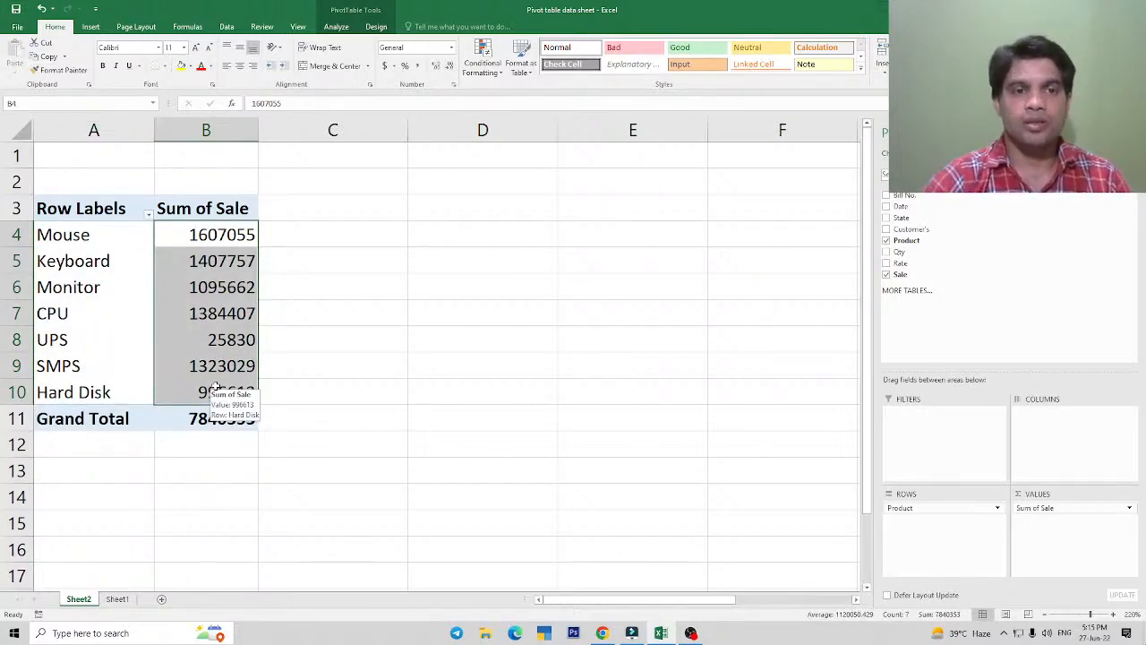
Examine the Product column in Sheet1 for repeated entries such as Keyboard, Mouse and Hard Disk.
{"action": "left_click", "coordinate": [117, 598]}
{"action": "left_click", "coordinate": [355, 349]}
{"action": "left_click_drag", "start_coordinate": [550, 192], "coordinate": [542, 573]}
{"action": "left_click", "coordinate": [580, 376]}
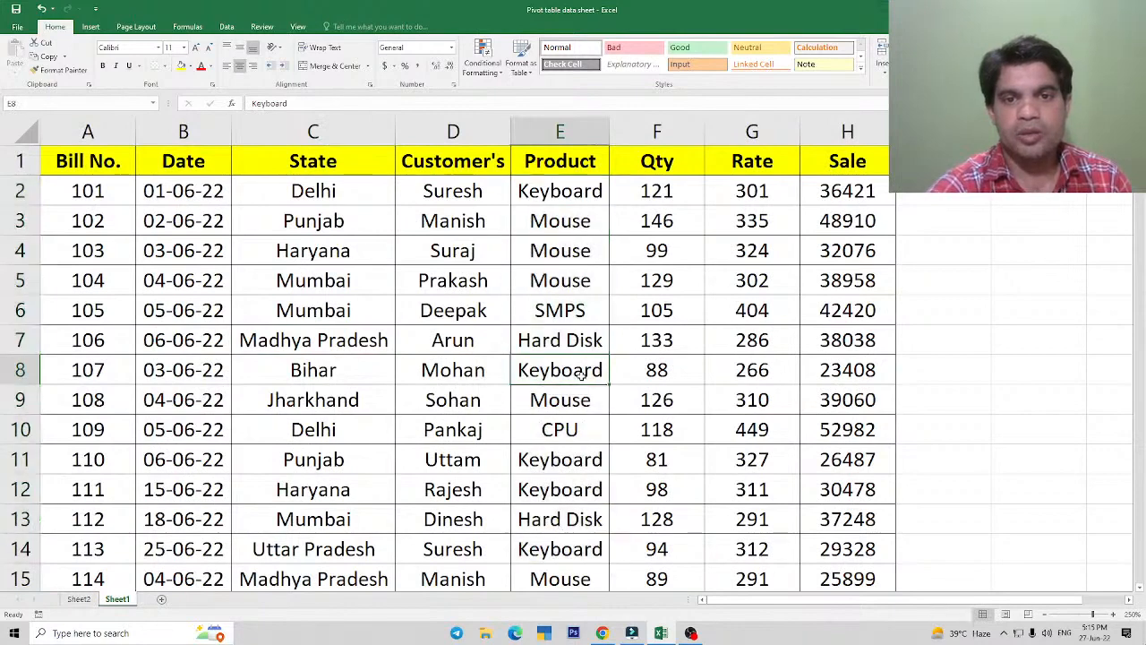
{"action": "left_click", "coordinate": [563, 197]}
{"action": "left_click", "coordinate": [550, 341]}
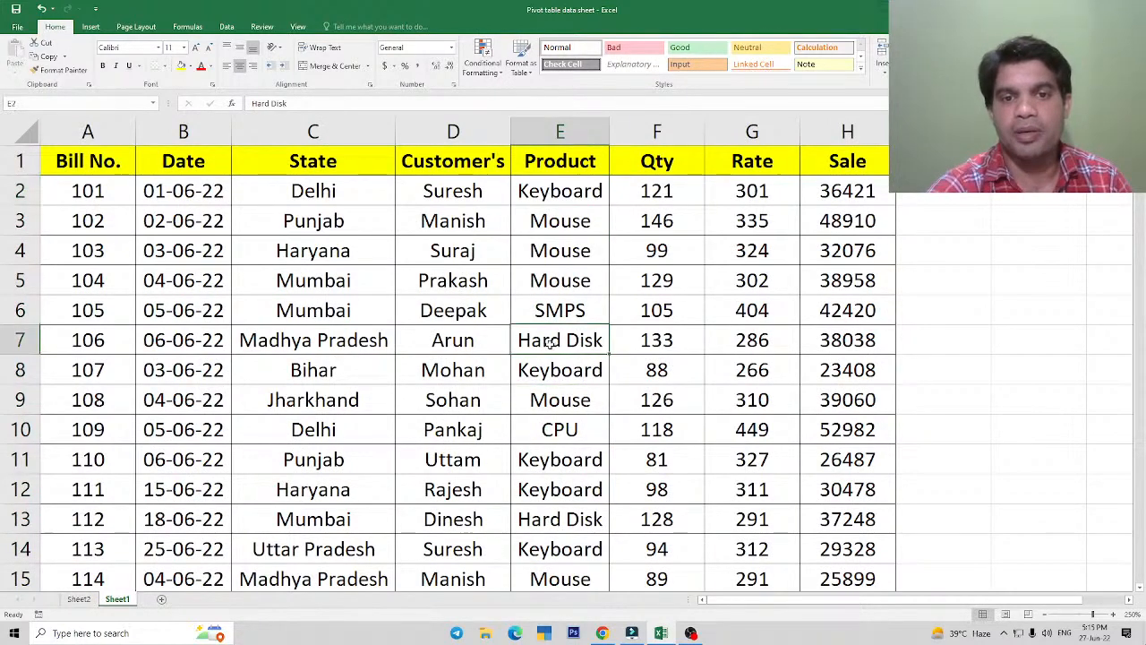
{"action": "left_click", "coordinate": [566, 378]}
{"action": "scroll", "coordinate": [569, 375], "scroll_direction": "down", "scroll_amount": 1}
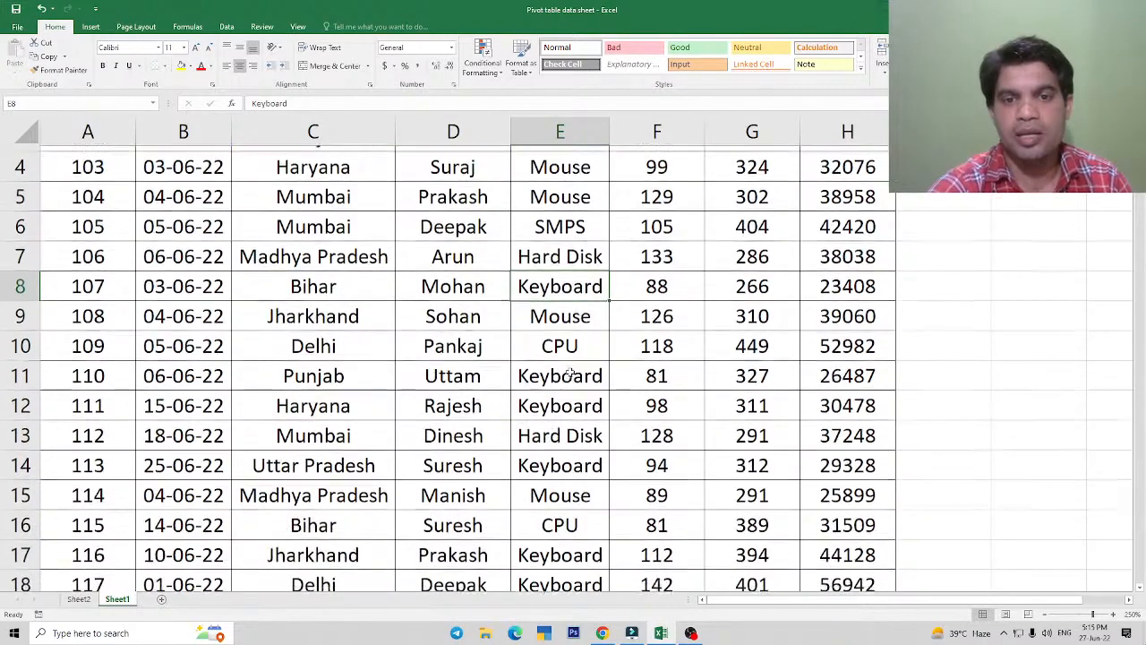
{"action": "left_click", "coordinate": [570, 375]}
{"action": "scroll", "coordinate": [569, 375], "scroll_direction": "up", "scroll_amount": 1}
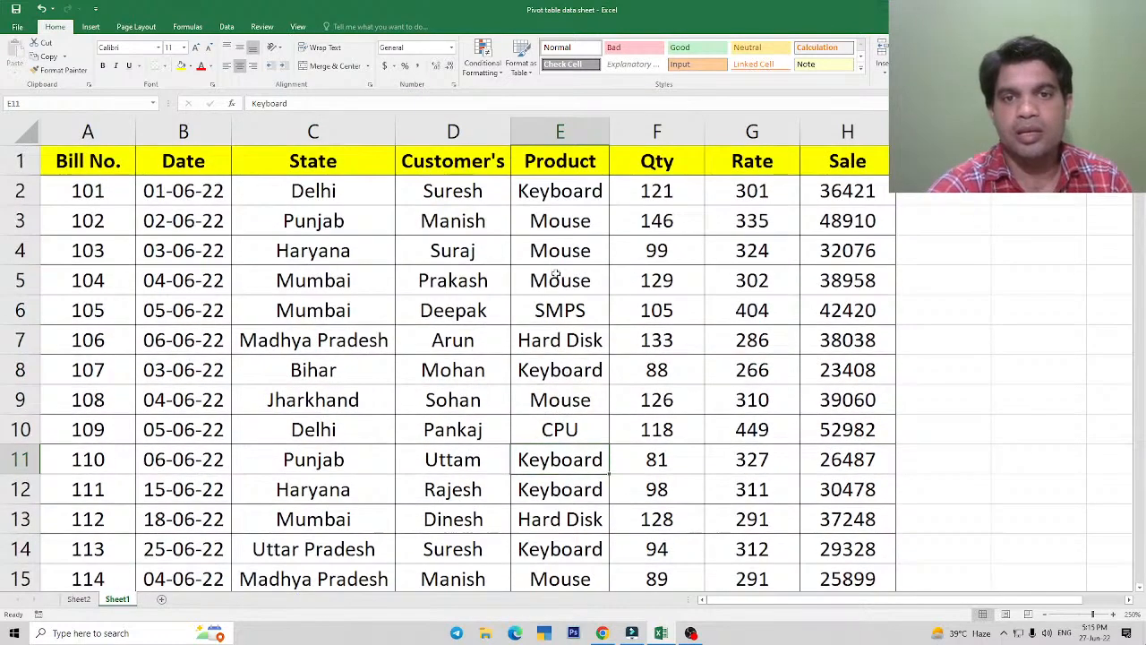
{"action": "left_click", "coordinate": [554, 281]}
{"action": "left_click_drag", "start_coordinate": [556, 222], "coordinate": [561, 280]}
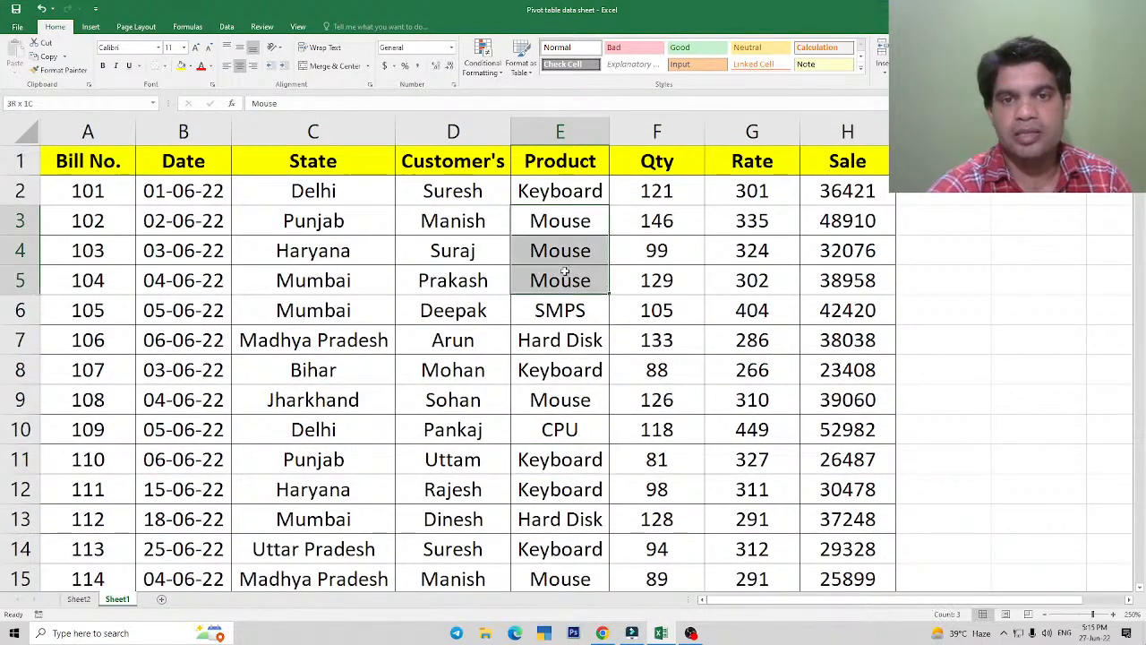
{"action": "left_click", "coordinate": [564, 402]}
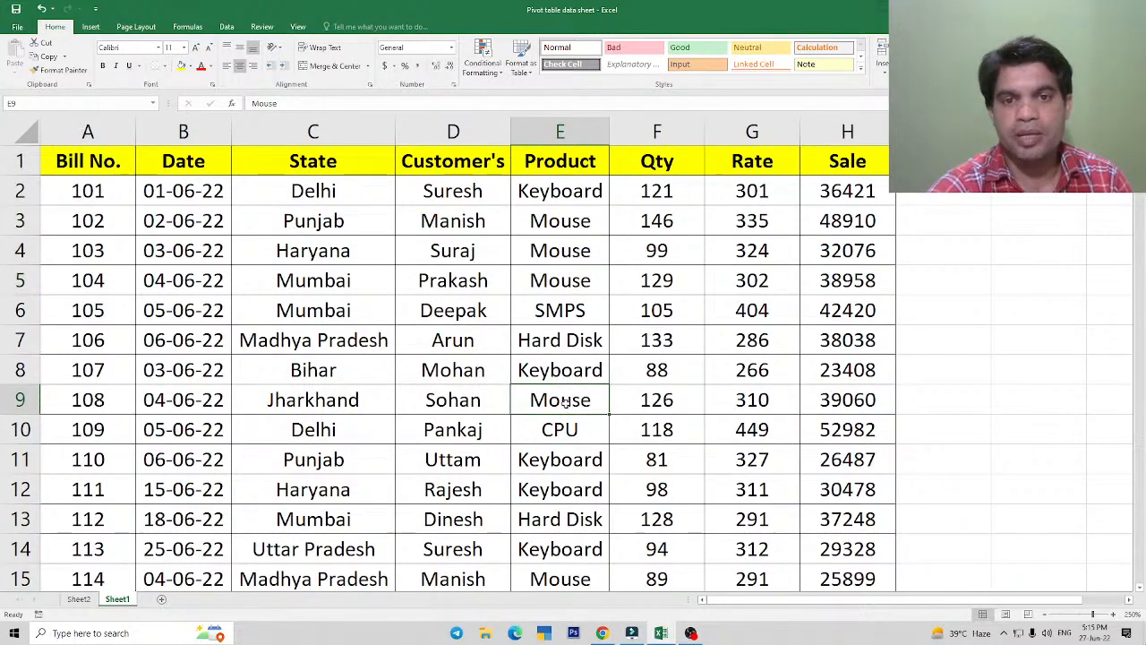
Compare the product list and sales sums in the Sheet2 PivotTable with the source records in Sheet1.
{"action": "left_click", "coordinate": [78, 599]}
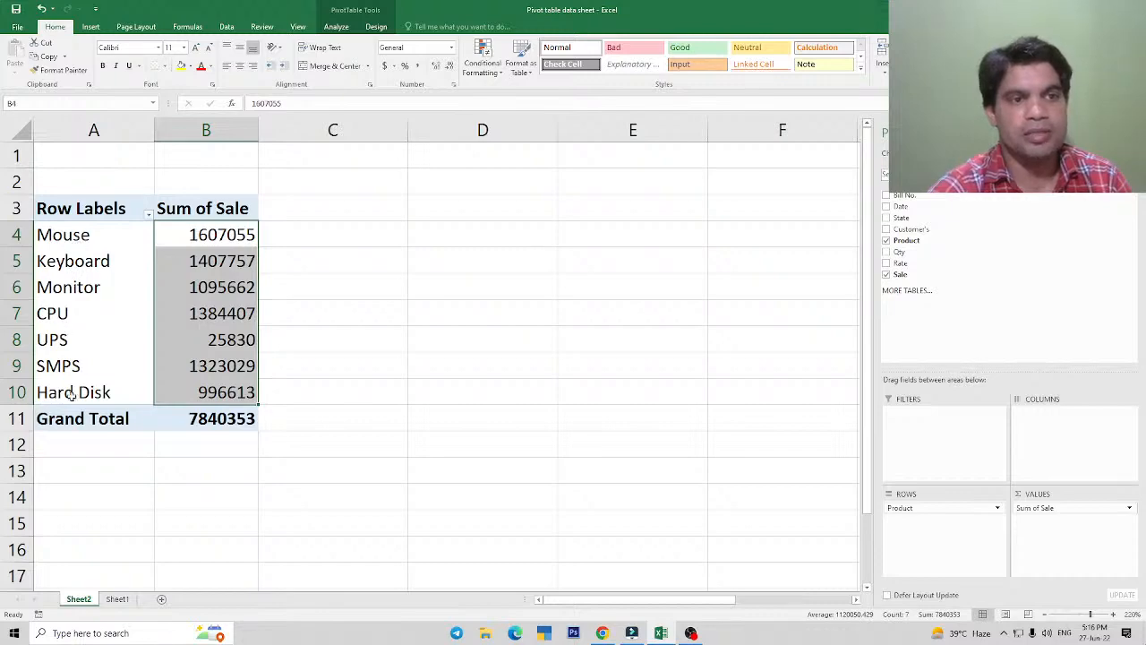
{"action": "left_click", "coordinate": [117, 598]}
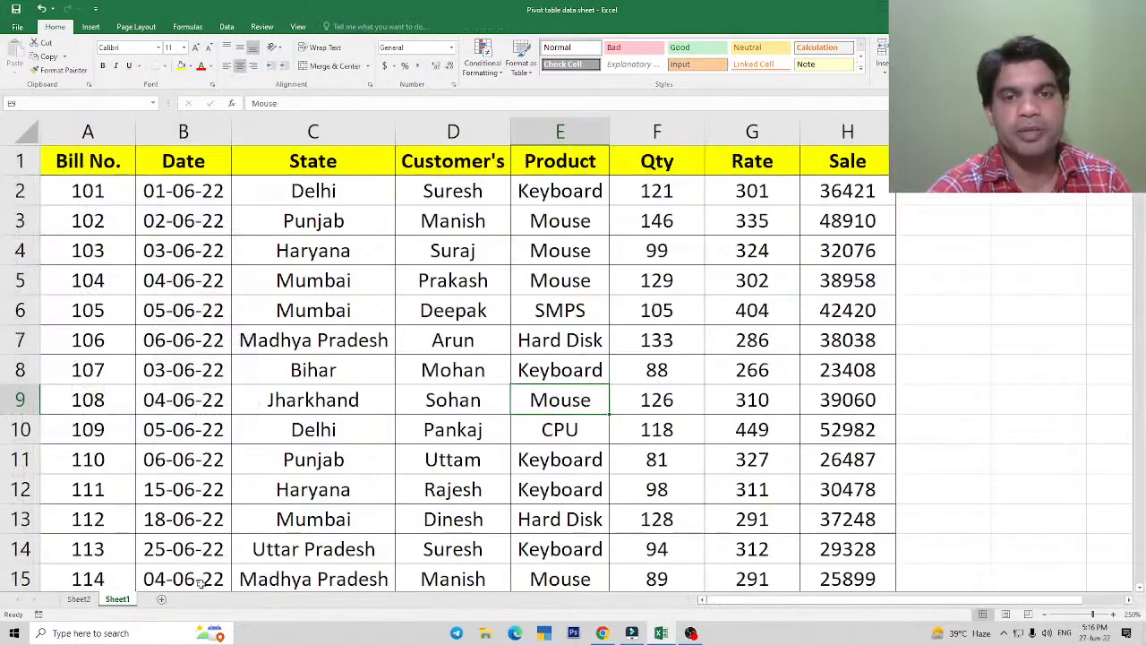
{"action": "left_click", "coordinate": [78, 598]}
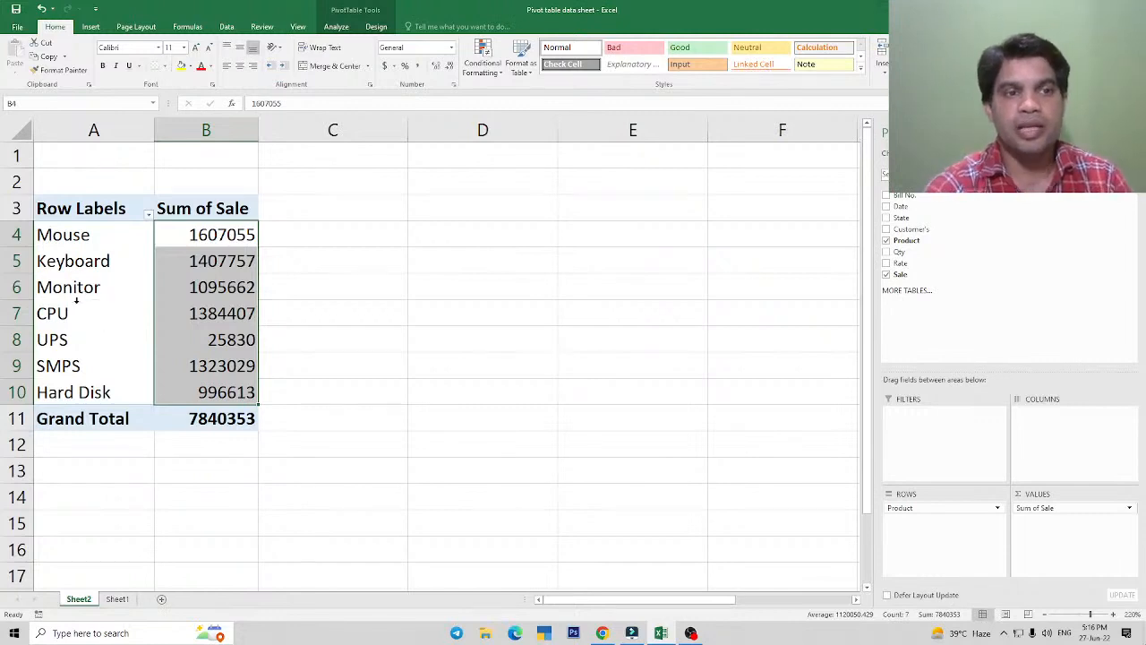
{"action": "left_click", "coordinate": [64, 335]}
{"action": "left_click", "coordinate": [65, 239]}
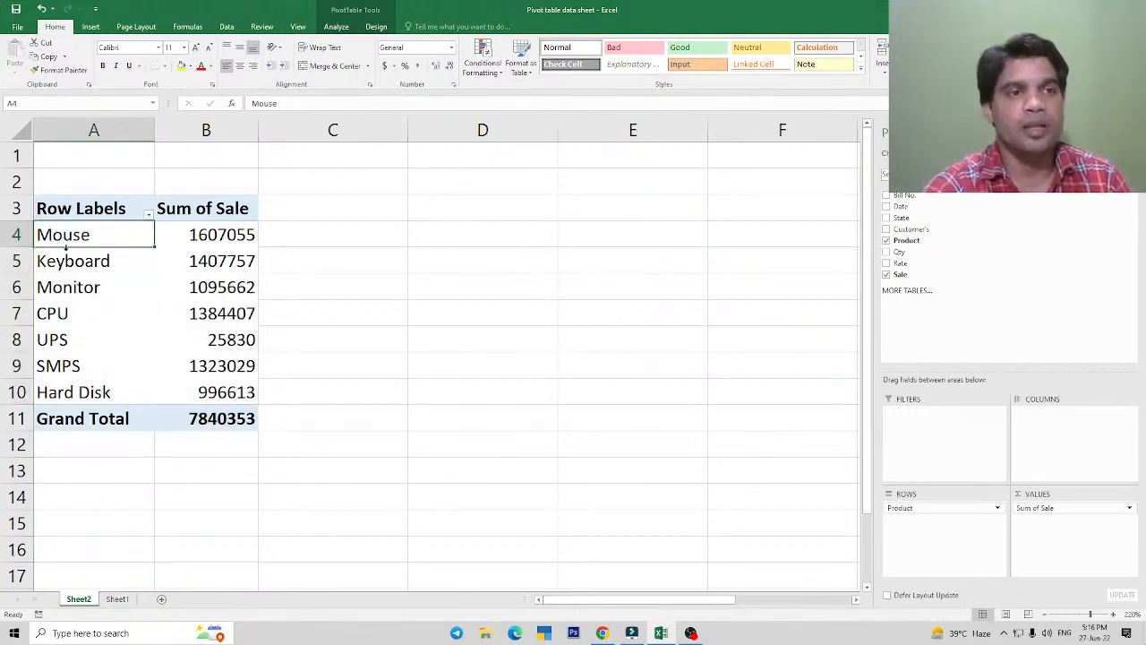
{"action": "left_click_drag", "start_coordinate": [57, 237], "coordinate": [83, 391]}
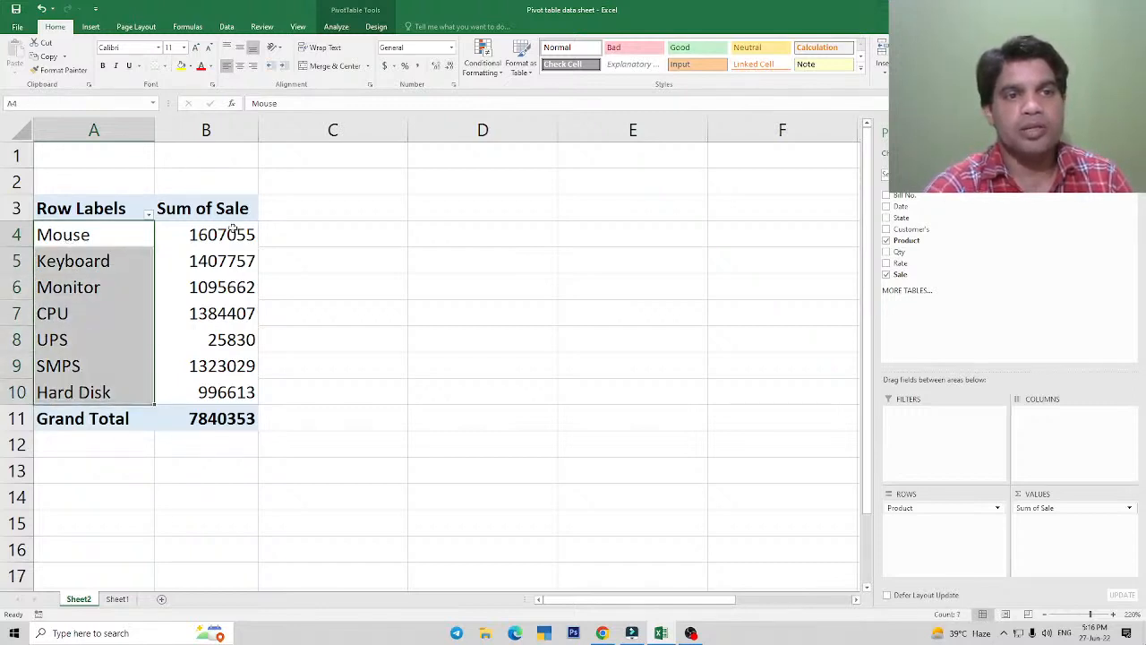
{"action": "left_click_drag", "start_coordinate": [233, 229], "coordinate": [227, 392]}
{"action": "left_click", "coordinate": [117, 598]}
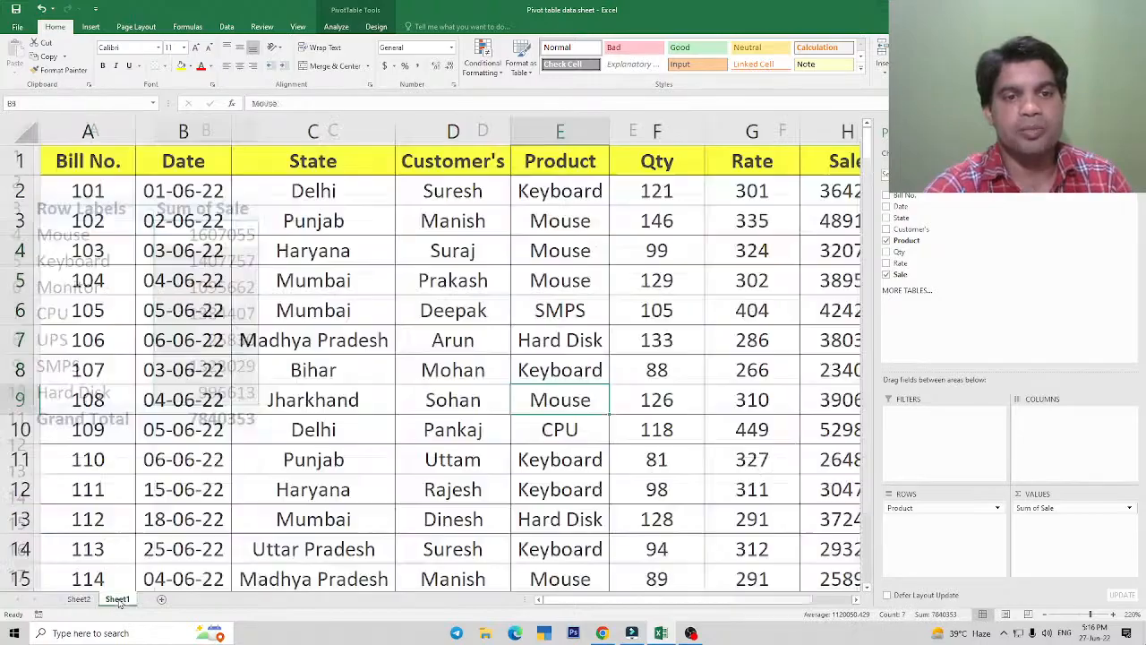
Scan the source records in Sheet1 and return to the PivotTable in Sheet2.
{"action": "scroll", "coordinate": [726, 317], "scroll_direction": "down", "scroll_amount": 16}
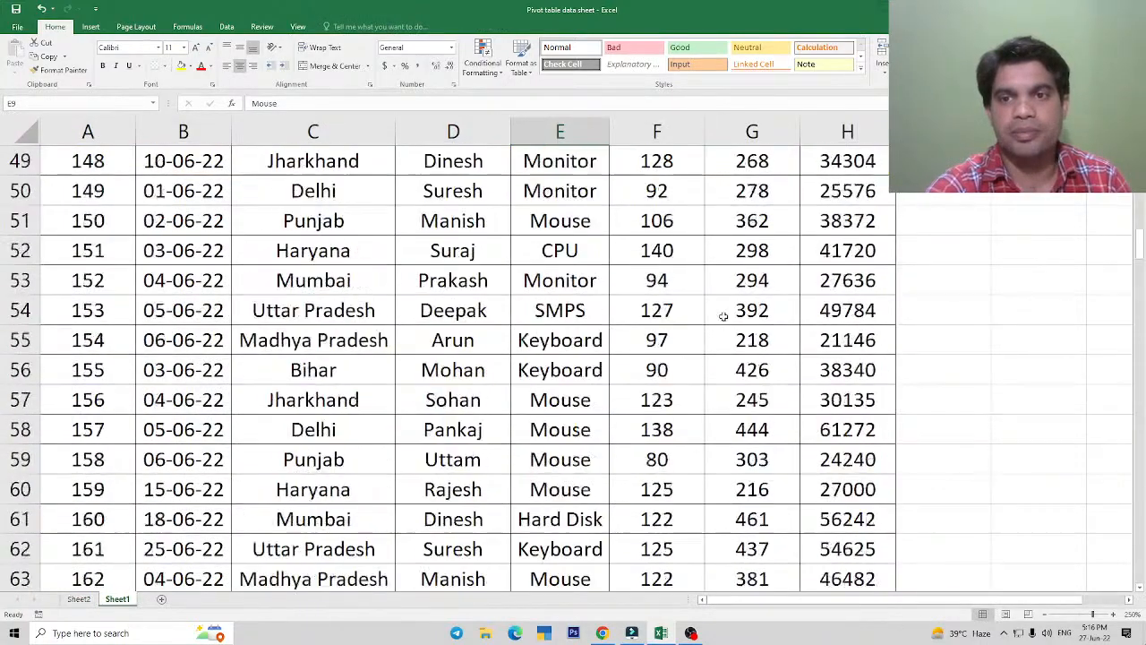
{"action": "scroll", "coordinate": [723, 314], "scroll_direction": "up", "scroll_amount": 8}
{"action": "left_click", "coordinate": [78, 600]}
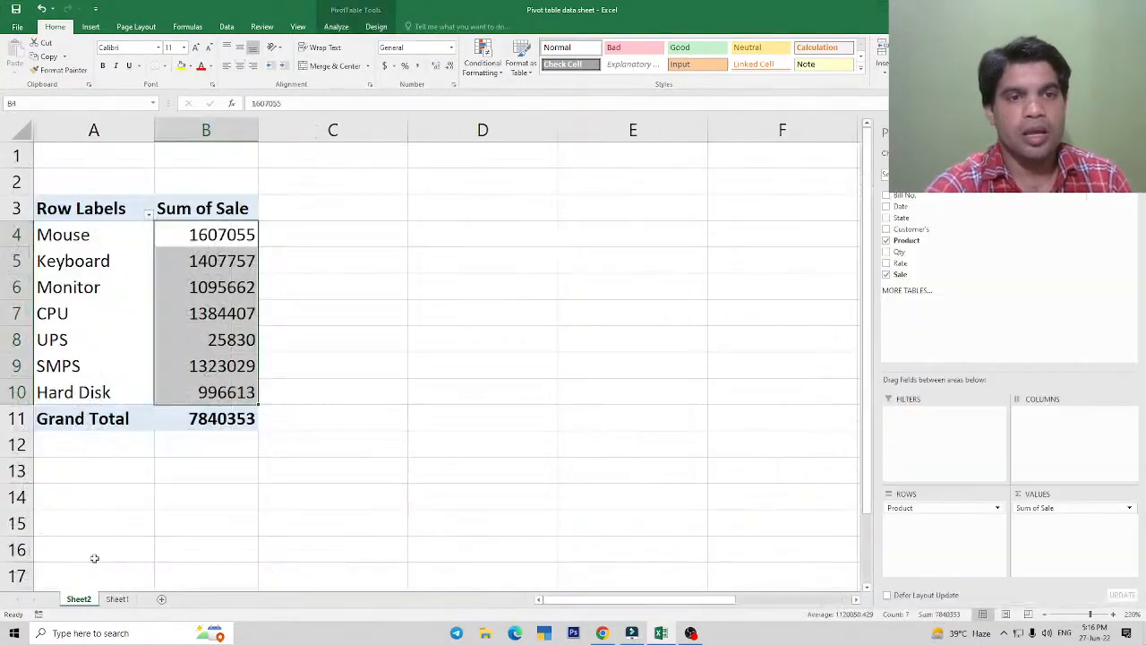
Drill down into the Mouse sales total in the PivotTable to list its underlying records on a new sheet.
{"action": "left_click", "coordinate": [194, 318]}
{"action": "left_click", "coordinate": [52, 238]}
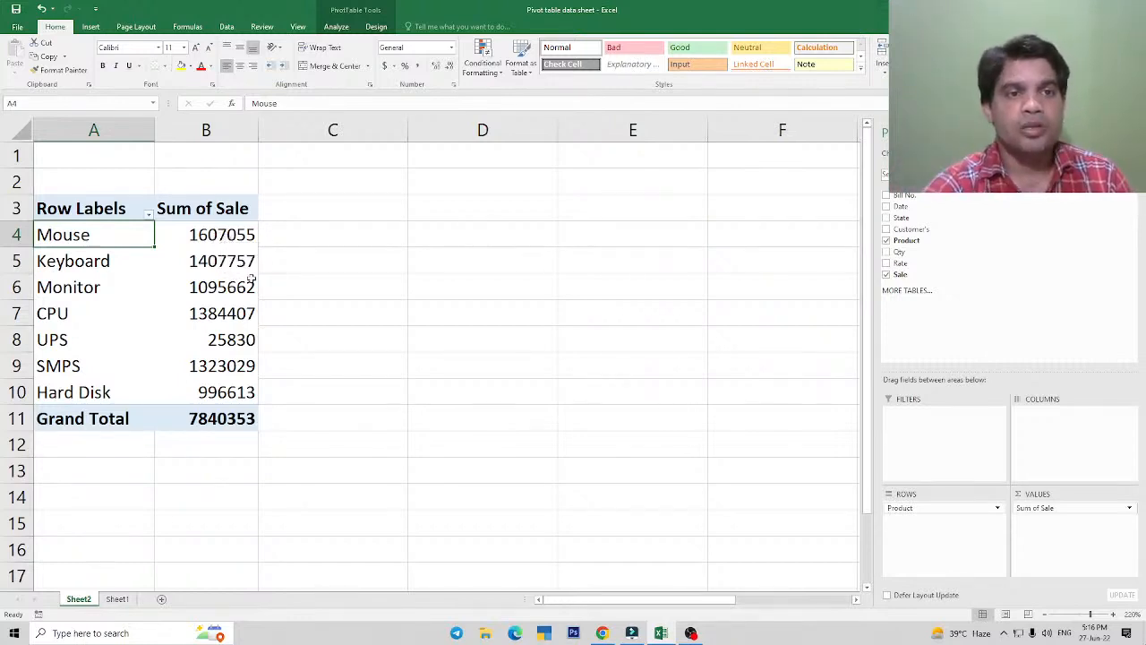
{"action": "double_click", "coordinate": [218, 233]}
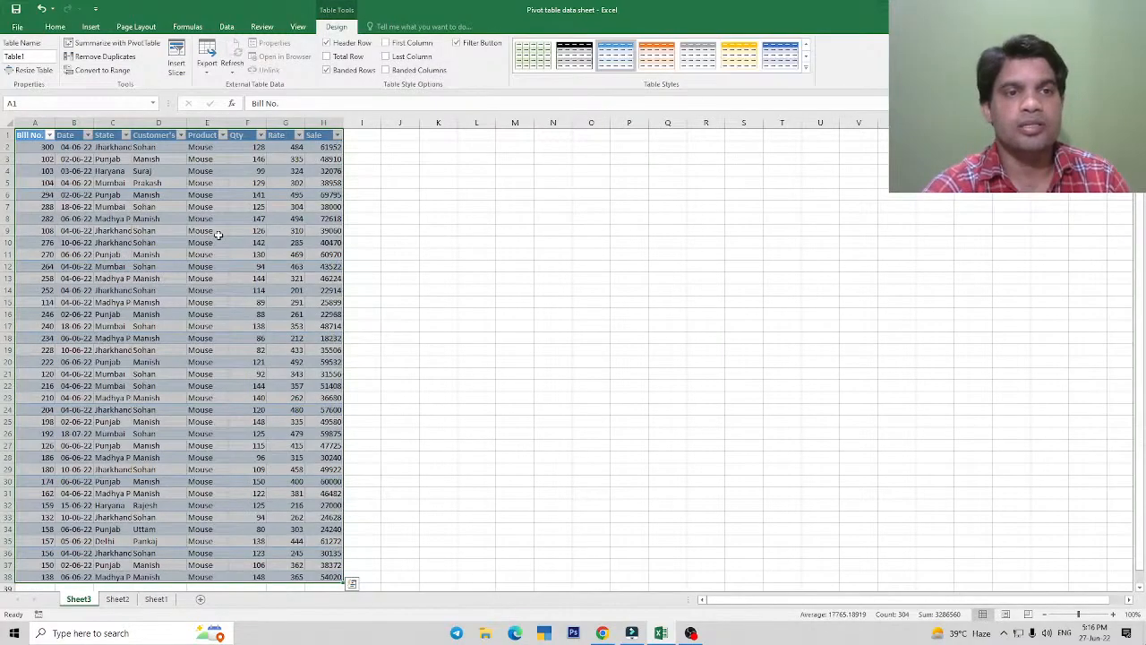
{"action": "left_click", "coordinate": [198, 257]}
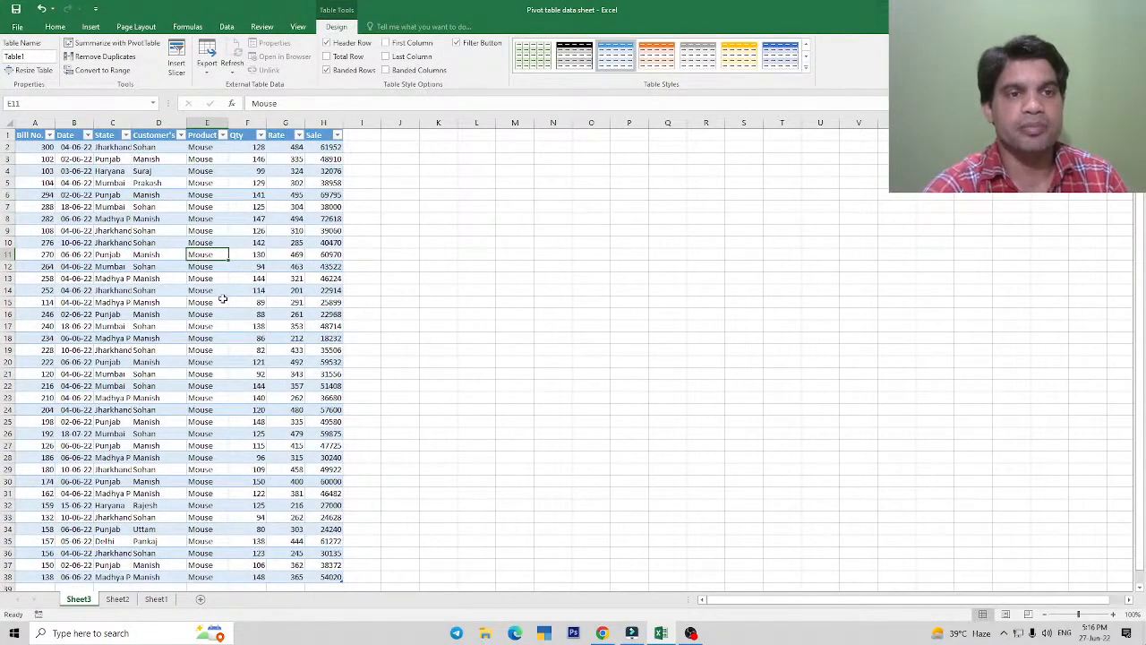
{"action": "scroll", "coordinate": [222, 299], "scroll_direction": "up", "scroll_amount": 5}
{"action": "scroll", "coordinate": [222, 299], "scroll_direction": "up", "scroll_amount": 2}
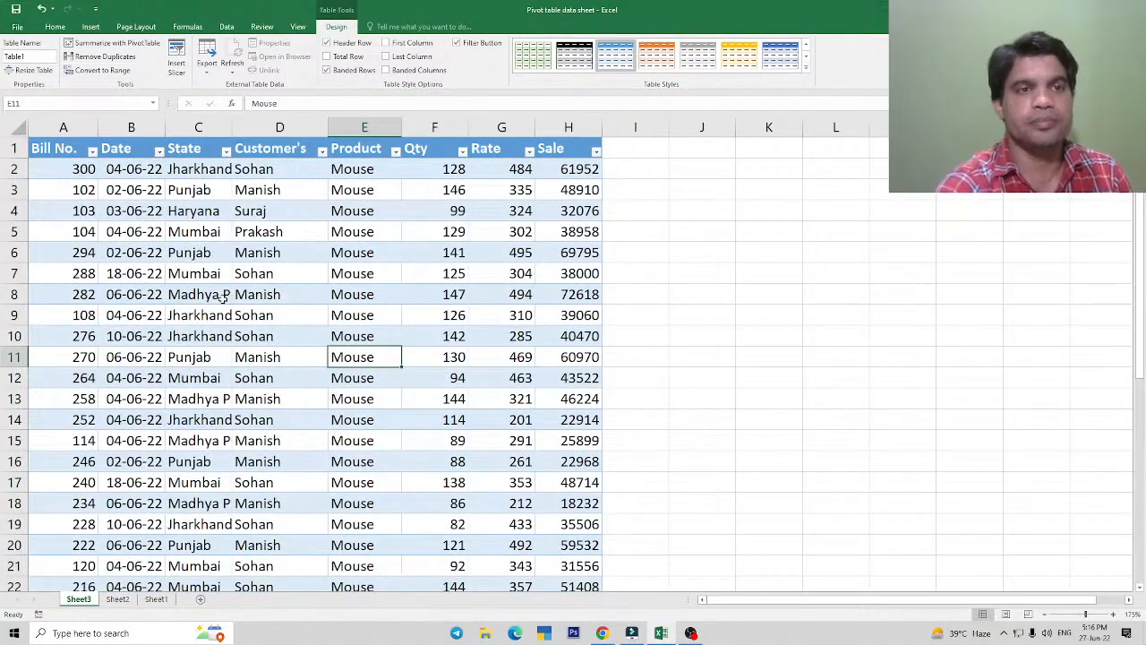
Fit the State column width to its contents in the Mouse detail table and inspect the Product, Qty and Rate entries.
{"action": "left_click", "coordinate": [171, 277]}
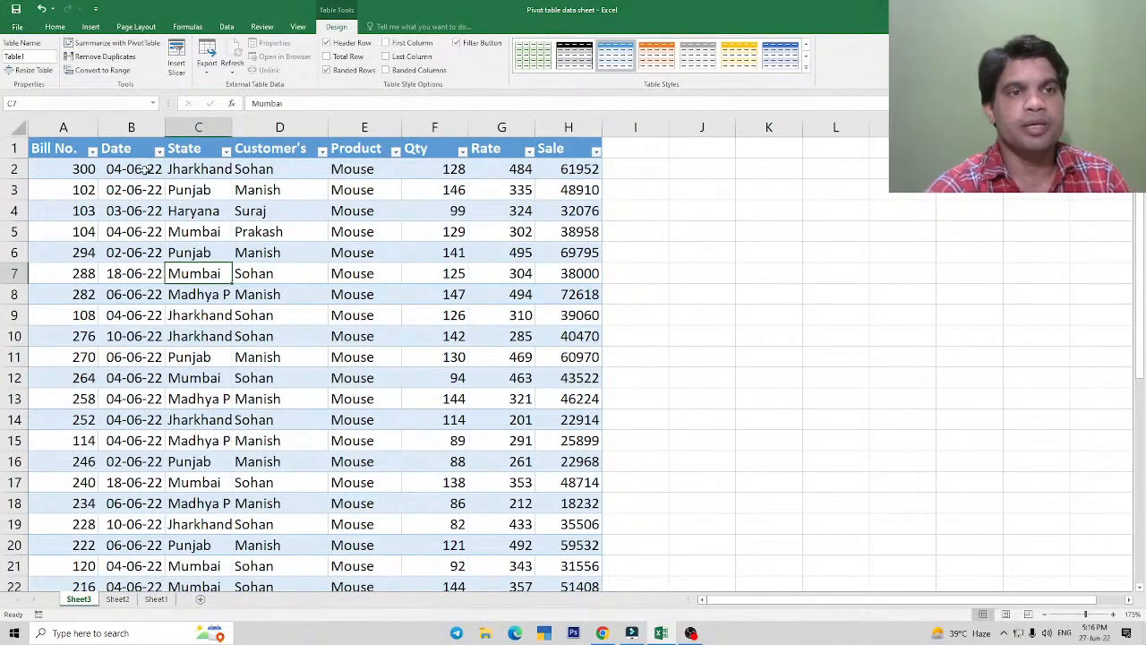
{"action": "double_click", "coordinate": [232, 127]}
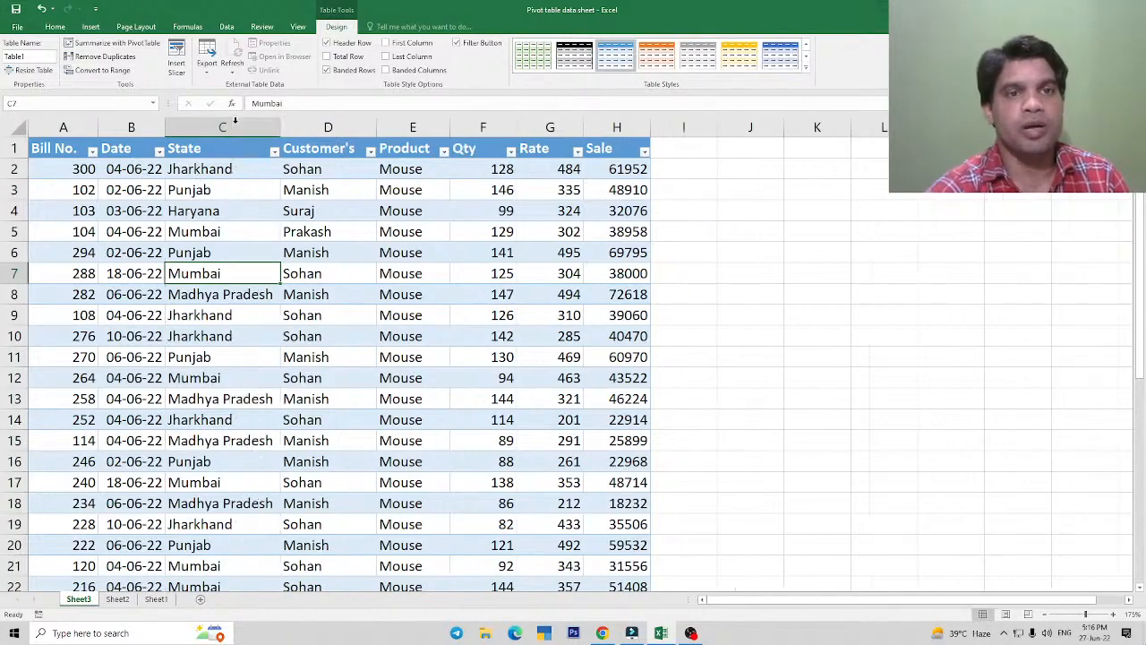
{"action": "left_click", "coordinate": [407, 231]}
{"action": "left_click_drag", "start_coordinate": [404, 170], "coordinate": [403, 443]}
{"action": "scroll", "coordinate": [405, 336], "scroll_direction": "down", "scroll_amount": 1}
{"action": "scroll", "coordinate": [405, 335], "scroll_direction": "up", "scroll_amount": 1}
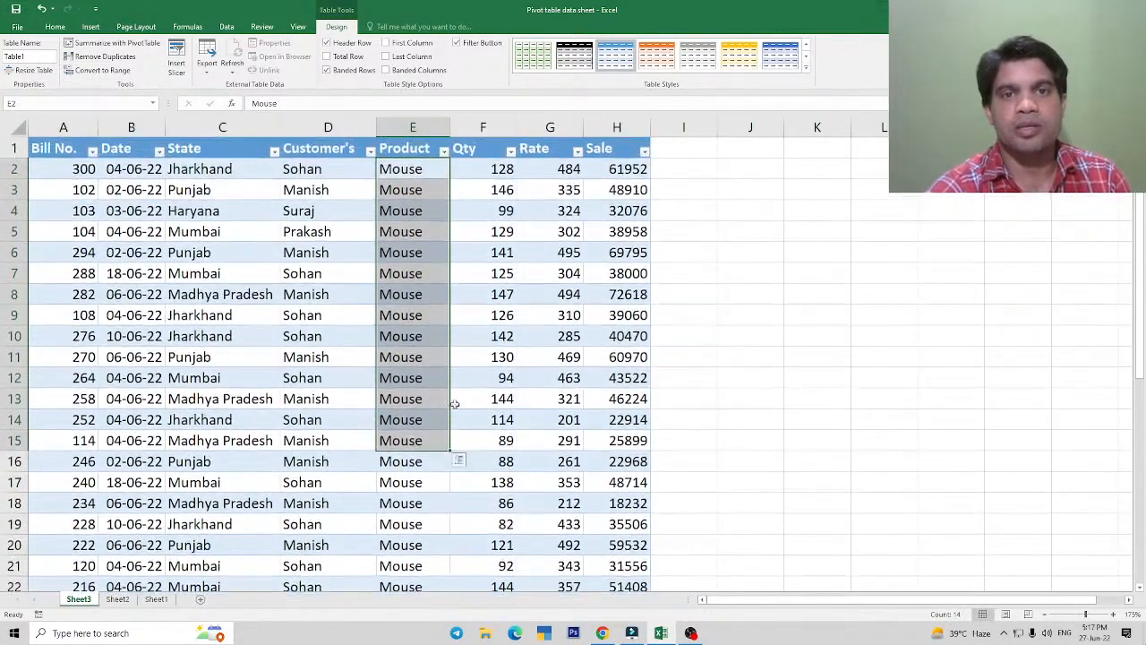
{"action": "left_click", "coordinate": [268, 190]}
{"action": "left_click", "coordinate": [494, 166]}
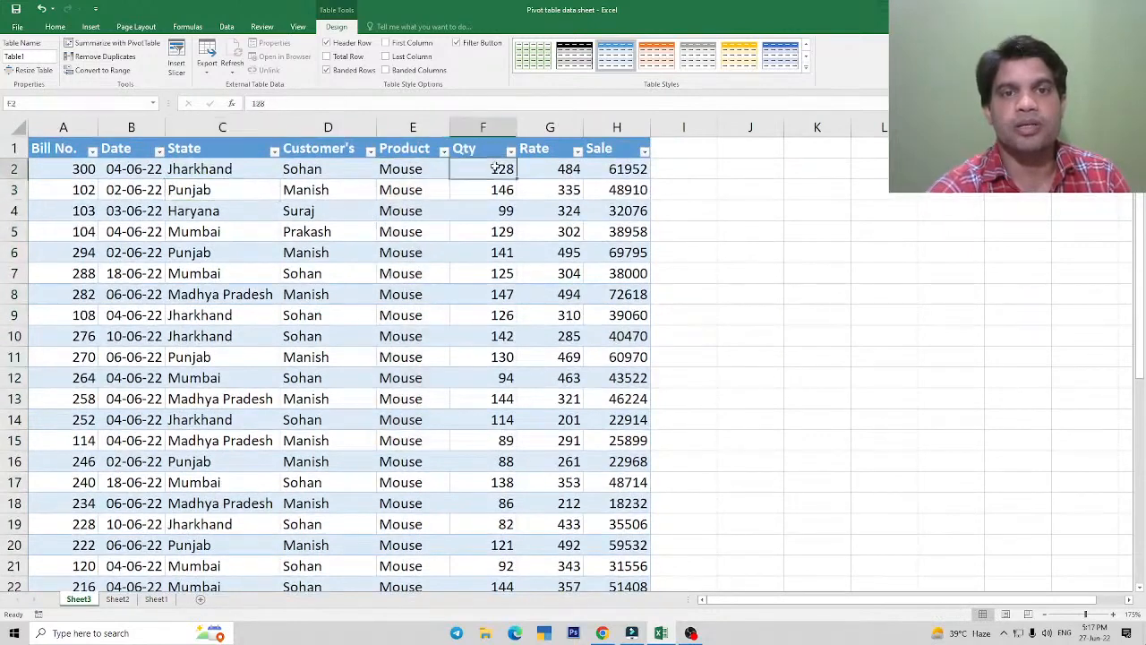
{"action": "left_click", "coordinate": [554, 171]}
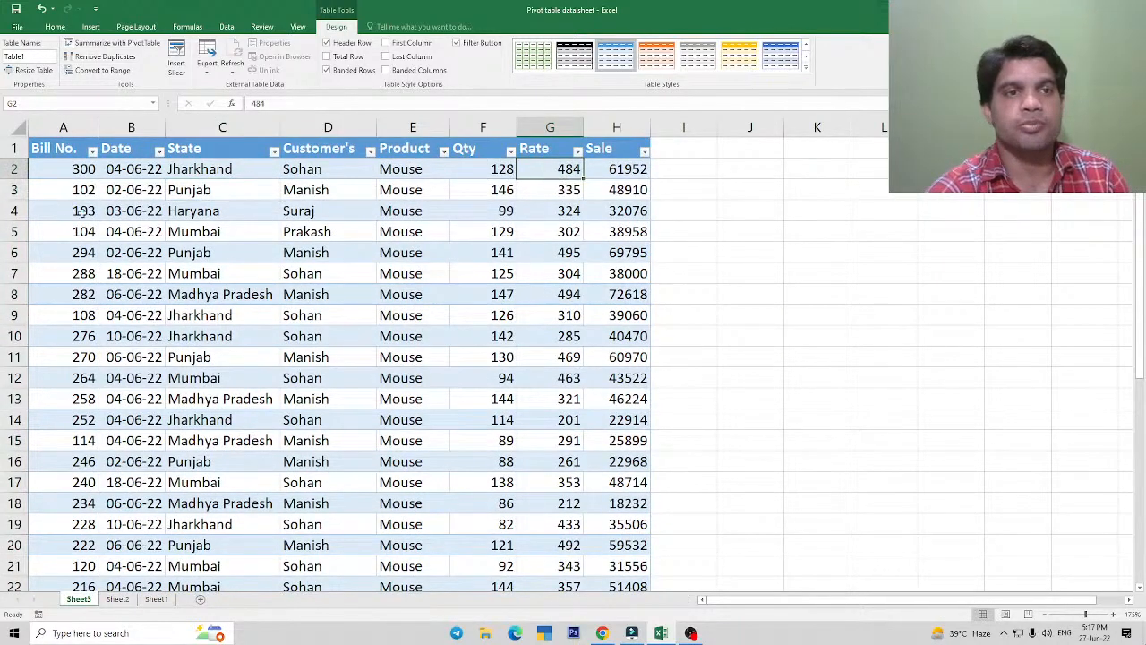
{"action": "left_click", "coordinate": [481, 231]}
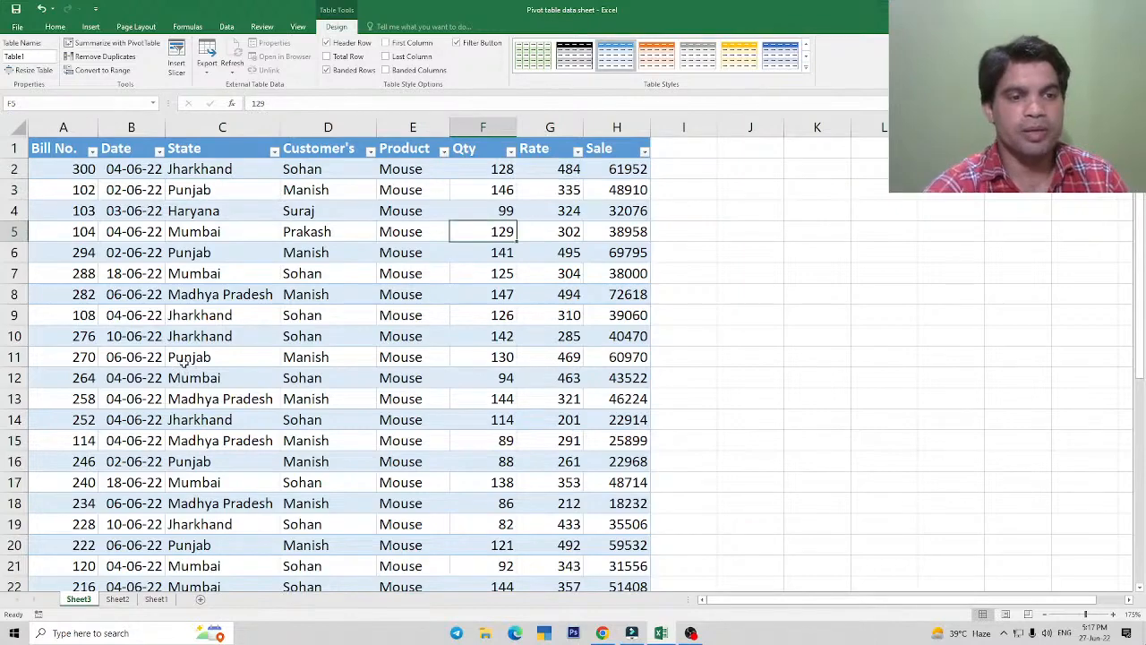
Undo the State column widening and the Mouse drill-down to return to the PivotTable.
{"action": "key", "text": "ctrl+z"}
{"action": "key", "text": "ctrl+z"}
{"action": "scroll", "coordinate": [183, 362], "scroll_direction": "down", "scroll_amount": 3}
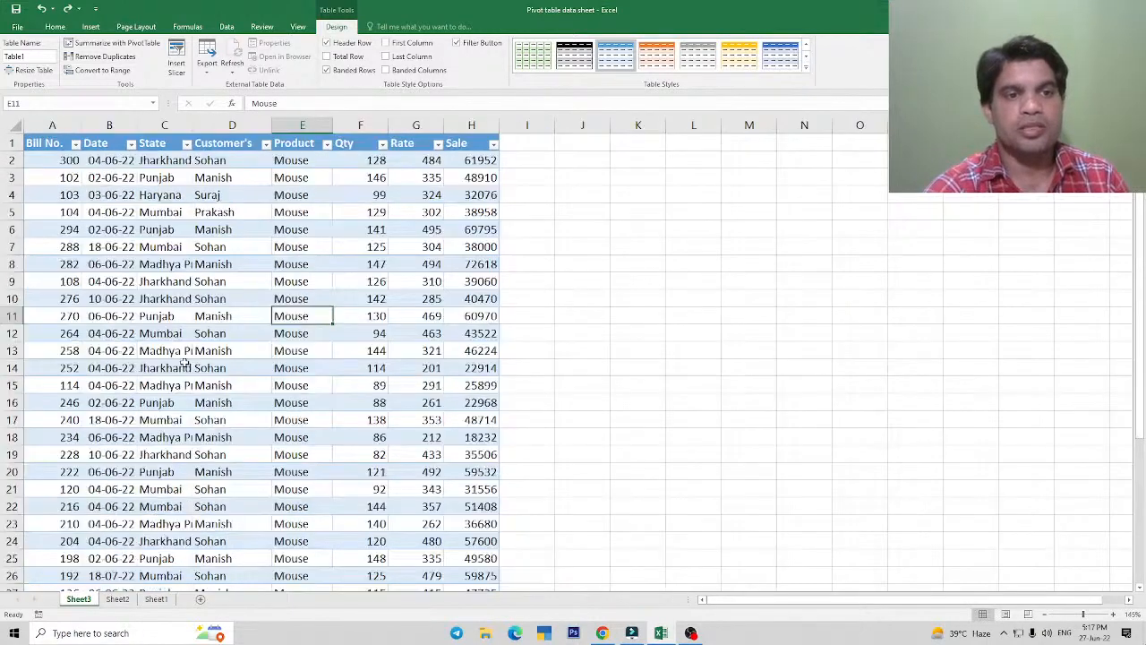
{"action": "scroll", "coordinate": [183, 362], "scroll_direction": "down", "scroll_amount": 2}
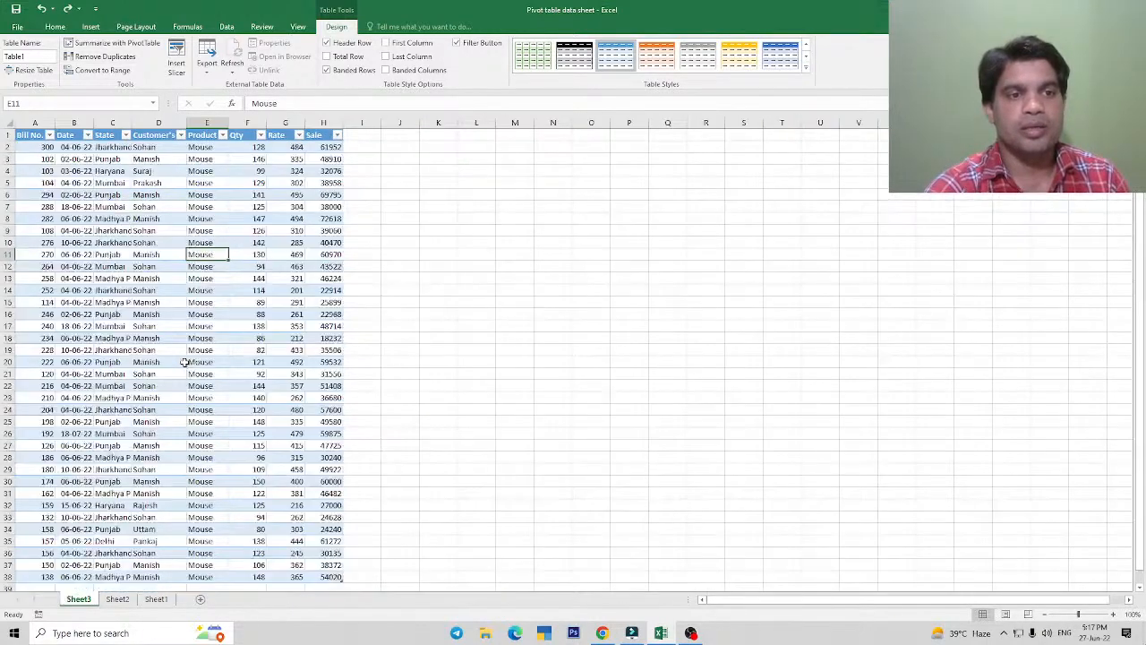
{"action": "key", "text": "ctrl+z"}
{"action": "key", "text": "Down"}
{"action": "key", "text": "Down"}
{"action": "key", "text": "Down"}
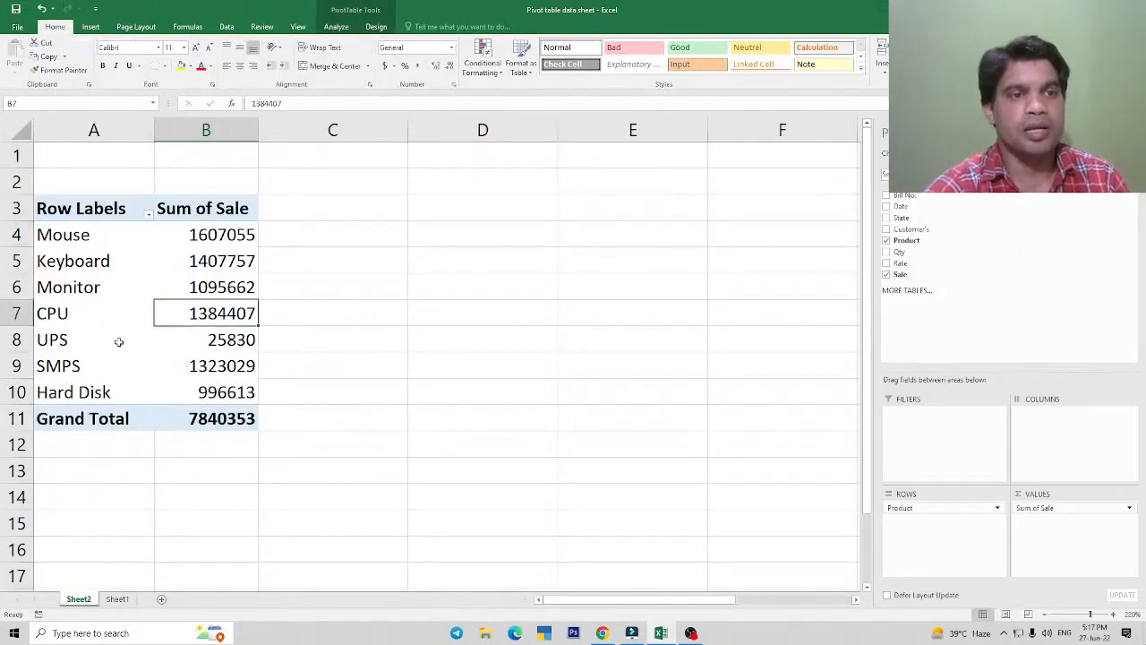
Drill down into the Monitor sales total in the PivotTable and check the Product entries of its underlying records.
{"action": "double_click", "coordinate": [236, 287]}
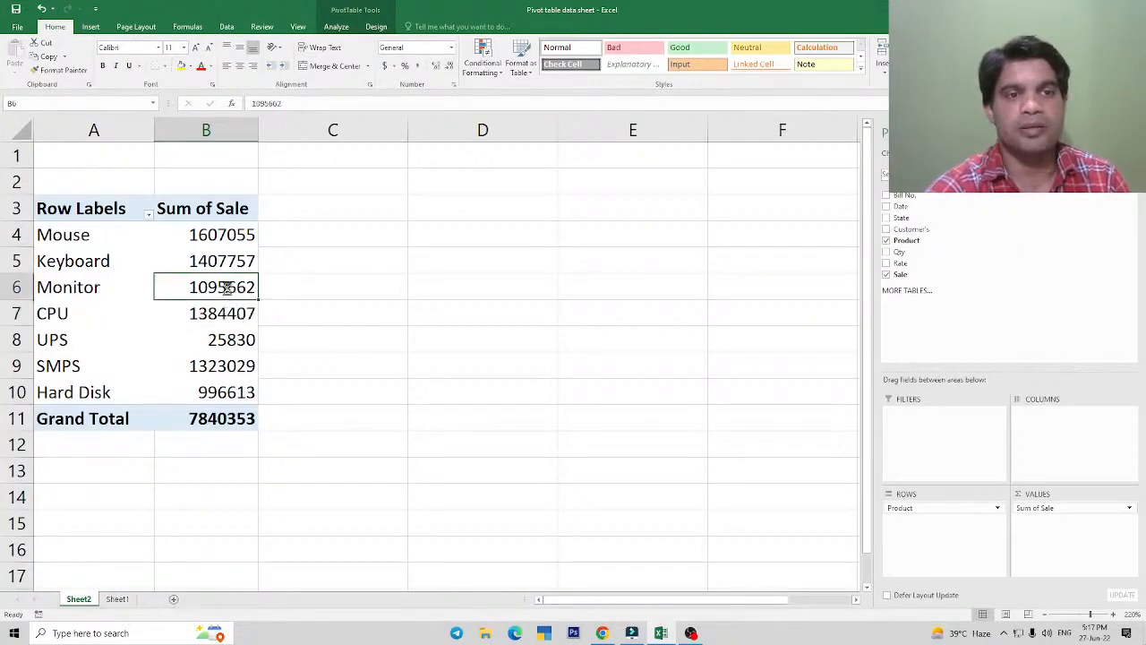
{"action": "left_click", "coordinate": [224, 352]}
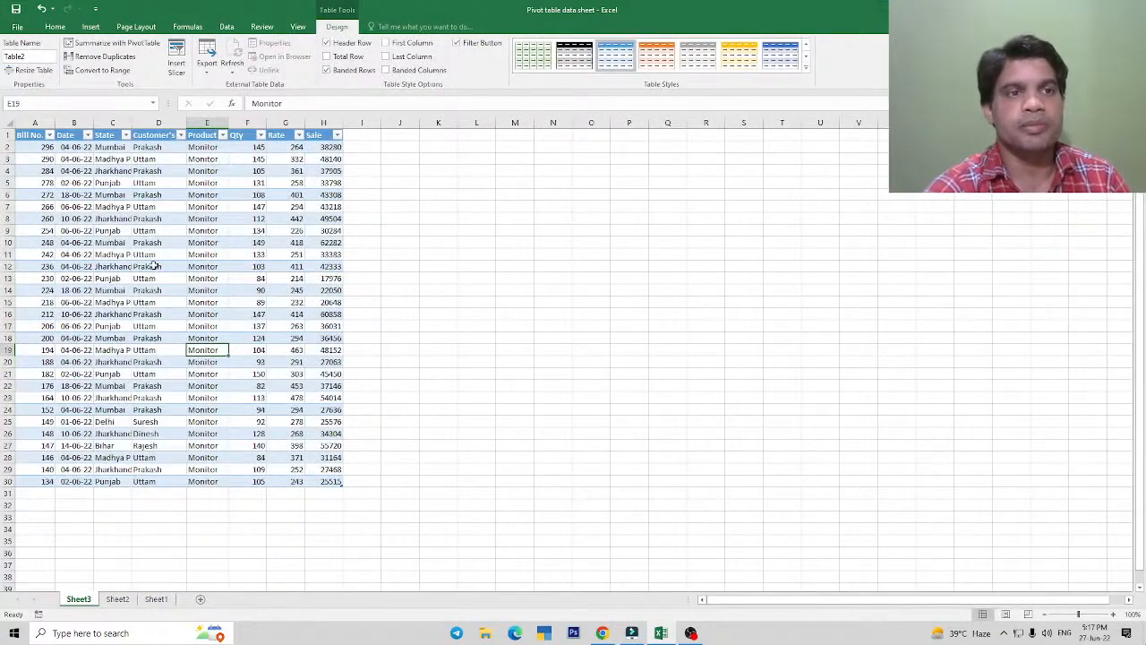
{"action": "scroll", "coordinate": [186, 252], "scroll_direction": "up", "scroll_amount": 3}
{"action": "scroll", "coordinate": [185, 252], "scroll_direction": "up", "scroll_amount": 7}
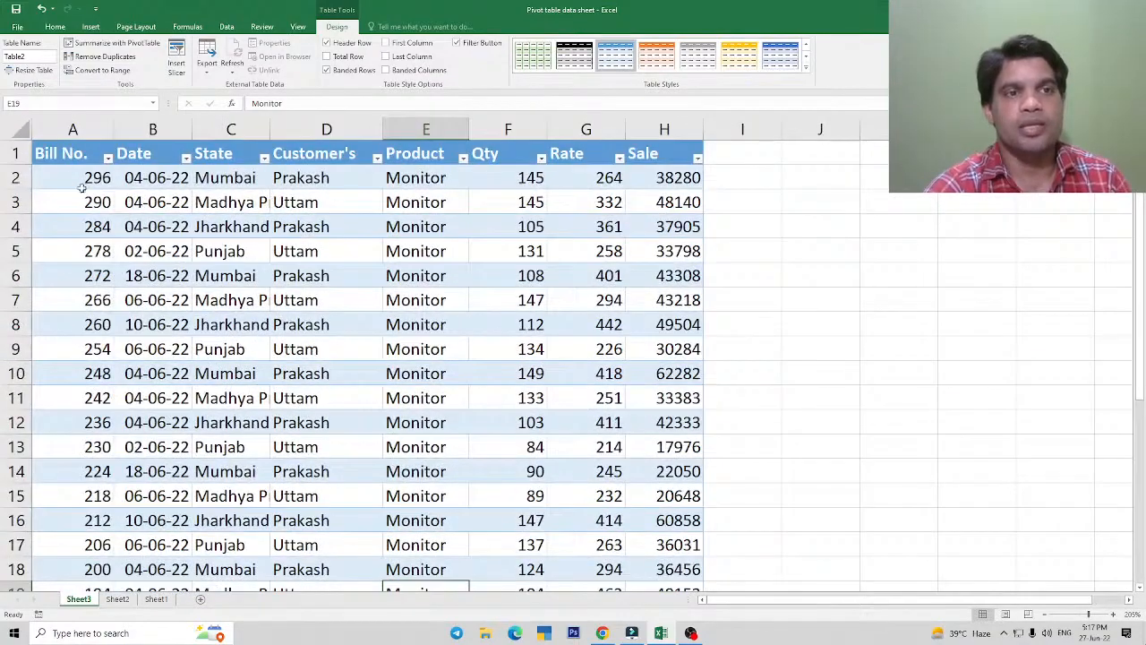
{"action": "left_click", "coordinate": [292, 259]}
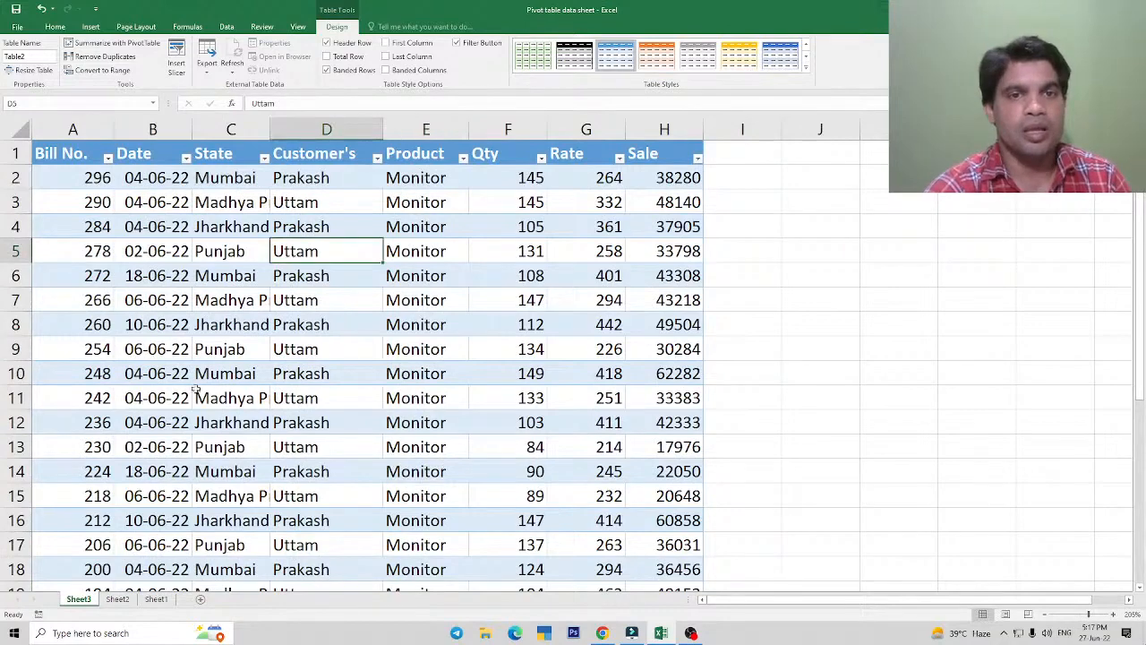
{"action": "left_click_drag", "start_coordinate": [427, 177], "coordinate": [426, 471]}
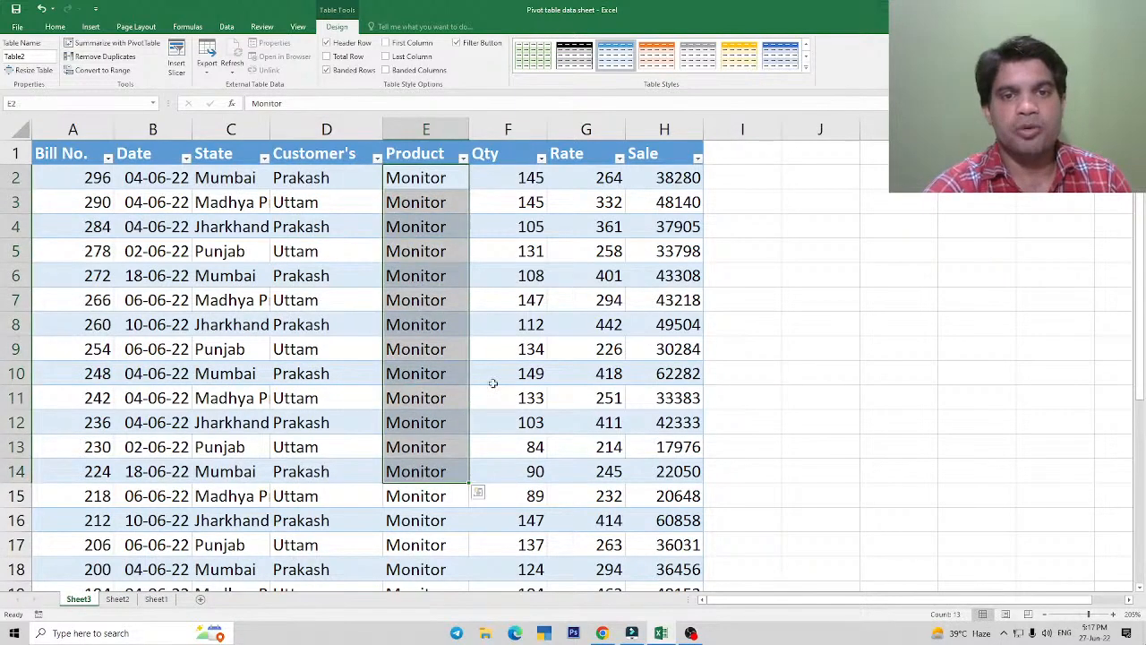
{"action": "left_click", "coordinate": [548, 274]}
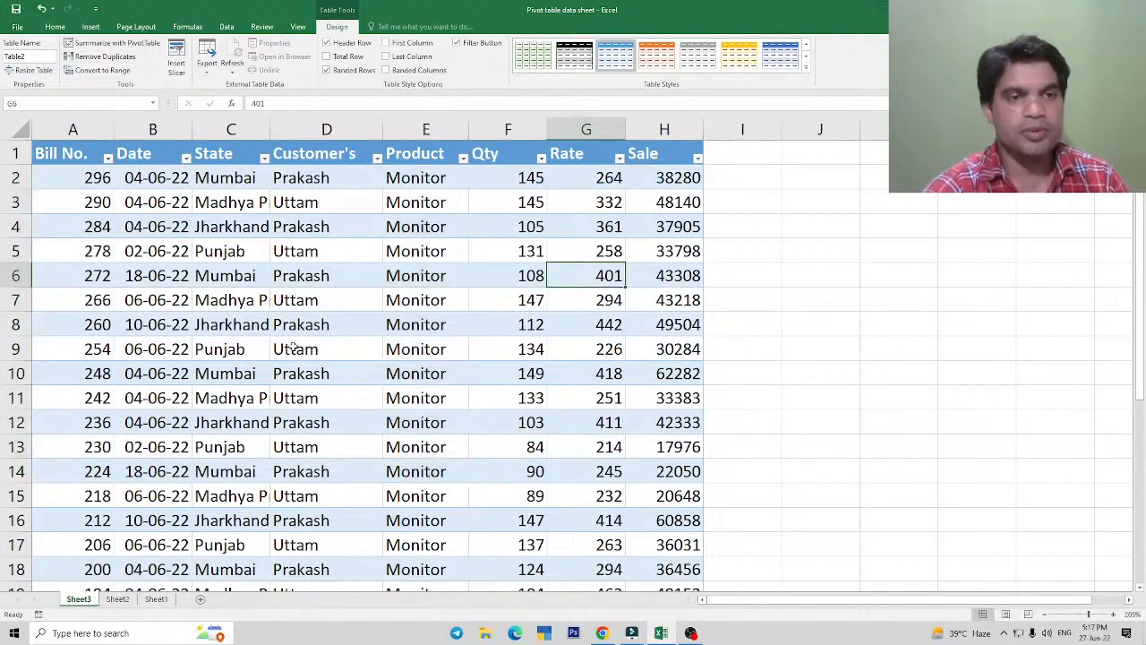
Undo the Monitor drill-down and select the UPS sales total in the PivotTable.
{"action": "scroll", "coordinate": [294, 349], "scroll_direction": "down", "scroll_amount": 4}
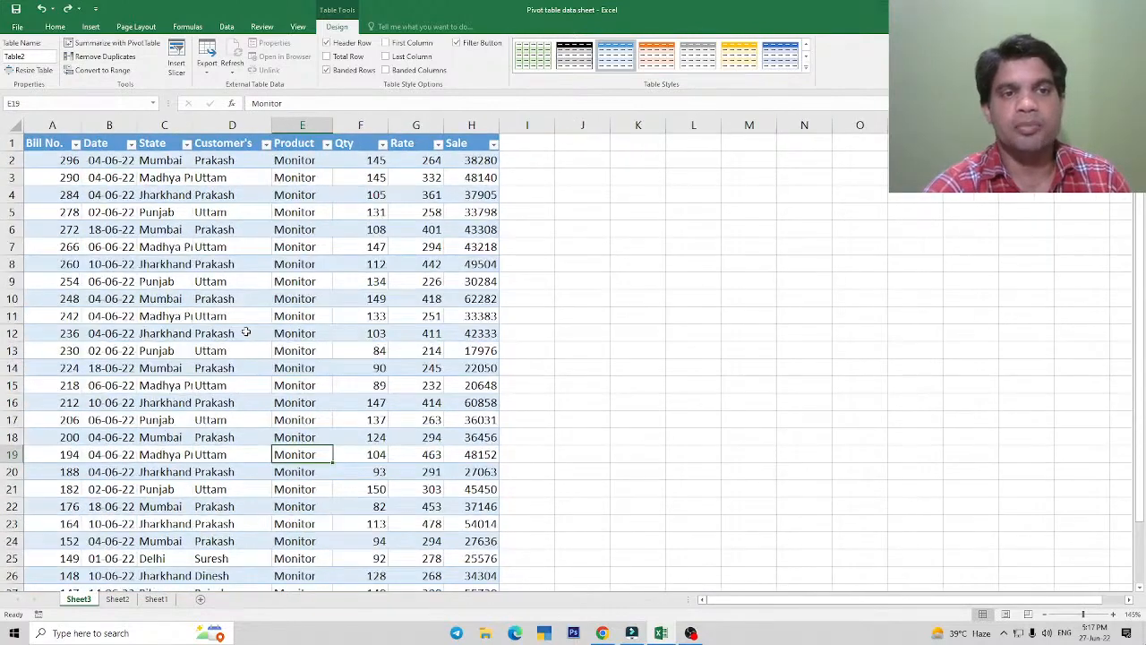
{"action": "scroll", "coordinate": [246, 333], "scroll_direction": "down", "scroll_amount": 3}
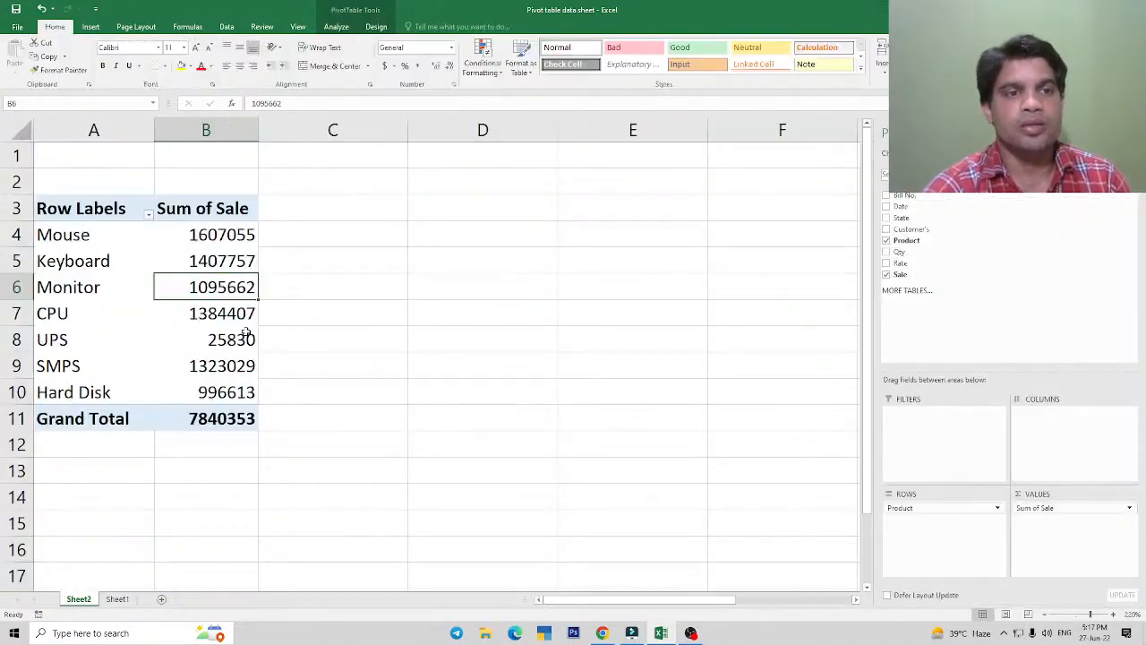
{"action": "left_click", "coordinate": [230, 343]}
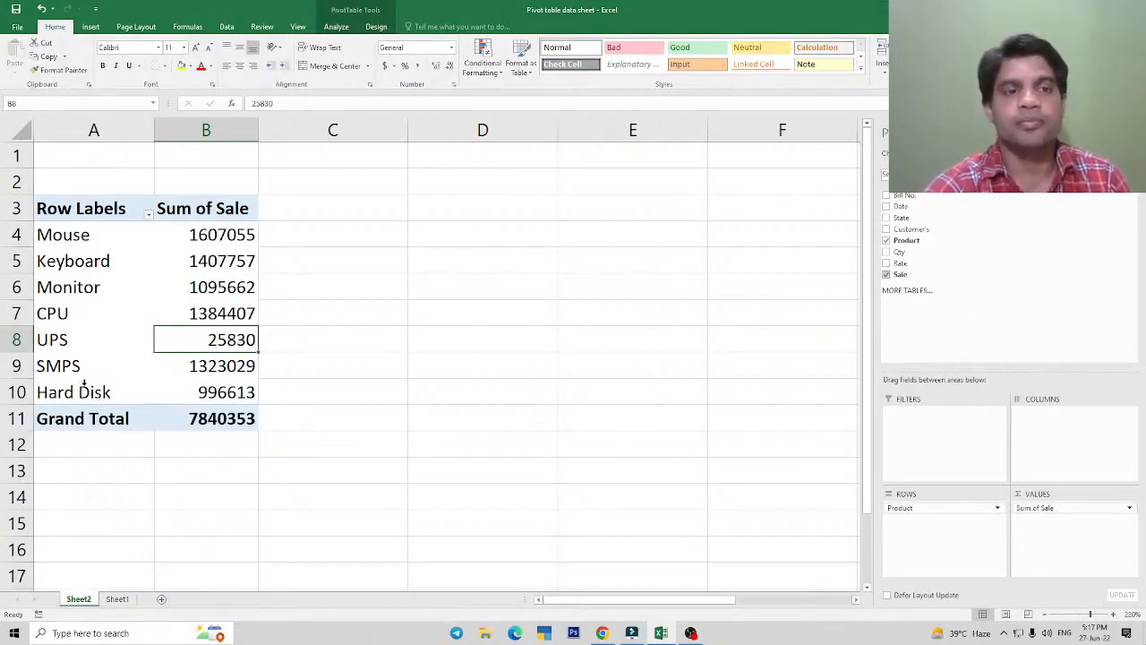
Examine the State, Customer's, Product and Qty entries in the first records of Sheet1.
{"action": "left_click", "coordinate": [117, 598]}
{"action": "left_click", "coordinate": [518, 326]}
{"action": "scroll", "coordinate": [519, 326], "scroll_direction": "up", "scroll_amount": 8}
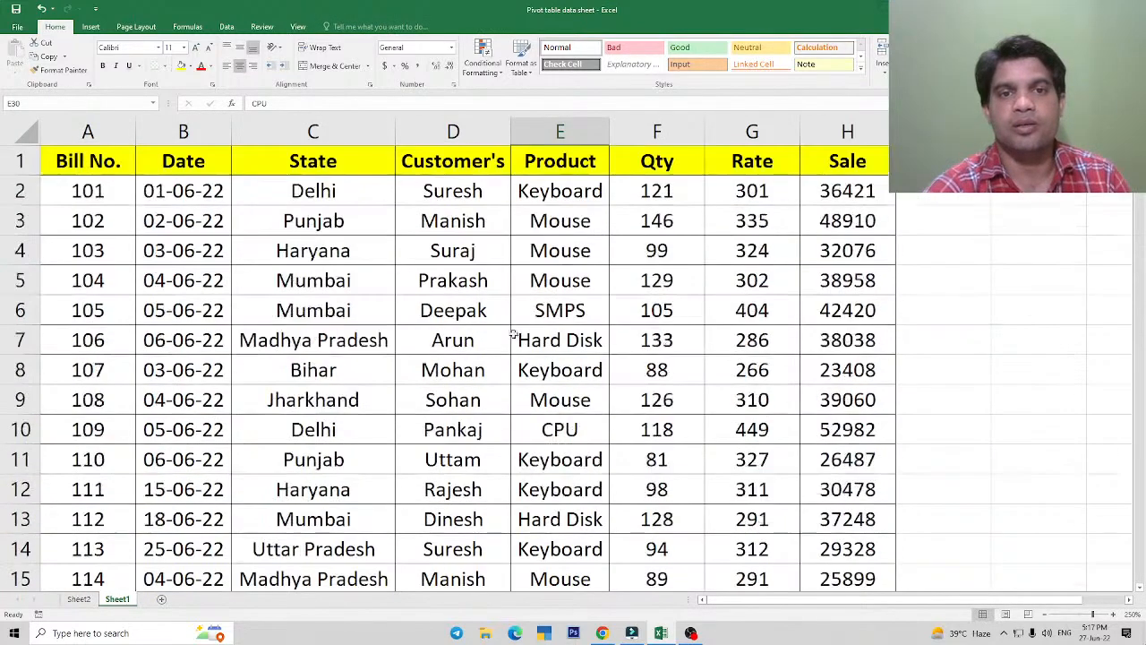
{"action": "left_click", "coordinate": [453, 191]}
{"action": "left_click_drag", "start_coordinate": [286, 190], "coordinate": [622, 374]}
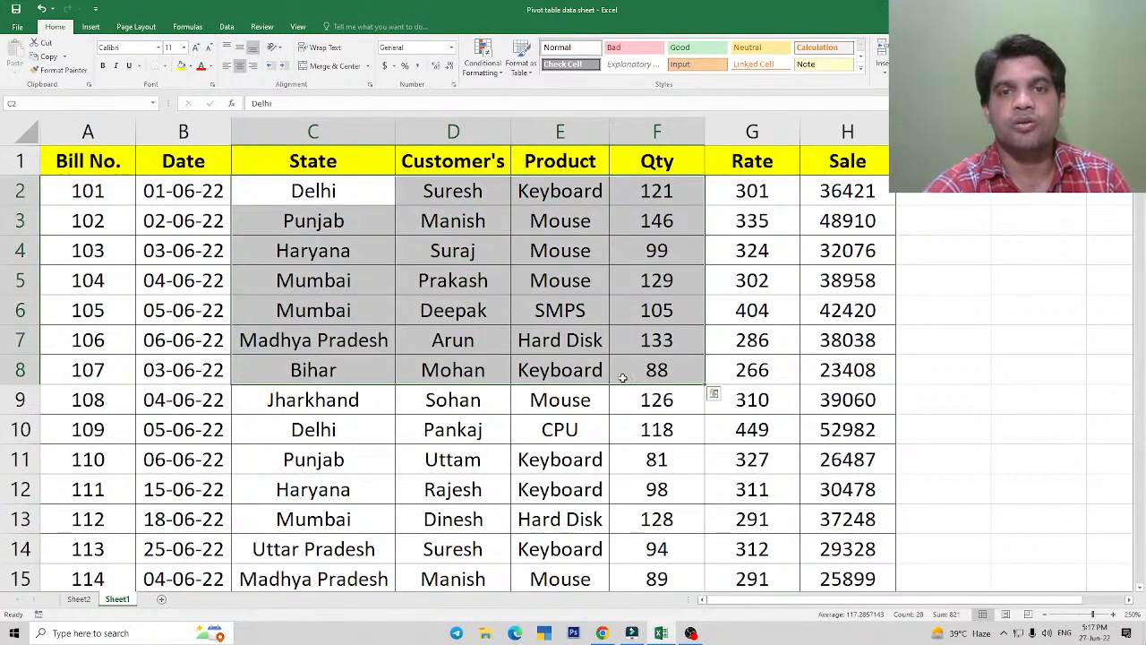
{"action": "left_click", "coordinate": [616, 366]}
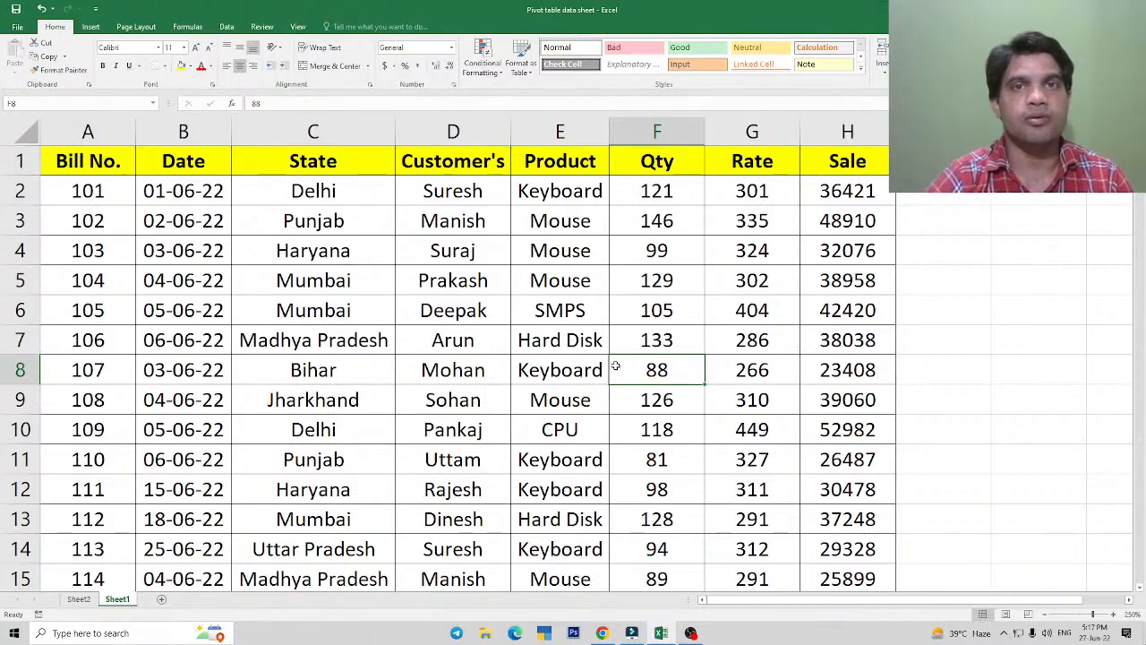
{"action": "left_click", "coordinate": [457, 421]}
Review the list of products and their sales sums in the Sheet2 PivotTable.
{"action": "left_click", "coordinate": [78, 599]}
{"action": "left_click_drag", "start_coordinate": [90, 235], "coordinate": [90, 393]}
{"action": "left_click", "coordinate": [248, 363]}
Examine the names in the Customer's column of Sheet1 alongside the products they bought.
{"action": "left_click", "coordinate": [117, 600]}
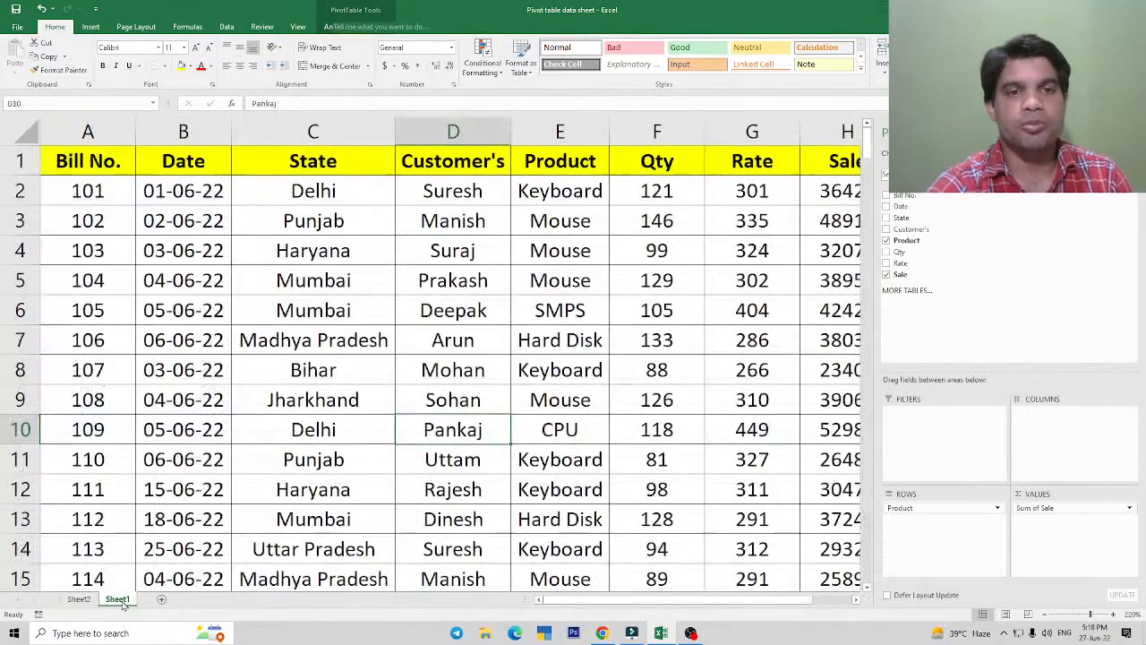
{"action": "left_click", "coordinate": [478, 407]}
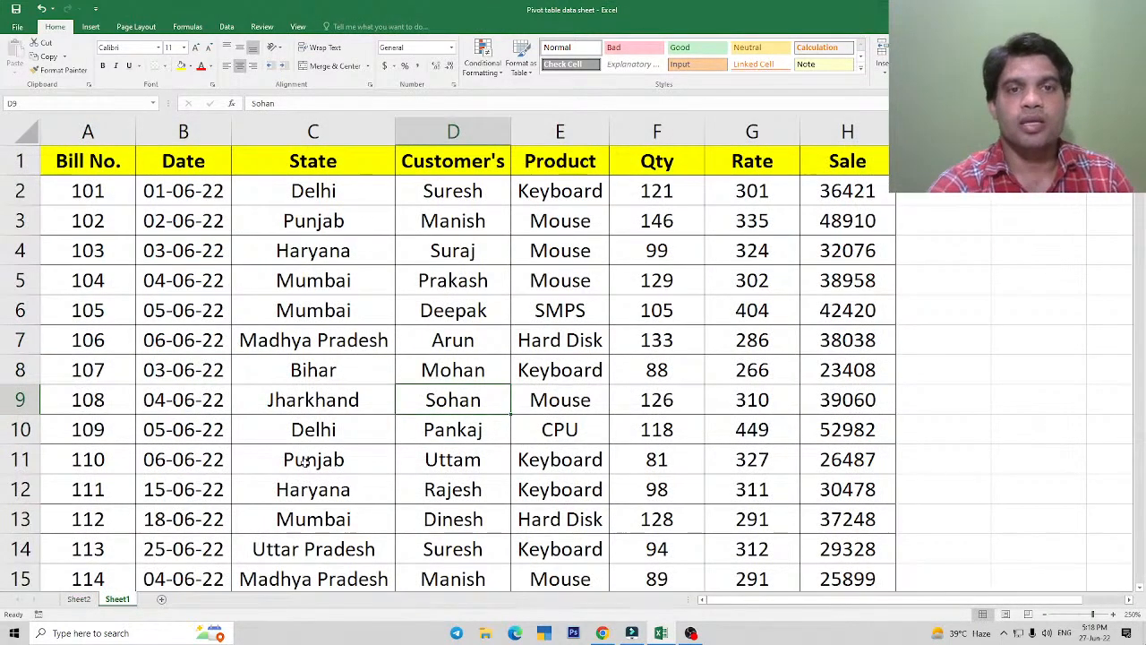
{"action": "left_click", "coordinate": [455, 251]}
{"action": "left_click_drag", "start_coordinate": [453, 191], "coordinate": [474, 473]}
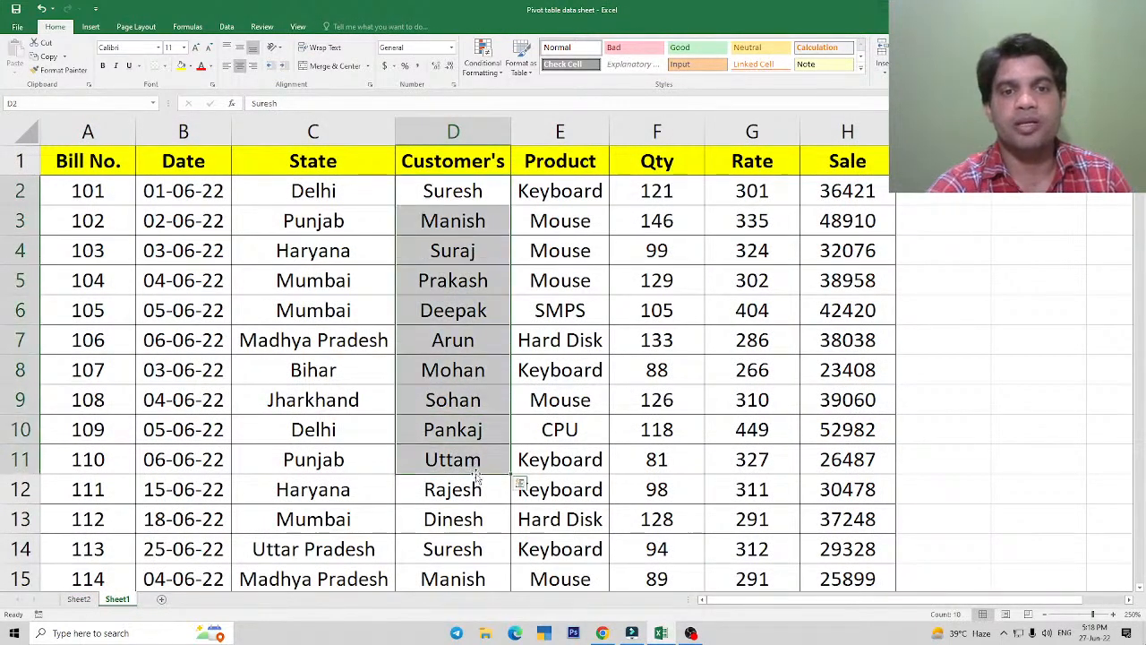
{"action": "left_click", "coordinate": [472, 452]}
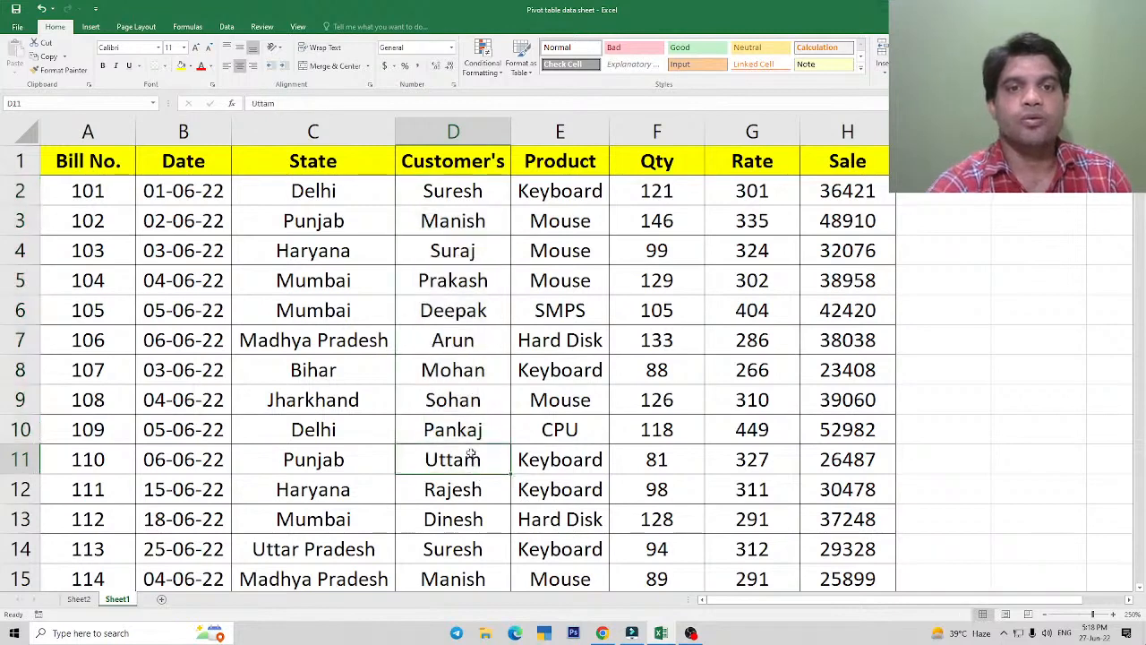
{"action": "left_click", "coordinate": [568, 219]}
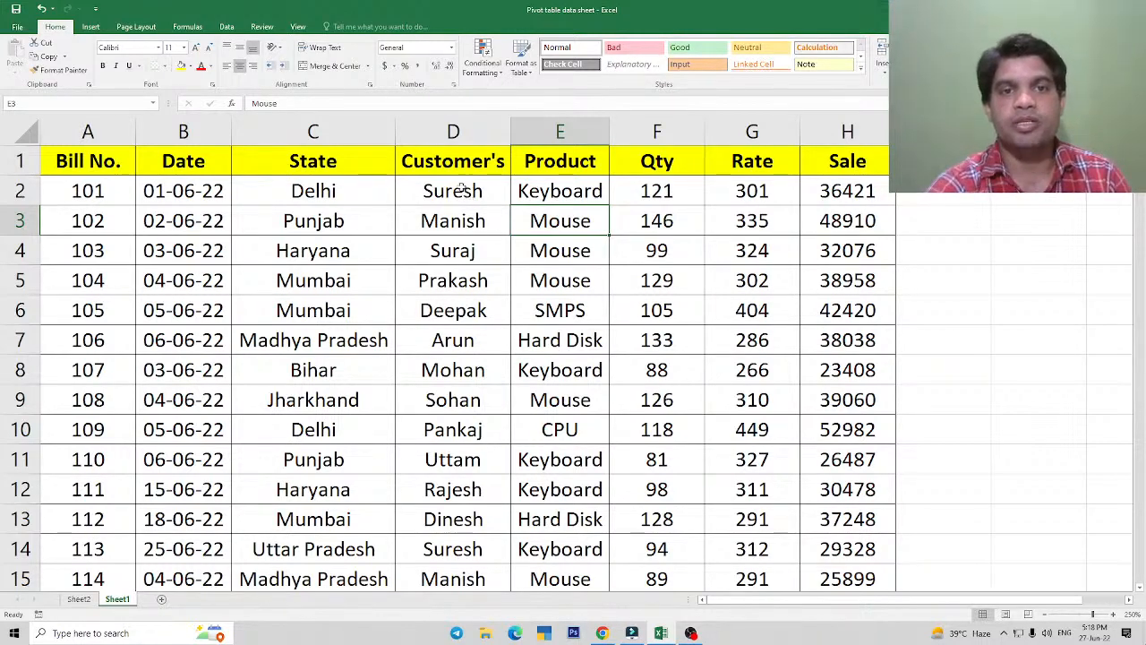
{"action": "left_click_drag", "start_coordinate": [461, 188], "coordinate": [469, 466]}
{"action": "left_click", "coordinate": [471, 426]}
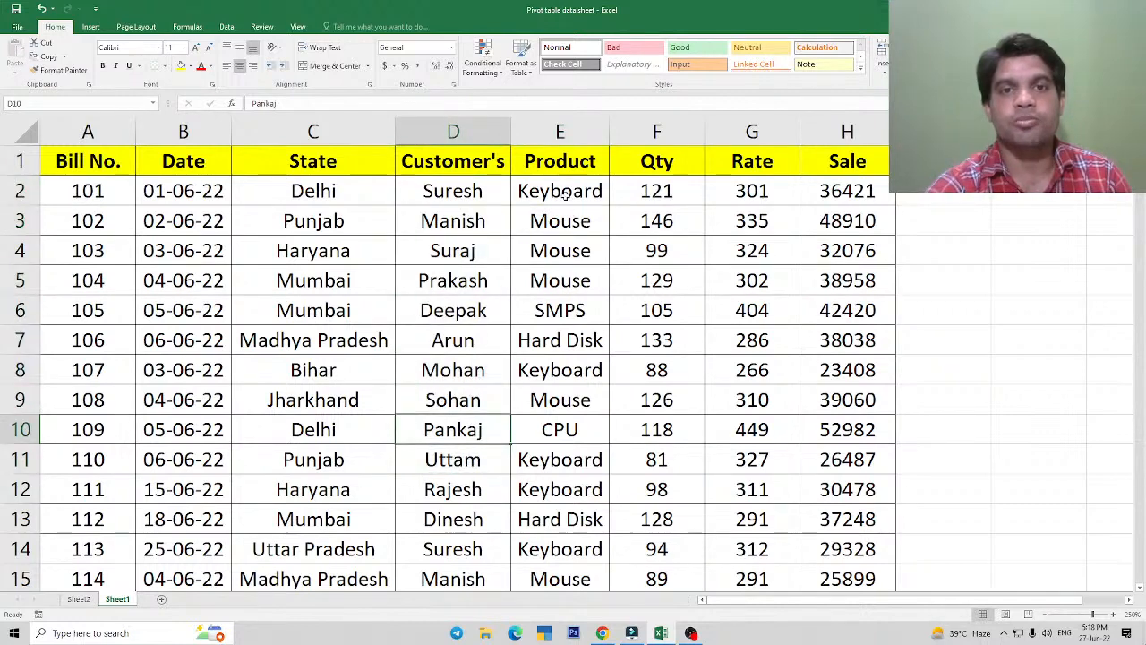
Review the Product, Qty, Rate and Sale columns in the first records of Sheet1.
{"action": "left_click_drag", "start_coordinate": [564, 191], "coordinate": [570, 375]}
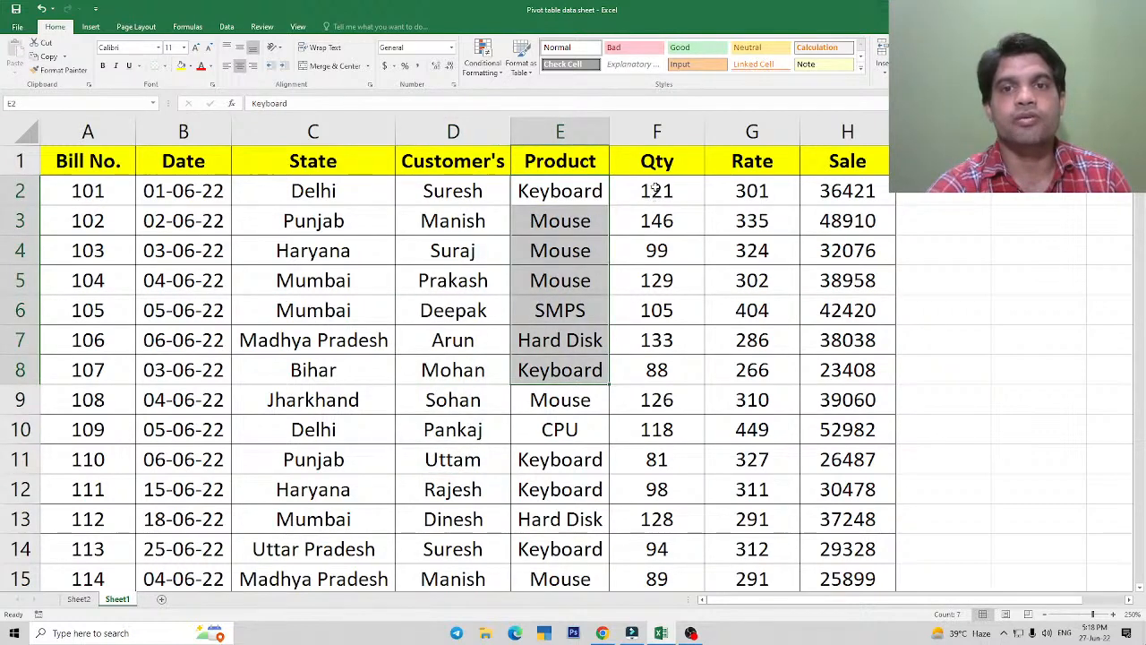
{"action": "left_click_drag", "start_coordinate": [654, 188], "coordinate": [658, 345]}
{"action": "left_click_drag", "start_coordinate": [760, 189], "coordinate": [781, 282]}
{"action": "left_click_drag", "start_coordinate": [845, 190], "coordinate": [844, 298]}
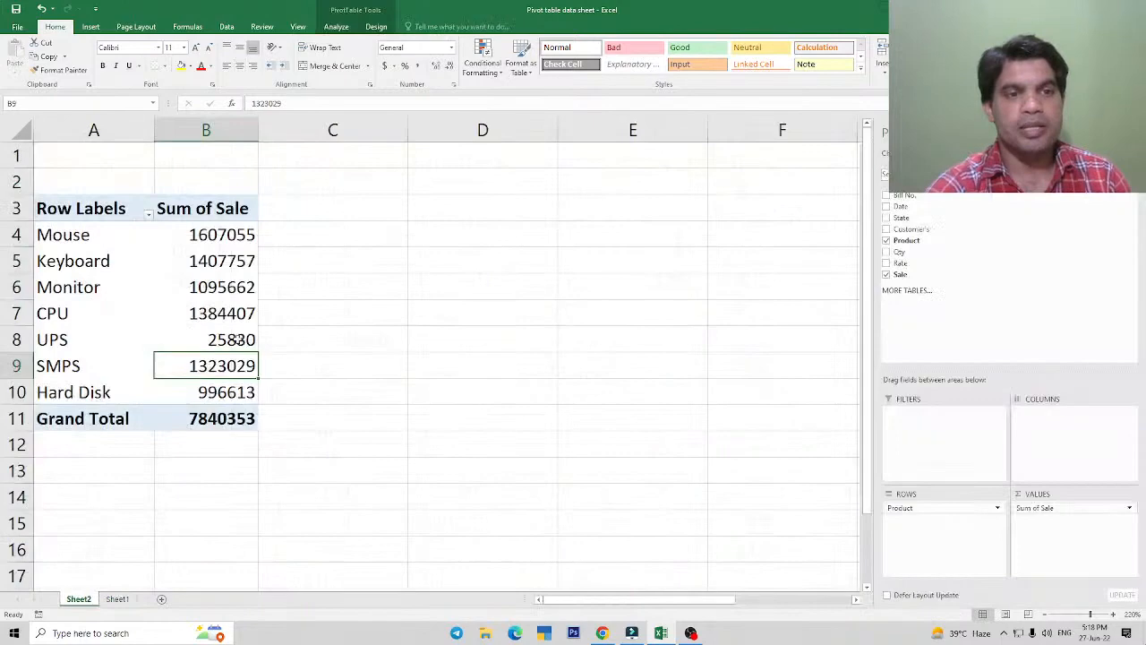
Add the Customer's, Qty and Rate fields to the Sheet2 PivotTable alongside Product and Sale.
{"action": "left_click", "coordinate": [187, 286]}
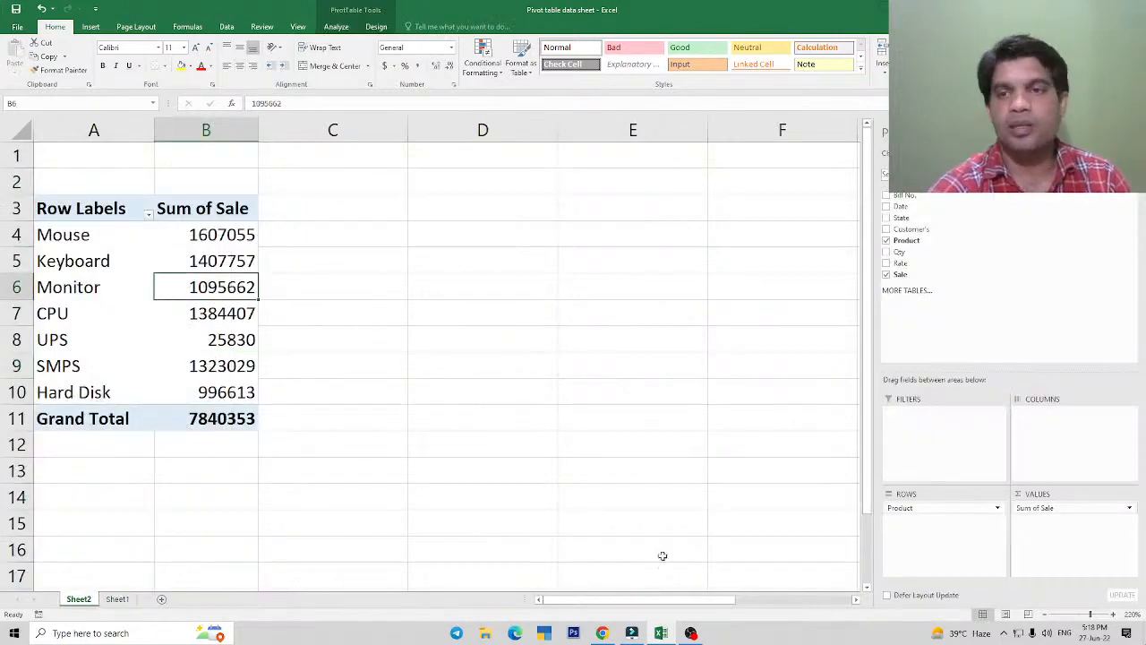
{"action": "left_click", "coordinate": [887, 230]}
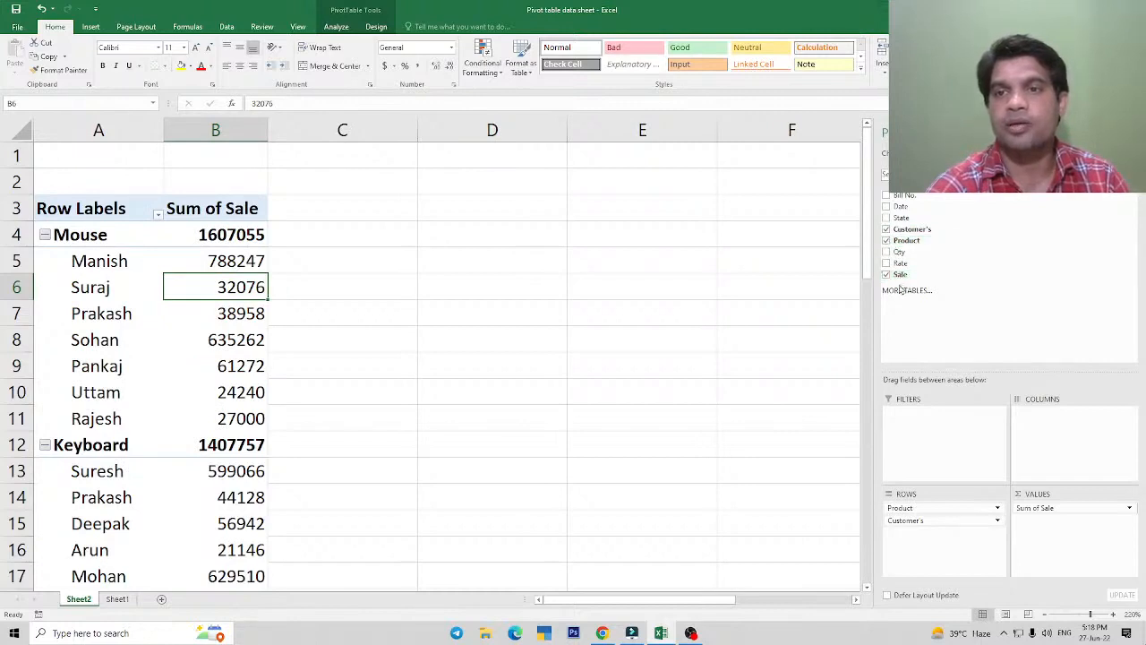
{"action": "left_click", "coordinate": [886, 253]}
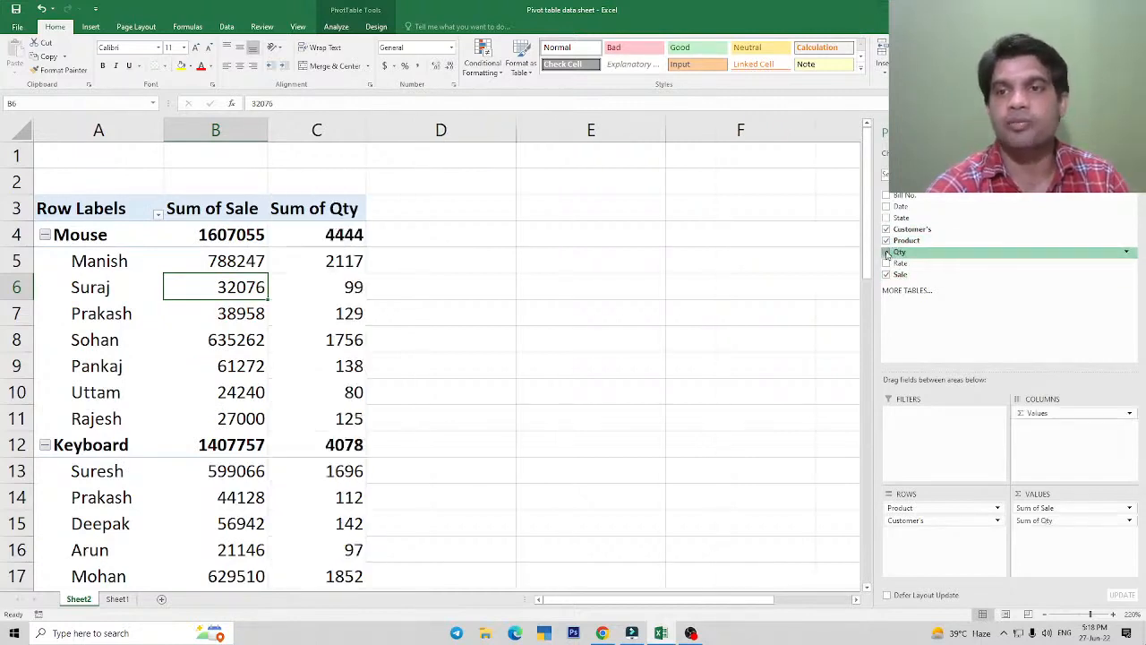
{"action": "left_click", "coordinate": [886, 263]}
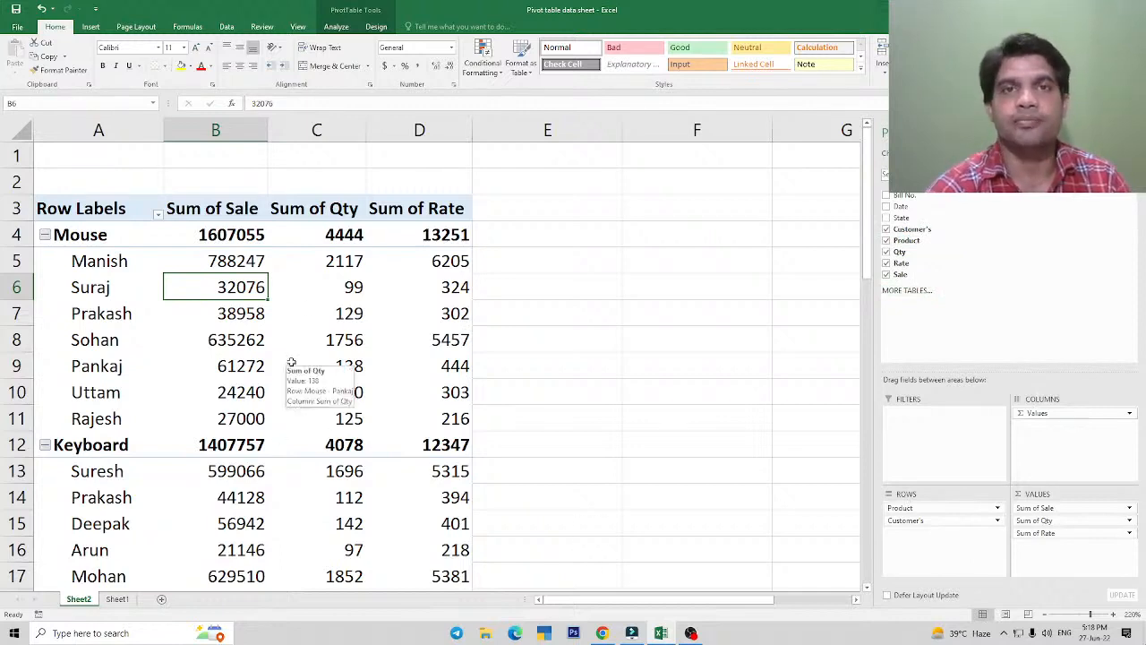
Reorder the PivotTable's row fields so Product comes below Customer's, grouping the products under each customer.
{"action": "left_click", "coordinate": [326, 339]}
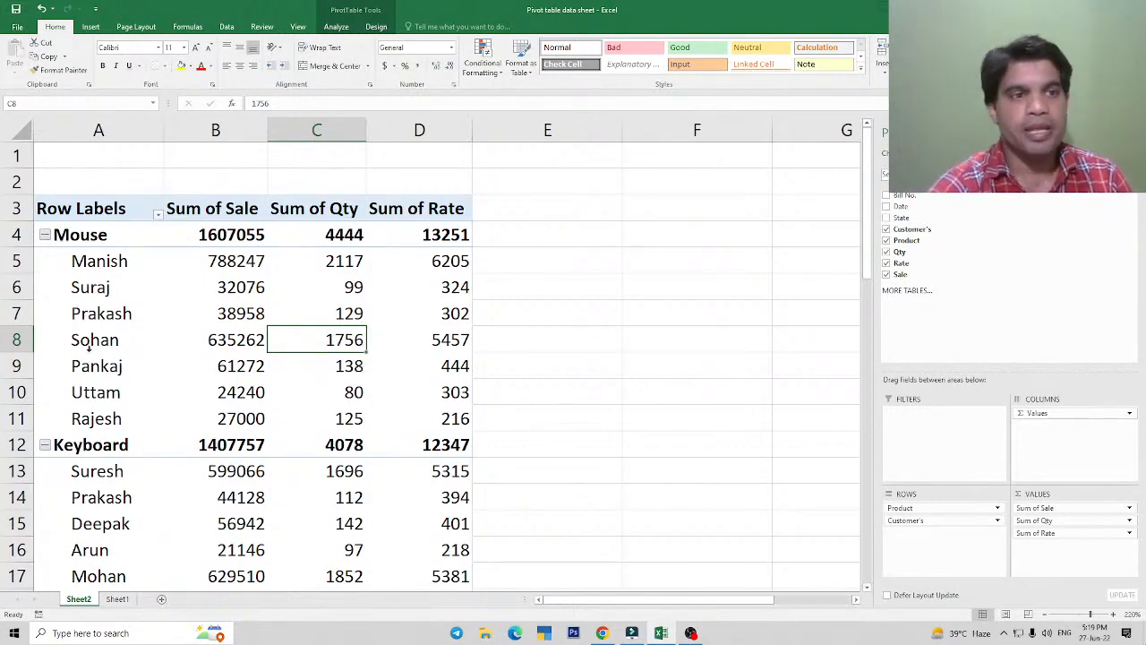
{"action": "left_click", "coordinate": [89, 235]}
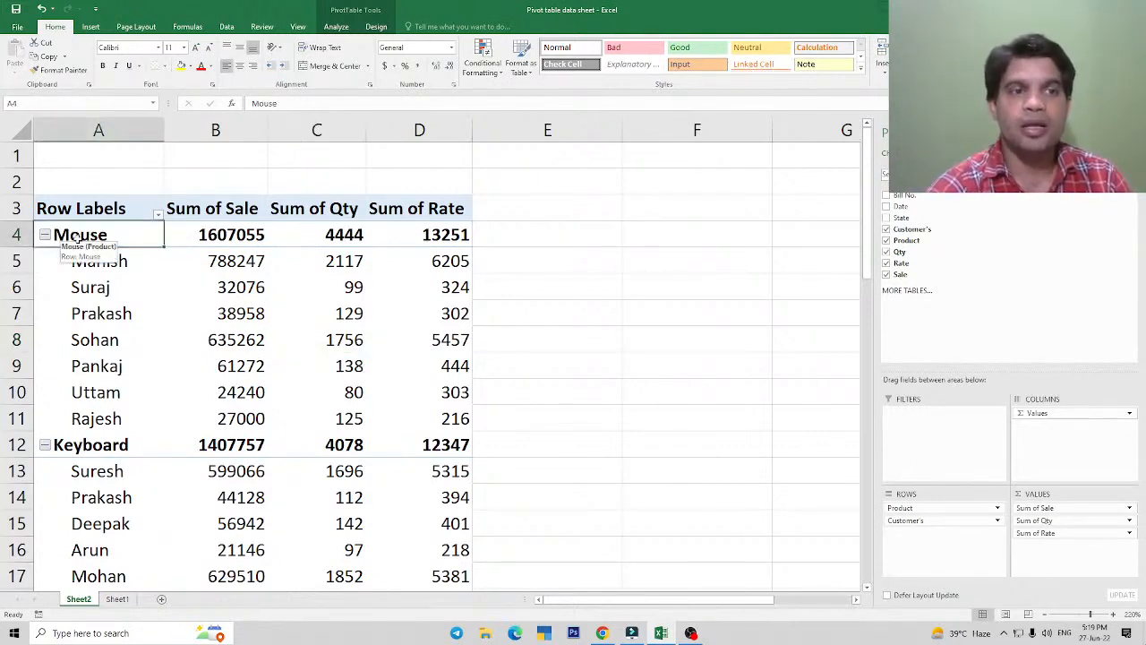
{"action": "left_click_drag", "start_coordinate": [103, 260], "coordinate": [109, 418]}
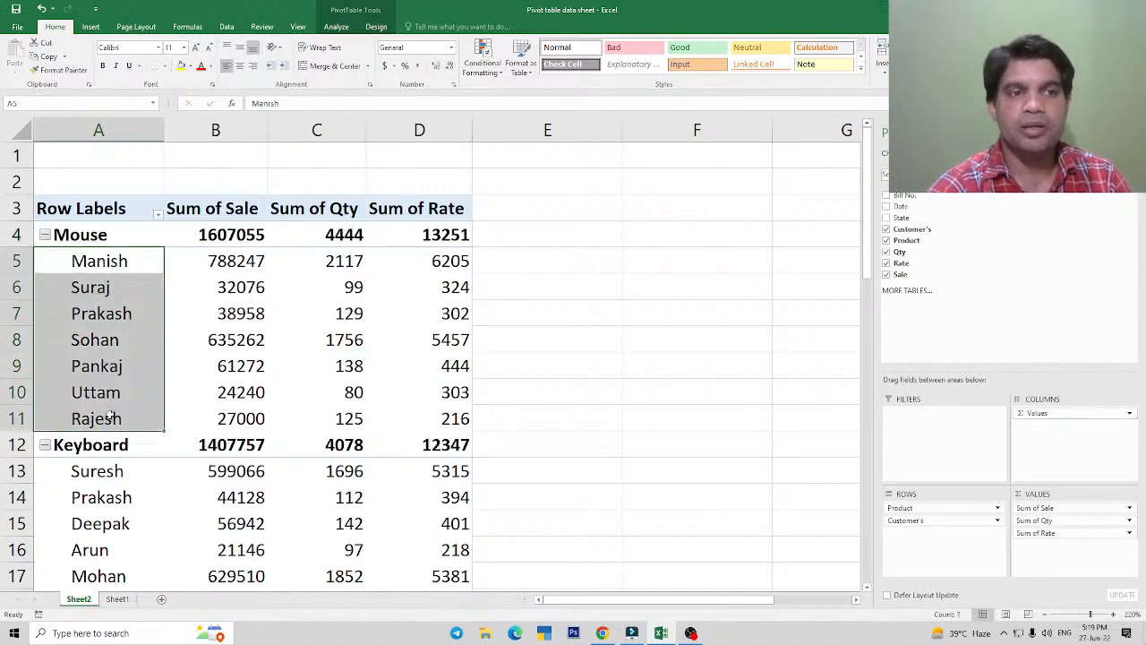
{"action": "left_click", "coordinate": [109, 337]}
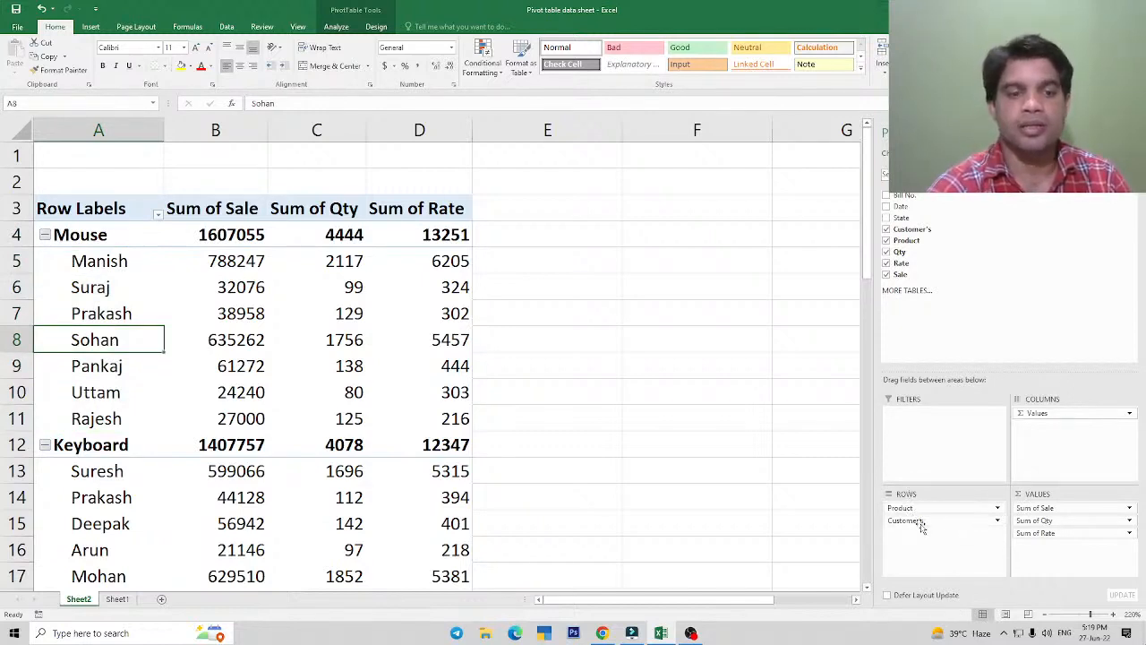
{"action": "left_click_drag", "start_coordinate": [905, 511], "coordinate": [906, 554]}
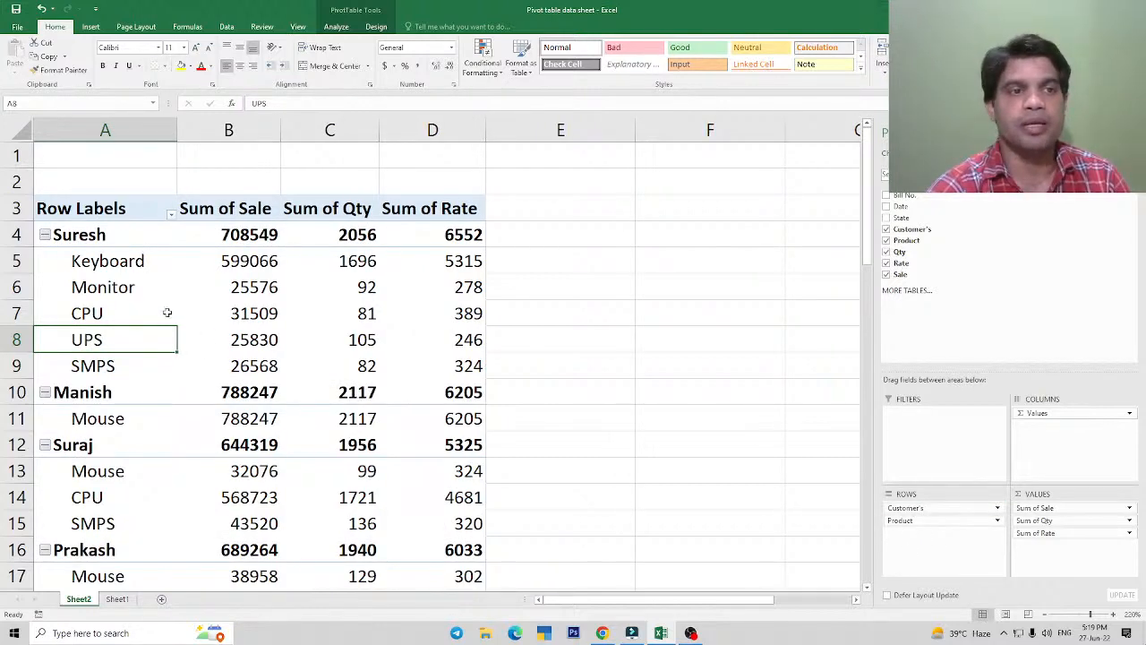
Examine the products listed under the first customer and their Sale, Qty and Rate sums.
{"action": "left_click", "coordinate": [120, 295]}
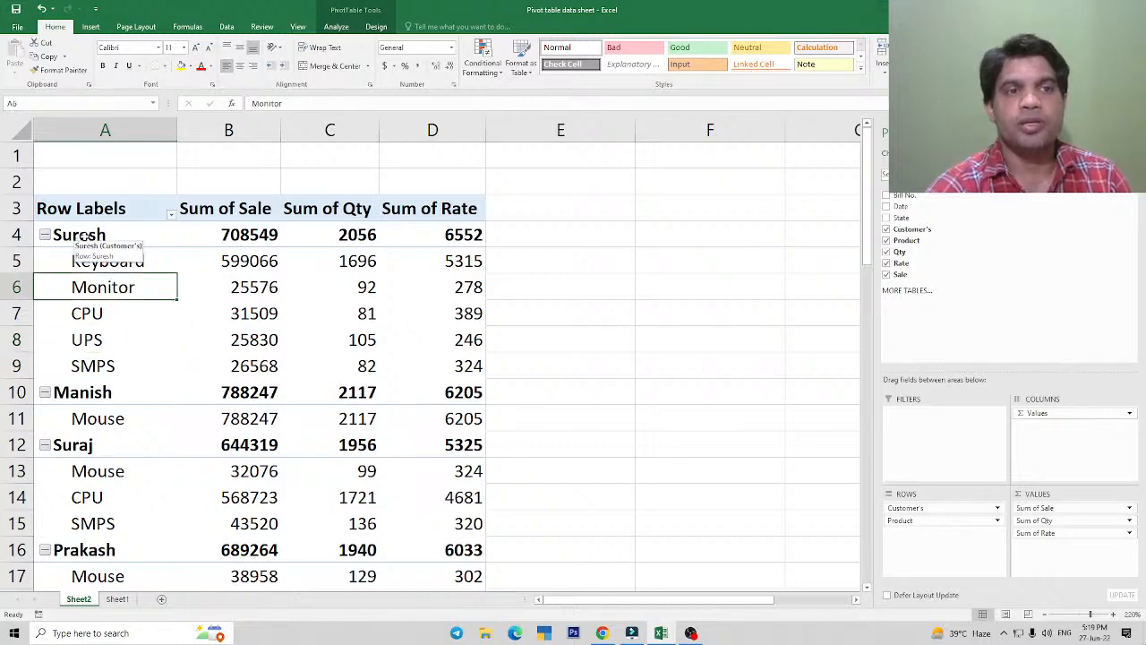
{"action": "left_click", "coordinate": [79, 235]}
{"action": "left_click_drag", "start_coordinate": [108, 265], "coordinate": [88, 360]}
{"action": "left_click", "coordinate": [81, 234]}
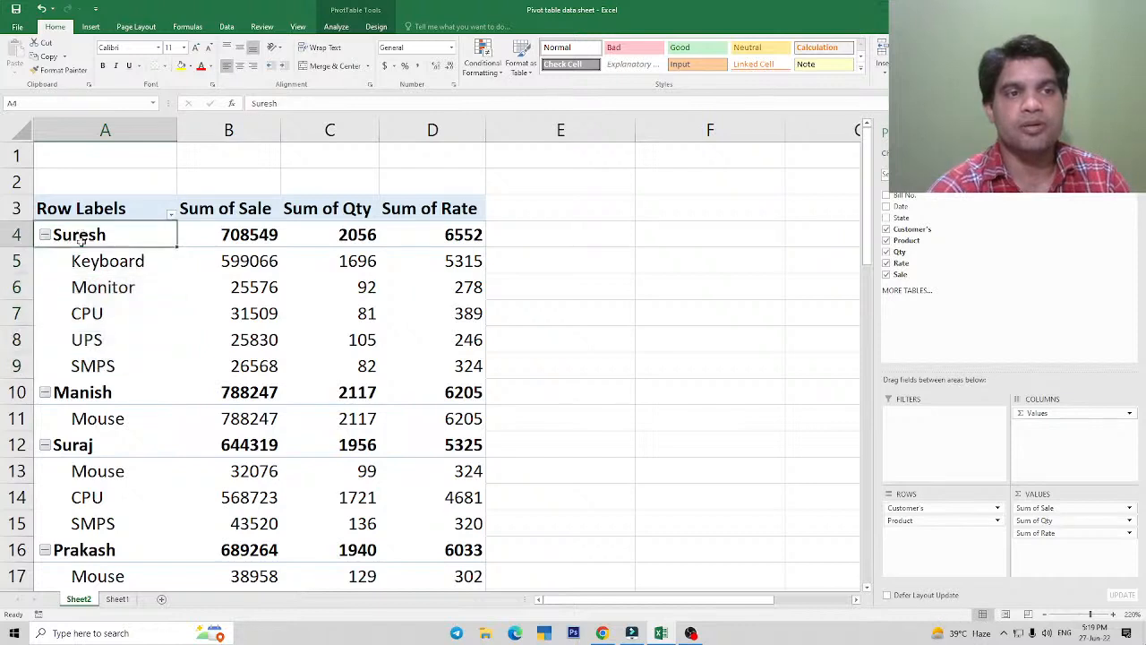
{"action": "left_click_drag", "start_coordinate": [98, 261], "coordinate": [134, 376]}
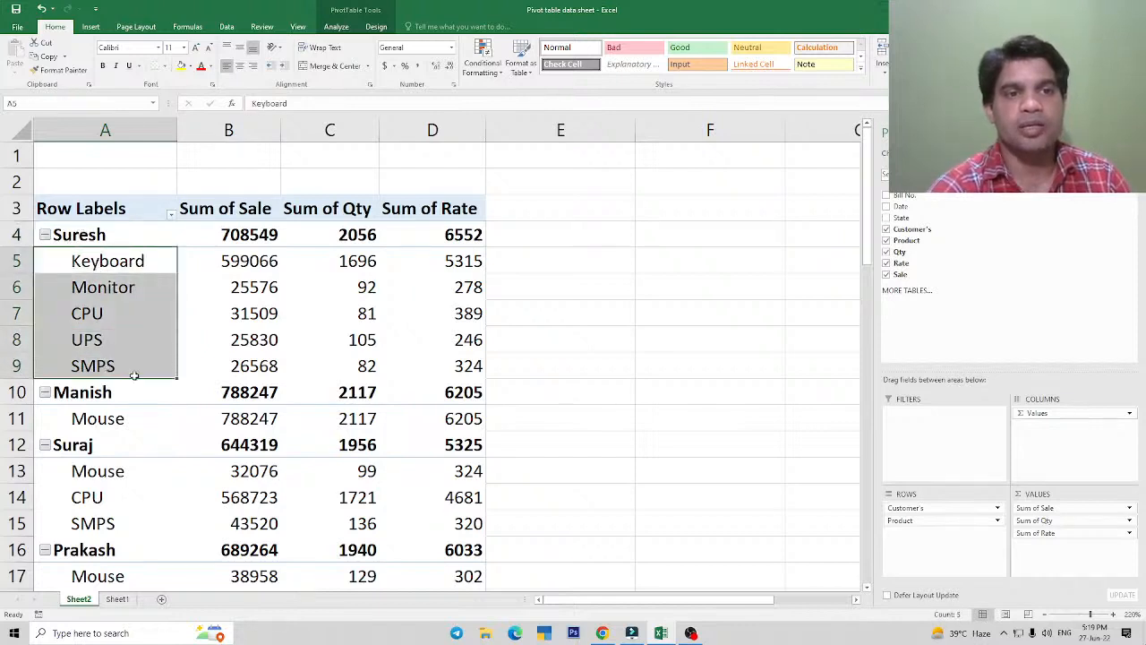
{"action": "left_click_drag", "start_coordinate": [242, 259], "coordinate": [248, 363]}
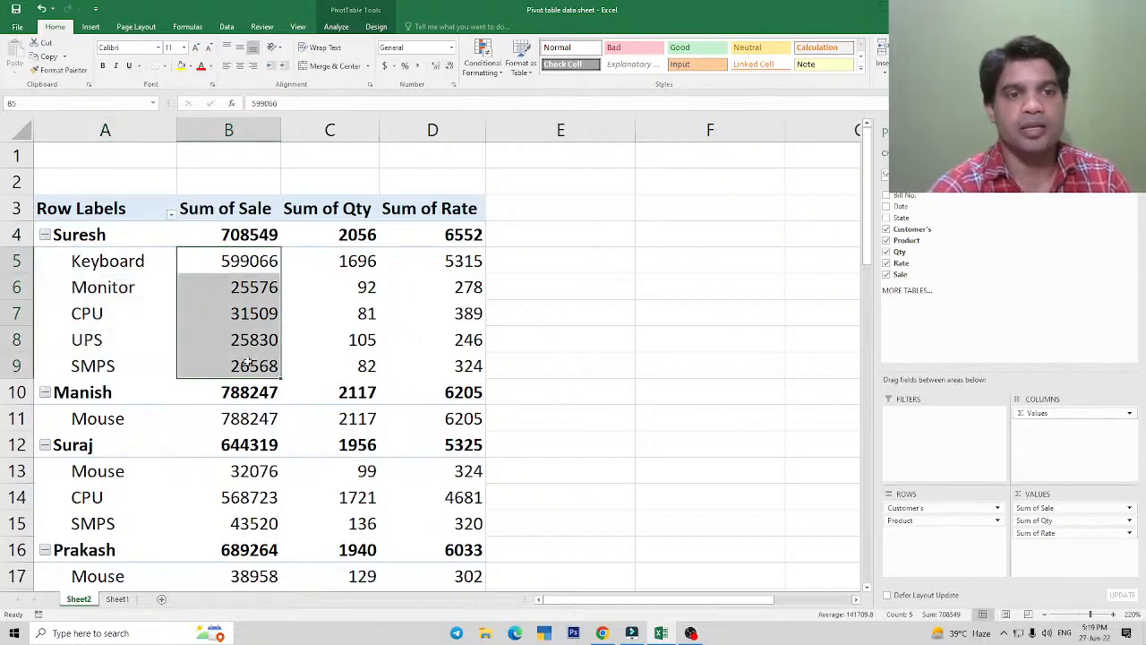
{"action": "left_click_drag", "start_coordinate": [249, 260], "coordinate": [249, 370]}
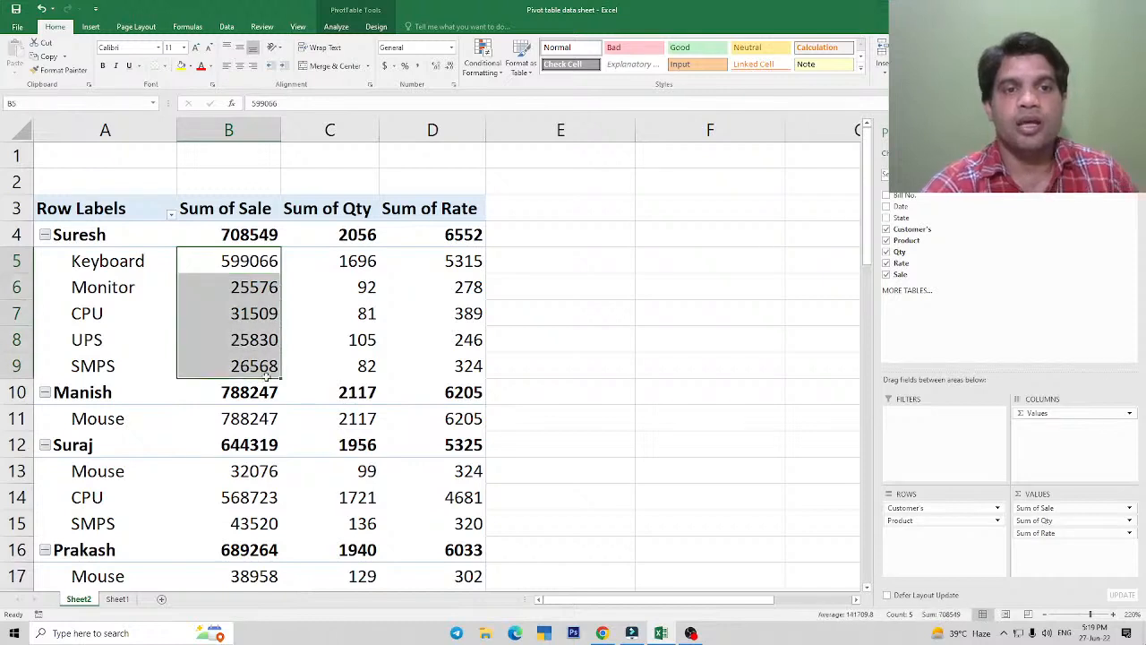
{"action": "left_click_drag", "start_coordinate": [364, 261], "coordinate": [365, 365]}
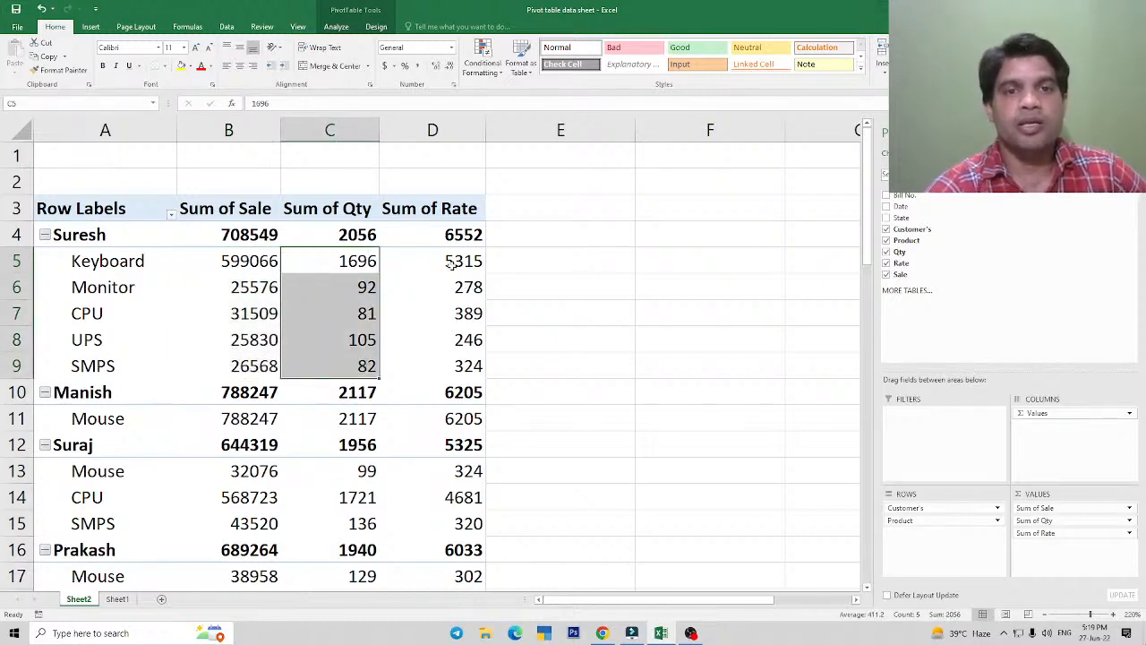
{"action": "left_click_drag", "start_coordinate": [453, 262], "coordinate": [457, 366]}
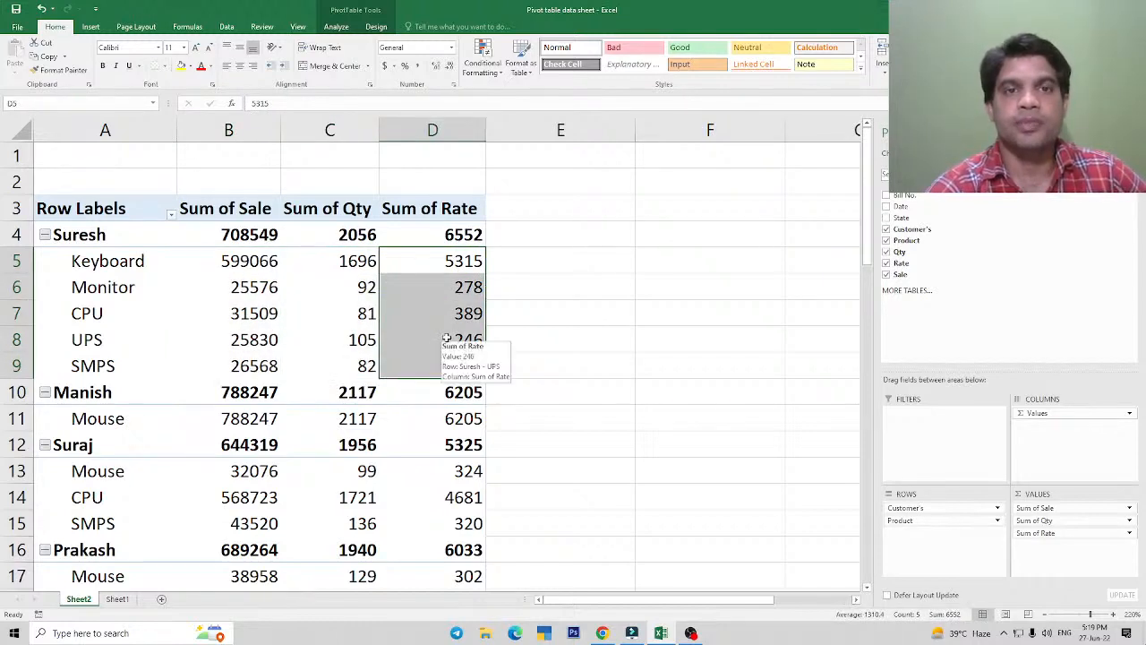
{"action": "left_click", "coordinate": [472, 299]}
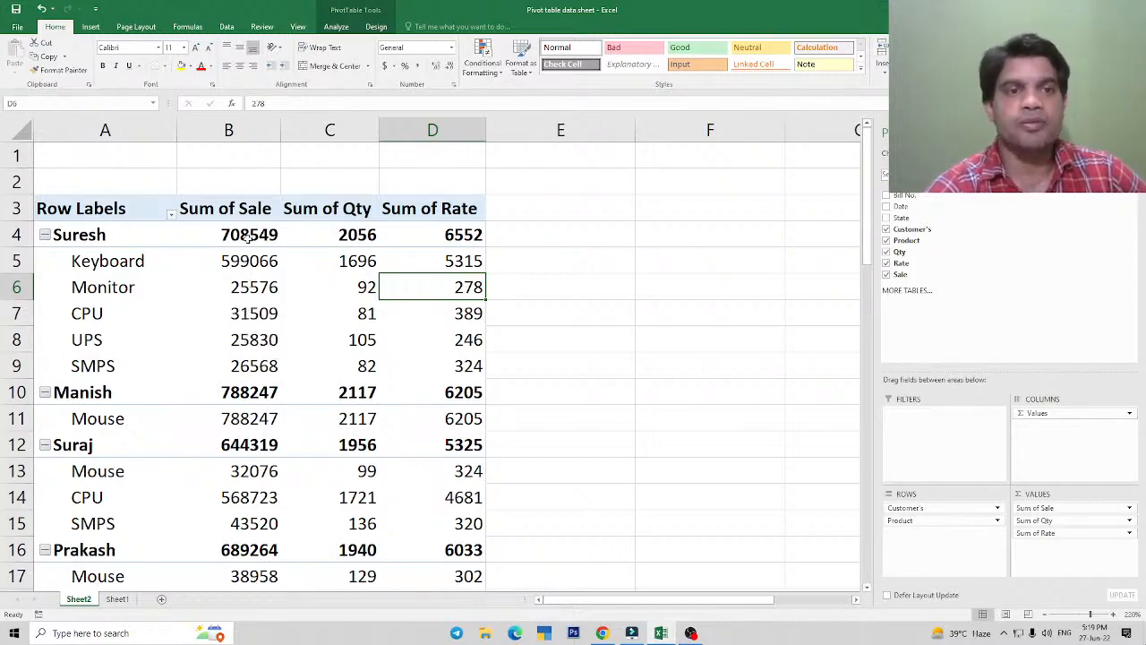
Move Sum of Sale to the end of the PivotTable's value fields, after Sum of Qty and Sum of Rate.
{"action": "left_click_drag", "start_coordinate": [244, 208], "coordinate": [253, 394]}
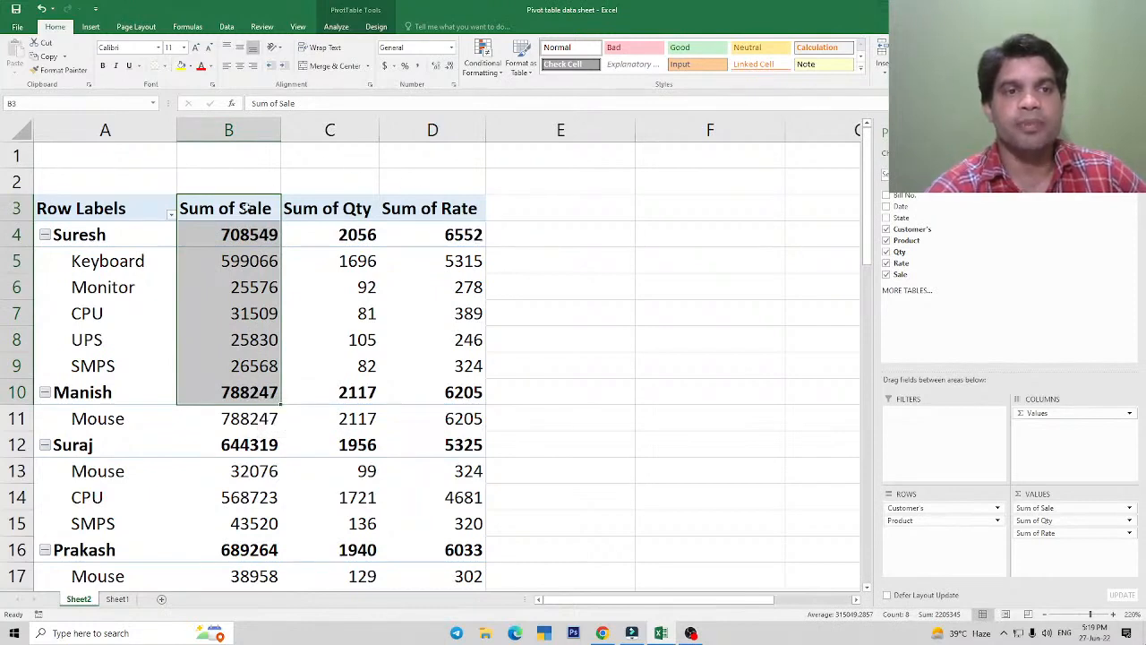
{"action": "left_click", "coordinate": [233, 340]}
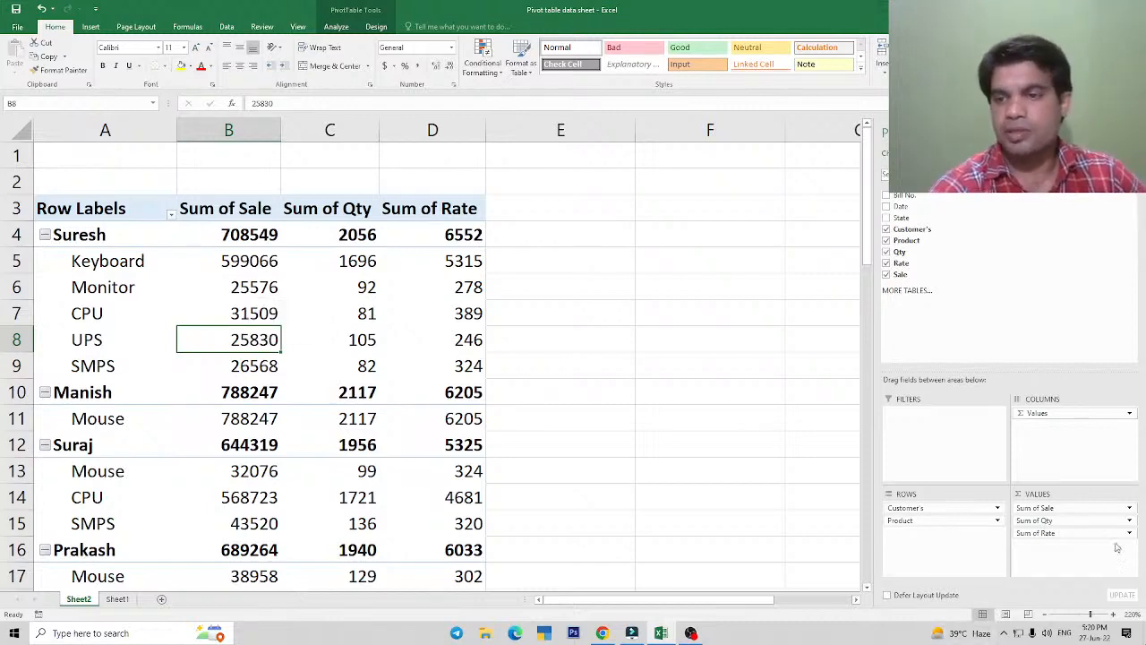
{"action": "left_click_drag", "start_coordinate": [1037, 508], "coordinate": [1041, 559]}
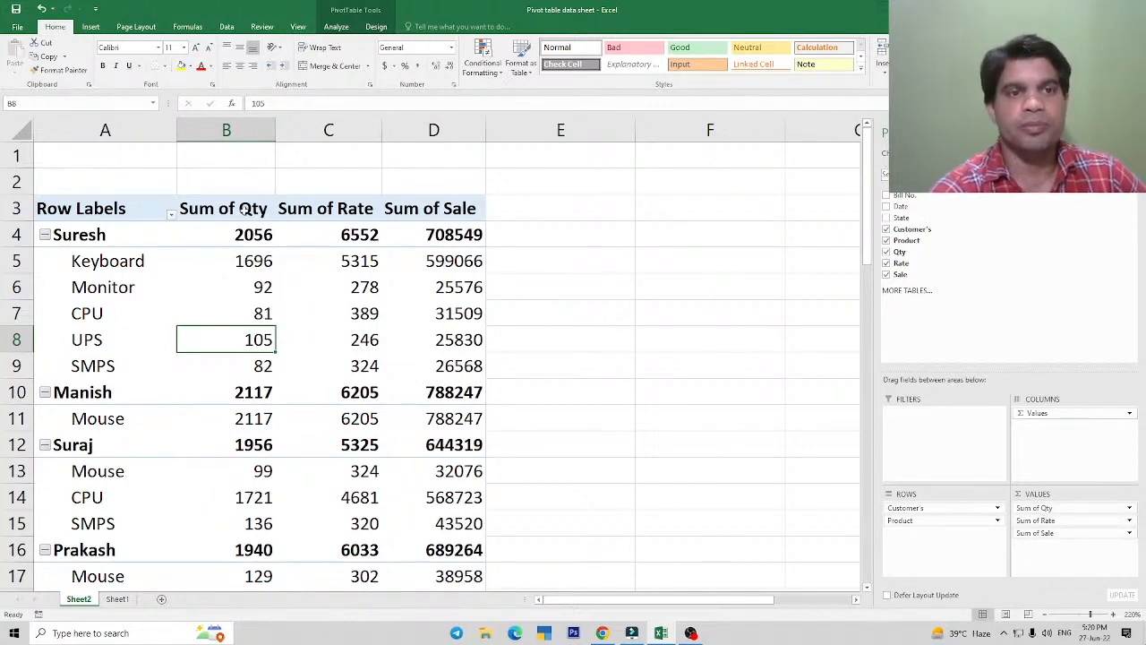
Review the reordered Qty, Rate and Sale columns and the subtotals of the first two customers.
{"action": "left_click", "coordinate": [246, 215]}
{"action": "left_click", "coordinate": [346, 199]}
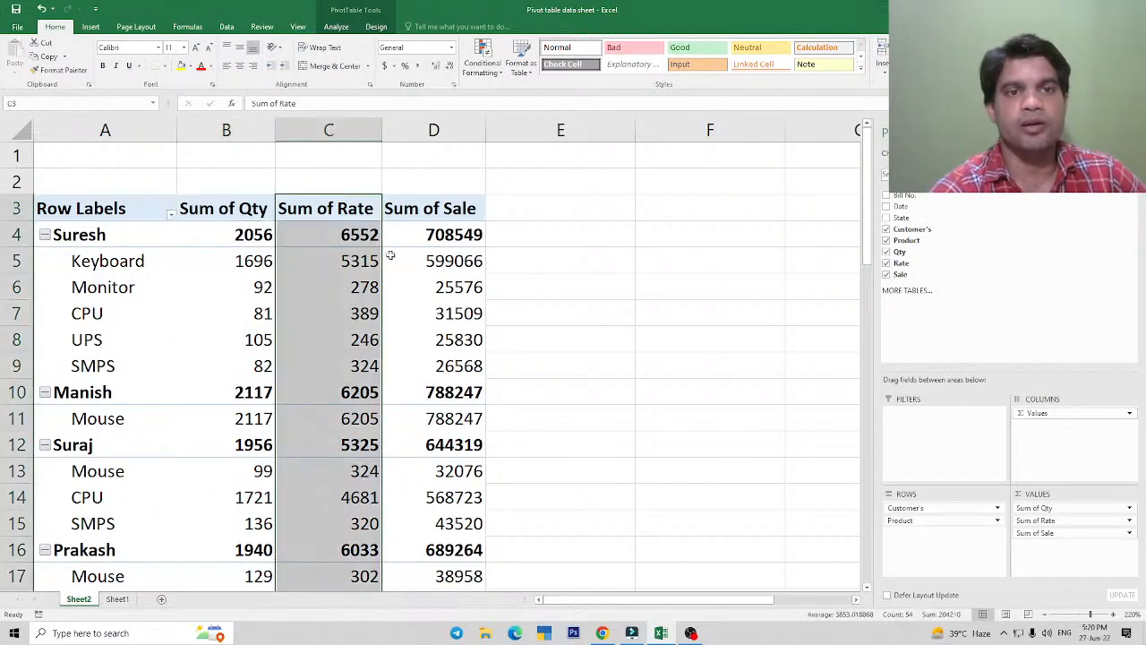
{"action": "left_click", "coordinate": [448, 207]}
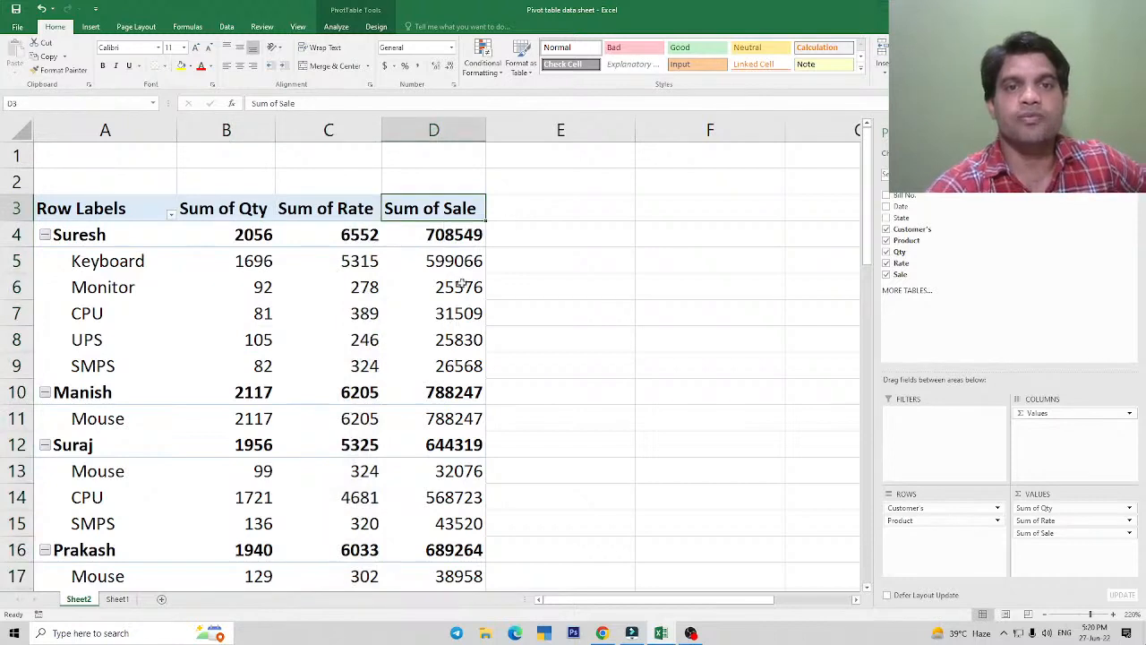
{"action": "left_click_drag", "start_coordinate": [455, 234], "coordinate": [458, 392]}
{"action": "left_click", "coordinate": [459, 392]}
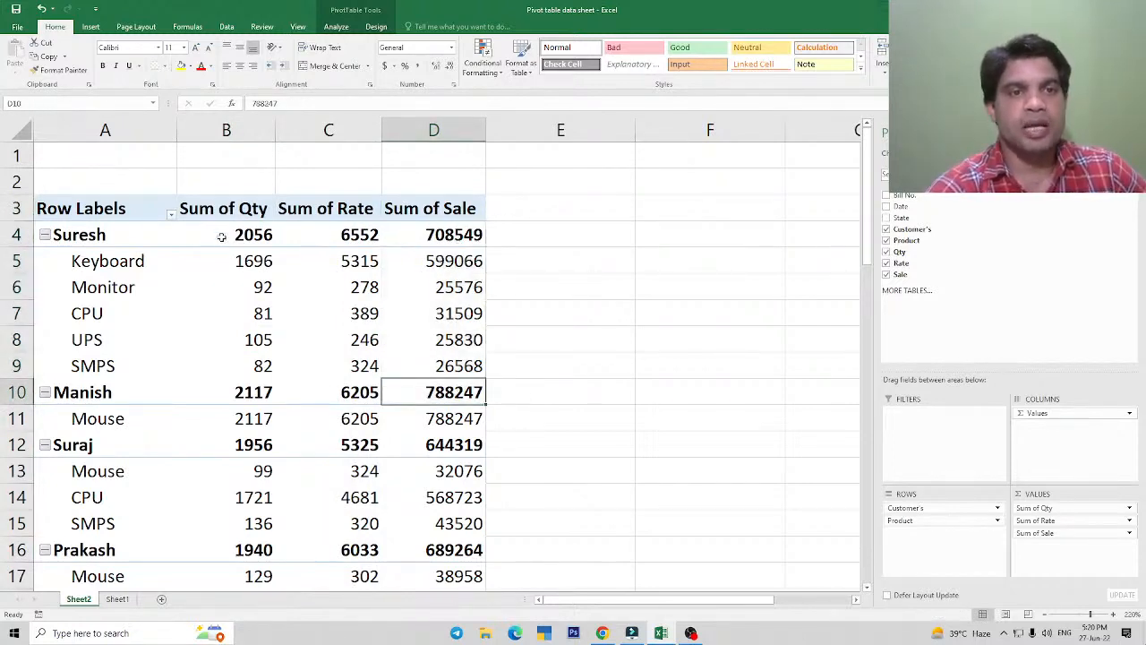
{"action": "left_click_drag", "start_coordinate": [222, 236], "coordinate": [434, 235]}
{"action": "left_click_drag", "start_coordinate": [253, 390], "coordinate": [436, 393]}
{"action": "left_click", "coordinate": [323, 312]}
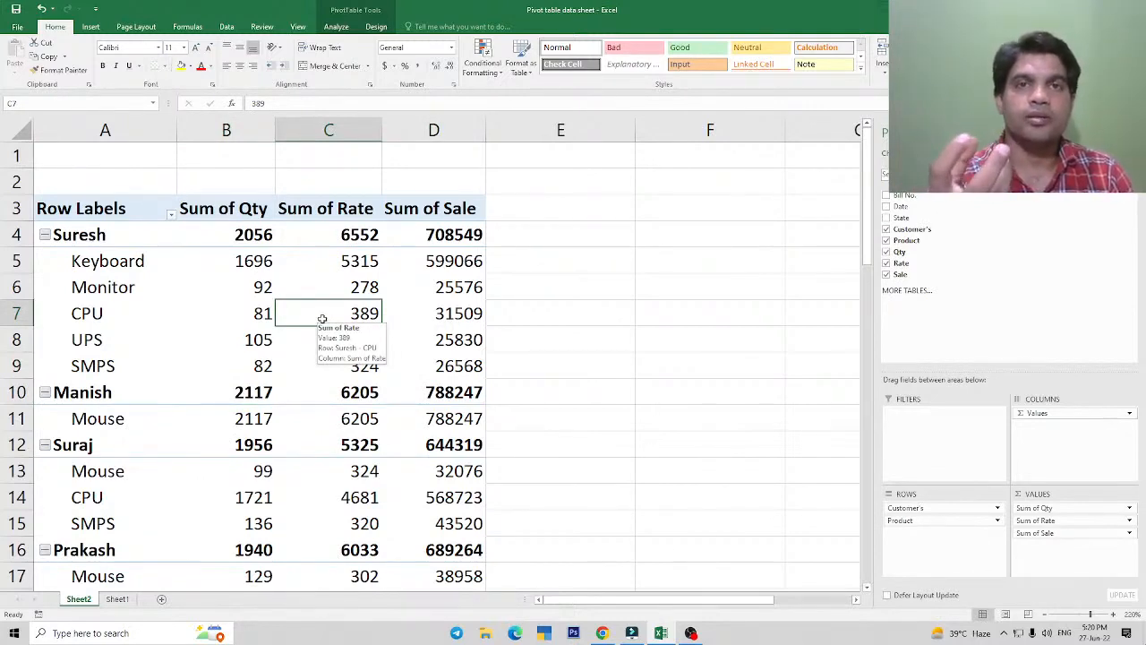
Compare the Product entries in Sheet1 with the customer-wise PivotTable on Sheet2.
{"action": "left_click", "coordinate": [117, 598]}
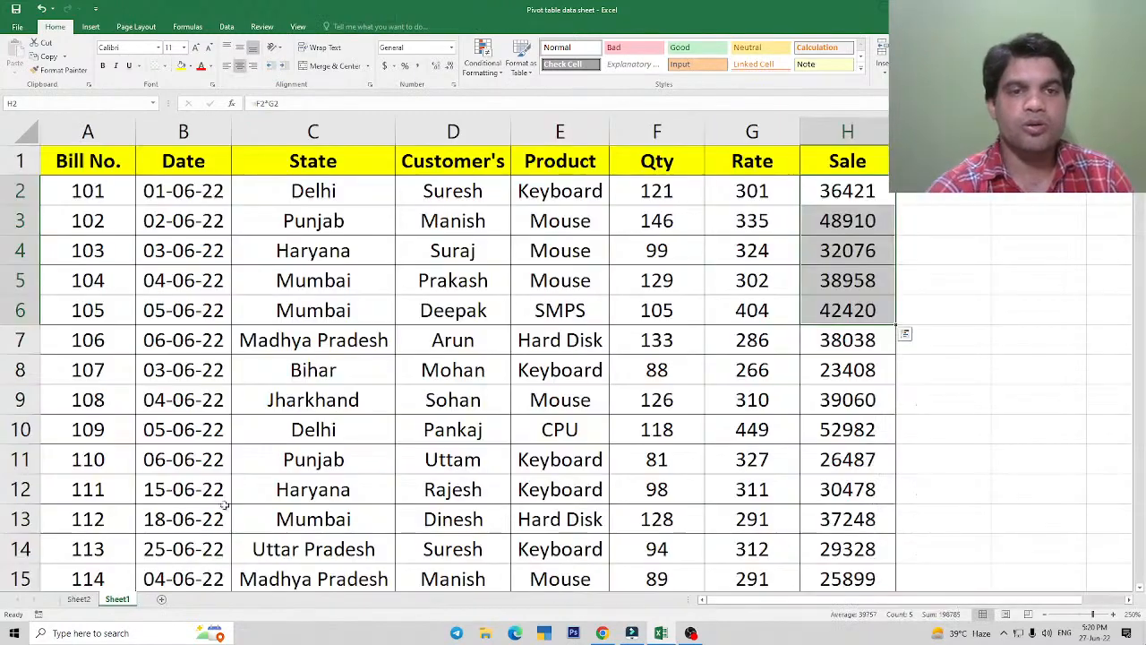
{"action": "left_click_drag", "start_coordinate": [542, 310], "coordinate": [531, 293]}
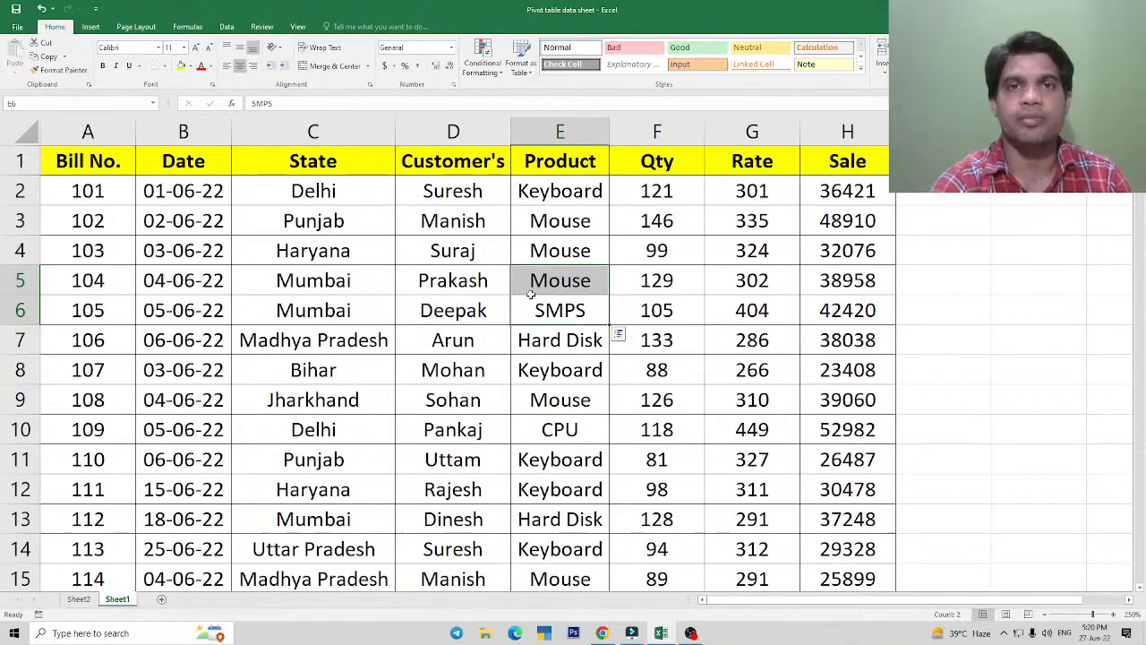
{"action": "left_click", "coordinate": [79, 599]}
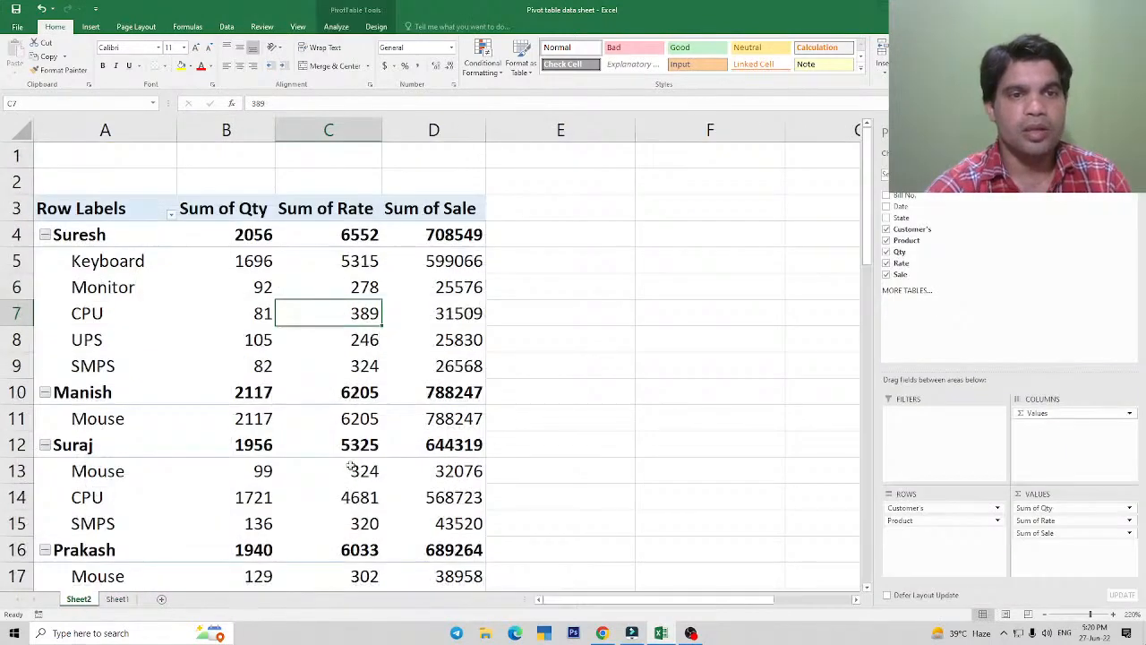
{"action": "left_click", "coordinate": [339, 345]}
{"action": "left_click", "coordinate": [351, 294]}
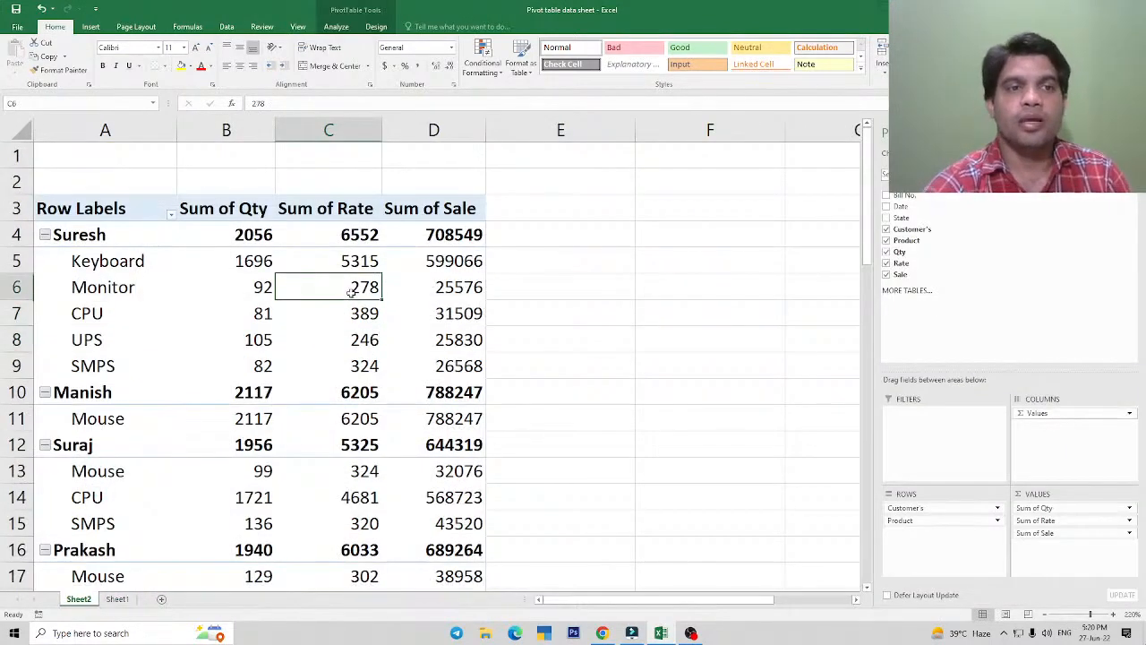
Examine the entries in the State column of Sheet1.
{"action": "left_click", "coordinate": [118, 599]}
{"action": "left_click", "coordinate": [506, 352]}
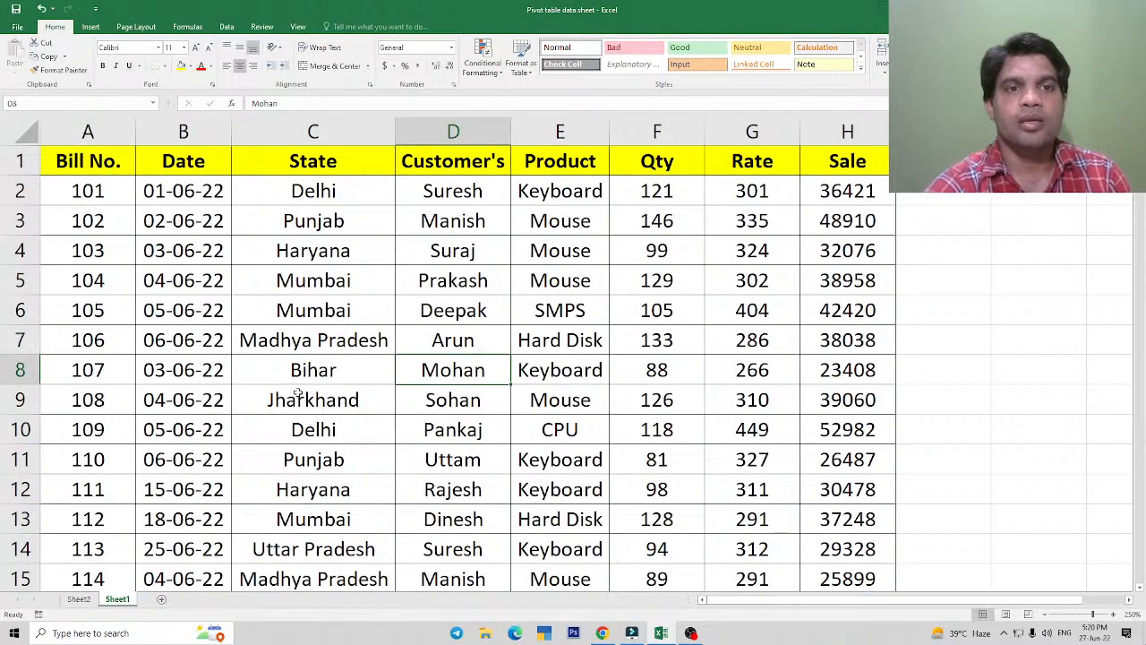
{"action": "left_click_drag", "start_coordinate": [321, 160], "coordinate": [324, 459]}
{"action": "left_click", "coordinate": [345, 399]}
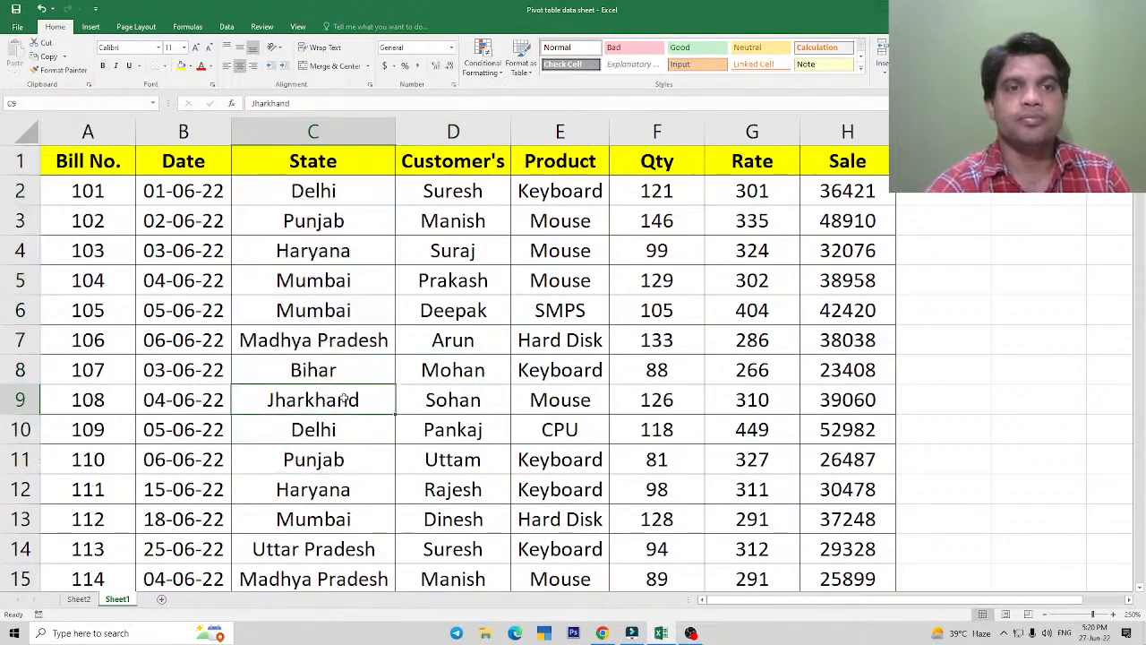
{"action": "left_click", "coordinate": [328, 252]}
{"action": "left_click", "coordinate": [324, 283]}
{"action": "left_click", "coordinate": [321, 310]}
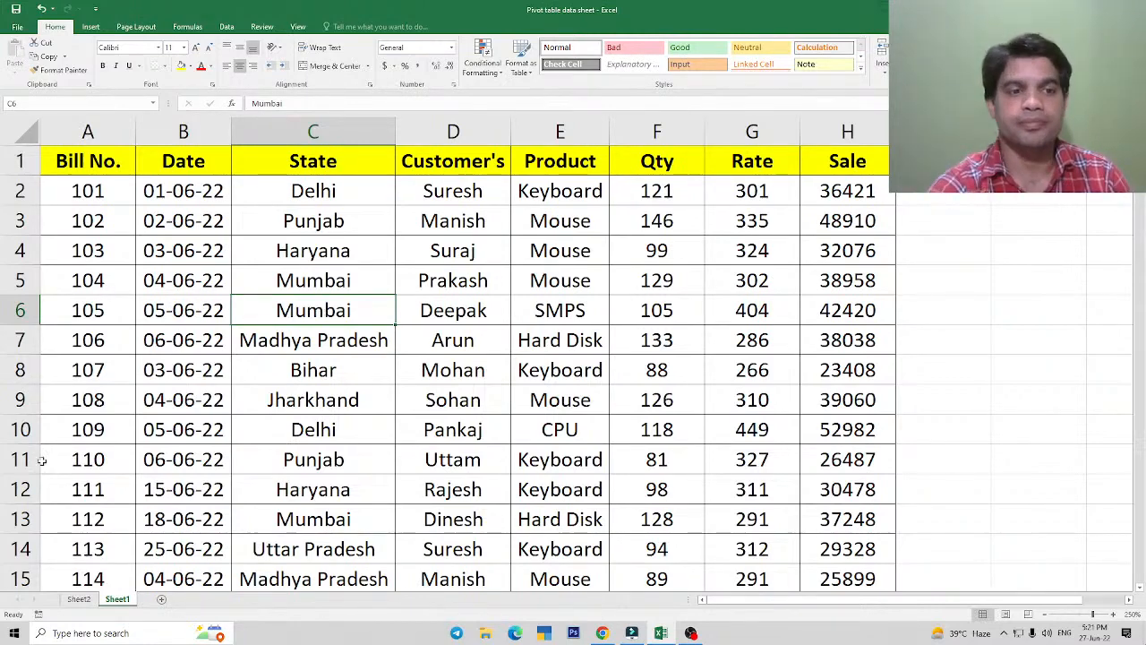
Check the first customer's products with their Qty, Rate and Sale sums on Sheet2, and return to the Sheet1 source data.
{"action": "left_click", "coordinate": [79, 598]}
{"action": "left_click", "coordinate": [113, 258]}
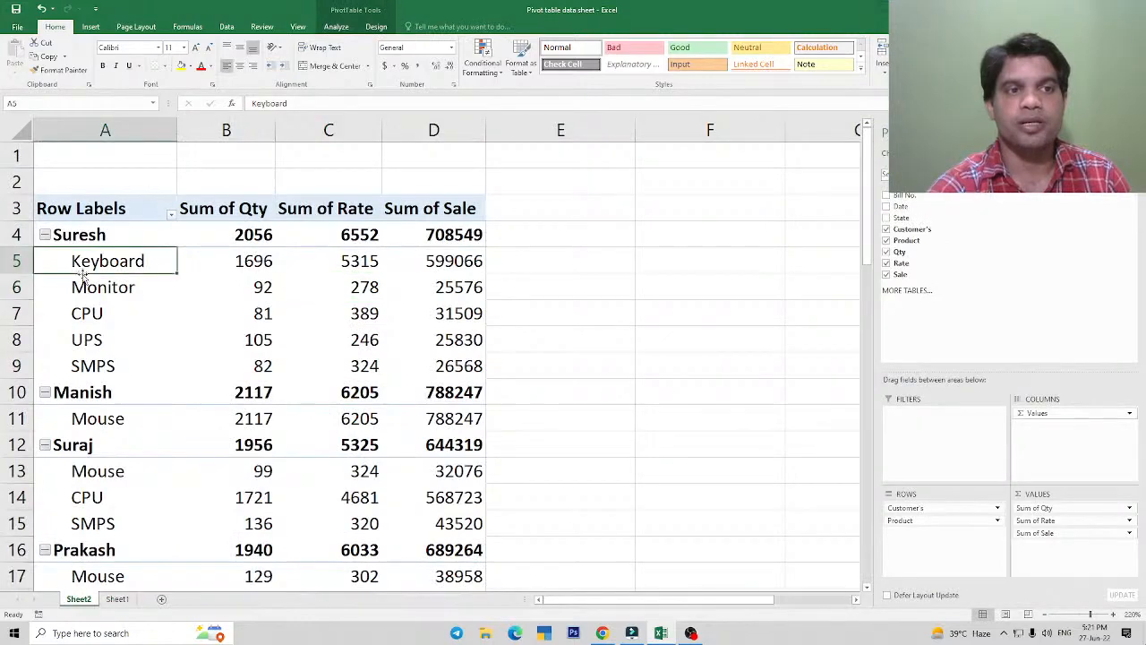
{"action": "key", "text": "Up"}
{"action": "left_click", "coordinate": [103, 288]}
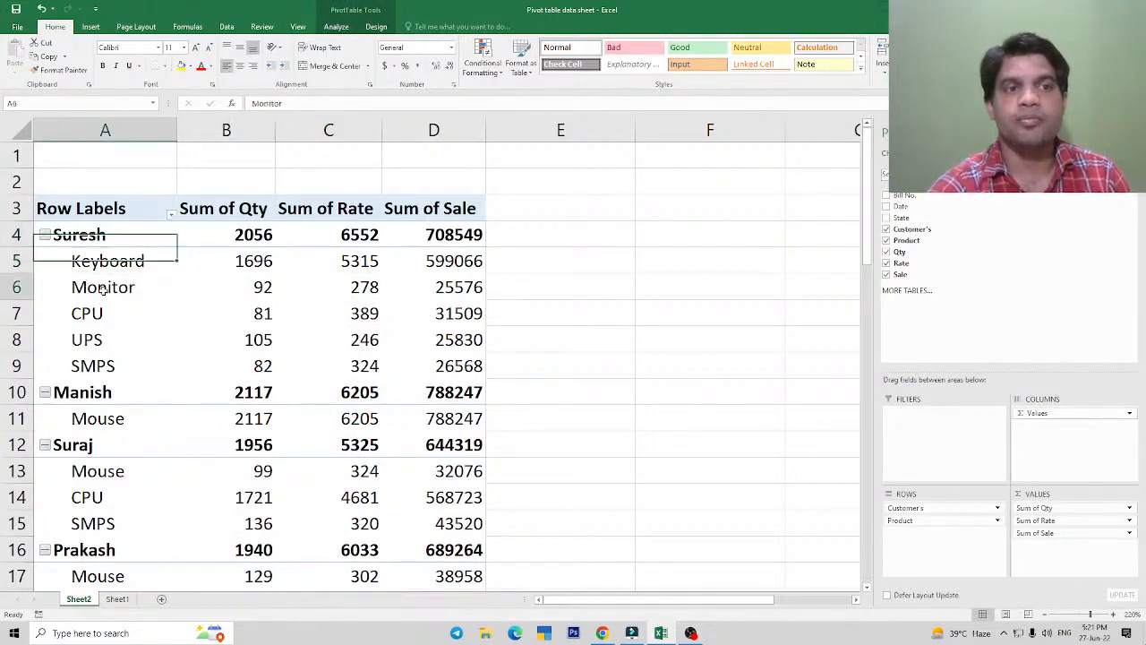
{"action": "left_click", "coordinate": [256, 262]}
{"action": "left_click", "coordinate": [370, 313]}
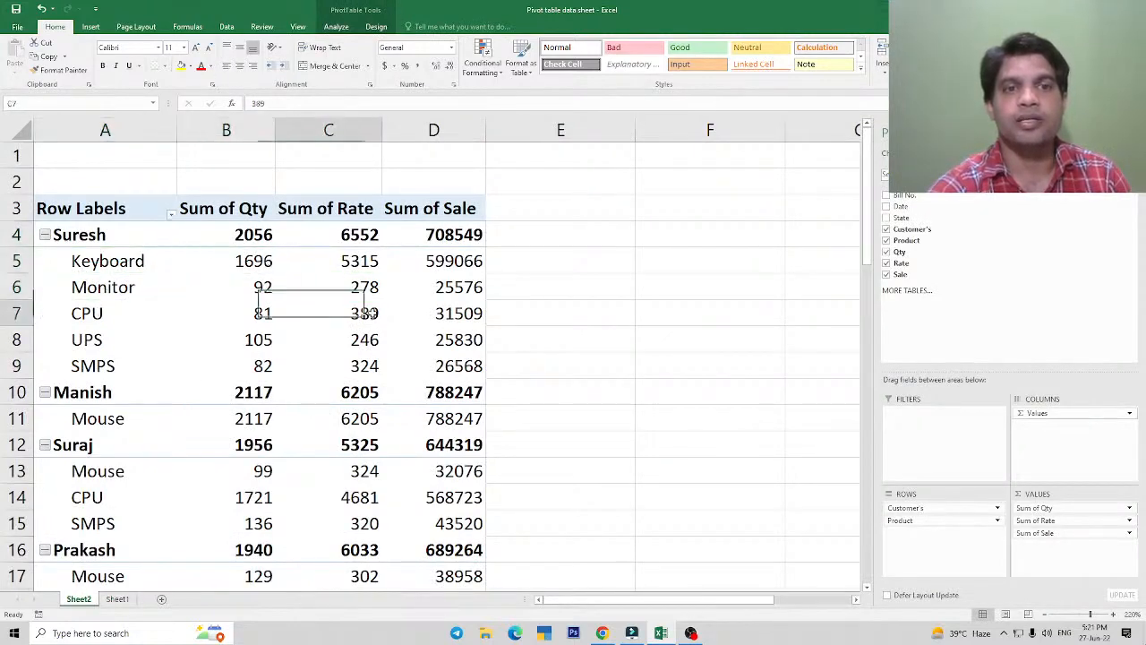
{"action": "left_click", "coordinate": [462, 296]}
{"action": "left_click", "coordinate": [117, 598]}
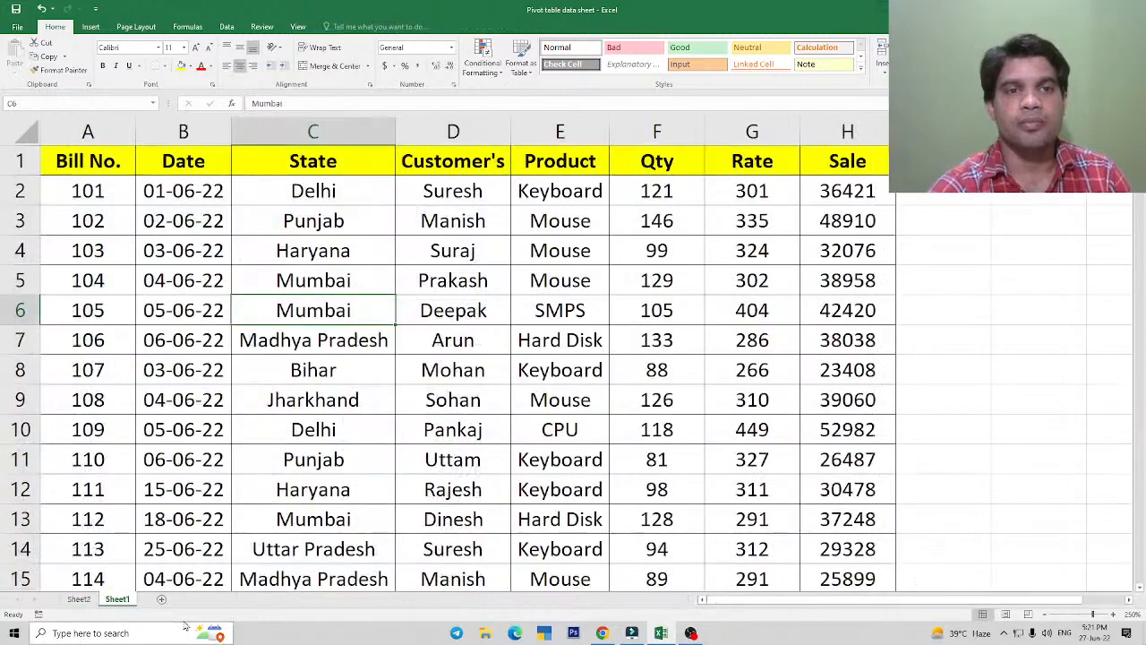
Examine the State, Customer's, Product, Qty, Rate and Sale entries in the Sheet1 source data.
{"action": "left_click", "coordinate": [316, 195]}
{"action": "left_click", "coordinate": [339, 279]}
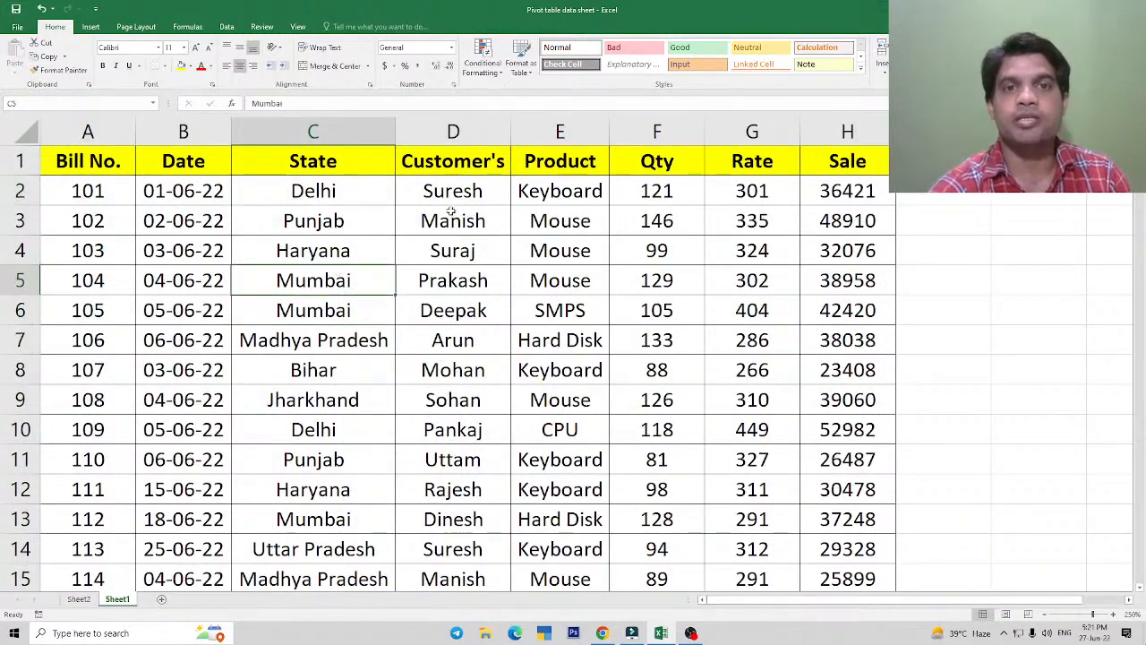
{"action": "left_click_drag", "start_coordinate": [452, 190], "coordinate": [457, 315]}
{"action": "left_click_drag", "start_coordinate": [559, 190], "coordinate": [562, 340]}
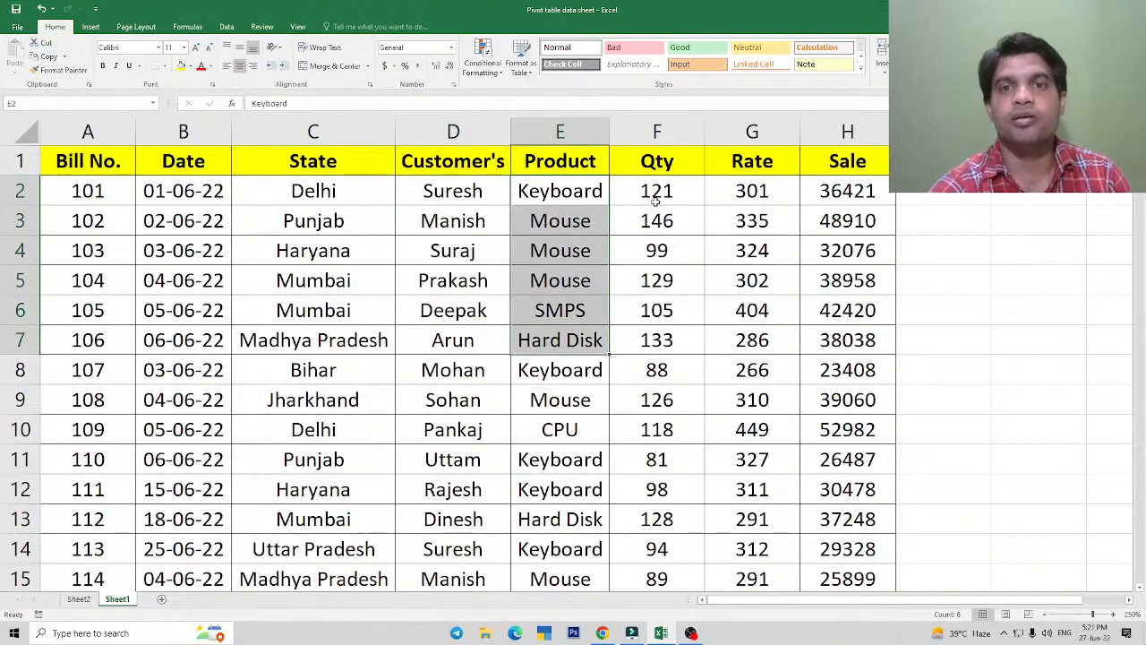
{"action": "left_click_drag", "start_coordinate": [657, 191], "coordinate": [657, 340]}
{"action": "left_click_drag", "start_coordinate": [752, 191], "coordinate": [752, 310]}
{"action": "left_click_drag", "start_coordinate": [847, 191], "coordinate": [851, 339]}
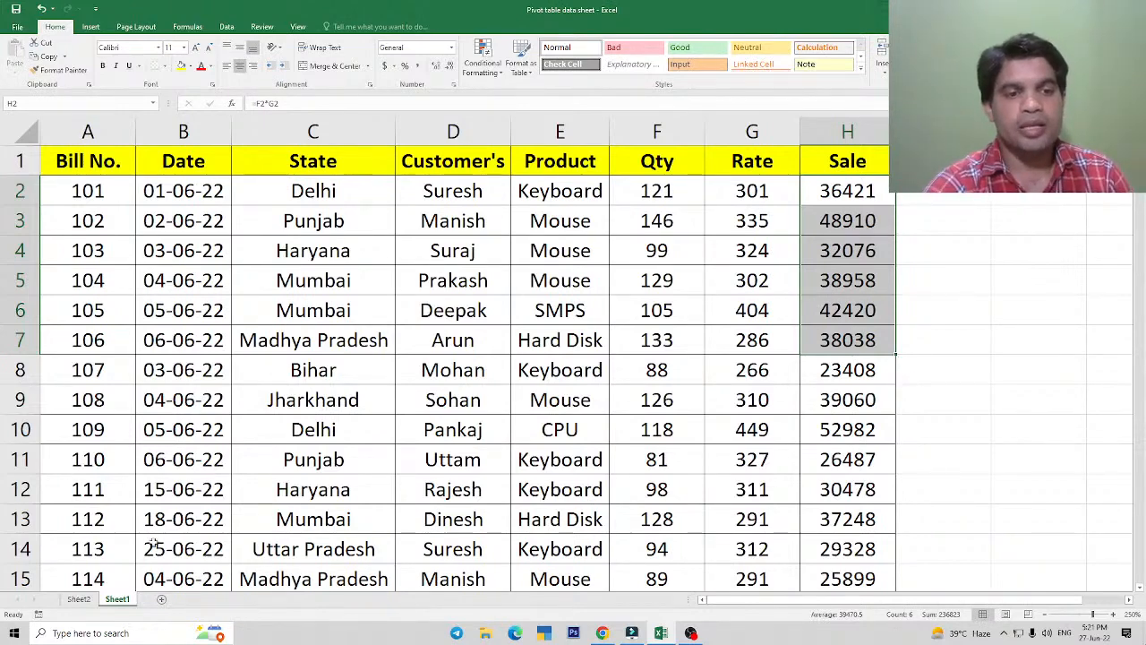
Add the State field to the Sheet2 PivotTable rows and place it above Customer's.
{"action": "left_click", "coordinate": [78, 598]}
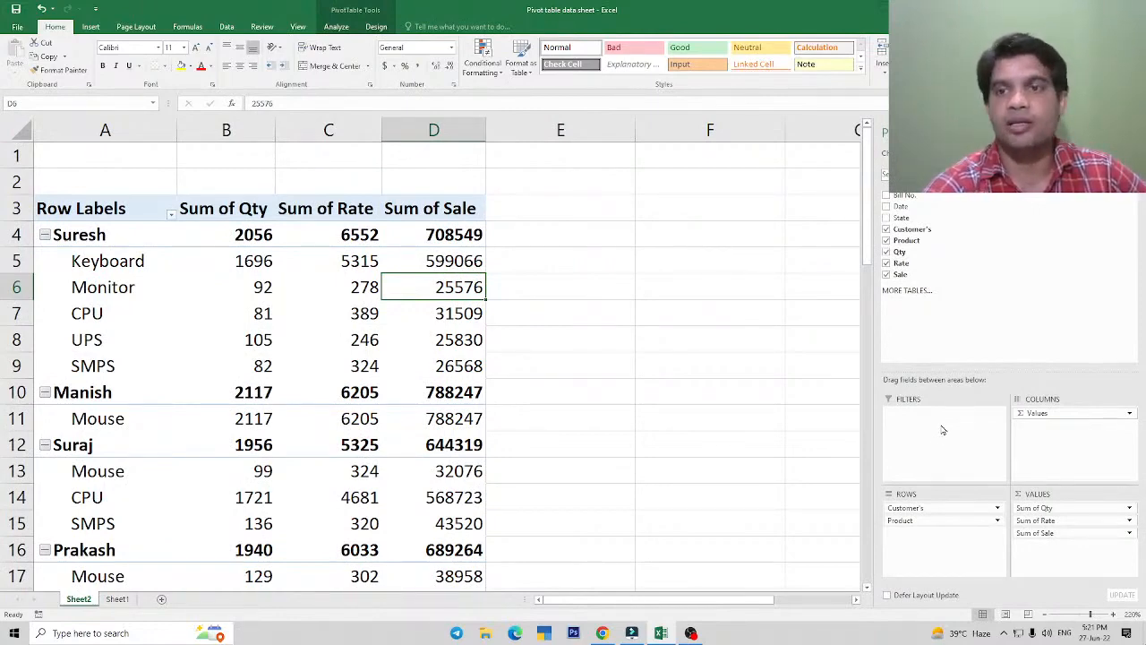
{"action": "left_click", "coordinate": [887, 218]}
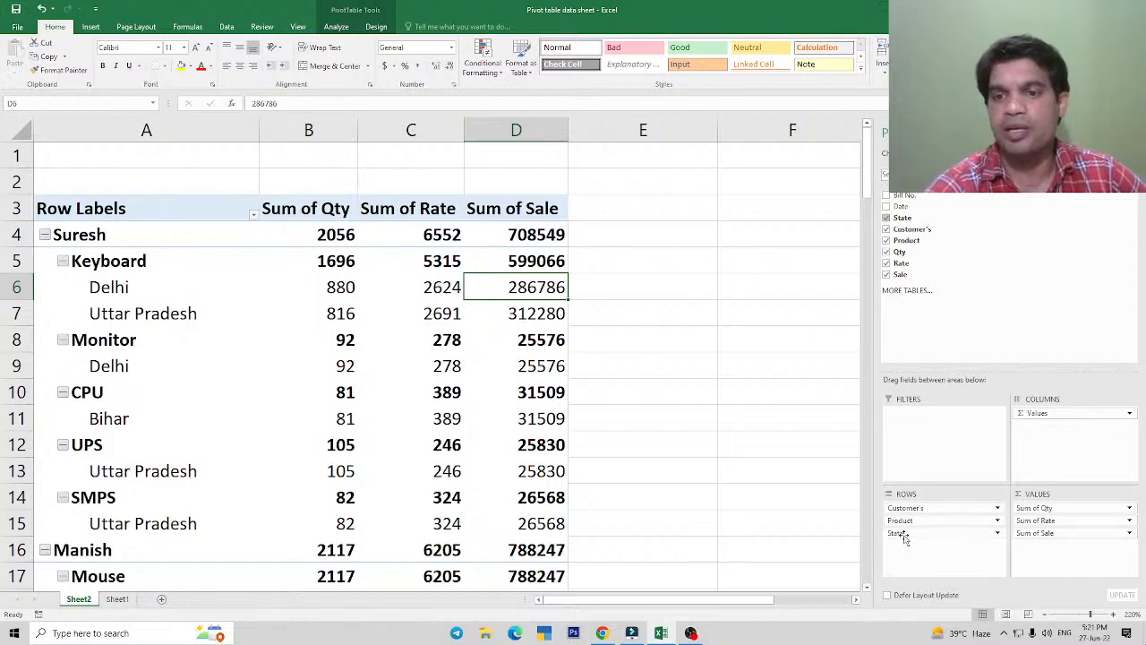
{"action": "left_click_drag", "start_coordinate": [905, 537], "coordinate": [907, 508]}
Review the state-wise groups for Bihar, Delhi, Haryana and Jharkhand with their customers and products.
{"action": "left_click", "coordinate": [90, 237]}
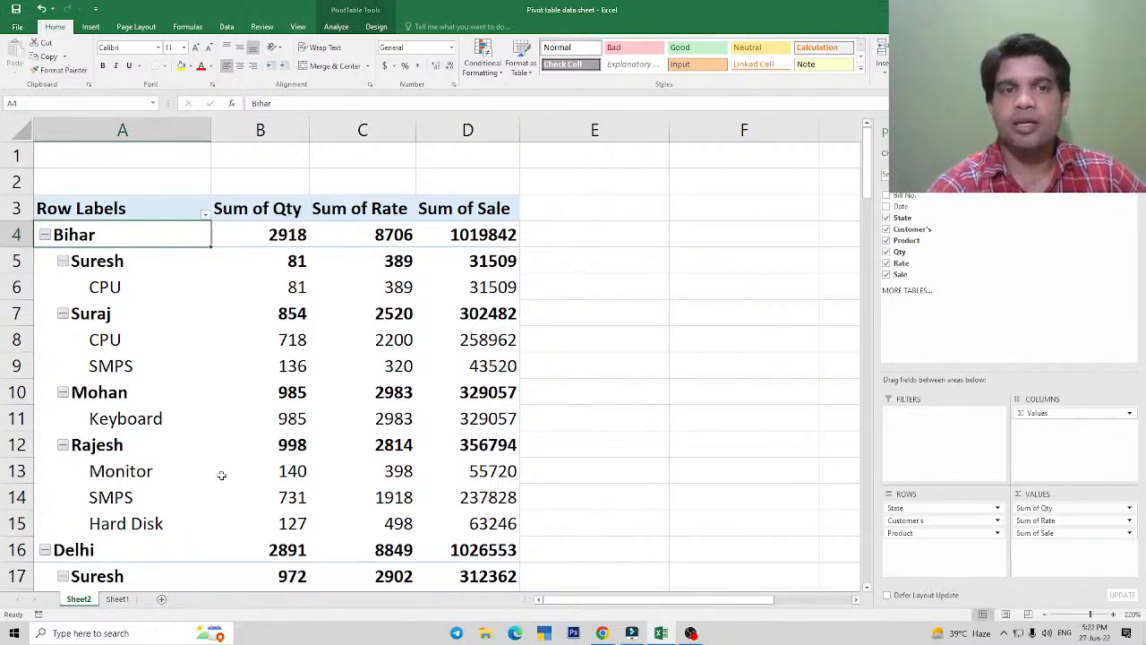
{"action": "scroll", "coordinate": [134, 348], "scroll_direction": "down", "scroll_amount": 2}
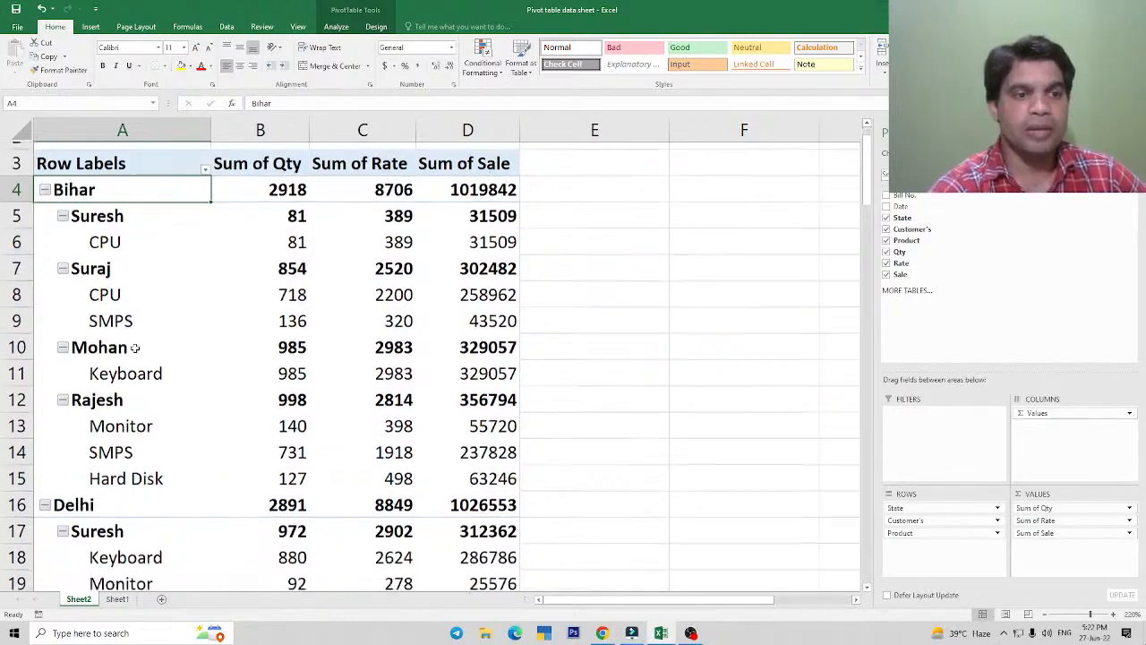
{"action": "left_click", "coordinate": [87, 397]}
{"action": "scroll", "coordinate": [184, 334], "scroll_direction": "down", "scroll_amount": 5}
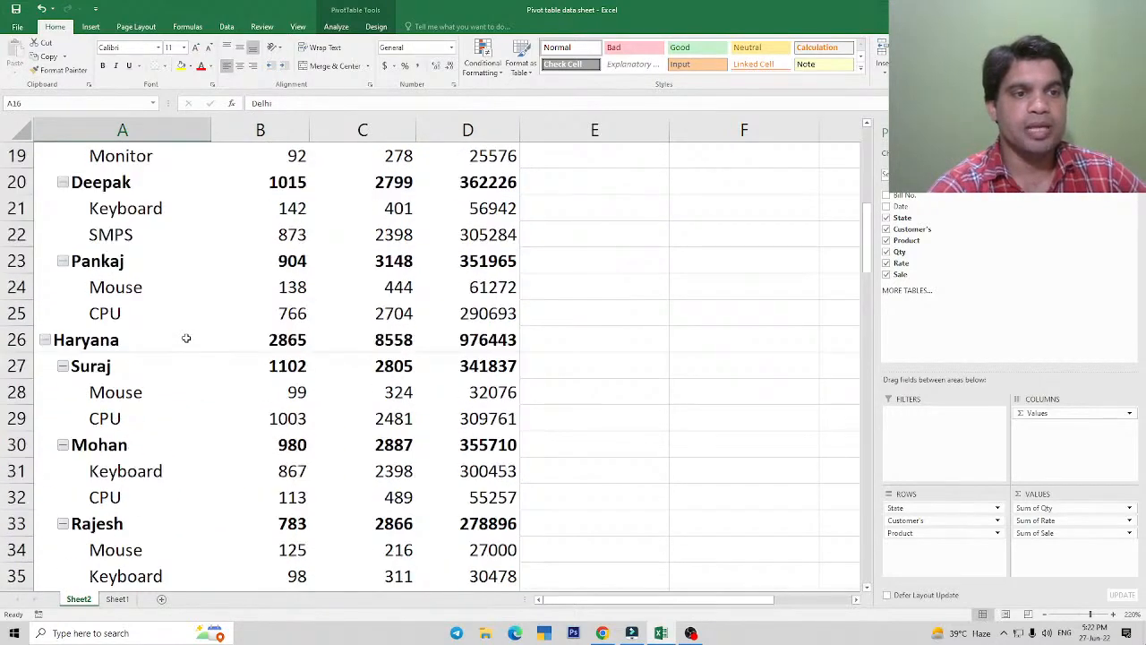
{"action": "left_click", "coordinate": [97, 267]}
{"action": "scroll", "coordinate": [163, 305], "scroll_direction": "down", "scroll_amount": 3}
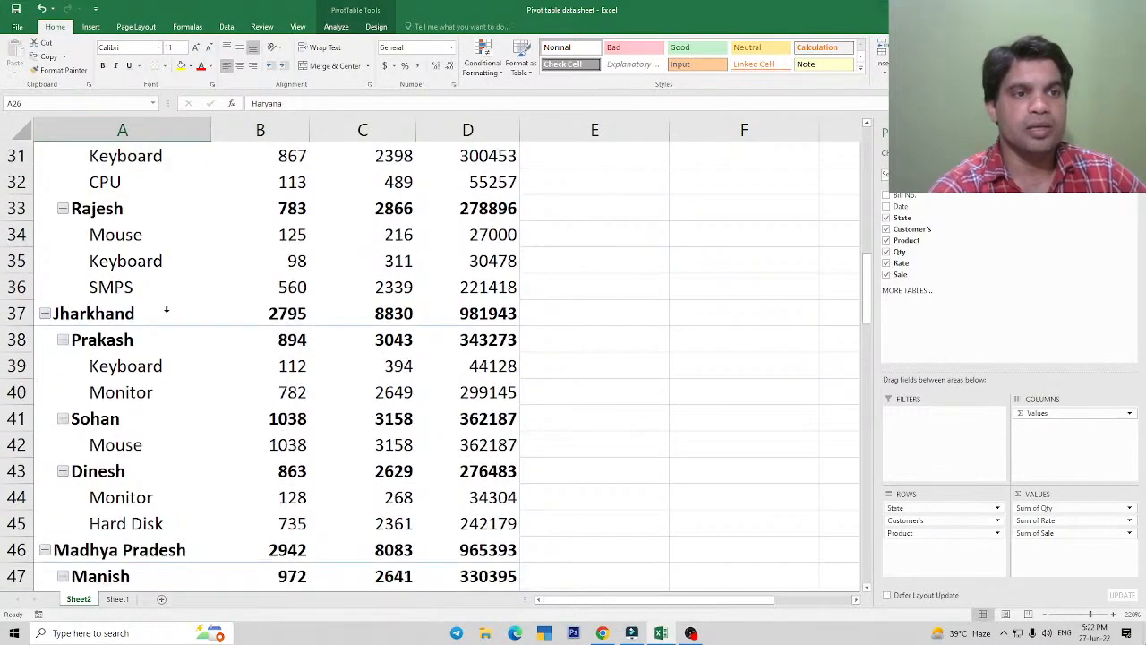
{"action": "left_click", "coordinate": [114, 322]}
{"action": "scroll", "coordinate": [366, 402], "scroll_direction": "up", "scroll_amount": 9}
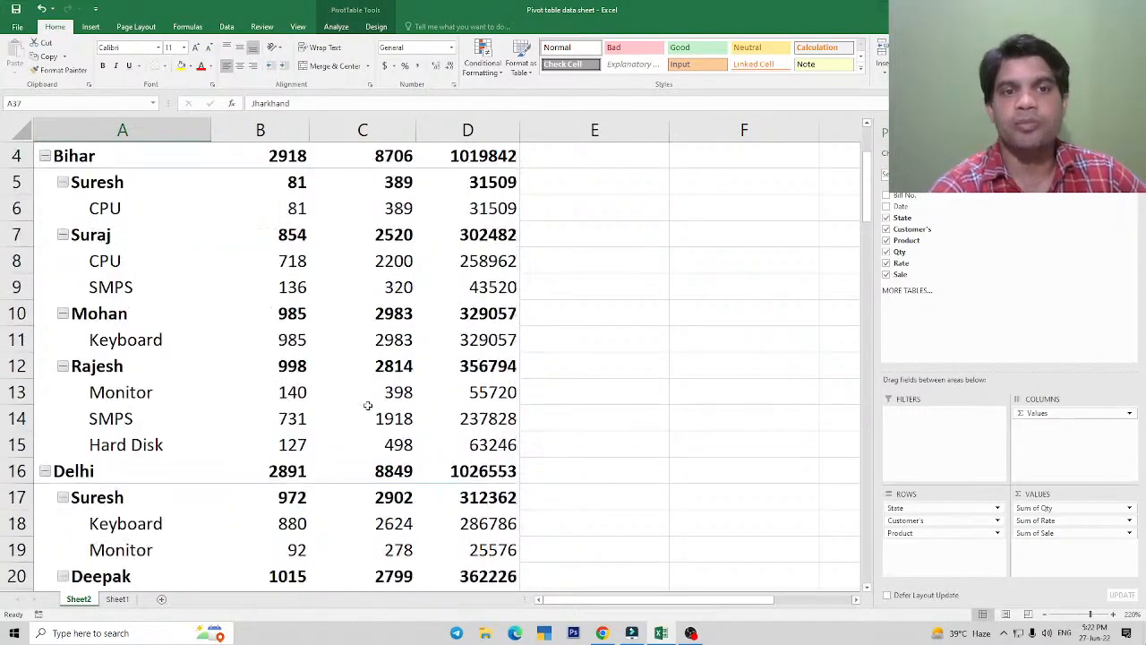
Move the State field from Rows to Filters and inspect the report filter above the PivotTable.
{"action": "mouse_move", "coordinate": [450, 335]}
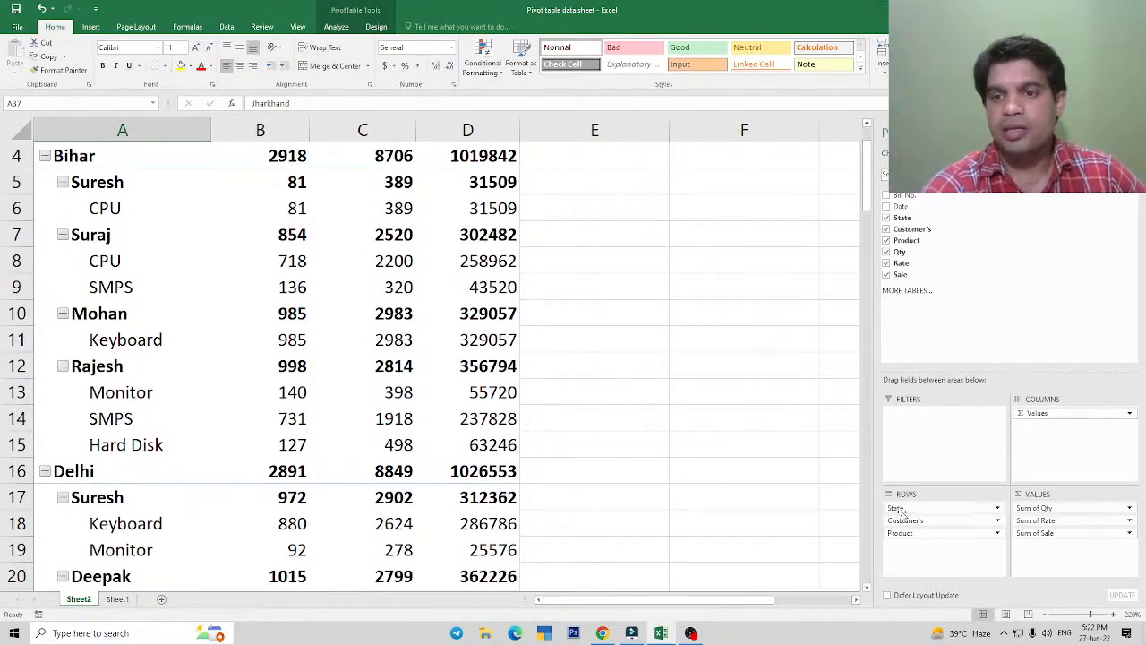
{"action": "left_click_drag", "start_coordinate": [900, 510], "coordinate": [916, 421]}
{"action": "scroll", "coordinate": [304, 281], "scroll_direction": "up", "scroll_amount": 1}
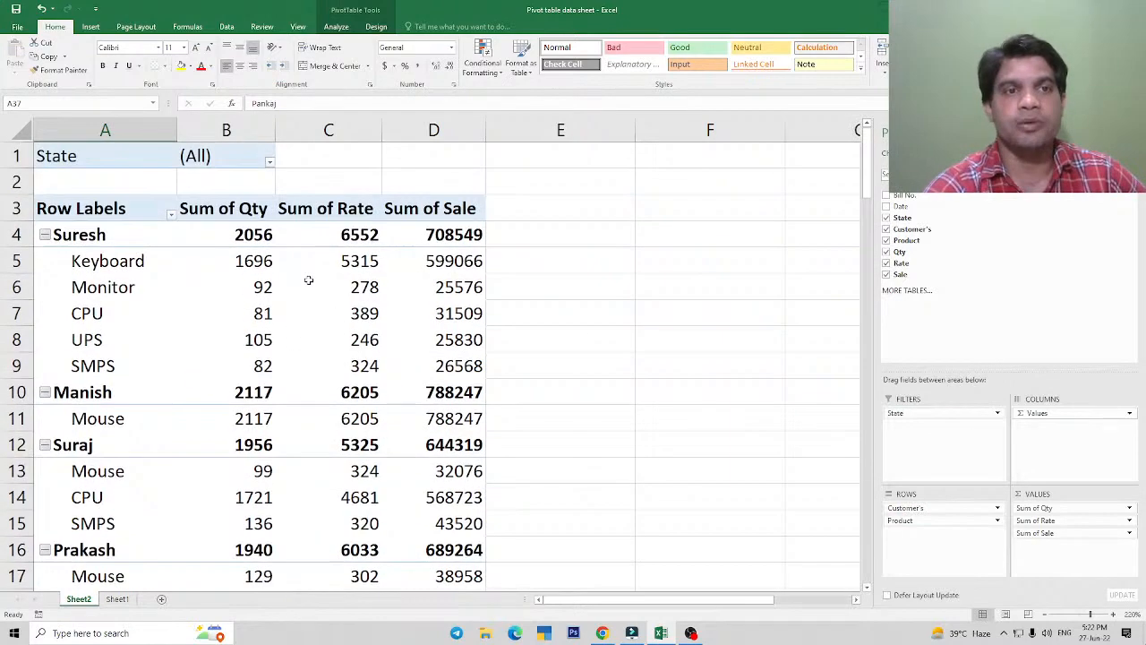
{"action": "left_click_drag", "start_coordinate": [95, 157], "coordinate": [224, 155]}
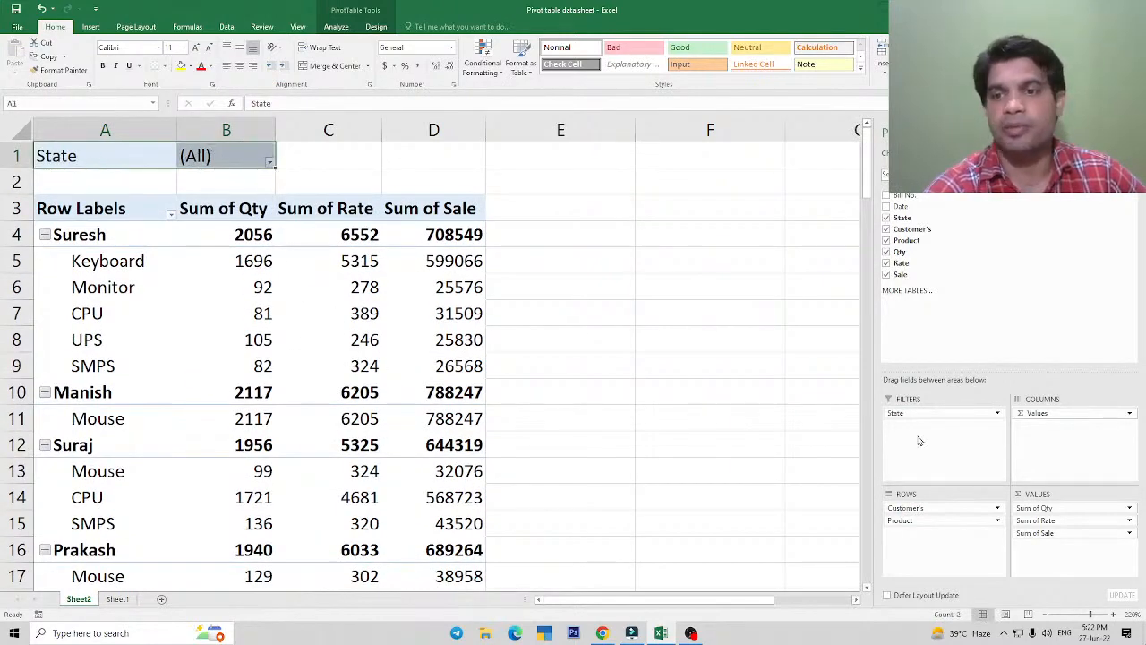
Return the State field to Rows above Customer's and check the area above the PivotTable.
{"action": "left_click_drag", "start_coordinate": [907, 411], "coordinate": [914, 503]}
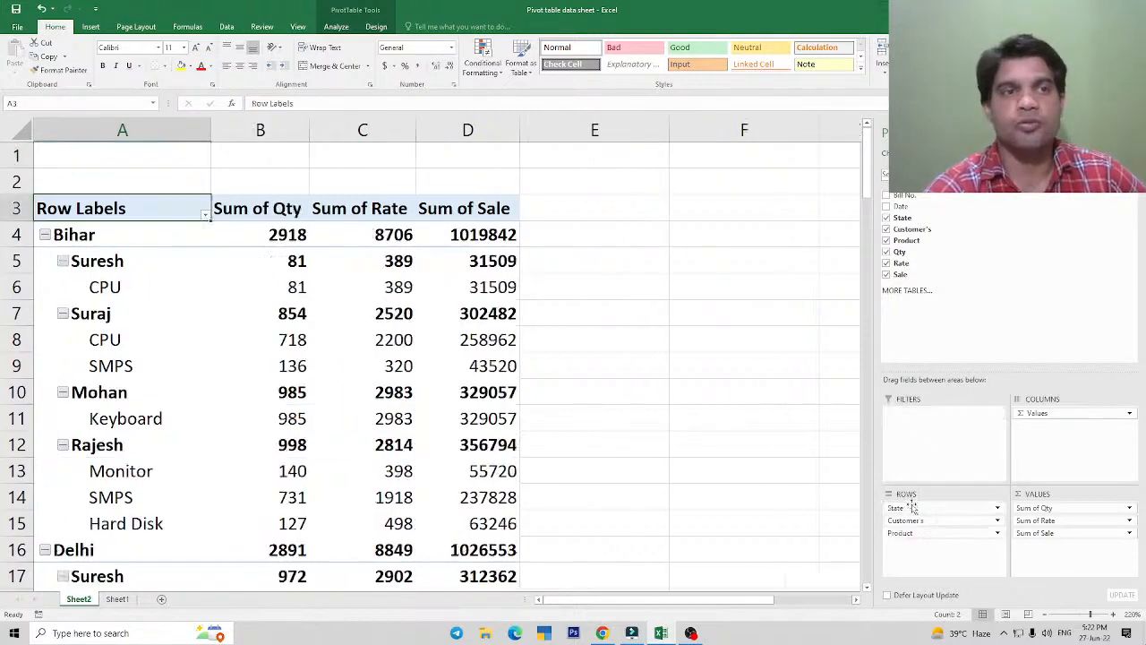
{"action": "left_click_drag", "start_coordinate": [120, 156], "coordinate": [336, 153]}
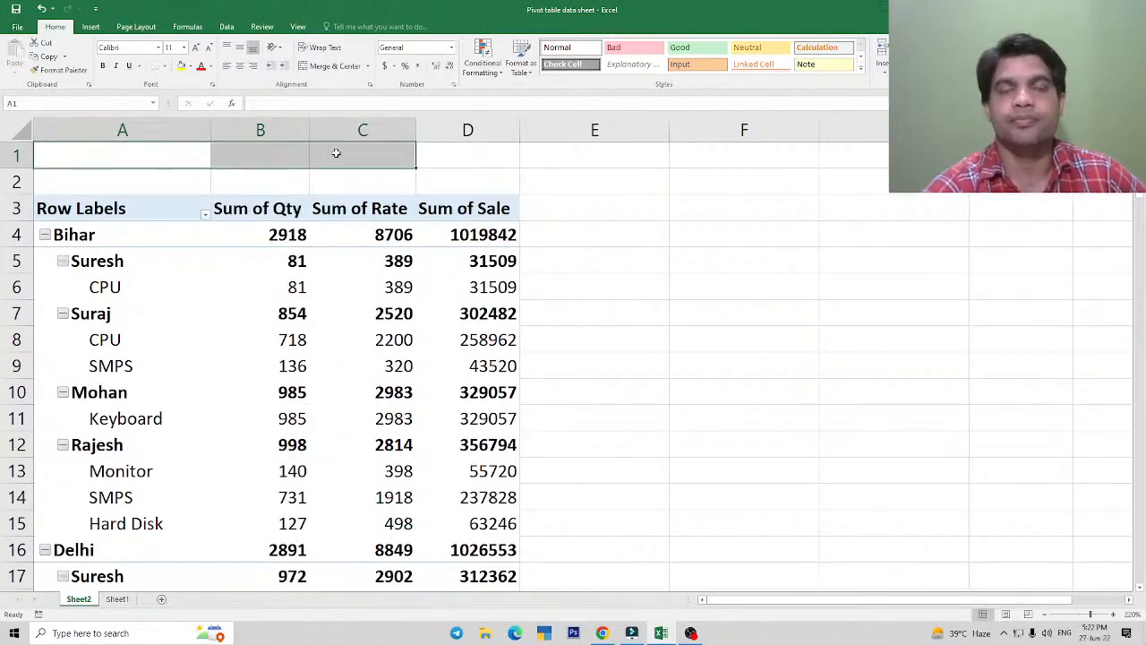
{"action": "left_click", "coordinate": [295, 260]}
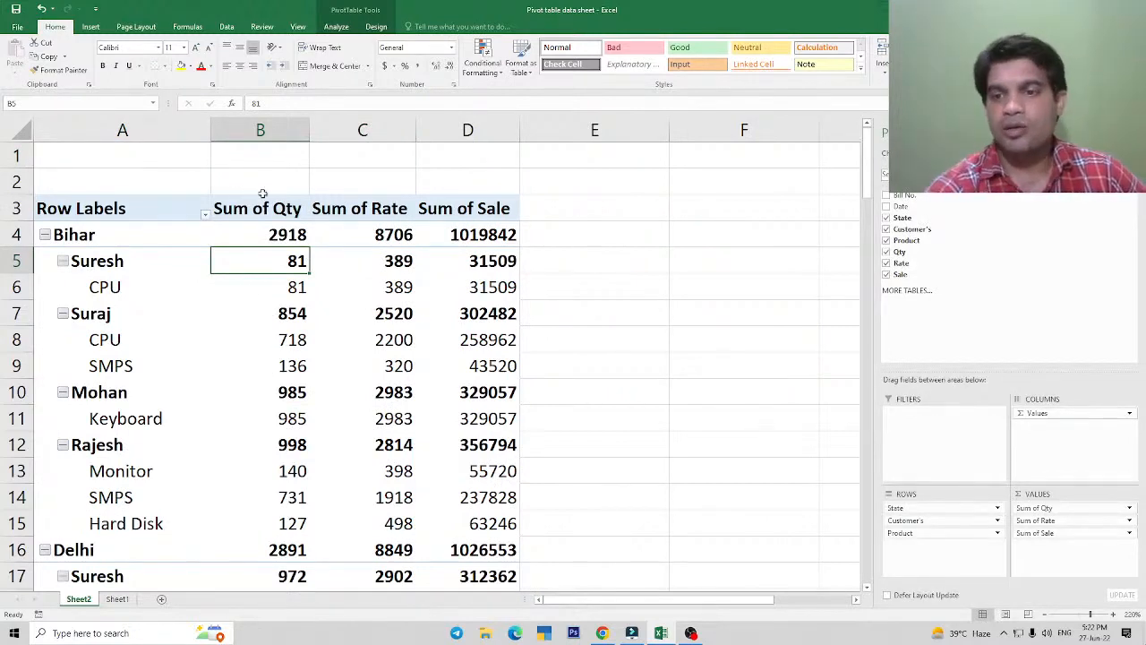
Move the State field to Filters and enable selection of multiple items in its filter list.
{"action": "left_click_drag", "start_coordinate": [897, 508], "coordinate": [907, 424]}
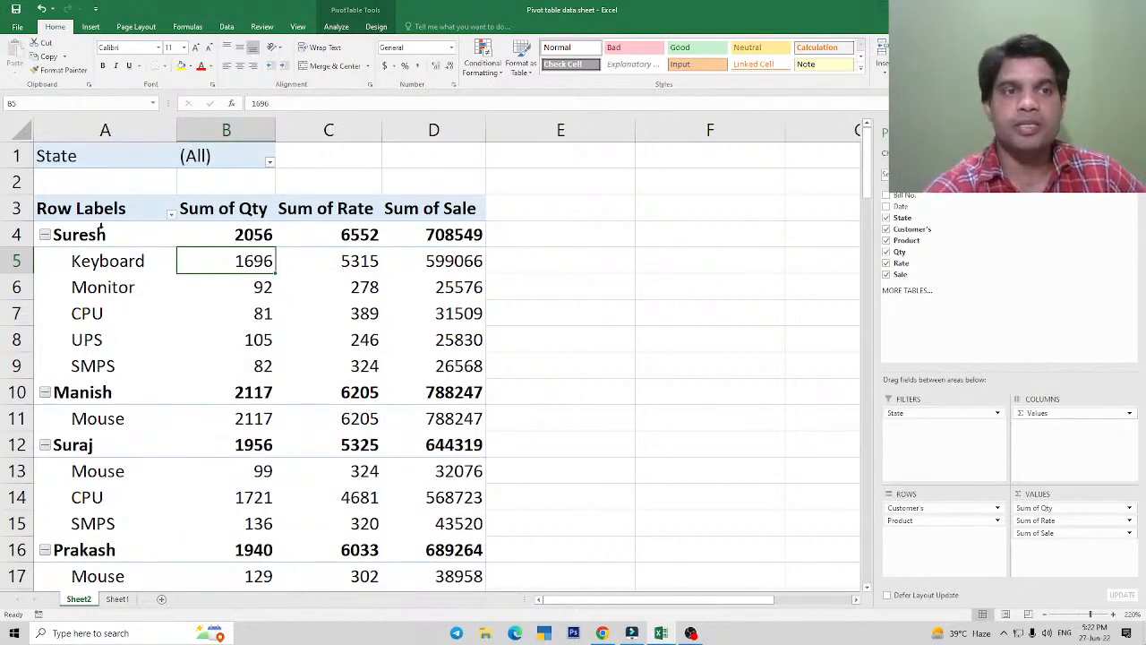
{"action": "left_click", "coordinate": [270, 165]}
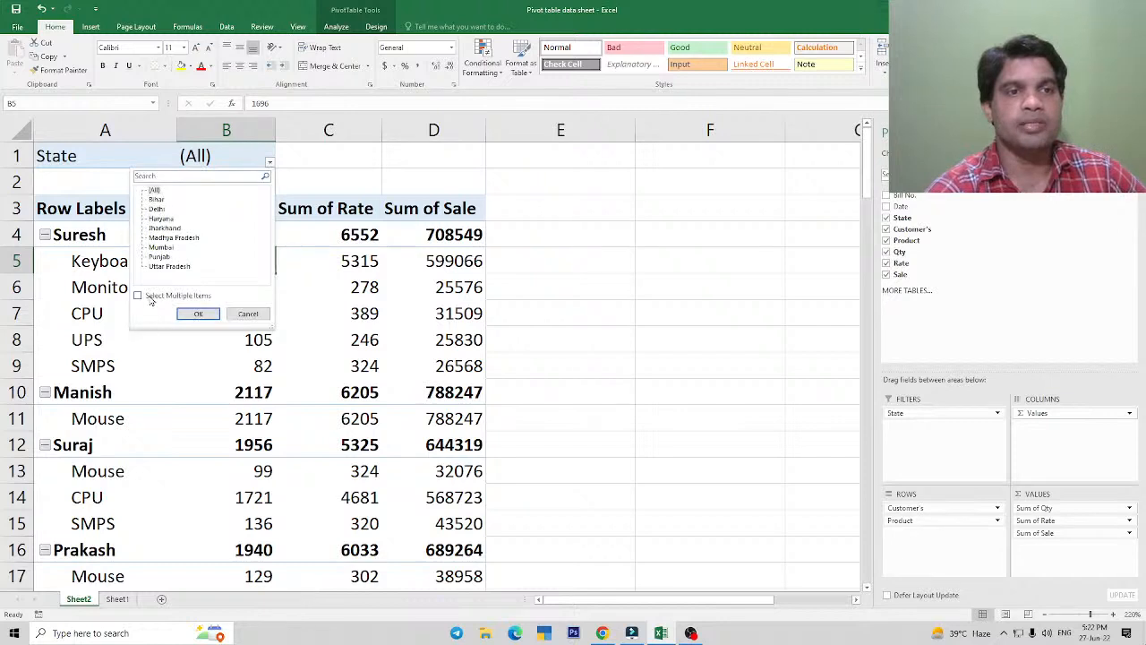
{"action": "left_click", "coordinate": [158, 297]}
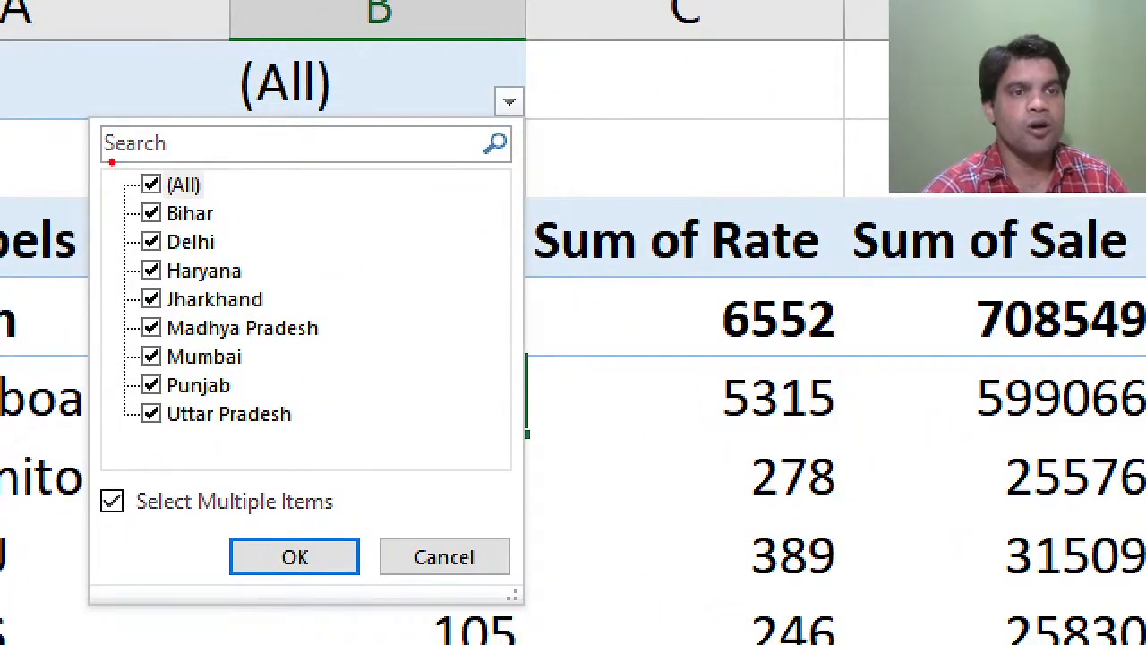
{"action": "mouse_move", "coordinate": [95, 185]}
{"action": "left_mouse_down"}
{"action": "mouse_move", "coordinate": [153, 186]}
{"action": "mouse_move", "coordinate": [168, 170]}
{"action": "left_mouse_up"}
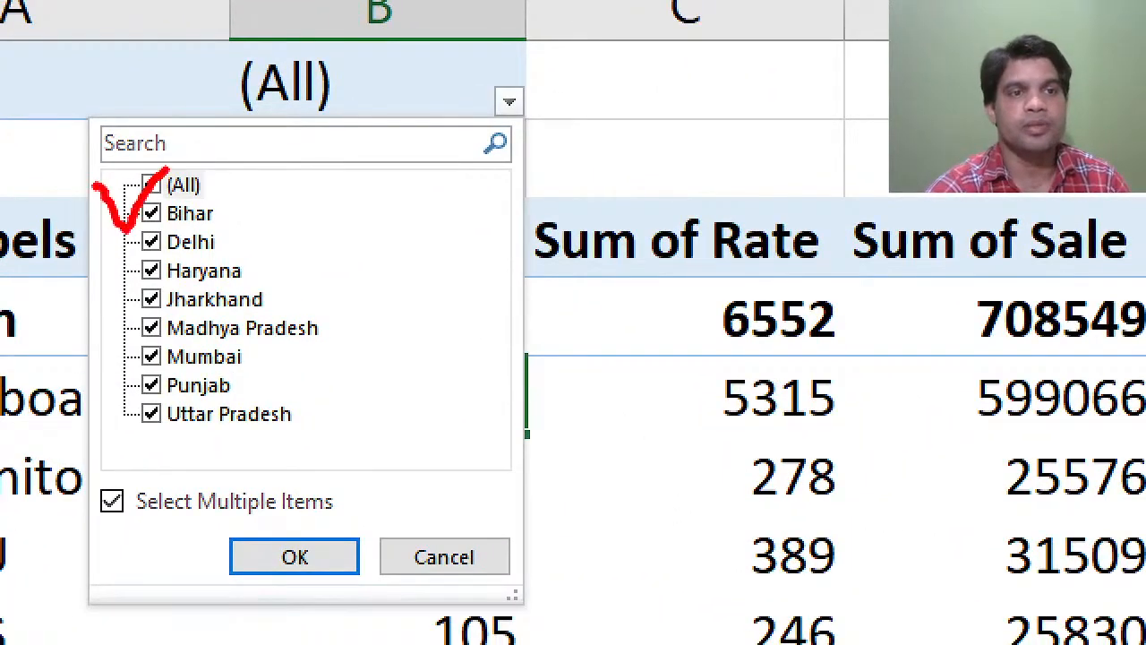
{"action": "left_click_drag", "start_coordinate": [99, 252], "coordinate": [161, 235]}
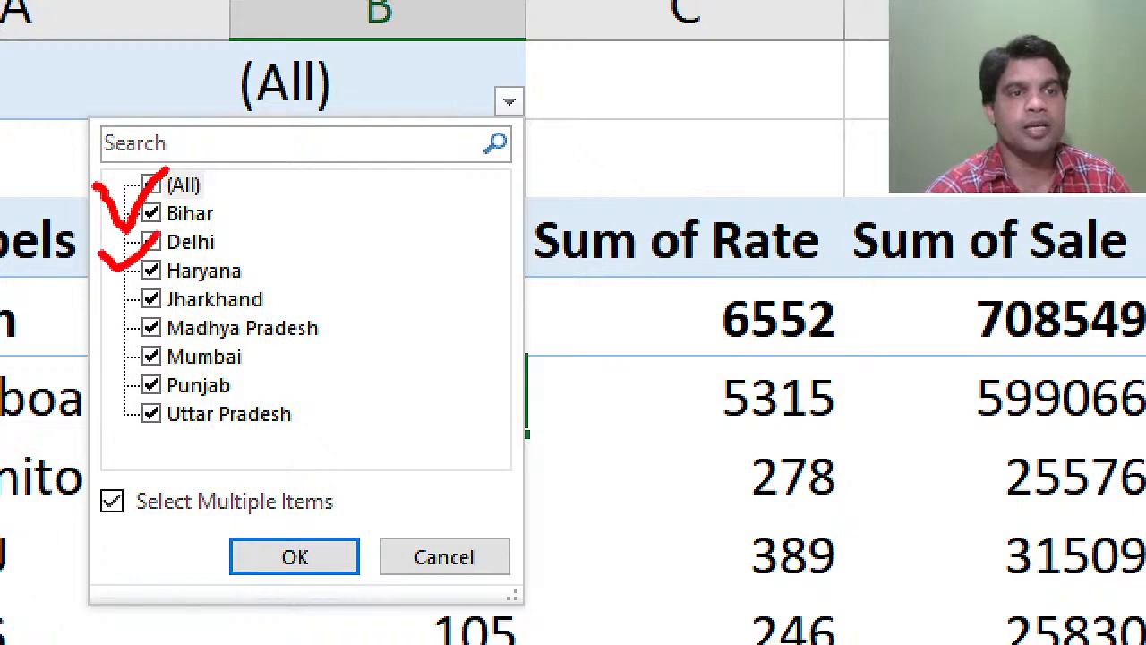
{"action": "mouse_move", "coordinate": [102, 351]}
{"action": "left_mouse_down"}
{"action": "mouse_move", "coordinate": [164, 363]}
{"action": "mouse_move", "coordinate": [179, 354]}
{"action": "left_mouse_up"}
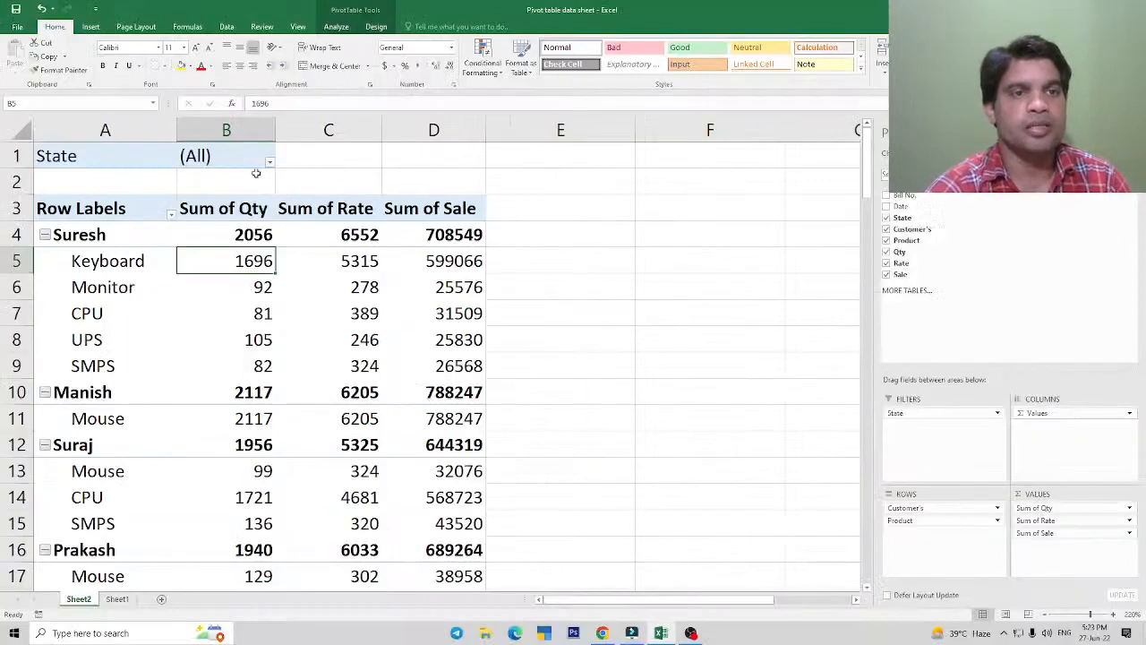
Filter the PivotTable by State to include only Delhi and Mumbai, using multiple-item selection.
{"action": "left_click", "coordinate": [509, 101]}
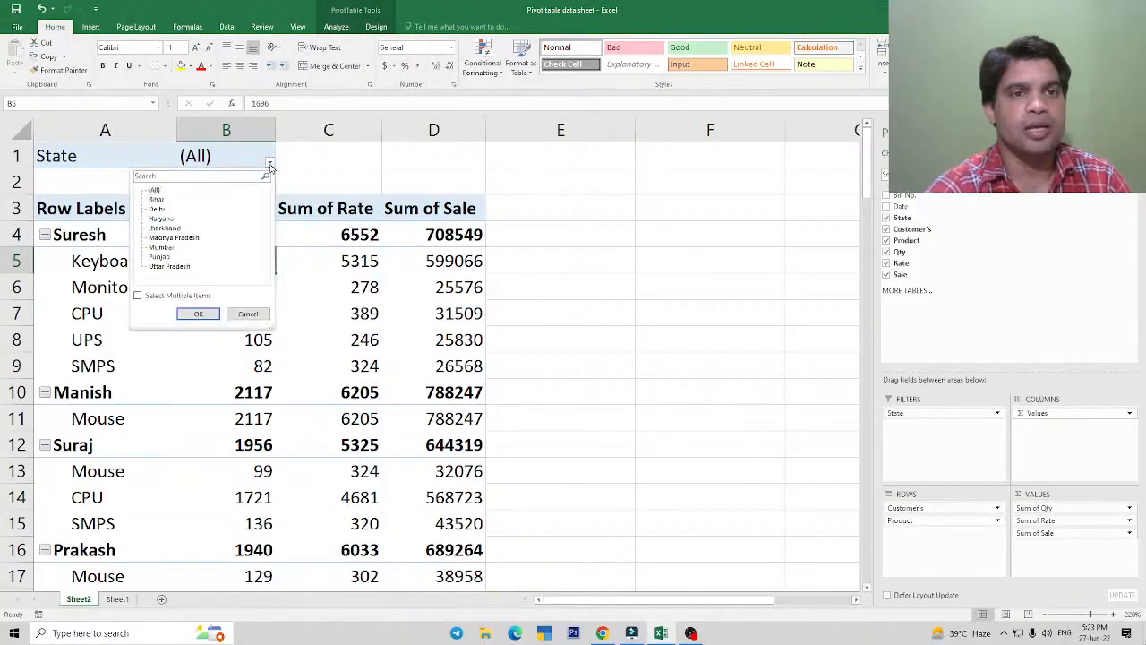
{"action": "left_click", "coordinate": [142, 296]}
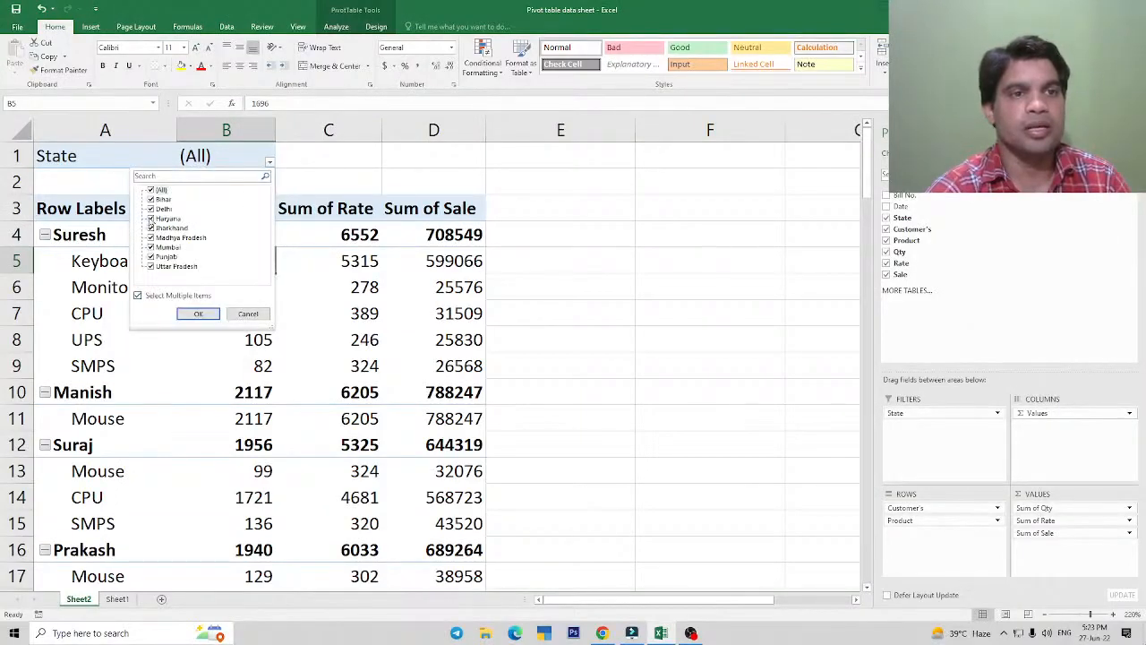
{"action": "left_click", "coordinate": [151, 191]}
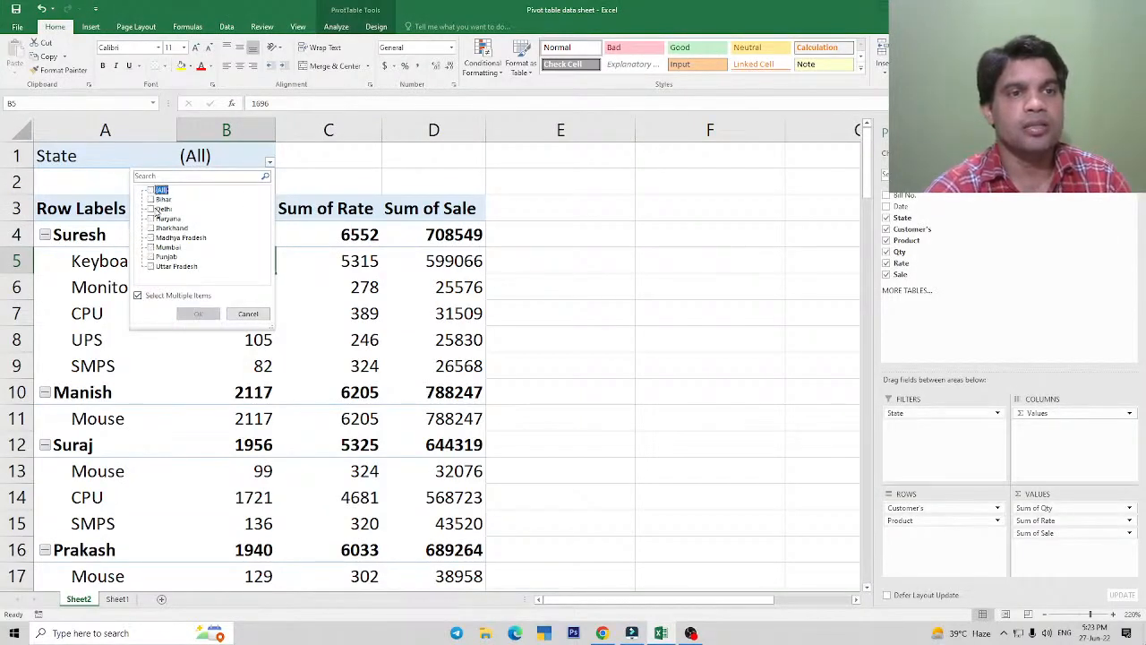
{"action": "left_click", "coordinate": [157, 209]}
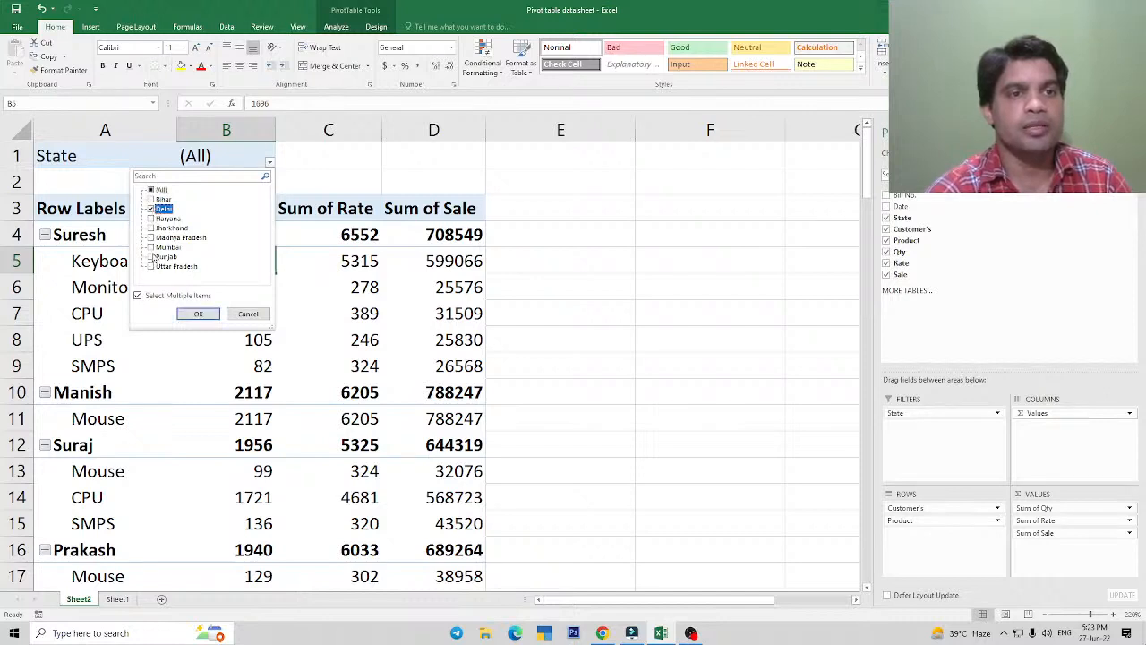
{"action": "left_click", "coordinate": [150, 248]}
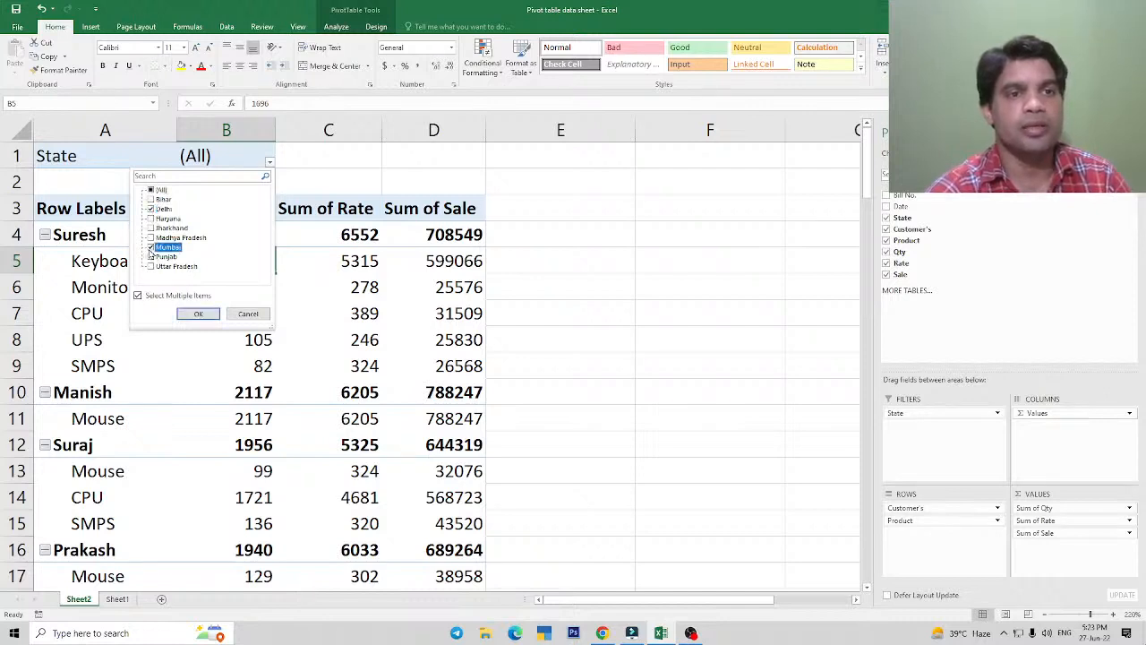
{"action": "left_click", "coordinate": [198, 313]}
Review the filtered customer and product sums down to the Grand Total row.
{"action": "left_click", "coordinate": [213, 361]}
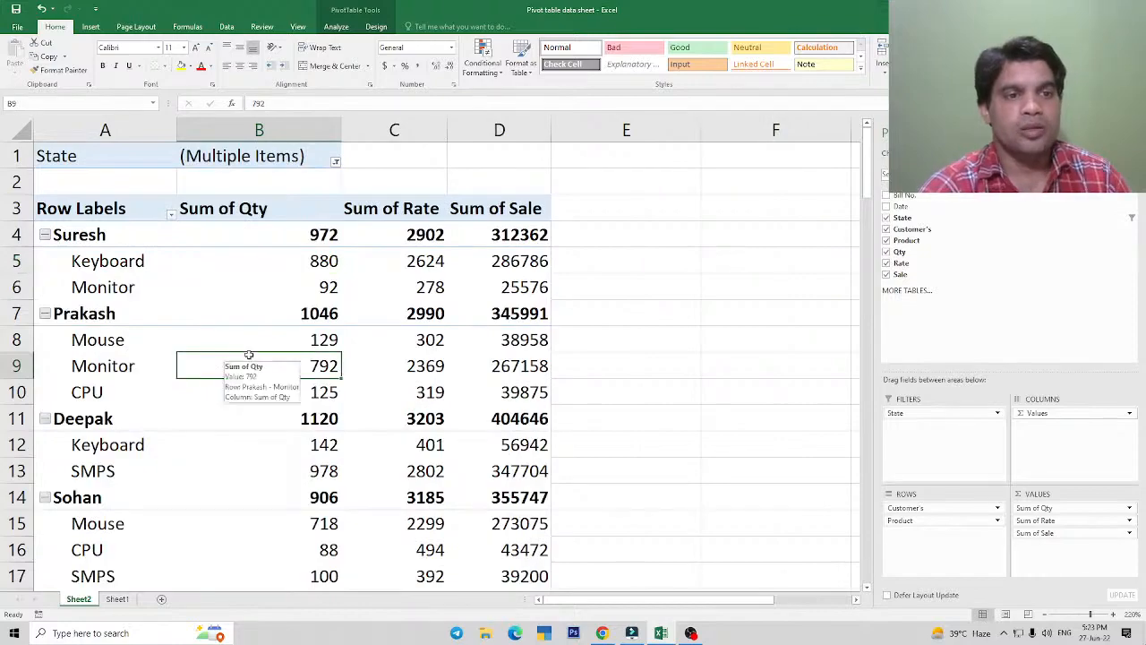
{"action": "scroll", "coordinate": [249, 356], "scroll_direction": "down", "scroll_amount": 2}
{"action": "scroll", "coordinate": [249, 354], "scroll_direction": "down", "scroll_amount": 4}
{"action": "scroll", "coordinate": [249, 355], "scroll_direction": "up", "scroll_amount": 3}
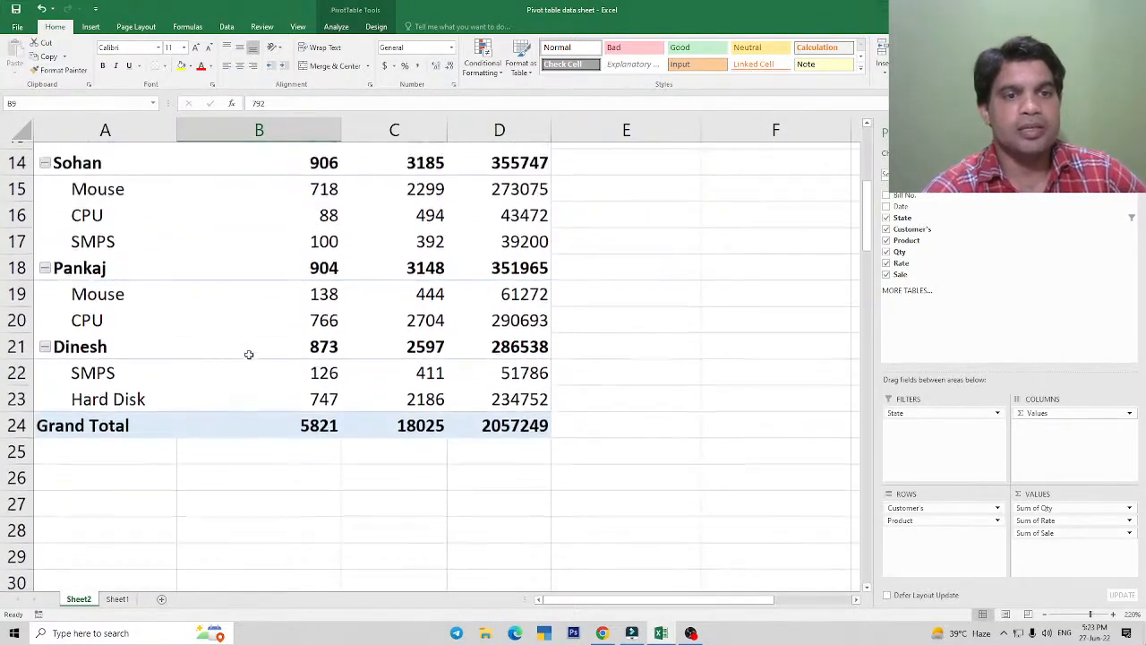
{"action": "scroll", "coordinate": [249, 354], "scroll_direction": "up", "scroll_amount": 2}
{"action": "scroll", "coordinate": [179, 292], "scroll_direction": "up", "scroll_amount": 1}
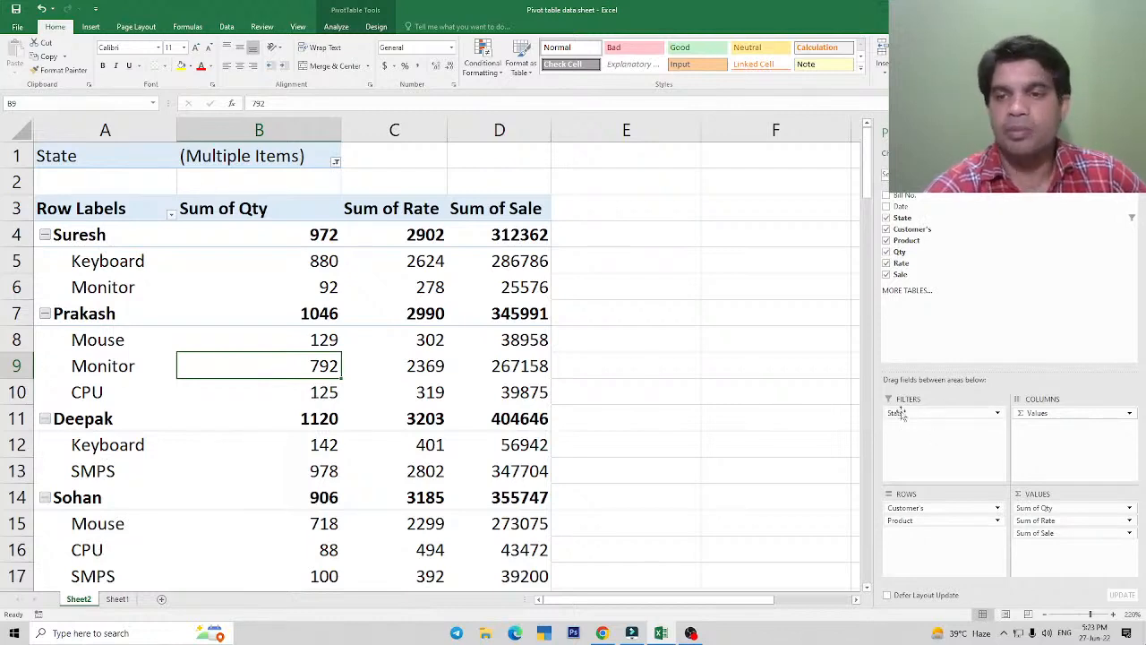
Move the State field from Filters to Rows above Customer's and review the Delhi and Mumbai groups.
{"action": "left_click_drag", "start_coordinate": [896, 413], "coordinate": [903, 505]}
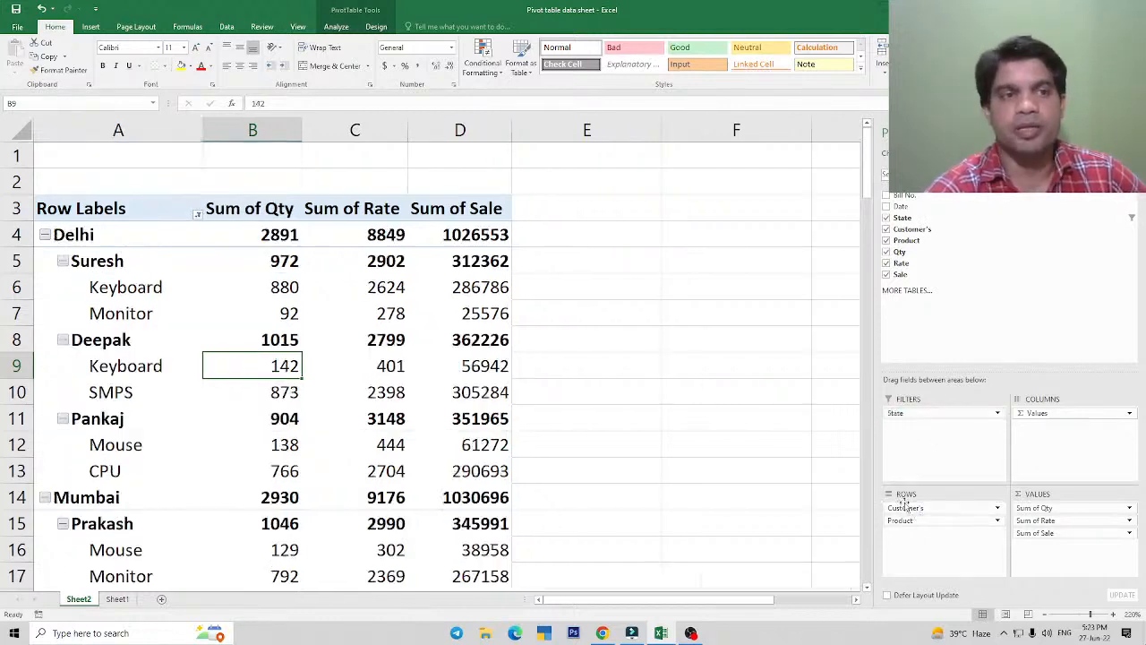
{"action": "left_click", "coordinate": [93, 237]}
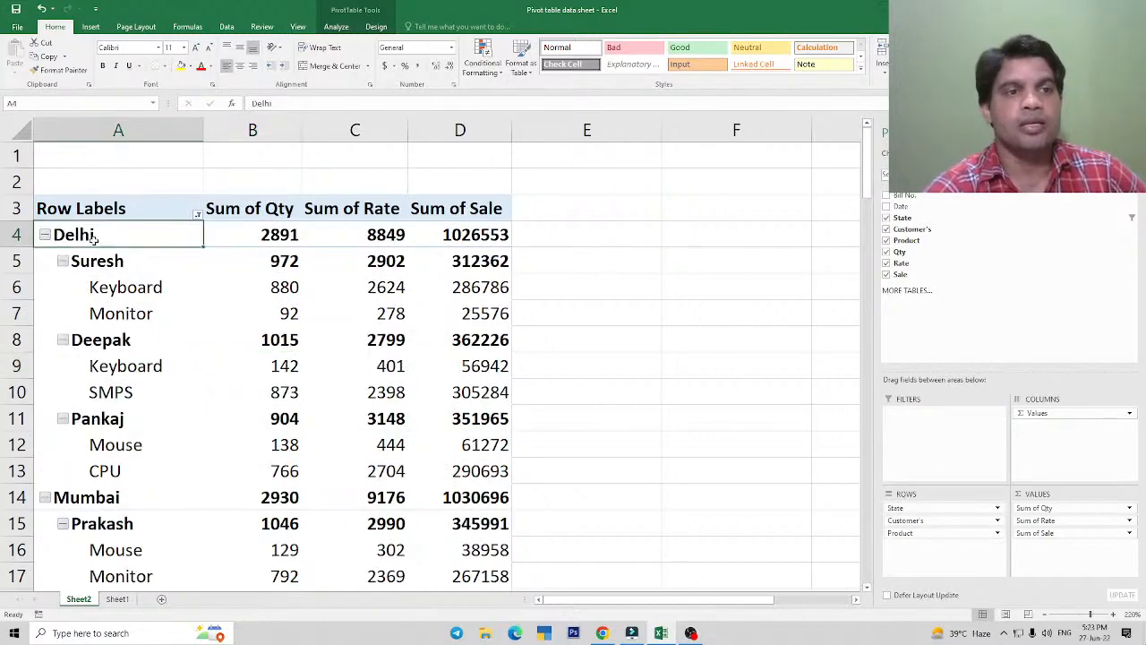
{"action": "scroll", "coordinate": [126, 358], "scroll_direction": "down", "scroll_amount": 2}
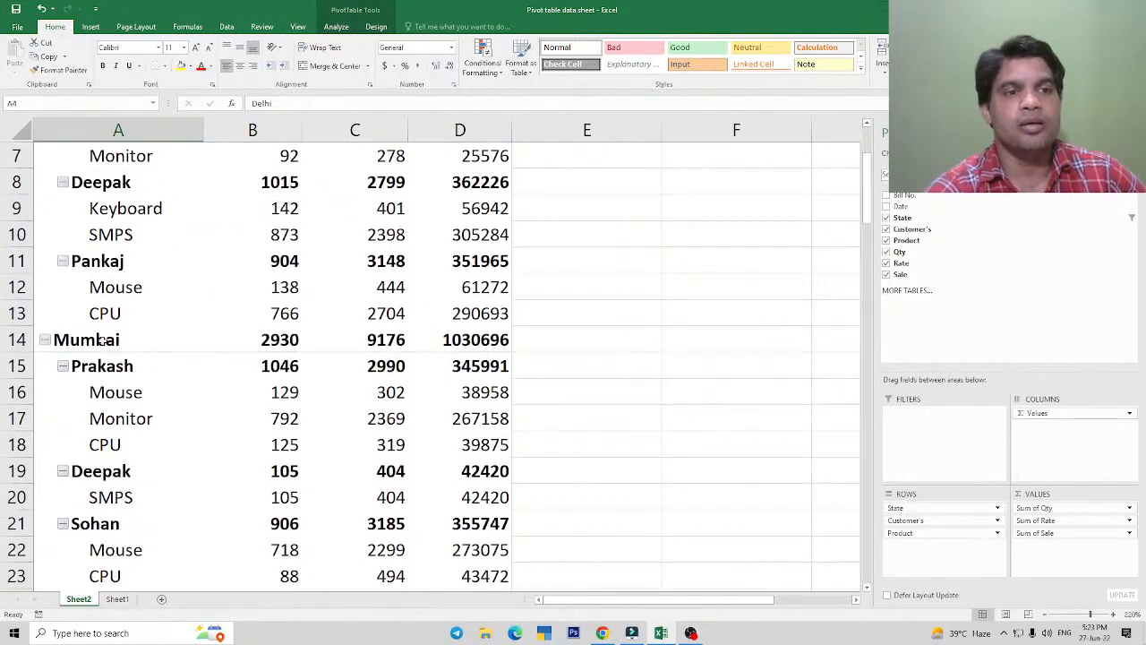
{"action": "left_click", "coordinate": [118, 348]}
{"action": "scroll", "coordinate": [113, 399], "scroll_direction": "down", "scroll_amount": 3}
{"action": "scroll", "coordinate": [112, 403], "scroll_direction": "down", "scroll_amount": 1}
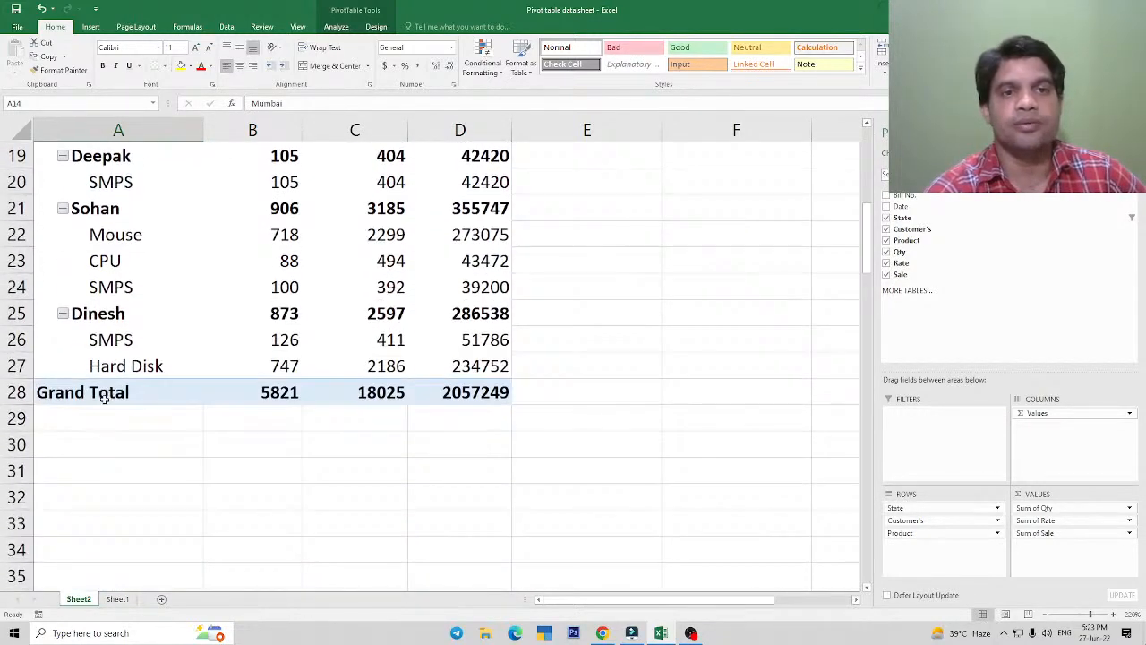
{"action": "scroll", "coordinate": [108, 401], "scroll_direction": "up", "scroll_amount": 6}
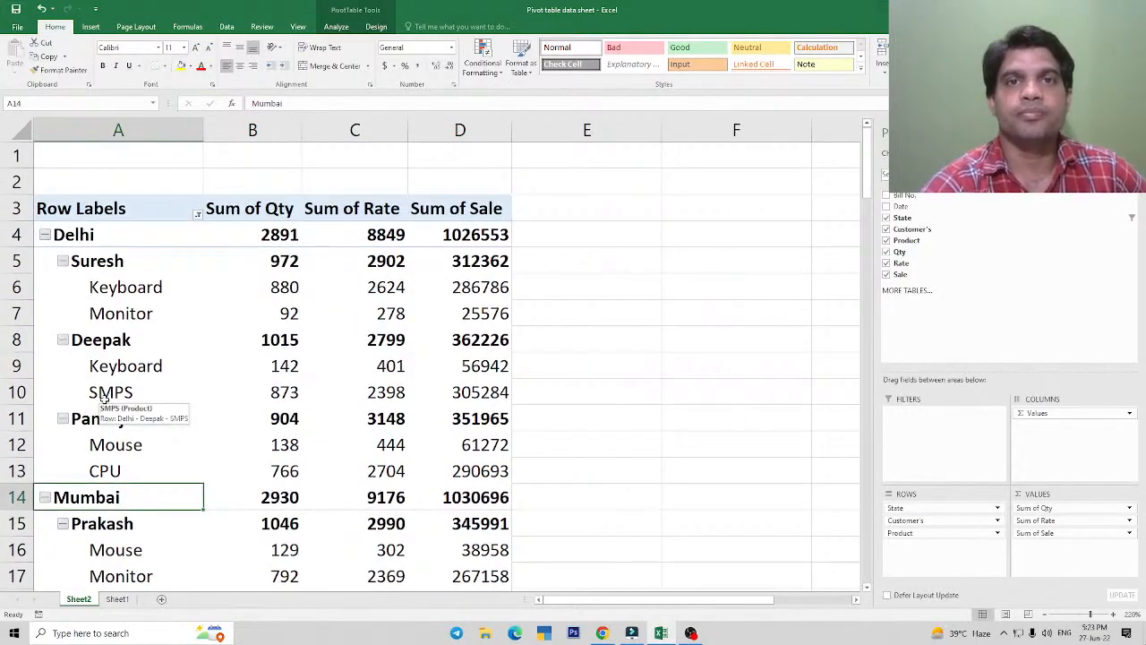
Remove the State field from the PivotTable so the rows contain only Customer's and Product.
{"action": "left_click", "coordinate": [305, 368]}
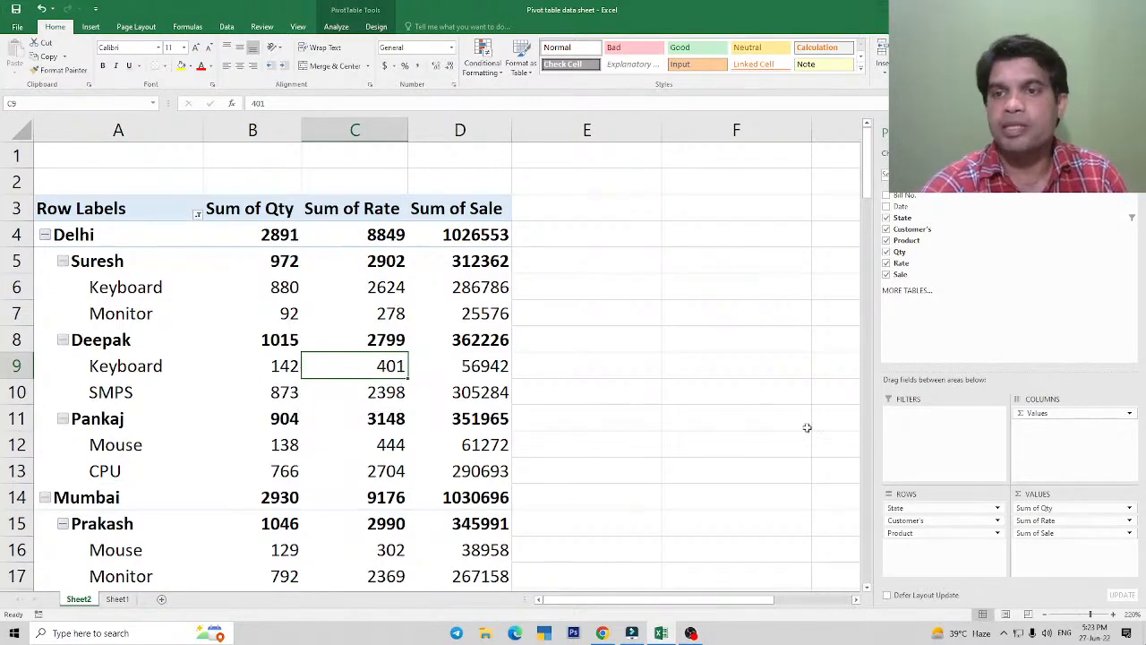
{"action": "left_click", "coordinate": [886, 217]}
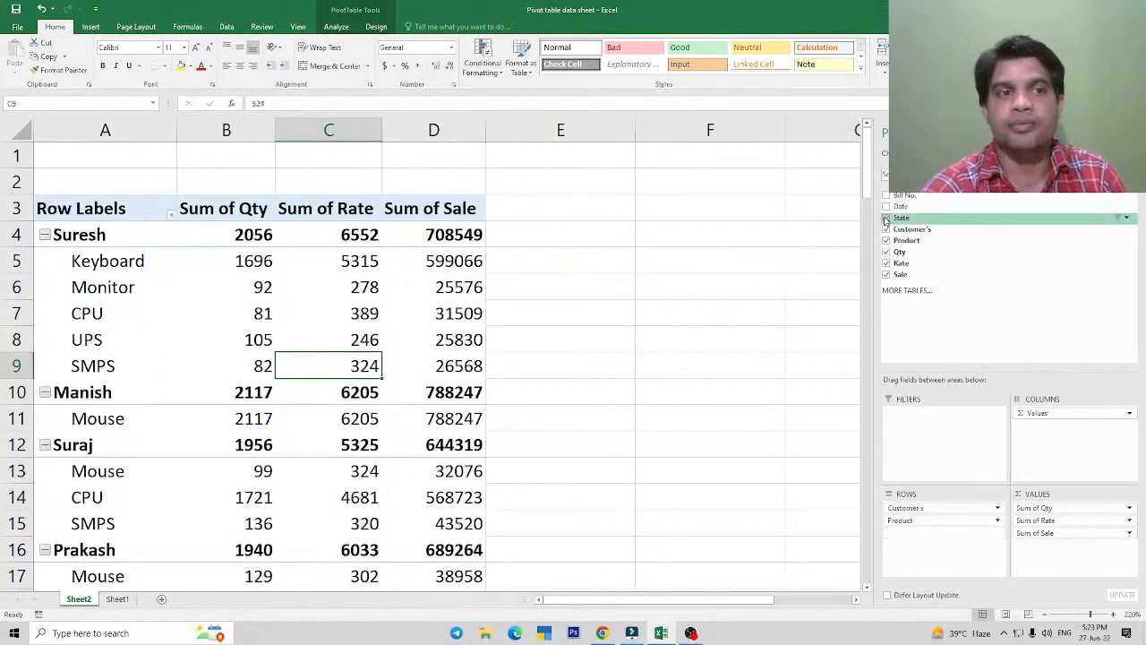
{"action": "left_click", "coordinate": [255, 315]}
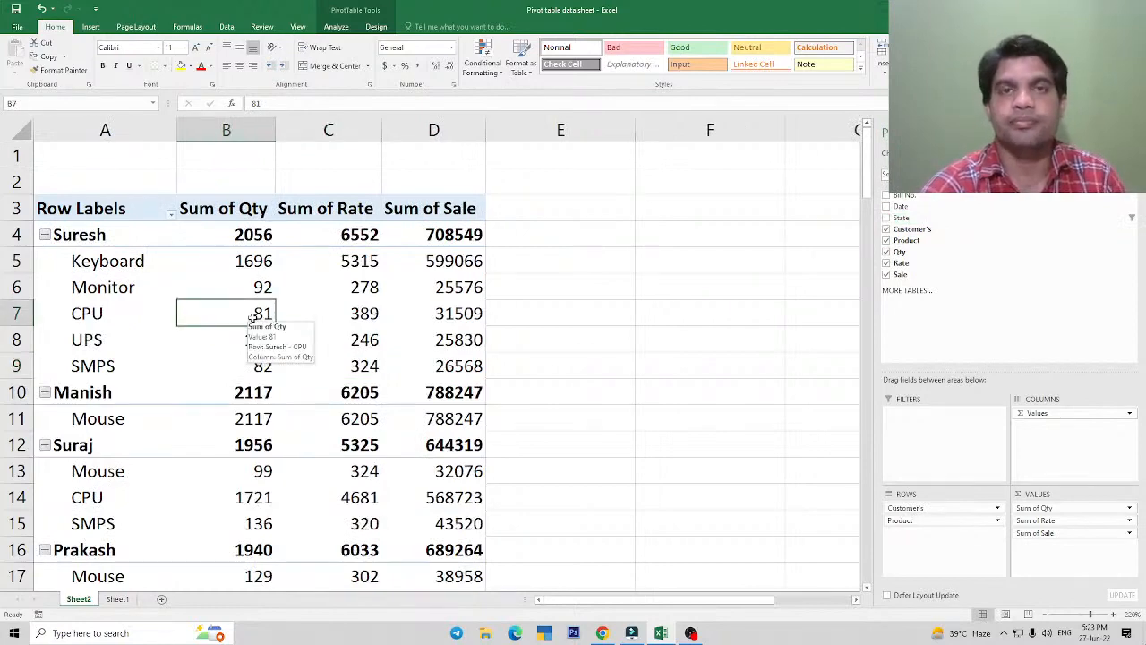
Open the source data on Sheet1 and examine the State column beside the customer entries.
{"action": "left_click", "coordinate": [117, 599]}
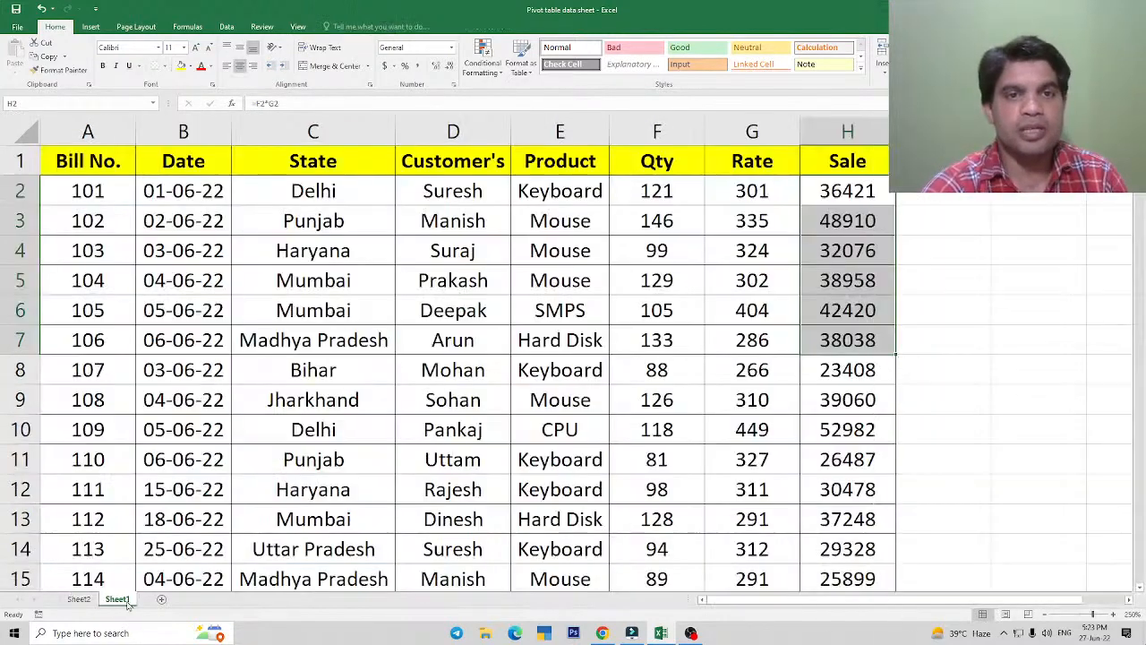
{"action": "left_click", "coordinate": [489, 383]}
{"action": "left_click", "coordinate": [459, 254]}
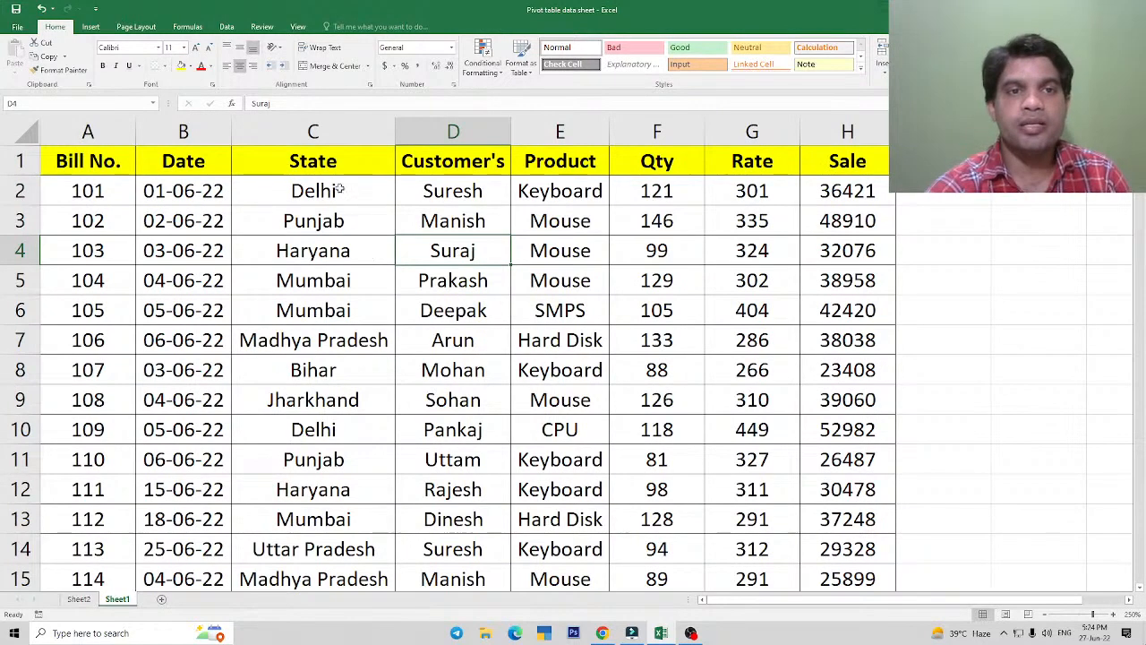
{"action": "left_click_drag", "start_coordinate": [315, 163], "coordinate": [322, 374]}
{"action": "left_click", "coordinate": [468, 402]}
{"action": "left_click", "coordinate": [472, 251]}
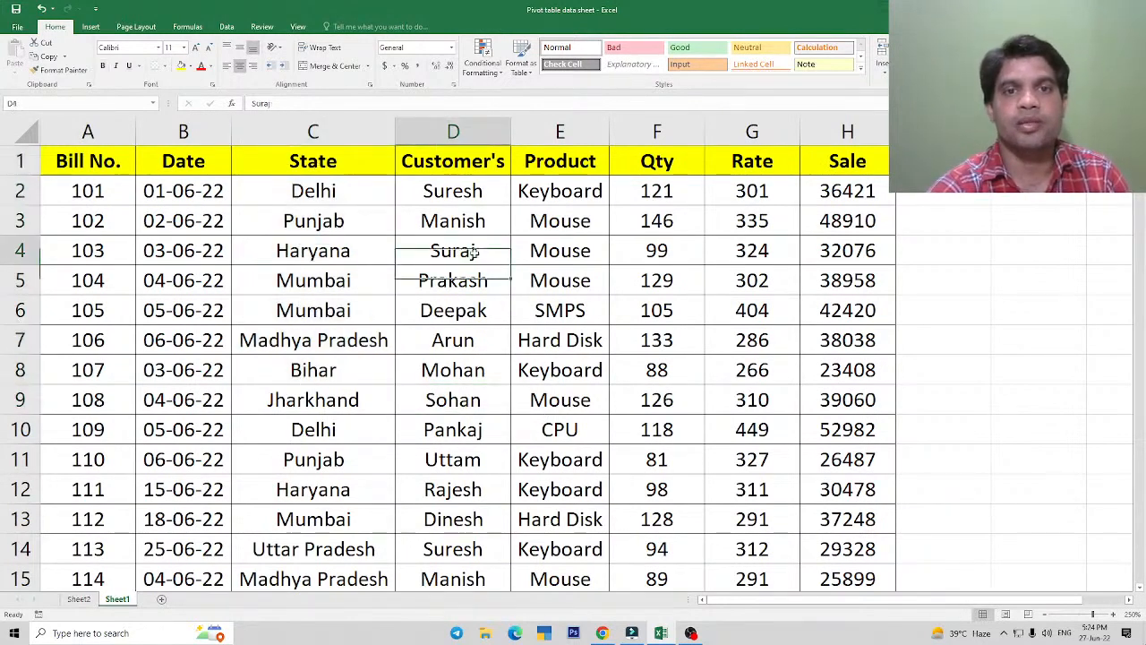
Examine the Customer's, Product and Sale columns of the source data on Sheet1.
{"action": "left_click_drag", "start_coordinate": [462, 158], "coordinate": [441, 428]}
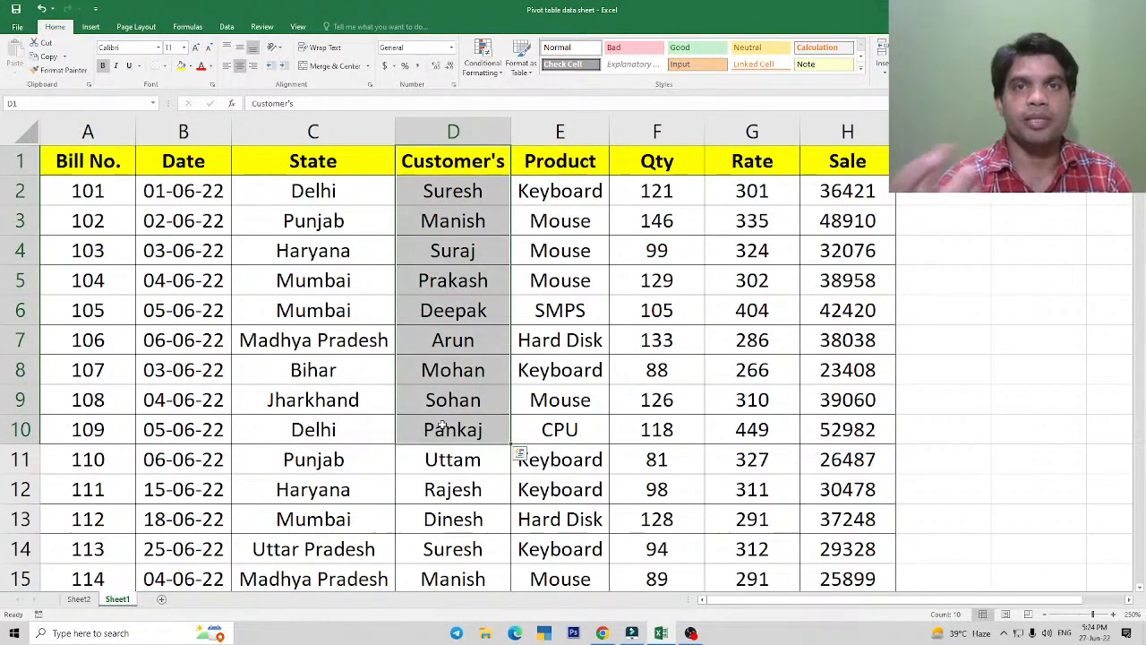
{"action": "left_click", "coordinate": [452, 360]}
{"action": "left_click", "coordinate": [472, 480]}
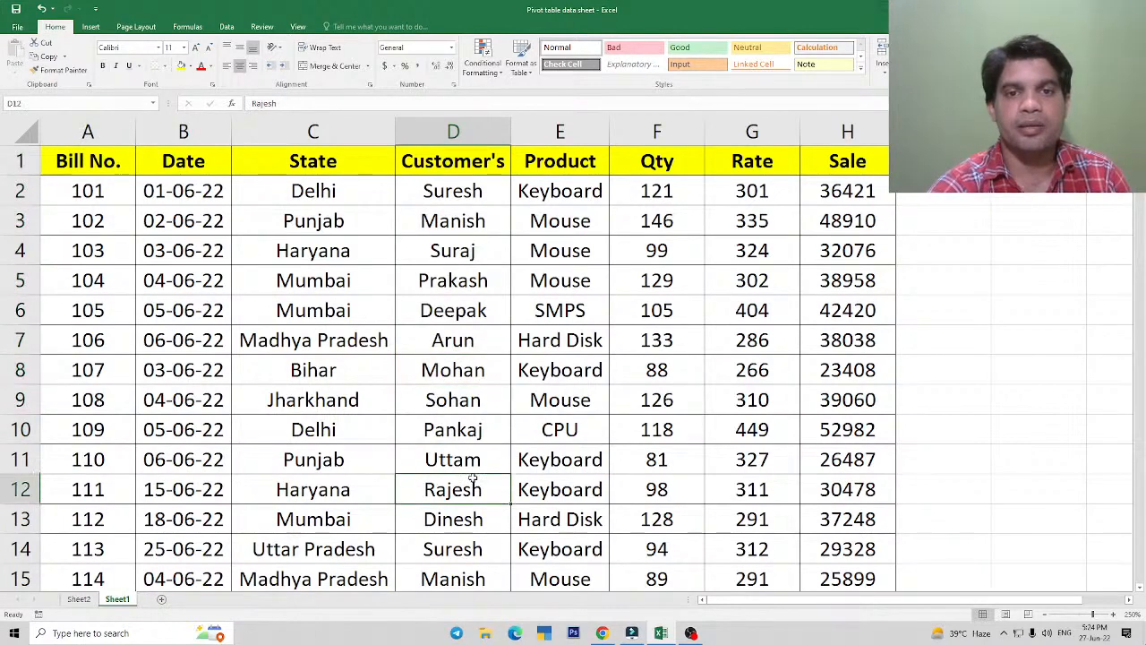
{"action": "left_click", "coordinate": [470, 320]}
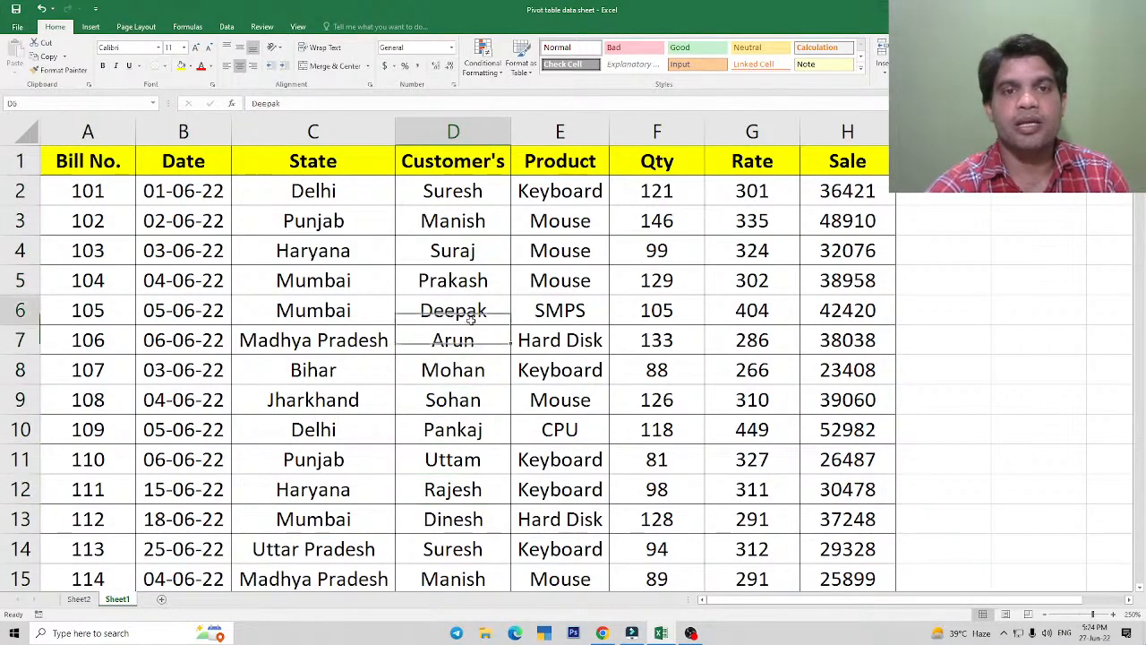
{"action": "left_click", "coordinate": [457, 195]}
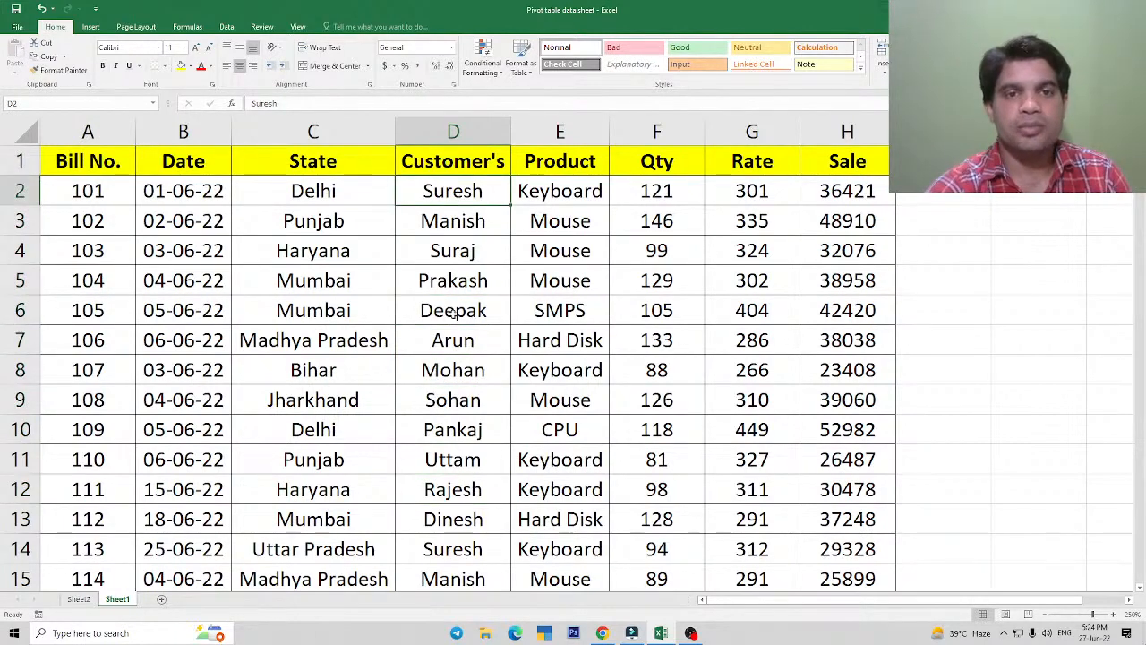
{"action": "left_click", "coordinate": [499, 280]}
{"action": "left_click", "coordinate": [448, 374]}
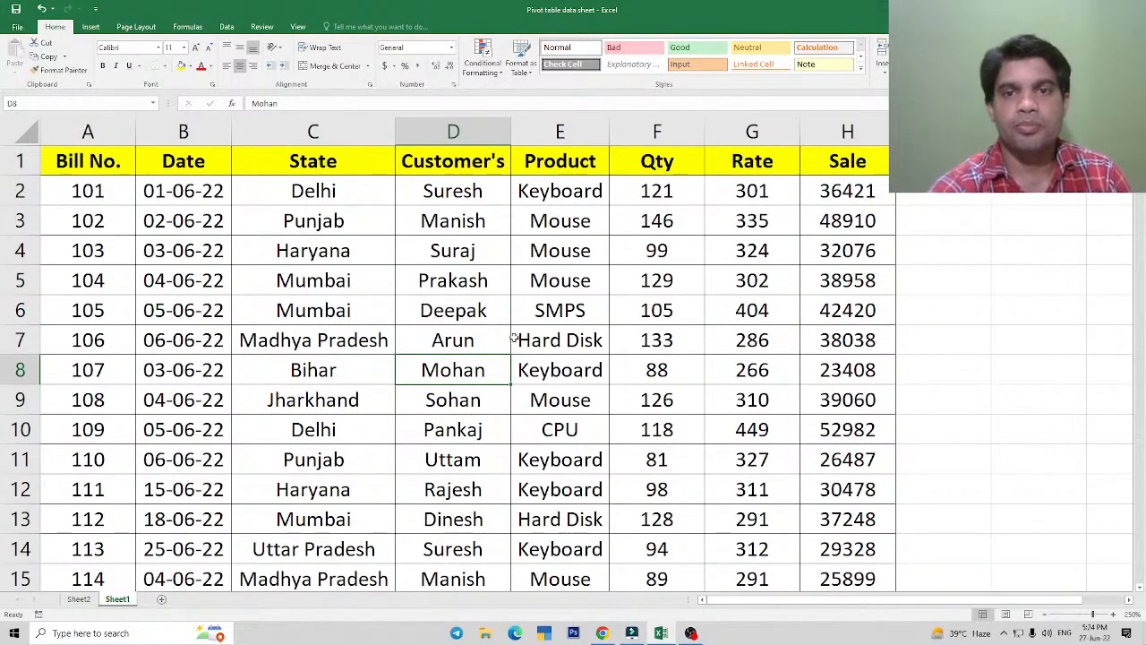
{"action": "left_click_drag", "start_coordinate": [564, 195], "coordinate": [574, 450]}
{"action": "left_click_drag", "start_coordinate": [844, 213], "coordinate": [855, 391]}
{"action": "left_click", "coordinate": [562, 318]}
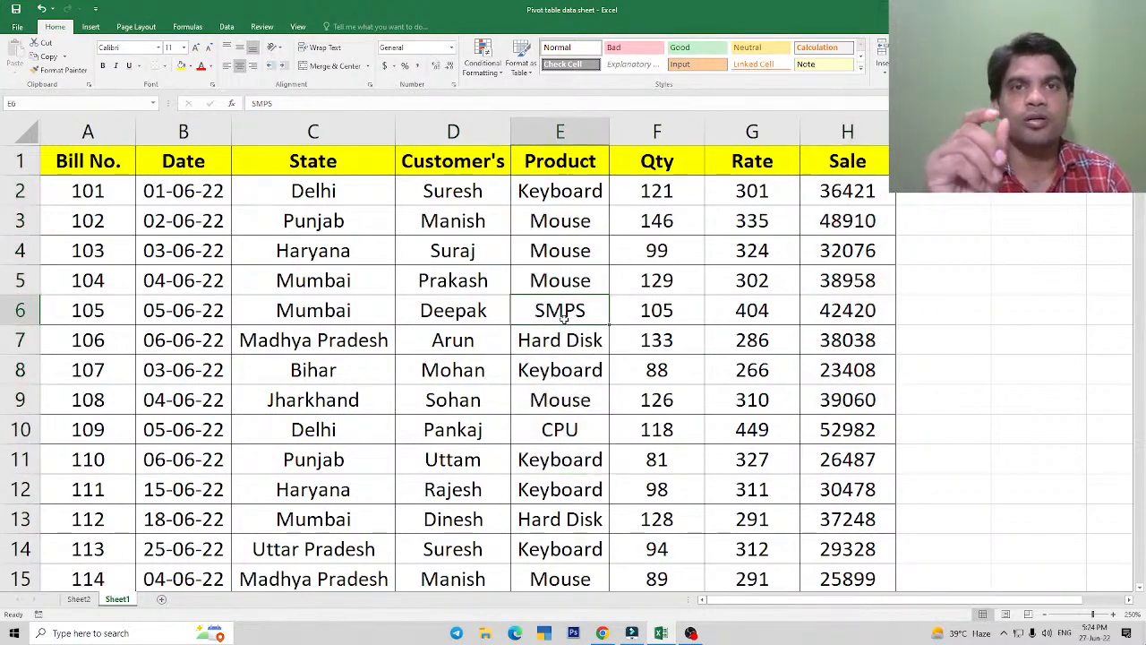
Return to Sheet2, move the Customer's field from Rows to Filters and review the product rows.
{"action": "left_click", "coordinate": [79, 598]}
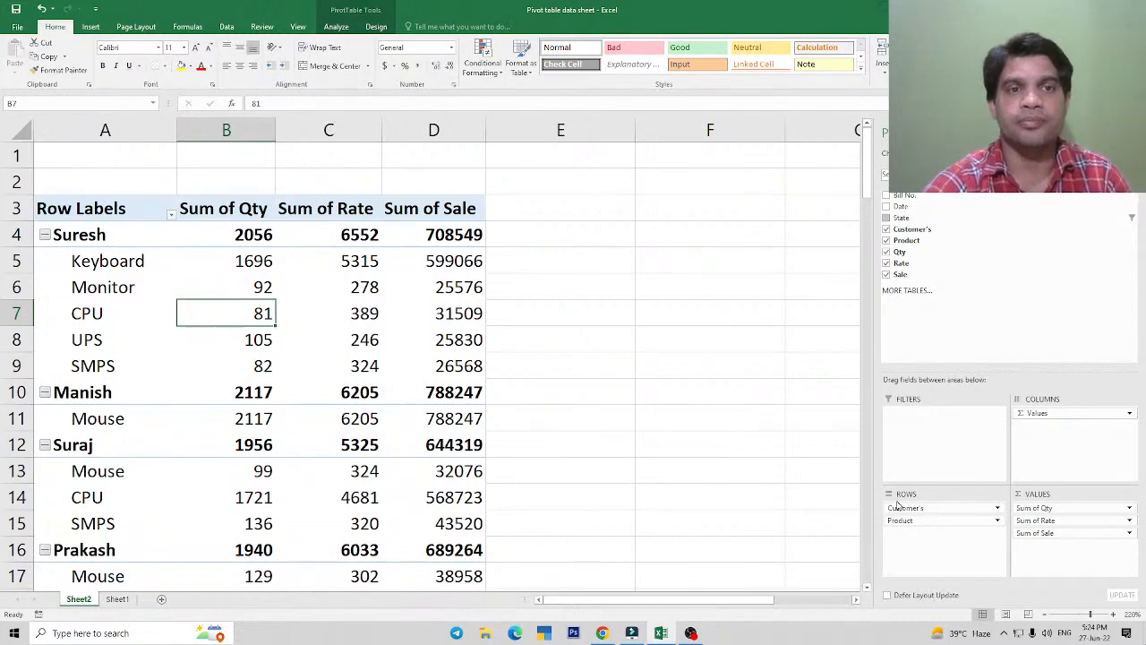
{"action": "left_click_drag", "start_coordinate": [909, 508], "coordinate": [930, 427]}
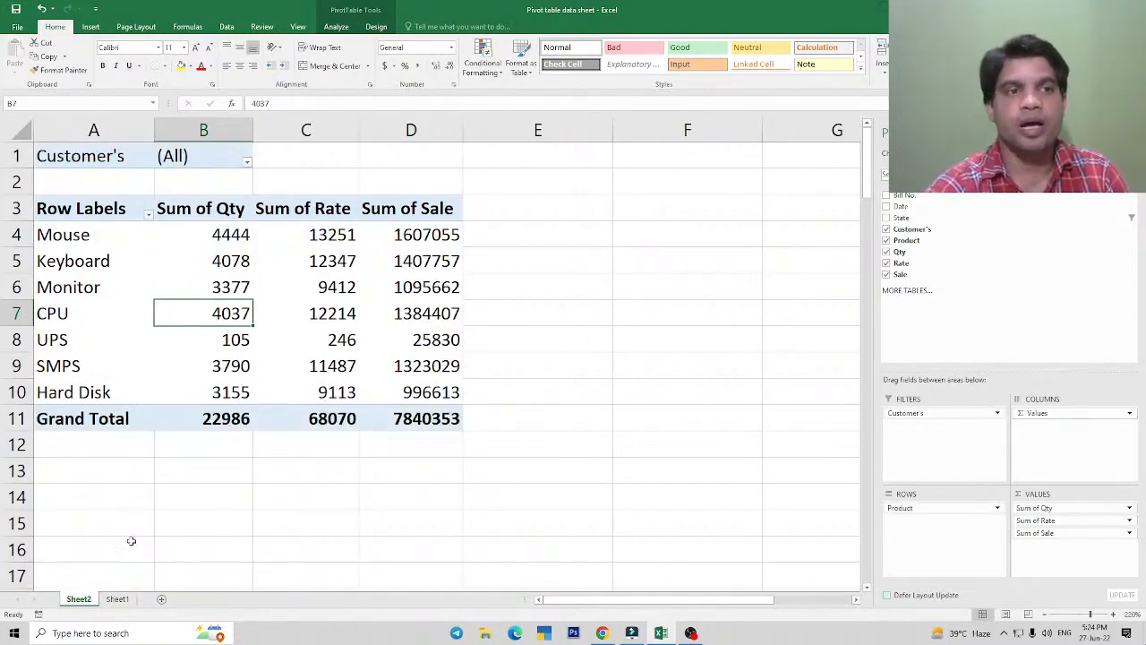
{"action": "left_click_drag", "start_coordinate": [72, 231], "coordinate": [83, 385]}
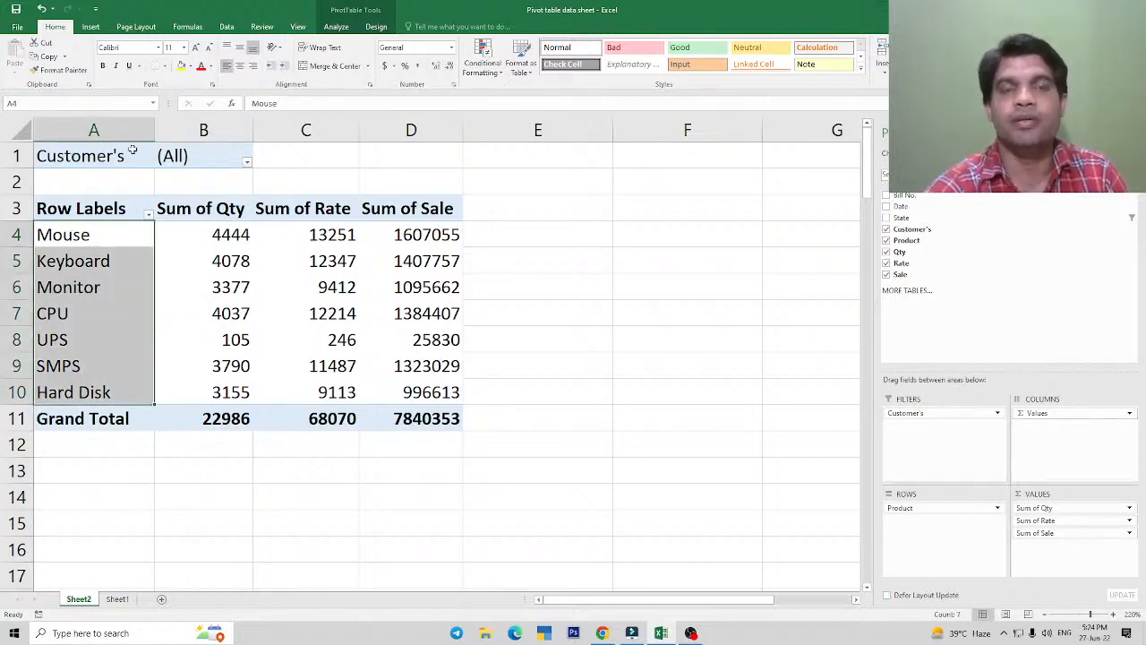
{"action": "left_click", "coordinate": [238, 262]}
Filter the PivotTable by Customer's to include only the first, fourth and seventh listed customers, using multiple-item selection.
{"action": "left_click", "coordinate": [248, 165]}
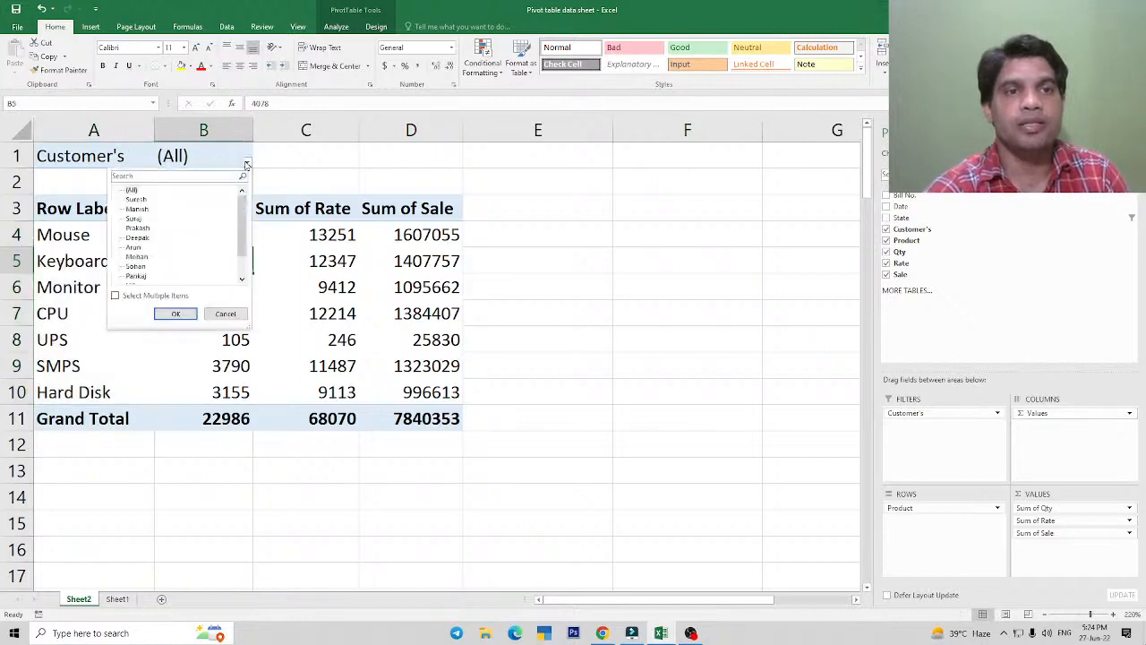
{"action": "left_click", "coordinate": [138, 297]}
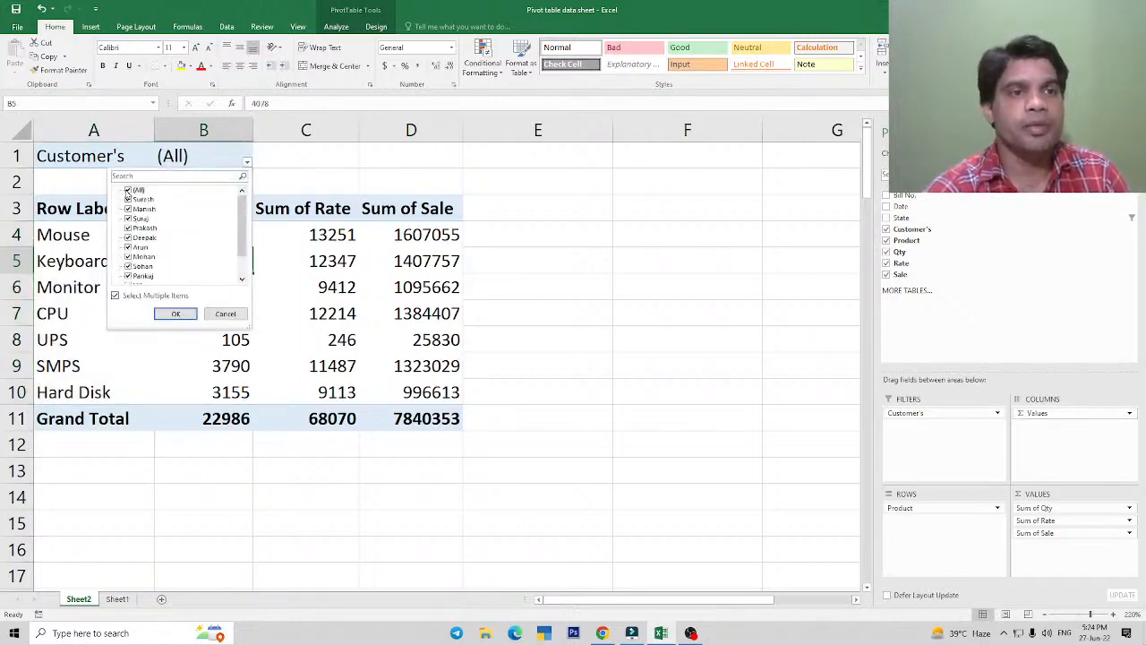
{"action": "left_click", "coordinate": [127, 191]}
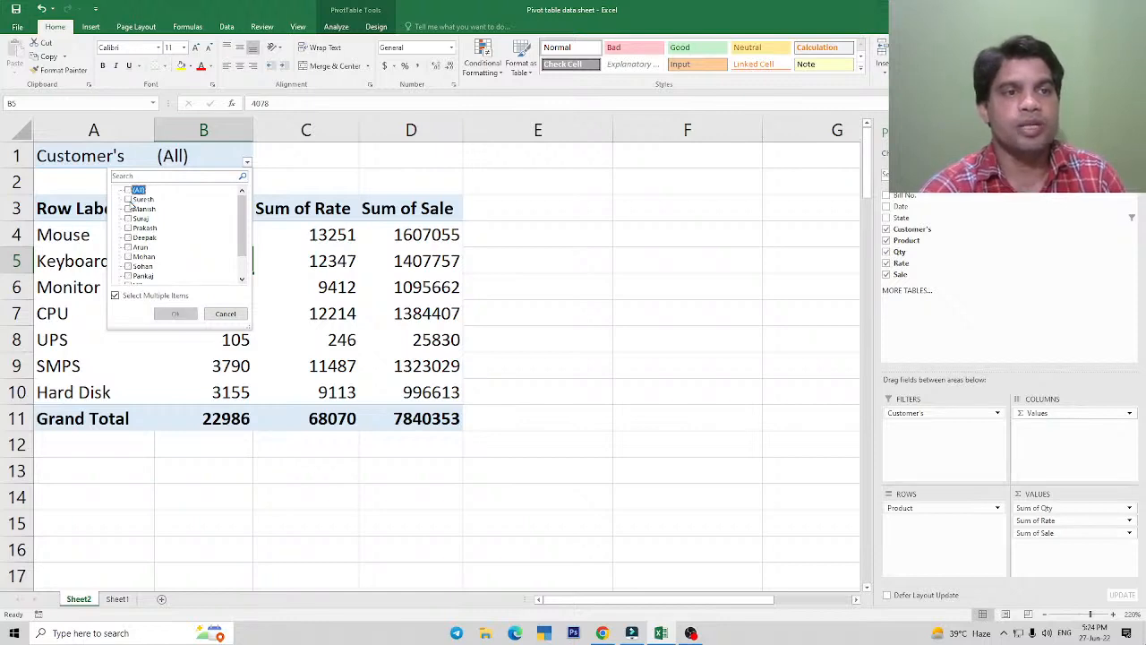
{"action": "left_click", "coordinate": [128, 199]}
{"action": "left_click", "coordinate": [128, 228]}
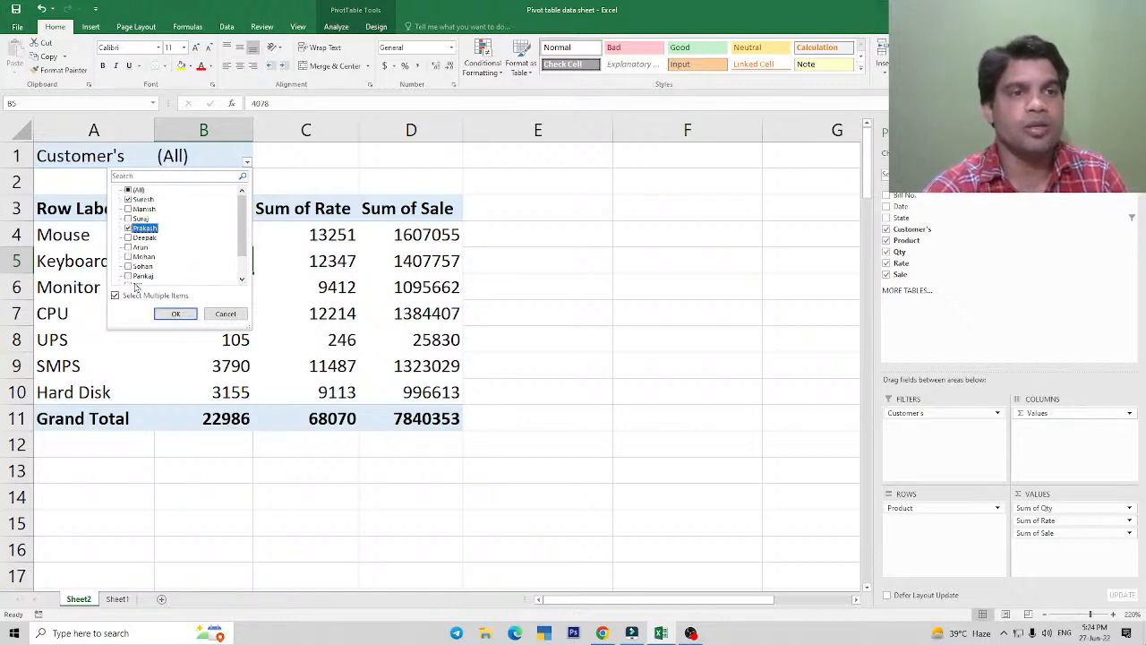
{"action": "left_click", "coordinate": [128, 247]}
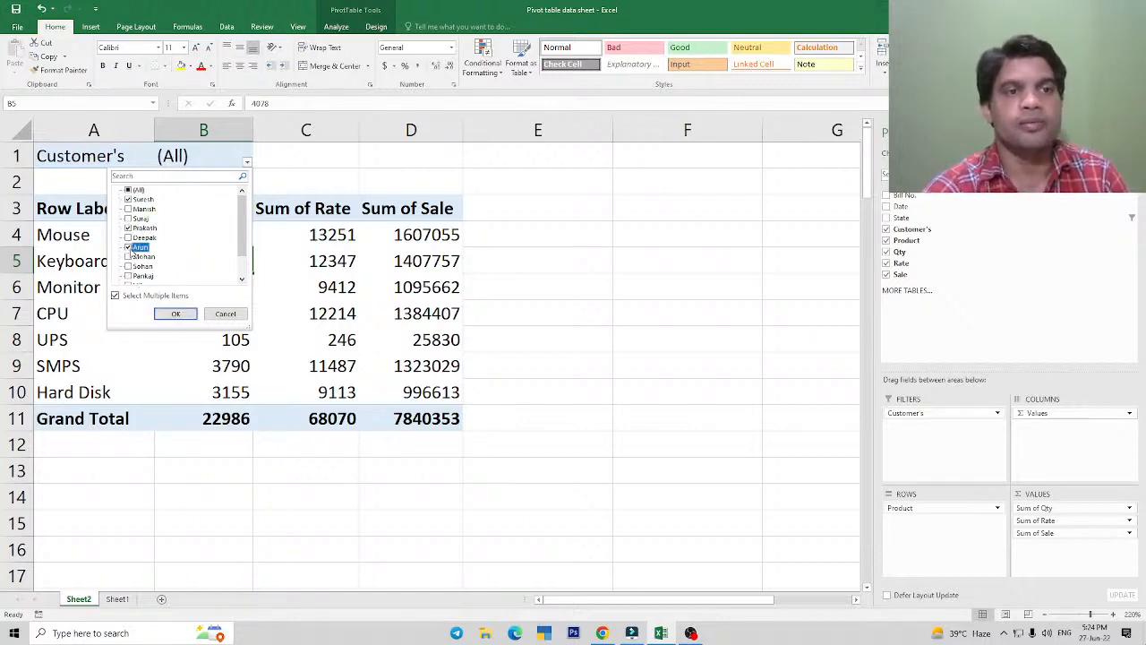
{"action": "left_click", "coordinate": [128, 247]}
{"action": "left_click", "coordinate": [128, 257]}
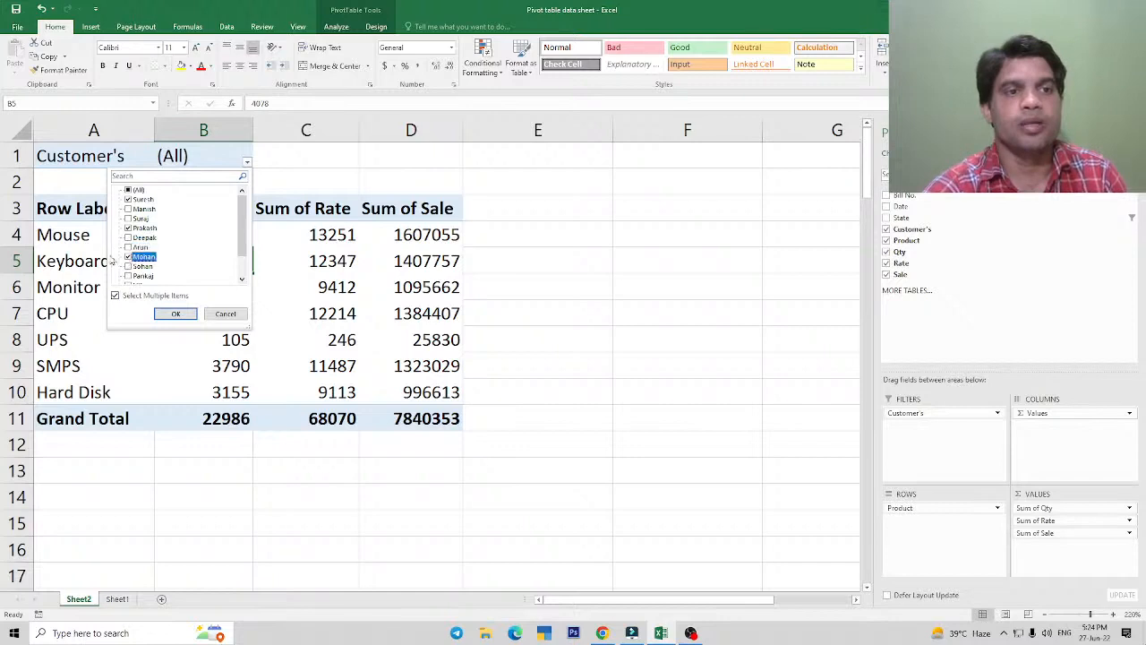
{"action": "left_click", "coordinate": [177, 314]}
Move the Customer's field from Filters to Rows above Product to group the products by the filtered customers.
{"action": "left_click", "coordinate": [134, 347]}
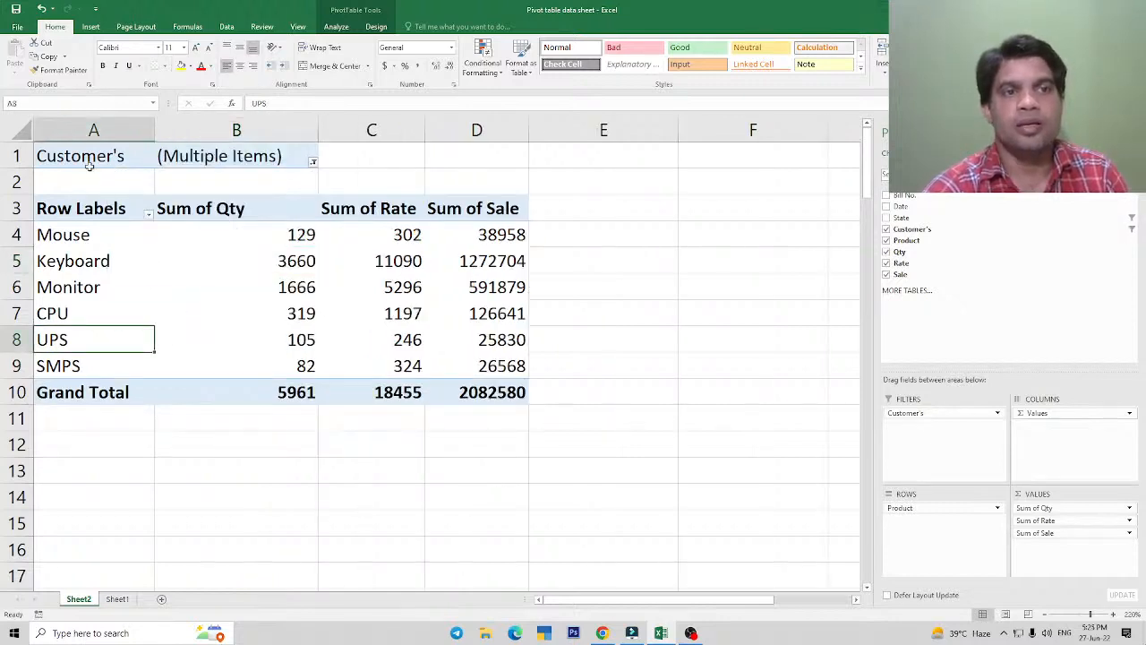
{"action": "left_click_drag", "start_coordinate": [909, 413], "coordinate": [918, 515]}
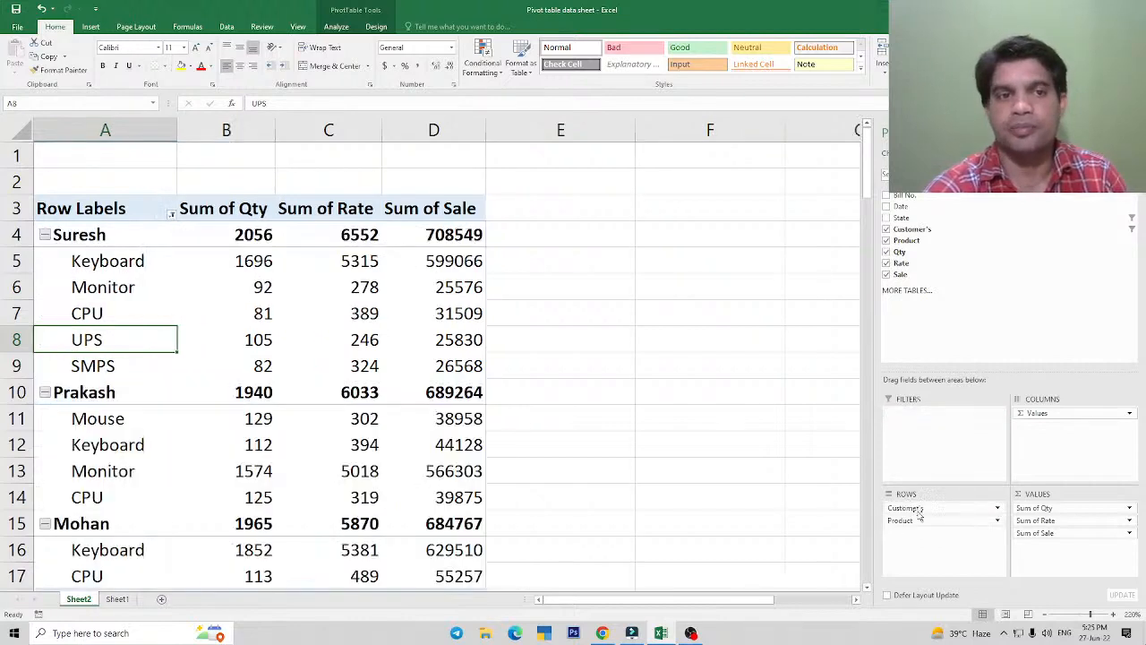
{"action": "left_click", "coordinate": [305, 309]}
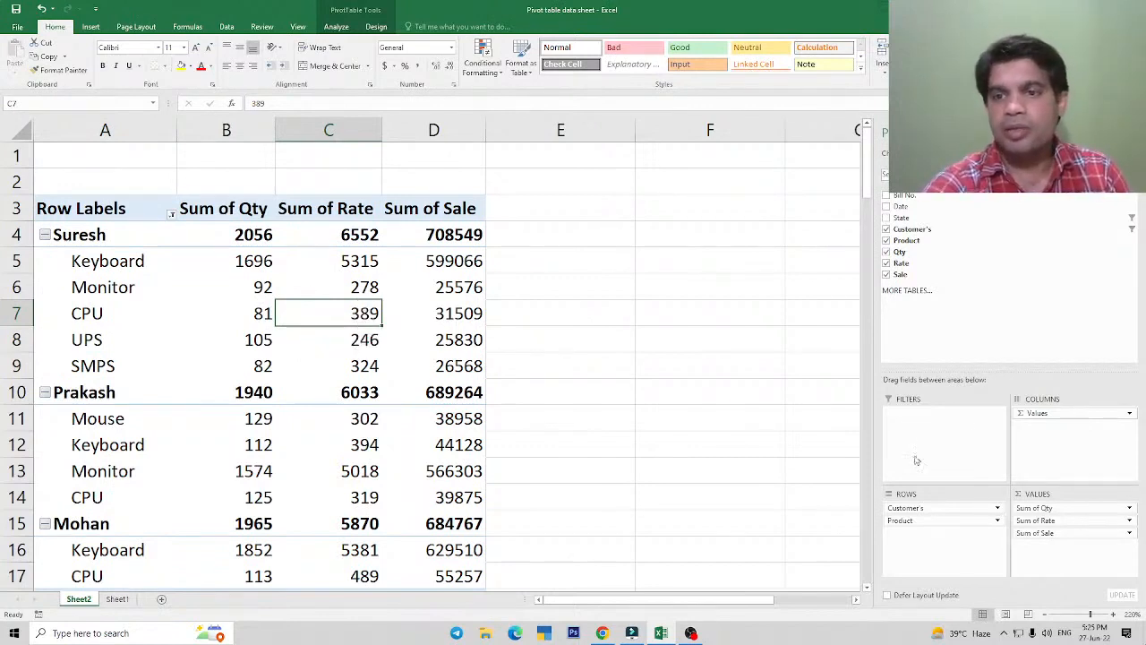
Move the Customer's field back to Filters and exclude the first listed customer, keeping the fourth and seventh.
{"action": "left_click_drag", "start_coordinate": [891, 508], "coordinate": [907, 432]}
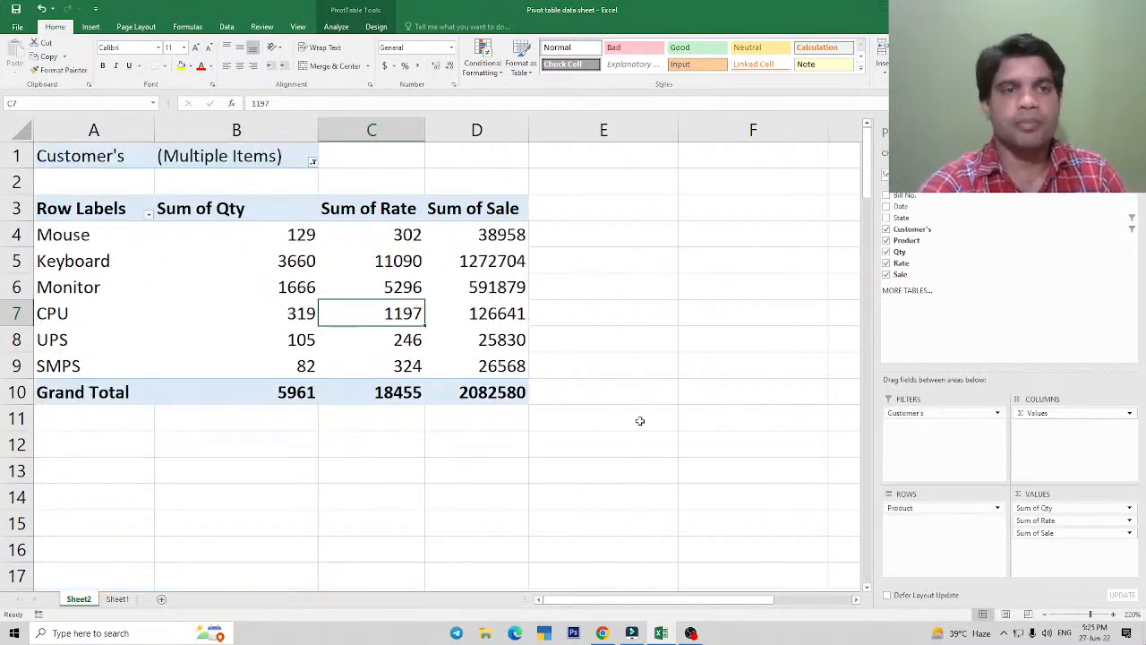
{"action": "left_click", "coordinate": [313, 164]}
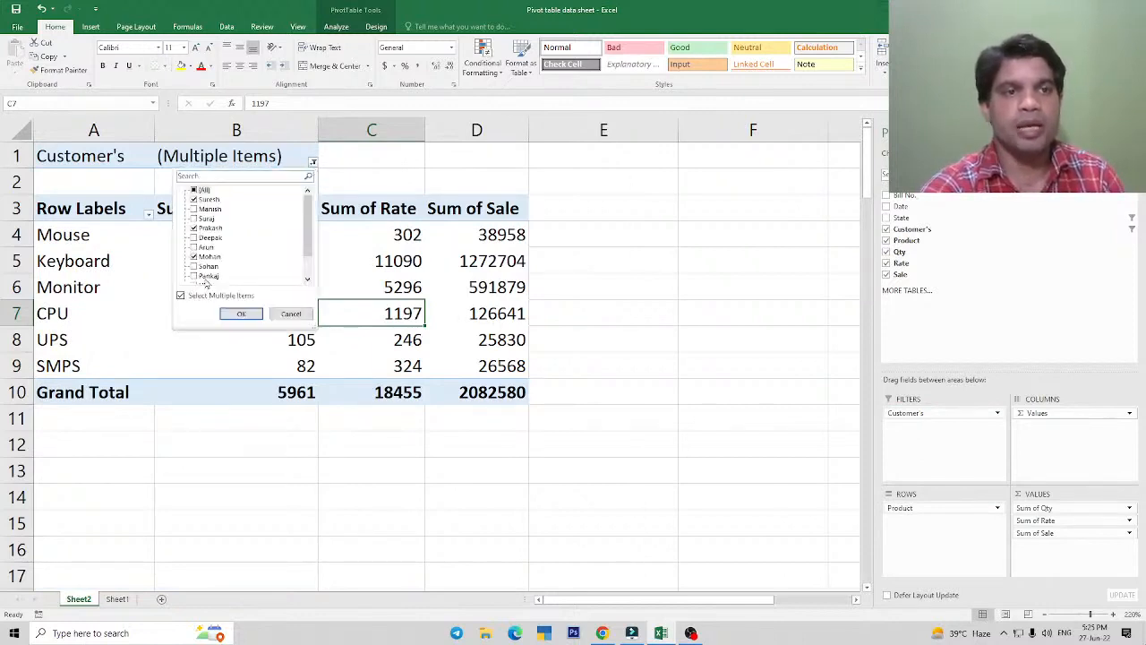
{"action": "left_click", "coordinate": [235, 315]}
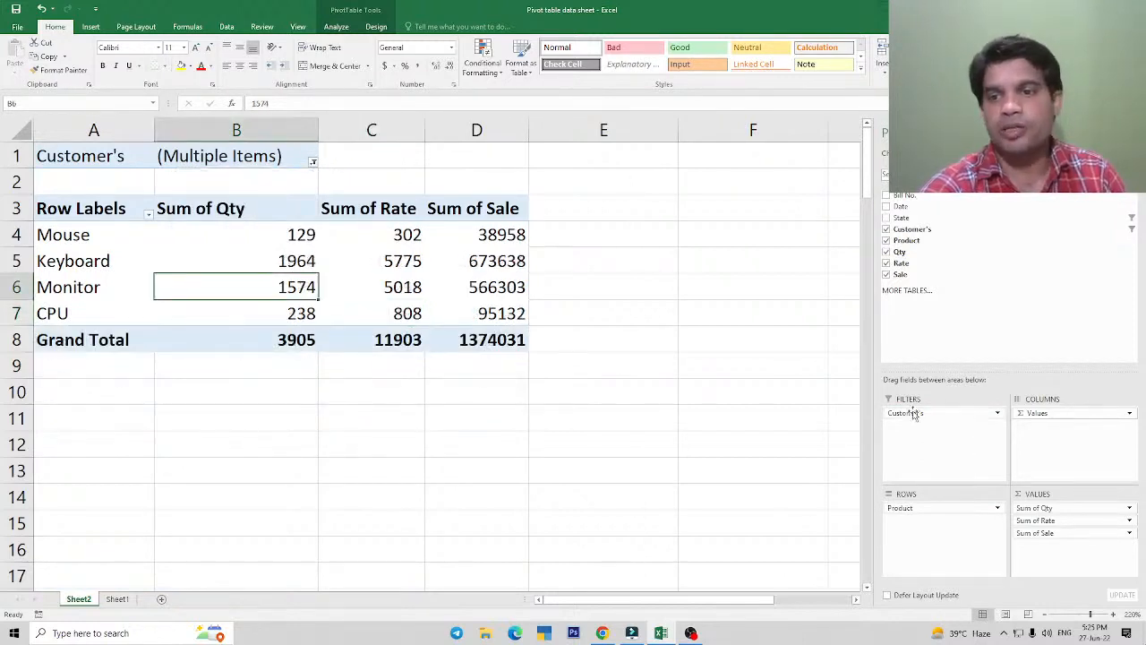
Place the Customer's field in Rows above Product and review each remaining customer's products, quantities, rates and sales.
{"action": "left_click_drag", "start_coordinate": [914, 413], "coordinate": [912, 504]}
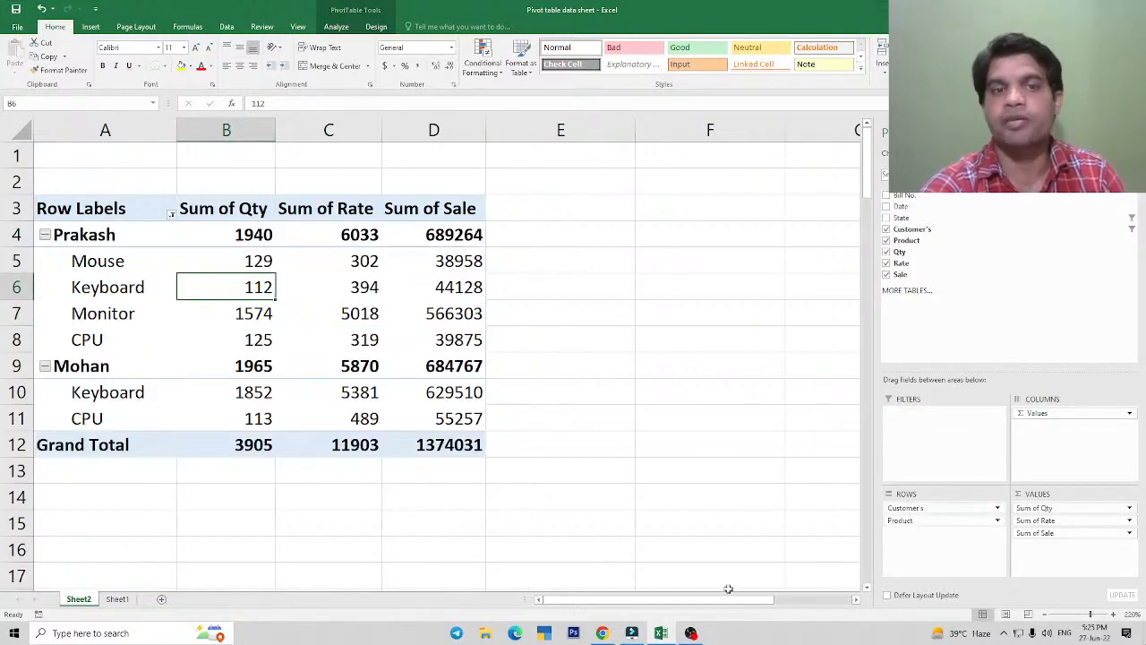
{"action": "left_click", "coordinate": [274, 312]}
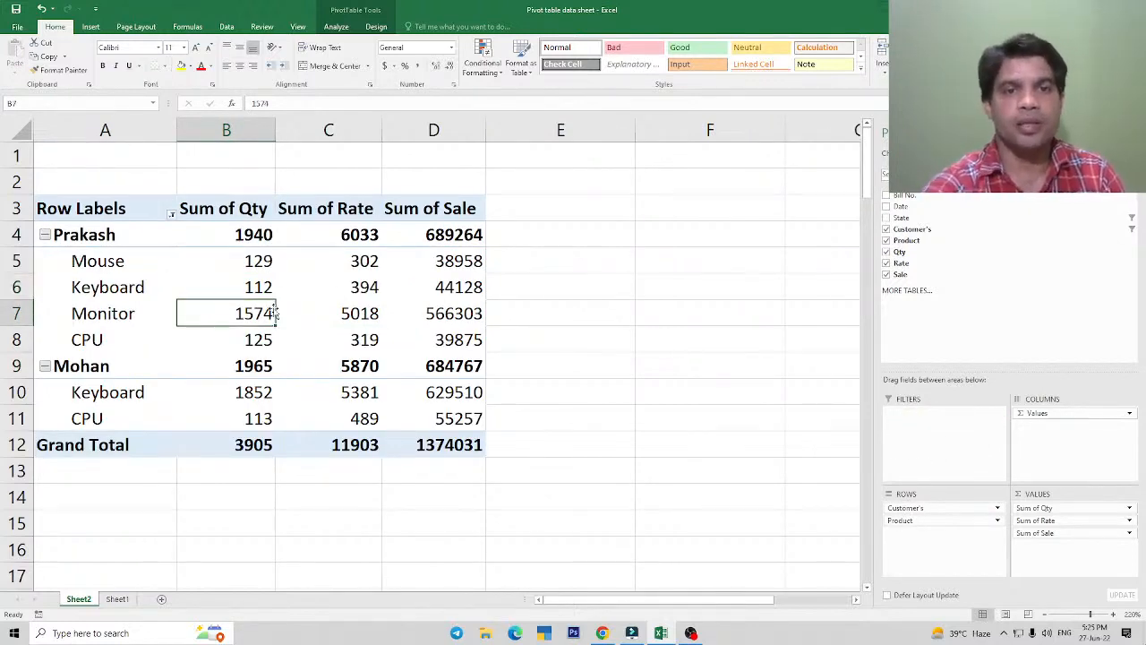
{"action": "left_click", "coordinate": [367, 314]}
{"action": "left_click", "coordinate": [366, 289]}
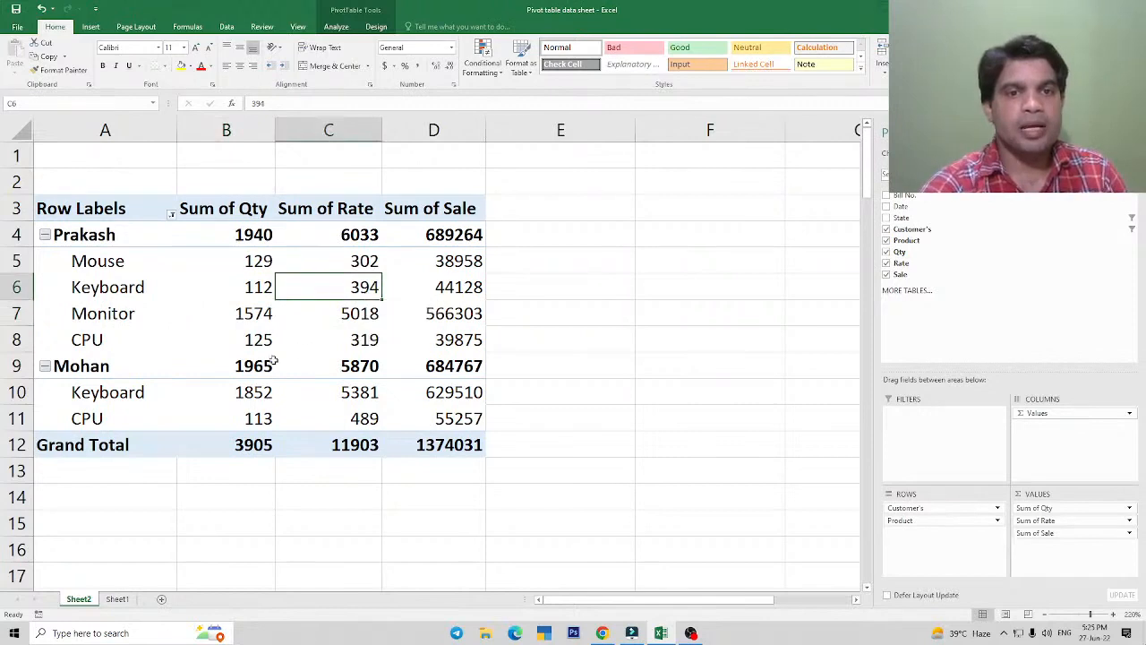
{"action": "left_click", "coordinate": [132, 241]}
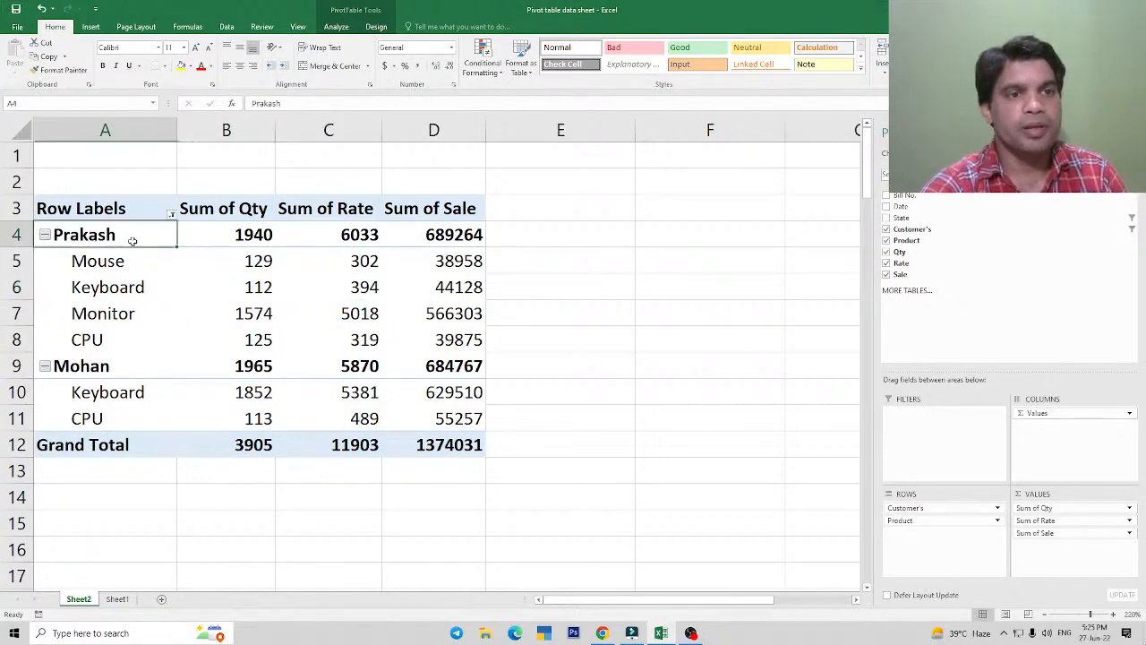
{"action": "left_click", "coordinate": [117, 368]}
{"action": "left_click_drag", "start_coordinate": [87, 261], "coordinate": [100, 340]}
{"action": "left_click_drag", "start_coordinate": [249, 260], "coordinate": [255, 342]}
{"action": "left_click_drag", "start_coordinate": [381, 265], "coordinate": [385, 342]}
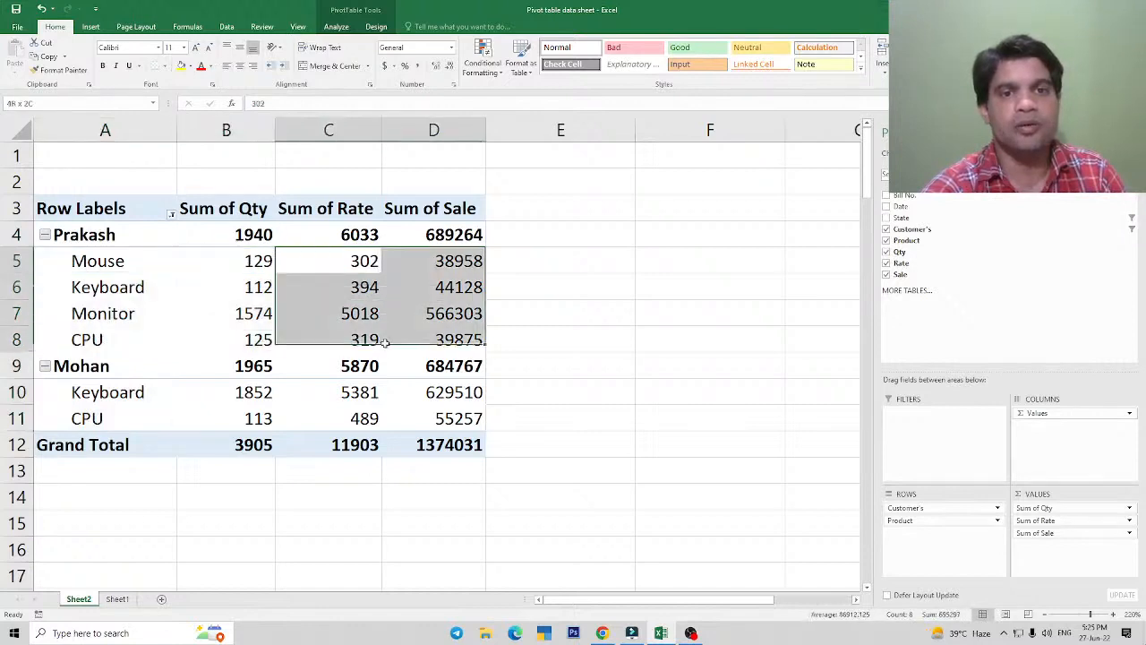
{"action": "left_click_drag", "start_coordinate": [452, 261], "coordinate": [450, 341]}
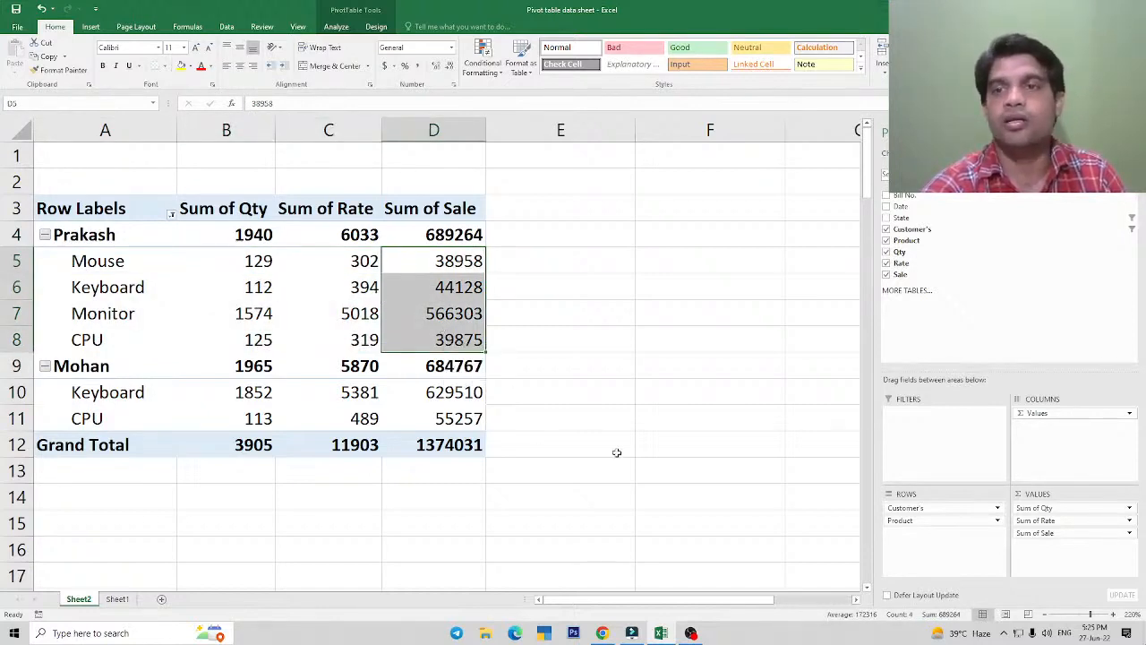
Remove the Qty and Rate fields from the PivotTable, keeping only Sum of Sale, and review the sale figures.
{"action": "left_click", "coordinate": [886, 251]}
{"action": "left_click", "coordinate": [886, 263]}
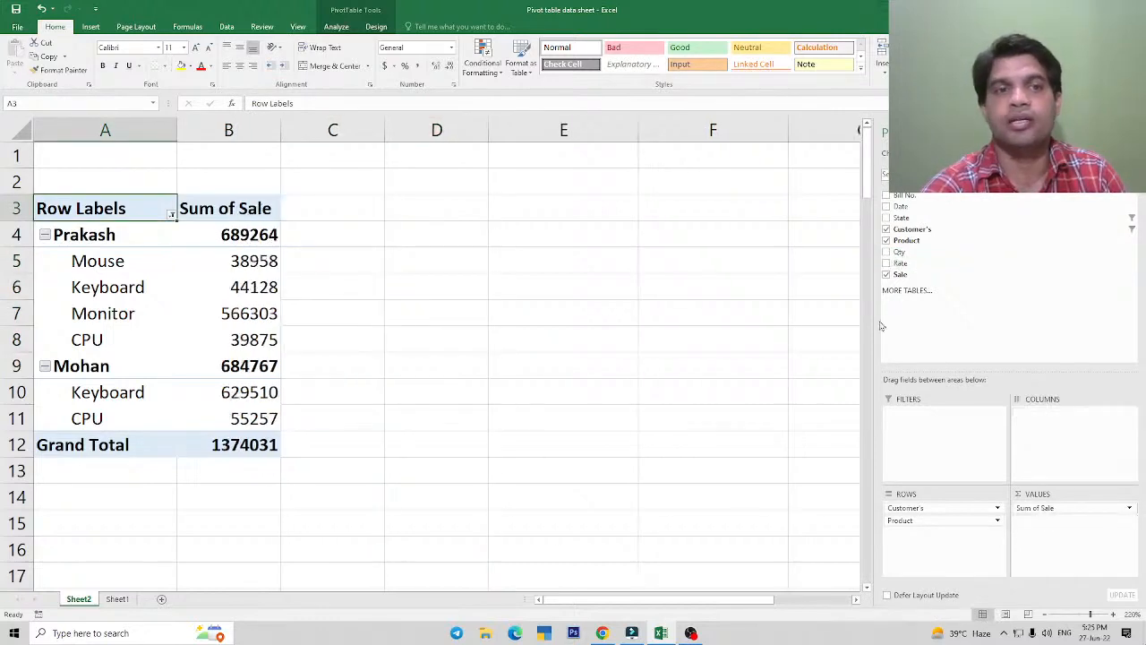
{"action": "left_click", "coordinate": [249, 284]}
{"action": "left_click", "coordinate": [257, 340]}
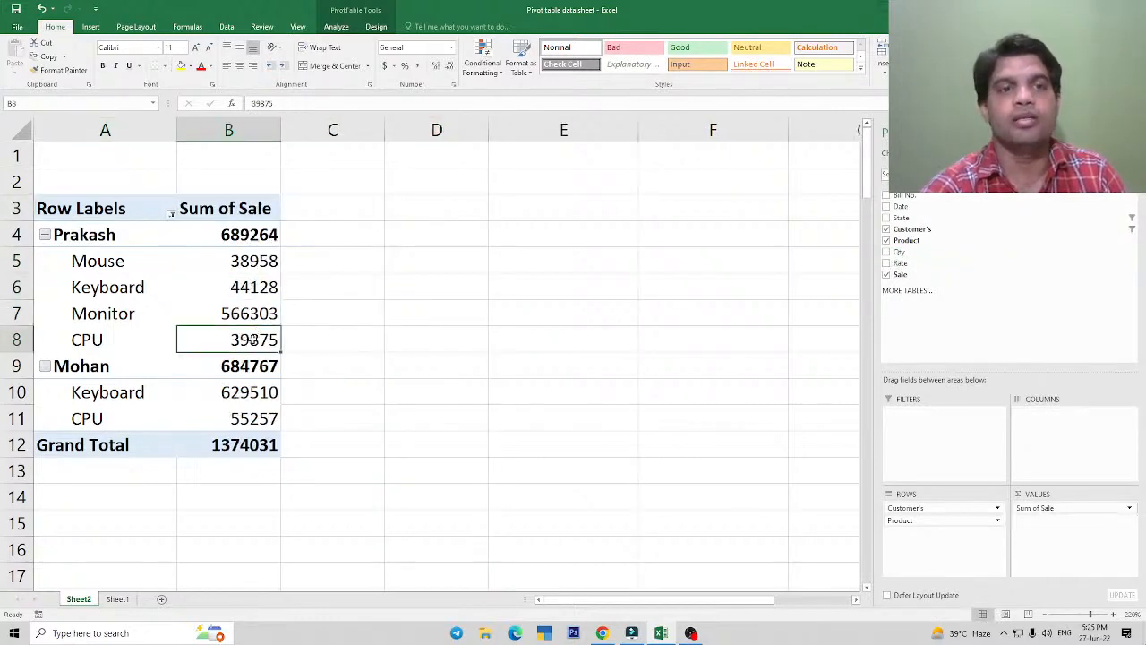
Review the sale figures of the individual products listed under the first customer.
{"action": "left_click", "coordinate": [255, 294]}
{"action": "left_click", "coordinate": [252, 260]}
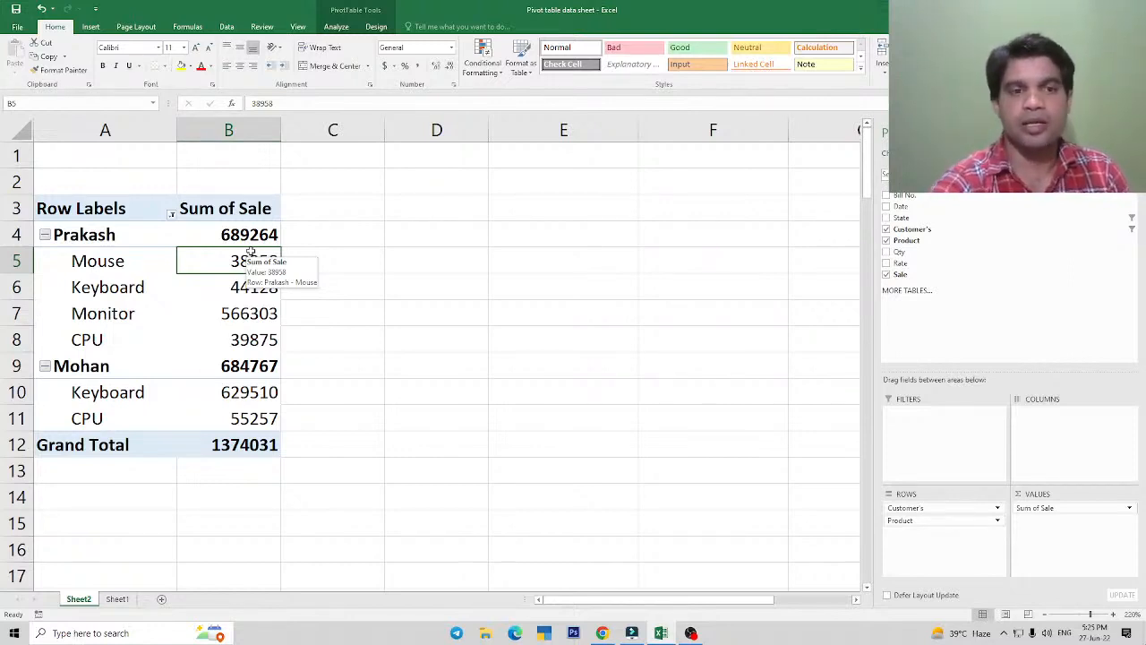
{"action": "left_click", "coordinate": [215, 332]}
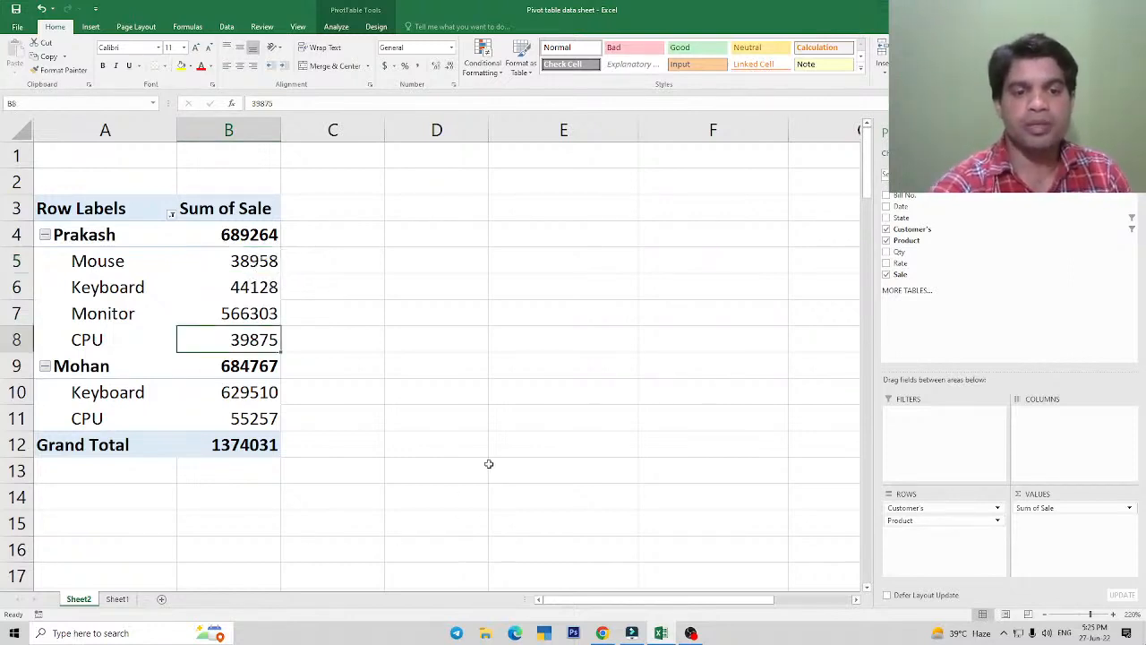
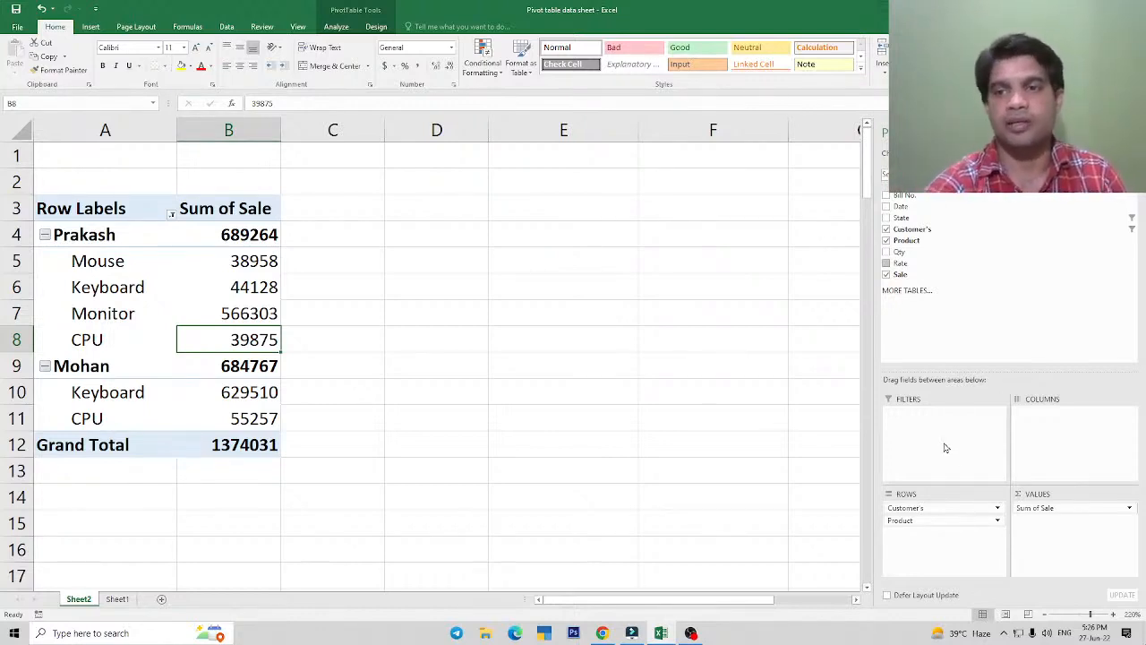
{"action": "left_click", "coordinate": [244, 288]}
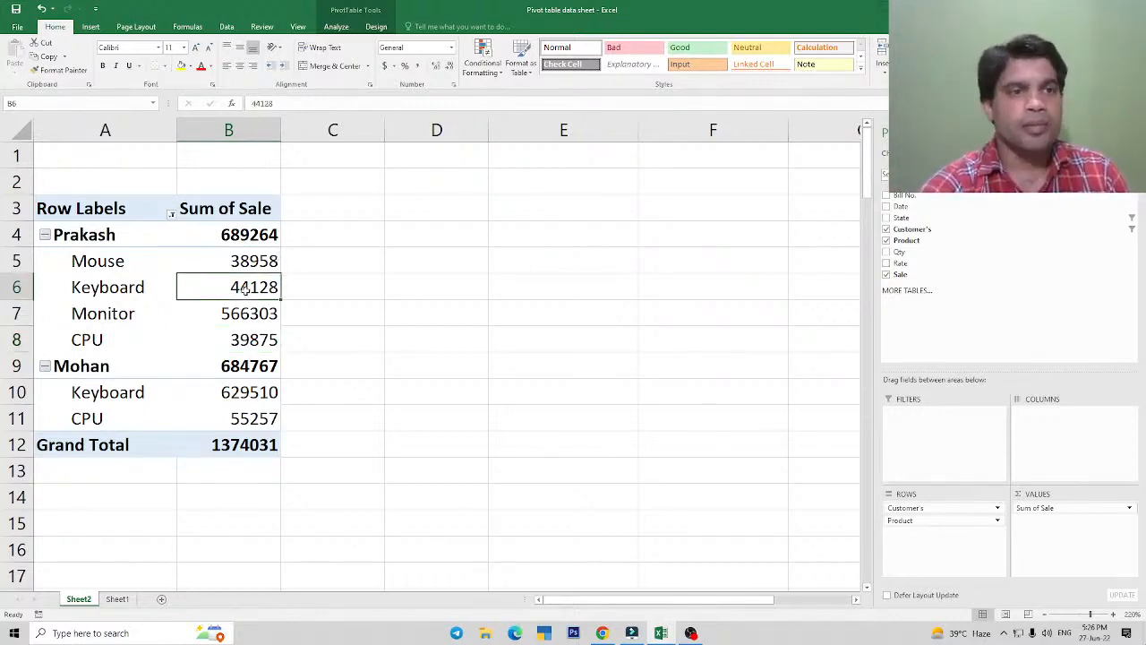
{"action": "left_click", "coordinate": [254, 260]}
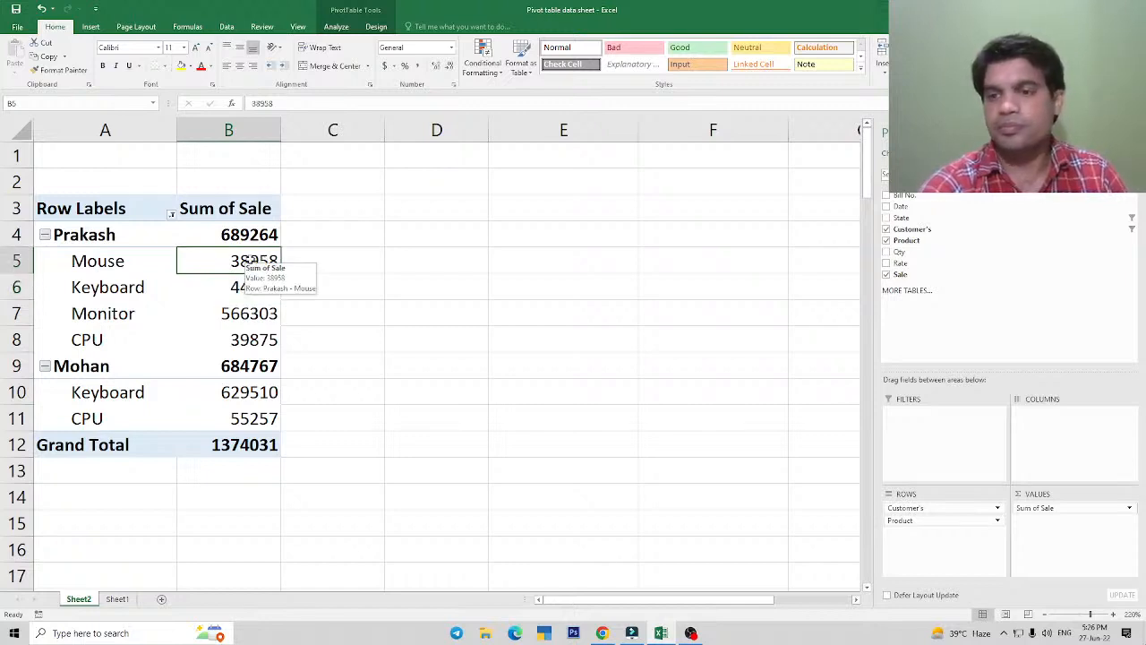
{"action": "left_click", "coordinate": [193, 308]}
{"action": "left_click", "coordinate": [83, 265]}
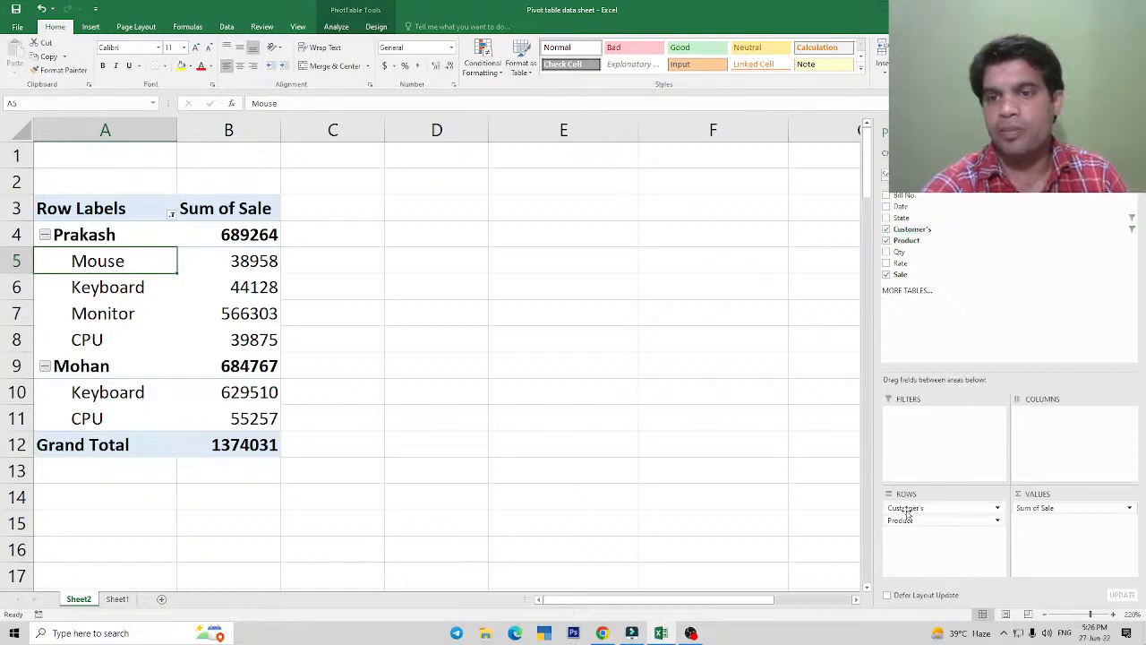
Move the Customer's field to Filters to include all customers, and remove the field from the PivotTable.
{"action": "left_click_drag", "start_coordinate": [906, 508], "coordinate": [926, 428]}
{"action": "left_click", "coordinate": [308, 162]}
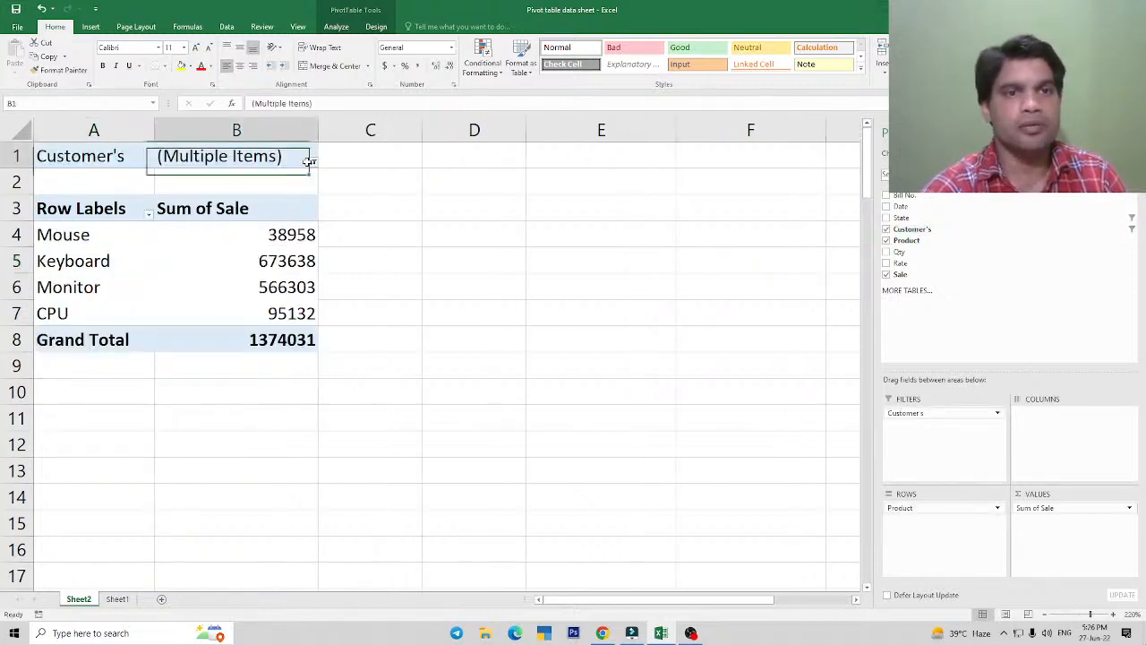
{"action": "left_click", "coordinate": [312, 162]}
{"action": "left_click", "coordinate": [197, 191]}
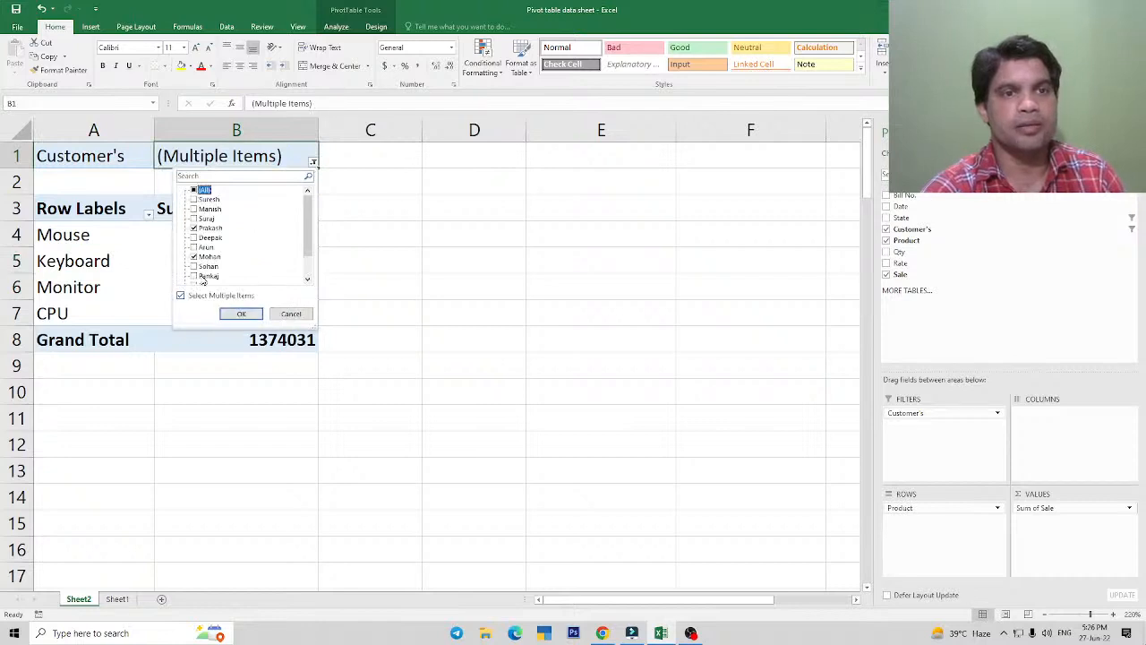
{"action": "left_click", "coordinate": [241, 314]}
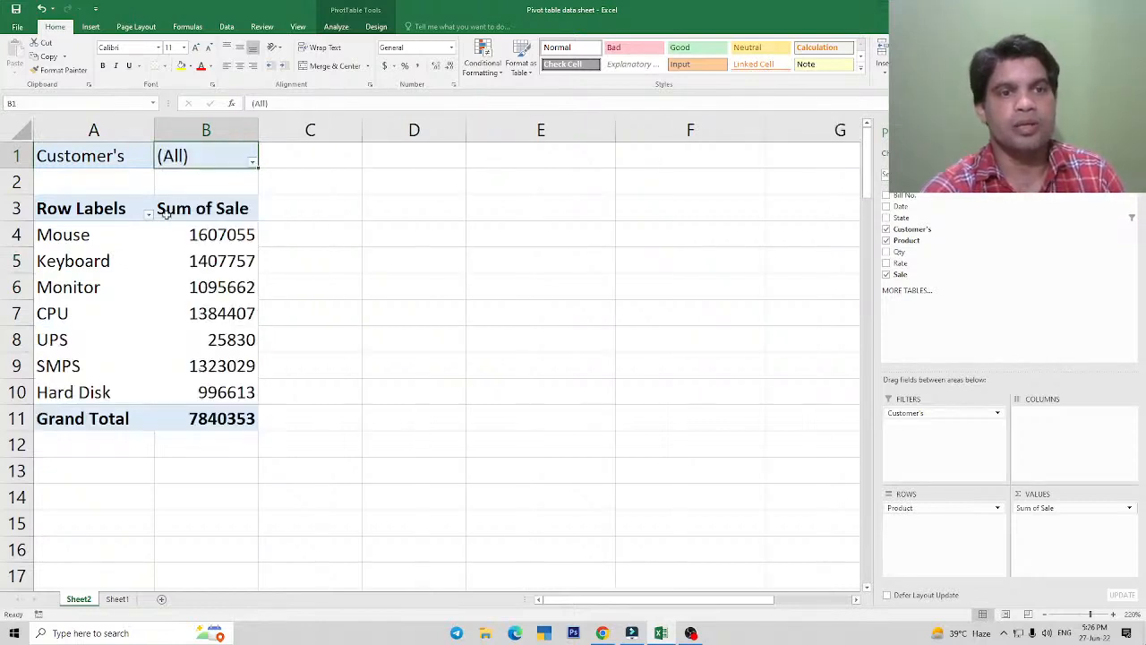
{"action": "left_click", "coordinate": [887, 229]}
Examine the full product list with each product's sale figure and compare them with the grand total.
{"action": "key", "text": "Right"}
{"action": "key", "text": "Down"}
{"action": "key", "text": "Down"}
{"action": "key", "text": "Down"}
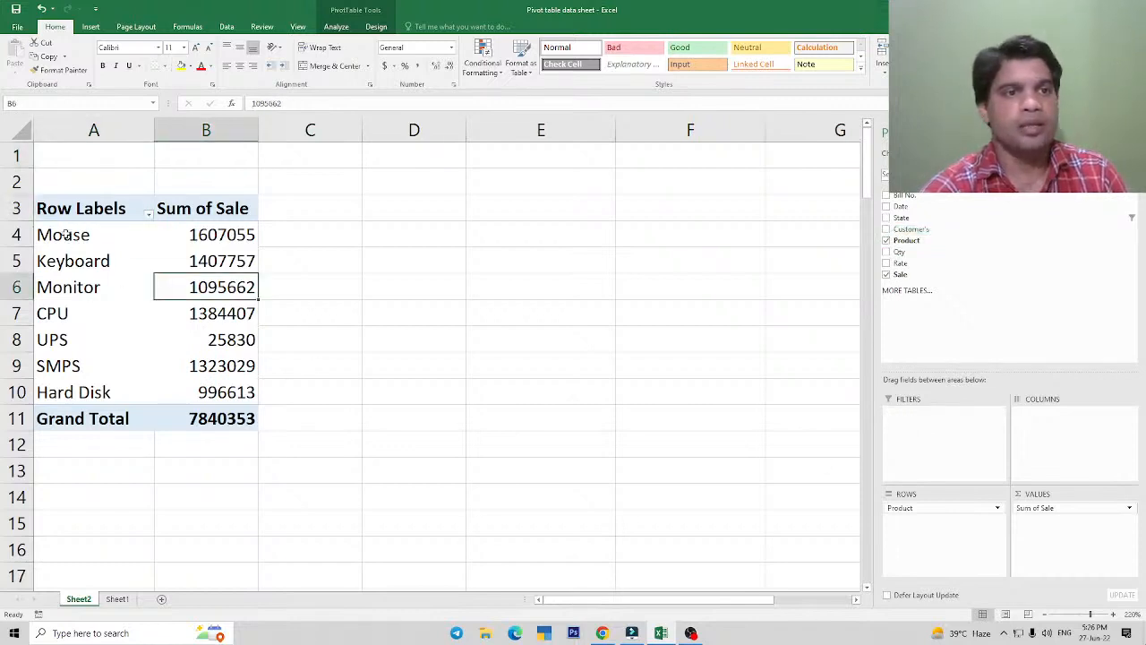
{"action": "left_click_drag", "start_coordinate": [65, 234], "coordinate": [86, 387]}
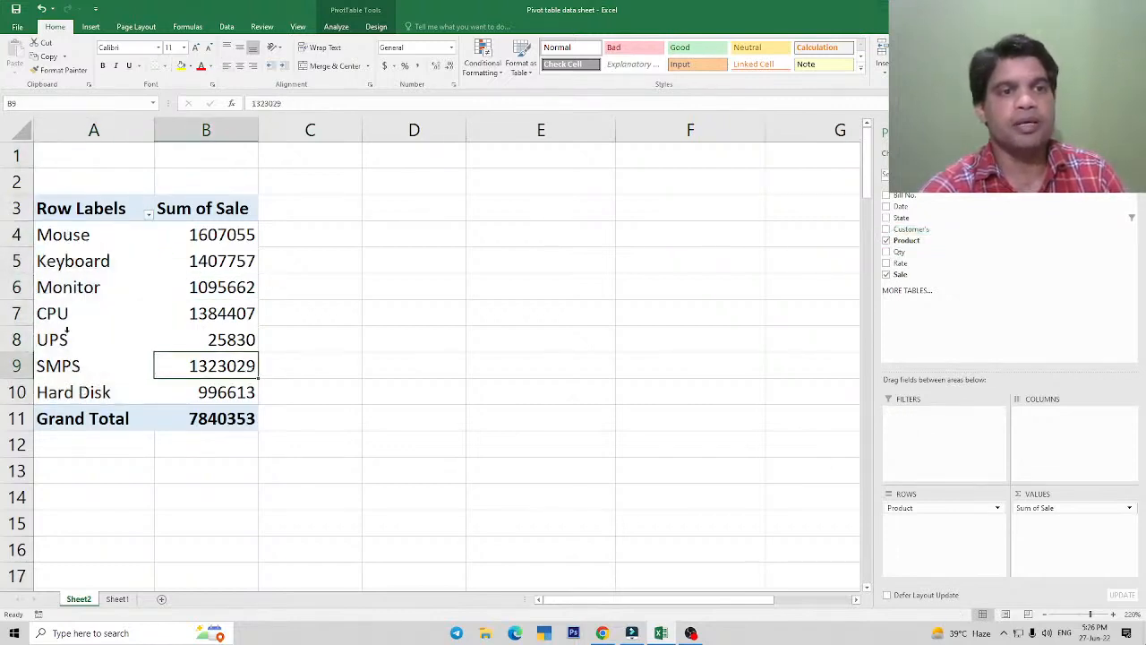
{"action": "left_click_drag", "start_coordinate": [71, 238], "coordinate": [74, 362]}
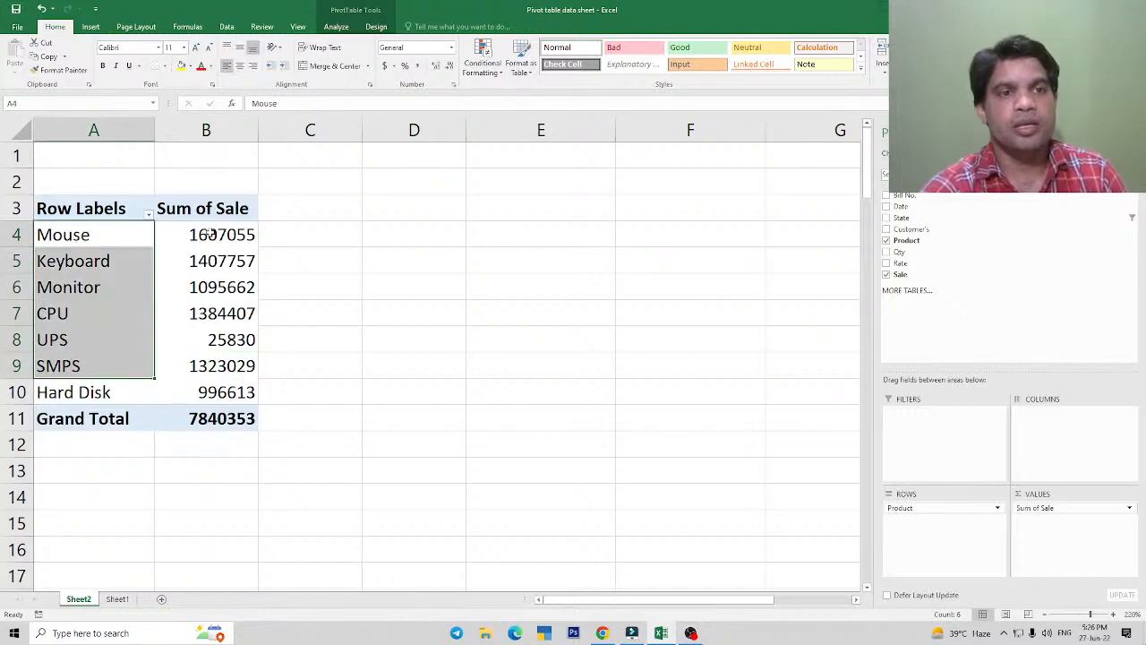
{"action": "left_click_drag", "start_coordinate": [208, 234], "coordinate": [228, 392]}
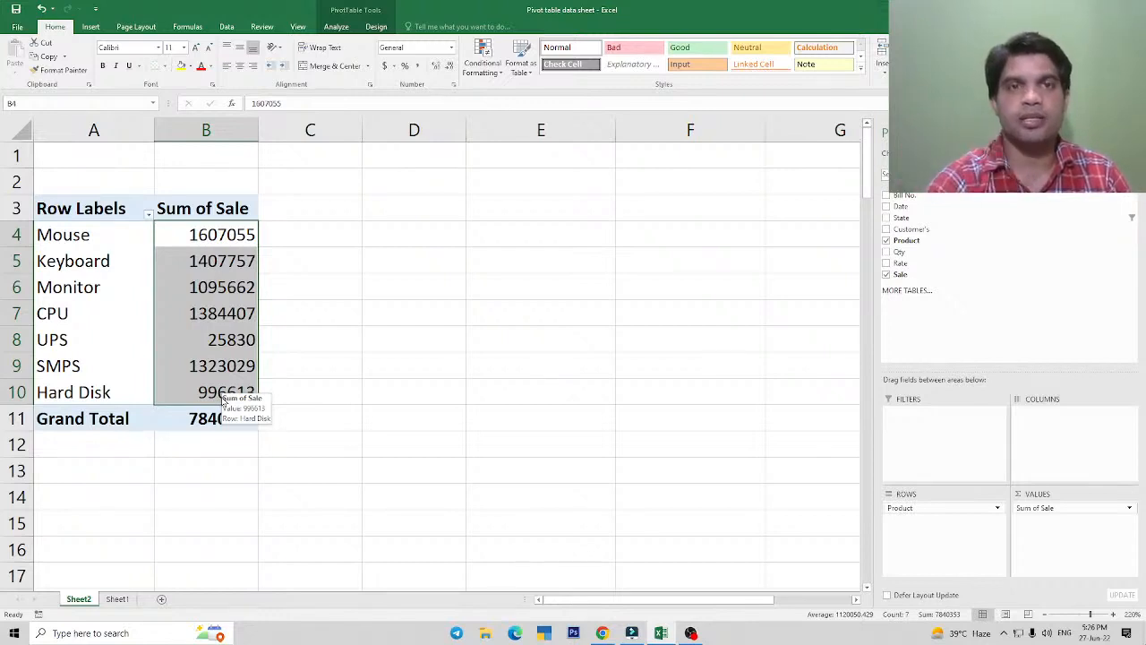
{"action": "left_click", "coordinate": [201, 365]}
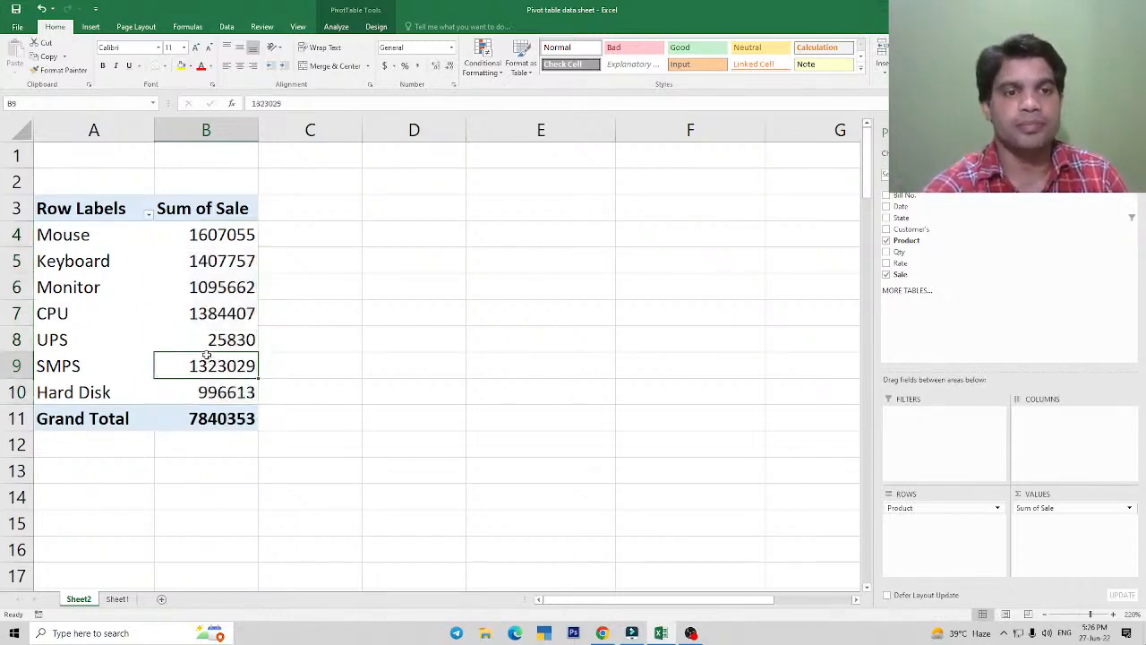
{"action": "left_click", "coordinate": [227, 242]}
{"action": "left_click_drag", "start_coordinate": [235, 261], "coordinate": [234, 365]}
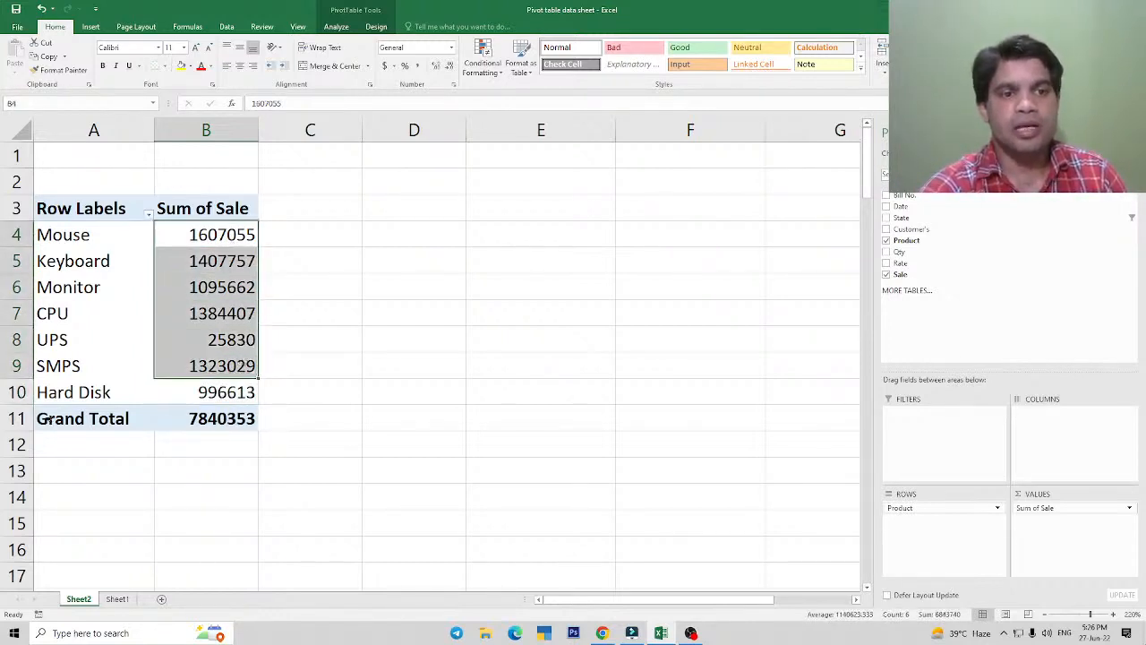
{"action": "left_click", "coordinate": [209, 417]}
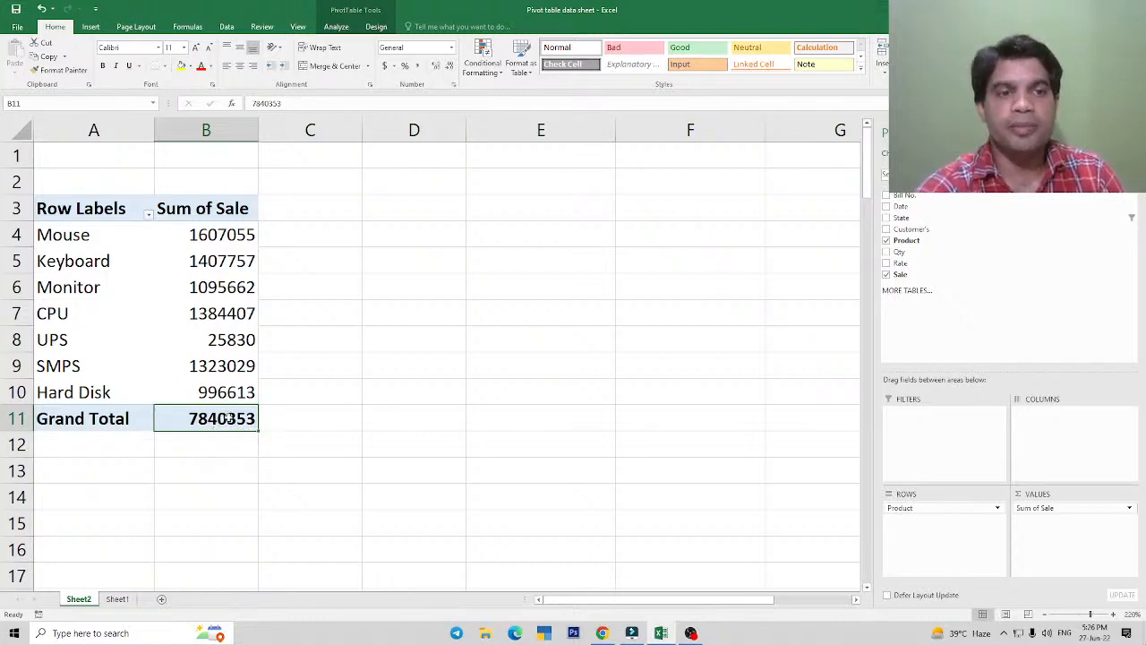
{"action": "left_click_drag", "start_coordinate": [226, 387], "coordinate": [225, 234]}
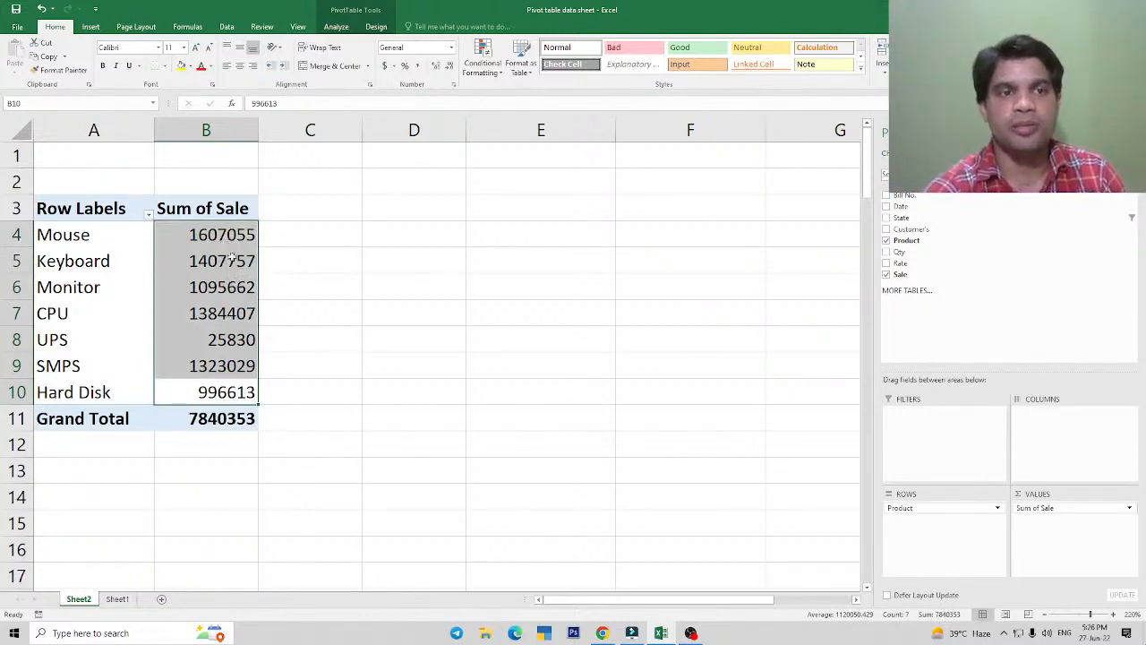
{"action": "left_click_drag", "start_coordinate": [225, 234], "coordinate": [235, 380]}
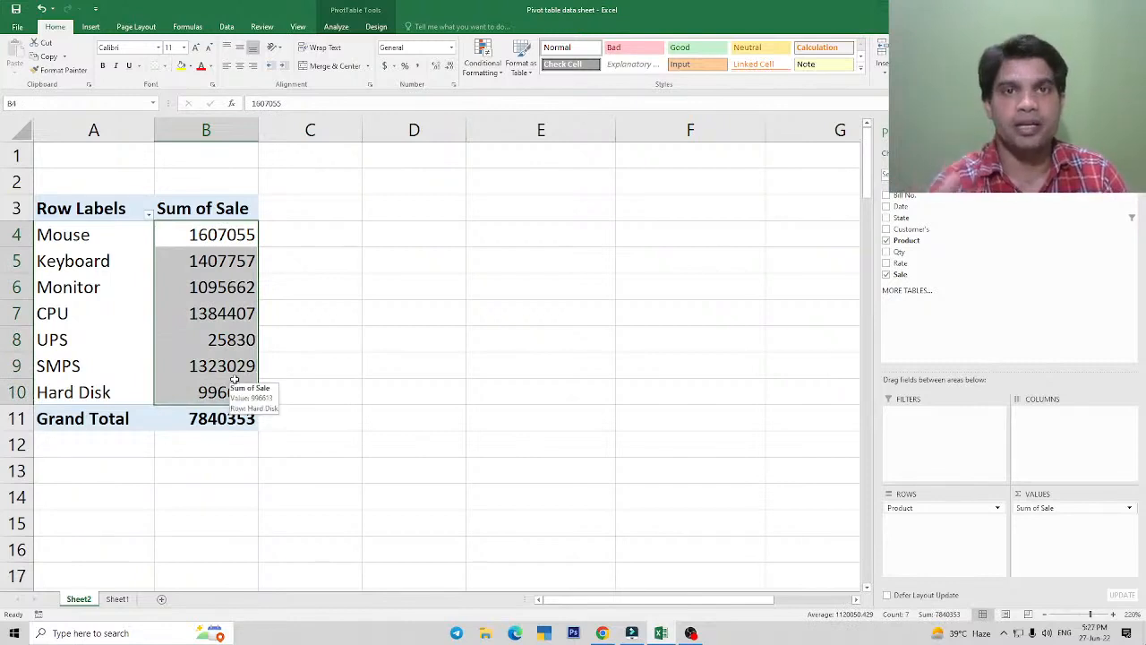
{"action": "left_click", "coordinate": [235, 367]}
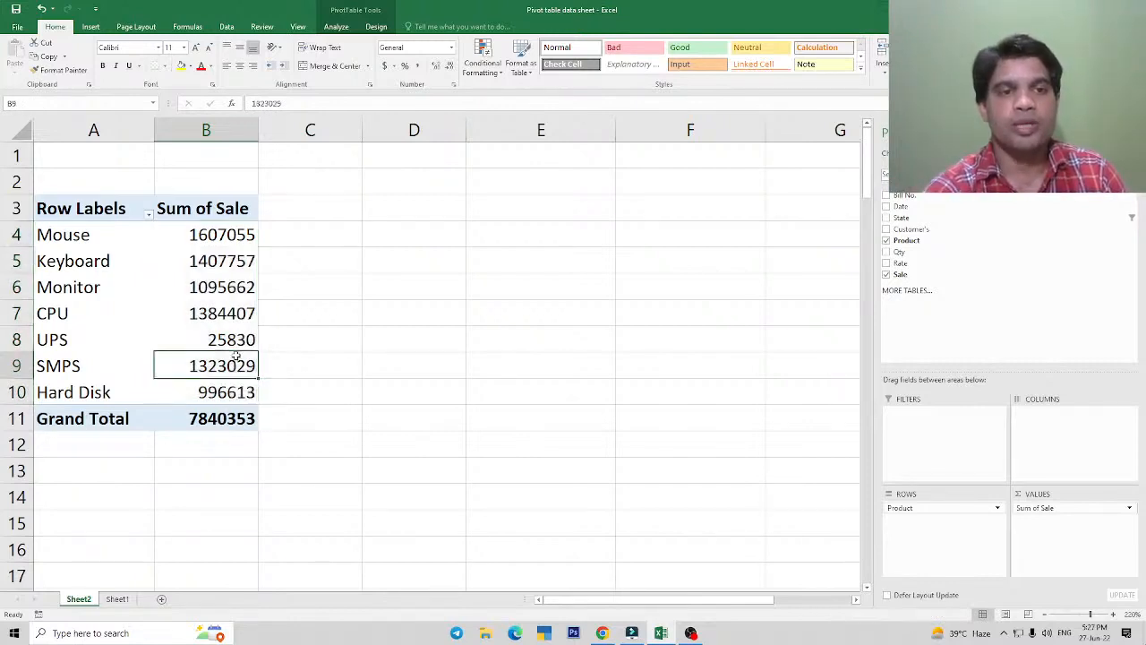
Show the Sum of Sale values as % of Grand Total.
{"action": "left_click", "coordinate": [220, 291]}
{"action": "left_click", "coordinate": [222, 266]}
{"action": "left_click", "coordinate": [223, 288]}
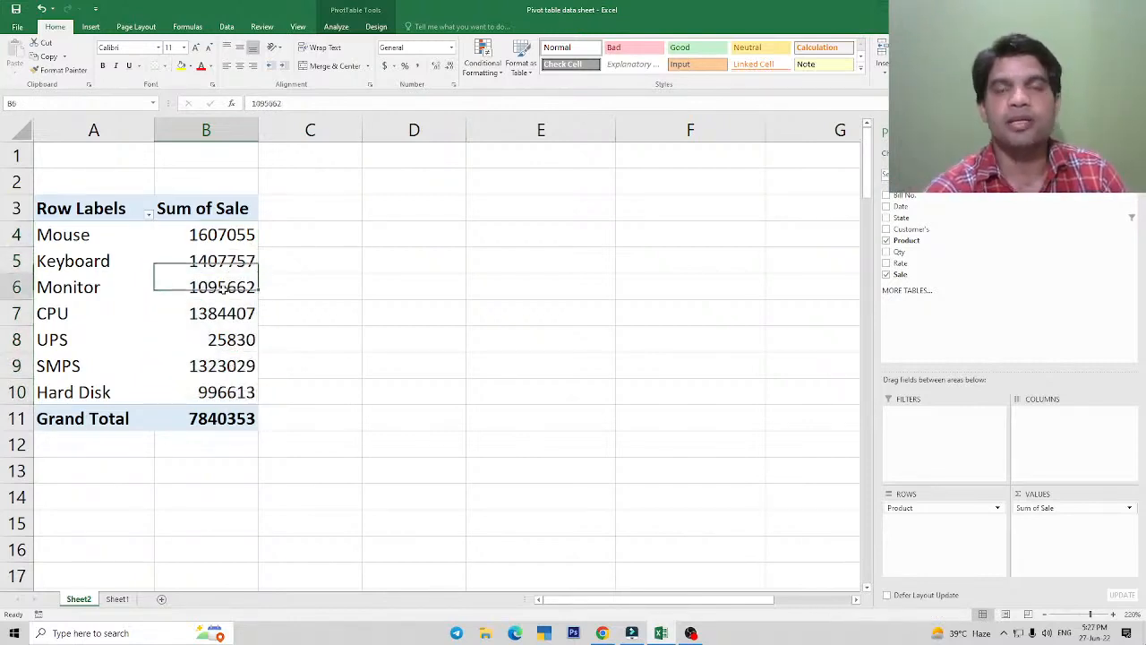
{"action": "right_click", "coordinate": [224, 289]}
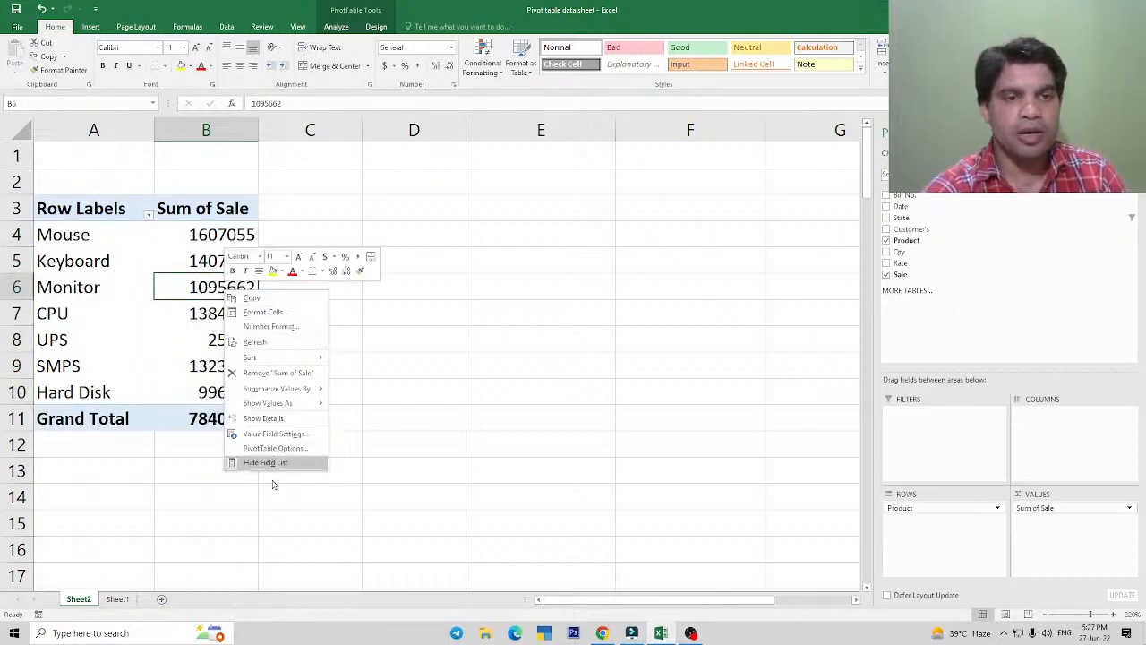
{"action": "mouse_move", "coordinate": [257, 404]}
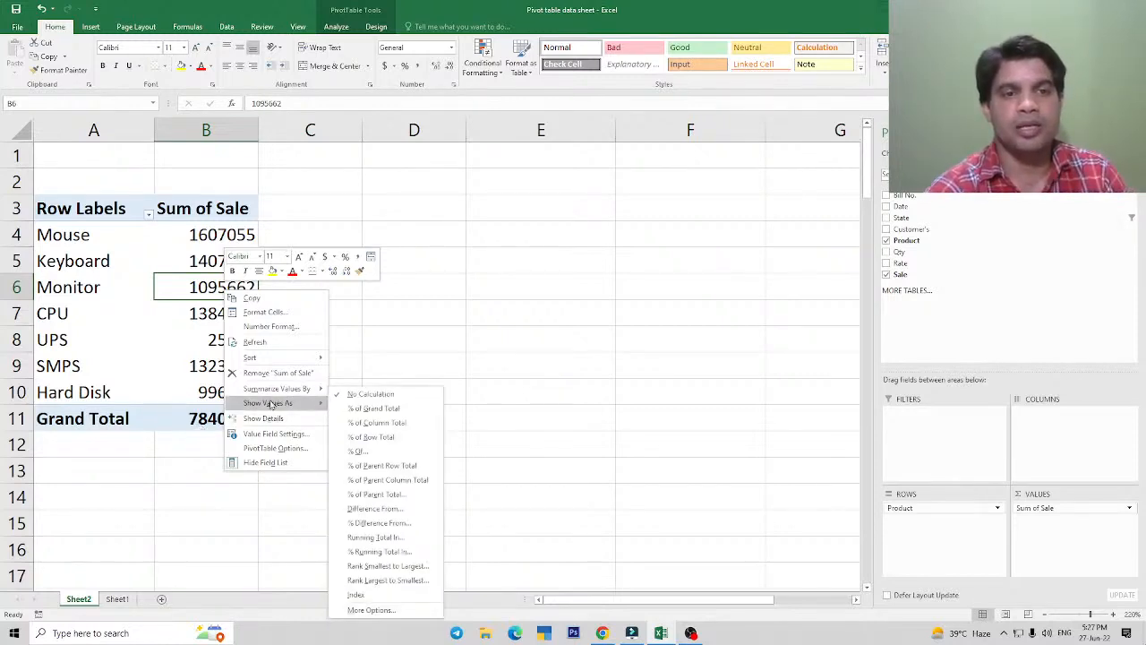
{"action": "left_click", "coordinate": [381, 411]}
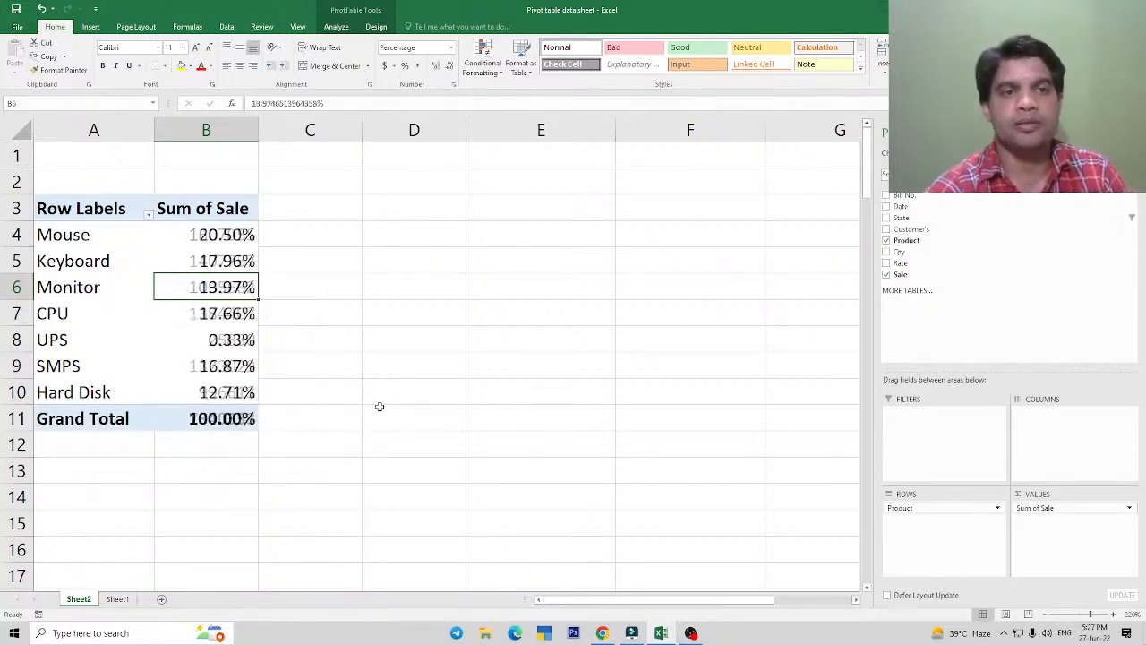
Review each product's percentage share of sales against the grand total.
{"action": "left_click", "coordinate": [229, 345]}
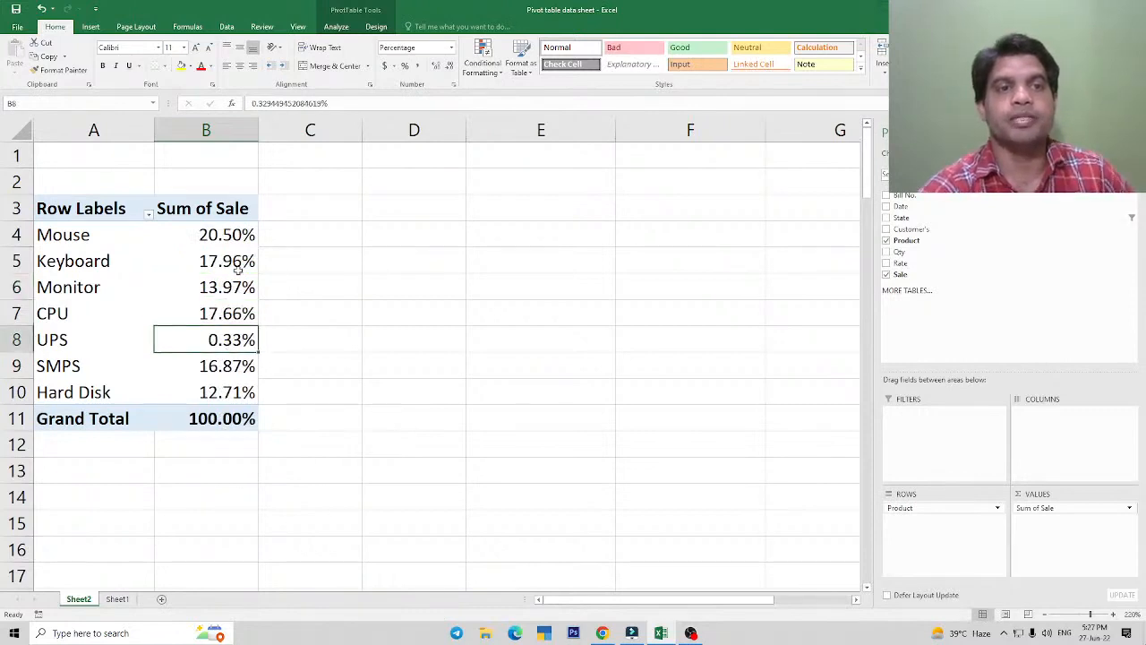
{"action": "left_click_drag", "start_coordinate": [230, 240], "coordinate": [234, 385]}
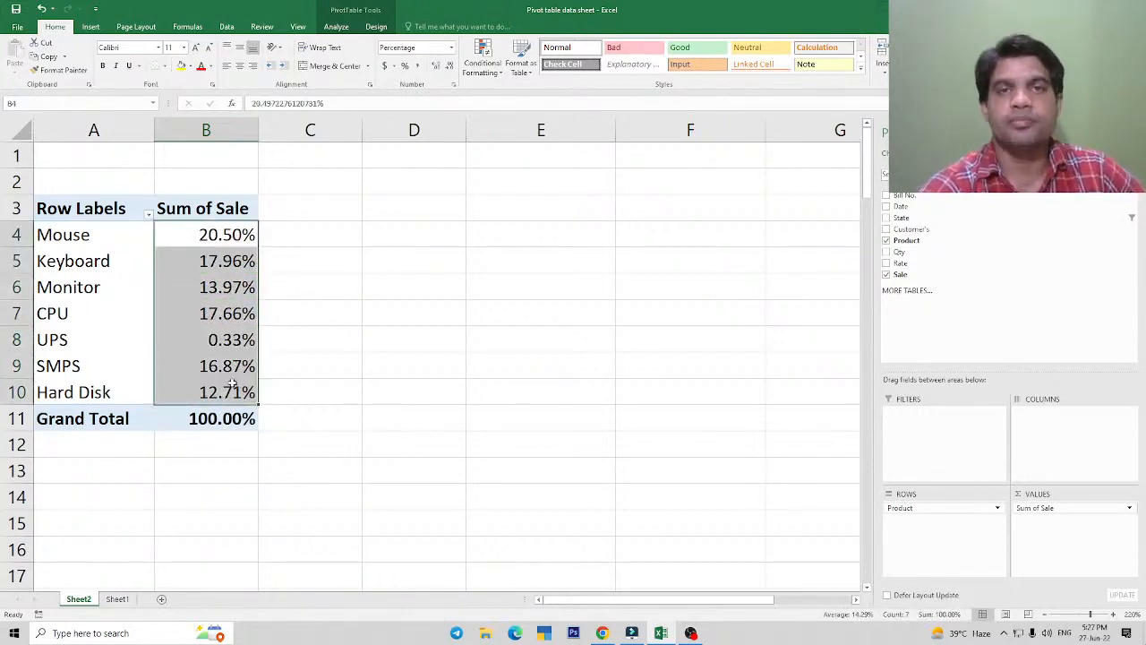
{"action": "left_click", "coordinate": [231, 420]}
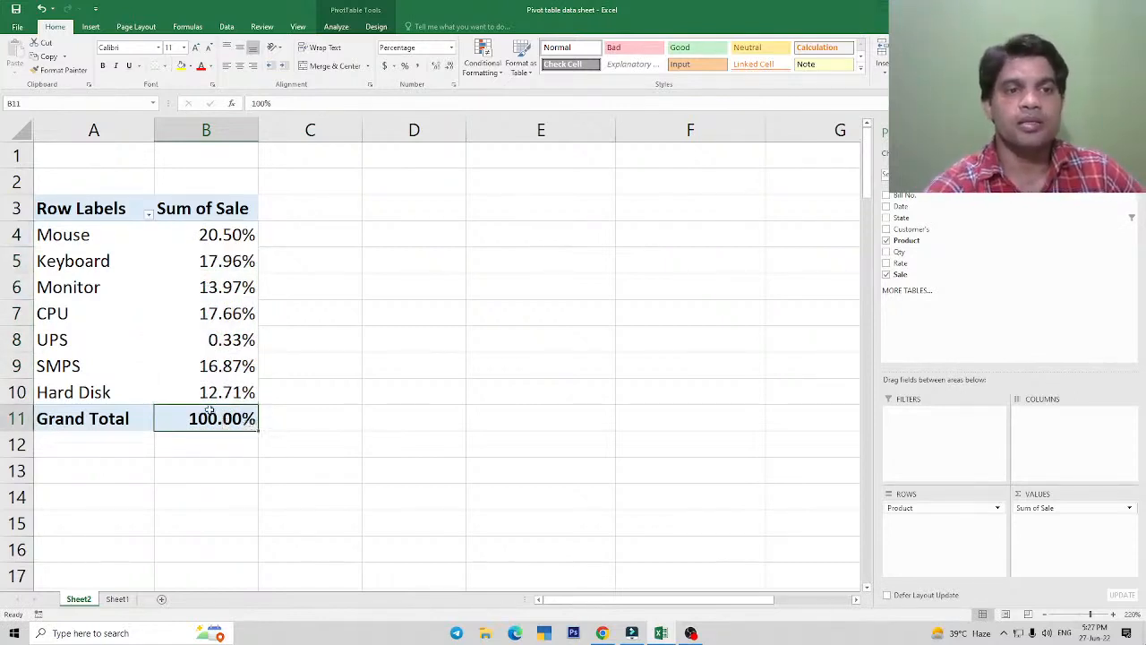
{"action": "mouse_move", "coordinate": [213, 394]}
{"action": "left_mouse_down"}
{"action": "mouse_move", "coordinate": [218, 238]}
{"action": "mouse_move", "coordinate": [231, 396]}
{"action": "left_mouse_up"}
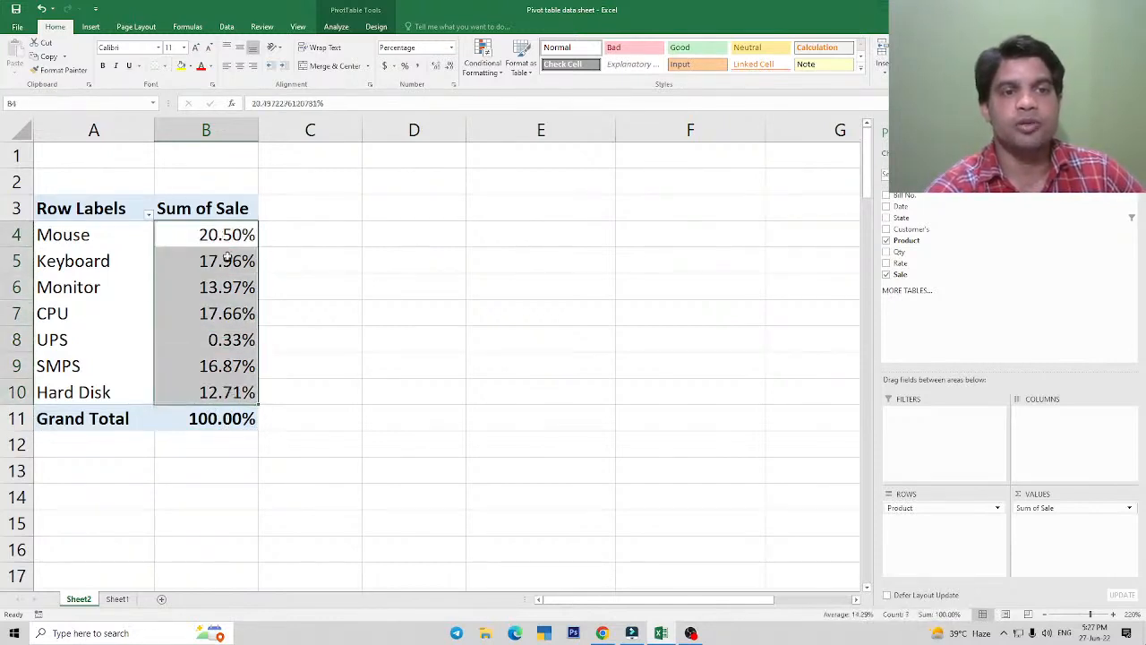
{"action": "left_click", "coordinate": [236, 392]}
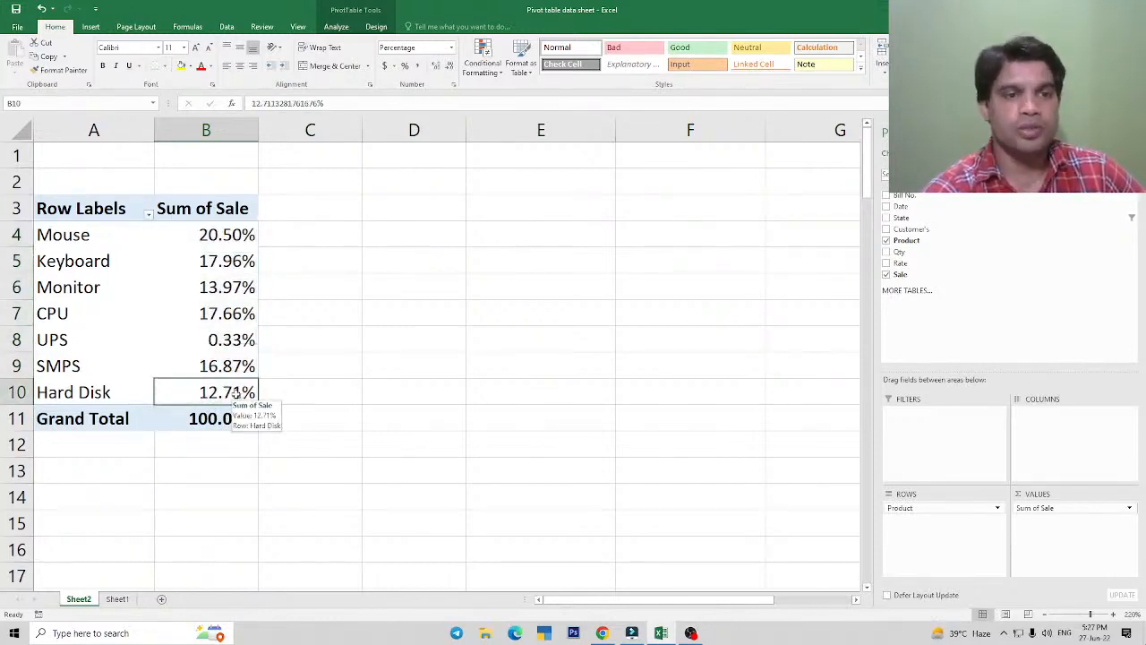
{"action": "left_click", "coordinate": [208, 240]}
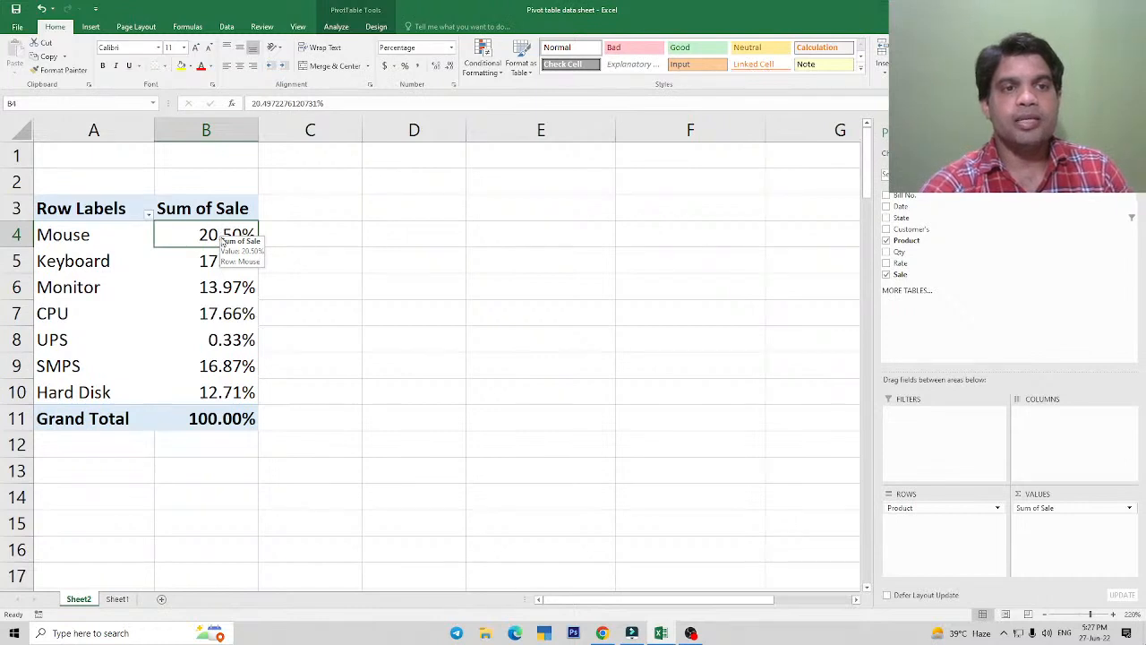
{"action": "left_click_drag", "start_coordinate": [222, 238], "coordinate": [221, 385]}
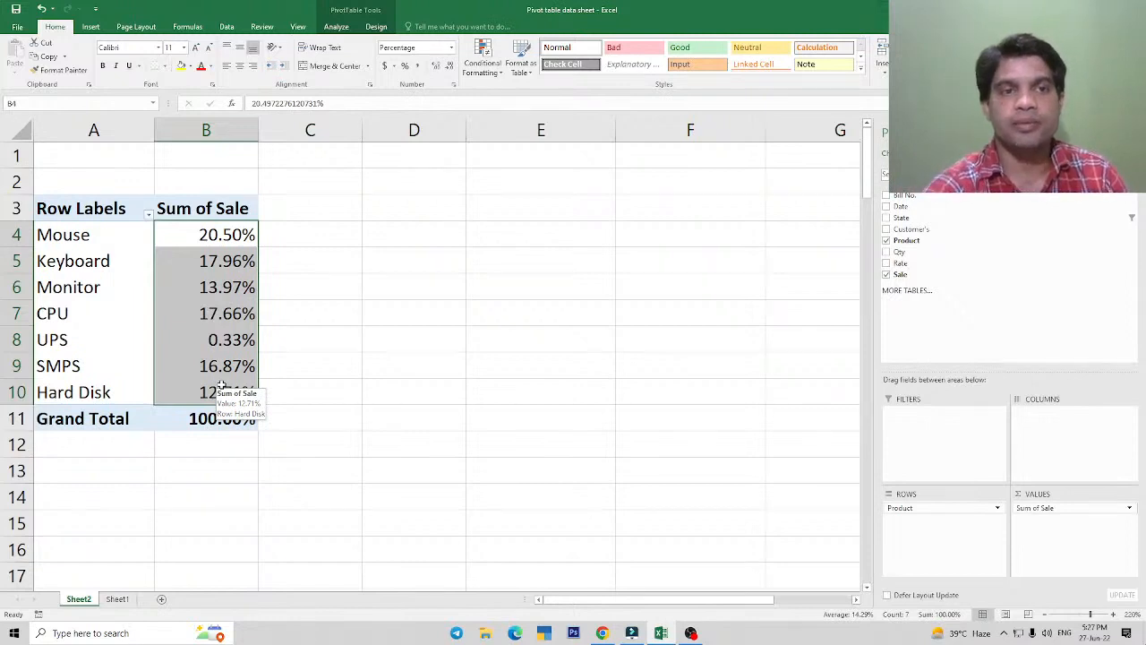
{"action": "left_click_drag", "start_coordinate": [228, 235], "coordinate": [260, 407]}
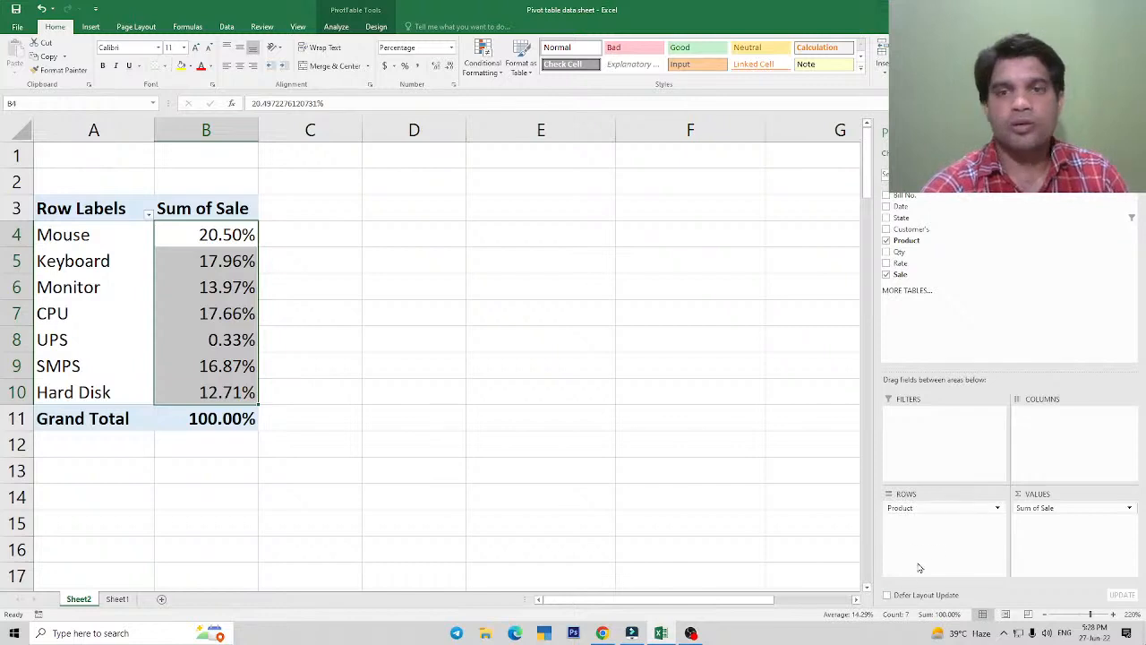
Add the Sale field to Values a second time to show sale amounts beside the percentages.
{"action": "left_click_drag", "start_coordinate": [907, 278], "coordinate": [1057, 541]}
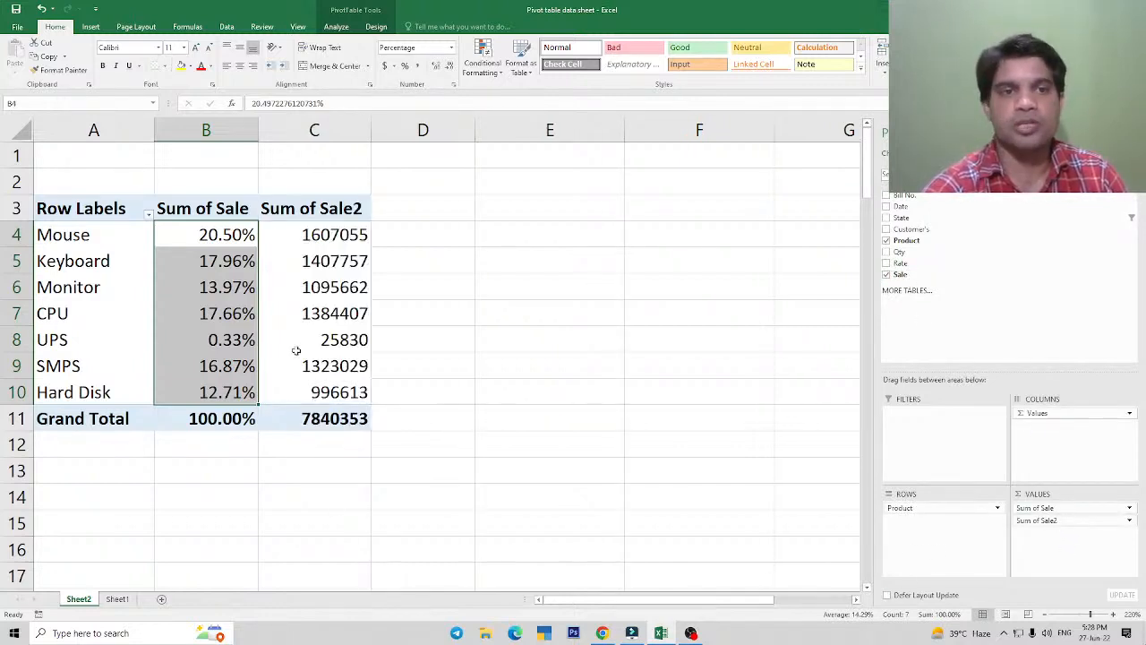
{"action": "right_click", "coordinate": [321, 208]}
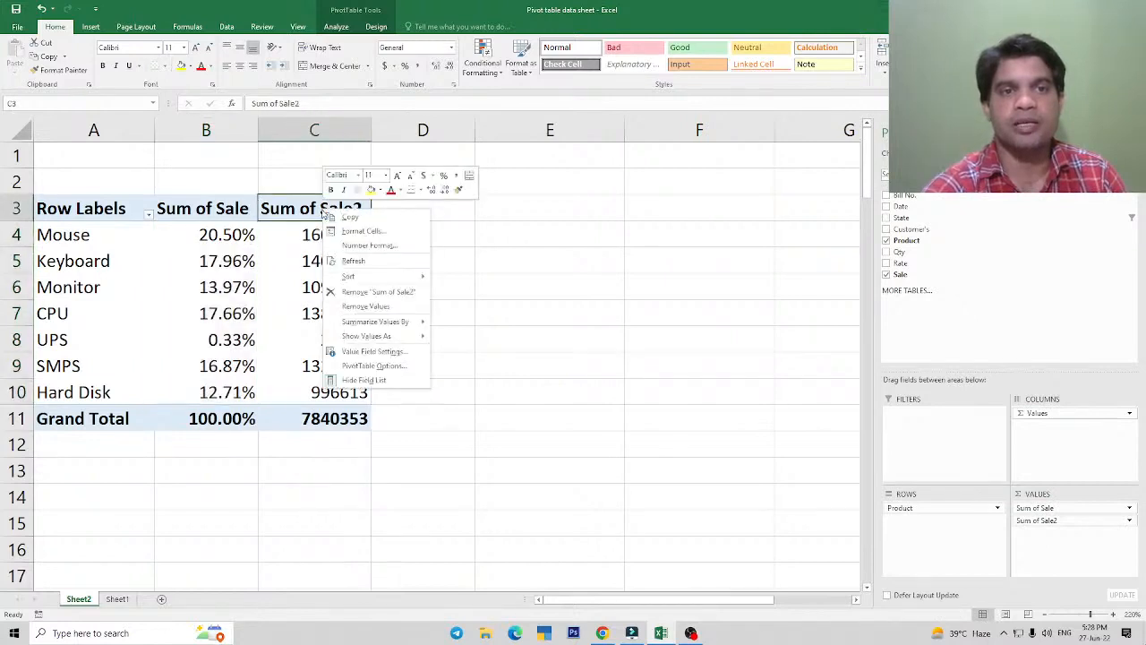
{"action": "left_click", "coordinate": [300, 207]}
Rename the Sum of Sale2 column header in the PivotTable as Rank of Sales.
{"action": "double_click", "coordinate": [301, 206]}
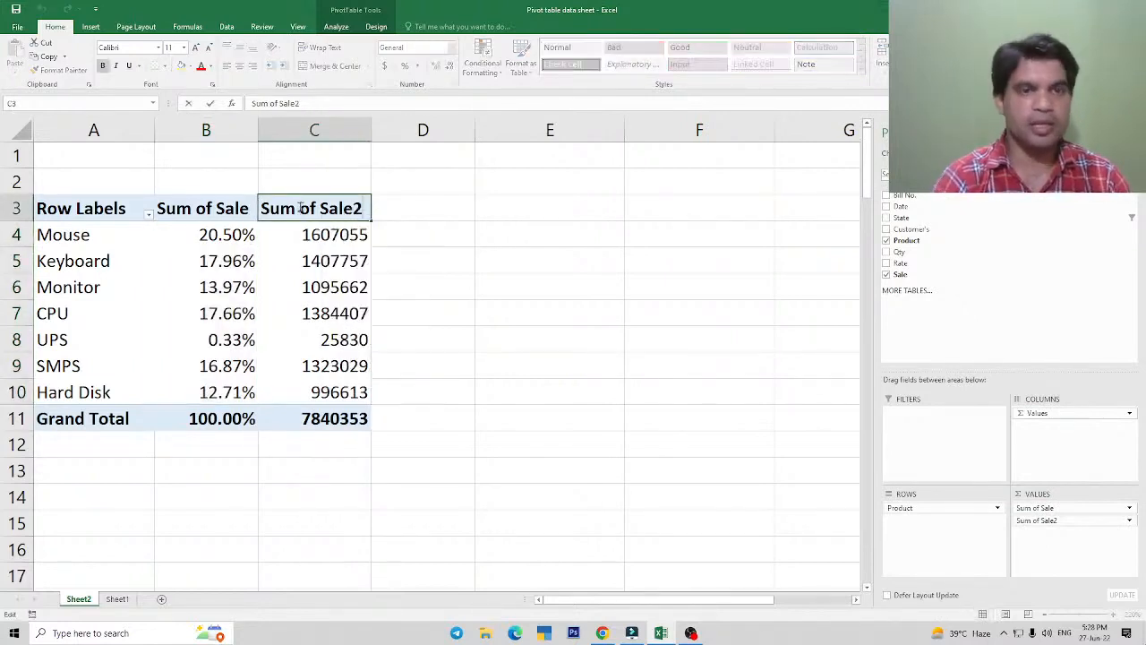
{"action": "key", "text": "BackSpace"}
{"action": "key", "text": "BackSpace"}
{"action": "key", "text": "BackSpace"}
{"action": "key", "text": "BackSpace"}
{"action": "key", "text": "BackSpace"}
{"action": "key", "text": "BackSpace"}
{"action": "key", "text": "BackSpace"}
{"action": "key", "text": "BackSpace"}
{"action": "key", "text": "BackSpace"}
{"action": "key", "text": "BackSpace"}
{"action": "key", "text": "BackSpace"}
{"action": "key", "text": "BackSpace"}
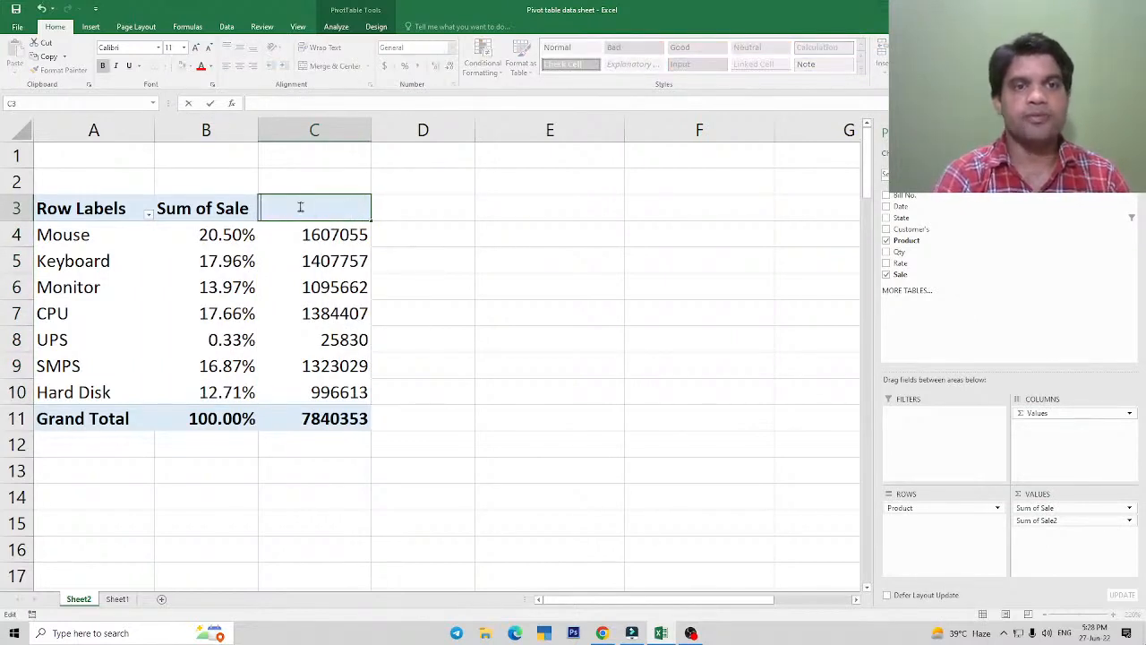
{"action": "type", "text": "Sale"}
{"action": "key", "text": "BackSpace"}
{"action": "key", "text": "BackSpace"}
{"action": "key", "text": "BackSpace"}
{"action": "key", "text": "BackSpace"}
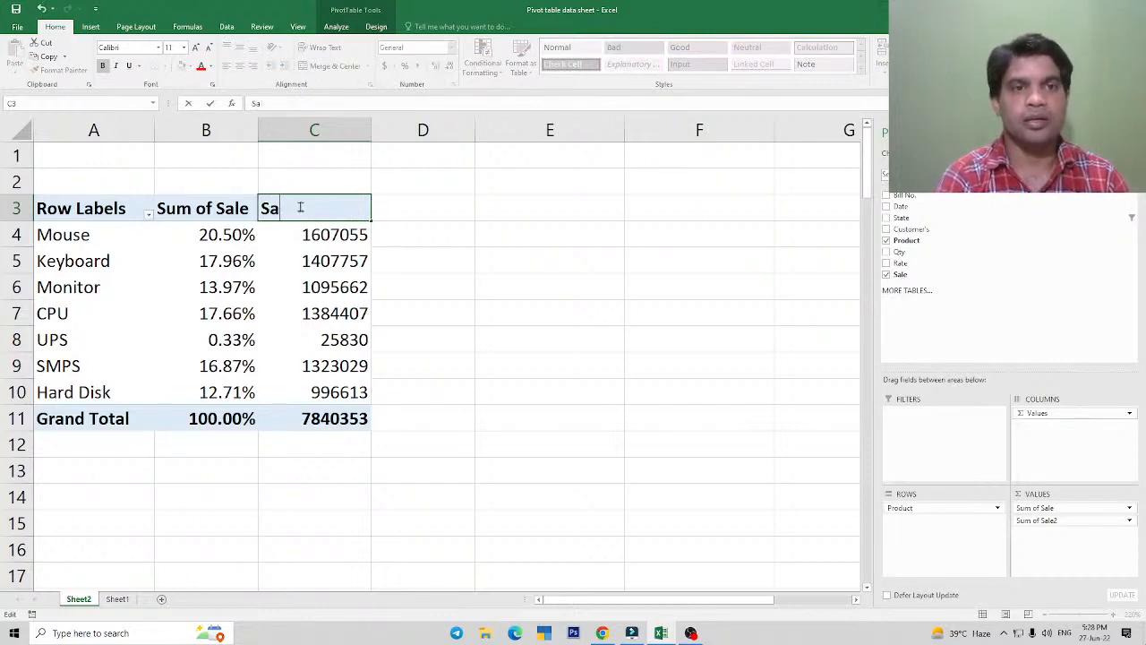
{"action": "type", "text": "Rank of"}
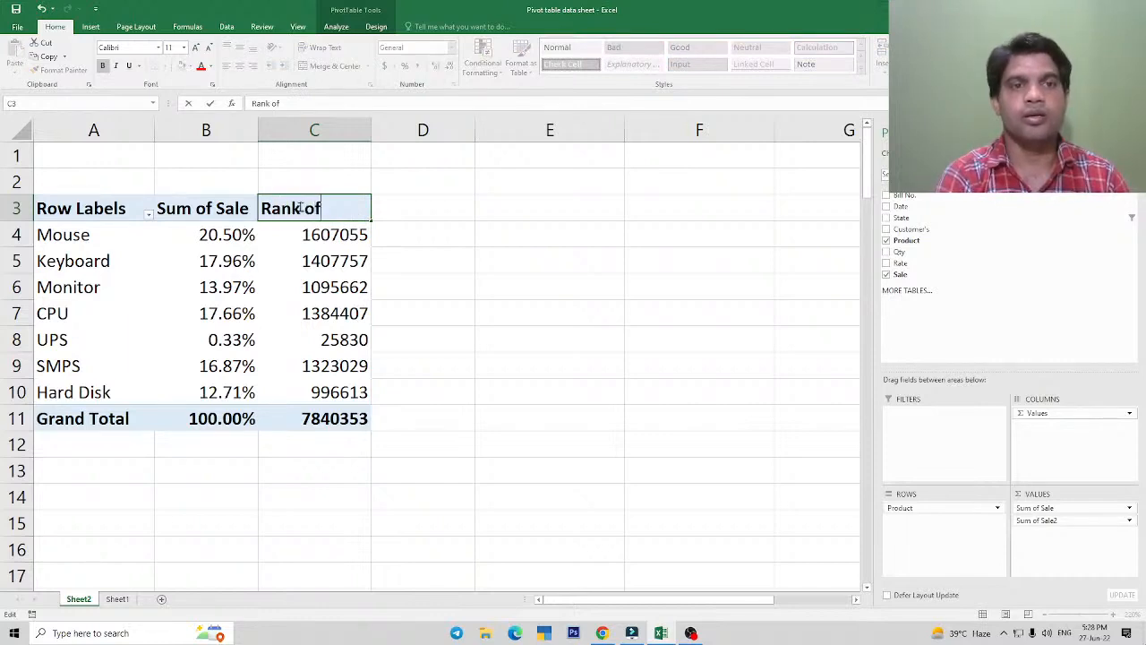
{"action": "type", "text": " Sales"}
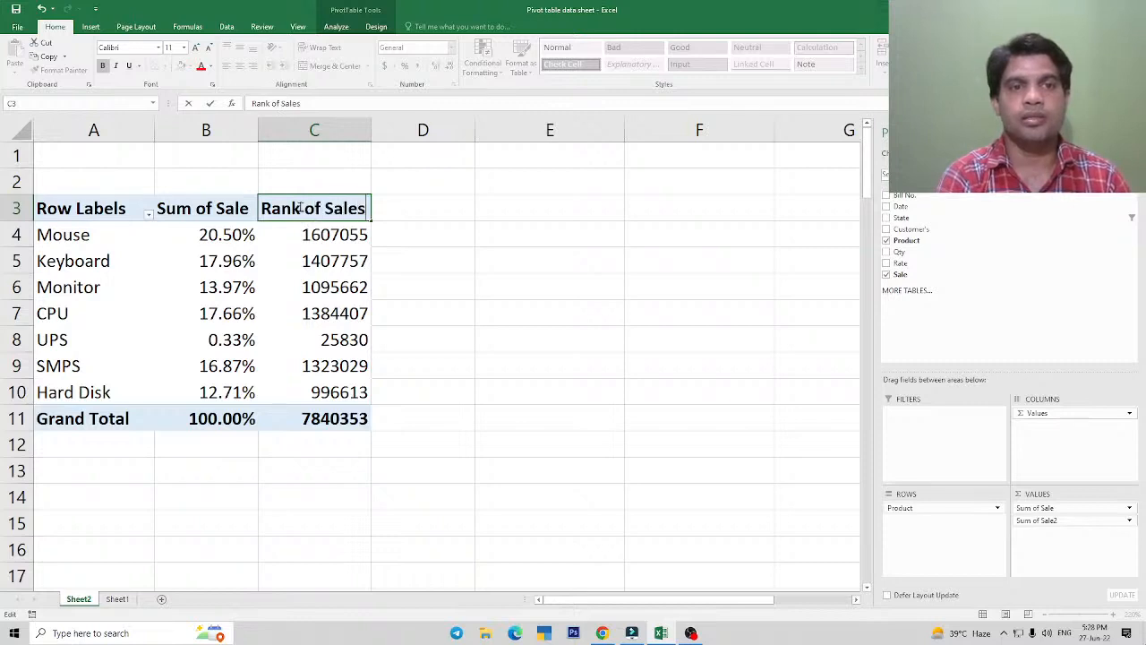
{"action": "key", "text": "Return"}
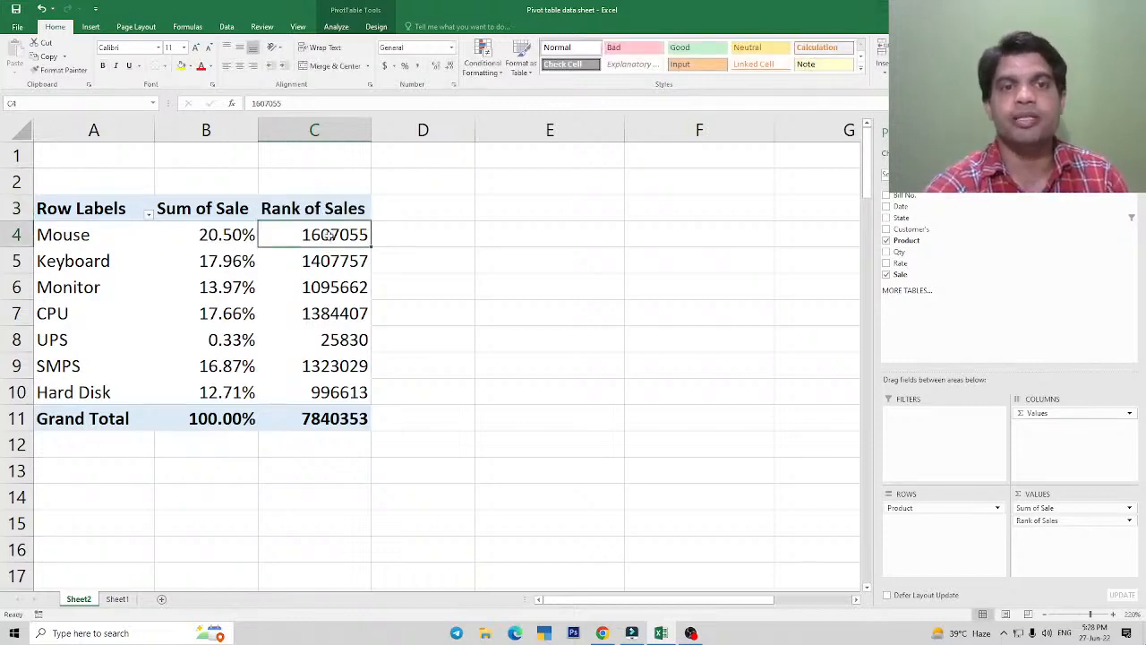
Show the Rank of Sales values as Rank Largest to Smallest with Product as the base field.
{"action": "left_click_drag", "start_coordinate": [330, 235], "coordinate": [339, 400]}
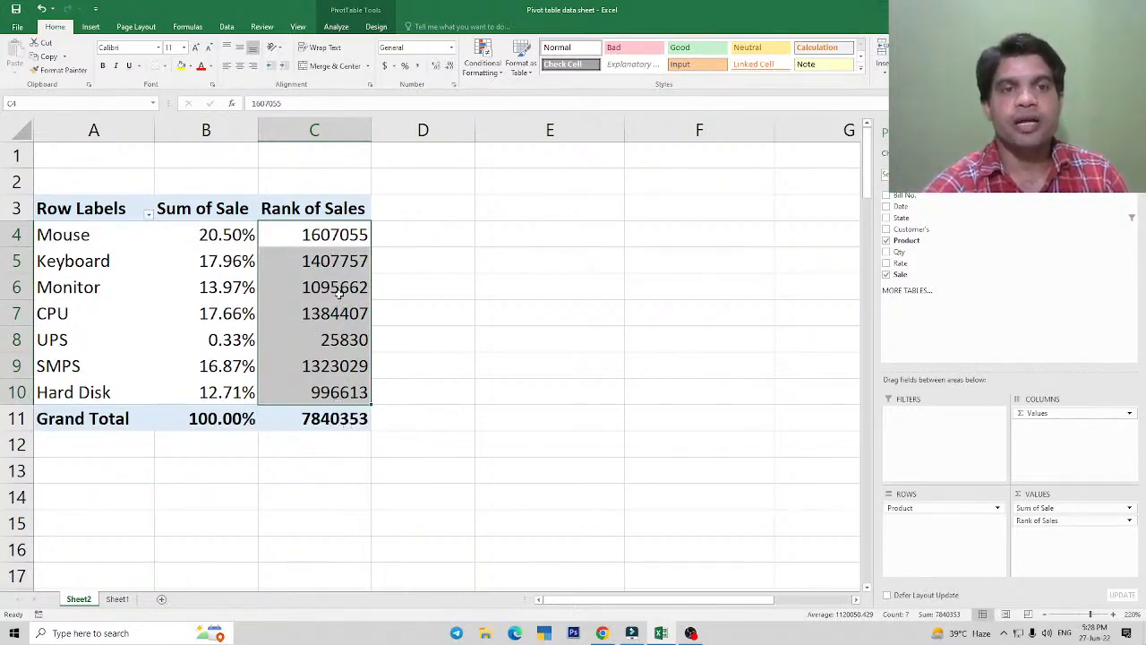
{"action": "right_click", "coordinate": [327, 259]}
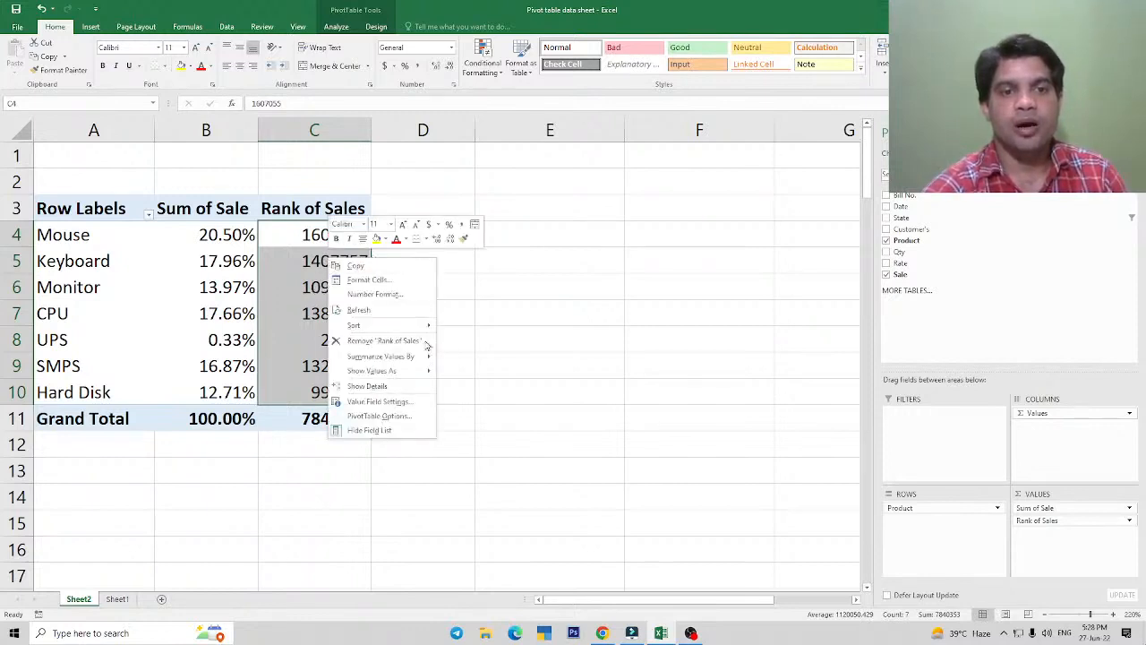
{"action": "mouse_move", "coordinate": [352, 373]}
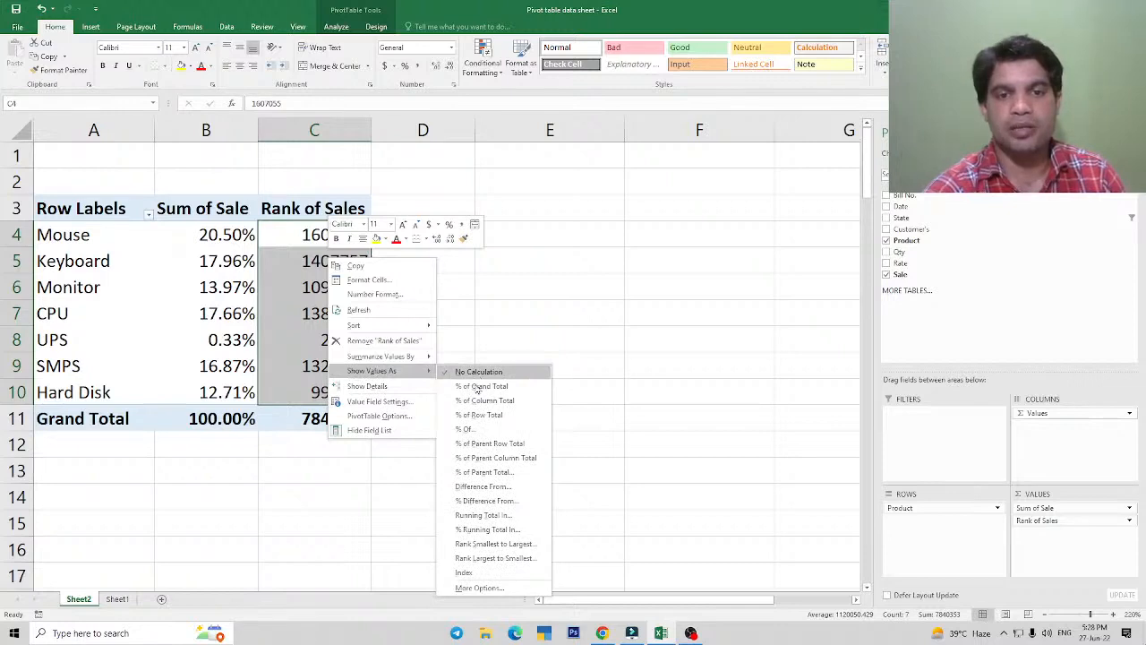
{"action": "left_click", "coordinate": [504, 560]}
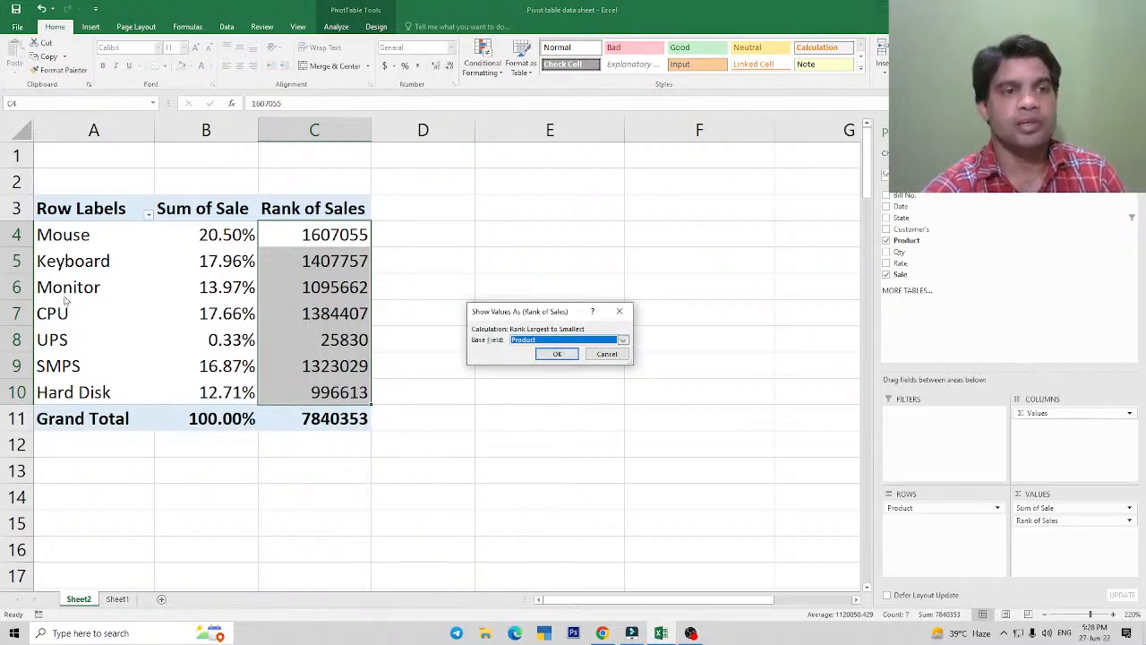
{"action": "left_click", "coordinate": [556, 355]}
{"action": "left_click", "coordinate": [307, 285]}
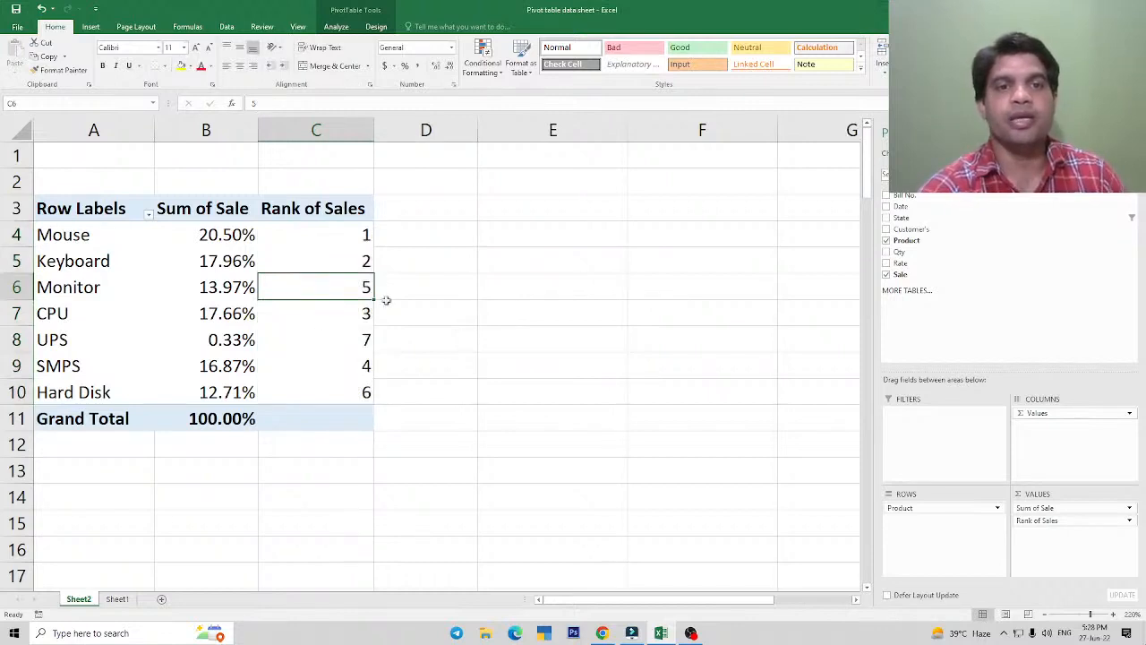
Compare each product's rank with its percentage share of sales, checking Mouse and UPS in particular.
{"action": "left_click_drag", "start_coordinate": [353, 231], "coordinate": [366, 394]}
{"action": "left_click", "coordinate": [345, 392]}
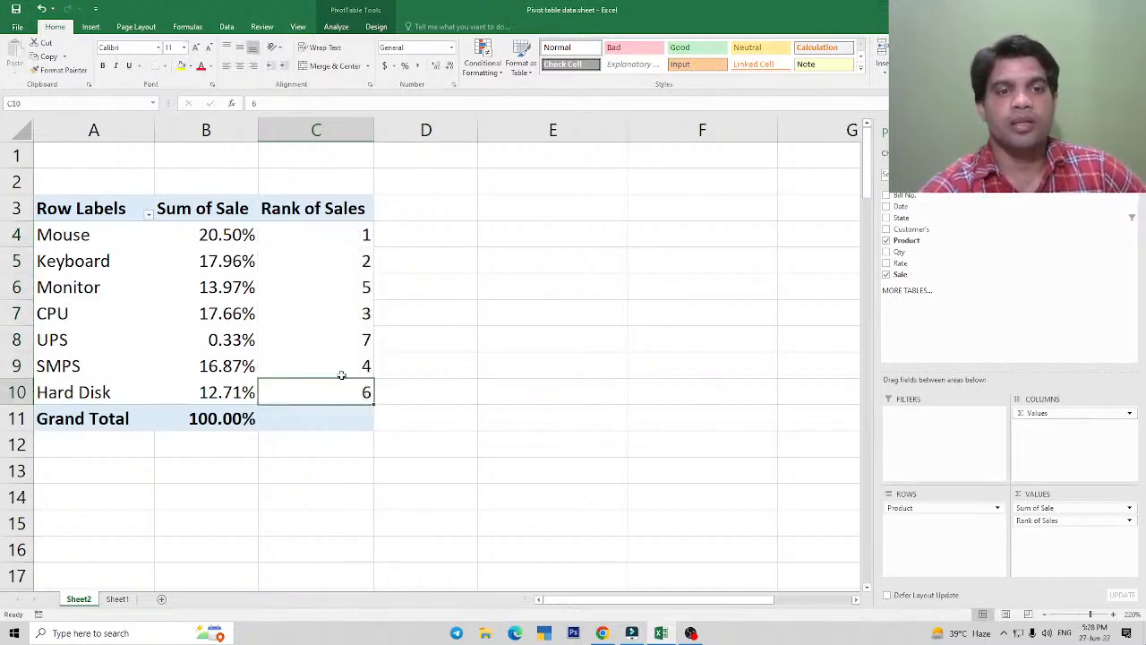
{"action": "mouse_move", "coordinate": [336, 231]}
{"action": "left_mouse_down"}
{"action": "mouse_move", "coordinate": [355, 389]}
{"action": "mouse_move", "coordinate": [327, 231]}
{"action": "left_mouse_up"}
{"action": "left_click", "coordinate": [355, 394]}
{"action": "left_click", "coordinate": [329, 233]}
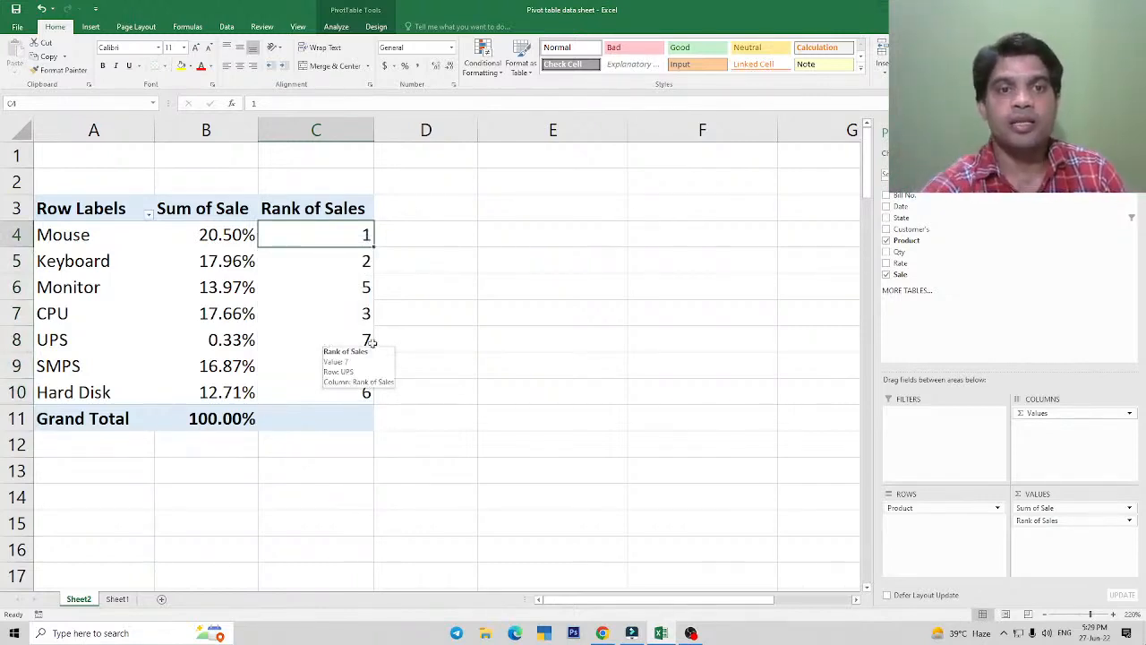
{"action": "left_click", "coordinate": [207, 239]}
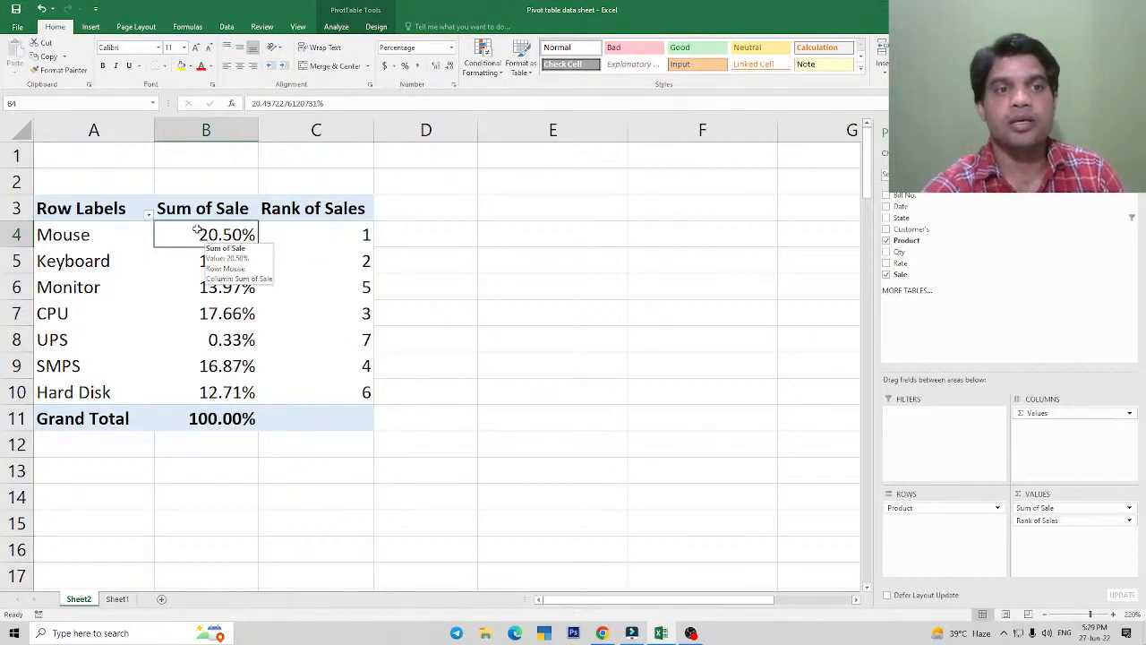
{"action": "left_click", "coordinate": [358, 229]}
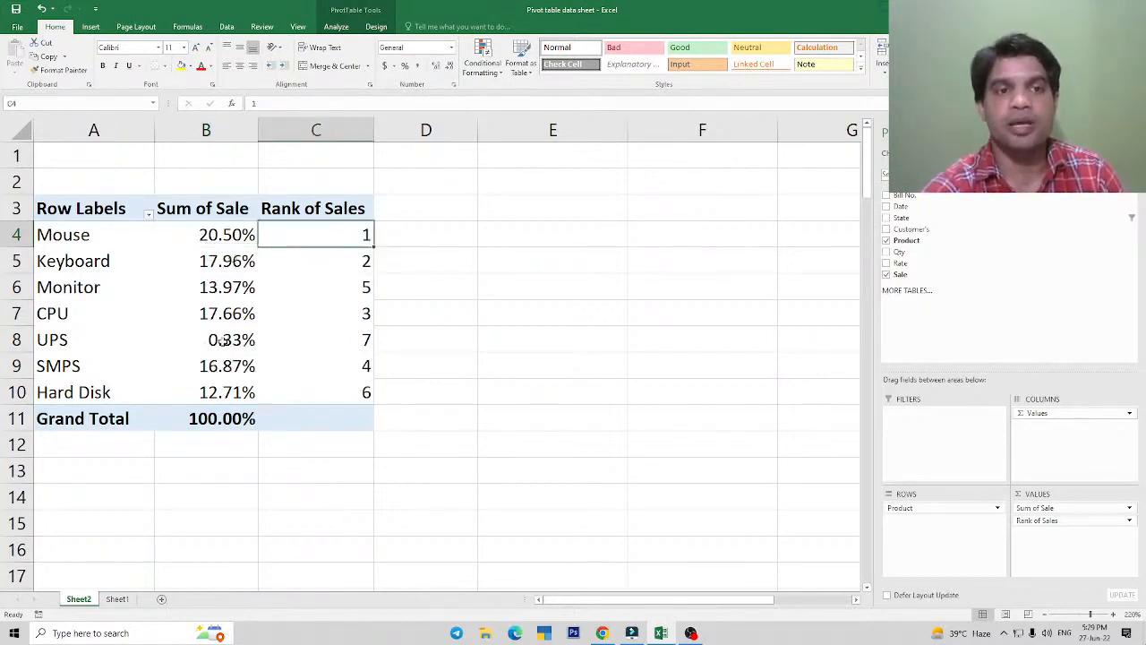
{"action": "left_click", "coordinate": [223, 341]}
{"action": "left_click", "coordinate": [379, 339]}
{"action": "left_click", "coordinate": [353, 343]}
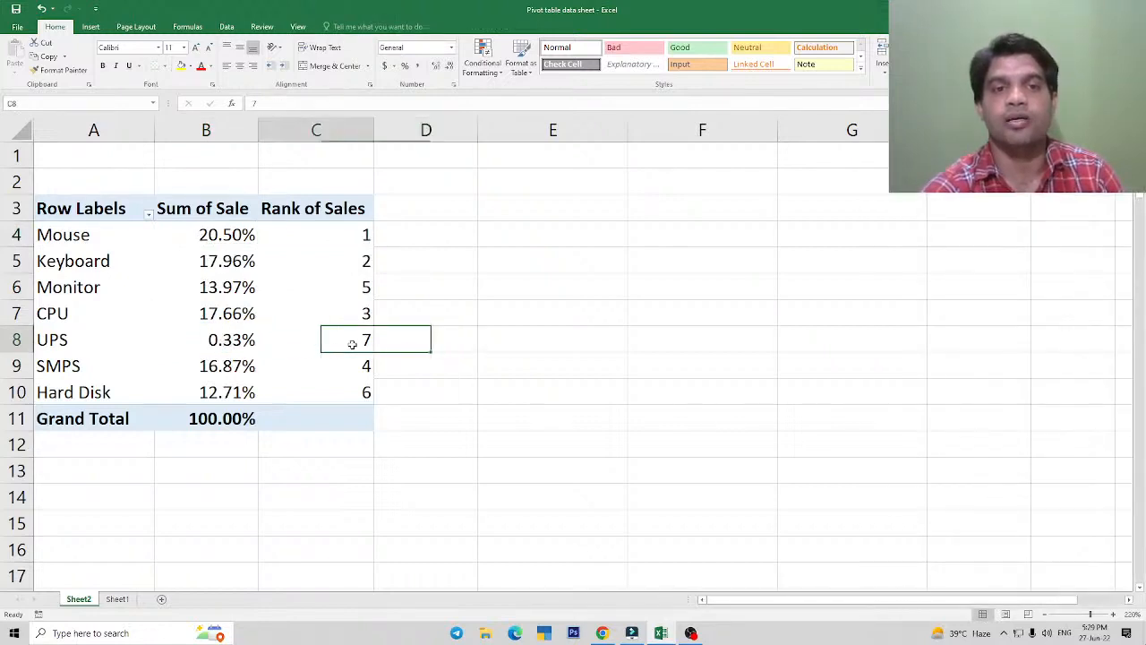
{"action": "left_click_drag", "start_coordinate": [335, 231], "coordinate": [350, 391]}
Show the Rank of Sales values as Rank Smallest to Largest with Product as the base field.
{"action": "left_click", "coordinate": [335, 317]}
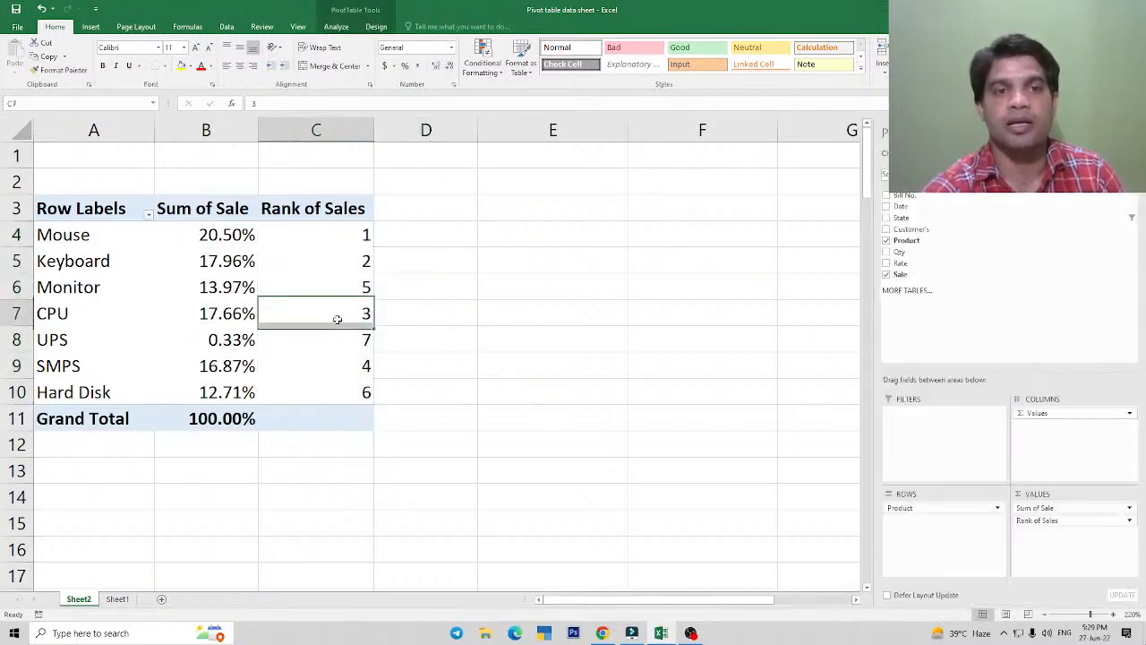
{"action": "right_click", "coordinate": [337, 318]}
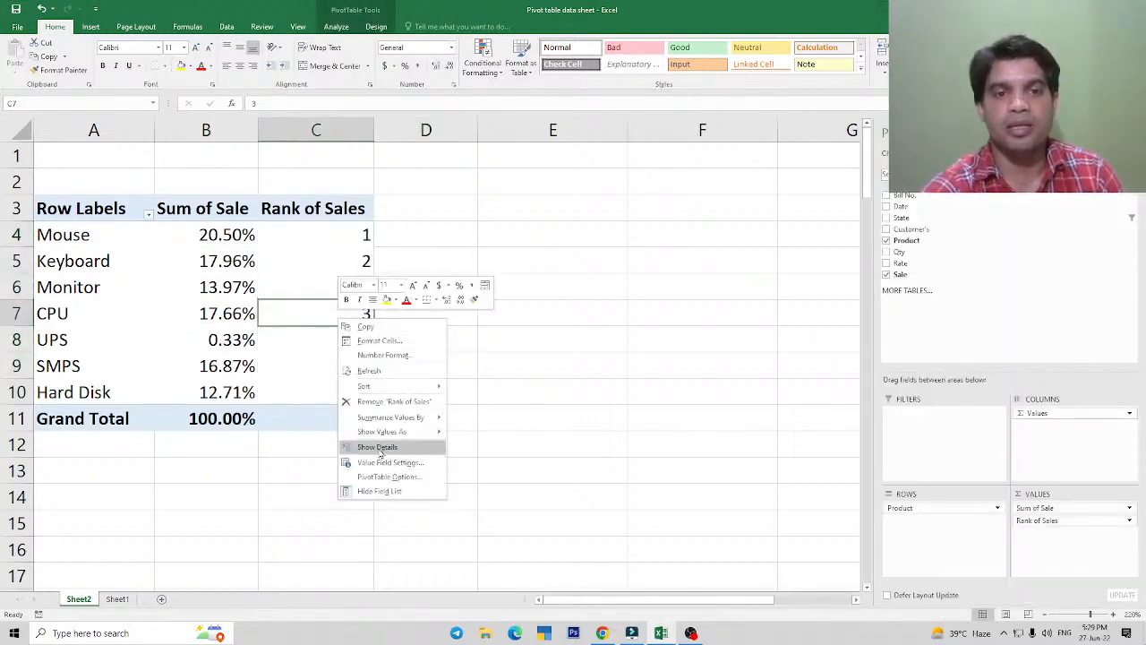
{"action": "mouse_move", "coordinate": [383, 436]}
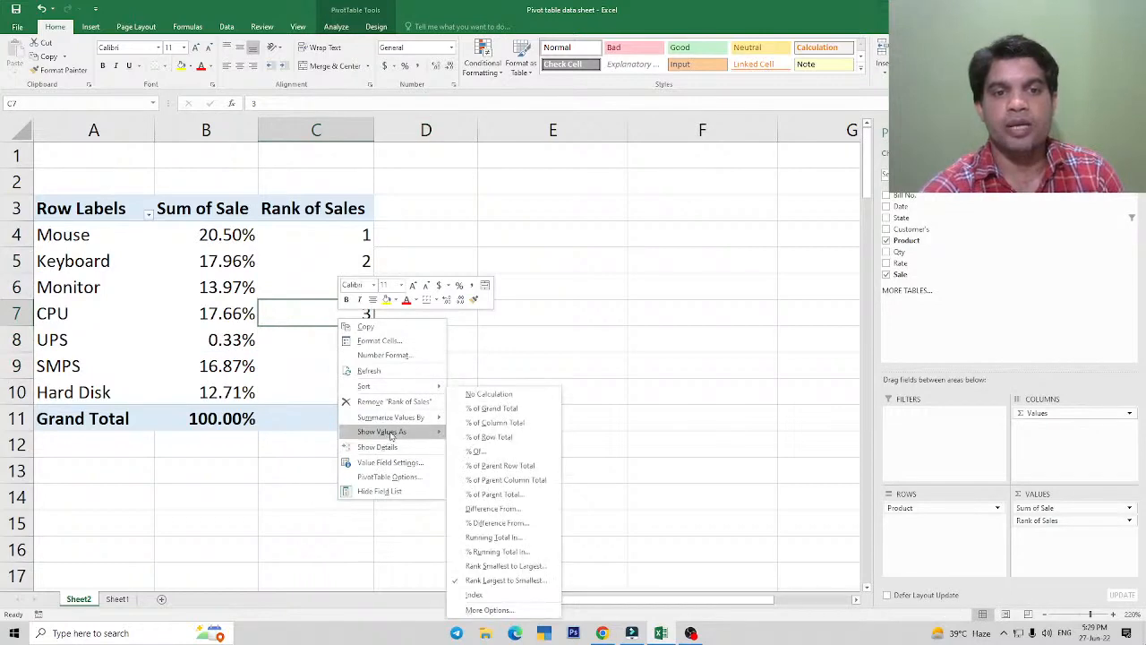
{"action": "left_click", "coordinate": [499, 570]}
{"action": "left_click", "coordinate": [557, 357]}
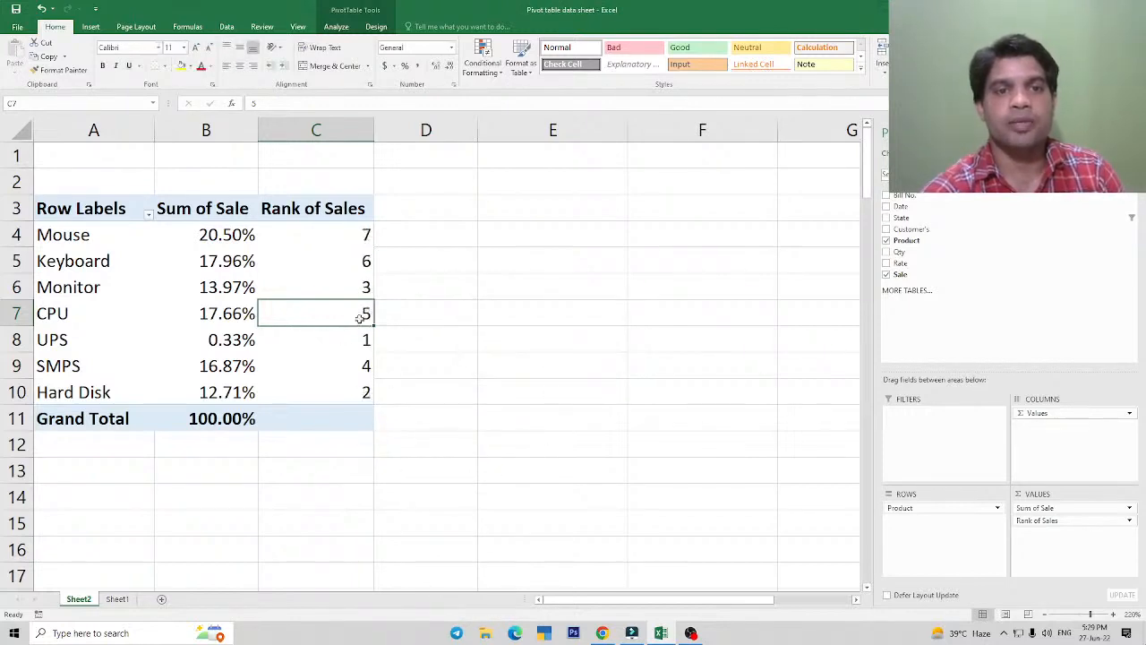
Check the smallest-to-largest ranks of UPS and Mouse against their sales percentages.
{"action": "left_click", "coordinate": [220, 346]}
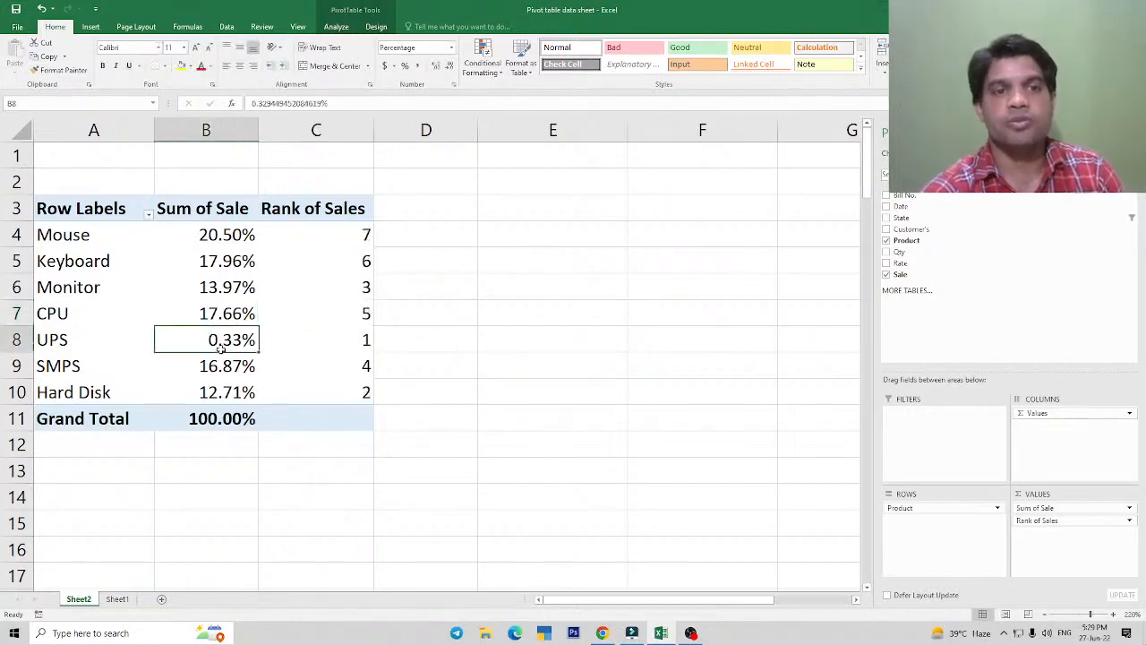
{"action": "left_click", "coordinate": [362, 341]}
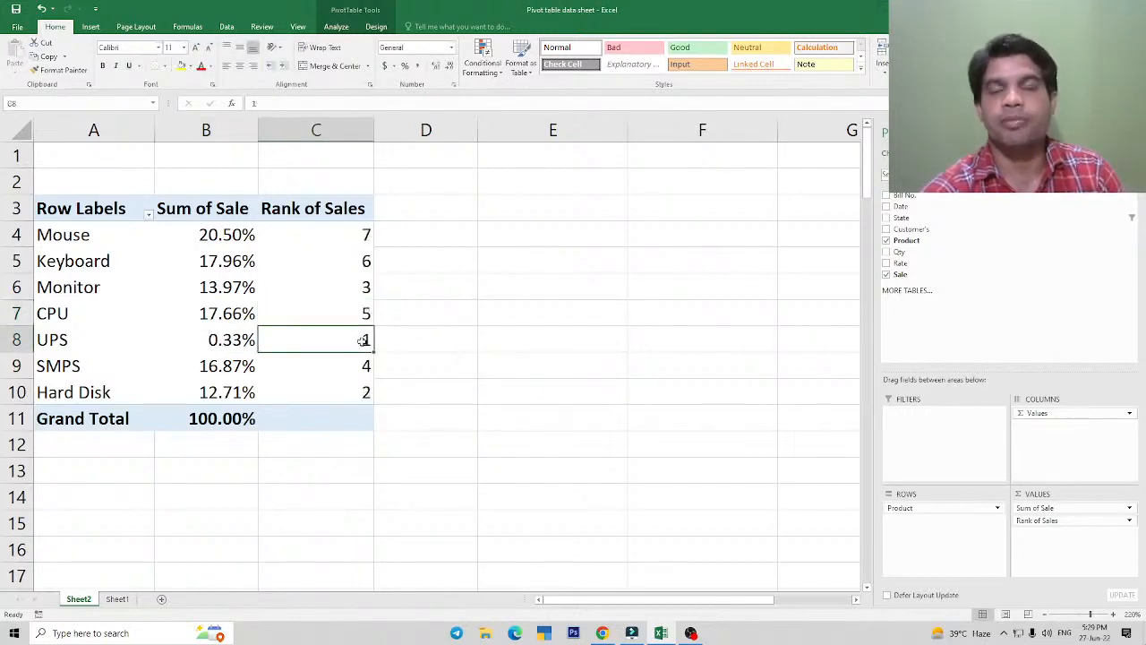
{"action": "left_click", "coordinate": [217, 237]}
{"action": "left_click", "coordinate": [356, 234]}
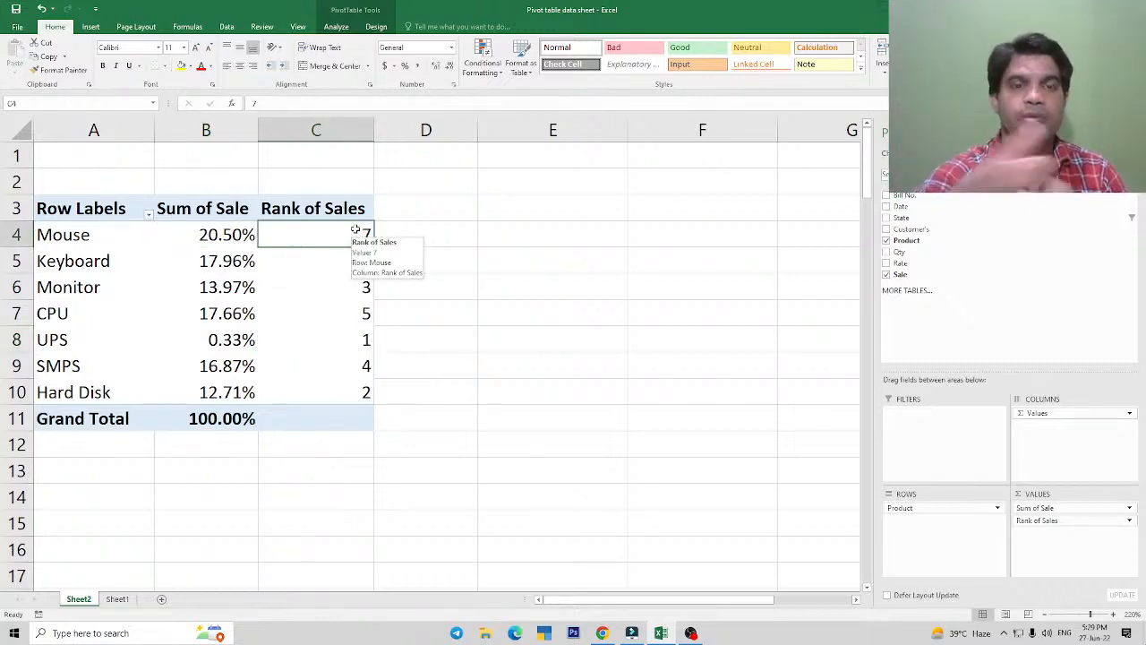
{"action": "left_click", "coordinate": [338, 295]}
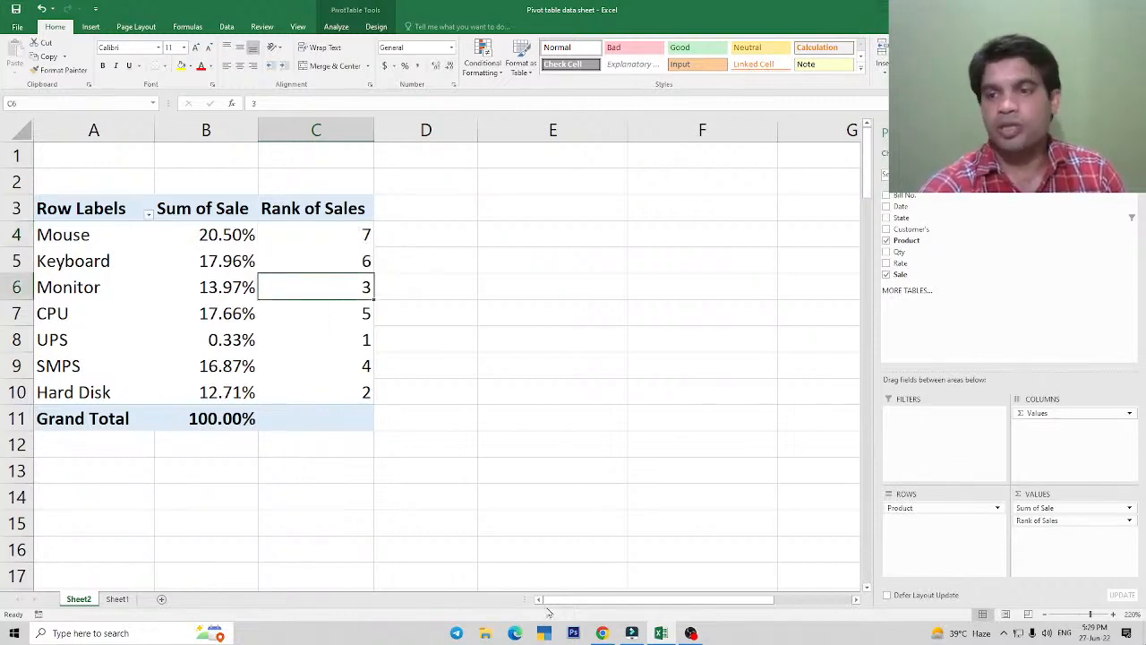
{"action": "left_click", "coordinate": [299, 266]}
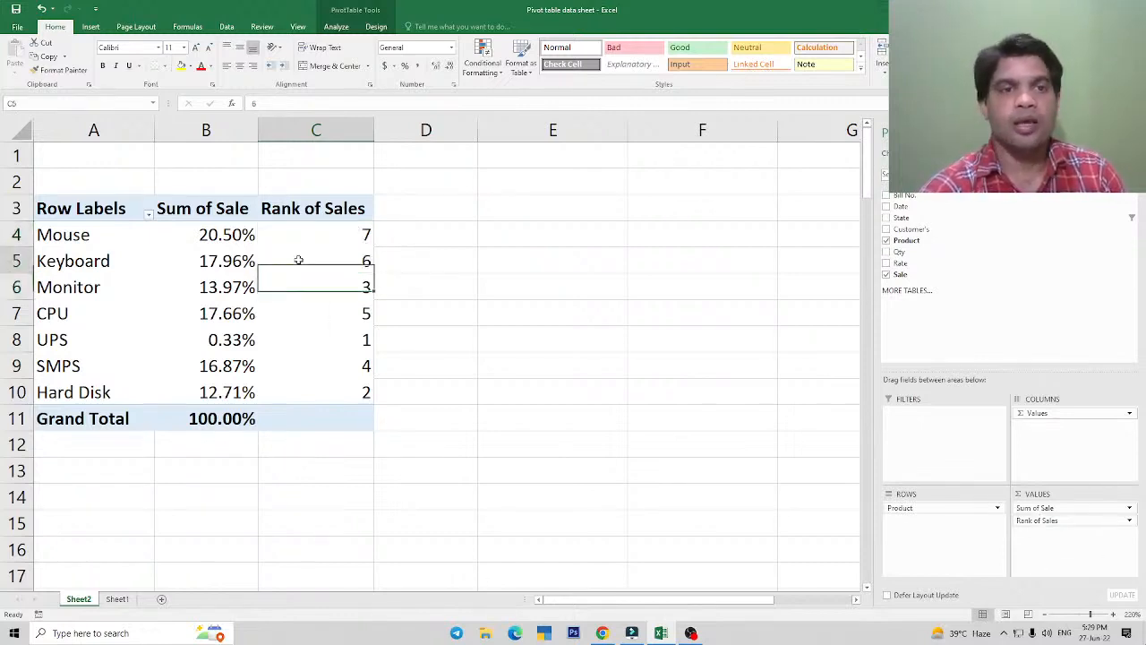
{"action": "left_click", "coordinate": [260, 287]}
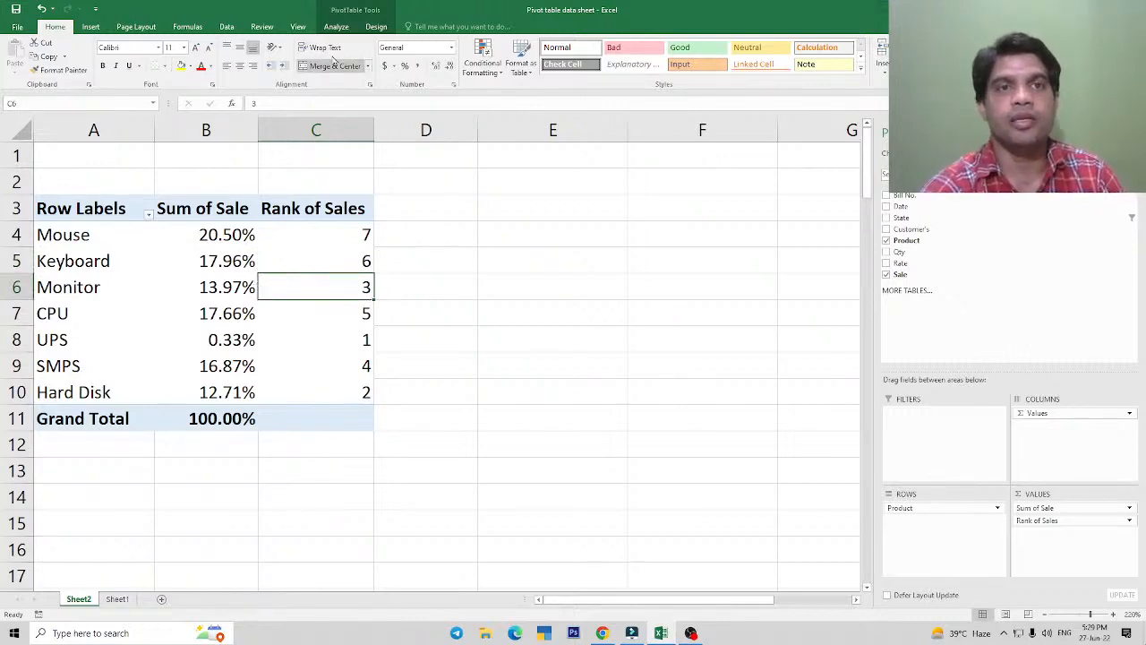
{"action": "left_click", "coordinate": [335, 27]}
{"action": "left_click", "coordinate": [376, 26]}
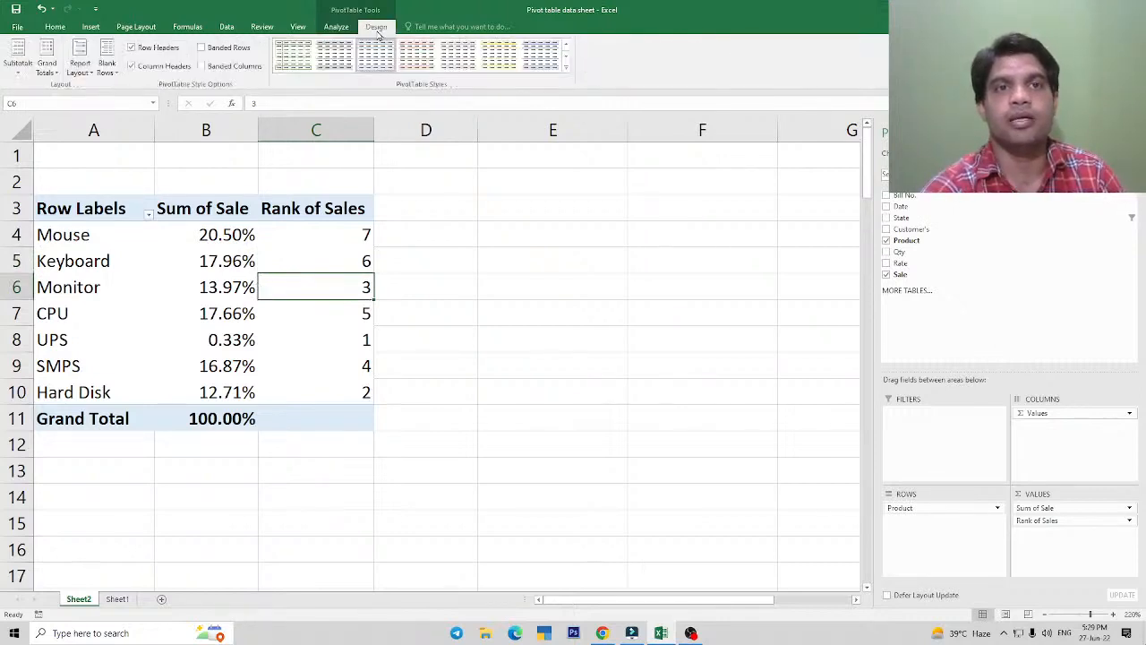
{"action": "left_click", "coordinate": [336, 27]}
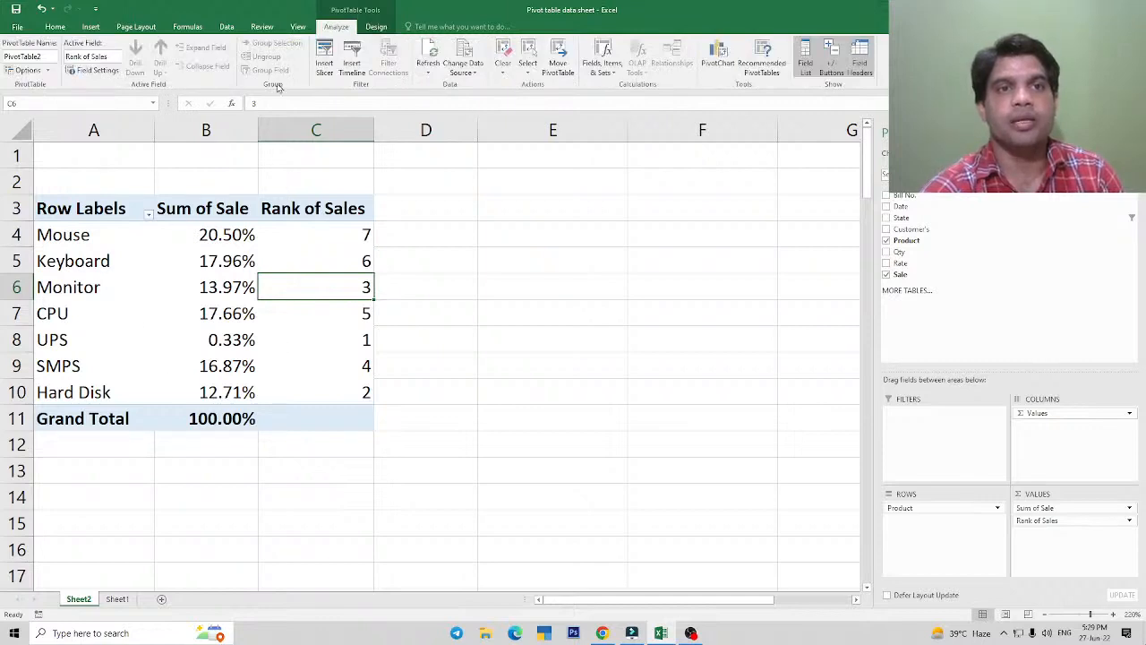
{"action": "left_click", "coordinate": [377, 27]}
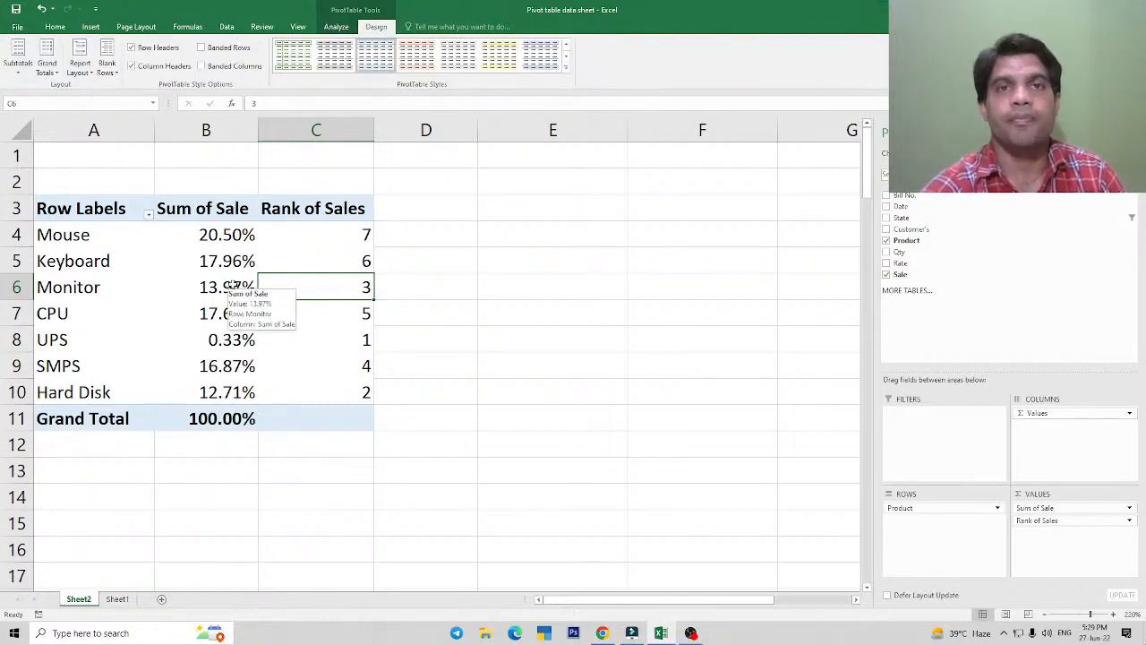
{"action": "left_click", "coordinate": [337, 27]}
{"action": "left_click", "coordinate": [364, 28]}
{"action": "left_click", "coordinate": [339, 28]}
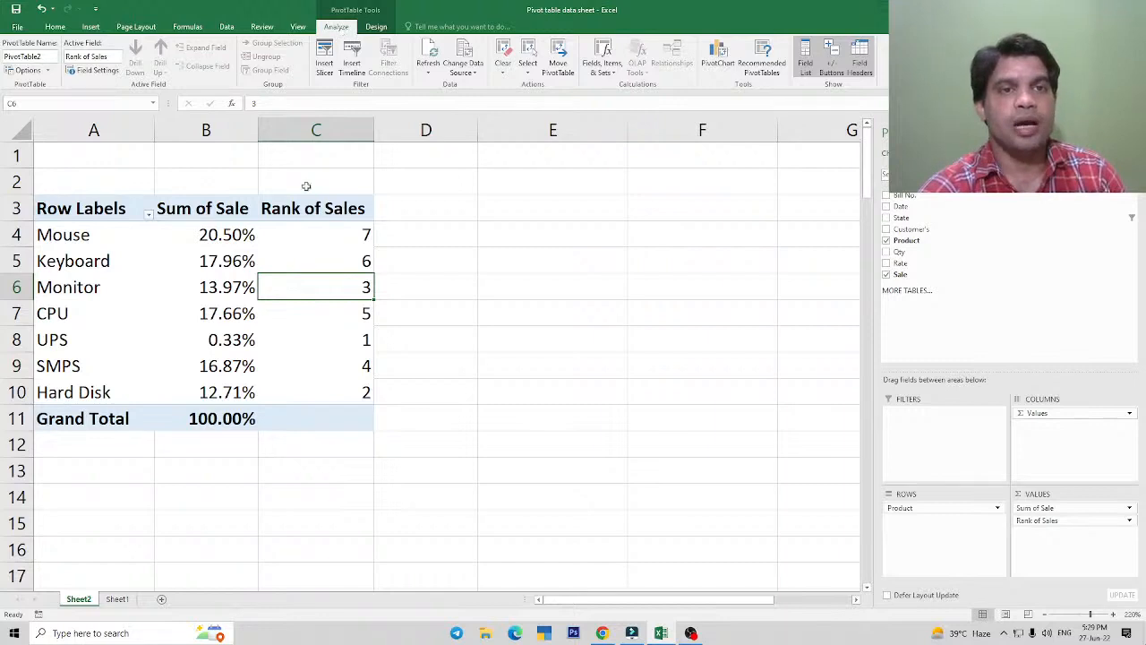
Clear all fields from the PivotTable so that the report is empty.
{"action": "left_click", "coordinate": [183, 346]}
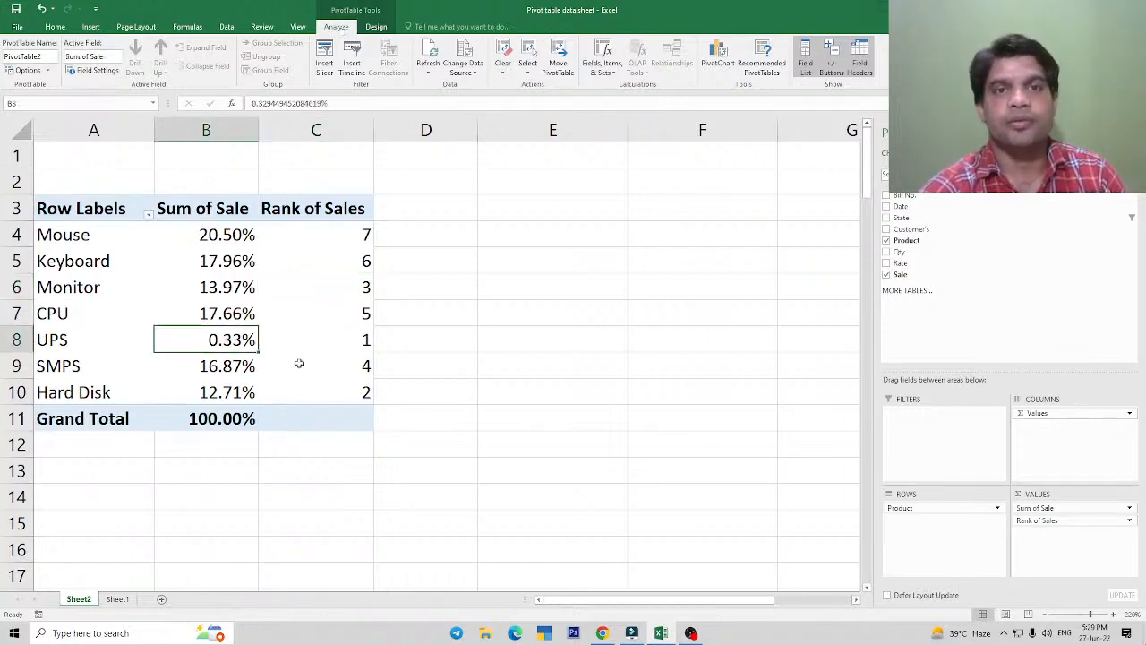
{"action": "left_click", "coordinate": [503, 68]}
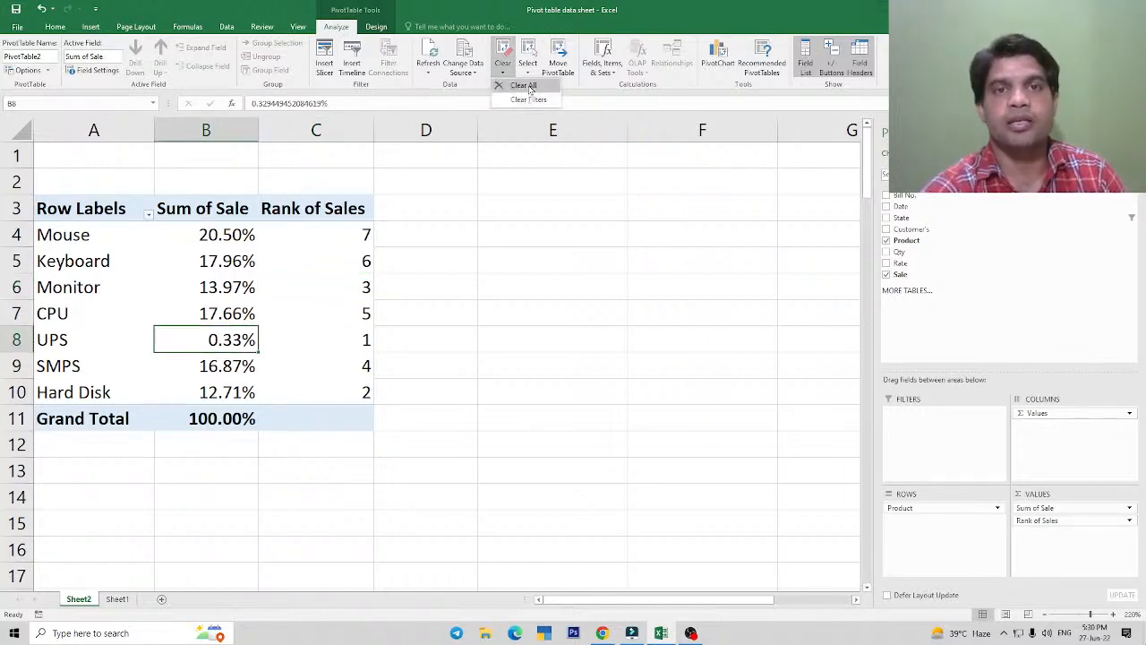
{"action": "left_click", "coordinate": [529, 89]}
{"action": "left_click", "coordinate": [260, 285]}
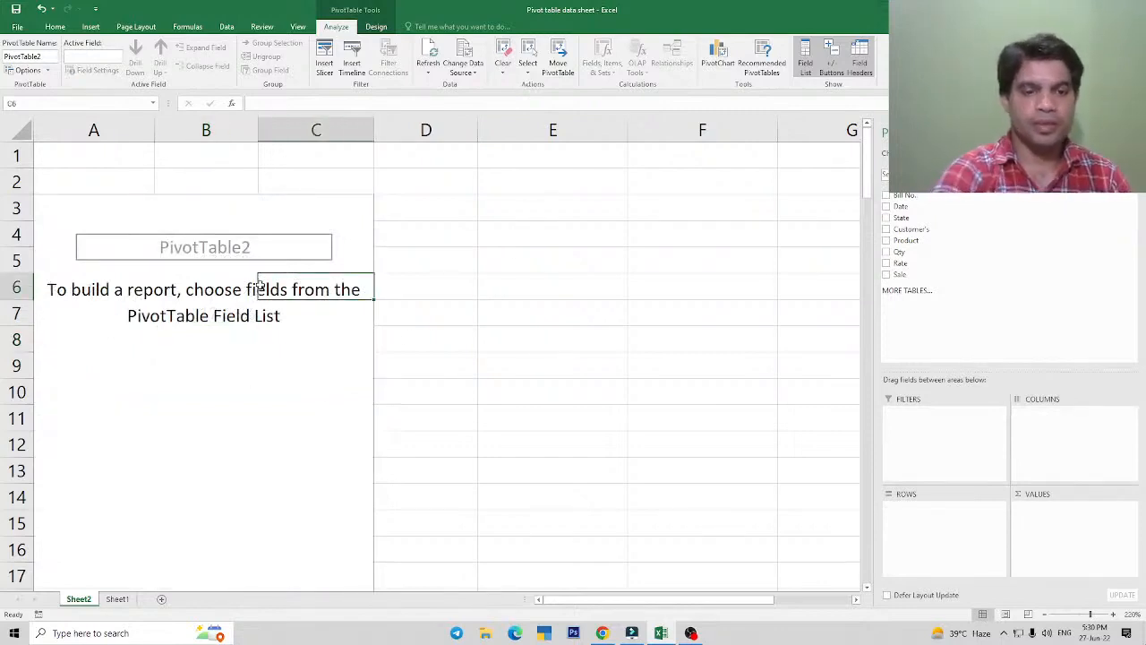
{"action": "left_click", "coordinate": [223, 306]}
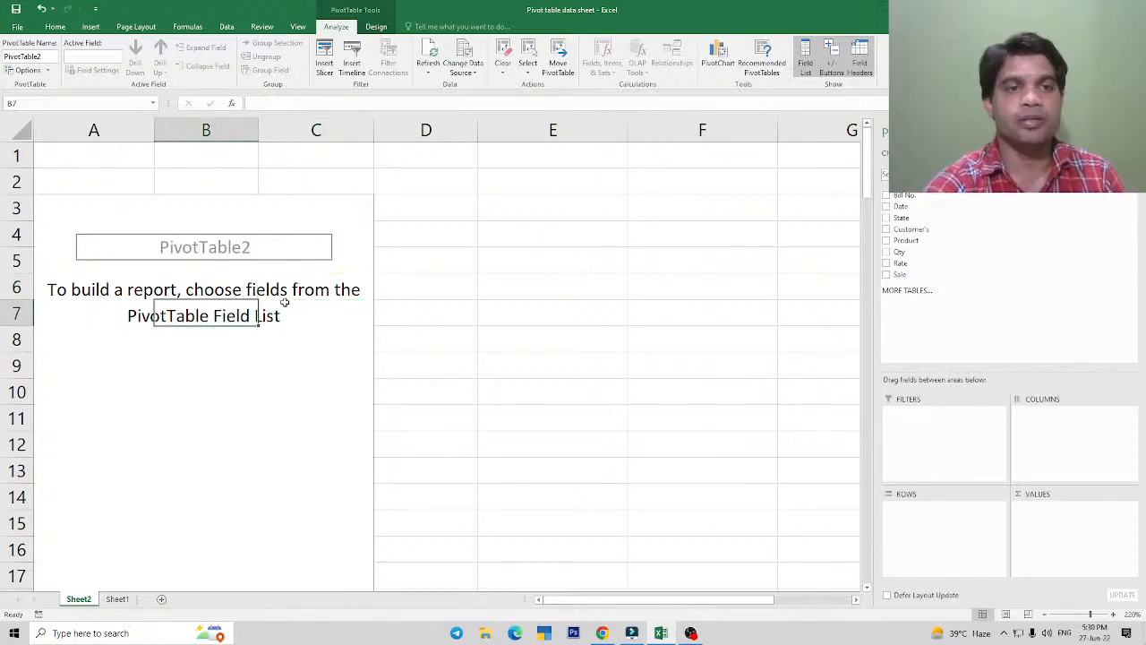
{"action": "scroll", "coordinate": [284, 302], "scroll_direction": "down", "scroll_amount": 3}
{"action": "left_click", "coordinate": [223, 299]}
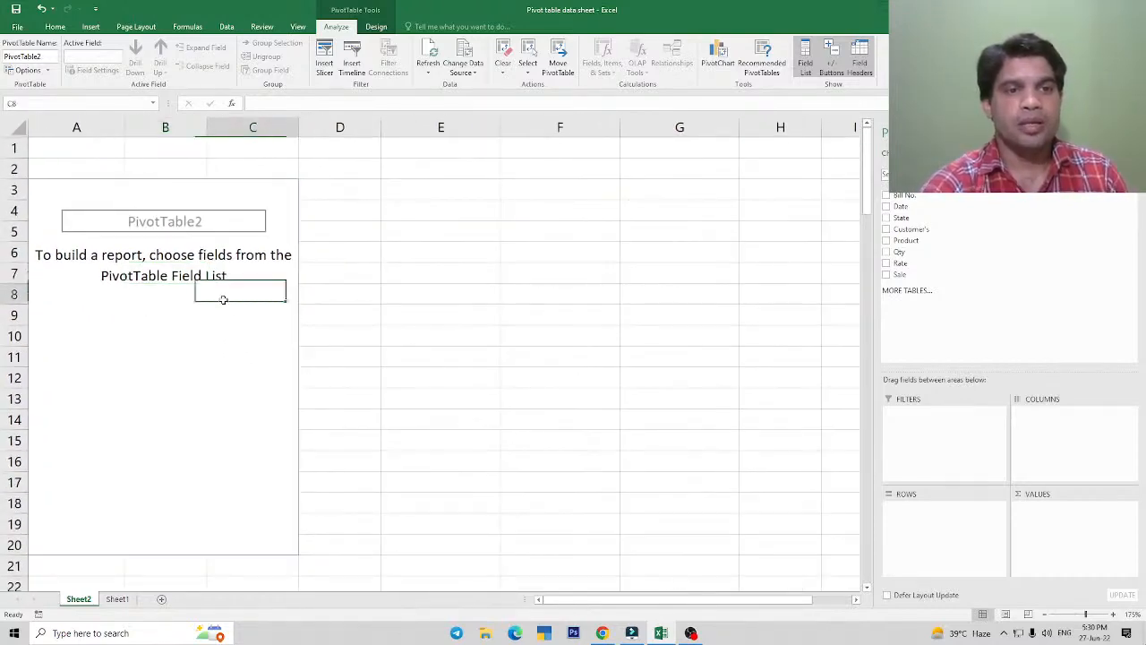
Try the State field in the PivotTable rows, then take it out again.
{"action": "left_click", "coordinate": [204, 269]}
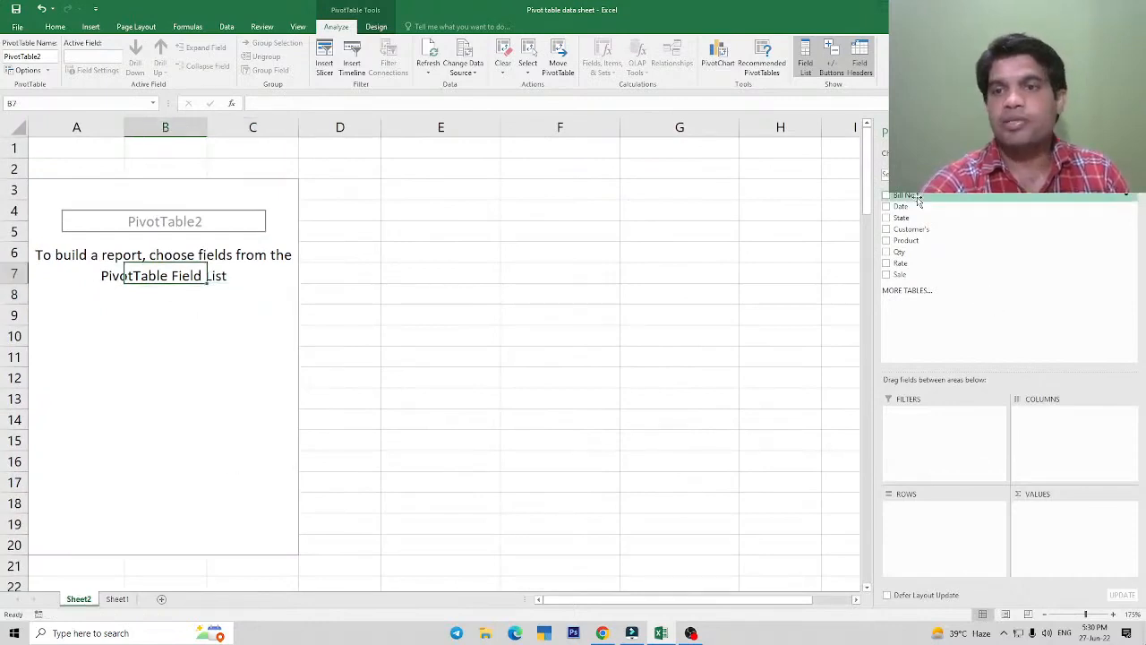
{"action": "left_click", "coordinate": [886, 218]}
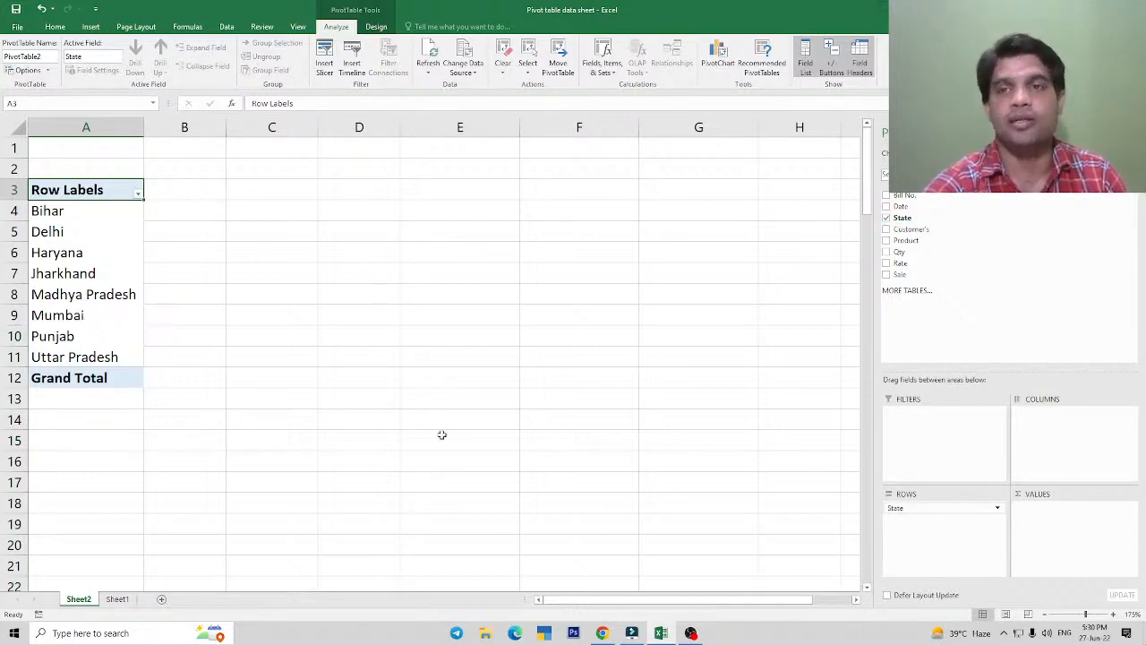
{"action": "left_click", "coordinate": [887, 217]}
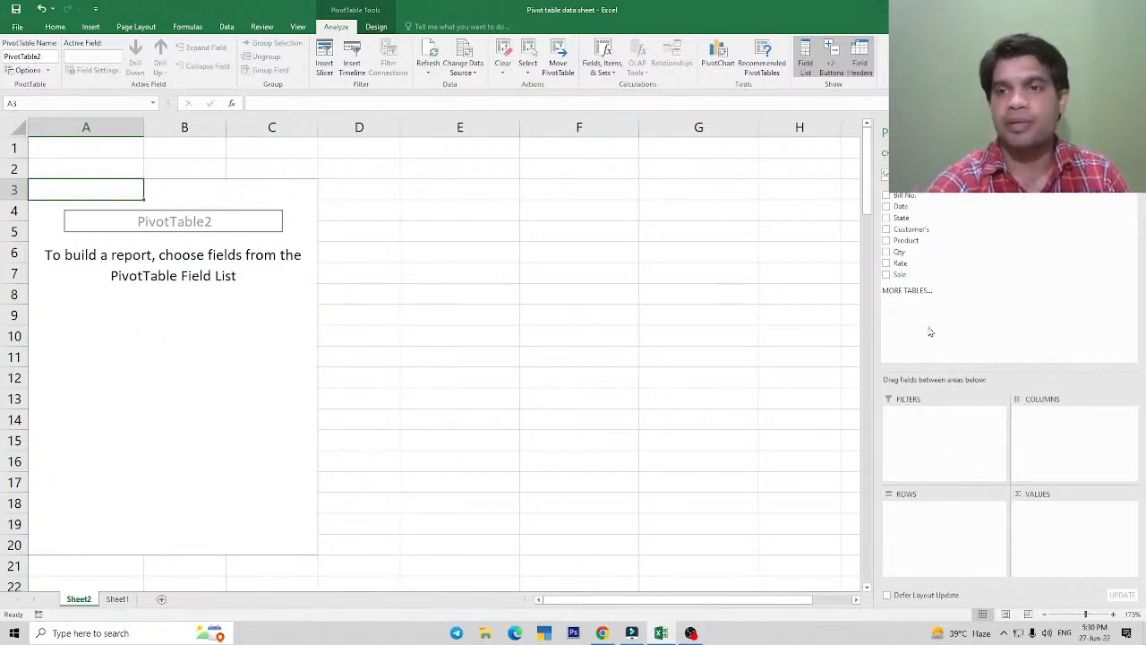
Try to place the Customer's and Product fields by dropping them onto the empty PivotTable layout.
{"action": "left_click_drag", "start_coordinate": [907, 231], "coordinate": [956, 549]}
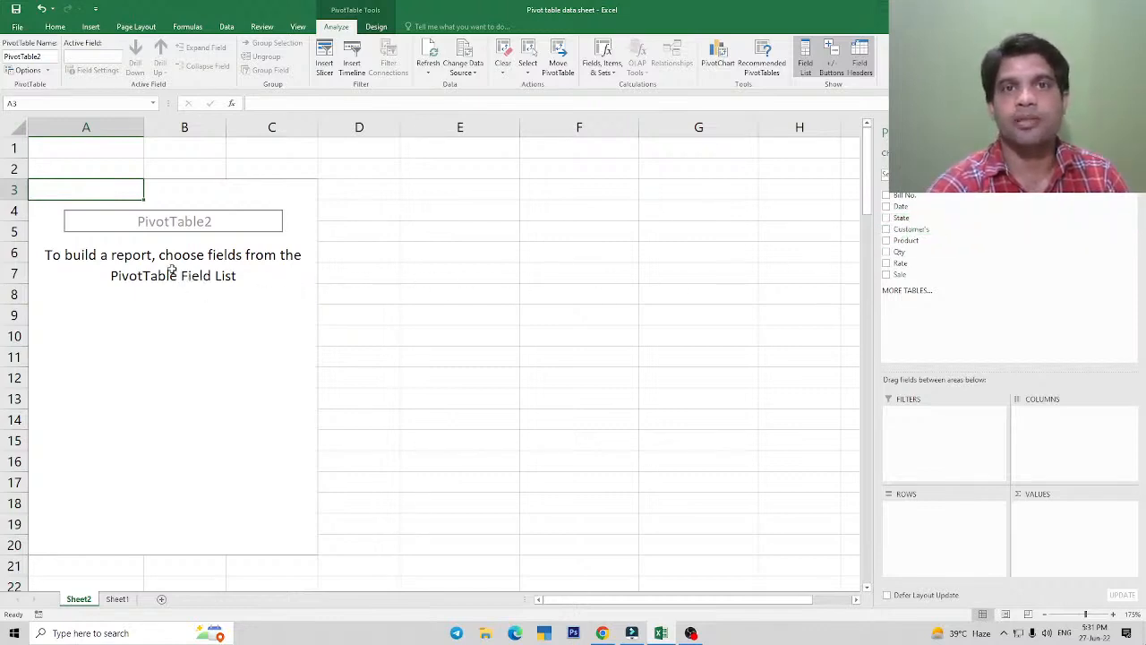
{"action": "left_click_drag", "start_coordinate": [922, 245], "coordinate": [229, 334]}
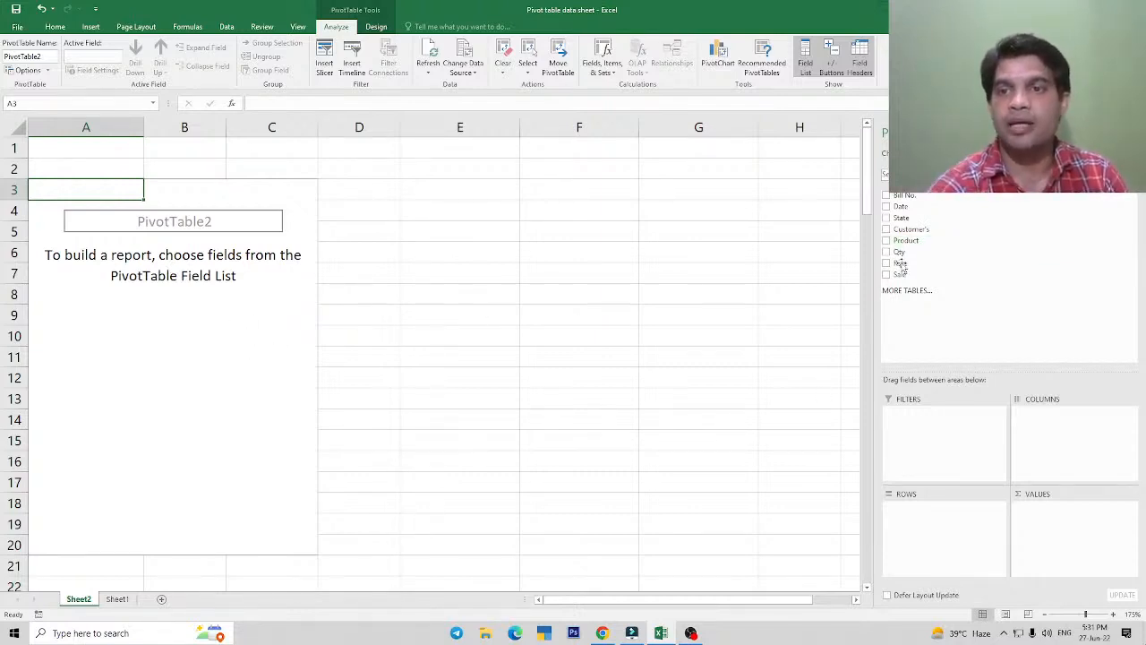
{"action": "left_click_drag", "start_coordinate": [911, 229], "coordinate": [155, 335]}
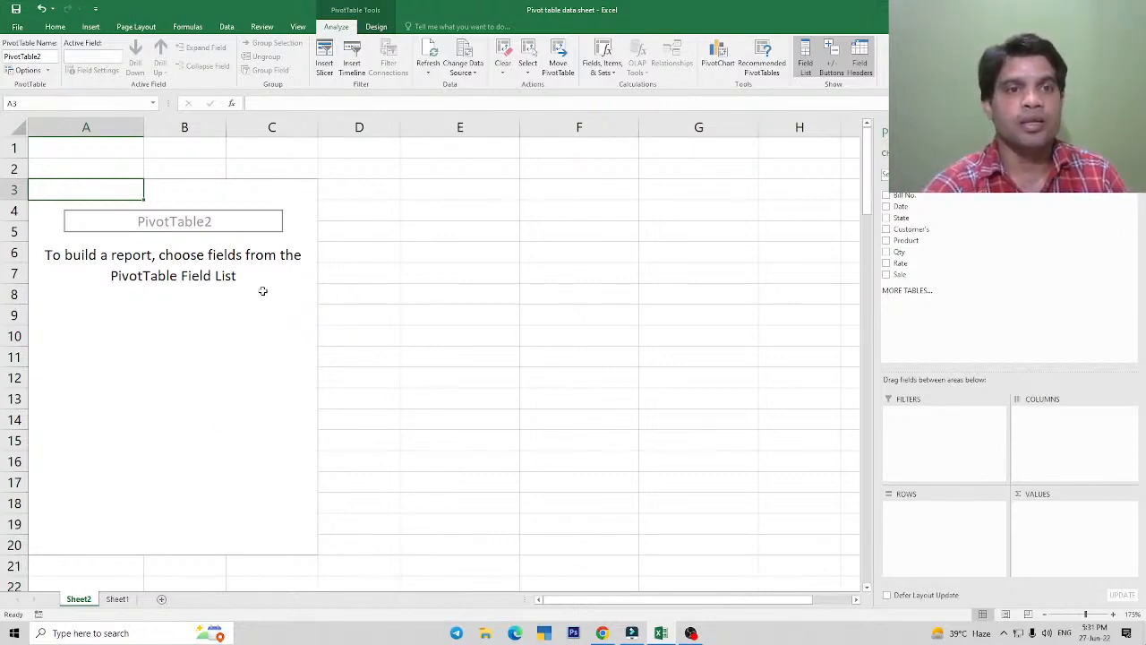
{"action": "left_click", "coordinate": [186, 259]}
{"action": "left_click", "coordinate": [164, 312]}
{"action": "left_click", "coordinate": [242, 321]}
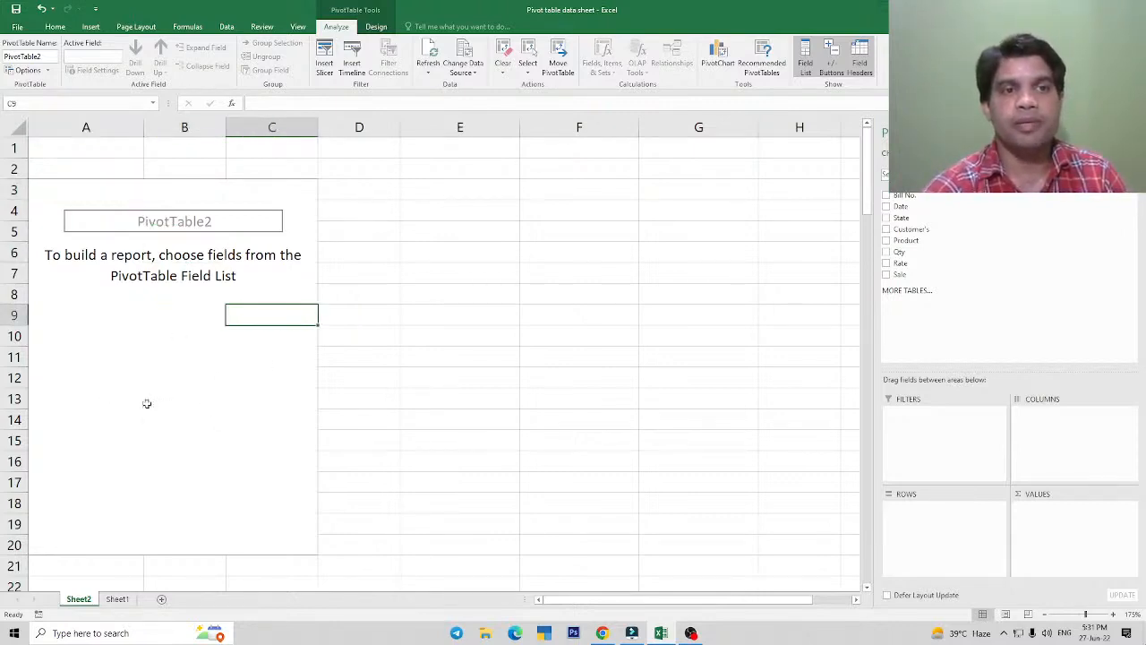
{"action": "left_click", "coordinate": [208, 278]}
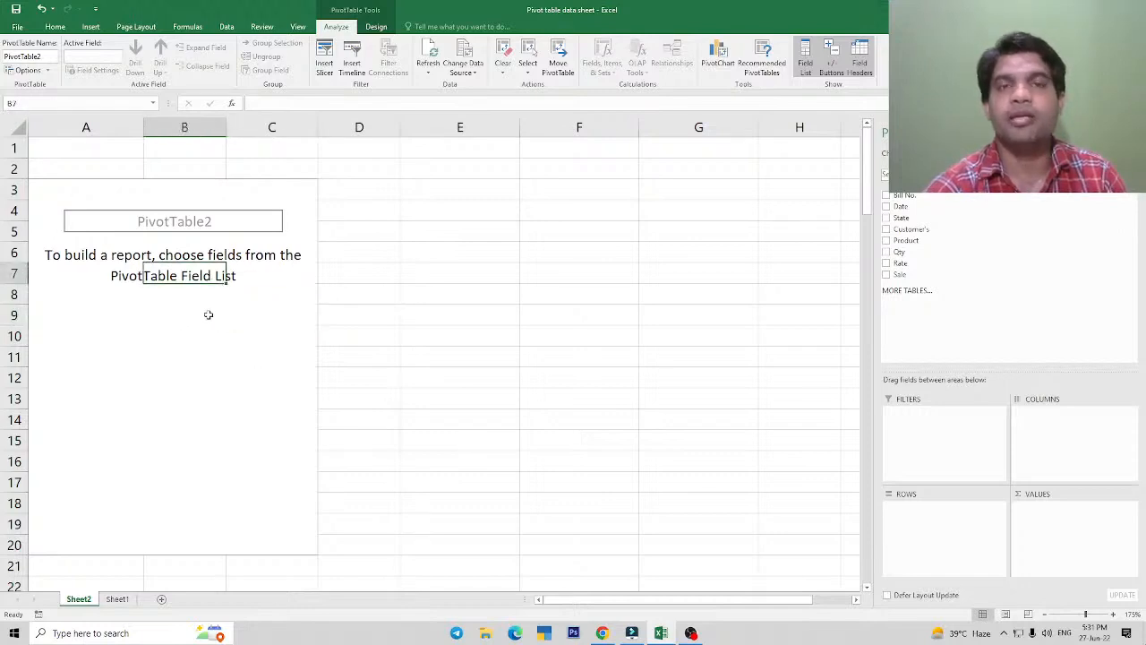
Enable the Classic PivotTable layout, which allows dragging fields in the grid, in the PivotTable's display options.
{"action": "left_click", "coordinate": [208, 314]}
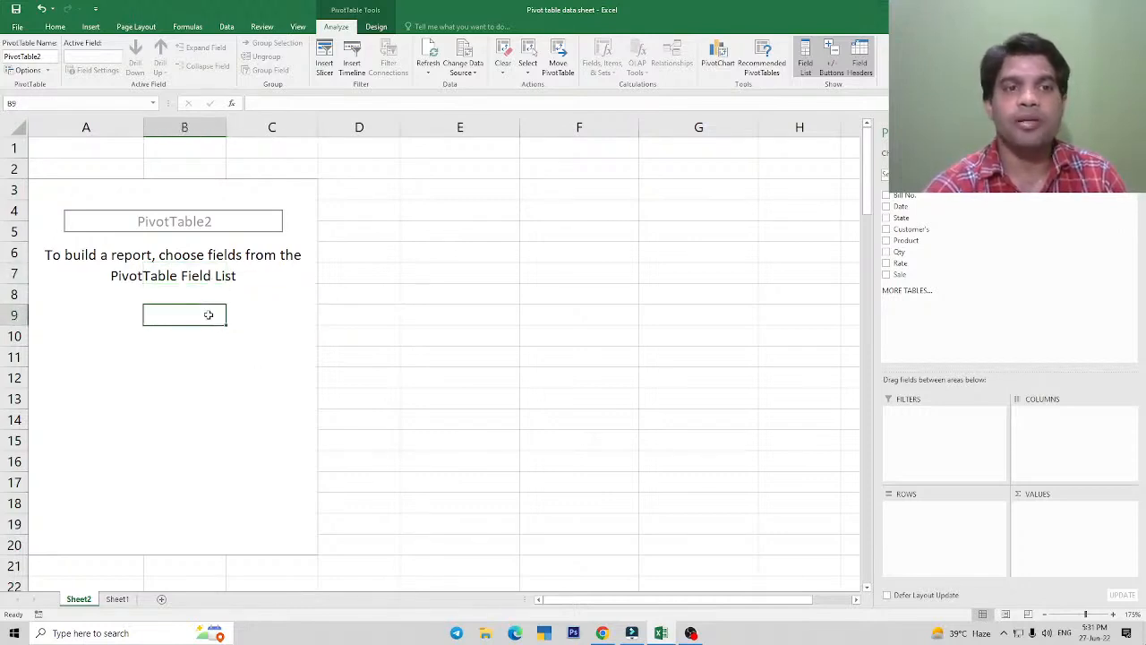
{"action": "right_click", "coordinate": [208, 314]}
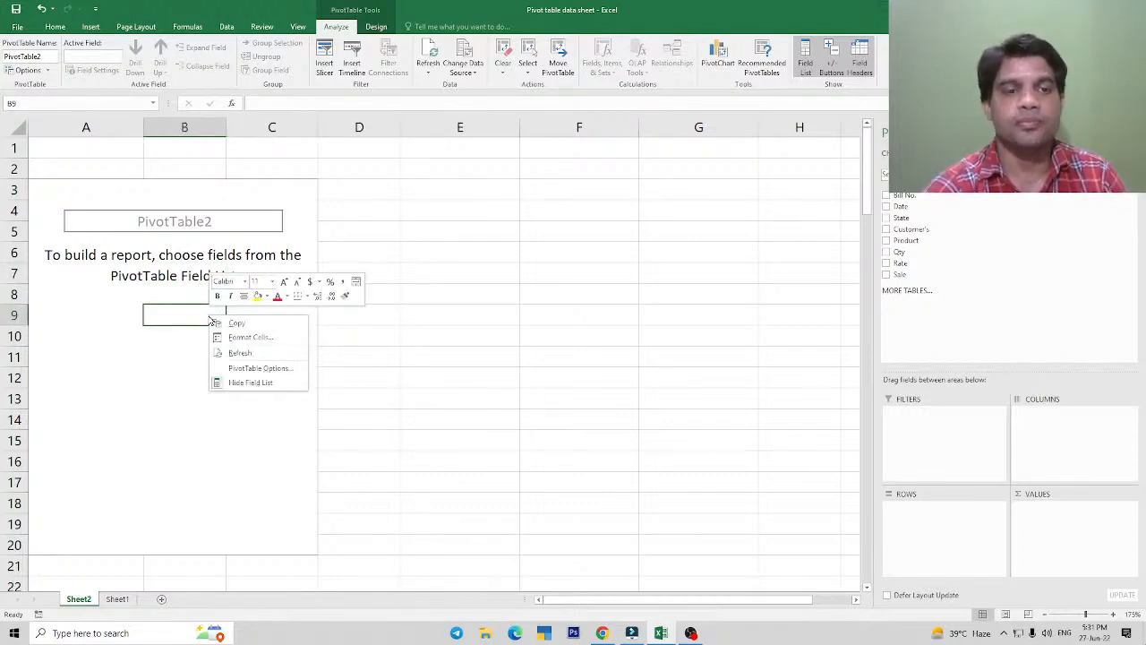
{"action": "right_click", "coordinate": [198, 310]}
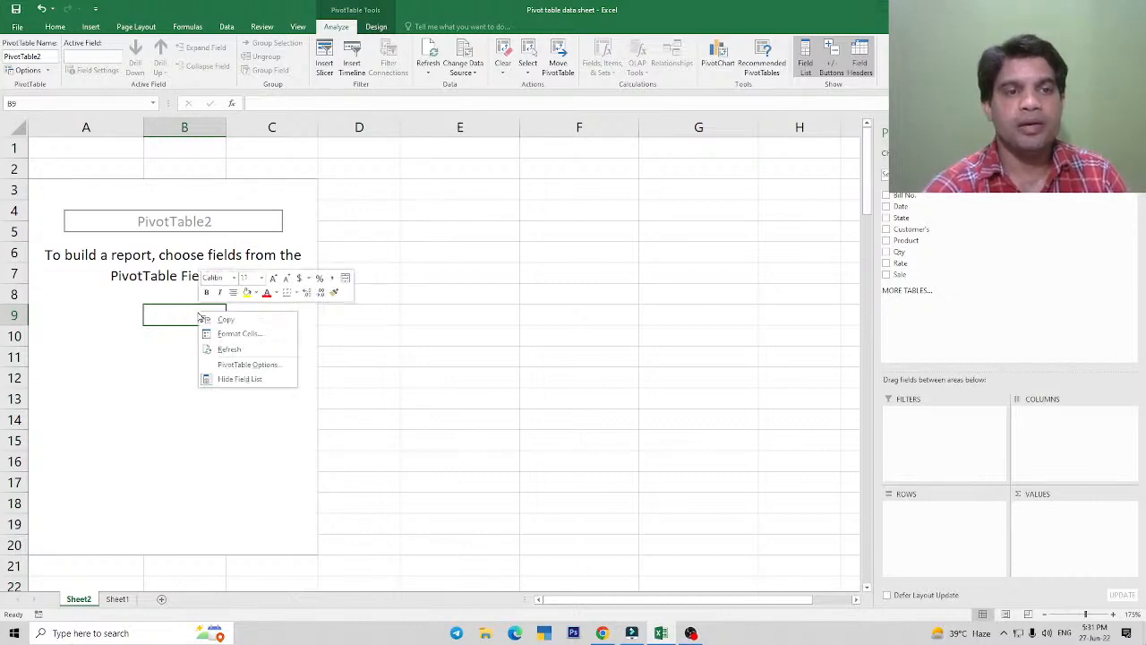
{"action": "left_click", "coordinate": [249, 366]}
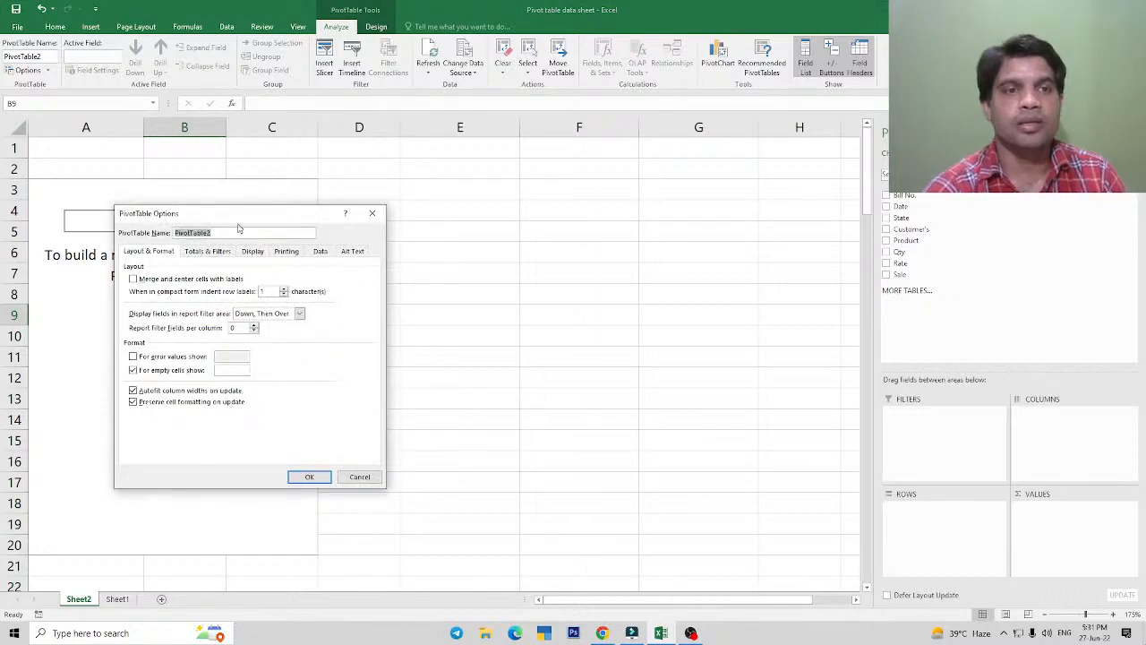
{"action": "left_click_drag", "start_coordinate": [240, 222], "coordinate": [380, 195]}
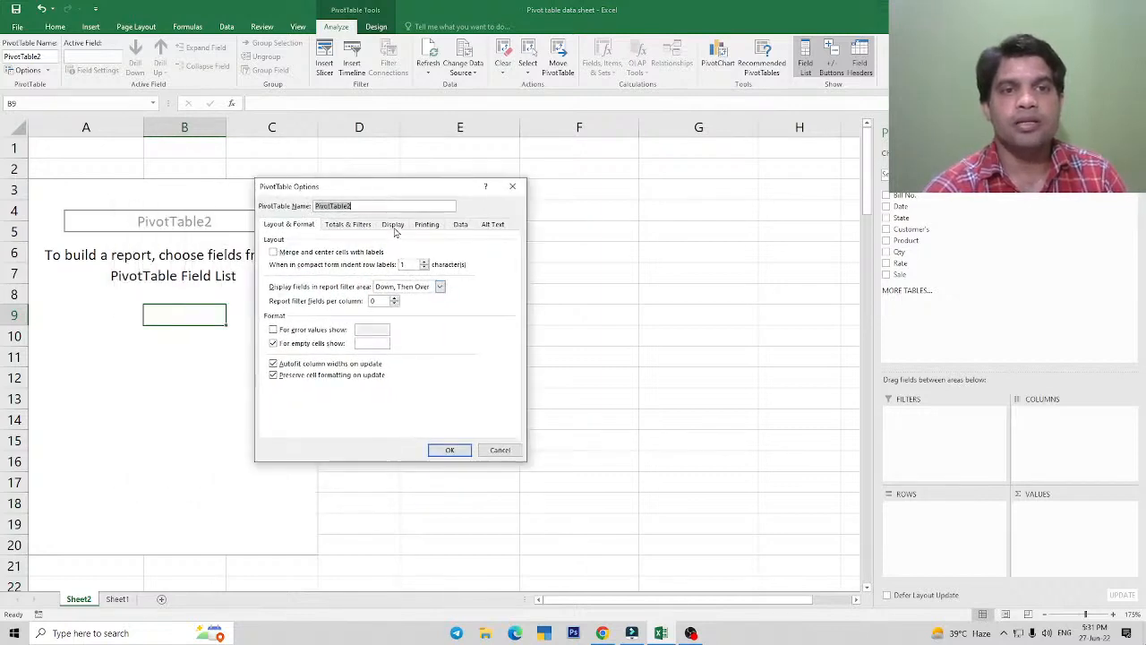
{"action": "left_click", "coordinate": [394, 226]}
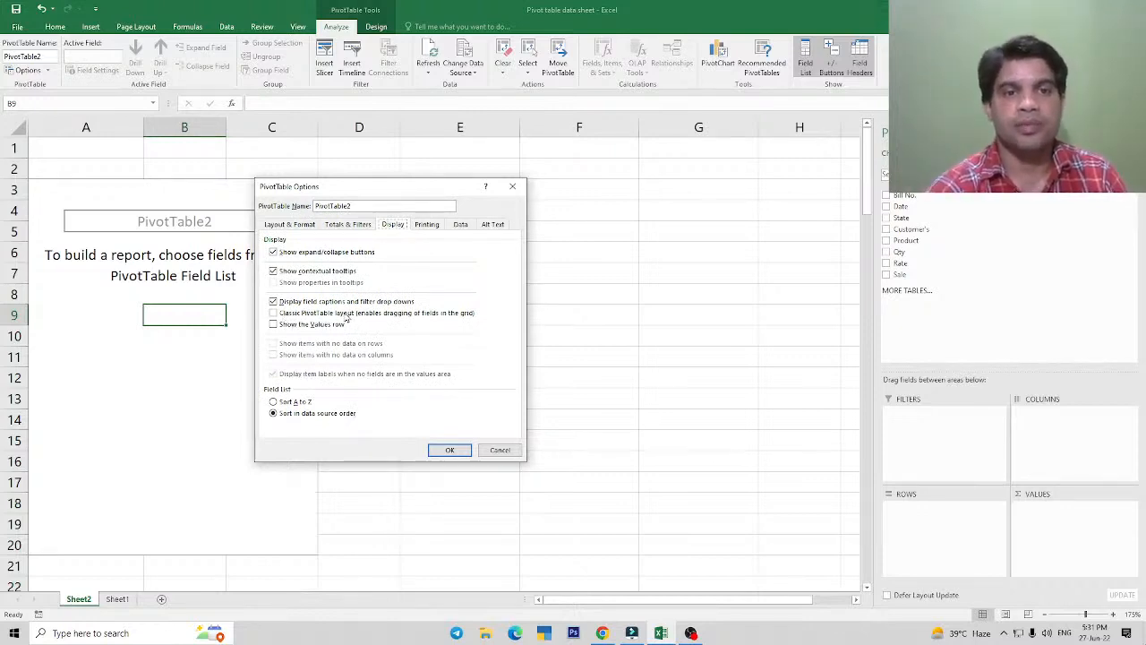
{"action": "left_click", "coordinate": [273, 313]}
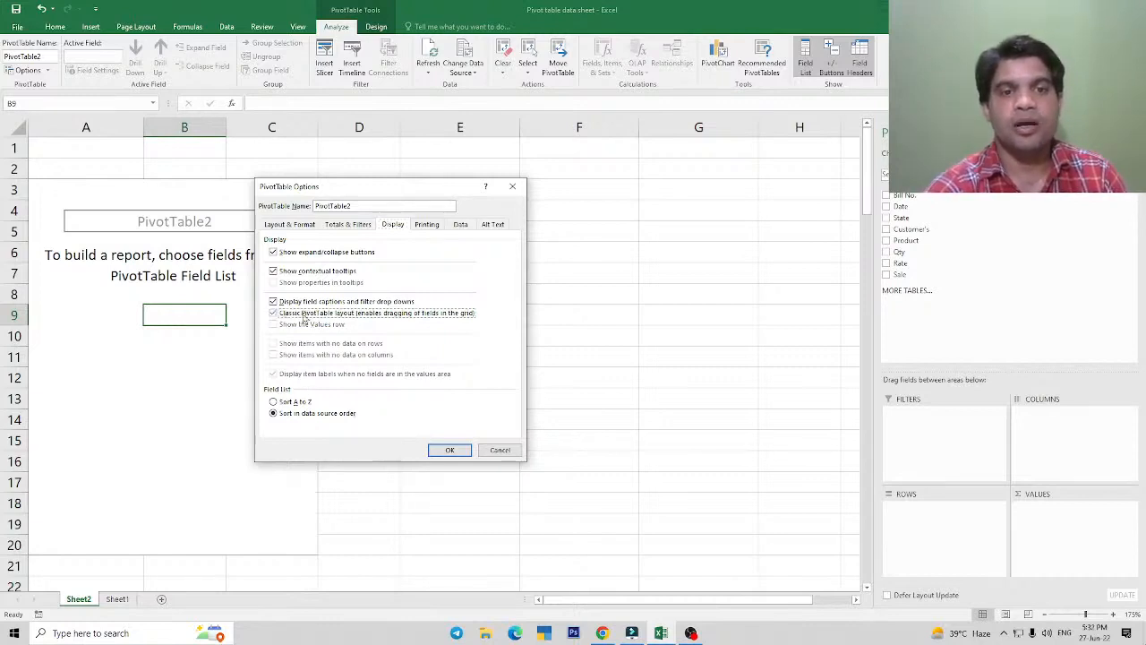
{"action": "left_click", "coordinate": [450, 450]}
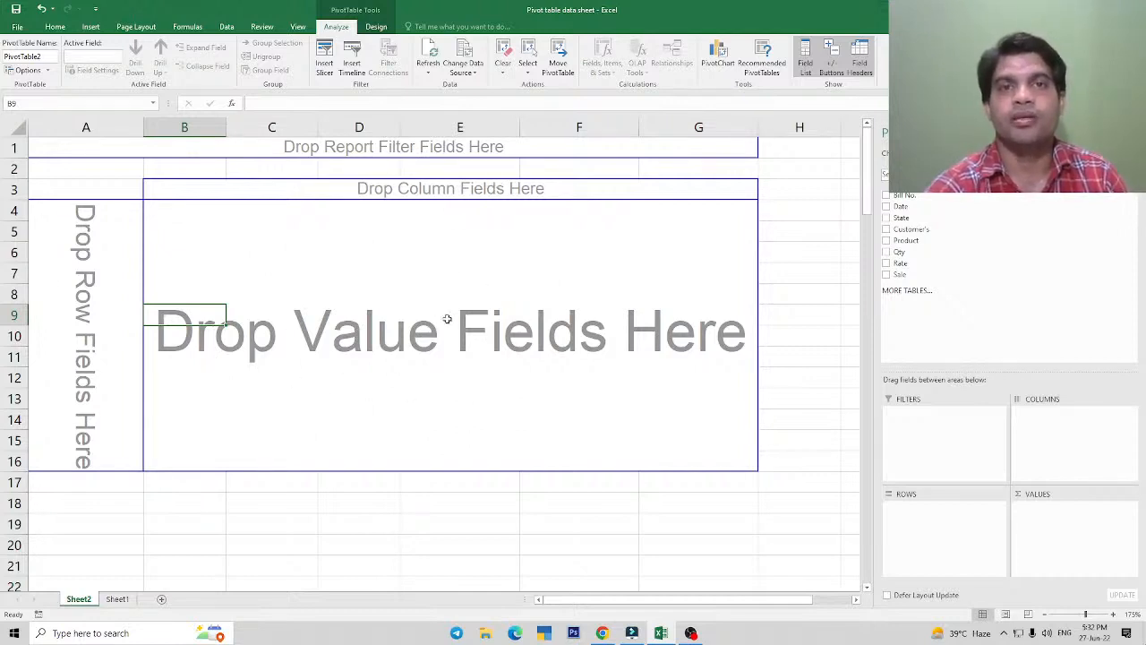
Put Product in the PivotTable rows and Customer's in the column area.
{"action": "left_click", "coordinate": [887, 242]}
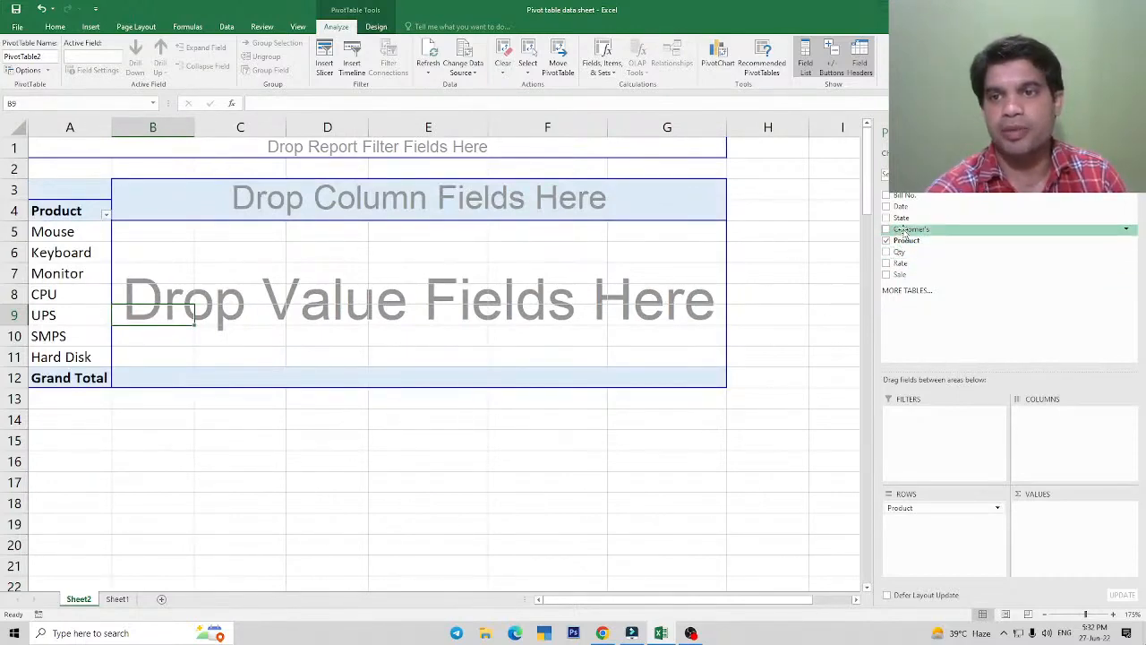
{"action": "left_click_drag", "start_coordinate": [906, 231], "coordinate": [315, 193]}
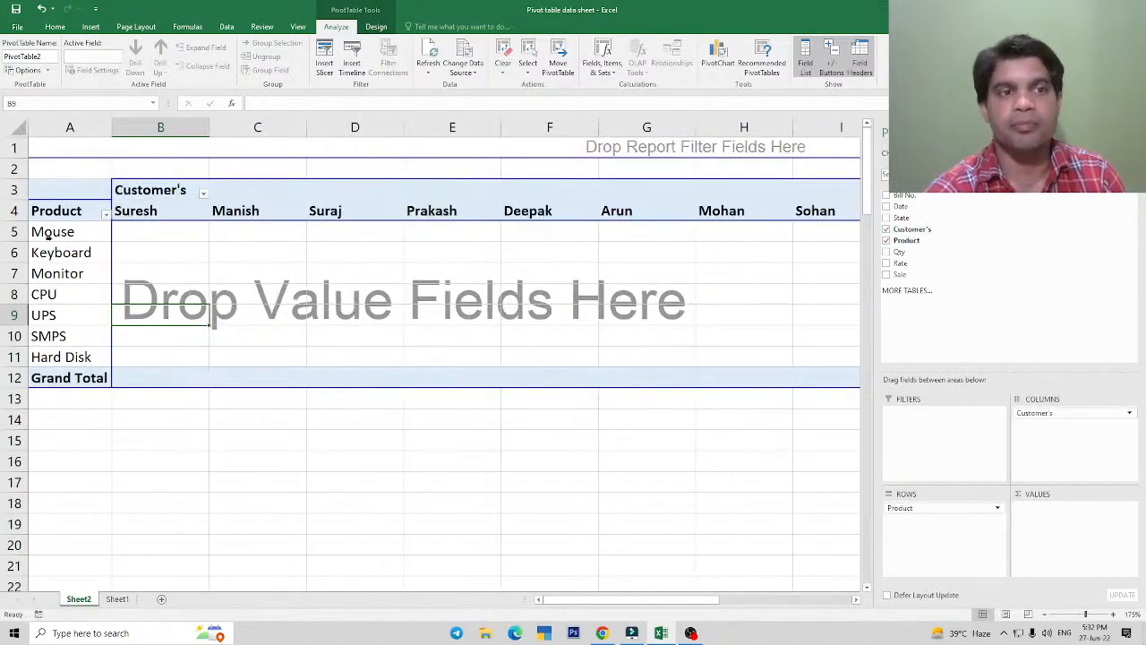
Remove Product and put it back in the row area, and do the same with Customer's in the column area.
{"action": "left_click", "coordinate": [887, 242]}
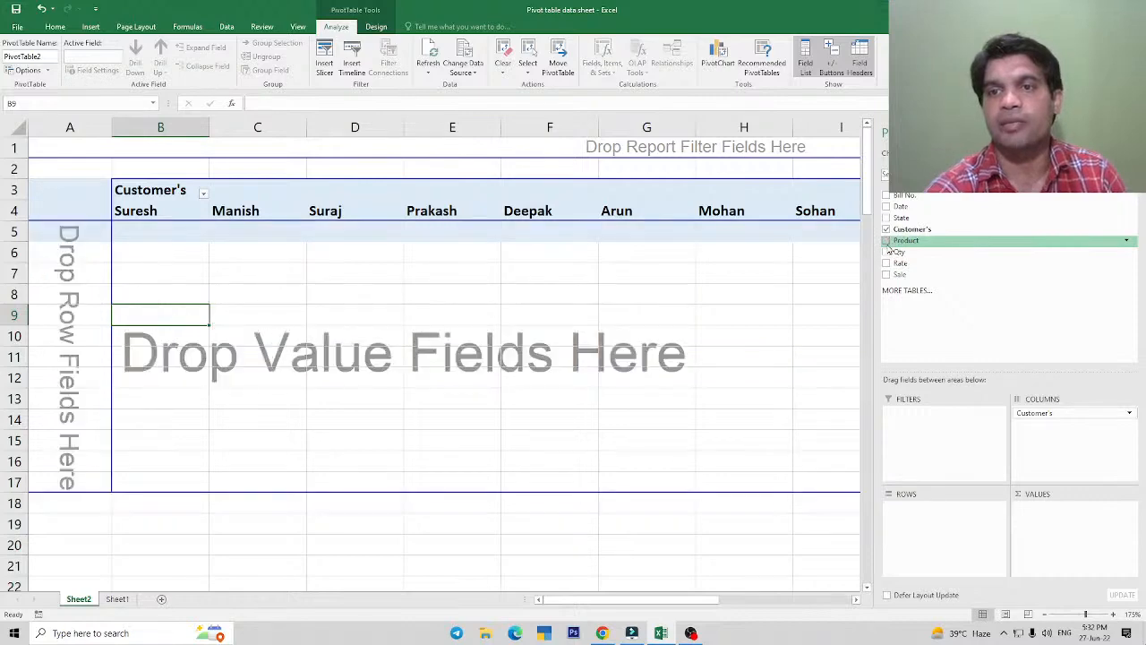
{"action": "left_click_drag", "start_coordinate": [895, 252], "coordinate": [43, 336]}
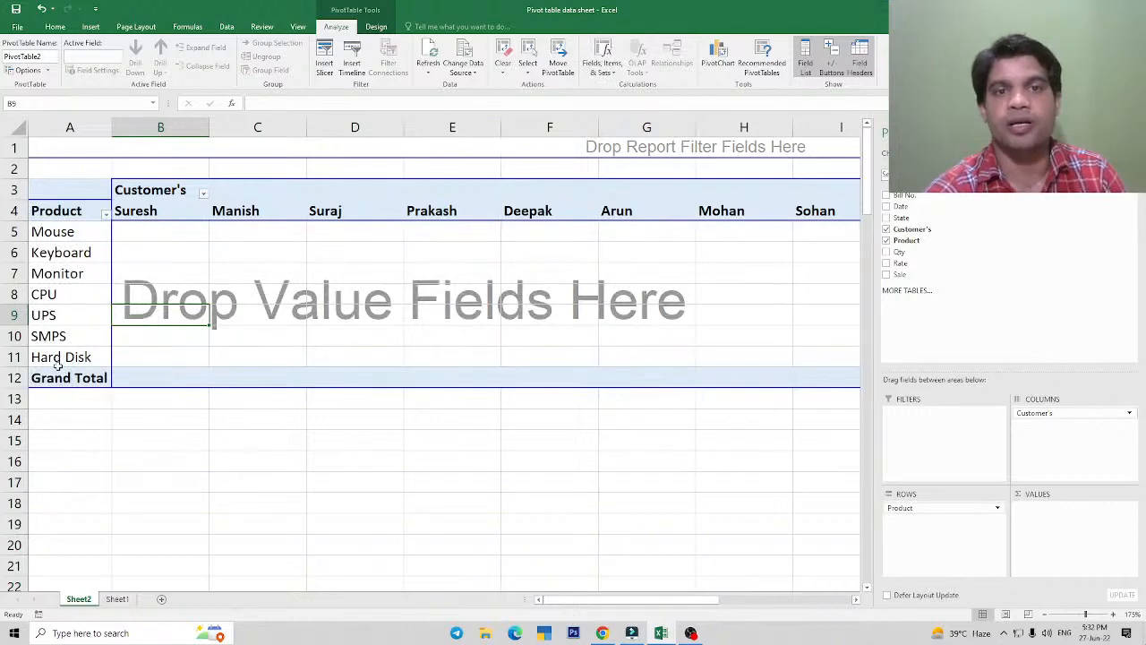
{"action": "left_click", "coordinate": [886, 230]}
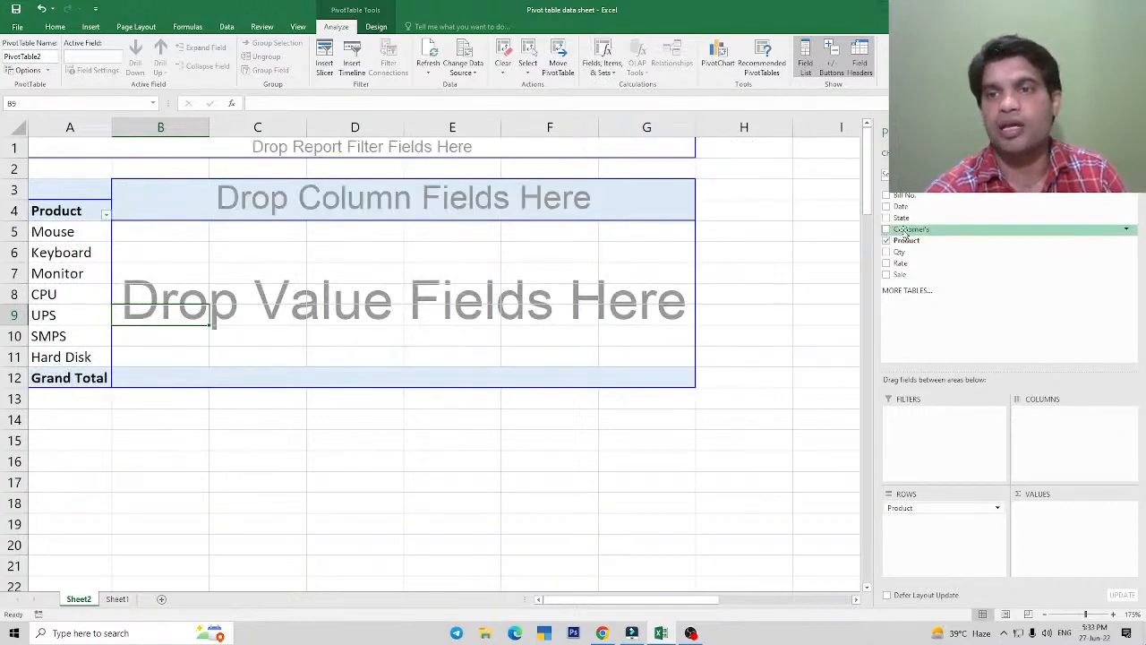
{"action": "left_click_drag", "start_coordinate": [903, 233], "coordinate": [331, 202]}
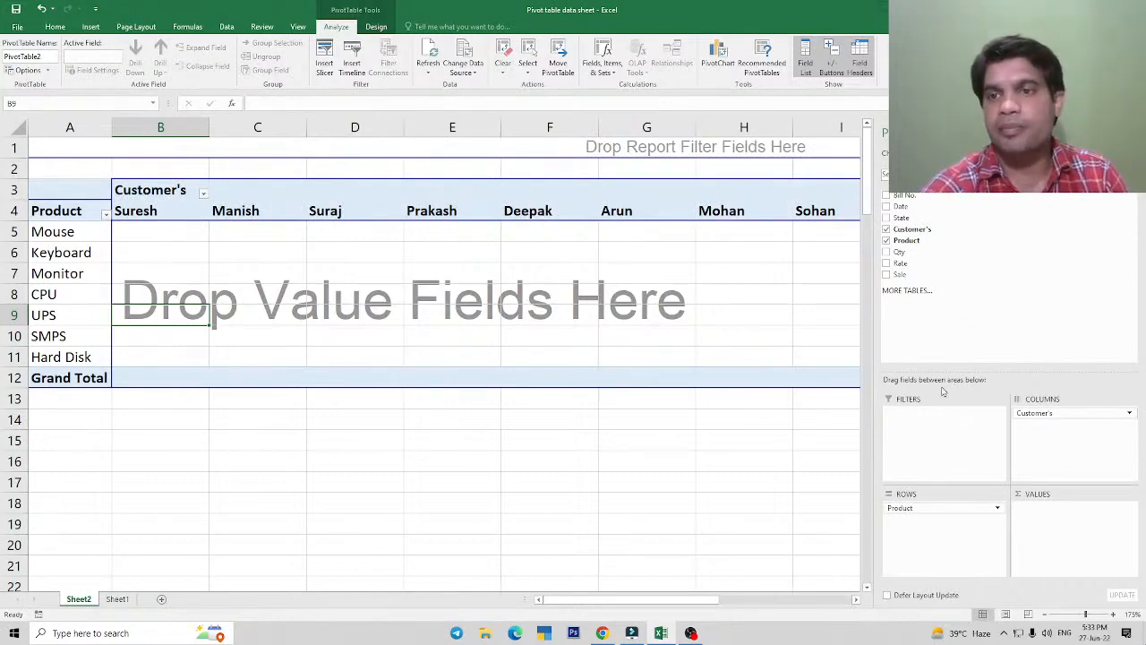
Add the Qty, Rate and Sale fields to the value area of the PivotTable grid.
{"action": "left_click_drag", "start_coordinate": [898, 253], "coordinate": [163, 272]}
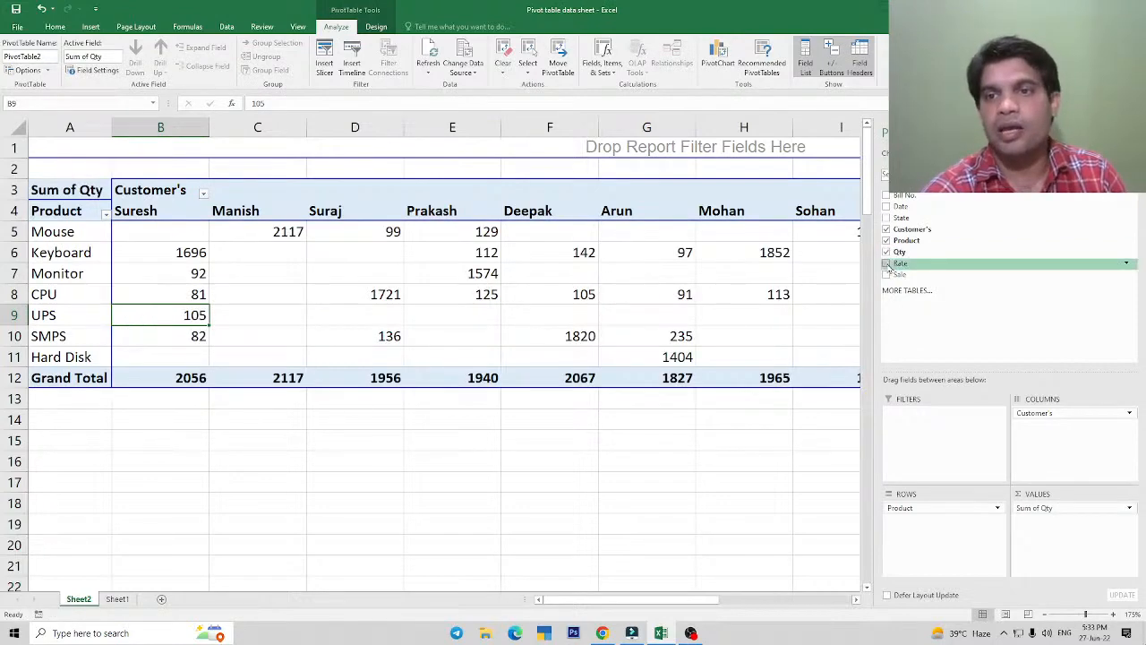
{"action": "left_click_drag", "start_coordinate": [890, 266], "coordinate": [241, 278]}
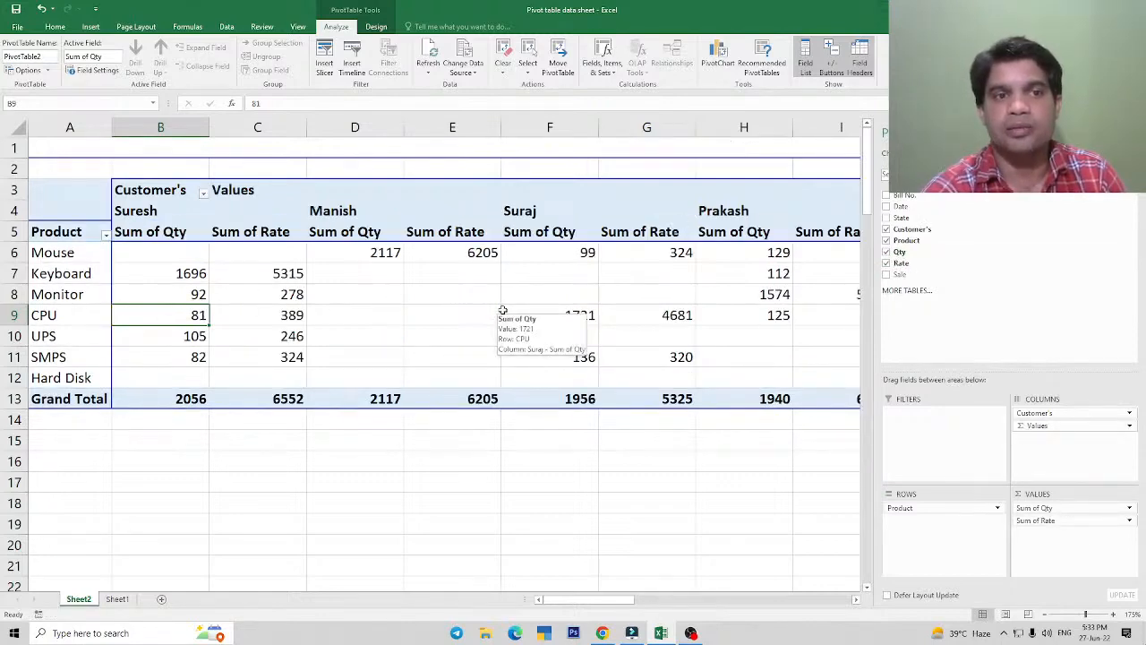
{"action": "left_click_drag", "start_coordinate": [900, 274], "coordinate": [446, 284]}
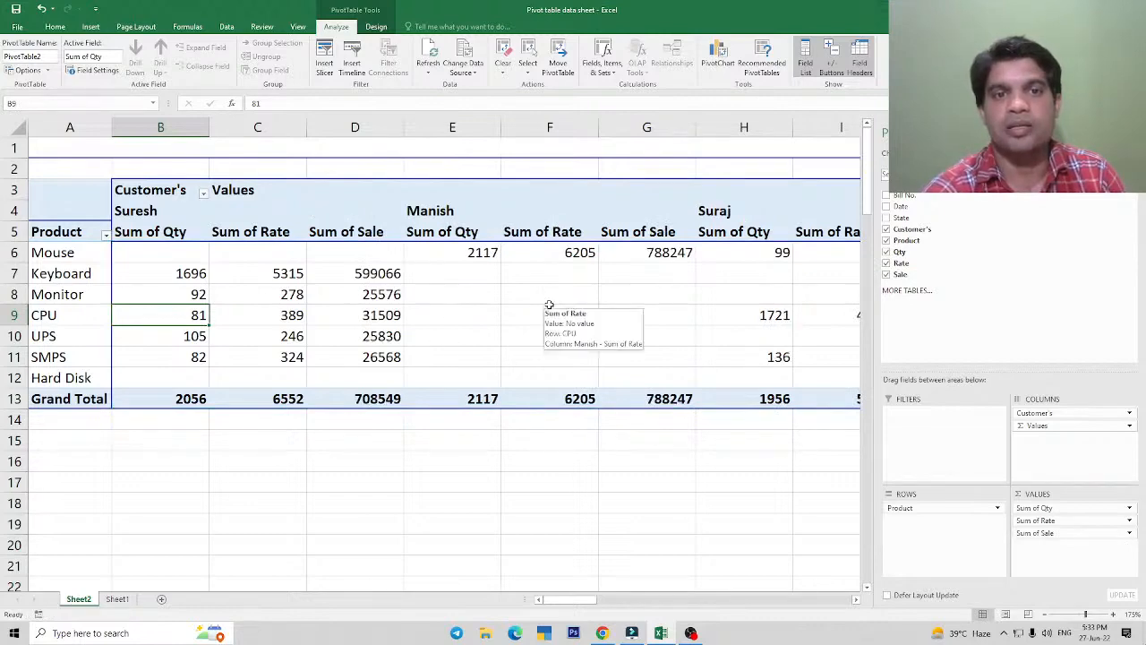
Check the second customer's quantity, rate and sale values in the Mouse row.
{"action": "left_click", "coordinate": [461, 253]}
{"action": "left_click", "coordinate": [550, 259]}
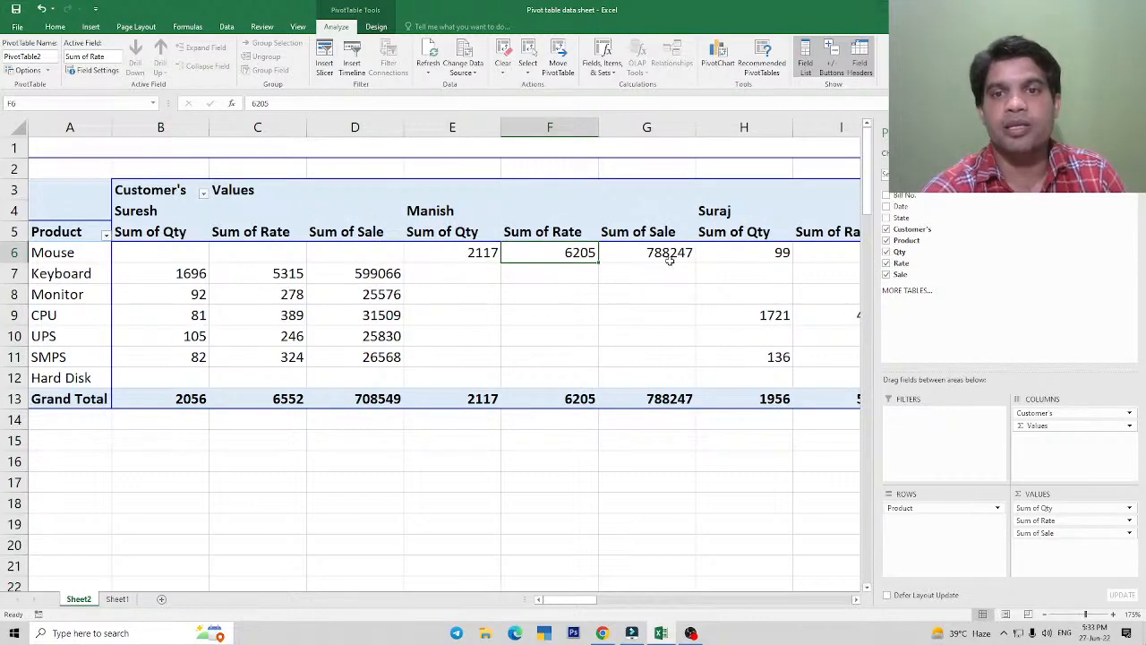
{"action": "left_click", "coordinate": [668, 260]}
{"action": "left_click", "coordinate": [469, 252]}
{"action": "left_click", "coordinate": [561, 253]}
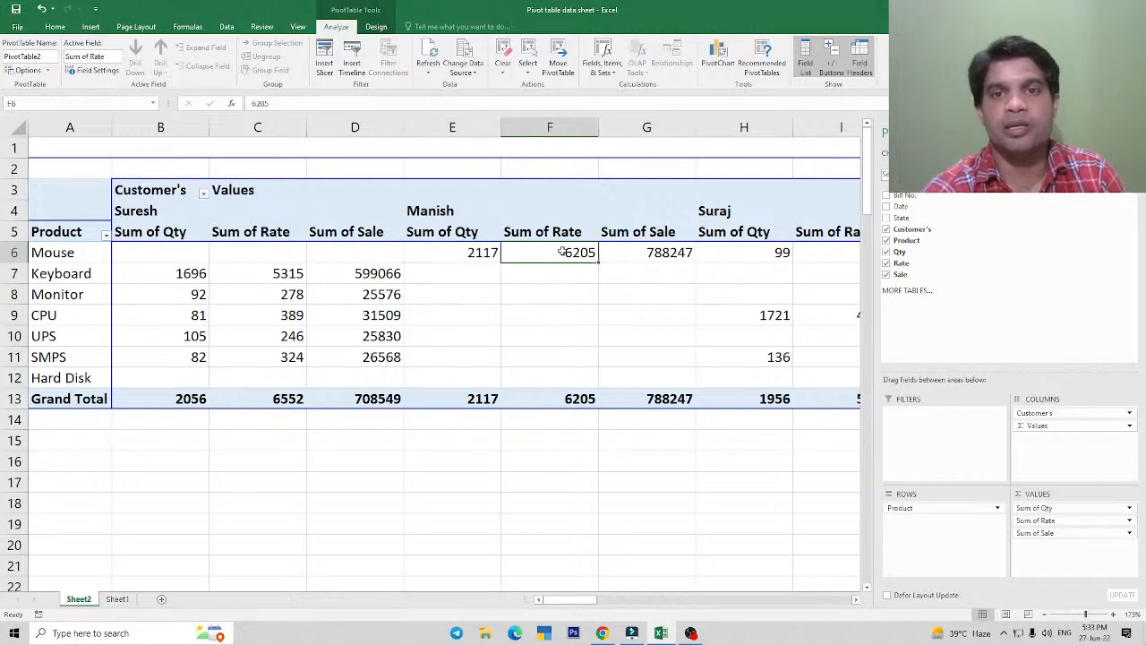
{"action": "left_click", "coordinate": [661, 260]}
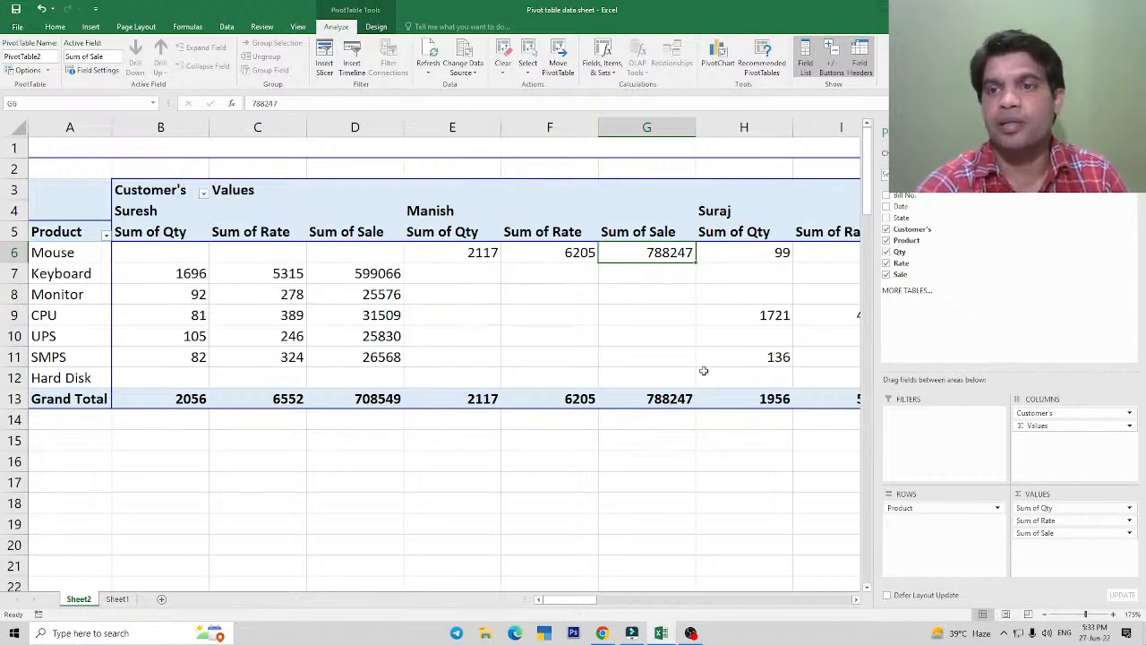
Remove the Qty and Rate fields from the PivotTable so that only Sale remains in the values.
{"action": "left_click", "coordinate": [888, 254]}
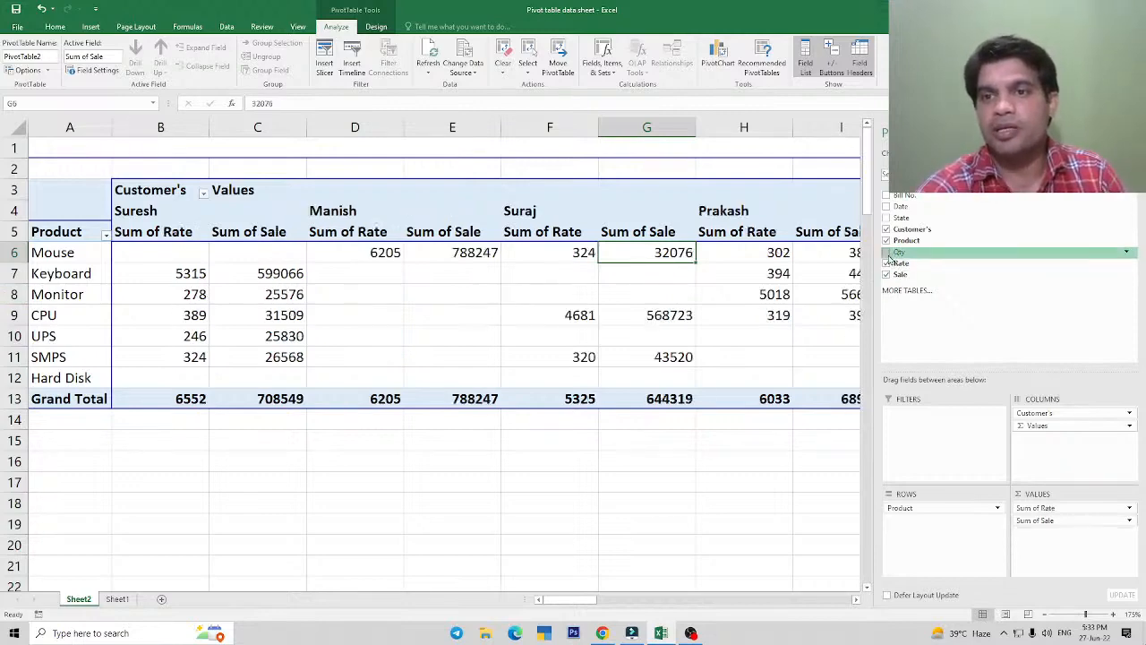
{"action": "left_click", "coordinate": [889, 264]}
{"action": "left_click", "coordinate": [268, 273]}
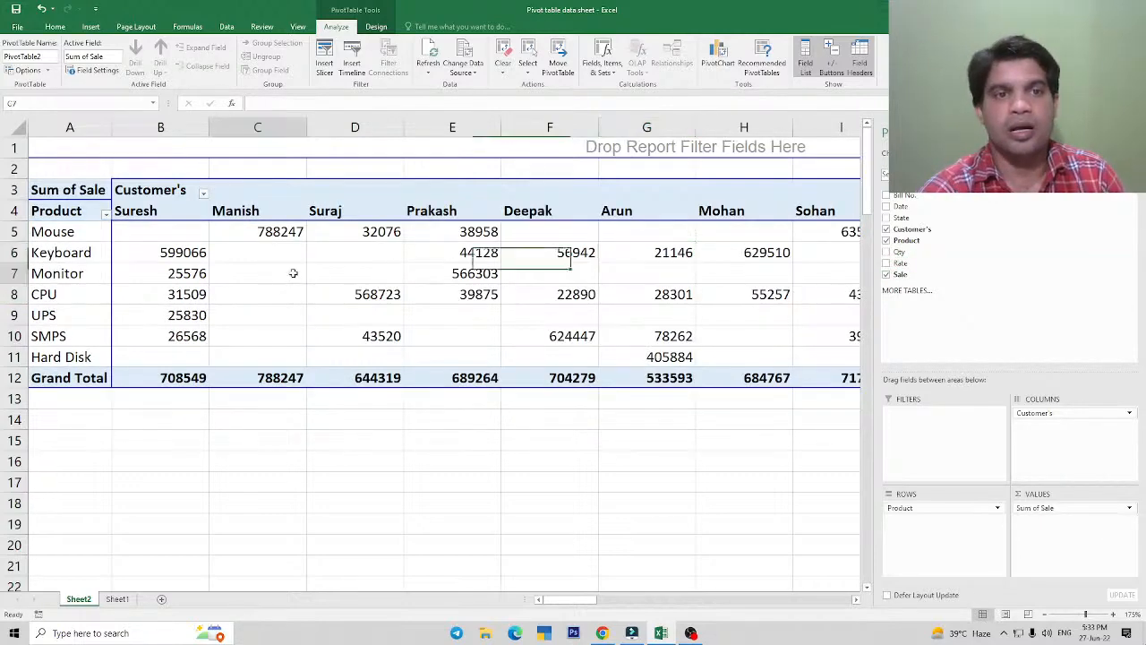
Review the product list in the rows and the customer headings across the columns of the sales report.
{"action": "left_click_drag", "start_coordinate": [573, 608], "coordinate": [549, 601]}
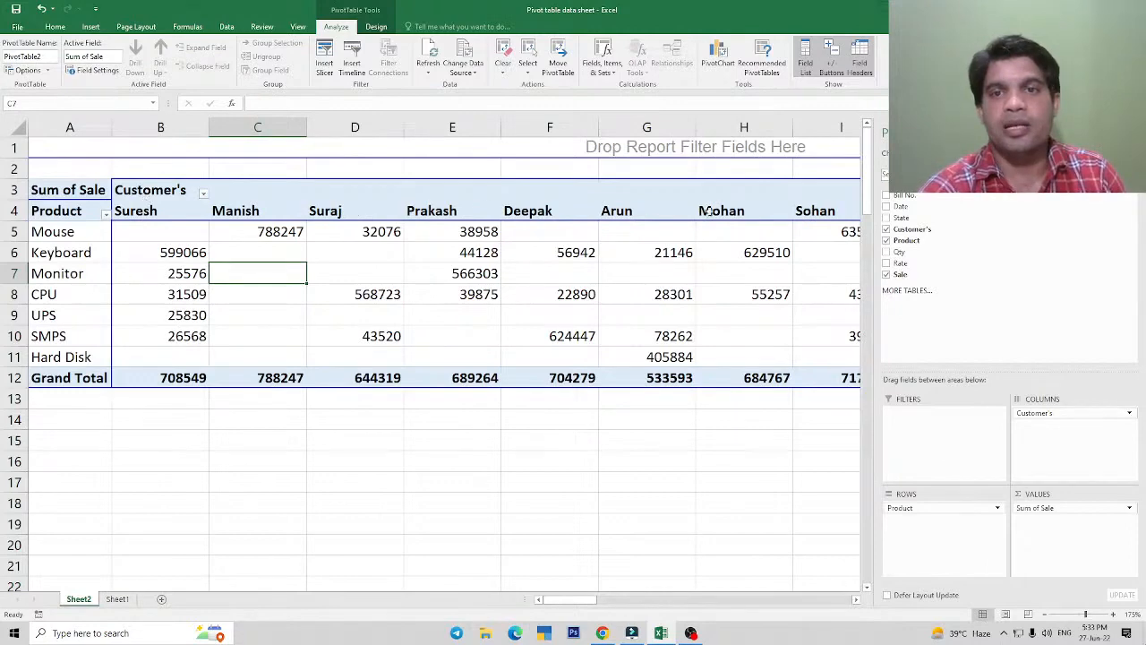
{"action": "left_click_drag", "start_coordinate": [64, 232], "coordinate": [70, 358]}
{"action": "left_click", "coordinate": [286, 354]}
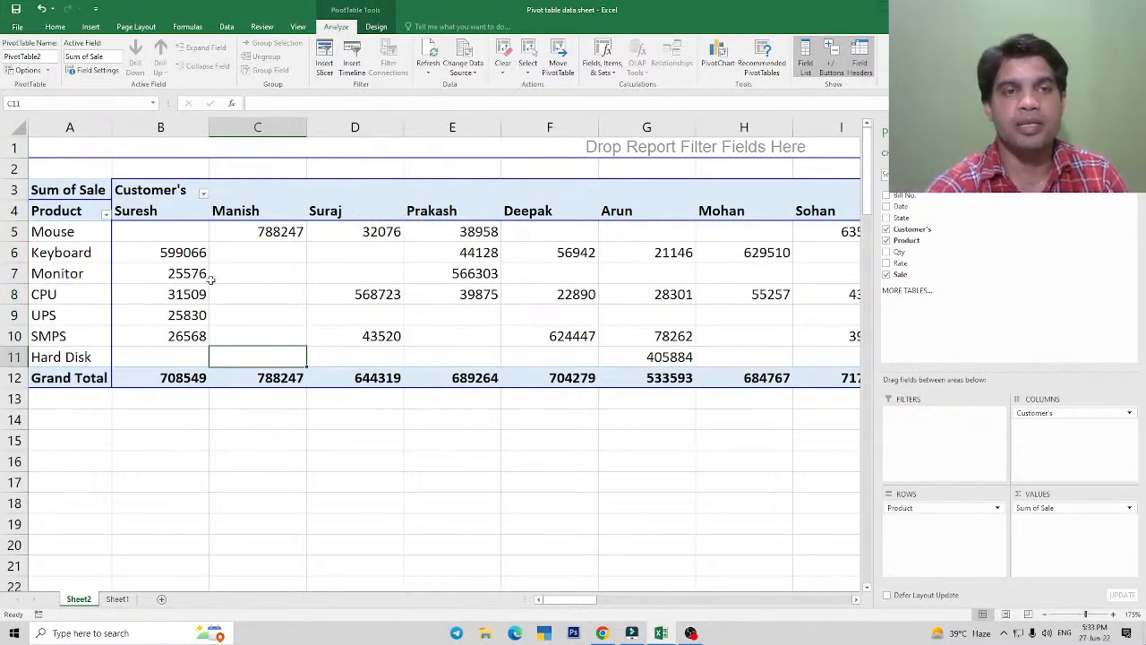
{"action": "left_click_drag", "start_coordinate": [149, 213], "coordinate": [546, 214]}
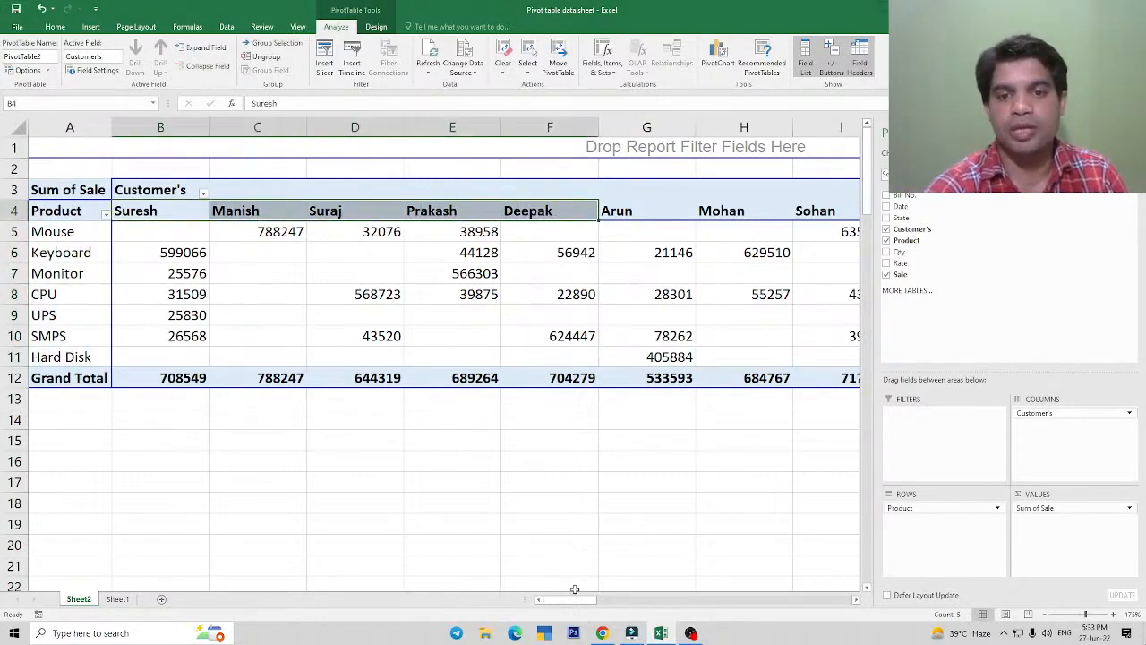
{"action": "mouse_move", "coordinate": [570, 602]}
{"action": "left_mouse_down"}
{"action": "mouse_move", "coordinate": [646, 609]}
{"action": "mouse_move", "coordinate": [571, 606]}
{"action": "left_mouse_up"}
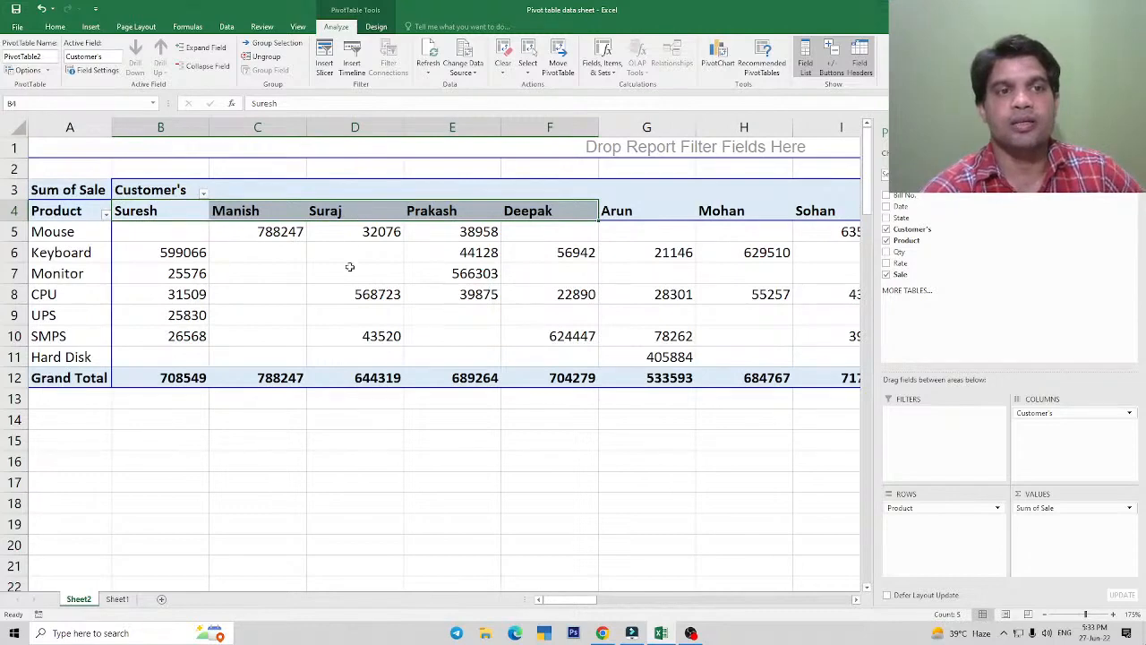
{"action": "left_click", "coordinate": [133, 212]}
{"action": "left_click", "coordinate": [242, 213]}
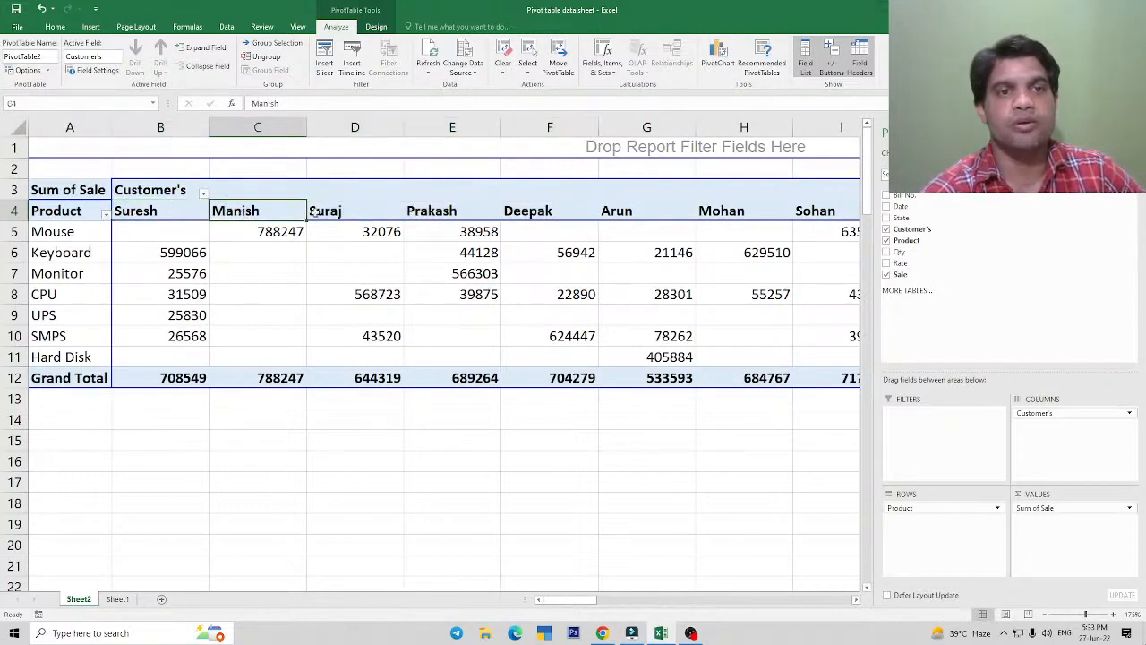
Move the Customer's field to the report filter and limit the PivotTable to the first three customers.
{"action": "left_click", "coordinate": [315, 211]}
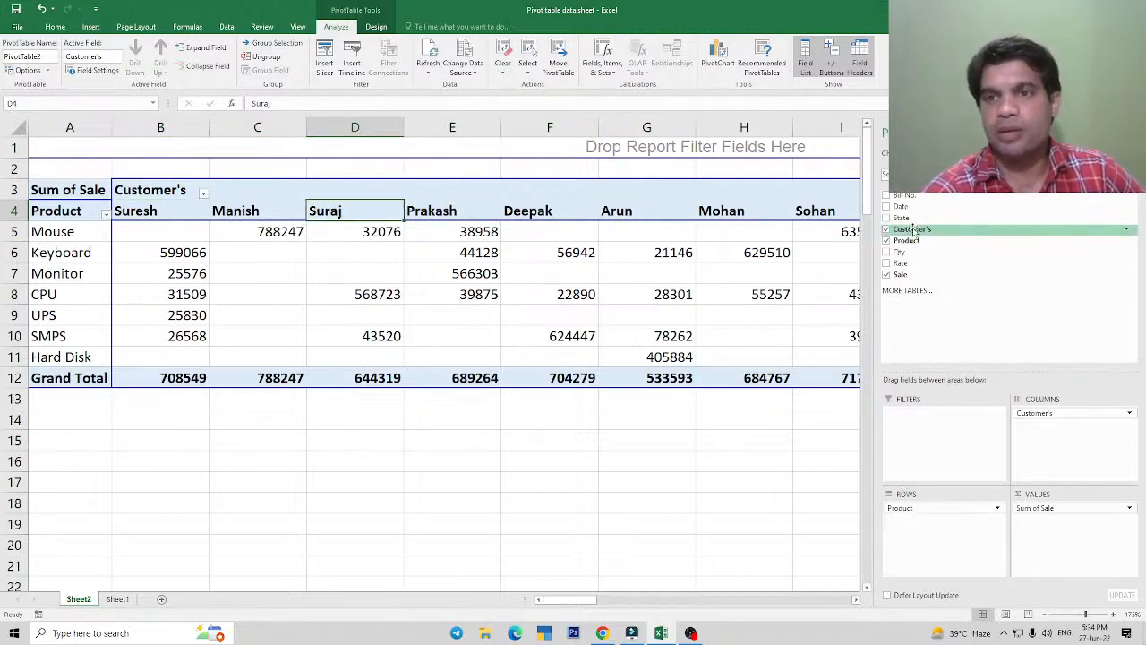
{"action": "left_click_drag", "start_coordinate": [911, 229], "coordinate": [915, 449]}
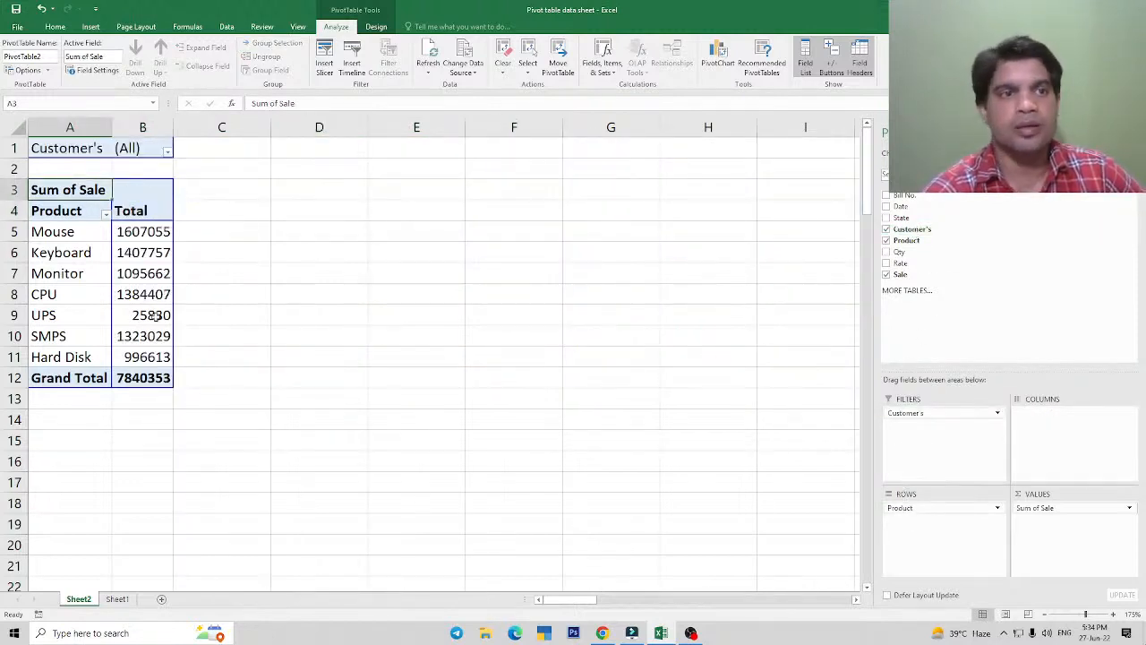
{"action": "left_click", "coordinate": [168, 152]}
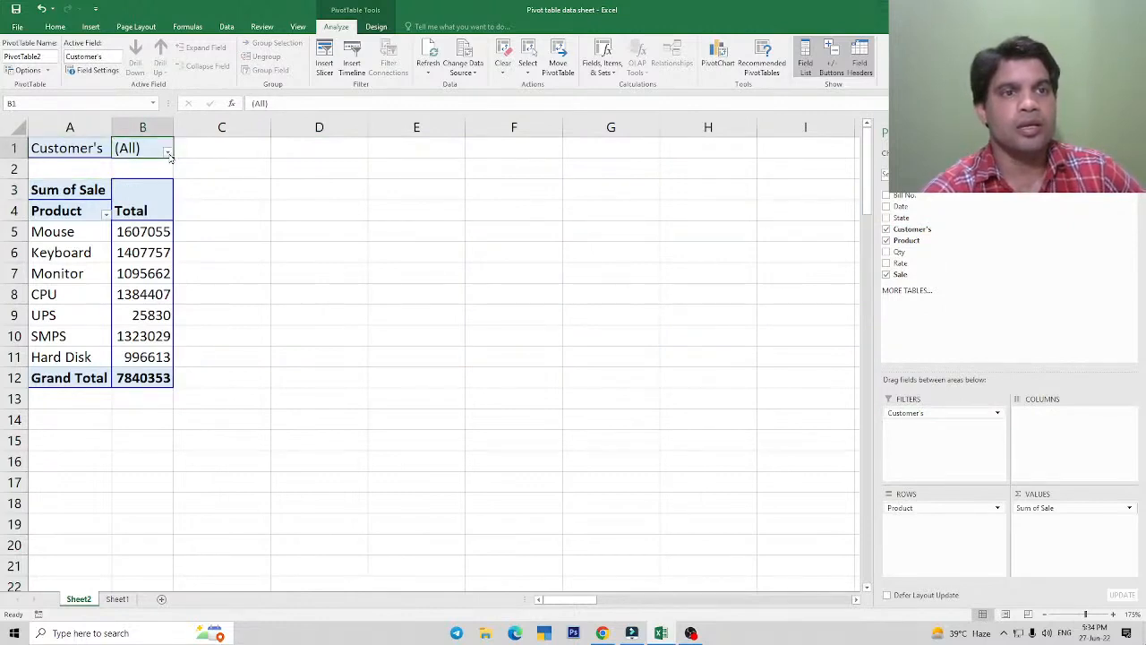
{"action": "left_click", "coordinate": [168, 153]}
{"action": "left_click", "coordinate": [41, 287]}
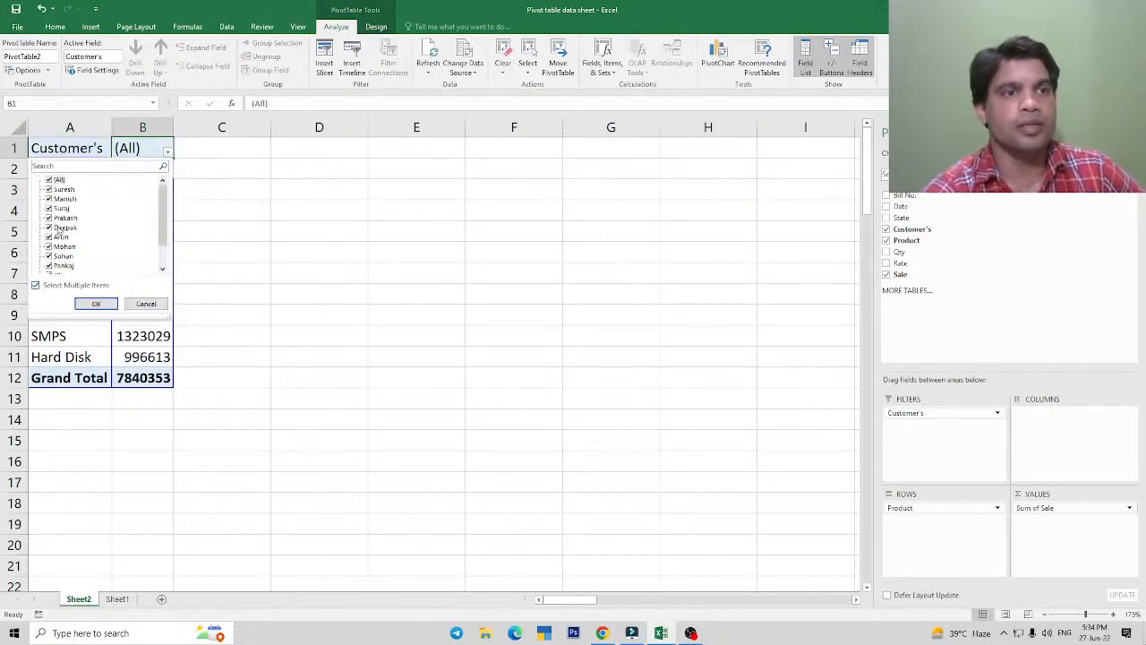
{"action": "left_click", "coordinate": [49, 180]}
{"action": "left_click", "coordinate": [49, 189]}
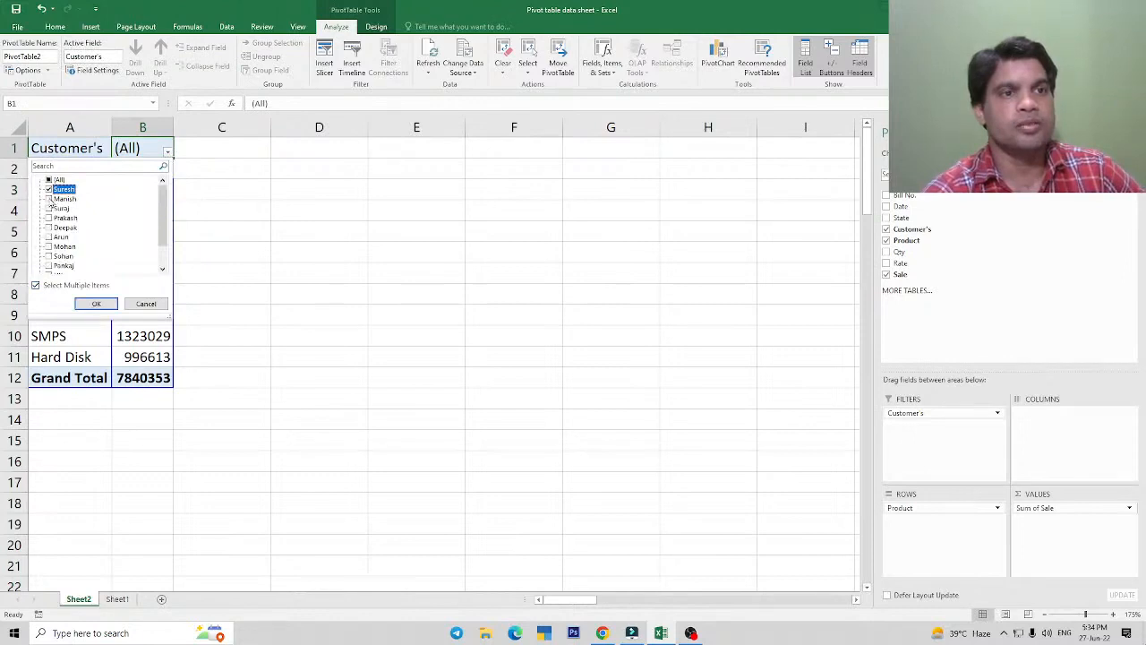
{"action": "left_click", "coordinate": [51, 207]}
{"action": "left_click", "coordinate": [96, 304]}
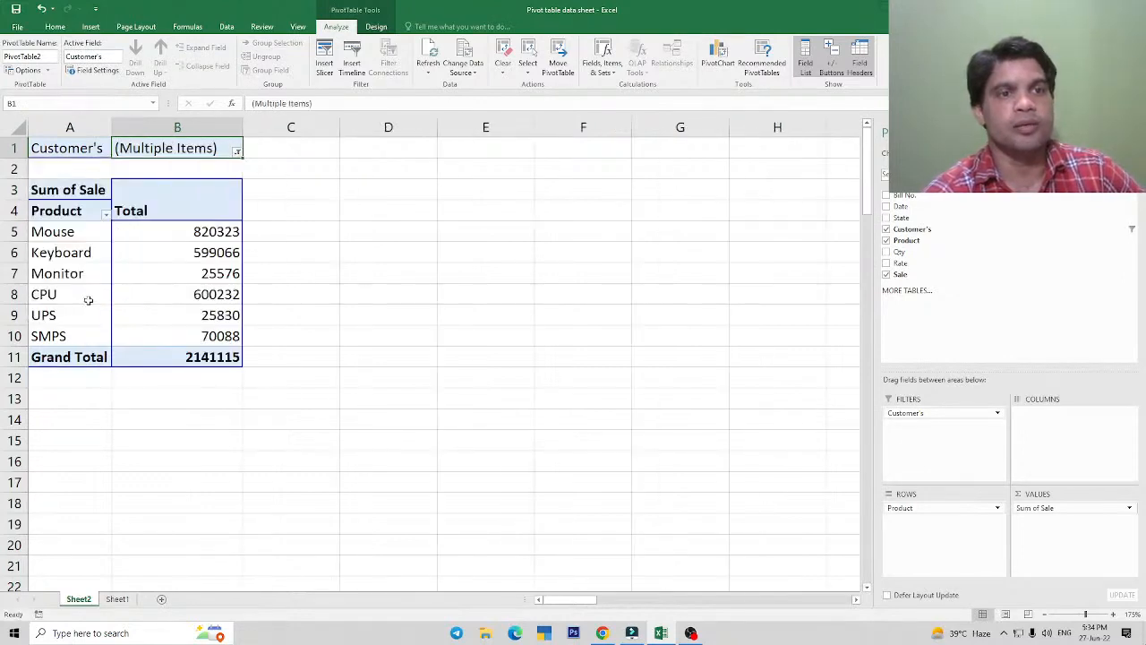
Move the Customer's field from the report filter back to the columns and review the filtered customer headings.
{"action": "left_click_drag", "start_coordinate": [911, 412], "coordinate": [907, 231]}
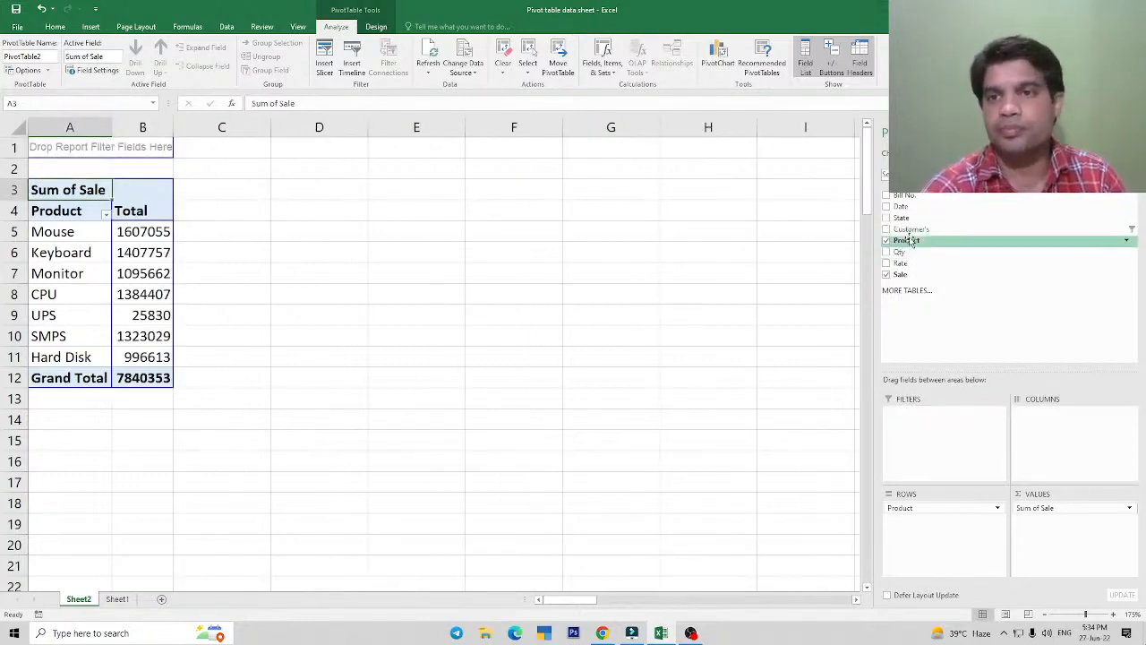
{"action": "left_click_drag", "start_coordinate": [909, 230], "coordinate": [1059, 443]}
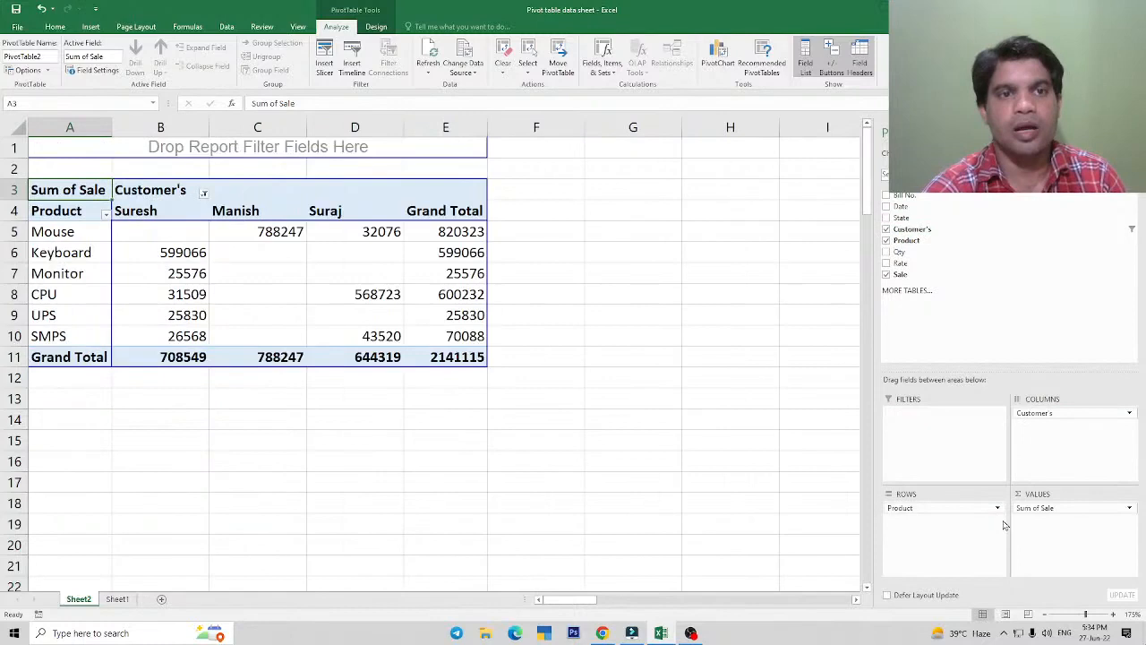
{"action": "left_click", "coordinate": [266, 206]}
{"action": "left_click", "coordinate": [357, 204]}
{"action": "left_click", "coordinate": [339, 218]}
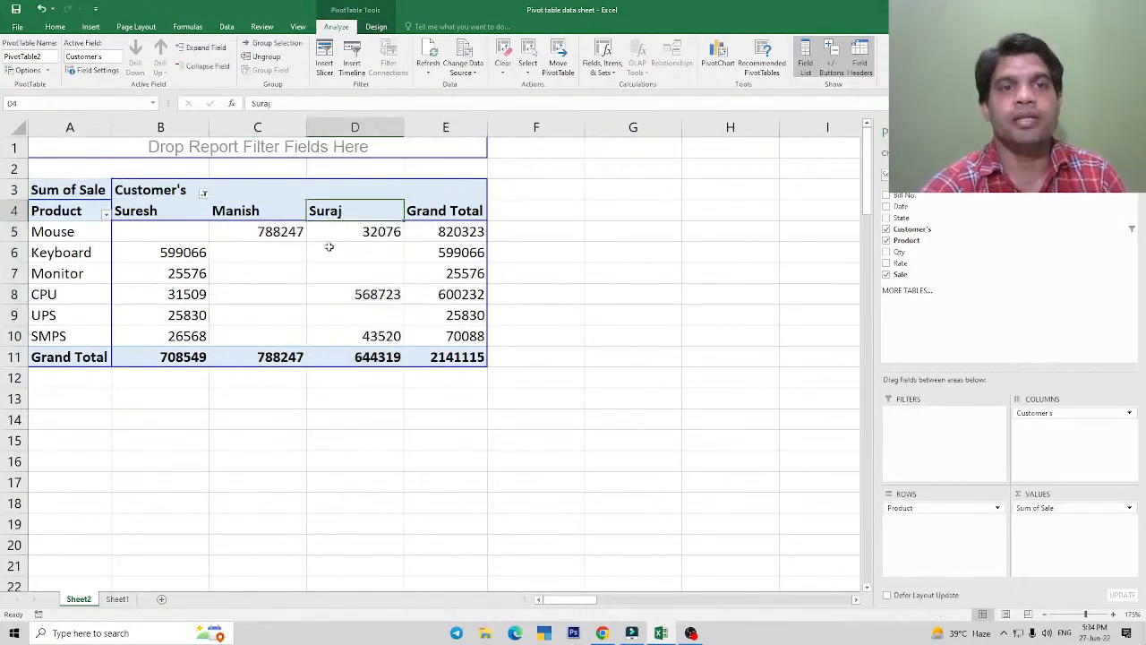
{"action": "left_click", "coordinate": [145, 207]}
{"action": "left_click", "coordinate": [144, 215]}
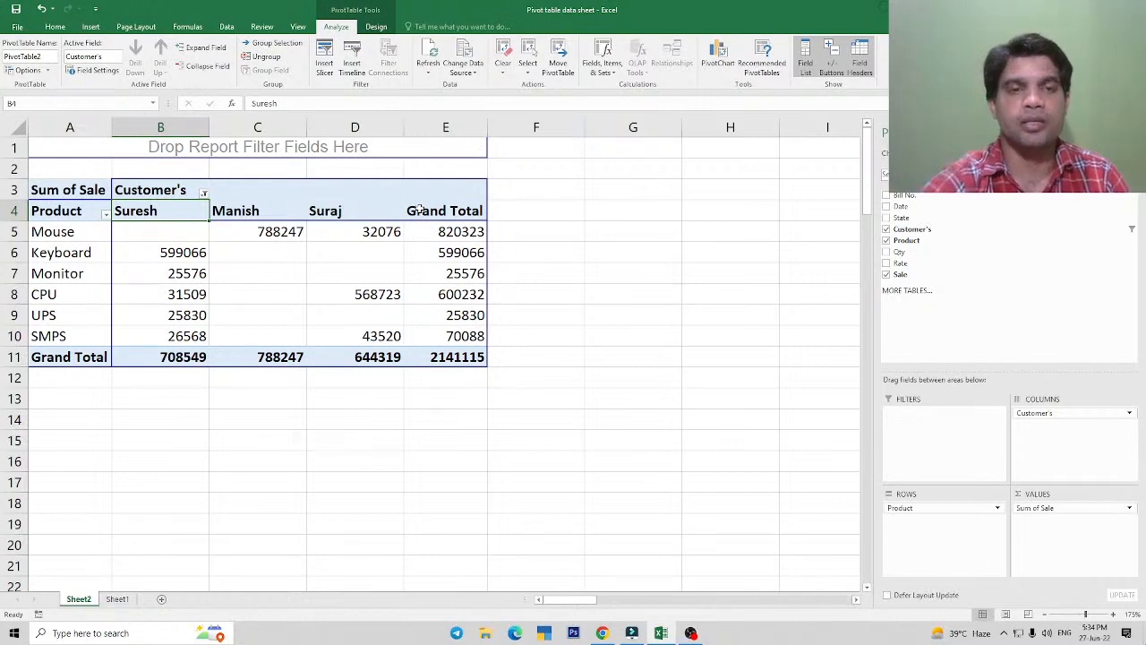
{"action": "left_click_drag", "start_coordinate": [167, 213], "coordinate": [354, 216]}
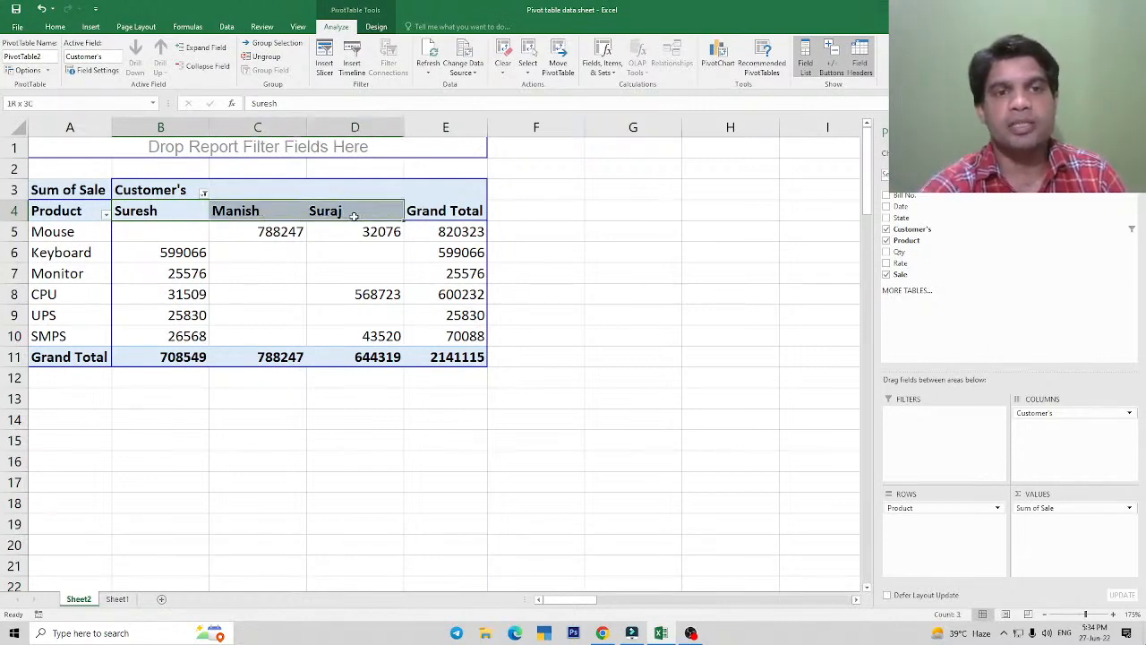
{"action": "left_click", "coordinate": [355, 213]}
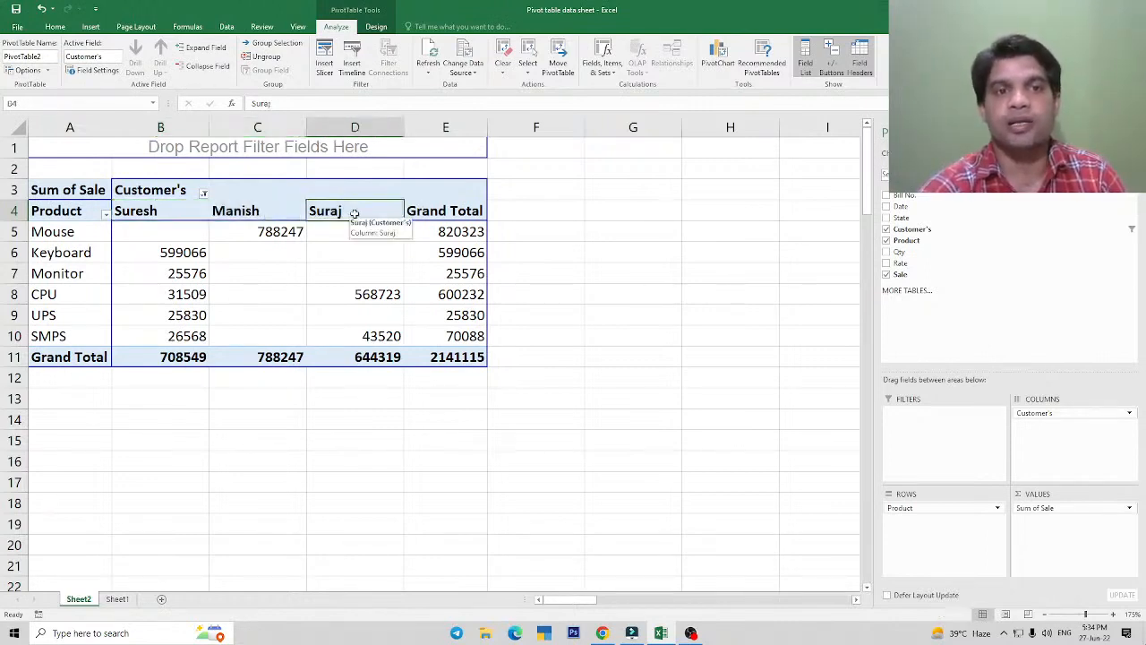
Examine each listed customer's sale values across the product rows, including the blank cells.
{"action": "left_click", "coordinate": [331, 271]}
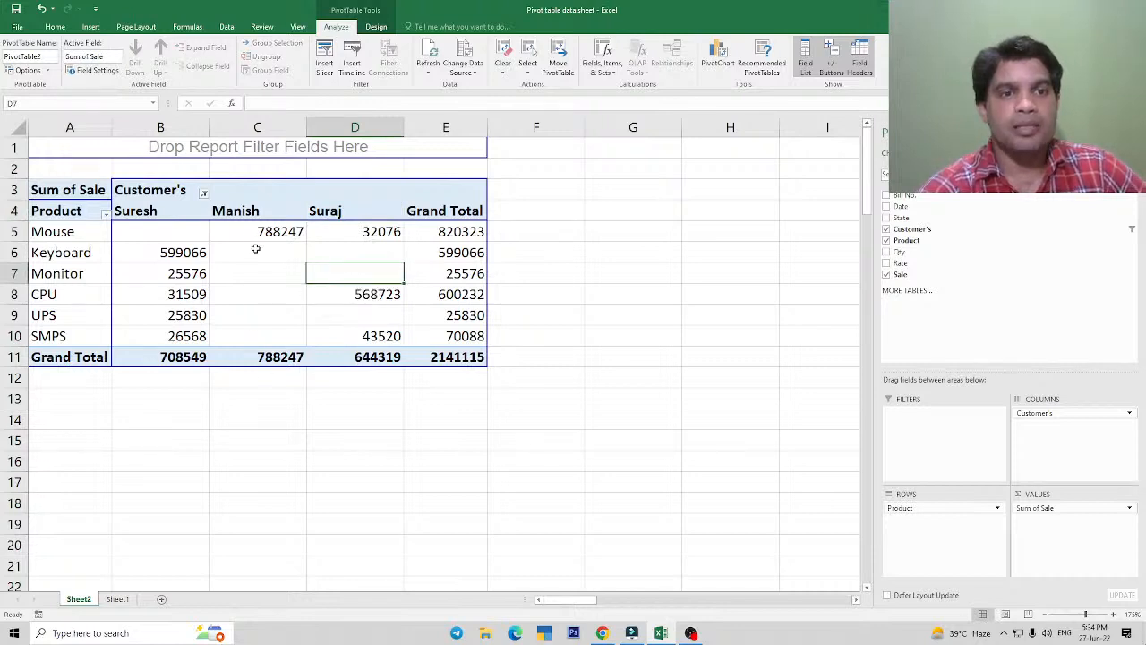
{"action": "left_click_drag", "start_coordinate": [256, 249], "coordinate": [251, 342]}
{"action": "left_click_drag", "start_coordinate": [259, 248], "coordinate": [230, 349]}
{"action": "left_click", "coordinate": [36, 247]}
{"action": "left_click", "coordinate": [77, 254]}
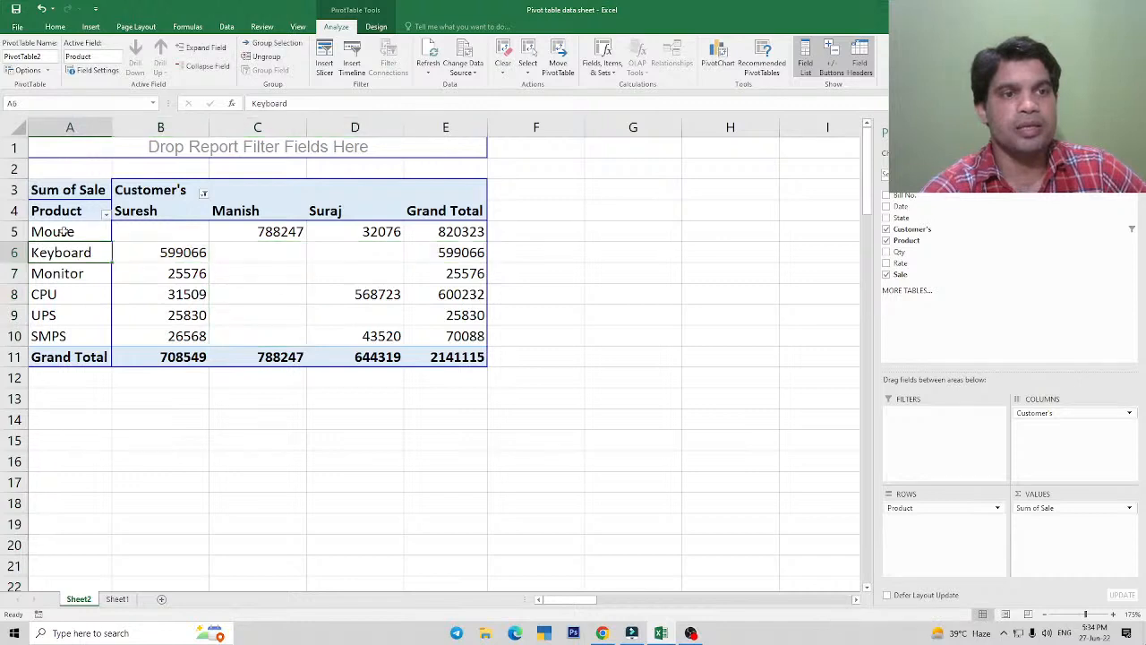
{"action": "left_click", "coordinate": [170, 256]}
{"action": "left_click_drag", "start_coordinate": [173, 273], "coordinate": [184, 338]}
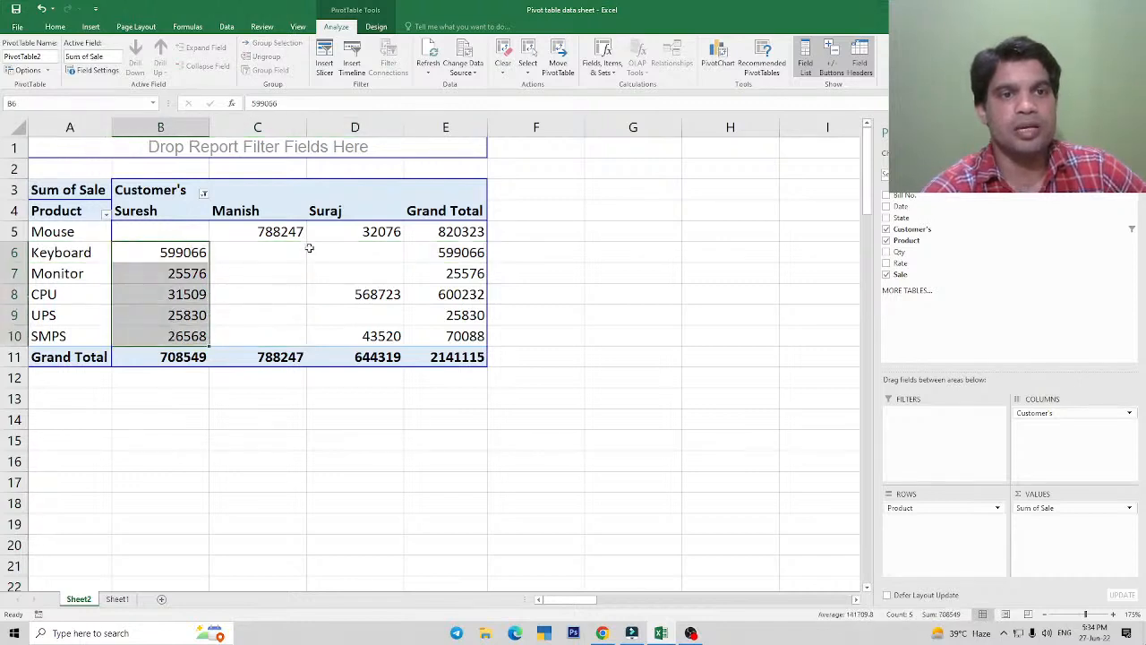
{"action": "left_click_drag", "start_coordinate": [259, 250], "coordinate": [279, 326]}
{"action": "left_click_drag", "start_coordinate": [356, 231], "coordinate": [361, 336]}
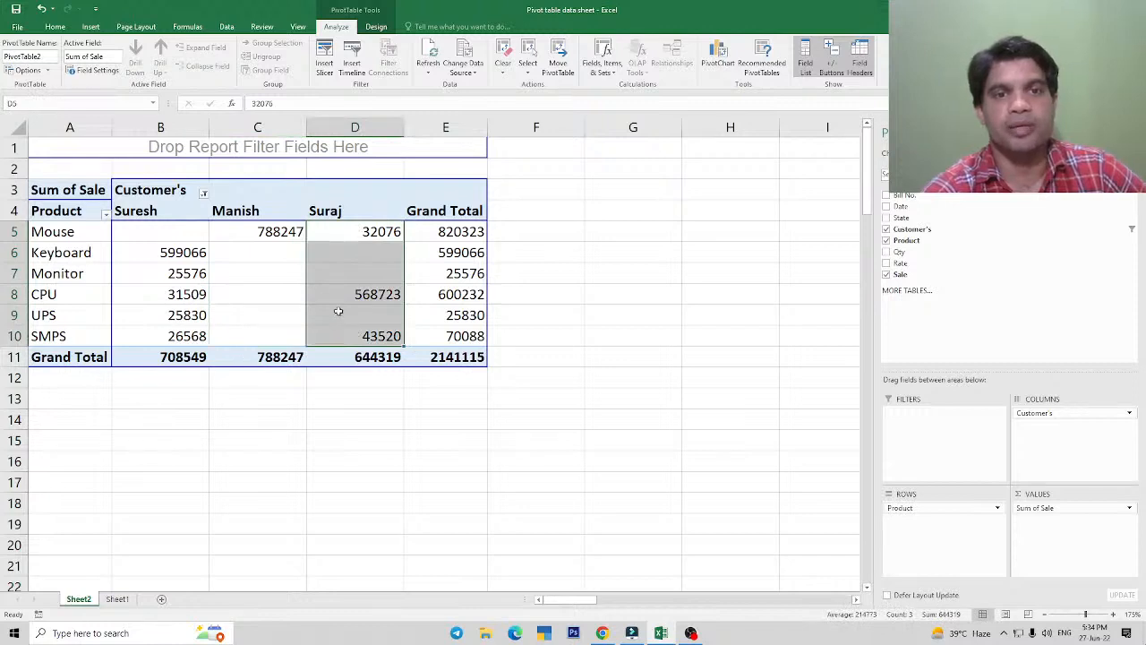
{"action": "left_click", "coordinate": [373, 335]}
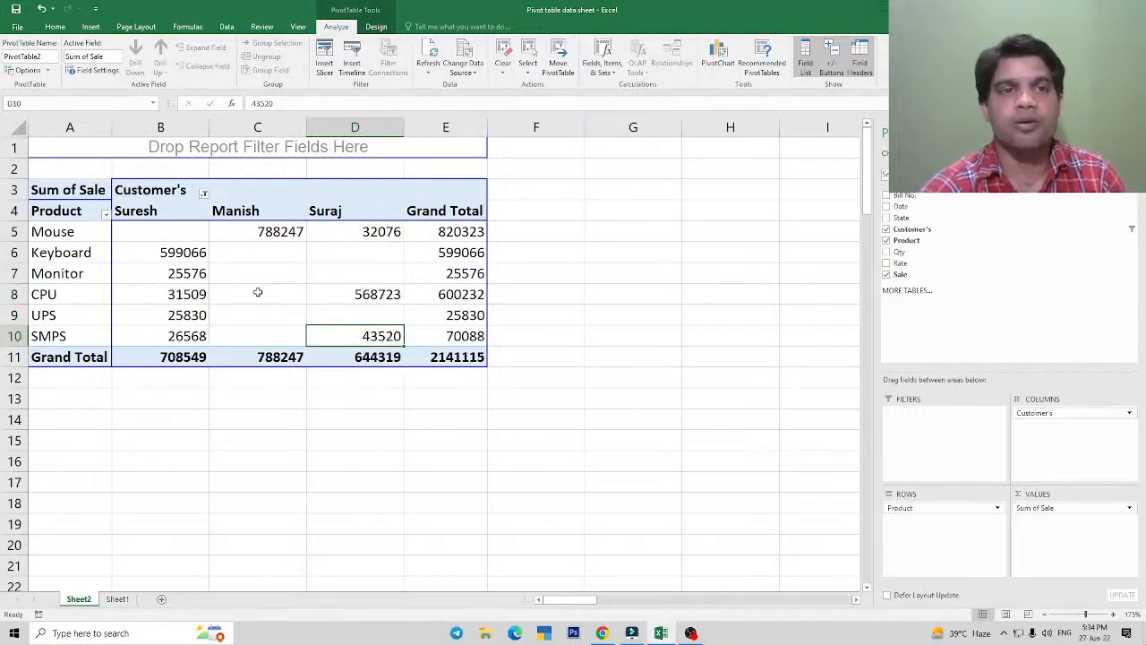
{"action": "mouse_move", "coordinate": [250, 288]}
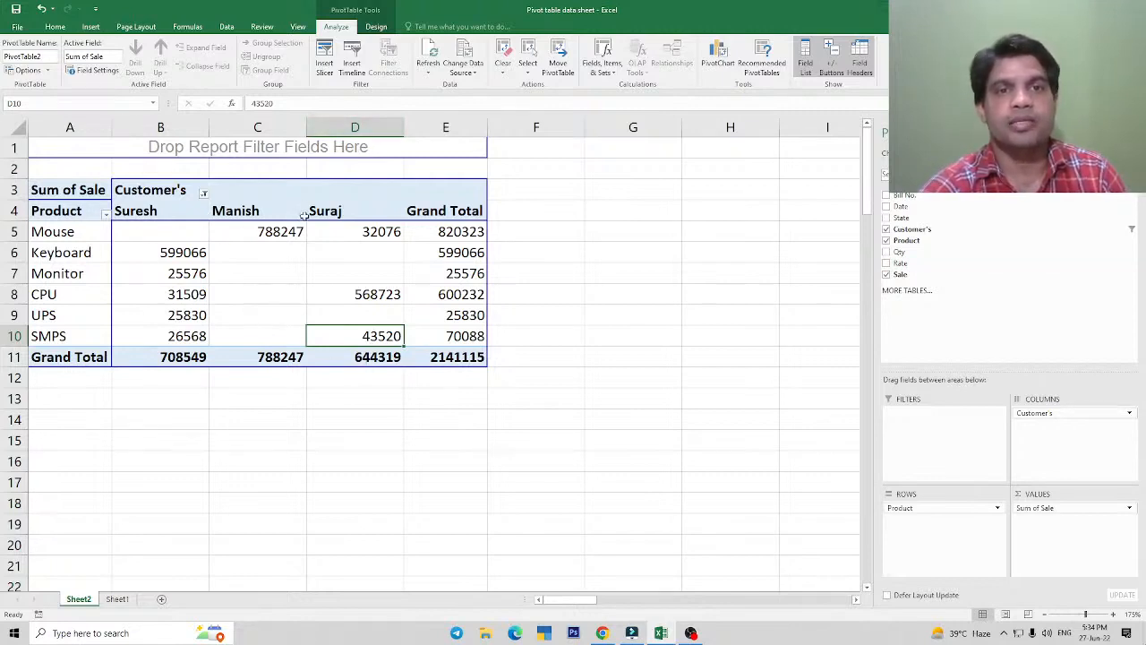
Check the PivotTable's display options, including the classic layout setting.
{"action": "right_click", "coordinate": [273, 261]}
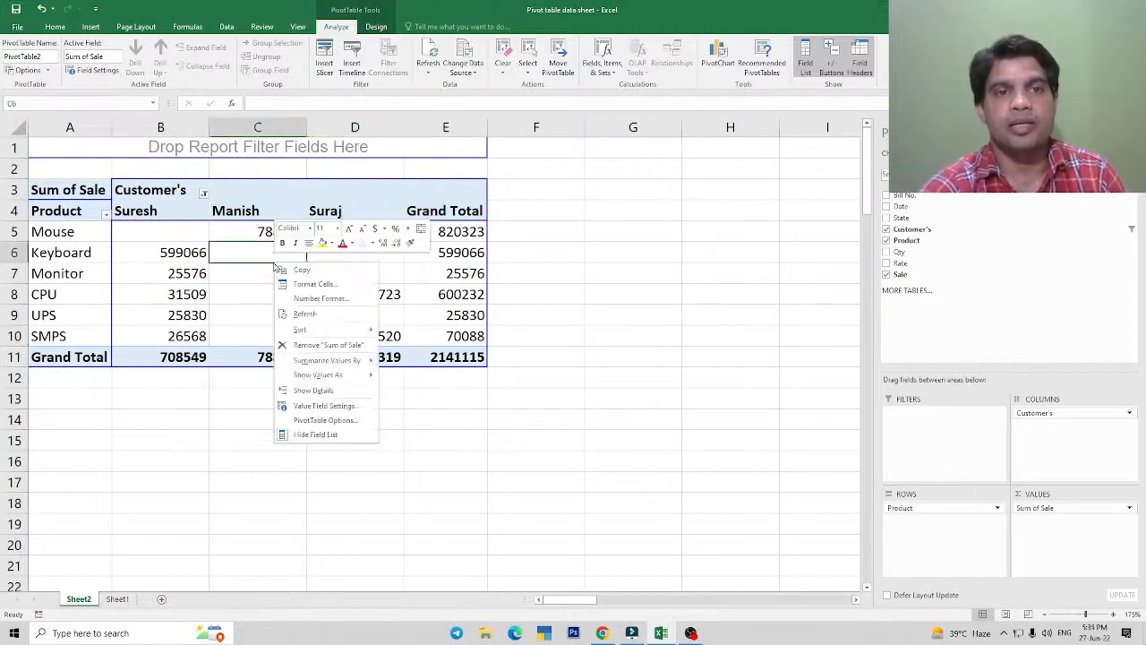
{"action": "left_click", "coordinate": [333, 421]}
{"action": "left_click", "coordinate": [335, 317]}
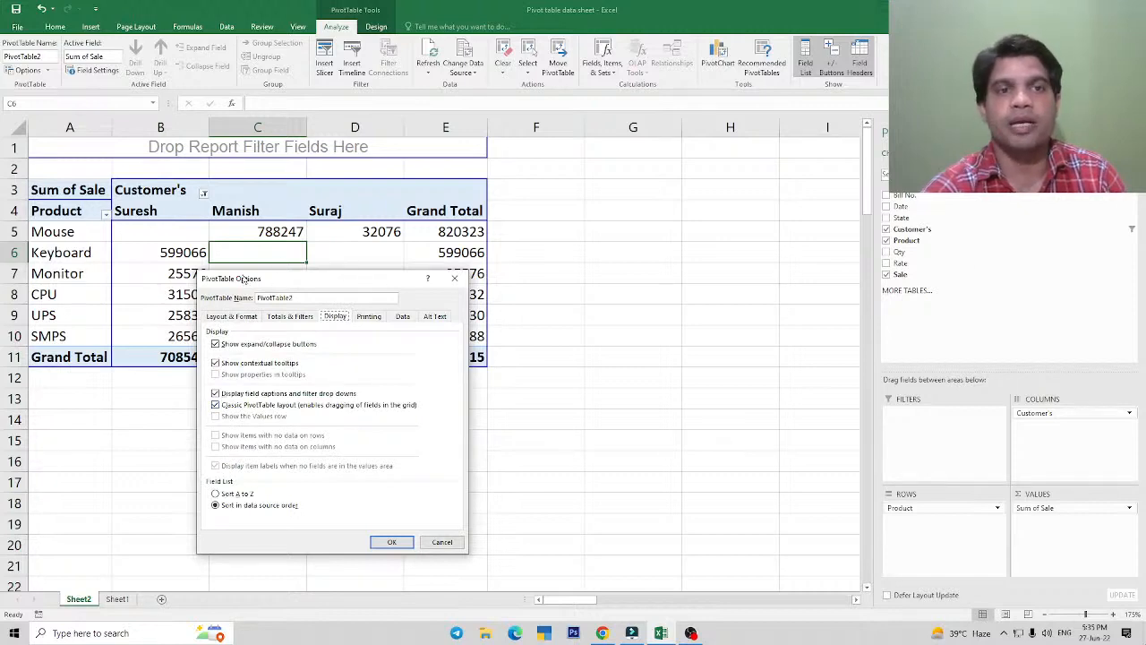
{"action": "left_click", "coordinate": [442, 542]}
{"action": "left_click", "coordinate": [277, 279]}
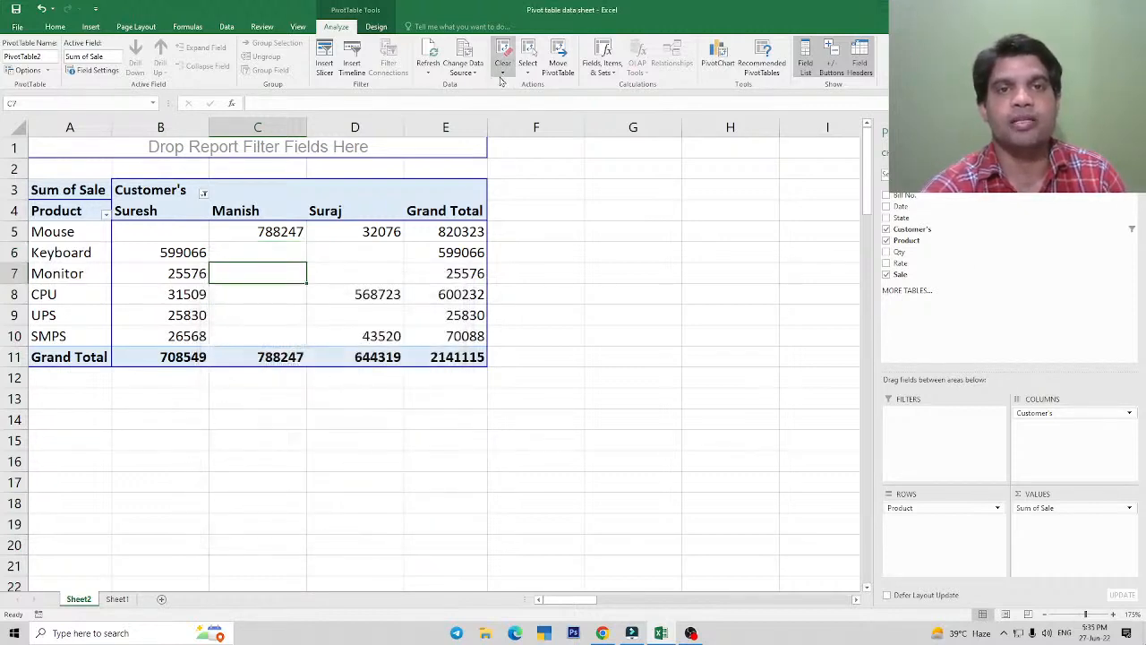
Clear everything from the PivotTable and turn off the classic PivotTable layout.
{"action": "left_click", "coordinate": [503, 63]}
{"action": "left_click", "coordinate": [524, 90]}
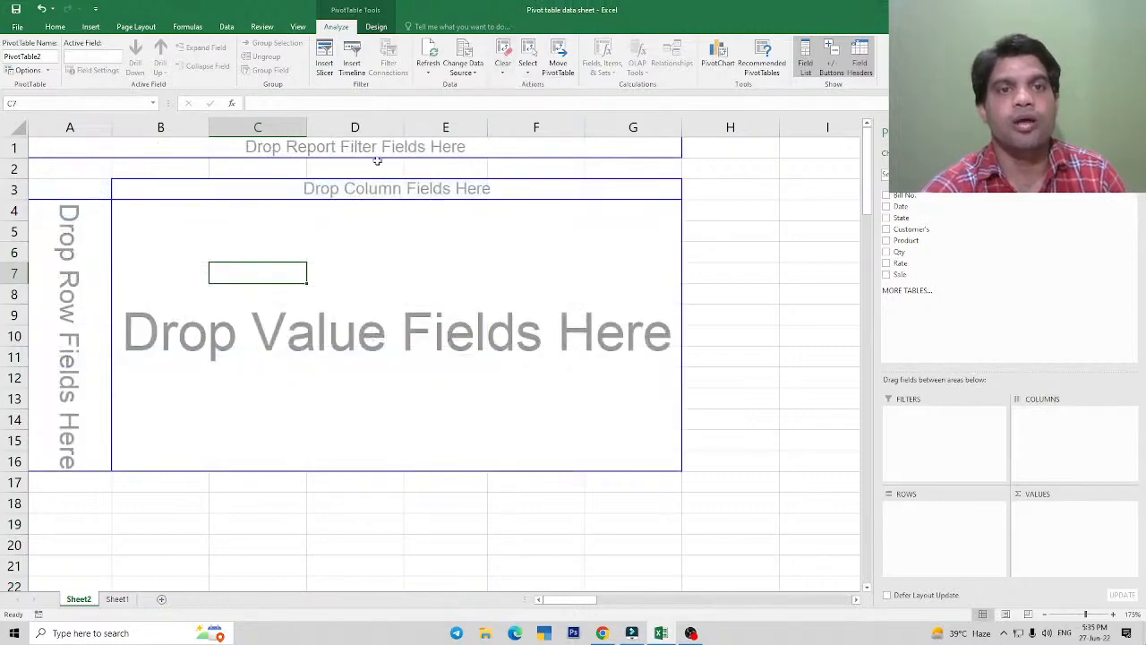
{"action": "left_click", "coordinate": [332, 233]}
{"action": "right_click", "coordinate": [333, 233]}
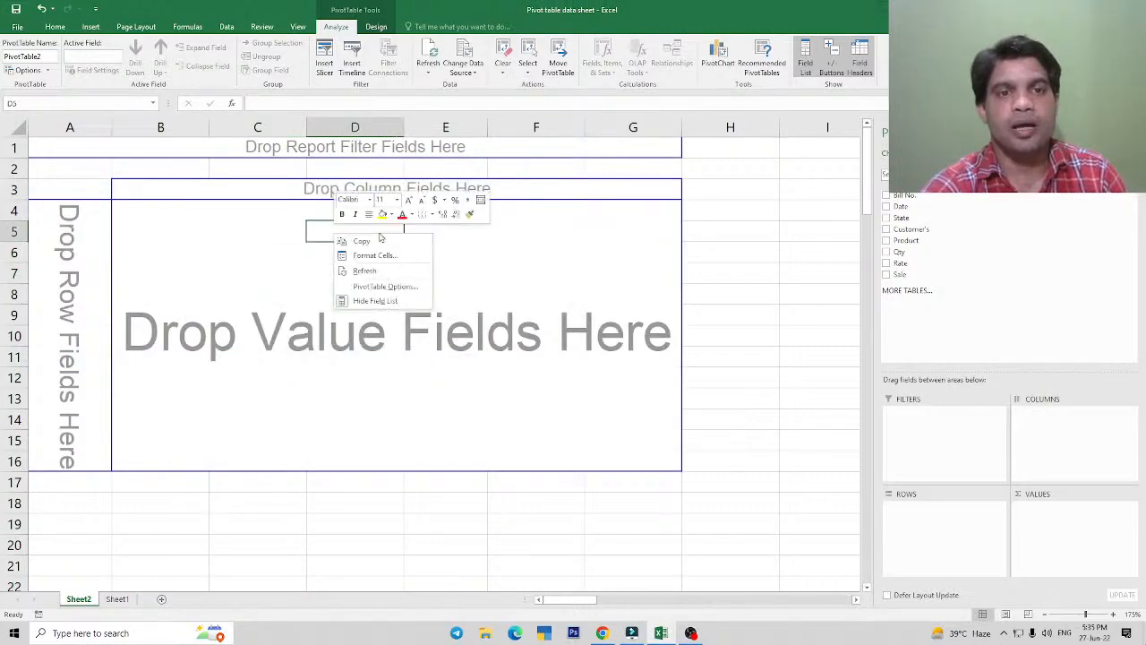
{"action": "left_click", "coordinate": [381, 299]}
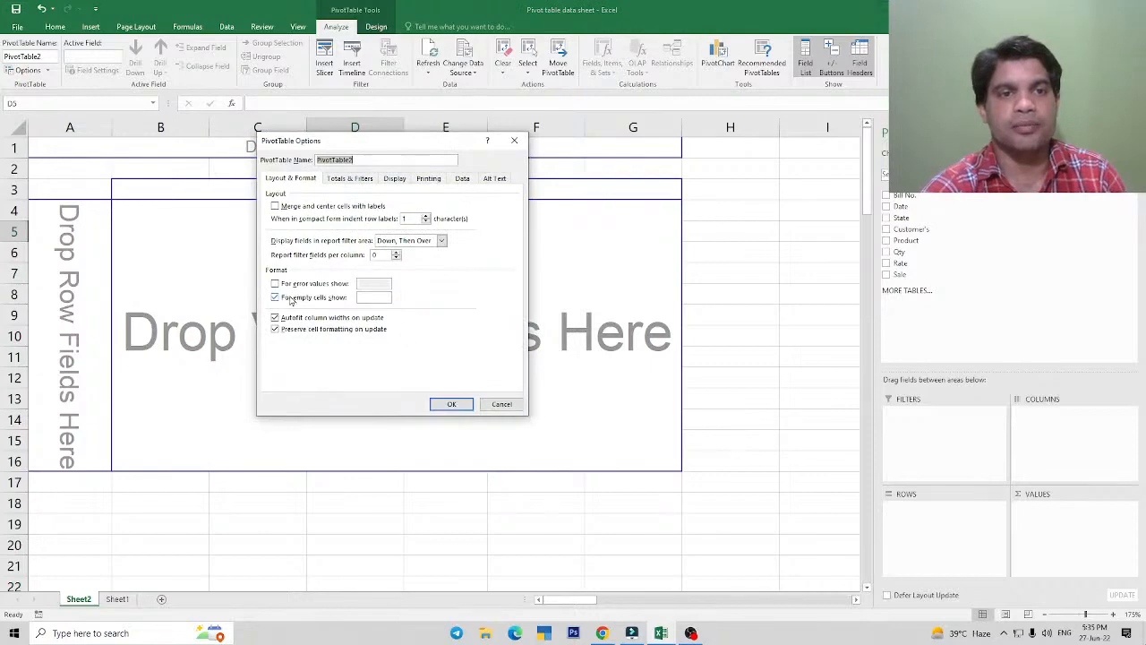
{"action": "left_click", "coordinate": [396, 181]}
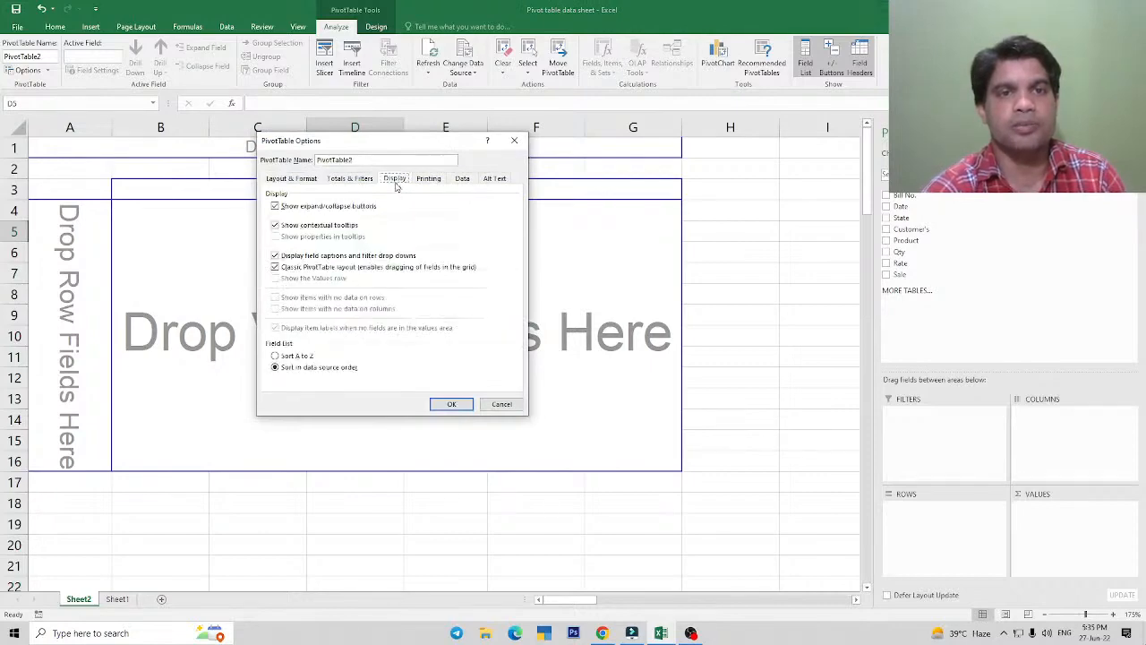
{"action": "left_click", "coordinate": [436, 407]}
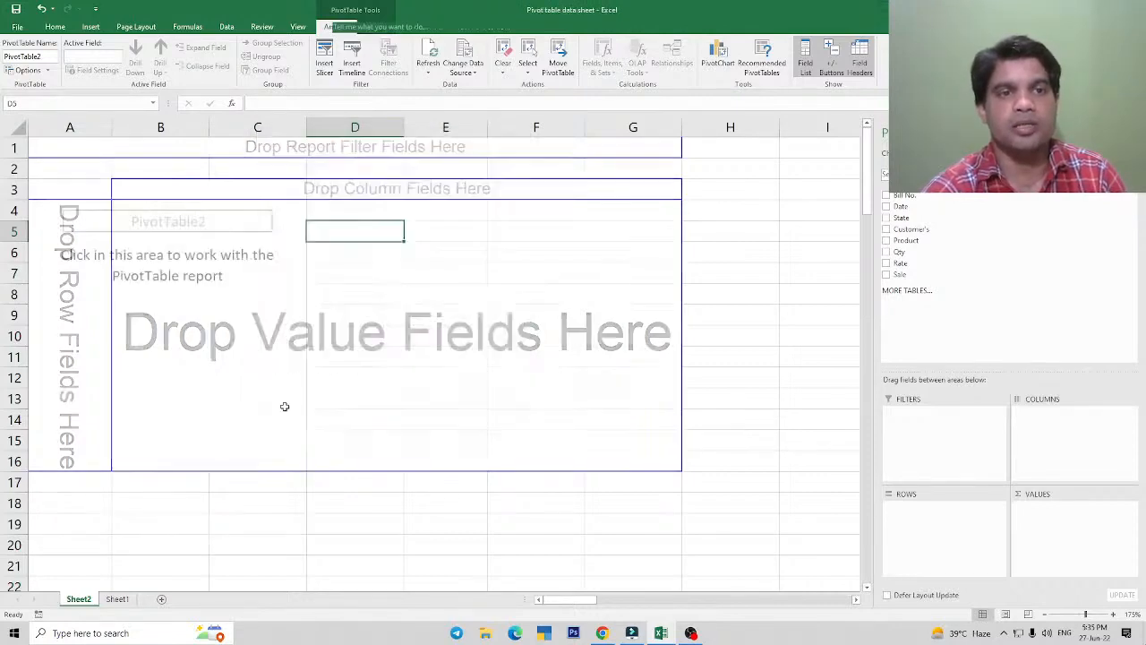
Build the PivotTable with Product in the rows, Sale in the values and Customer's as the report filter.
{"action": "left_click", "coordinate": [134, 328]}
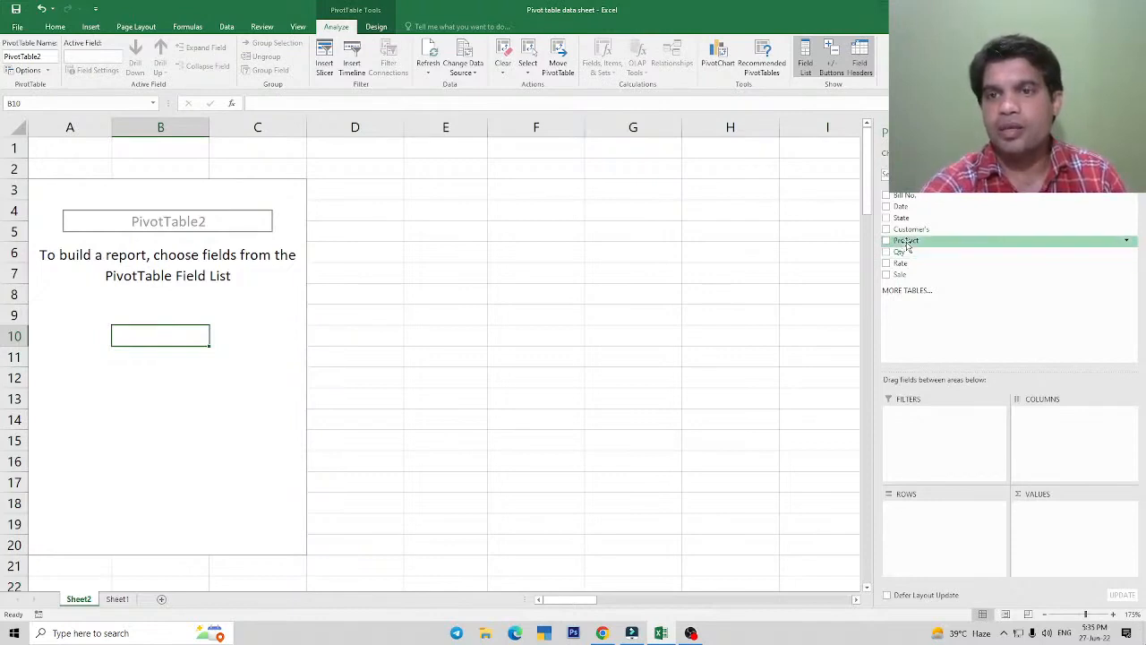
{"action": "left_click_drag", "start_coordinate": [905, 242], "coordinate": [928, 521]}
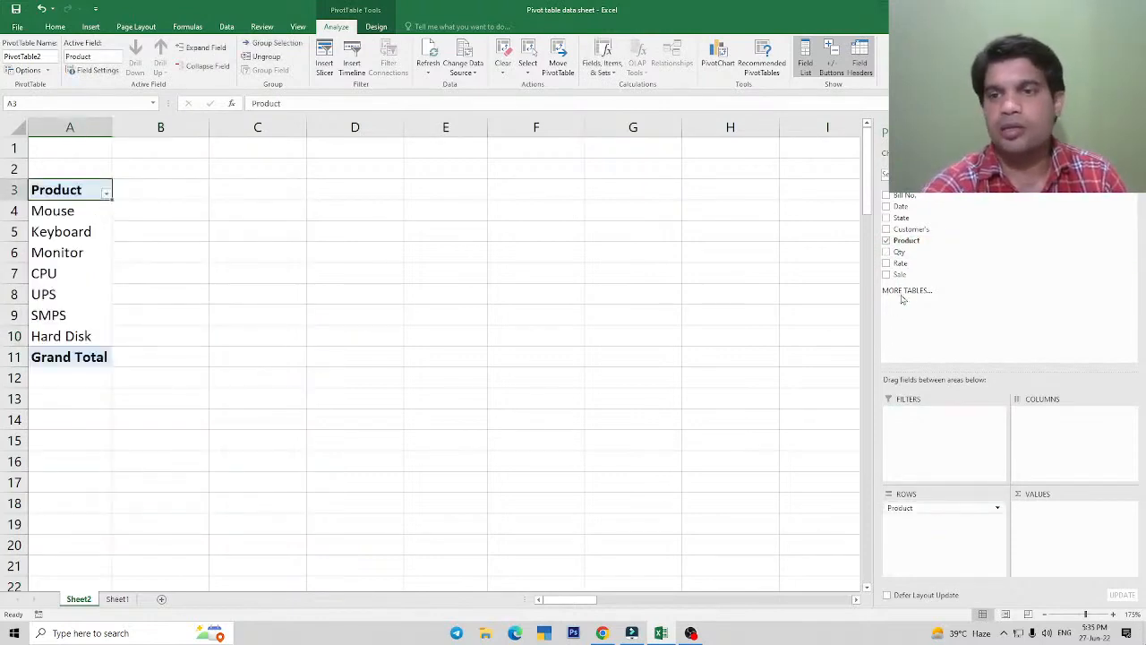
{"action": "left_click_drag", "start_coordinate": [901, 274], "coordinate": [1070, 549]}
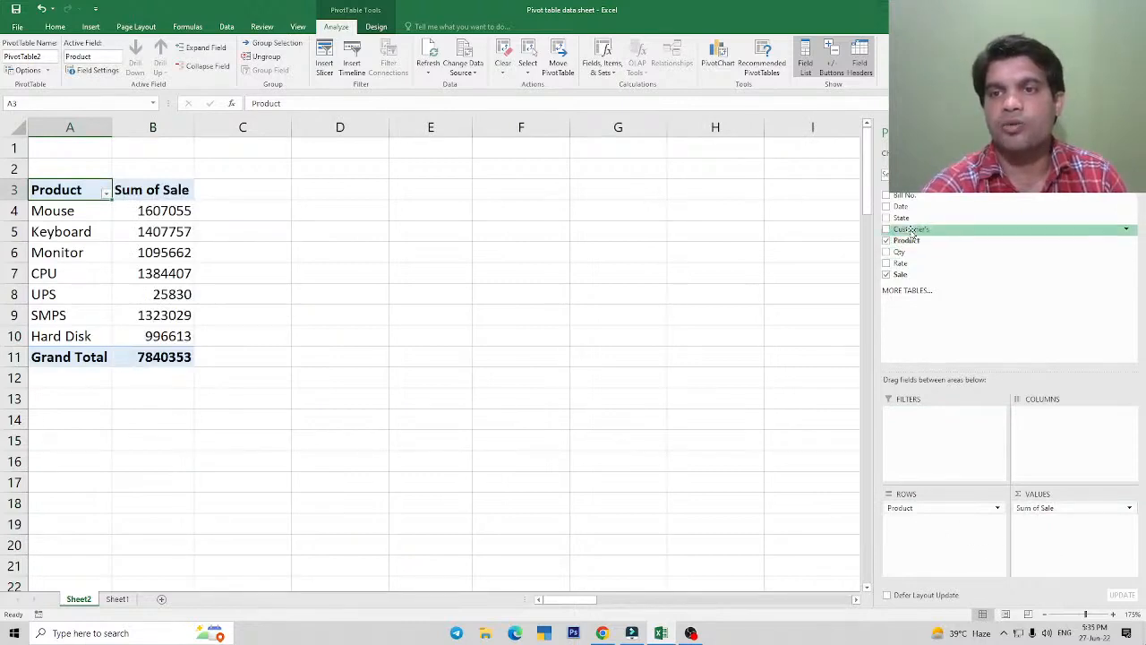
{"action": "left_click_drag", "start_coordinate": [911, 228], "coordinate": [926, 435]}
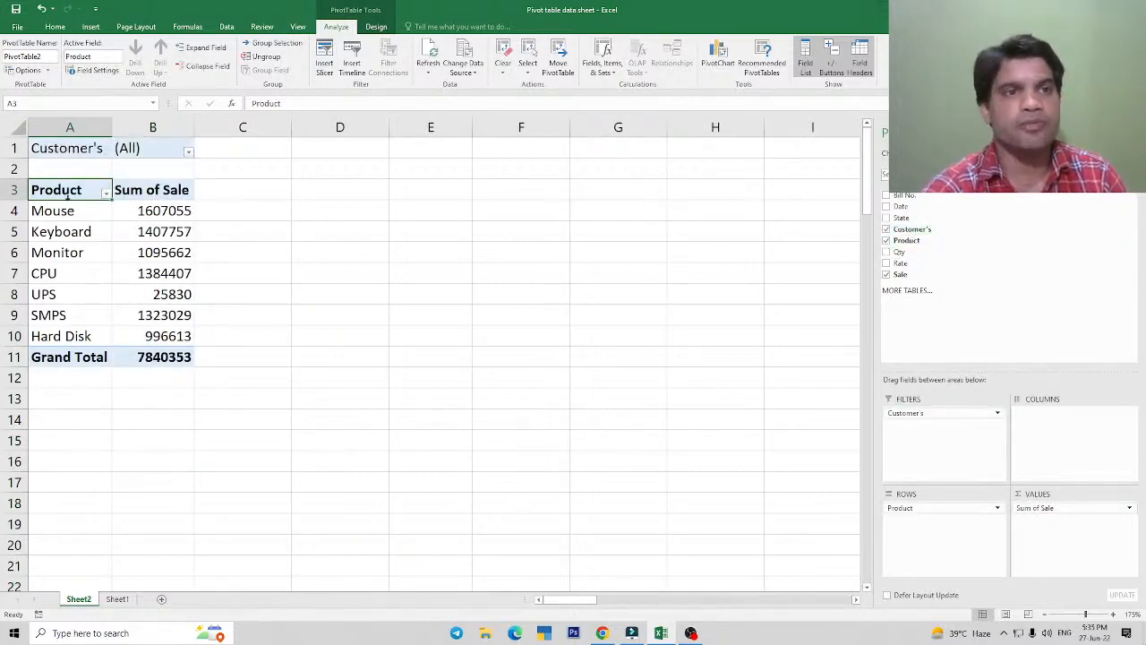
Enable multiple selection in the Customer's report filter and keep only the first two customers.
{"action": "left_click", "coordinate": [189, 152]}
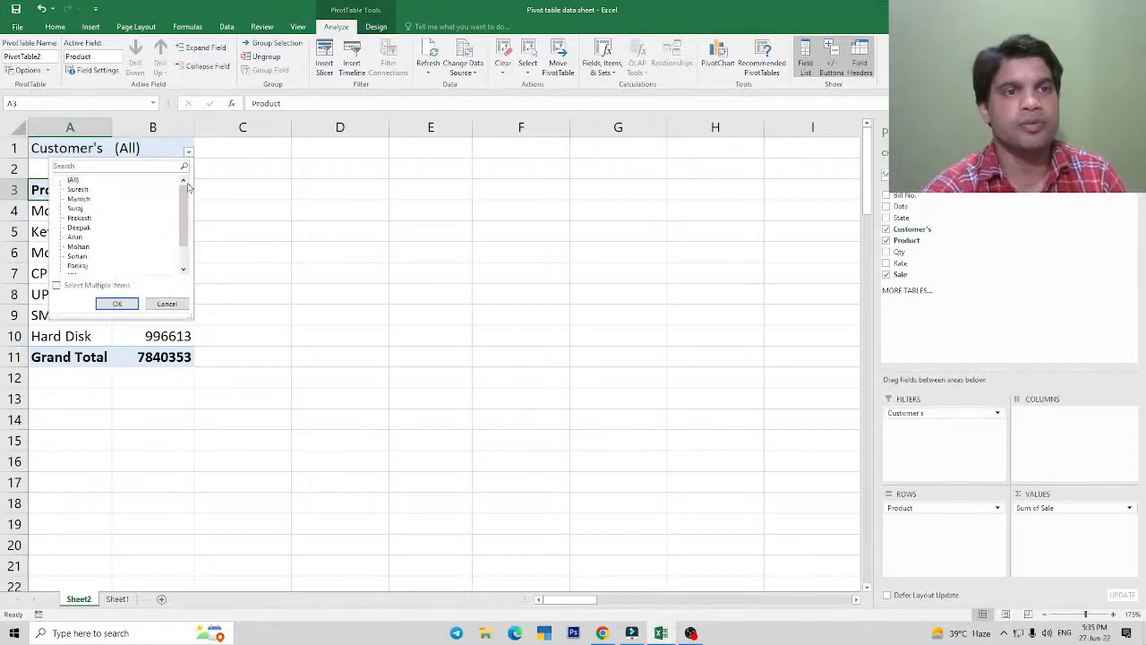
{"action": "left_click", "coordinate": [56, 285]}
{"action": "left_click", "coordinate": [69, 180]}
{"action": "left_click", "coordinate": [69, 189]}
{"action": "left_click", "coordinate": [70, 199]}
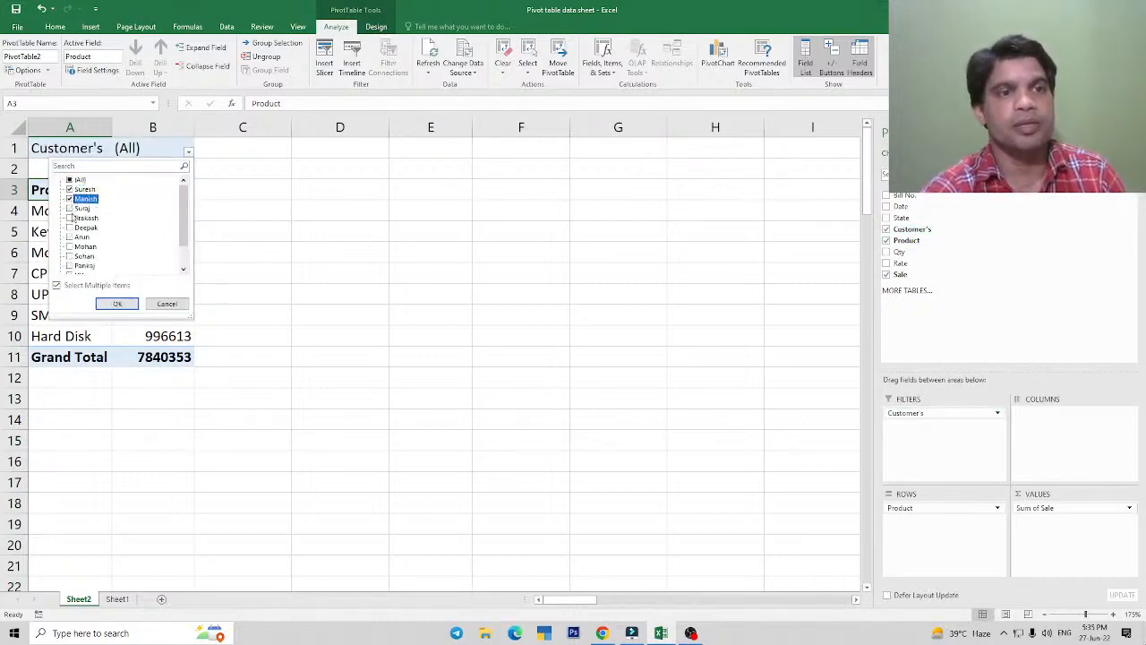
{"action": "left_click", "coordinate": [118, 304]}
Move the Customer's field from the report filter to the columns and review the customer headings and product rows.
{"action": "left_click", "coordinate": [171, 259]}
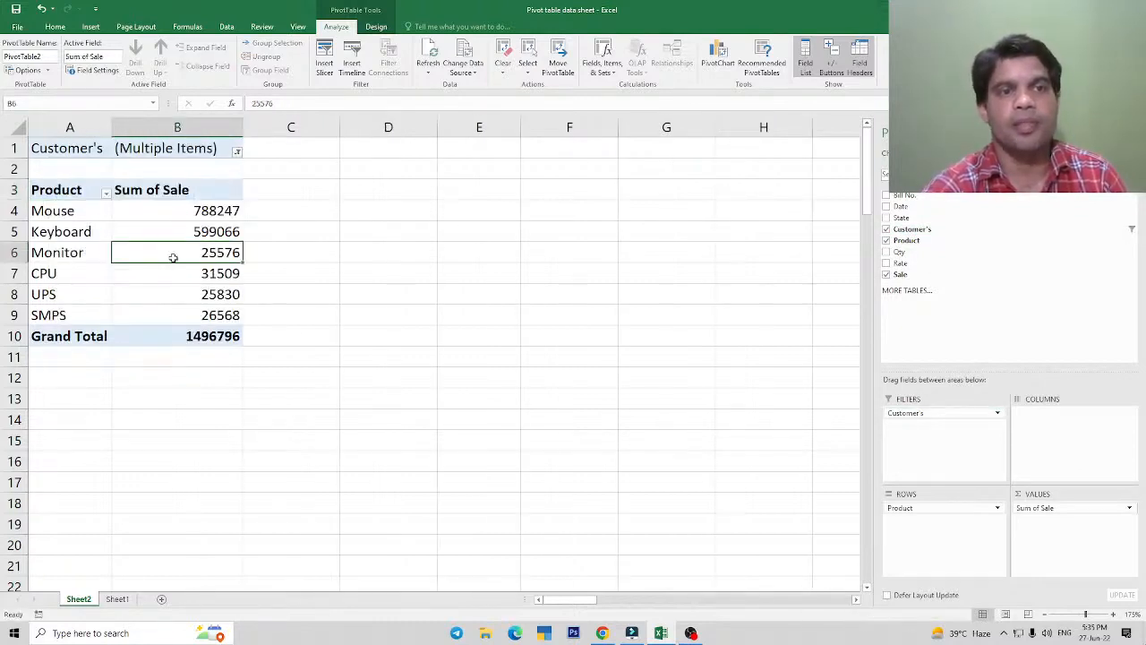
{"action": "left_click_drag", "start_coordinate": [911, 413], "coordinate": [1070, 440]}
{"action": "left_click", "coordinate": [274, 261]}
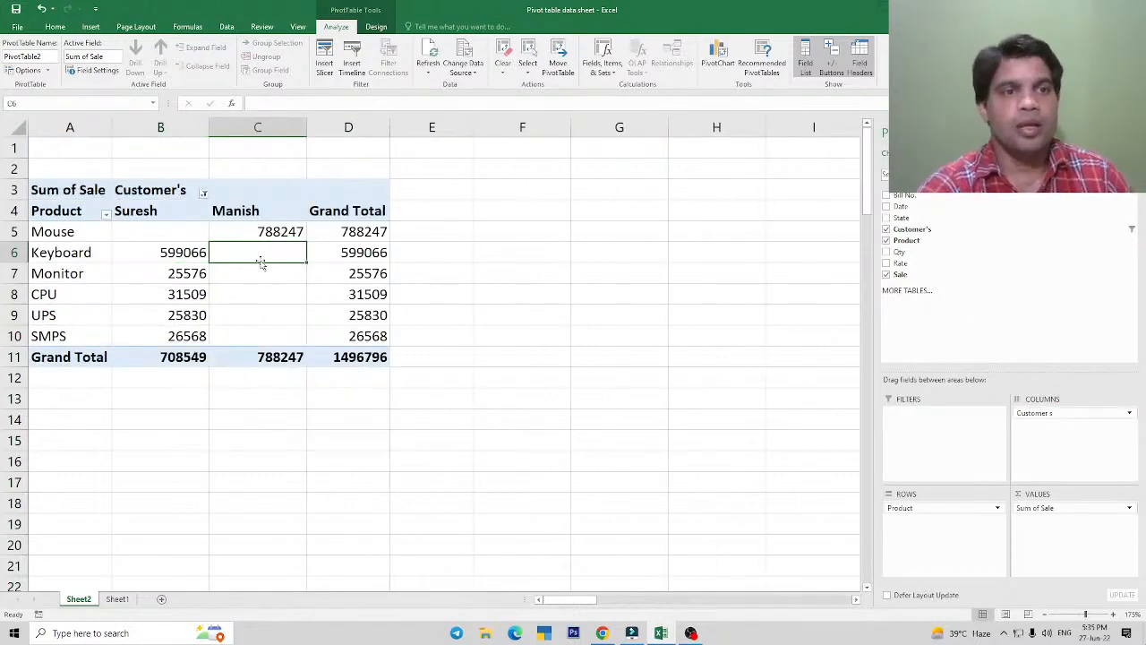
{"action": "left_click", "coordinate": [148, 220]}
{"action": "left_click_drag", "start_coordinate": [60, 231], "coordinate": [73, 337]}
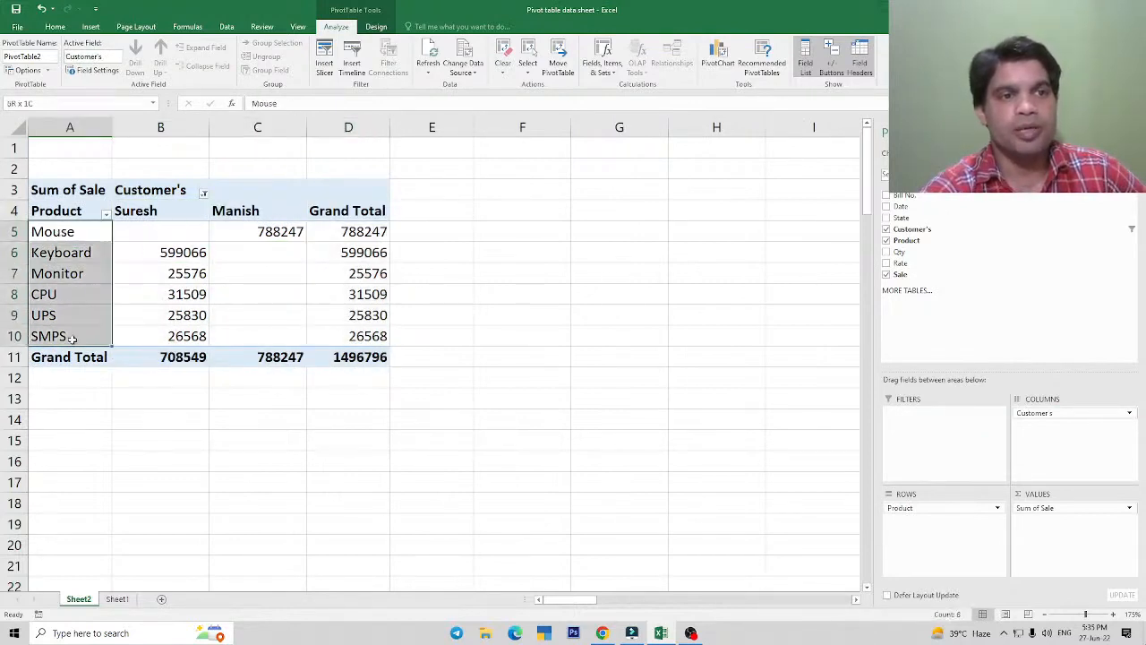
Swap the PivotTable axes so that Customer's is in the rows and Product is in the columns.
{"action": "left_click", "coordinate": [100, 301]}
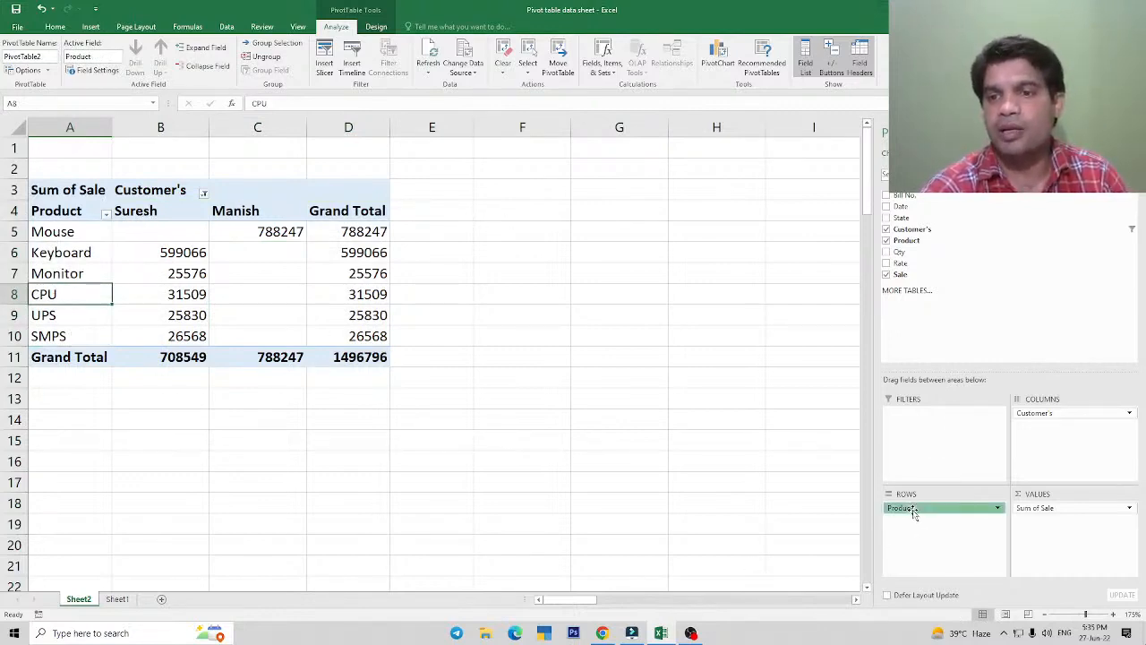
{"action": "left_click_drag", "start_coordinate": [913, 512], "coordinate": [919, 547]}
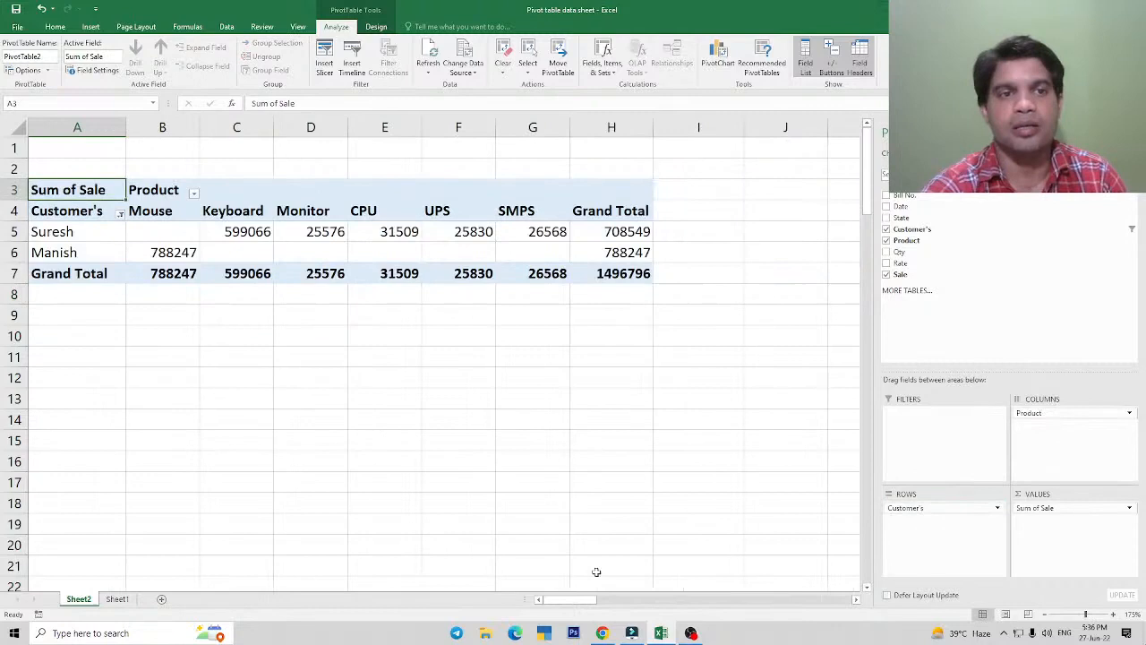
Examine each customer's sales across the product columns, including the blank cells where a product has no sale.
{"action": "left_click", "coordinate": [163, 237]}
{"action": "left_click", "coordinate": [232, 254]}
{"action": "left_click", "coordinate": [317, 254]}
{"action": "left_click", "coordinate": [413, 254]}
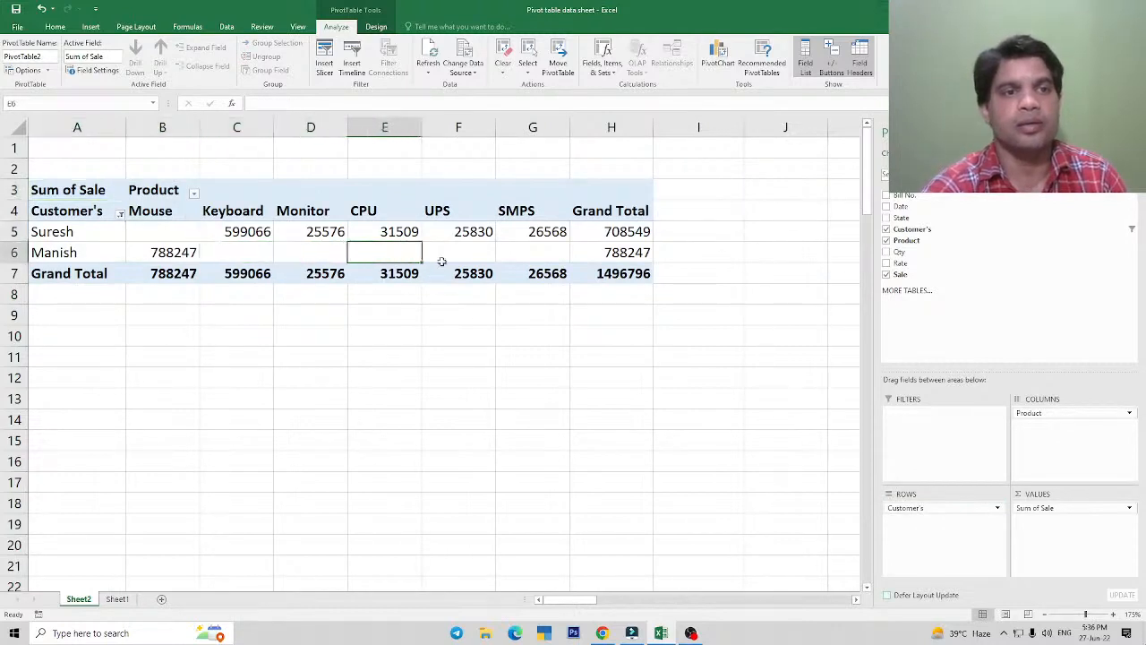
{"action": "left_click", "coordinate": [46, 226]}
{"action": "left_click_drag", "start_coordinate": [266, 229], "coordinate": [538, 231]}
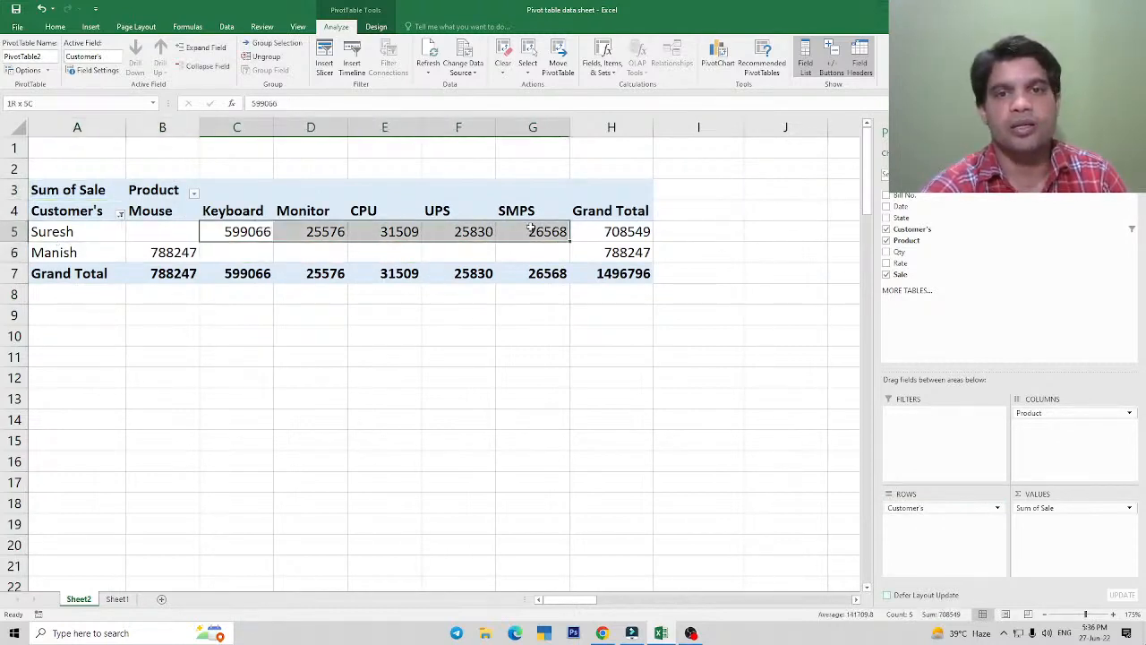
{"action": "left_click", "coordinate": [55, 253]}
{"action": "key", "text": "Right"}
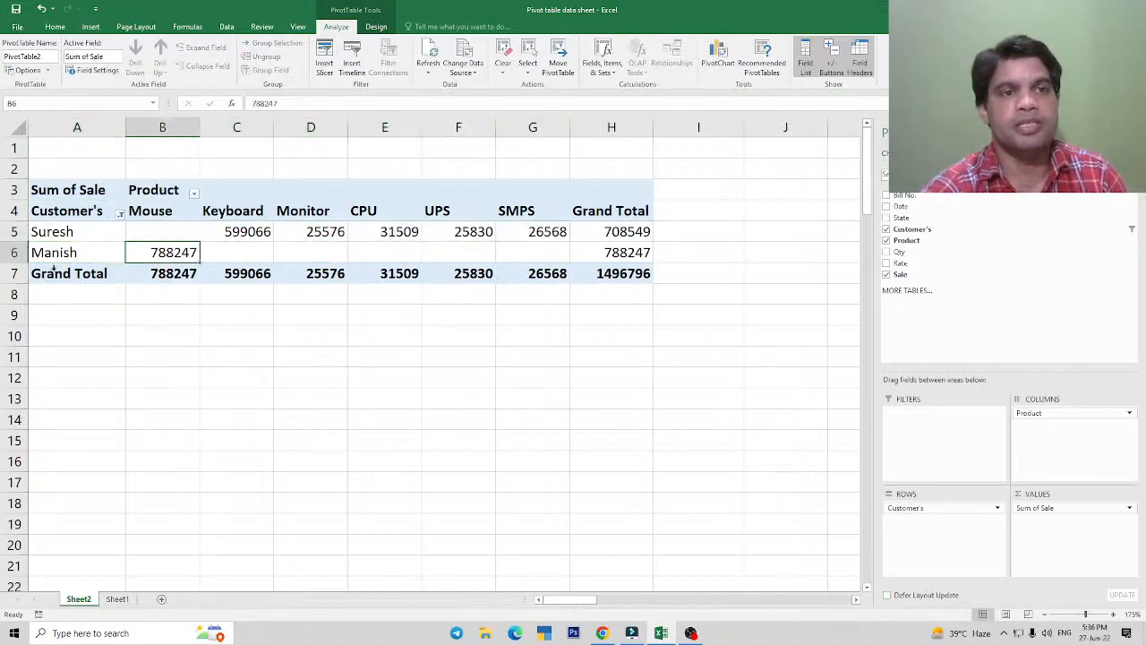
{"action": "left_click", "coordinate": [238, 257]}
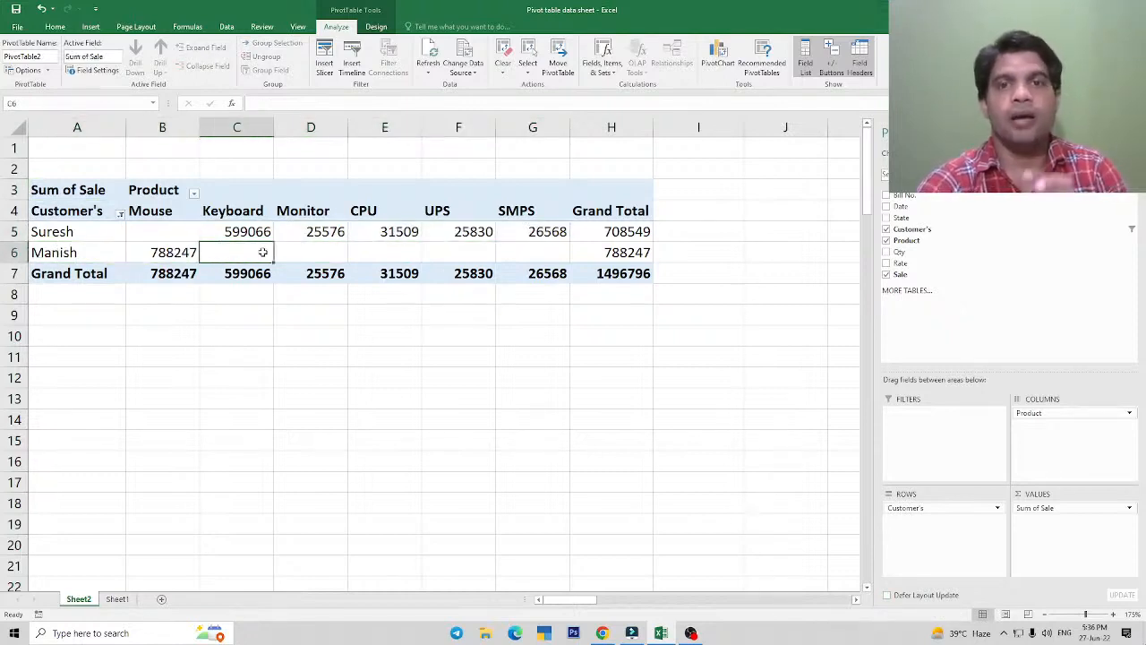
Examine the empty product cells in the two customers' rows of the pivot table.
{"action": "mouse_move", "coordinate": [262, 251]}
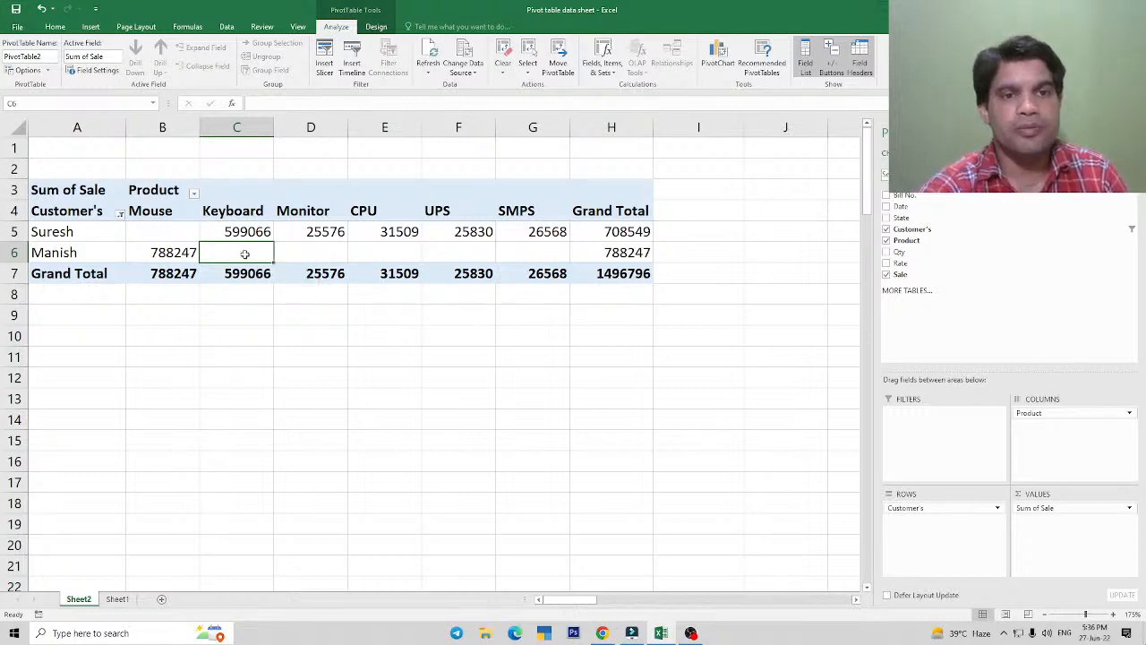
{"action": "left_click_drag", "start_coordinate": [236, 251], "coordinate": [509, 252]}
{"action": "left_click_drag", "start_coordinate": [243, 253], "coordinate": [507, 251]}
{"action": "left_click", "coordinate": [174, 252]}
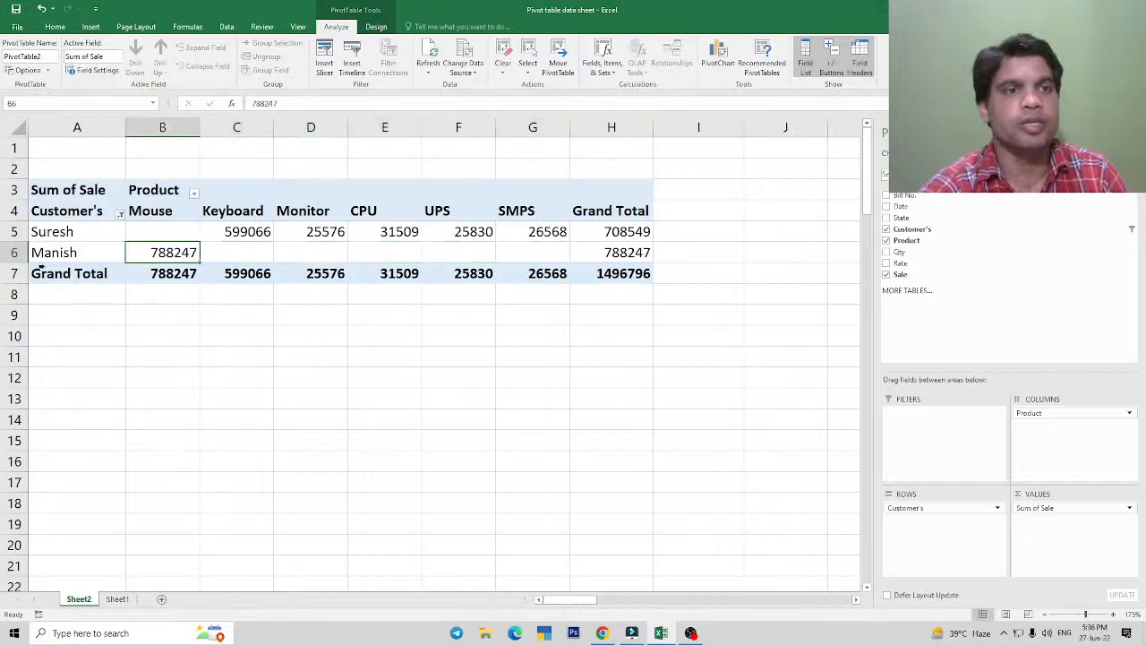
{"action": "left_click", "coordinate": [41, 253]}
{"action": "left_click", "coordinate": [160, 213]}
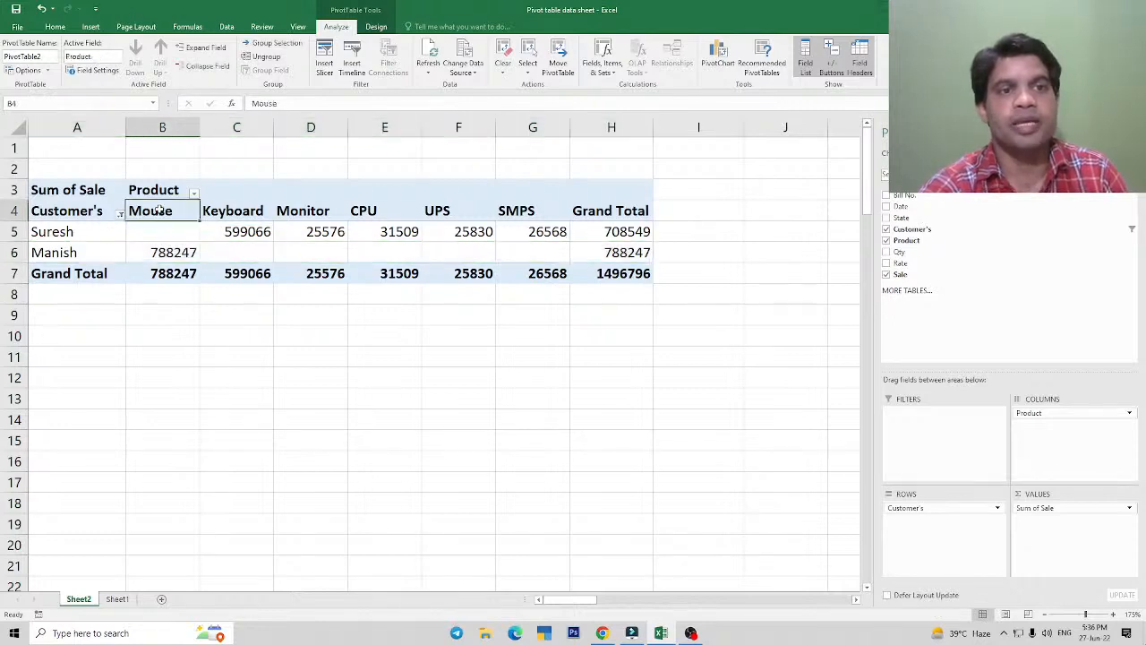
{"action": "left_click", "coordinate": [167, 253]}
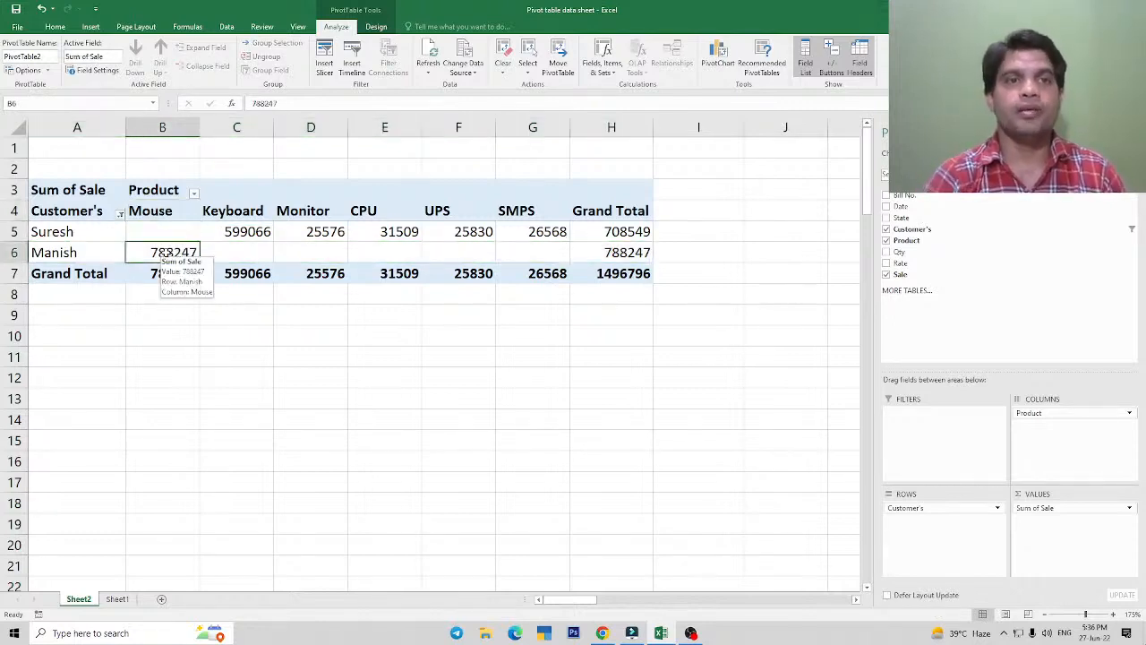
{"action": "left_click_drag", "start_coordinate": [242, 252], "coordinate": [528, 251]}
{"action": "left_click_drag", "start_coordinate": [254, 252], "coordinate": [526, 248]}
{"action": "left_click", "coordinate": [457, 291]}
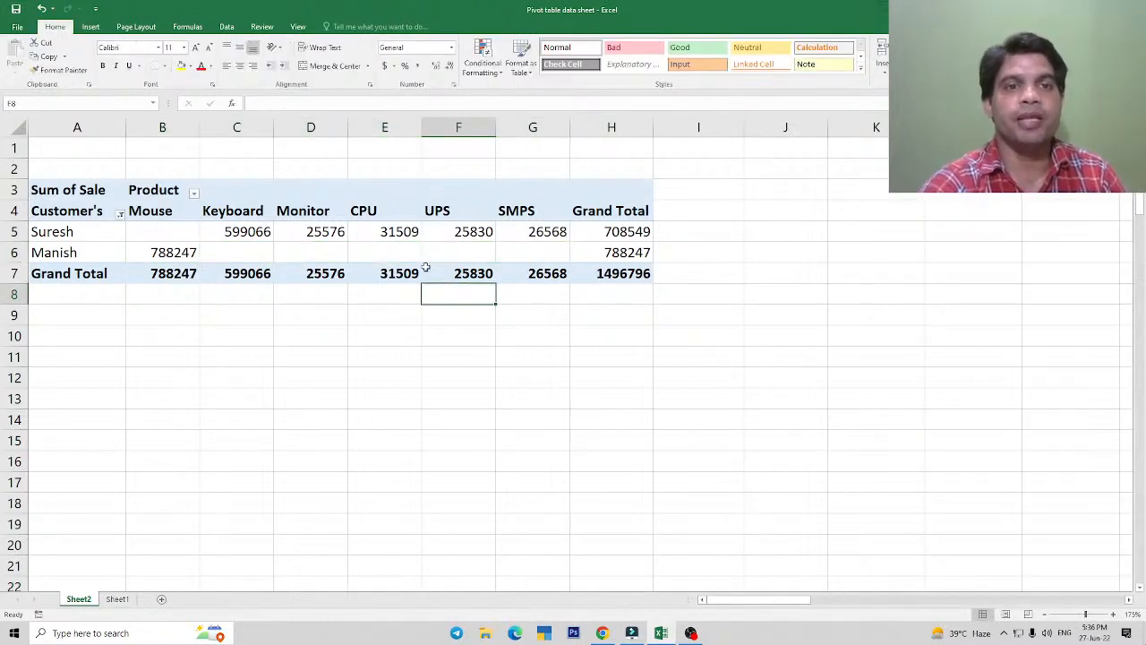
{"action": "left_click", "coordinate": [182, 235]}
{"action": "left_click", "coordinate": [236, 252]}
{"action": "left_click", "coordinate": [311, 253]}
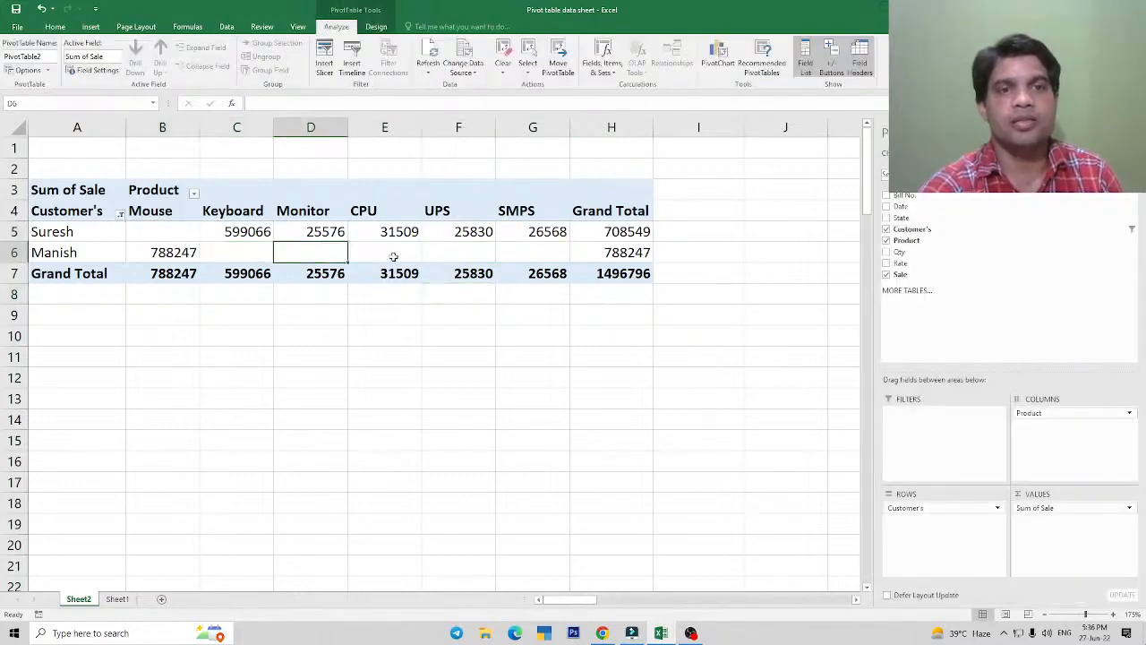
{"action": "left_click", "coordinate": [388, 249]}
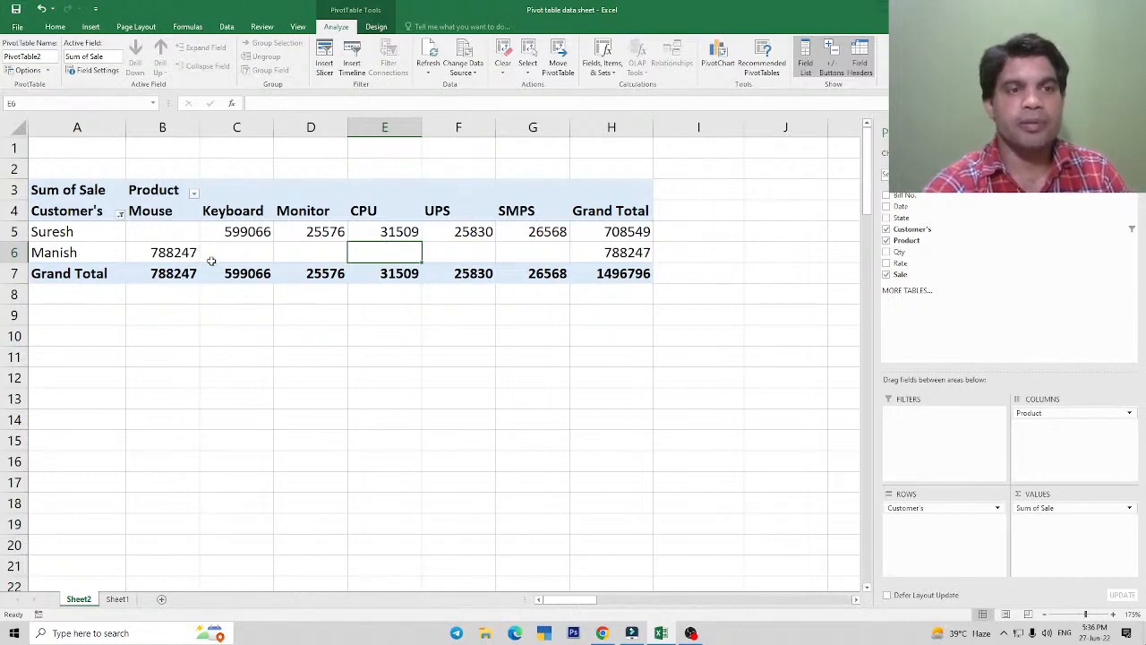
{"action": "left_click_drag", "start_coordinate": [224, 252], "coordinate": [555, 252]}
{"action": "left_click", "coordinate": [559, 253]}
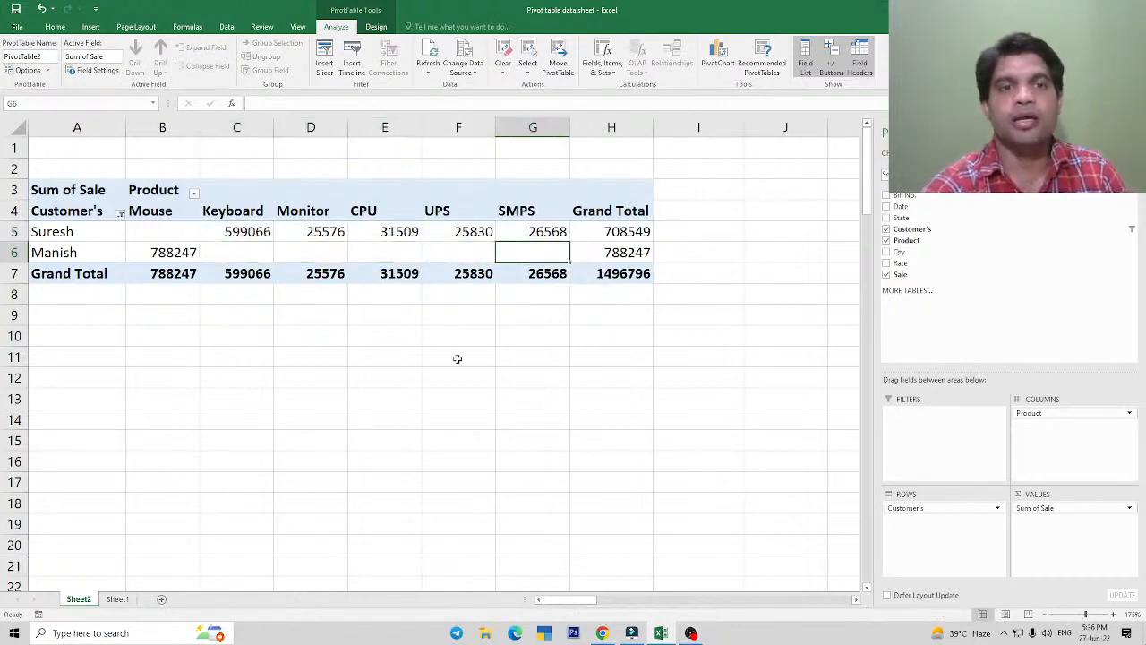
Set the pivot table options to show 0 for empty cells and check the filled cells in both customer rows.
{"action": "right_click", "coordinate": [309, 254]}
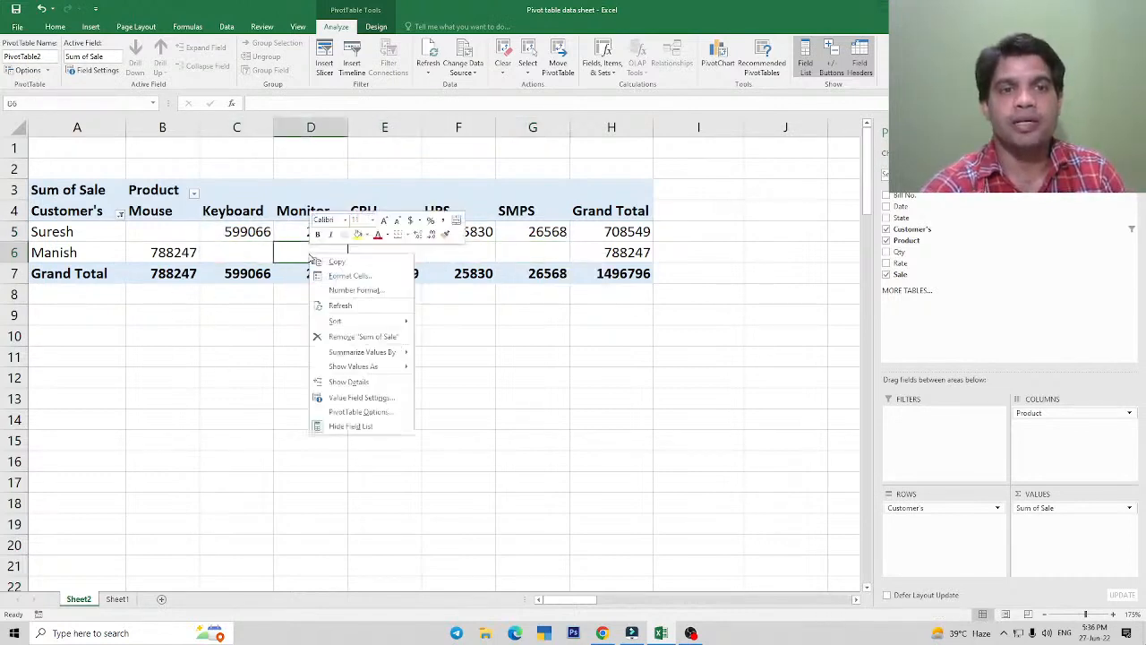
{"action": "left_click", "coordinate": [366, 414]}
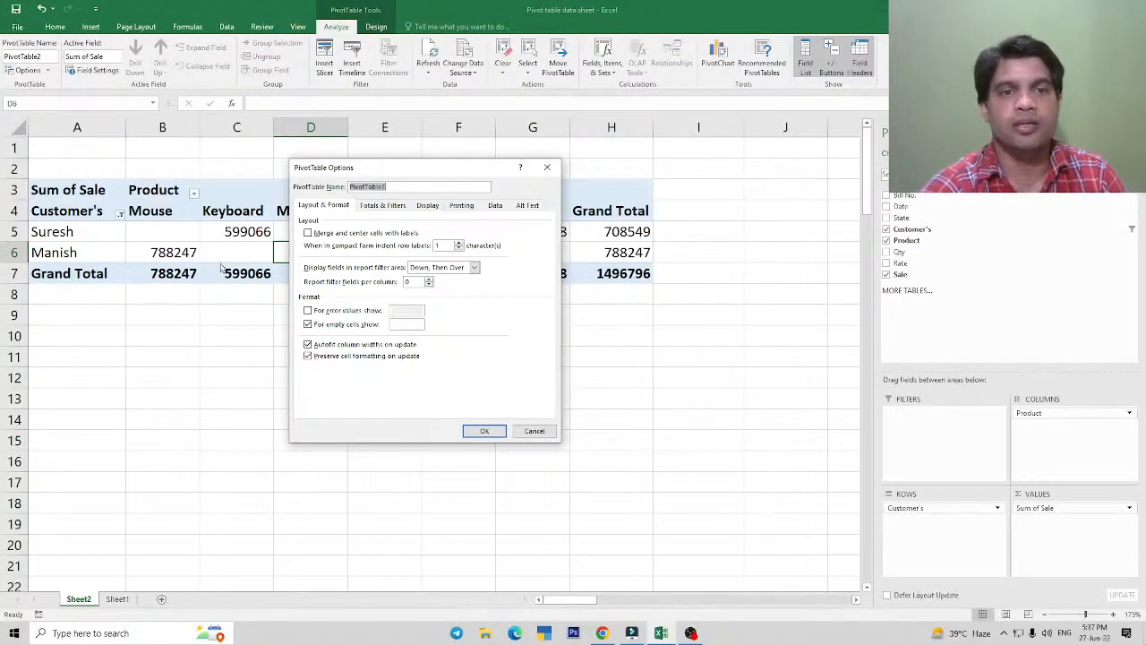
{"action": "left_click", "coordinate": [407, 325]}
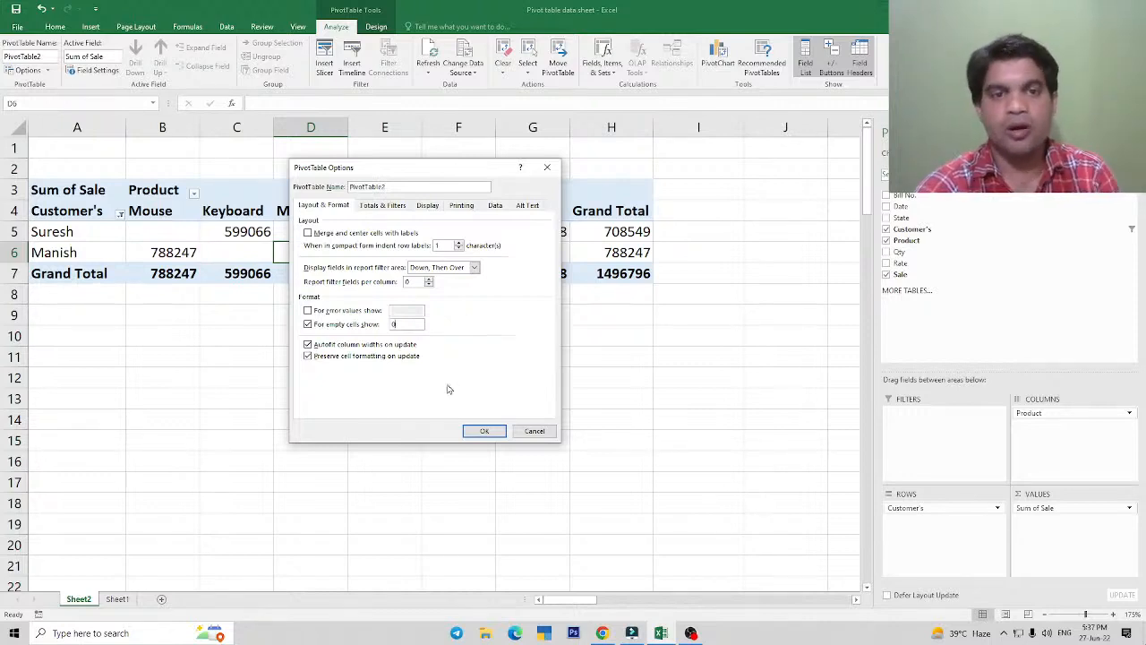
{"action": "left_click", "coordinate": [484, 430]}
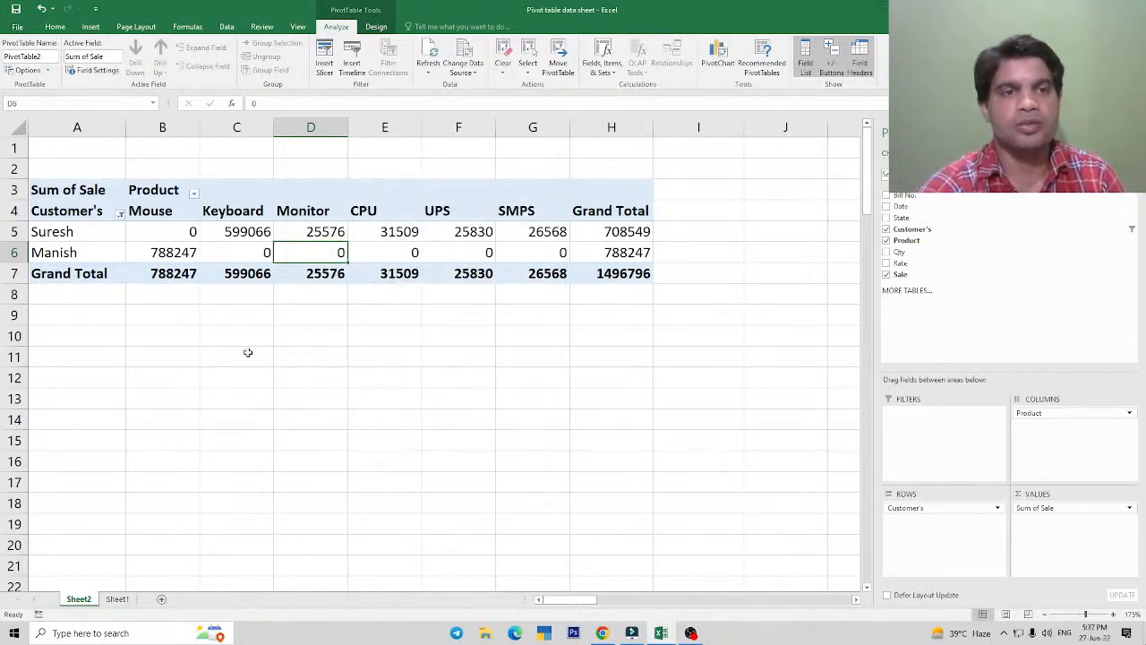
{"action": "left_click", "coordinate": [169, 233]}
{"action": "left_click", "coordinate": [228, 254]}
{"action": "left_click", "coordinate": [314, 252]}
{"action": "left_click", "coordinate": [396, 250]}
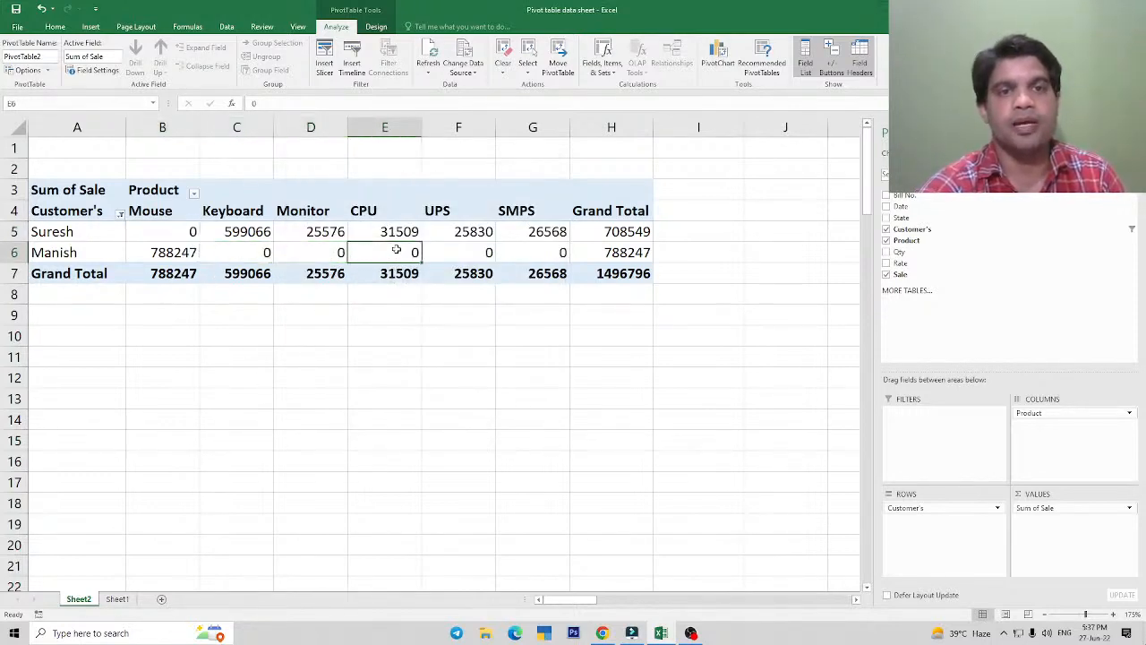
{"action": "left_click", "coordinate": [466, 254]}
{"action": "left_click", "coordinate": [522, 254]}
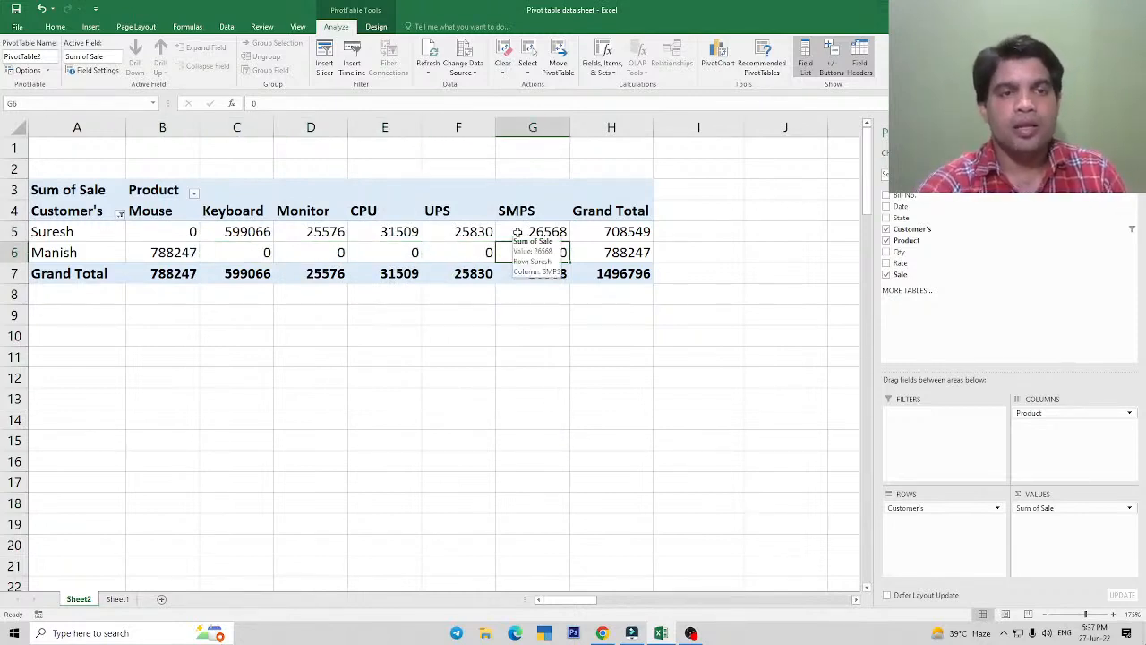
Clear the value shown for empty cells in the pivot table options so that they appear blank.
{"action": "left_click", "coordinate": [377, 257]}
{"action": "right_click", "coordinate": [377, 259]}
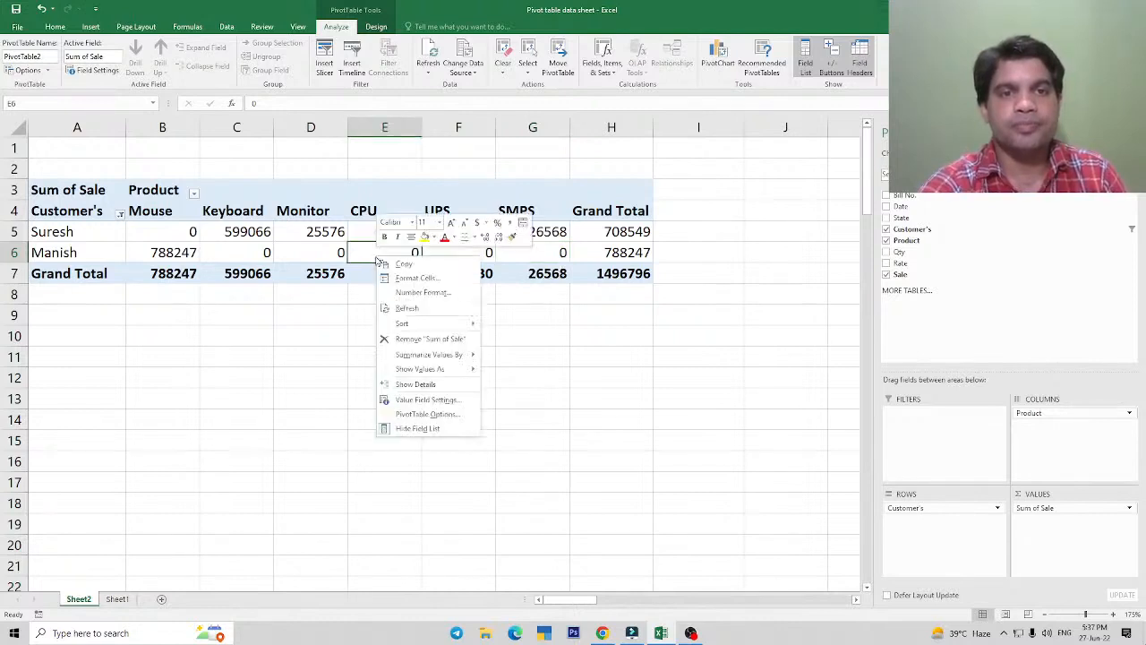
{"action": "left_click", "coordinate": [411, 413]}
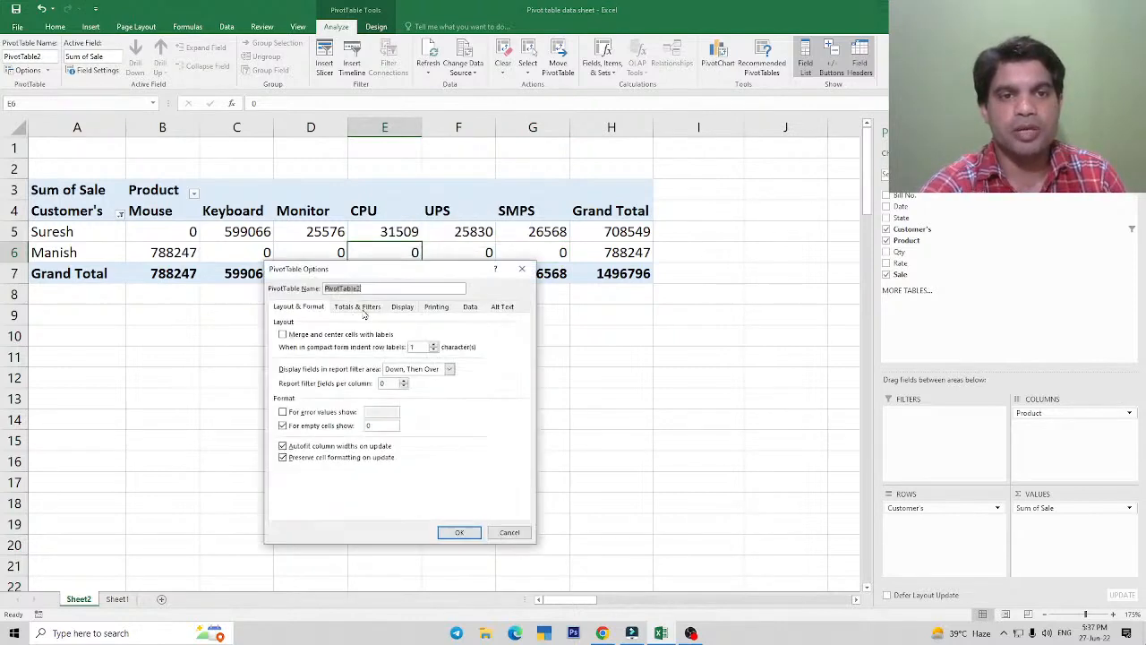
{"action": "left_click", "coordinate": [385, 423]}
{"action": "key", "text": "BackSpace"}
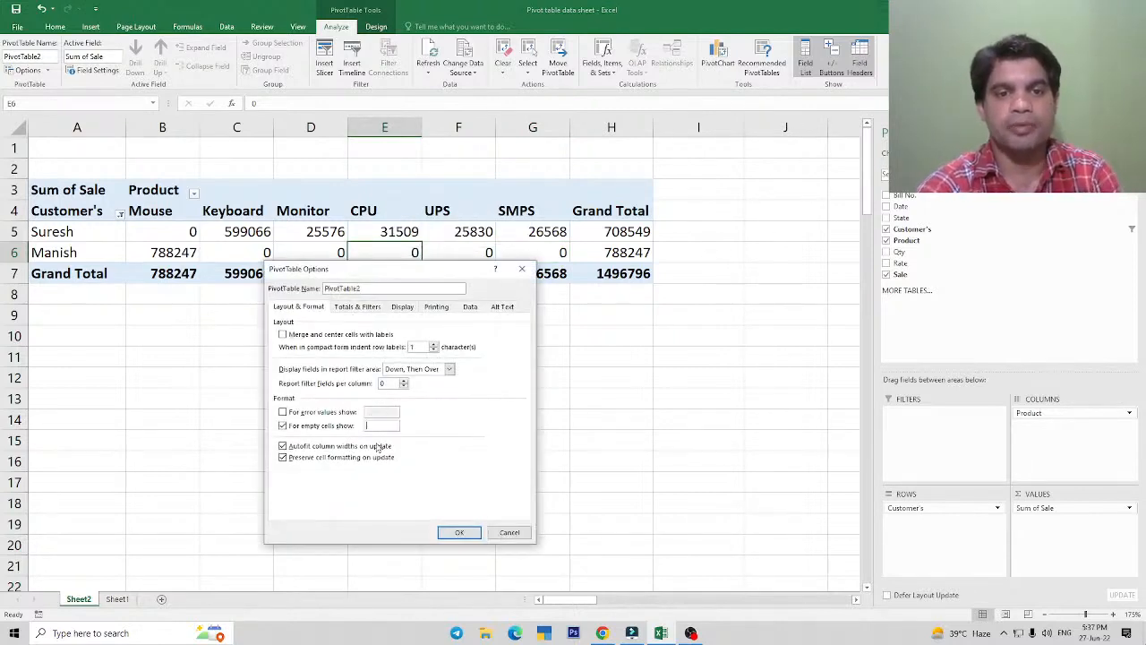
{"action": "left_click", "coordinate": [453, 530]}
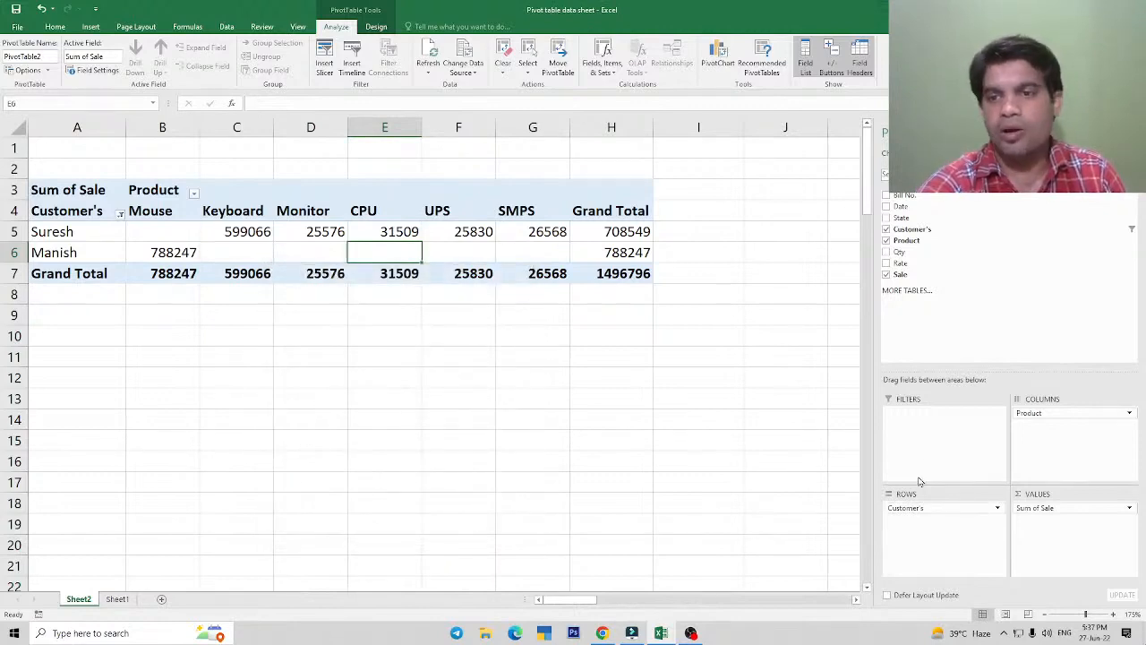
Move the Customer's field to Filters to also include the third through eighth listed customers, and return the field to Rows.
{"action": "left_click_drag", "start_coordinate": [906, 507], "coordinate": [923, 414]}
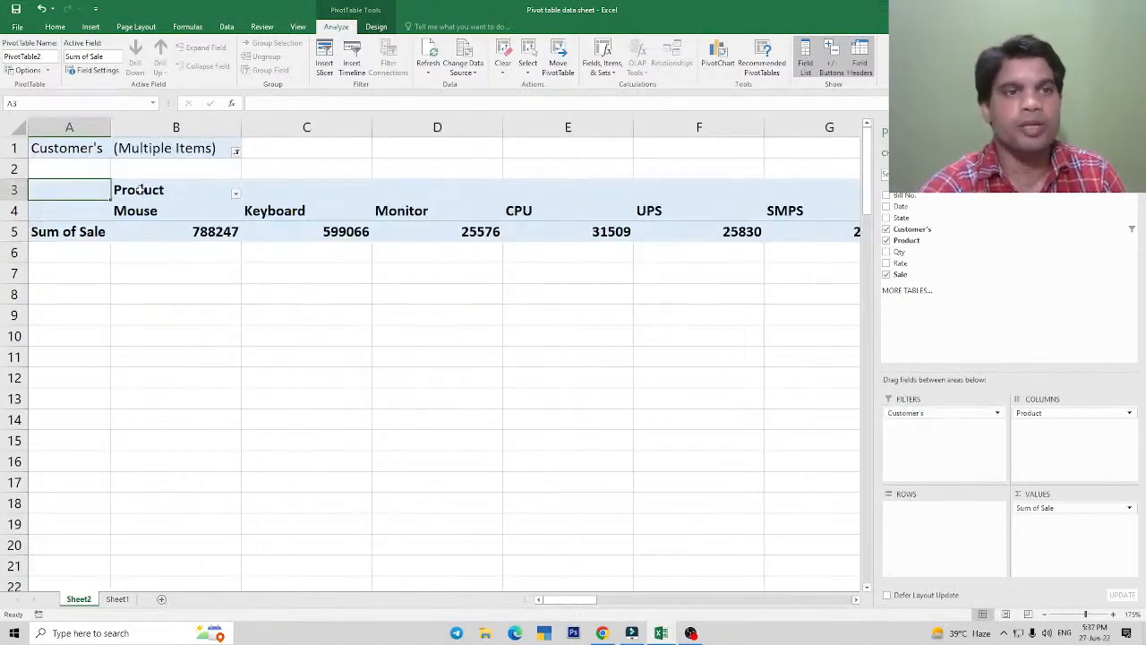
{"action": "left_click", "coordinate": [230, 147]}
{"action": "left_click", "coordinate": [236, 151]}
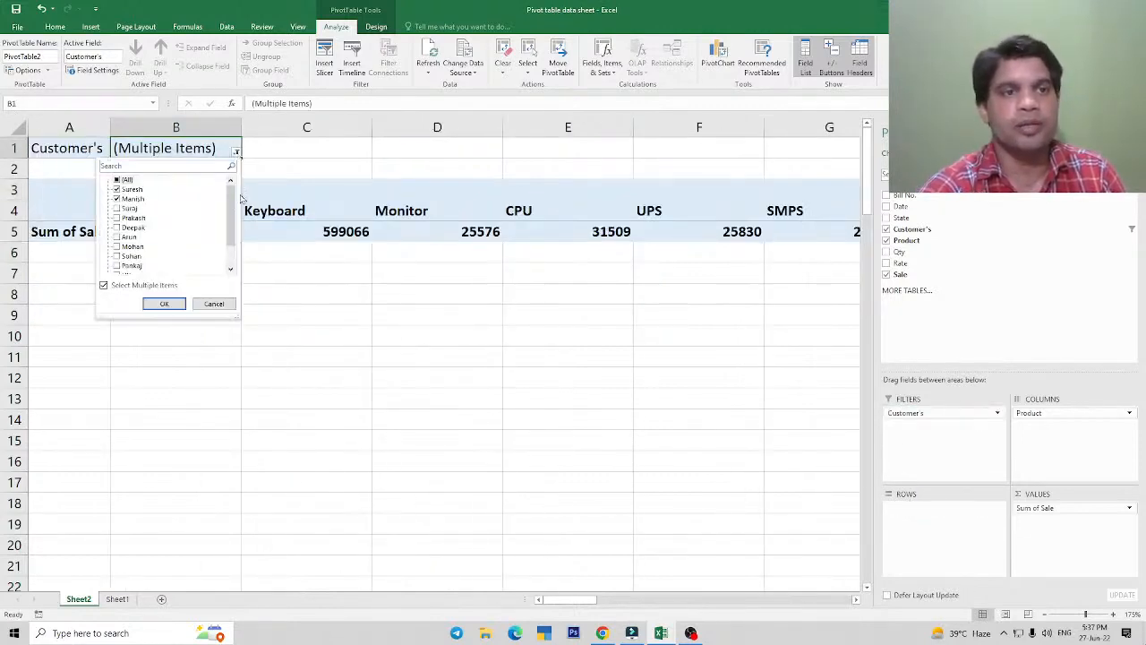
{"action": "left_click", "coordinate": [117, 208]}
{"action": "left_click", "coordinate": [117, 218]}
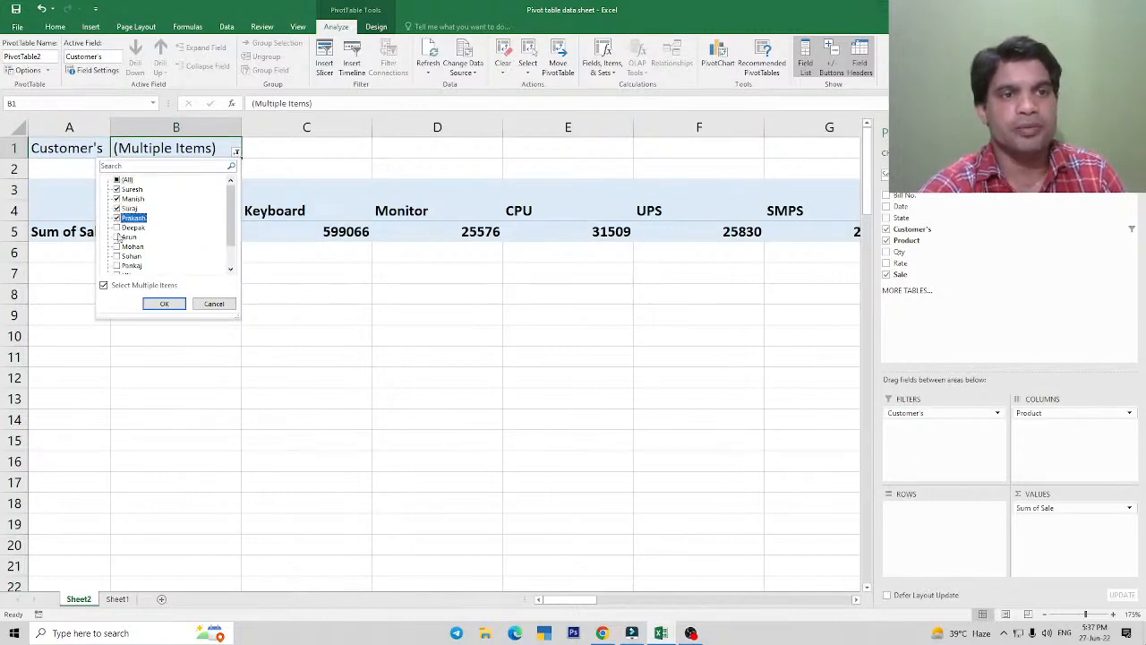
{"action": "left_click", "coordinate": [117, 228]}
{"action": "left_click", "coordinate": [117, 236]}
{"action": "left_click", "coordinate": [117, 246]}
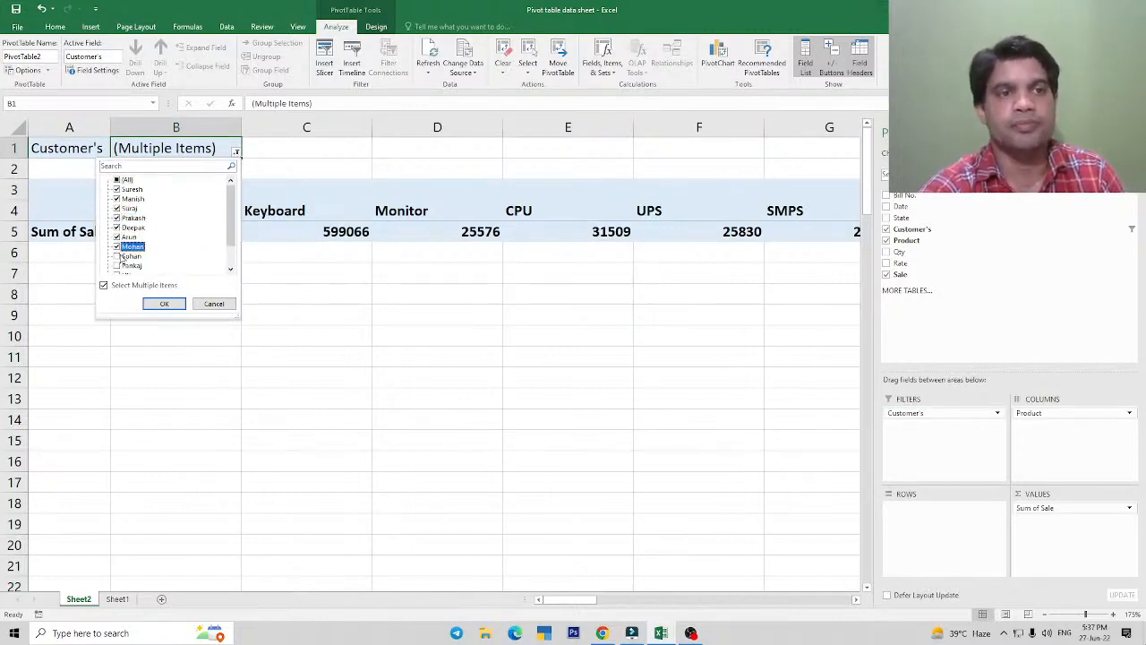
{"action": "left_click", "coordinate": [116, 256]}
{"action": "left_click", "coordinate": [158, 305]}
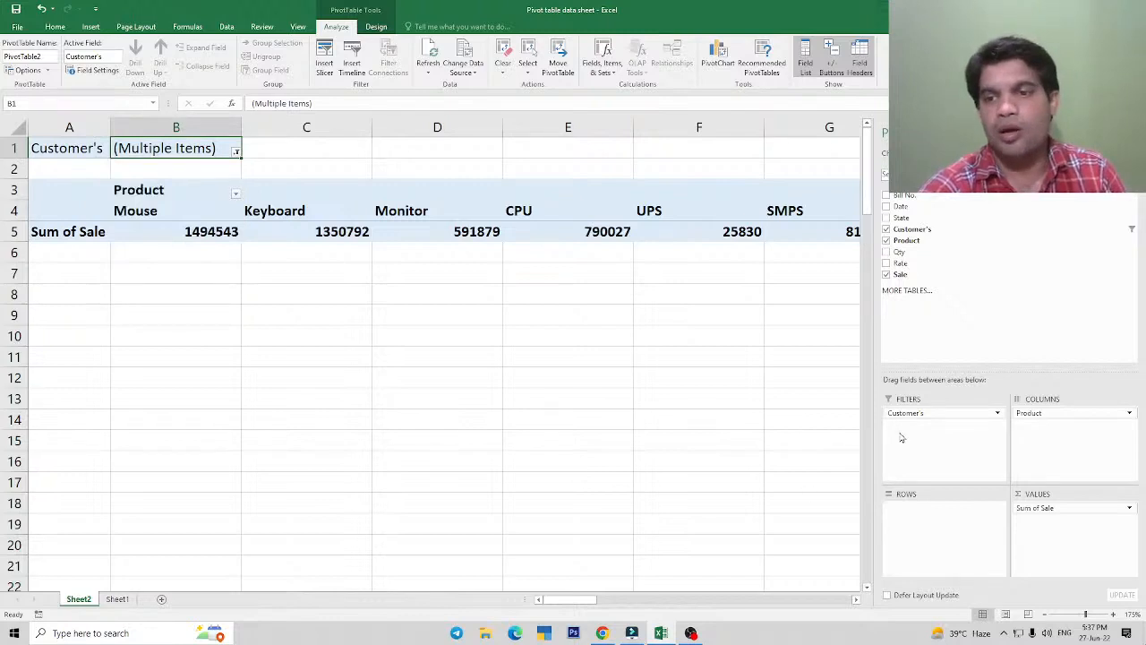
{"action": "left_click_drag", "start_coordinate": [906, 413], "coordinate": [909, 519]}
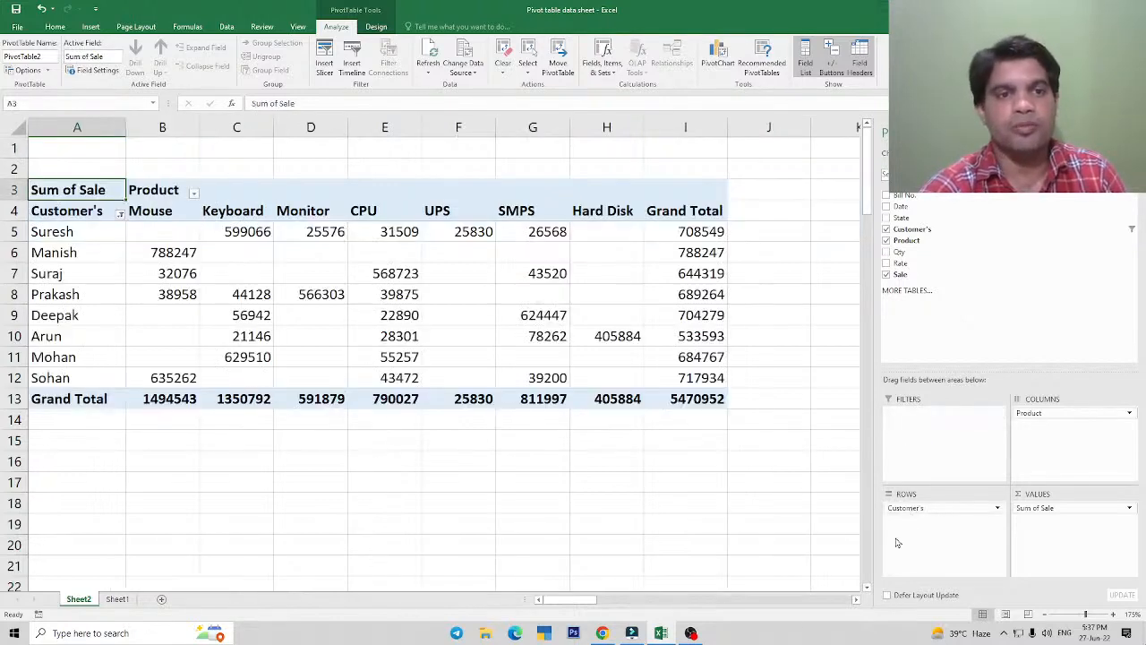
Examine the list of customers and their sales in the Mouse, Keyboard, Monitor and CPU columns.
{"action": "left_click", "coordinate": [403, 278]}
{"action": "left_click", "coordinate": [65, 232]}
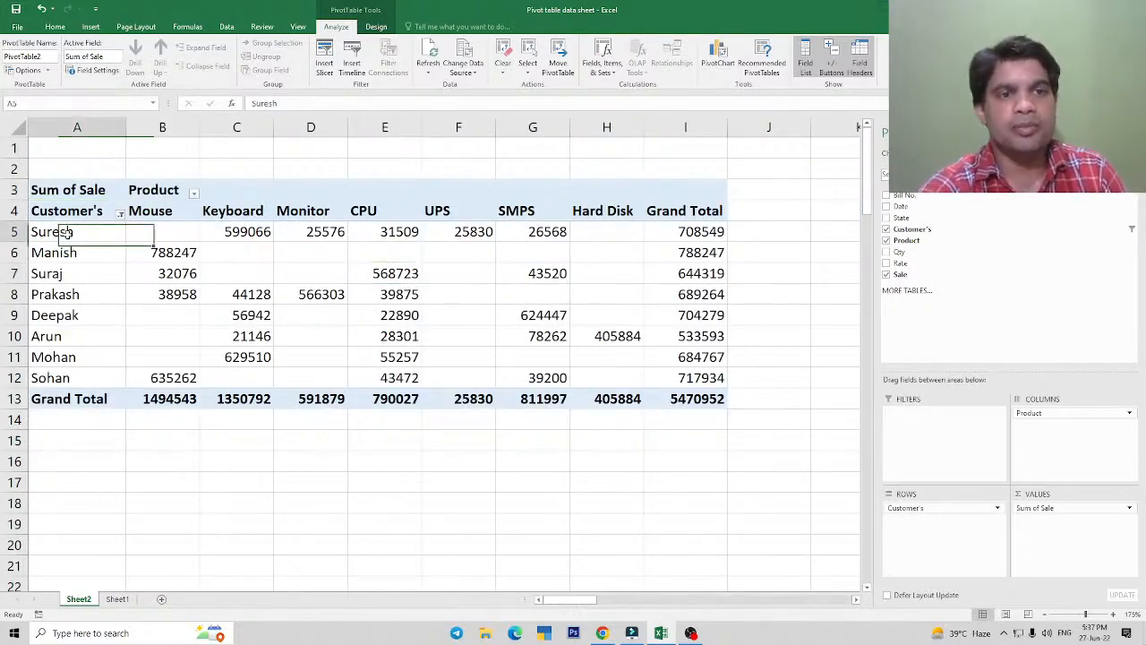
{"action": "left_click_drag", "start_coordinate": [65, 232], "coordinate": [86, 374]}
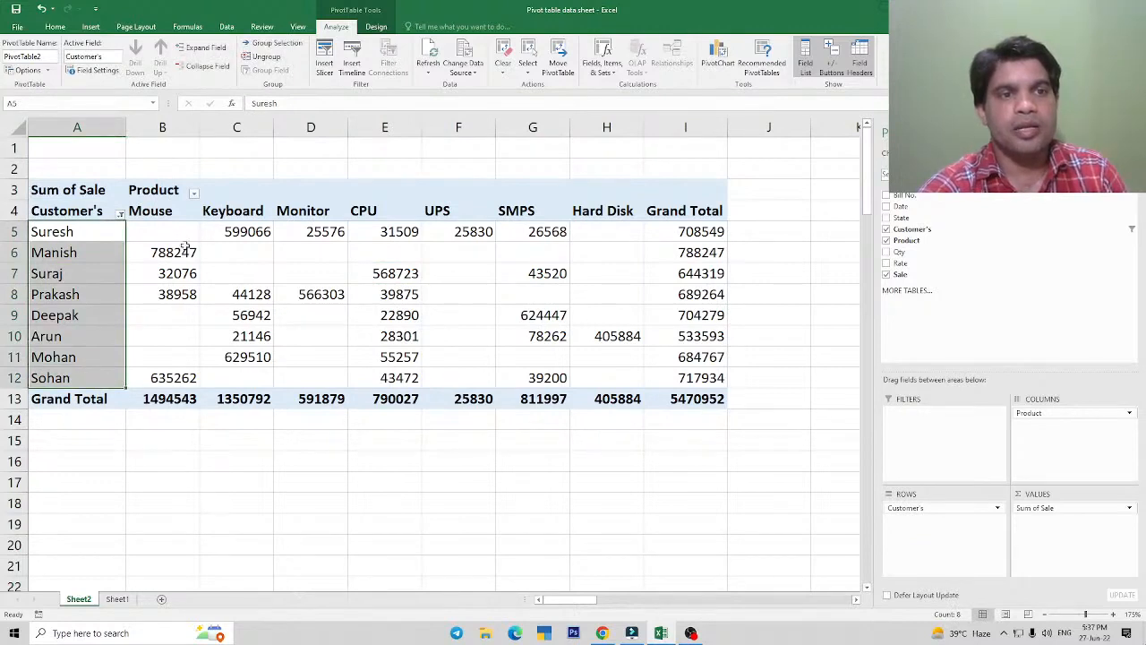
{"action": "left_click_drag", "start_coordinate": [184, 252], "coordinate": [189, 344]}
{"action": "left_click_drag", "start_coordinate": [253, 231], "coordinate": [254, 340]}
{"action": "left_click_drag", "start_coordinate": [318, 231], "coordinate": [352, 368]}
{"action": "left_click_drag", "start_coordinate": [399, 235], "coordinate": [401, 383]}
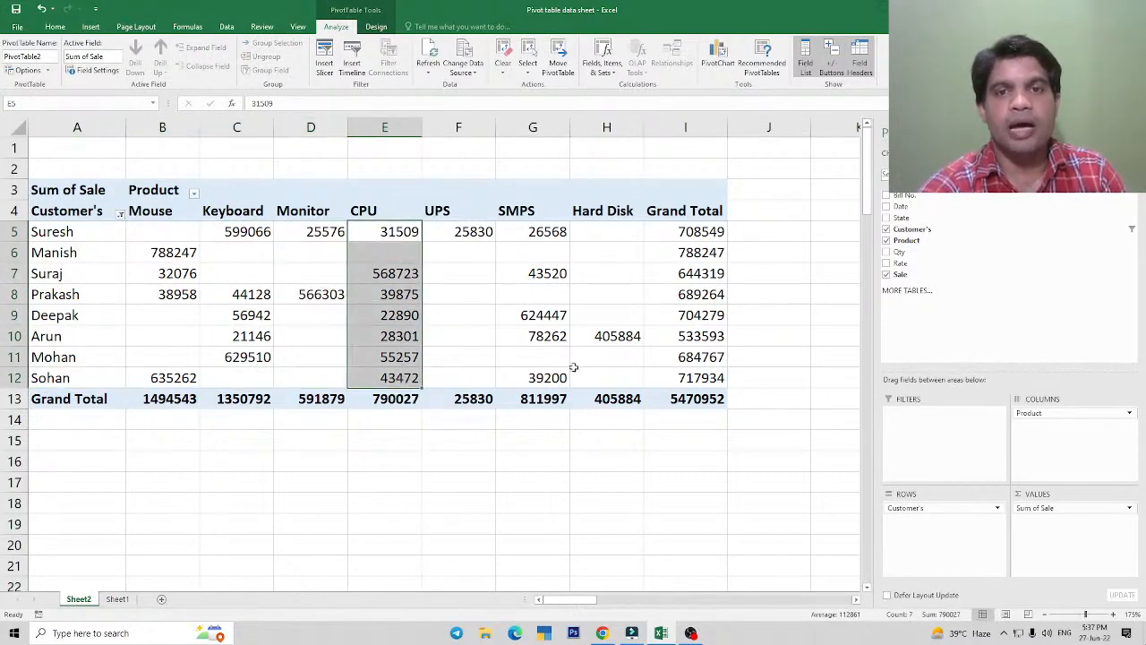
Examine the Grand Total column and row against the customer rows and the Mouse column they sum up.
{"action": "left_click_drag", "start_coordinate": [701, 232], "coordinate": [698, 378]}
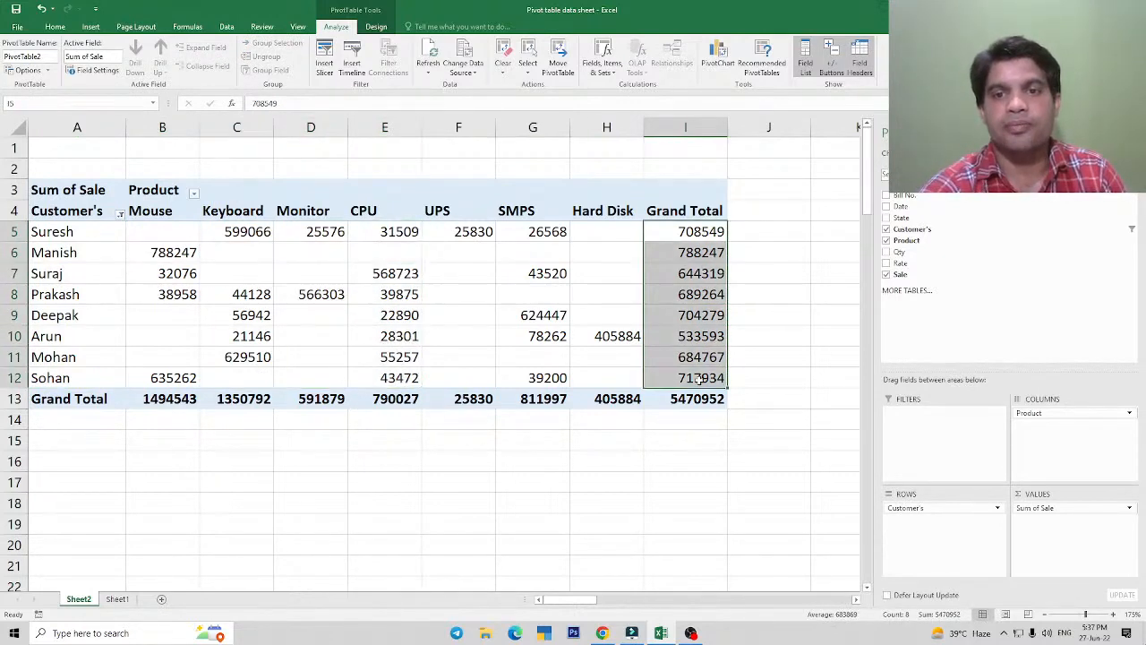
{"action": "left_click", "coordinate": [697, 378]}
{"action": "left_click_drag", "start_coordinate": [166, 232], "coordinate": [638, 231]}
{"action": "left_click", "coordinate": [695, 232]}
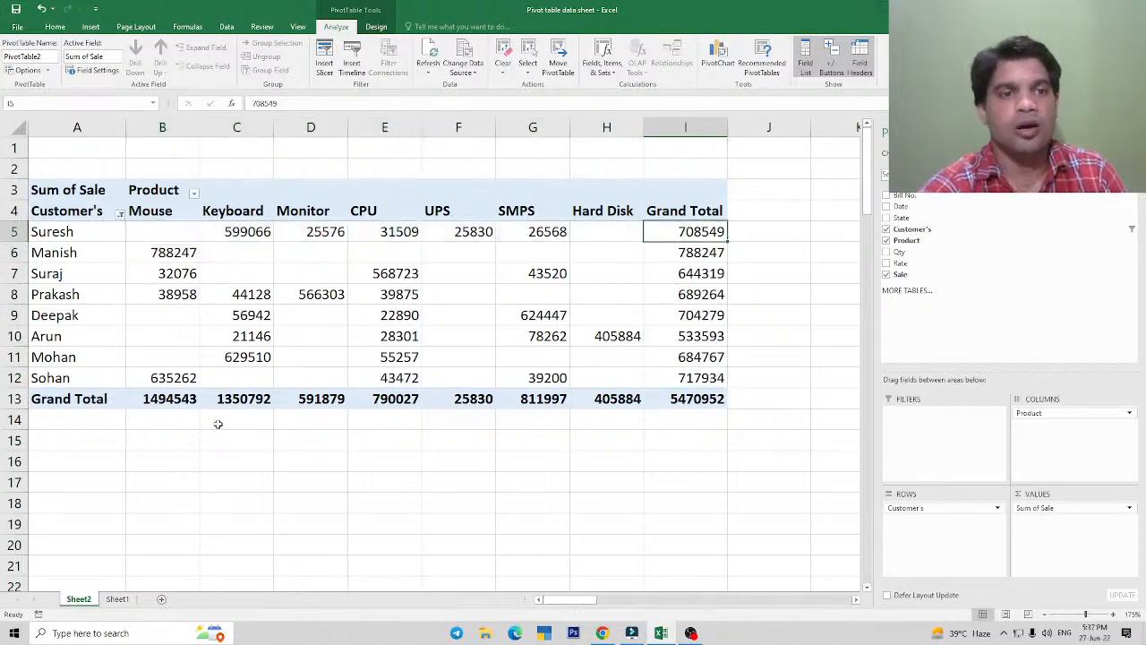
{"action": "left_click_drag", "start_coordinate": [172, 229], "coordinate": [172, 381]}
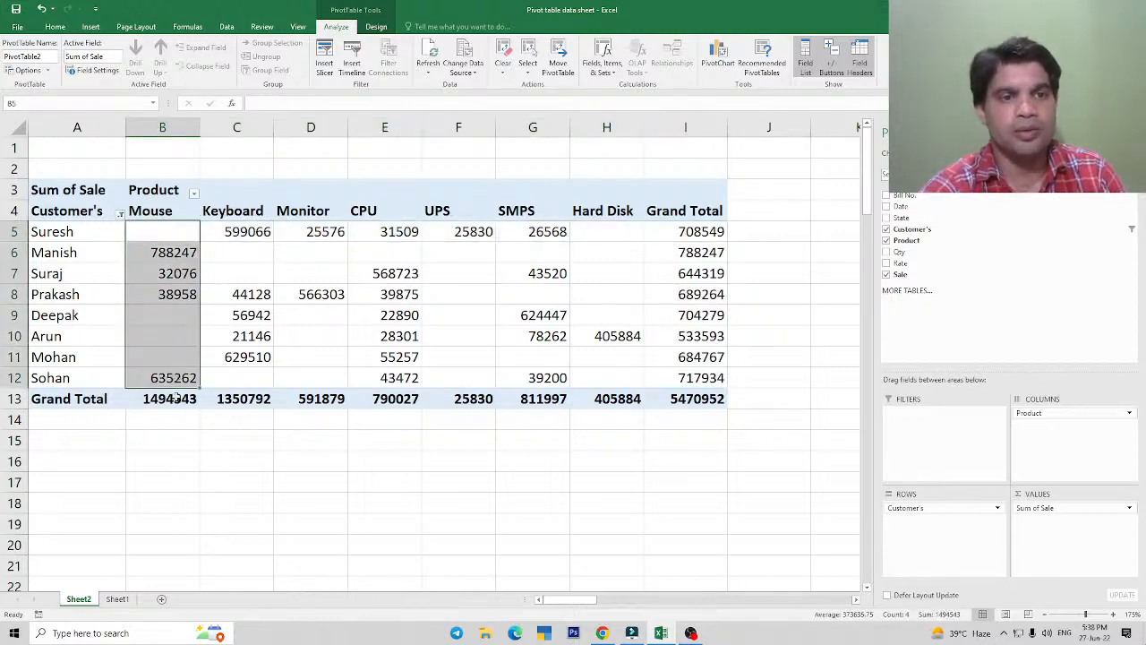
{"action": "left_click", "coordinate": [167, 403]}
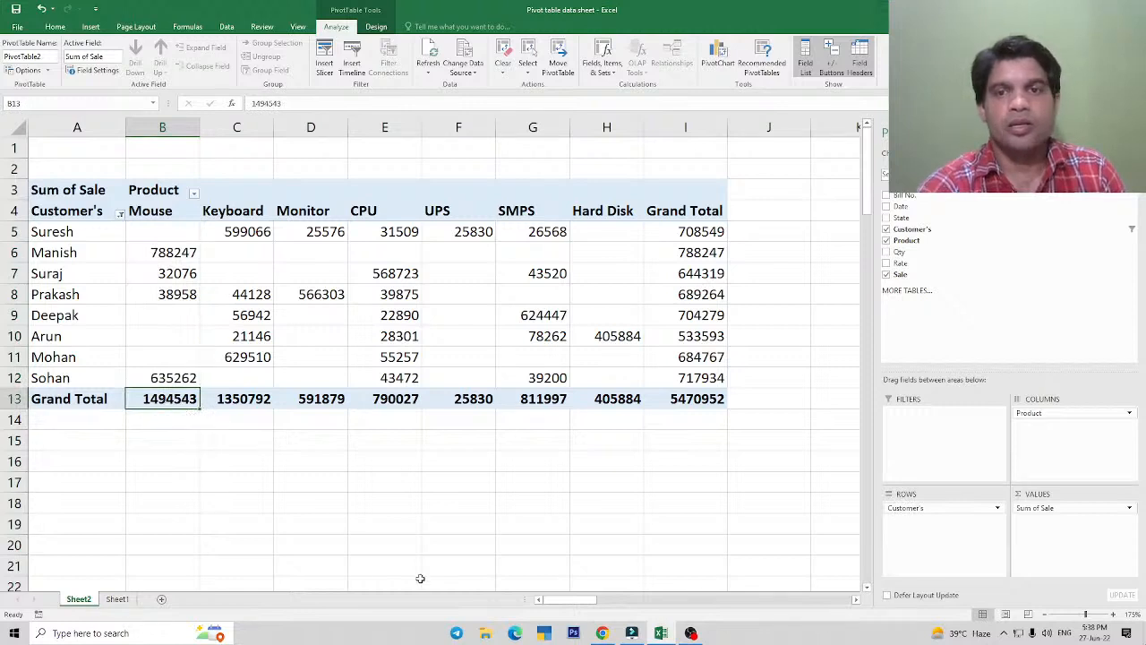
{"action": "left_click", "coordinate": [696, 317]}
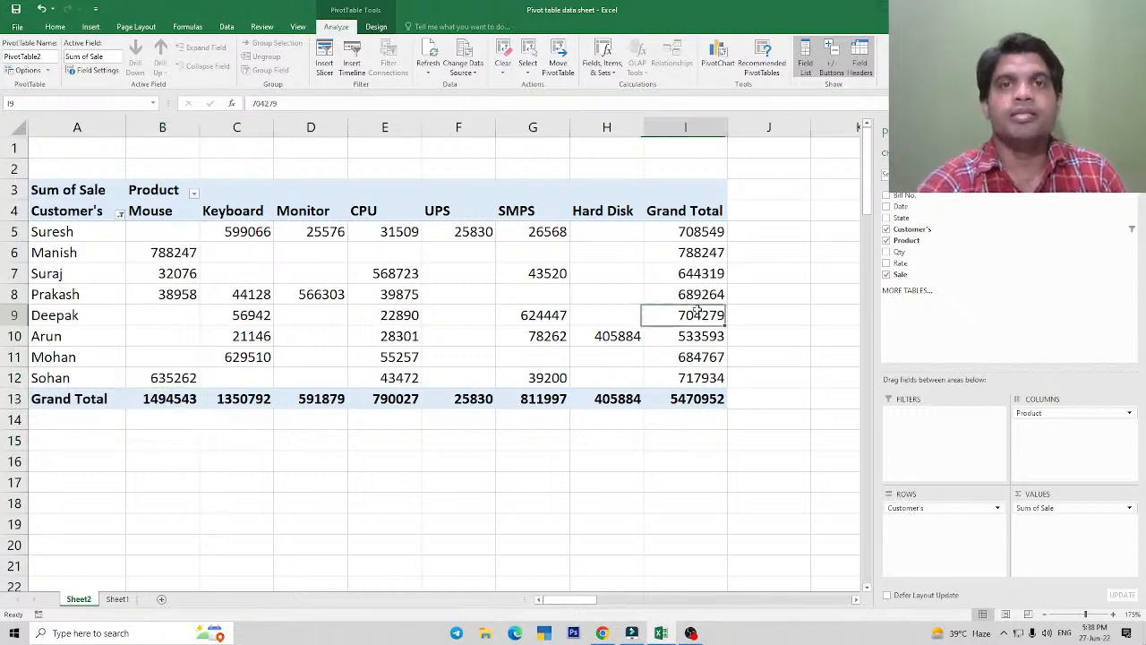
{"action": "left_click", "coordinate": [668, 217]}
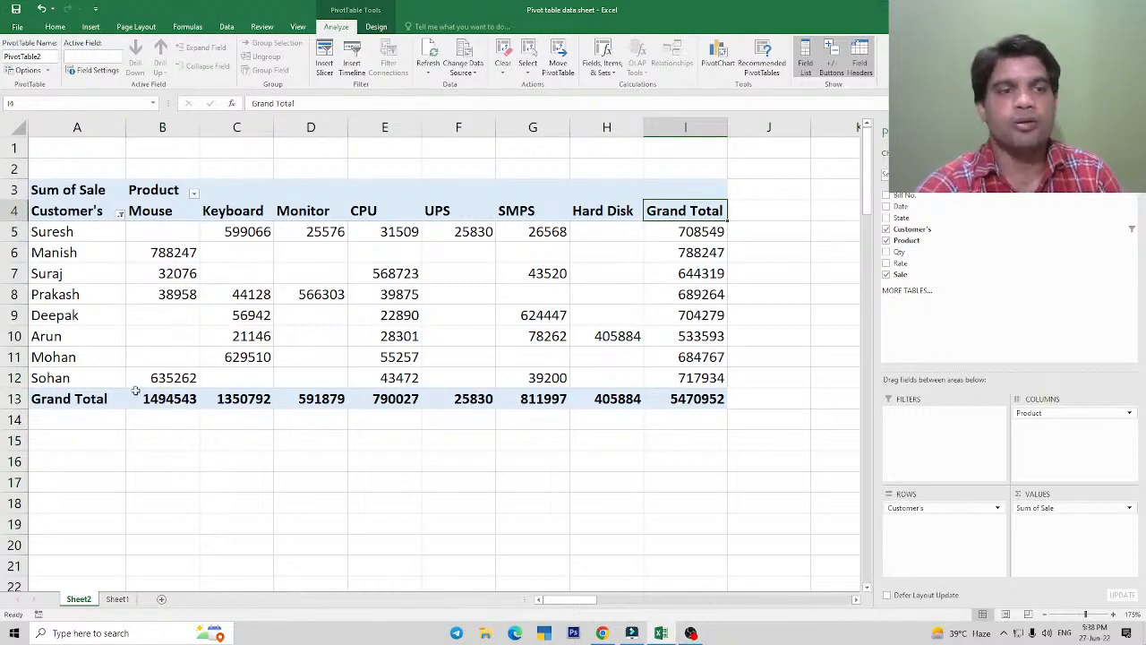
{"action": "left_click", "coordinate": [86, 398]}
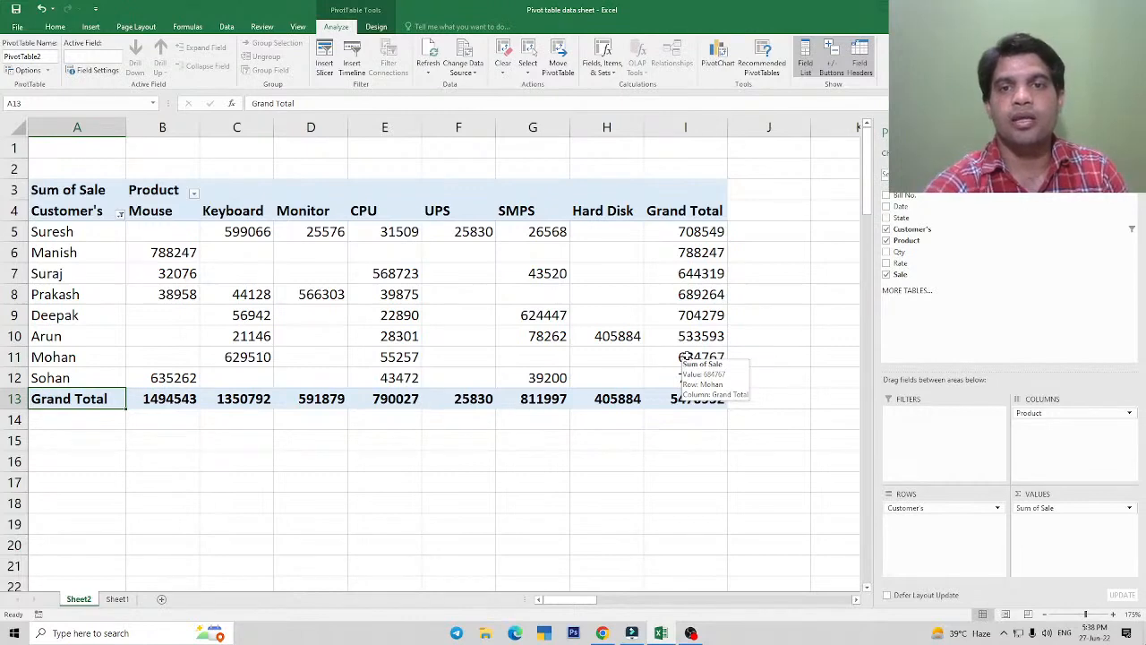
{"action": "left_click_drag", "start_coordinate": [695, 213], "coordinate": [703, 385]}
{"action": "left_click", "coordinate": [702, 318]}
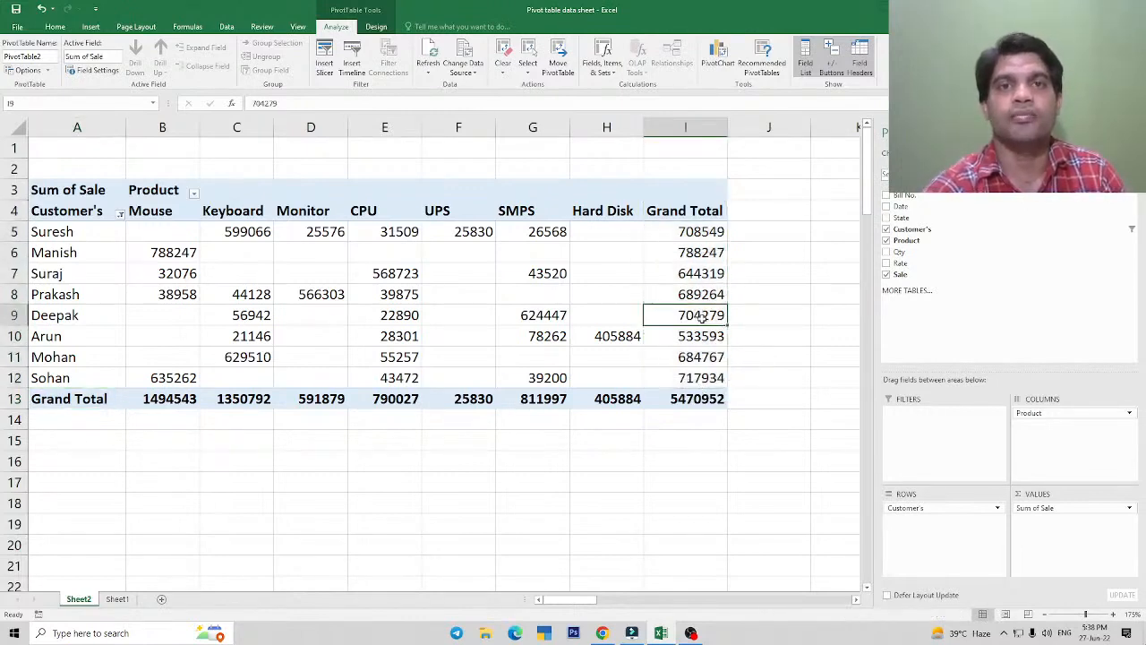
Review the Totals & Filters settings for grand totals in the PivotTable Options, leaving them unchanged.
{"action": "right_click", "coordinate": [319, 268]}
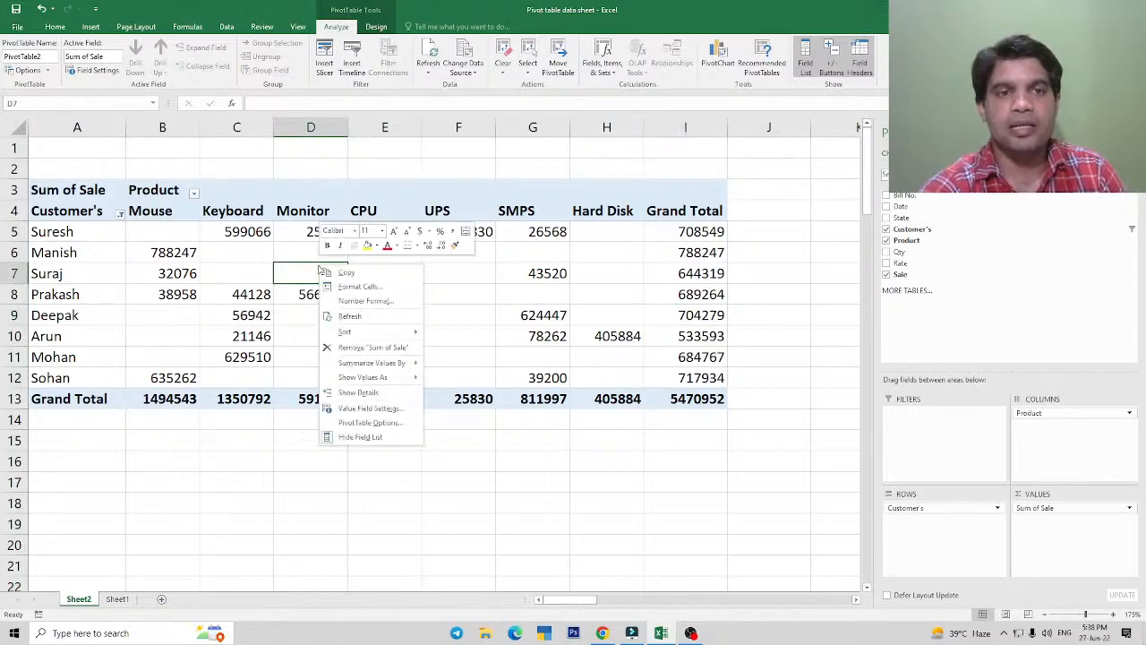
{"action": "left_click", "coordinate": [376, 428]}
{"action": "left_click_drag", "start_coordinate": [374, 288], "coordinate": [461, 197]}
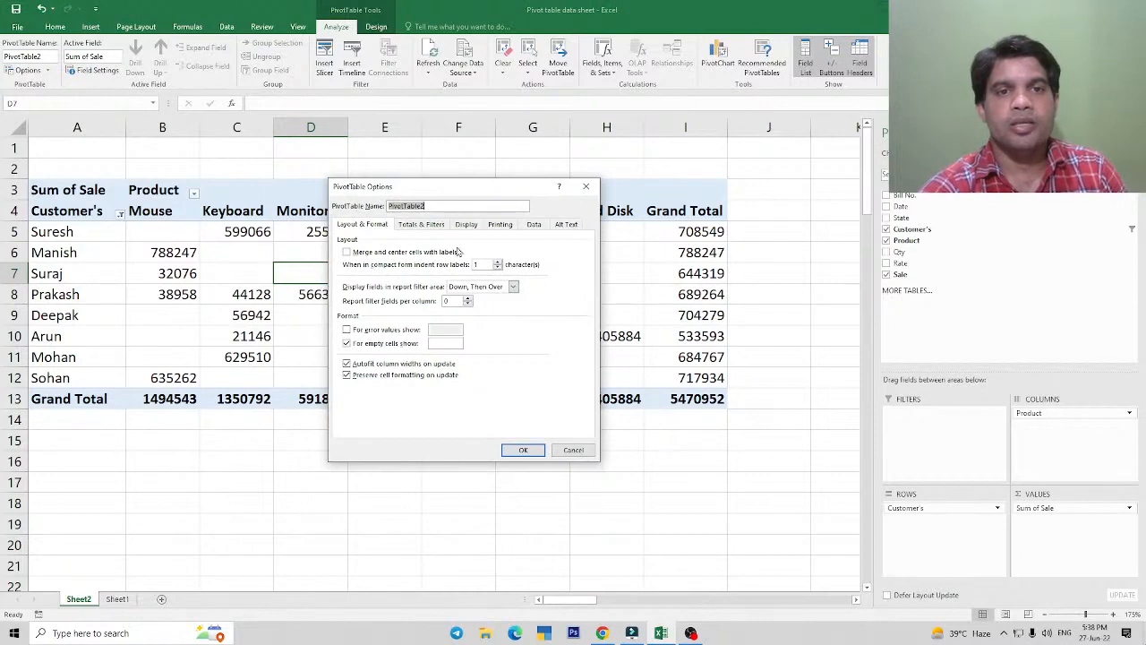
{"action": "left_click", "coordinate": [417, 225]}
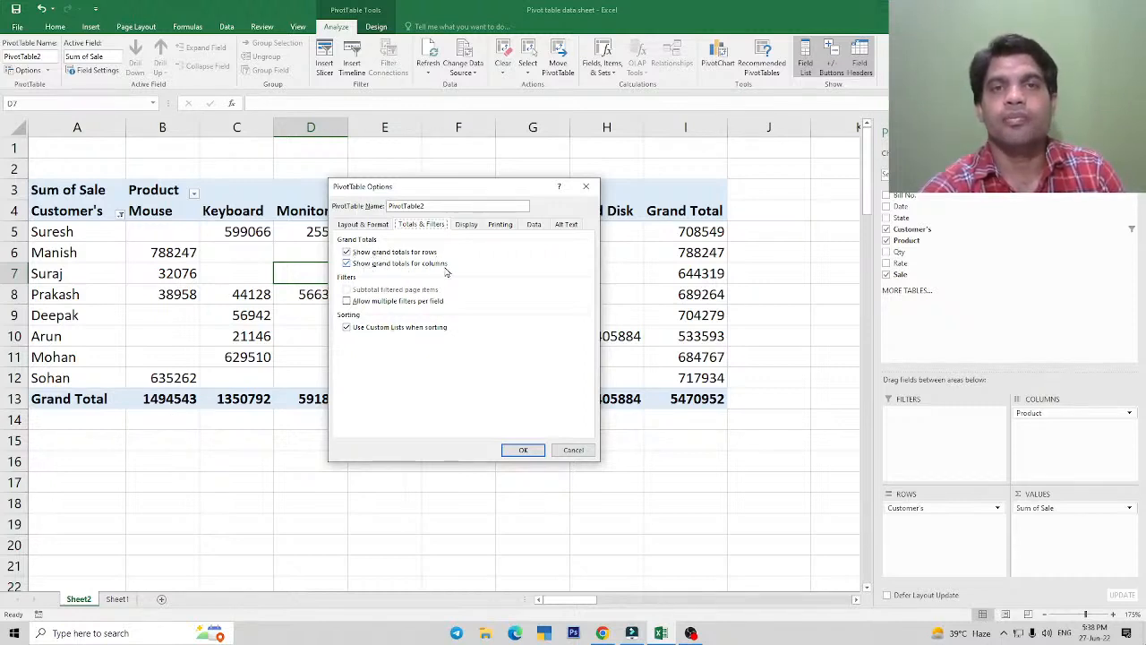
{"action": "left_click", "coordinate": [573, 450]}
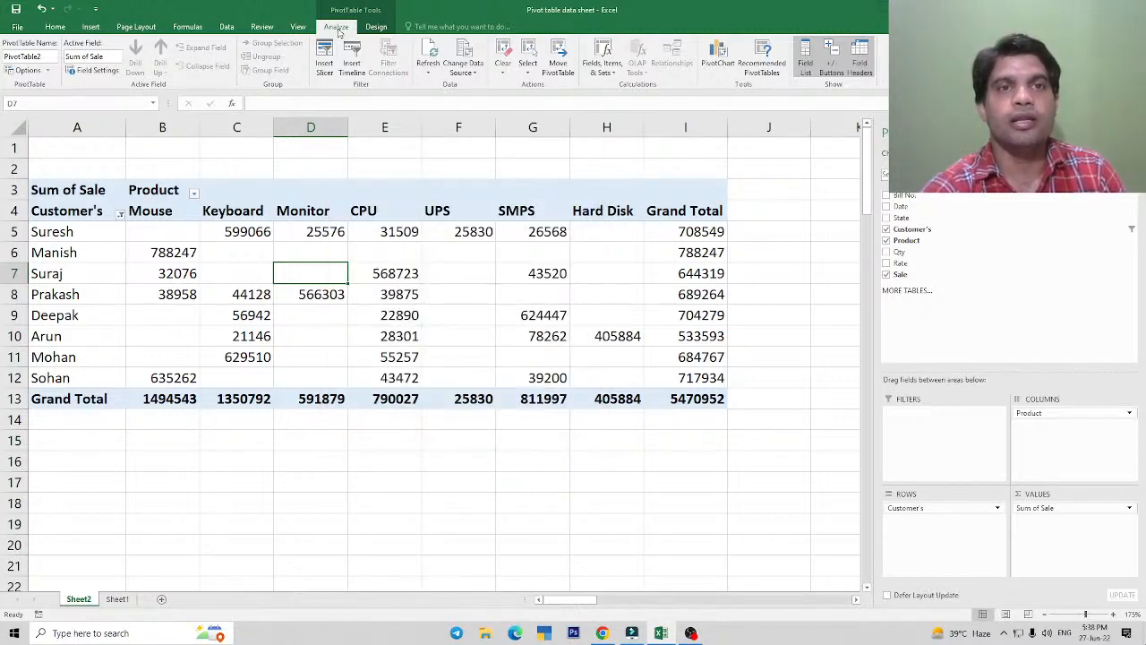
Turn off the pivot table's grand totals for rows and columns.
{"action": "left_click", "coordinate": [376, 27]}
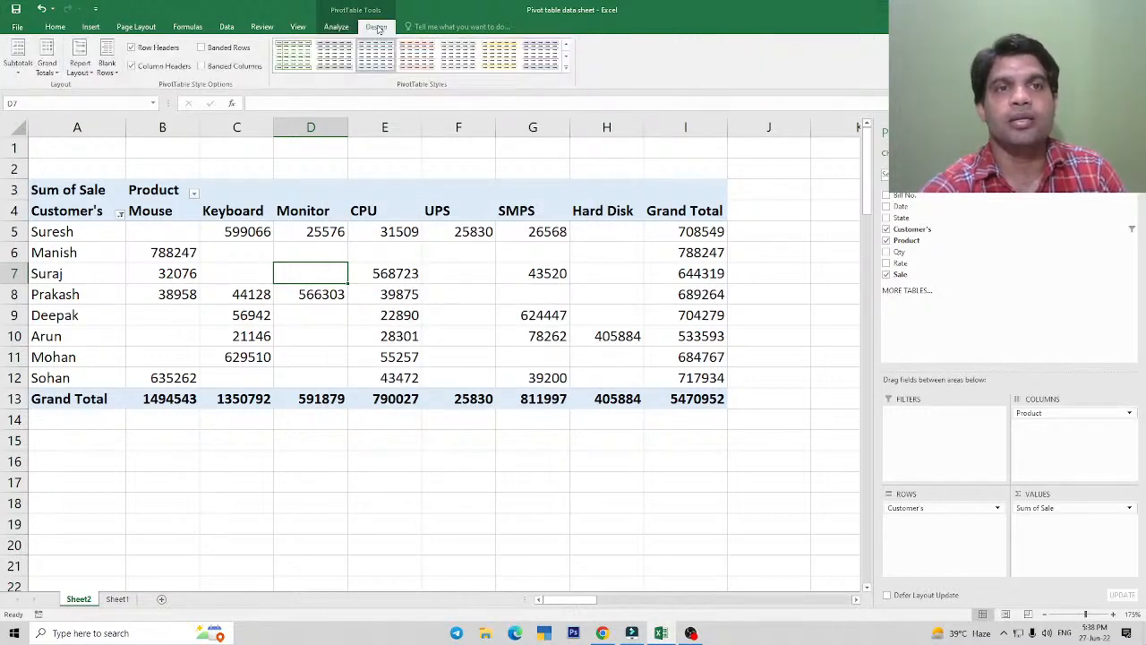
{"action": "left_click", "coordinate": [47, 68]}
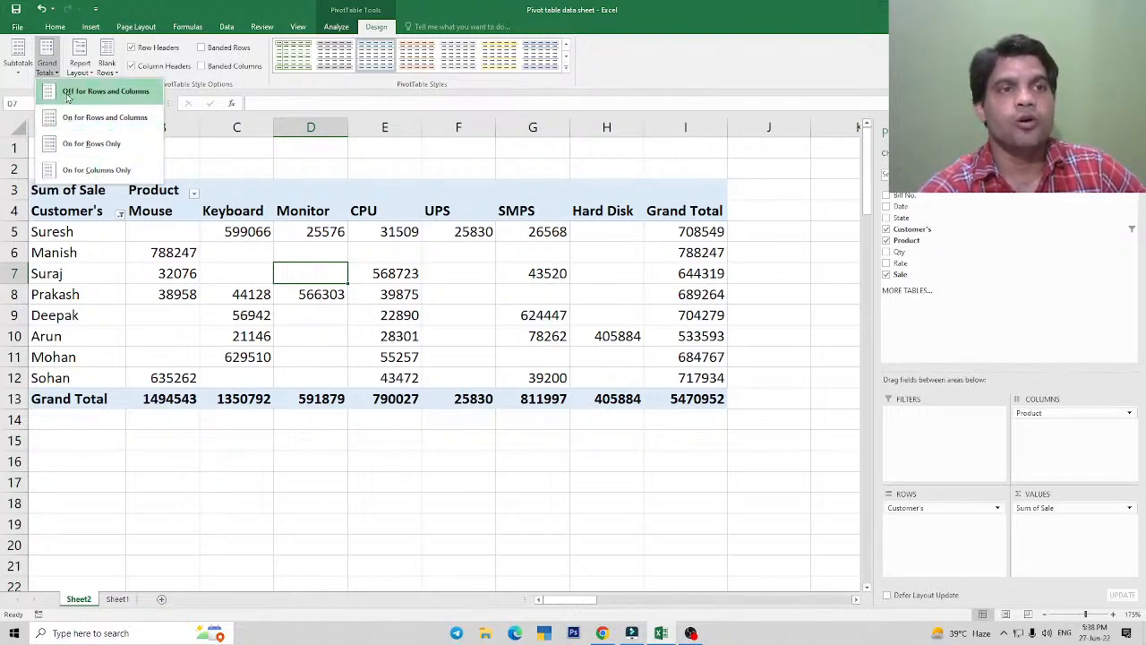
{"action": "left_click", "coordinate": [128, 93]}
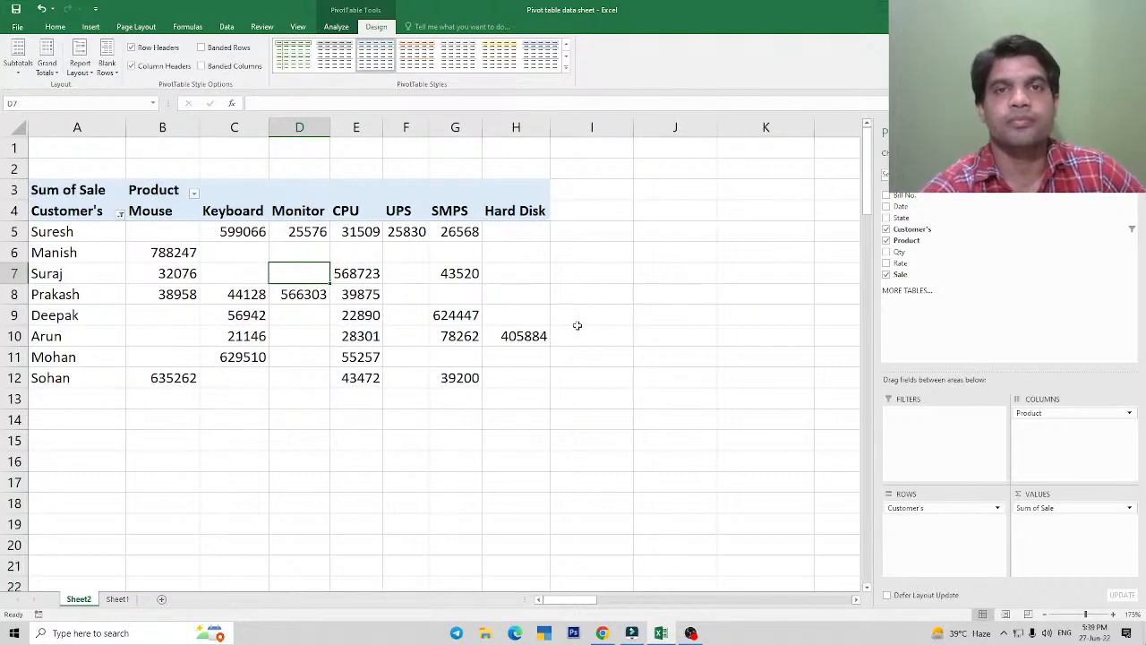
Turn the grand totals on for both rows and columns, and highlight the Grand Total row across the products.
{"action": "left_click", "coordinate": [46, 61]}
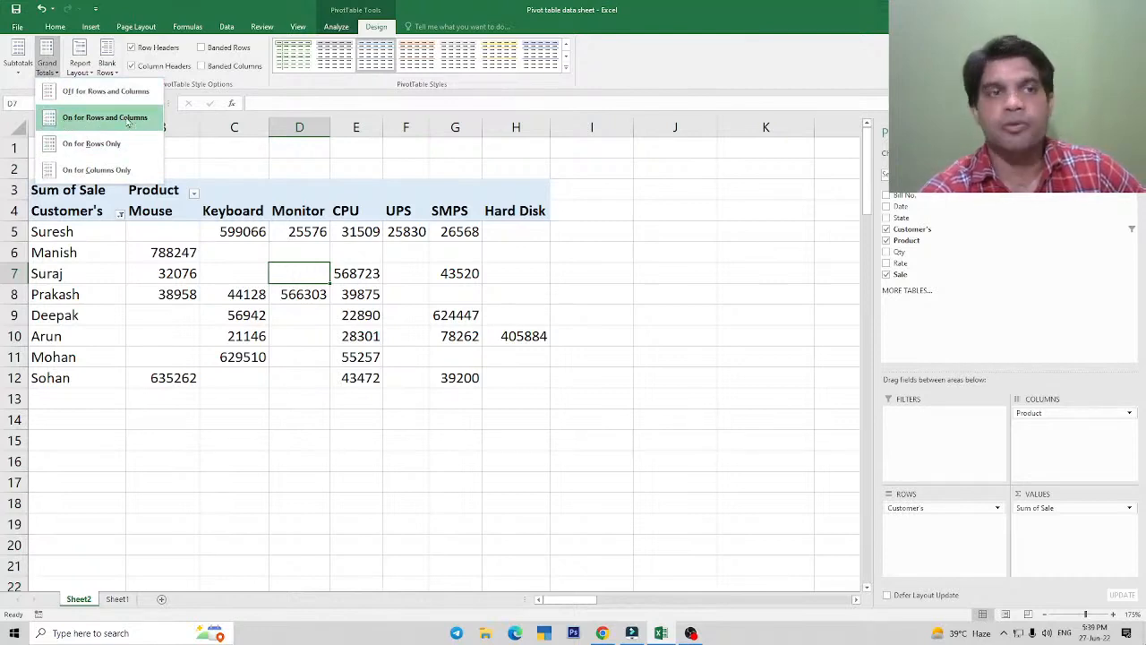
{"action": "left_click", "coordinate": [112, 124]}
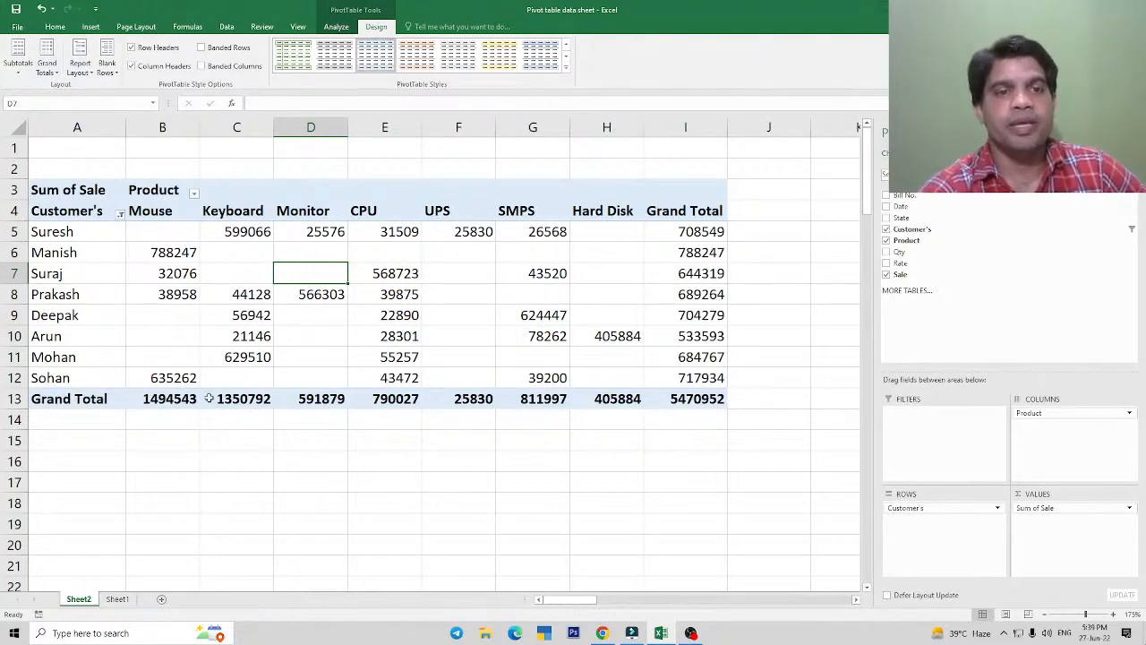
{"action": "left_click_drag", "start_coordinate": [74, 403], "coordinate": [641, 400]}
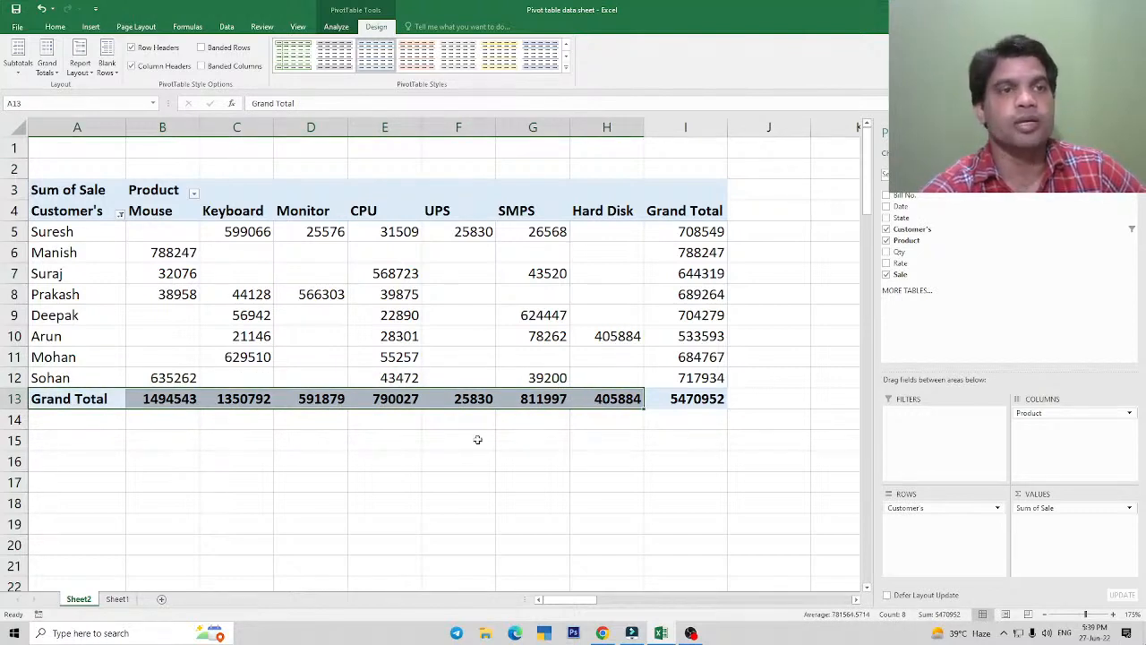
Switch the grand totals off again for both rows and columns.
{"action": "left_click", "coordinate": [50, 64]}
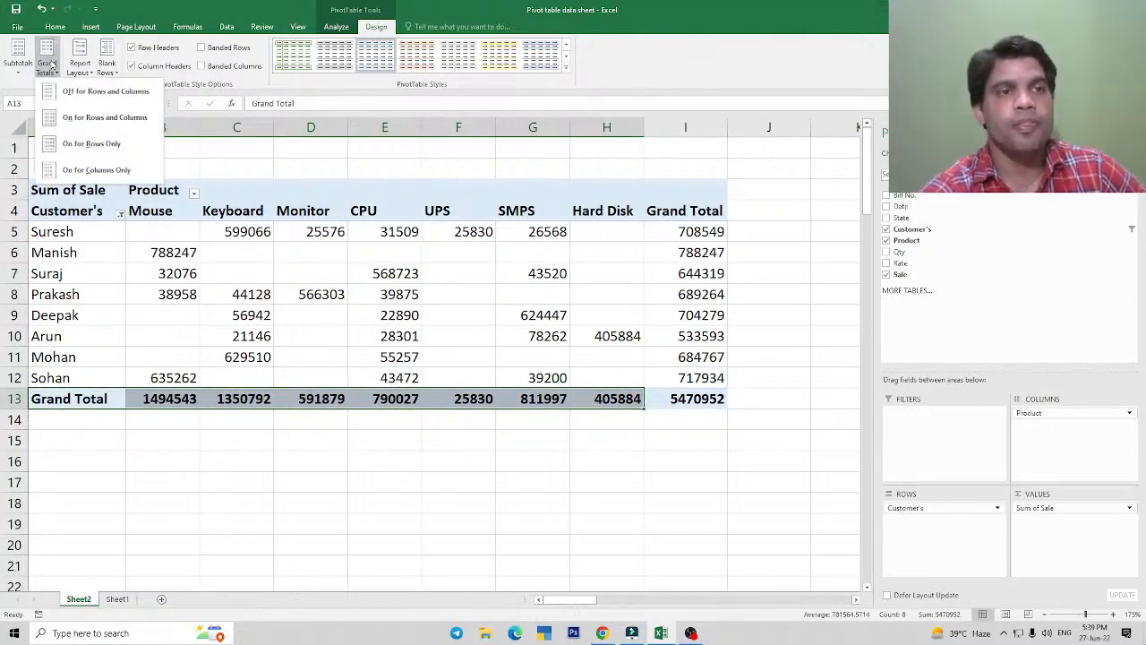
{"action": "left_click", "coordinate": [93, 93]}
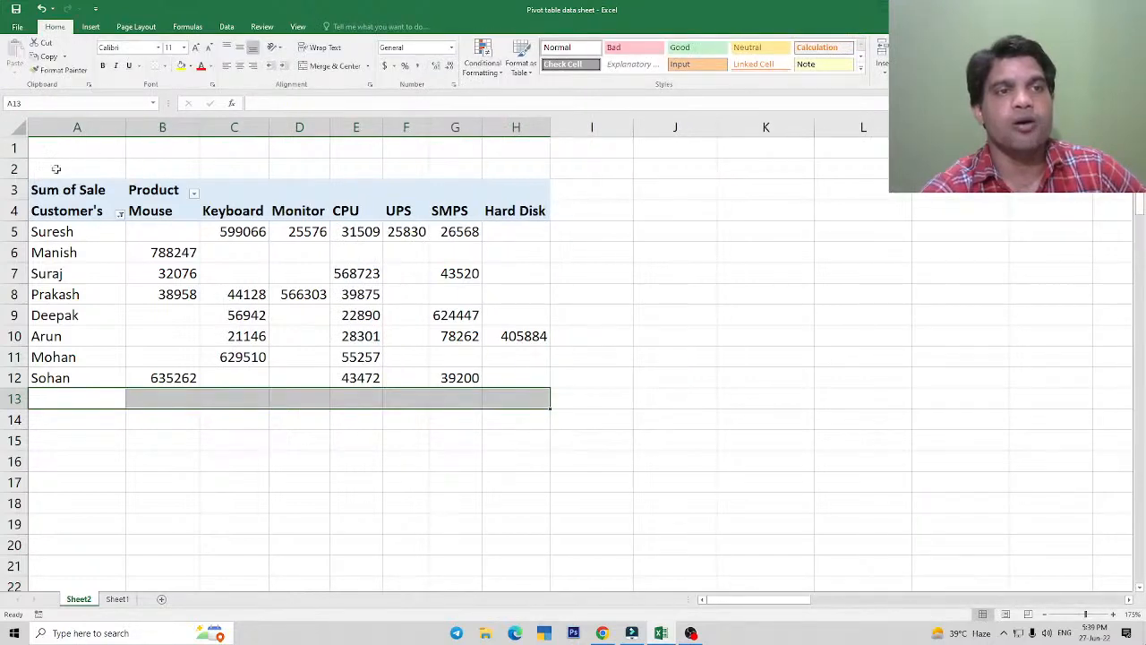
{"action": "left_click", "coordinate": [404, 252]}
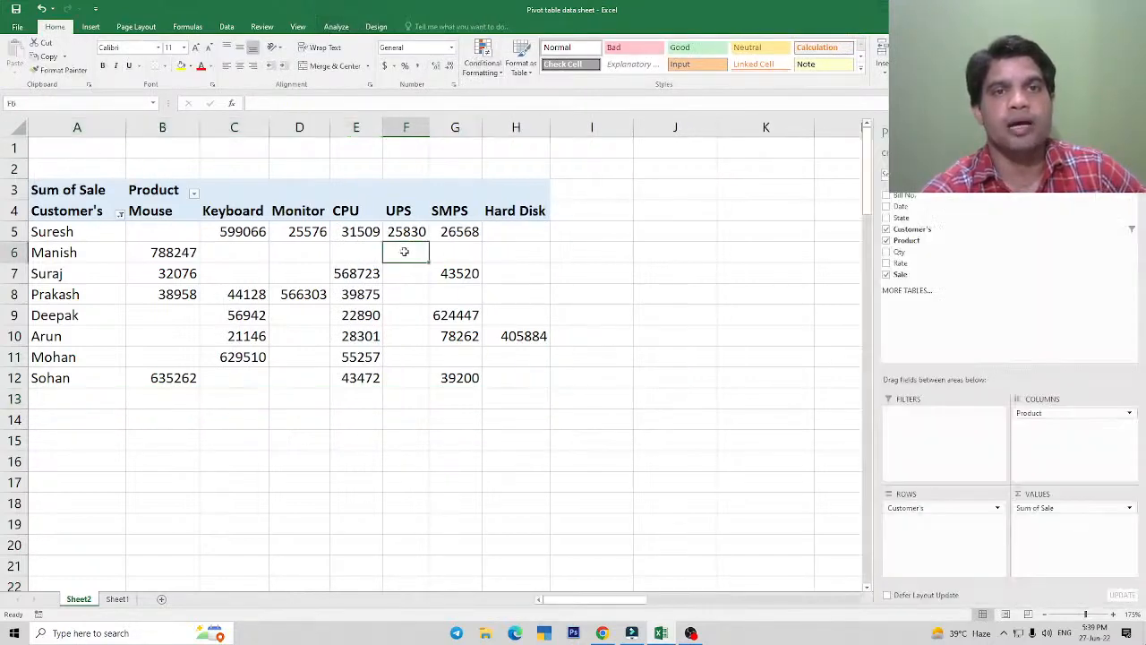
Set the grand totals to on for rows only and check the last customer's total.
{"action": "left_click", "coordinate": [377, 27]}
{"action": "left_click", "coordinate": [47, 61]}
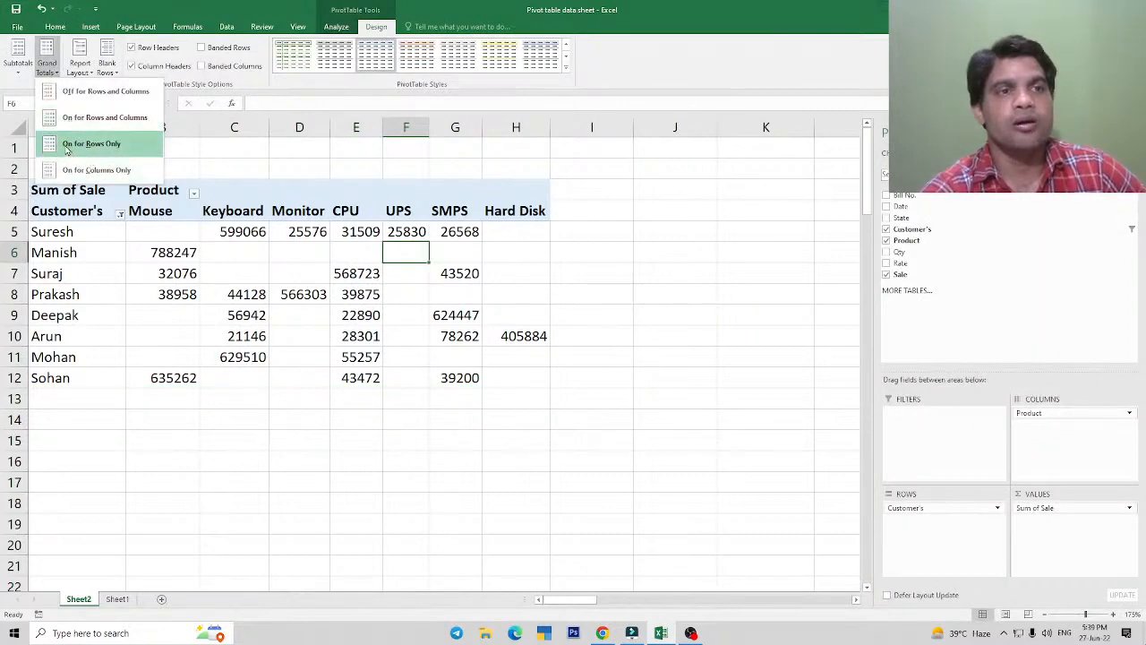
{"action": "left_click", "coordinate": [97, 147]}
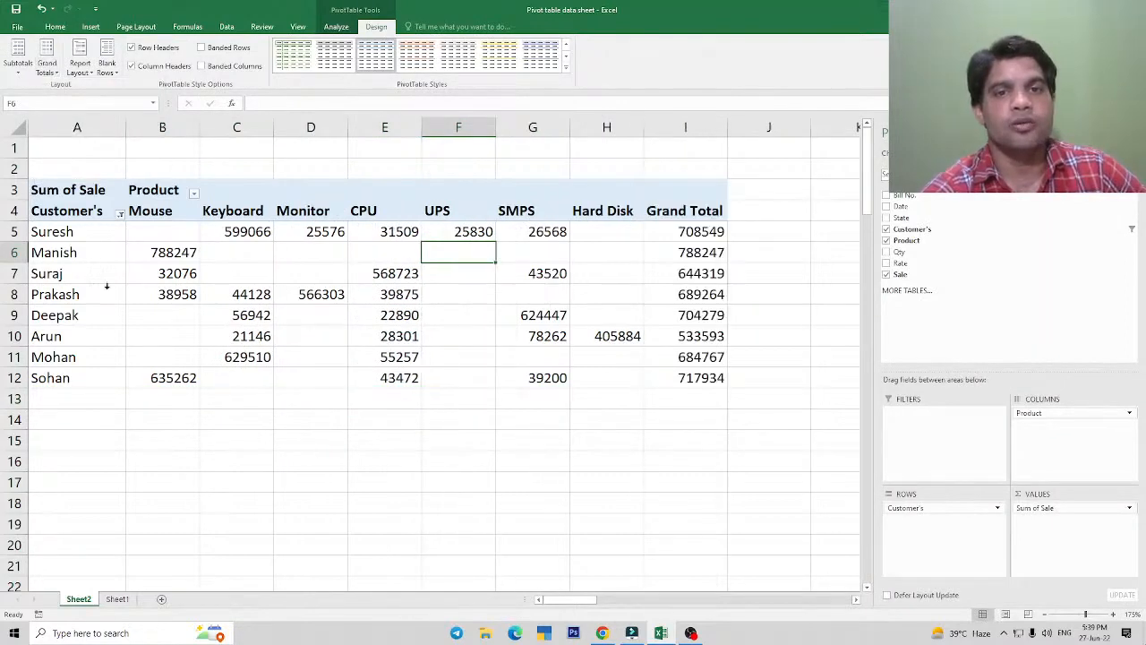
{"action": "left_click", "coordinate": [677, 382]}
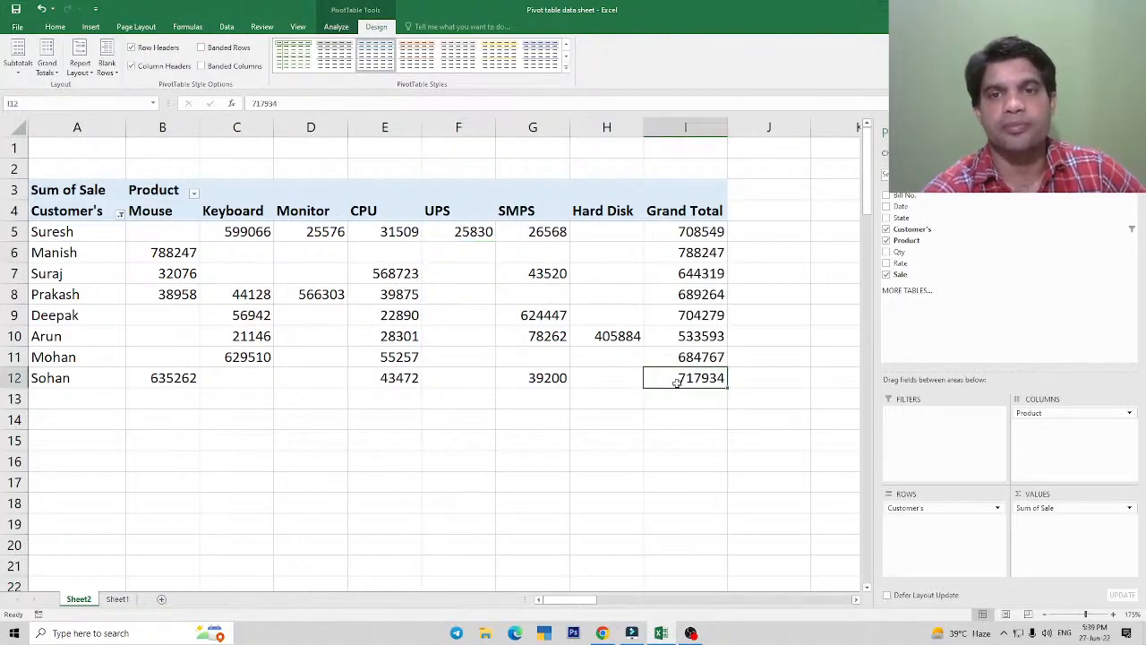
Set the grand totals to on for columns only and highlight the Mouse sales that the Grand Total row sums.
{"action": "left_click", "coordinate": [47, 61]}
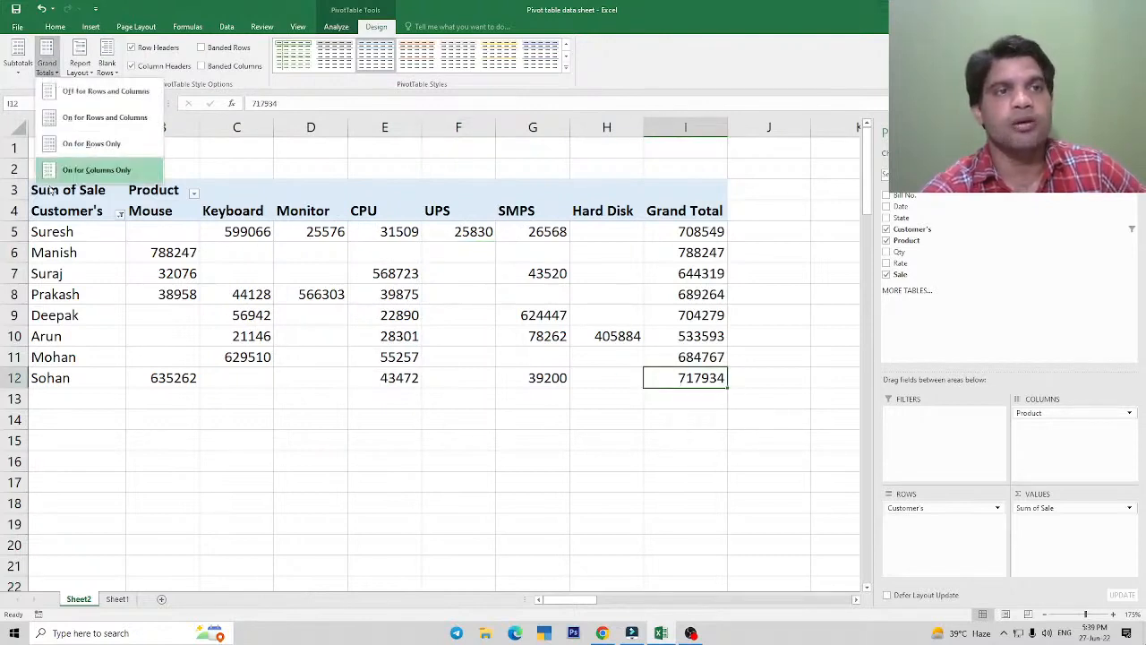
{"action": "left_click", "coordinate": [120, 177]}
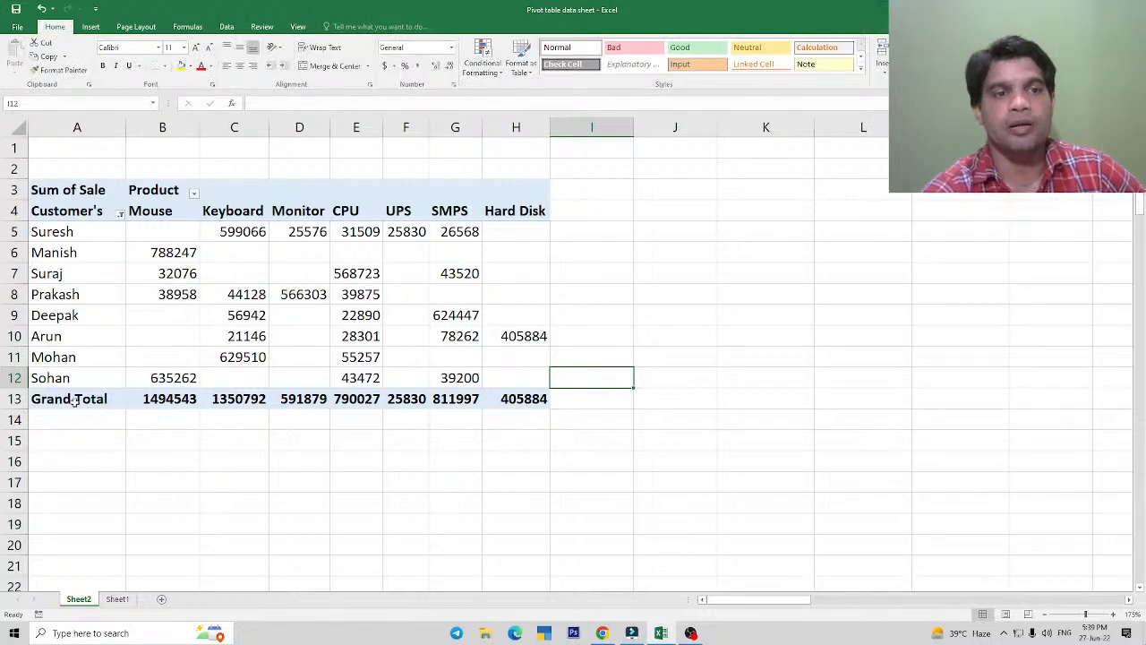
{"action": "left_click", "coordinate": [34, 398]}
{"action": "left_click_drag", "start_coordinate": [176, 247], "coordinate": [178, 379]}
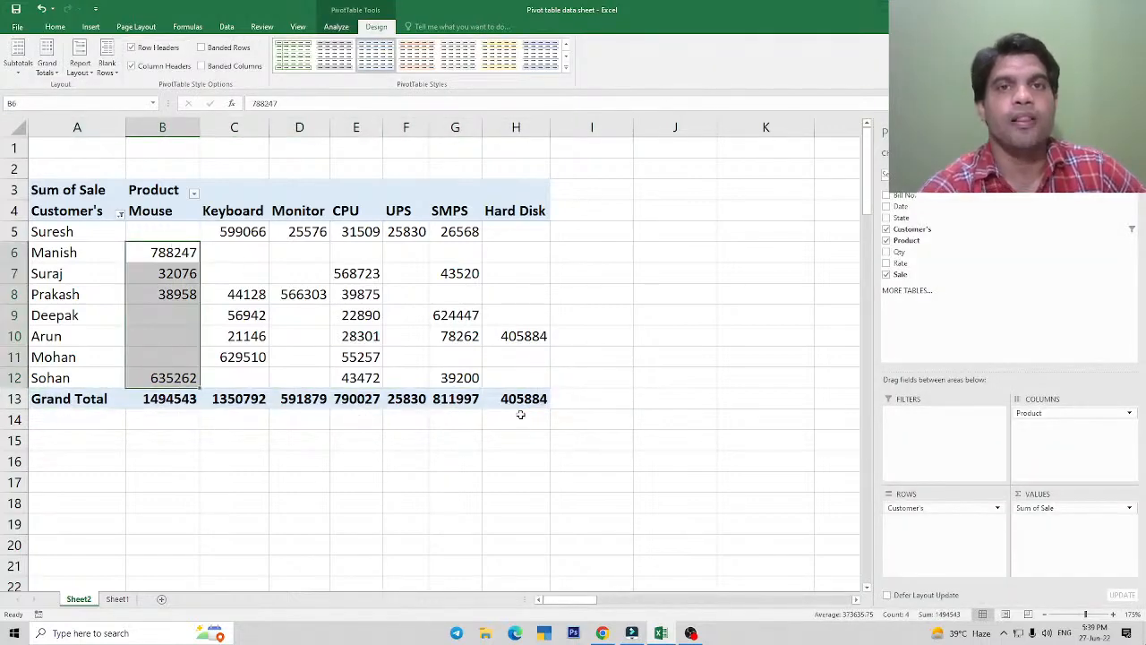
Set the grand totals to on for rows and columns, and check the customers' values in the Grand Total column.
{"action": "left_click", "coordinate": [49, 69]}
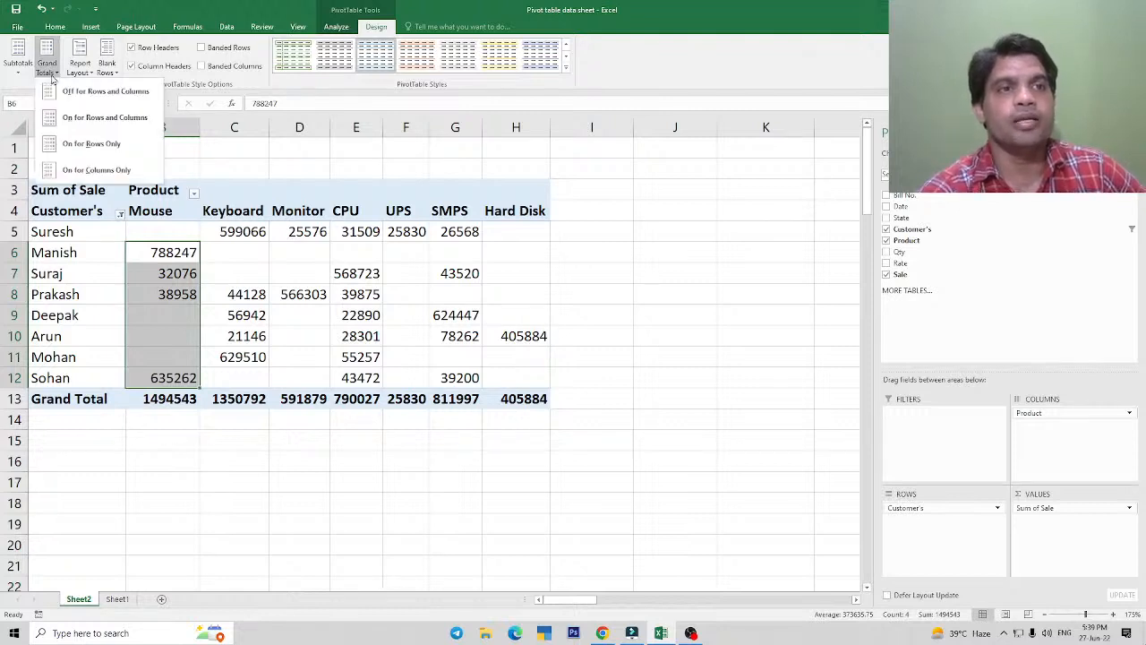
{"action": "left_click", "coordinate": [100, 117]}
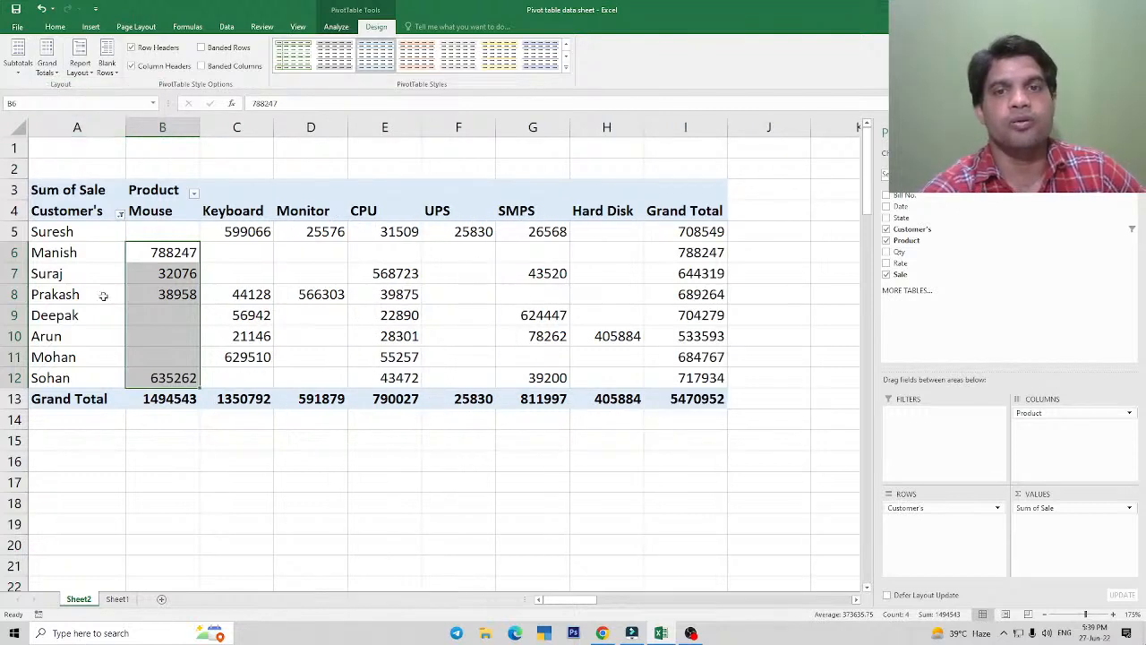
{"action": "left_click_drag", "start_coordinate": [690, 231], "coordinate": [705, 372]}
{"action": "left_click", "coordinate": [706, 375]}
{"action": "left_click", "coordinate": [682, 294]}
{"action": "left_click", "coordinate": [252, 314]}
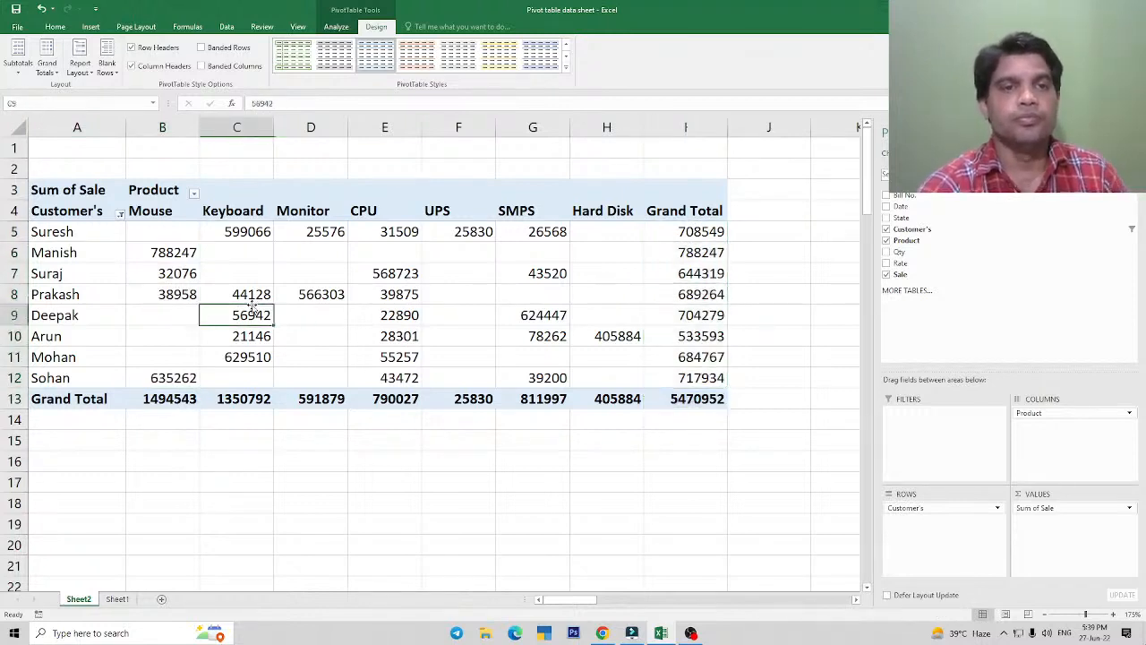
{"action": "left_click", "coordinate": [432, 268]}
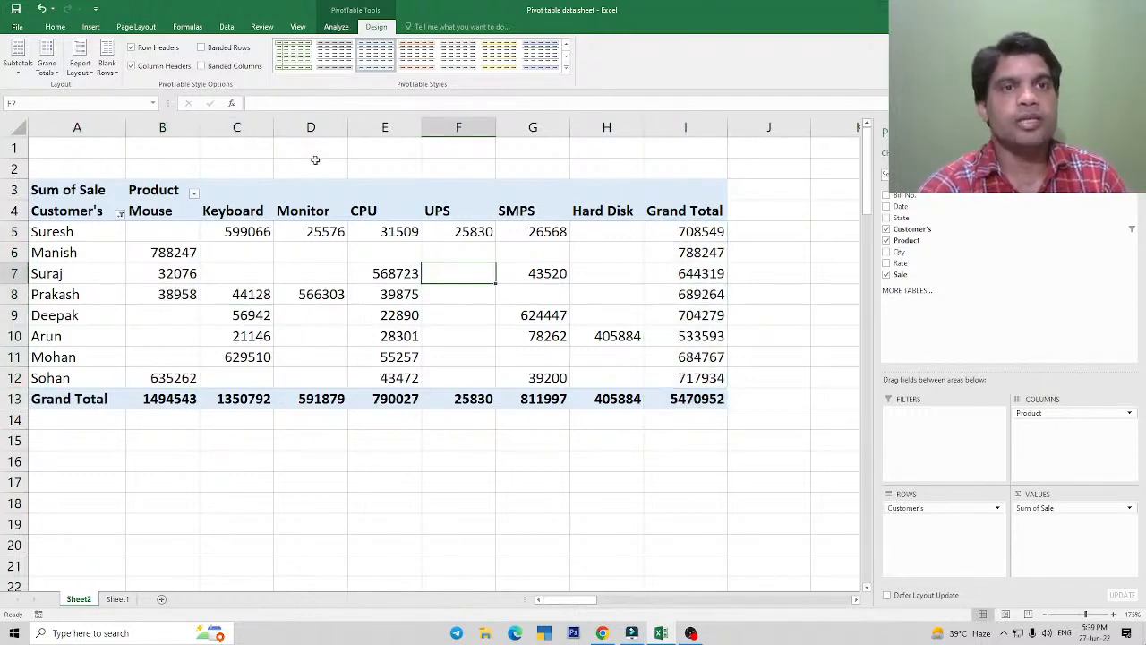
{"action": "left_click", "coordinate": [336, 27]}
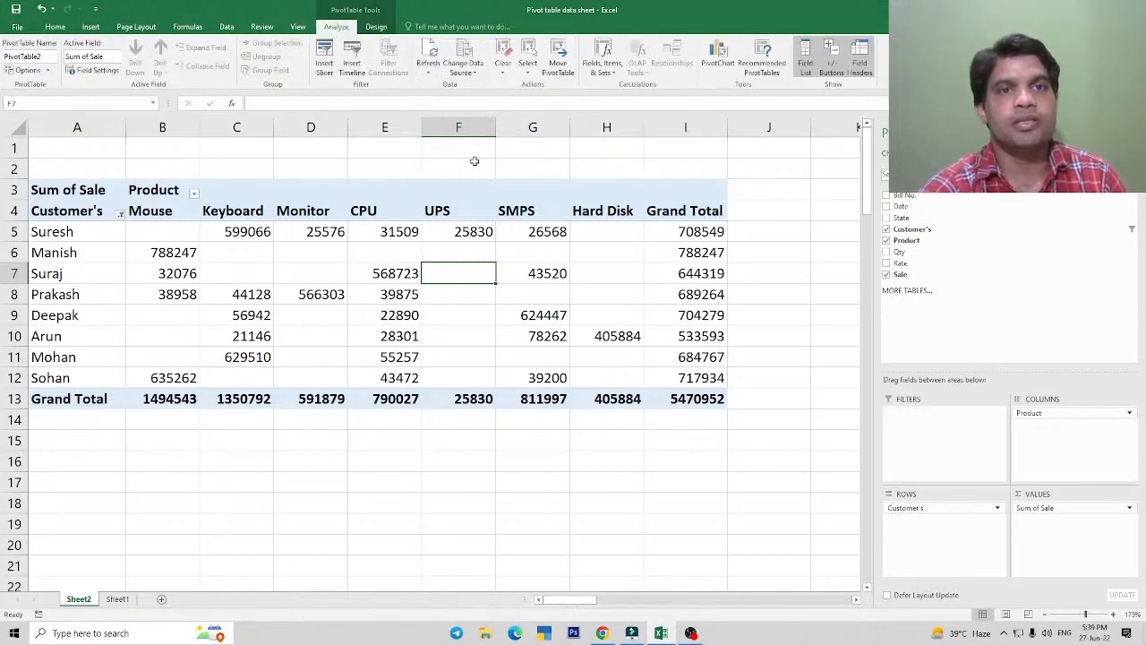
{"action": "left_click", "coordinate": [380, 309]}
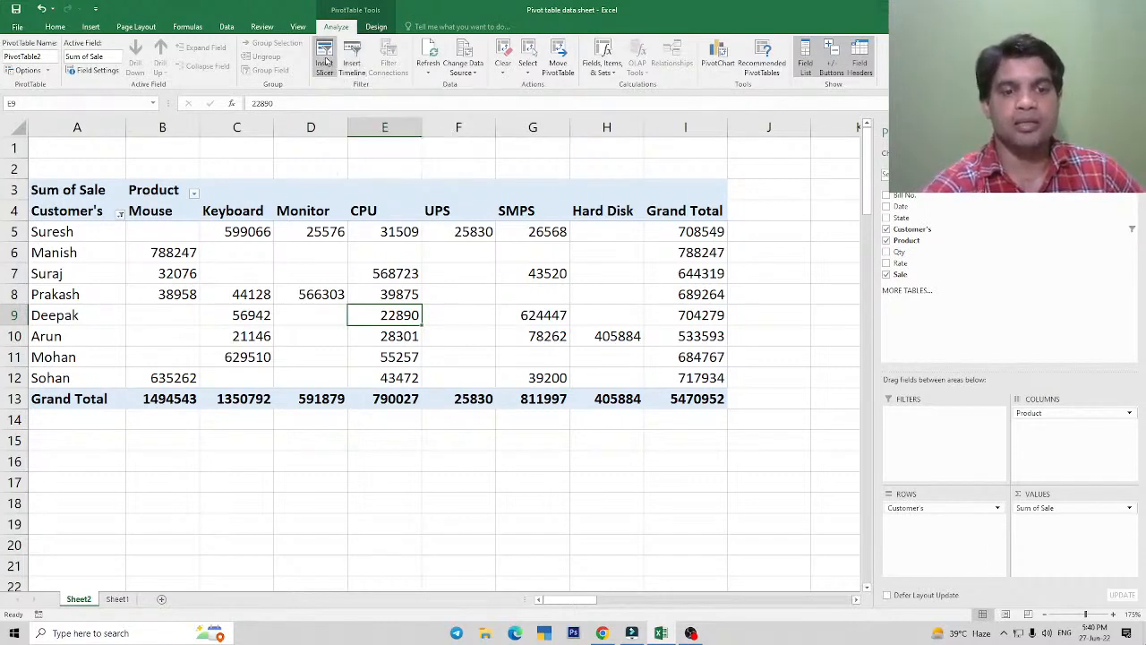
{"action": "left_click", "coordinate": [511, 275]}
{"action": "left_click", "coordinate": [484, 274]}
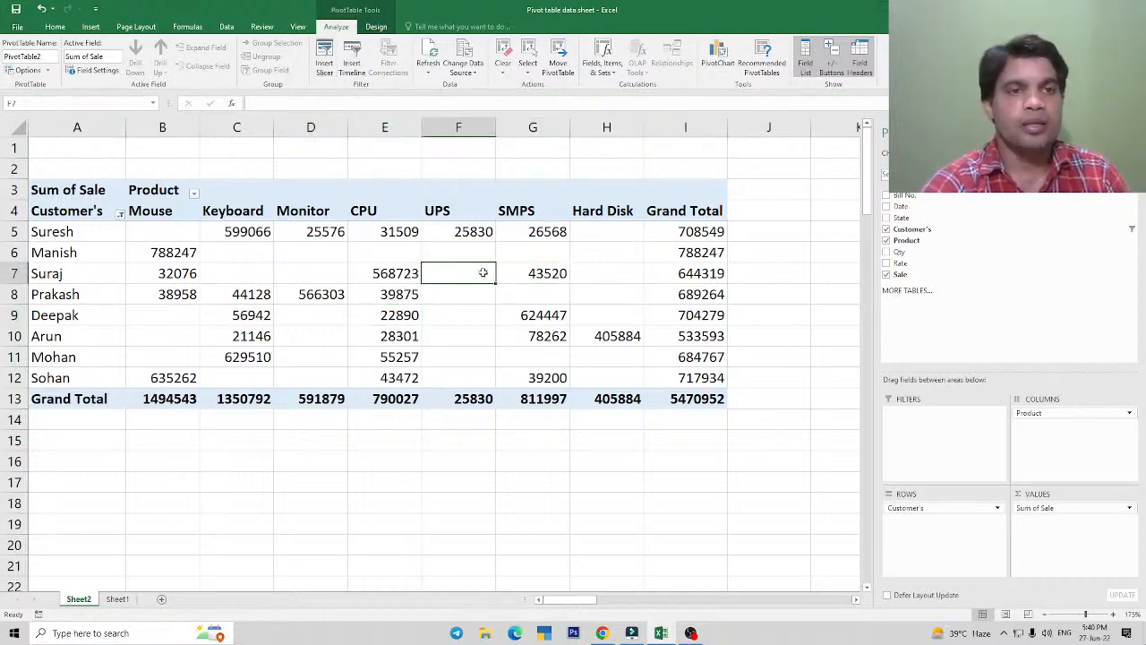
{"action": "left_click", "coordinate": [415, 261]}
{"action": "left_click", "coordinate": [447, 275]}
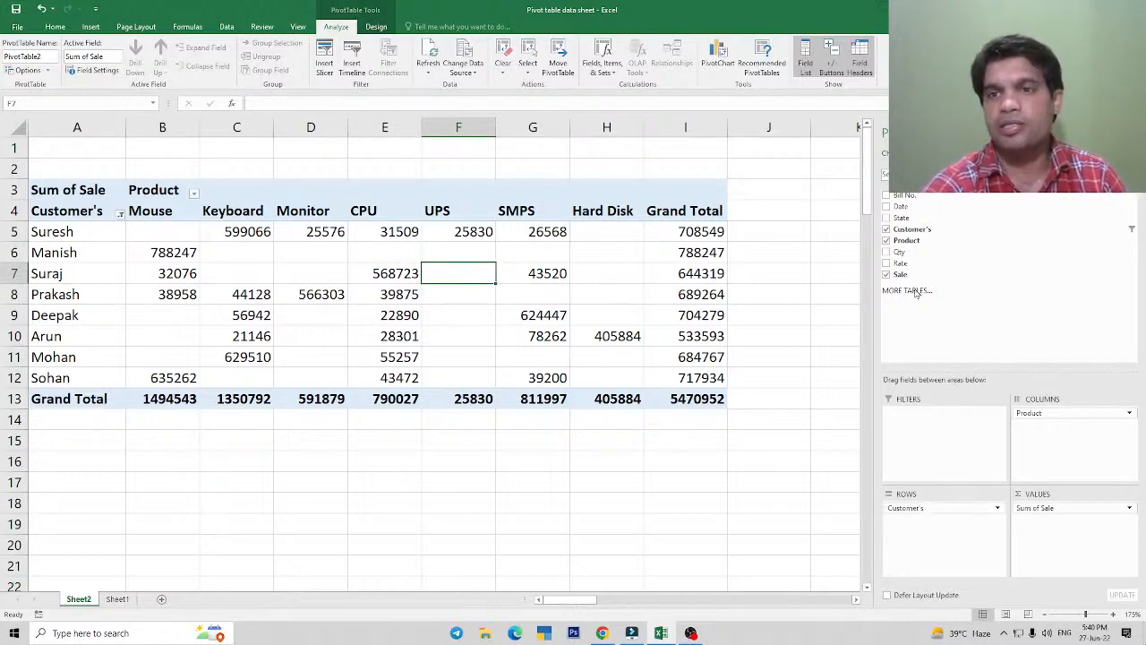
Remove the Customer's field from the pivot table, move Product from Columns to Rows, and look over the sales per product.
{"action": "left_click", "coordinate": [886, 229]}
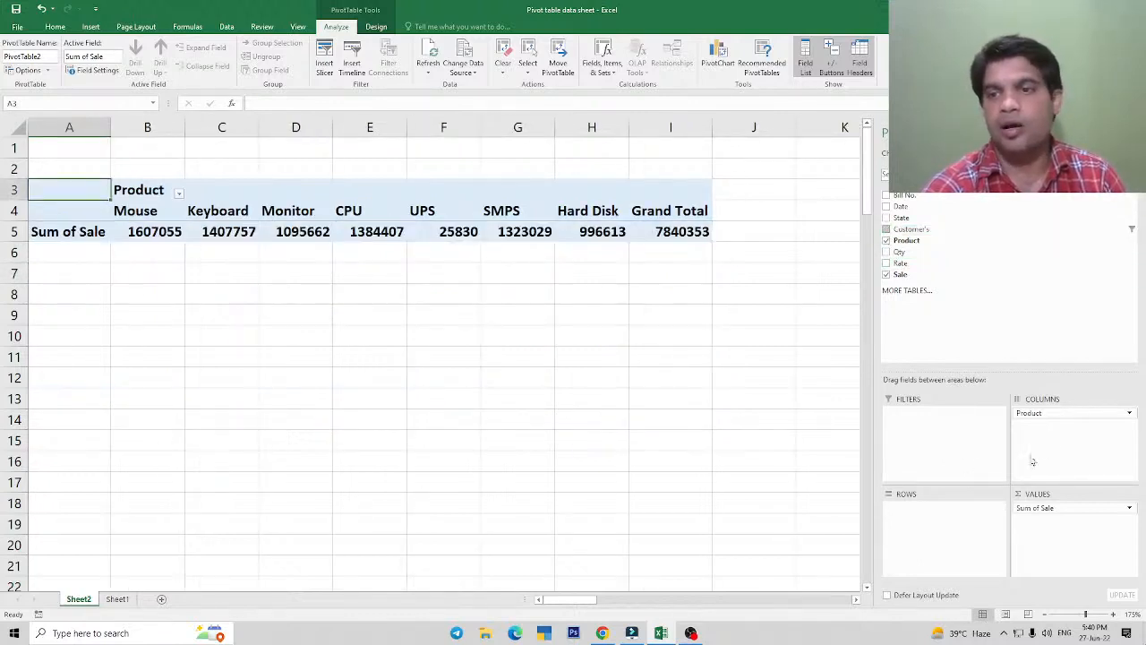
{"action": "left_click_drag", "start_coordinate": [1049, 413], "coordinate": [922, 540]}
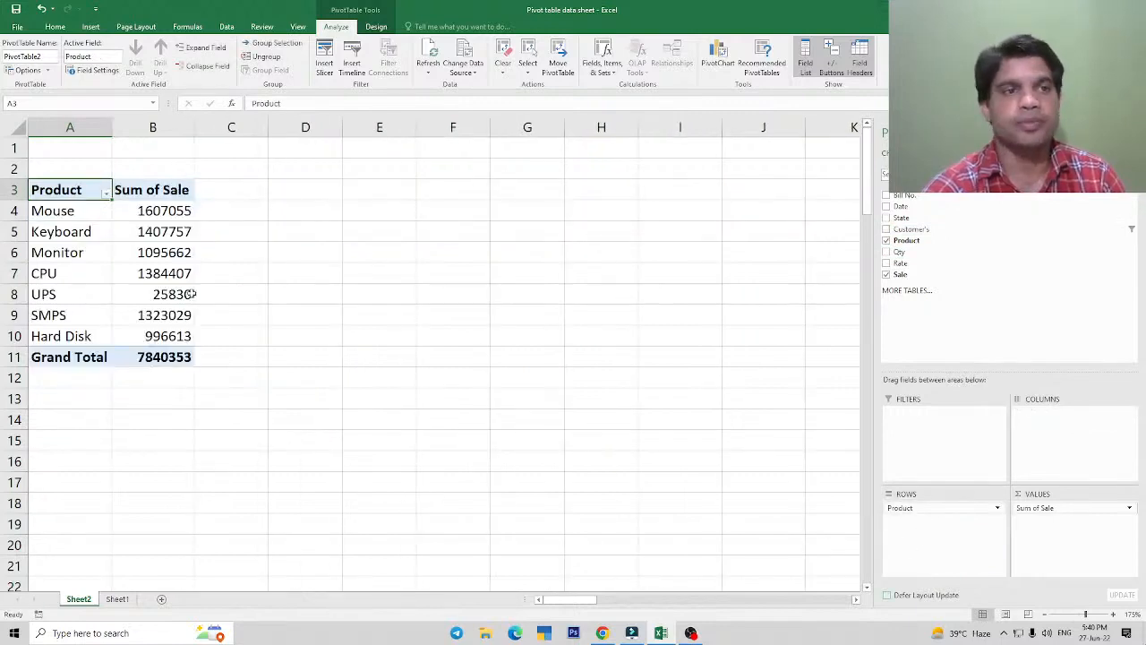
{"action": "left_click_drag", "start_coordinate": [55, 213], "coordinate": [79, 332]}
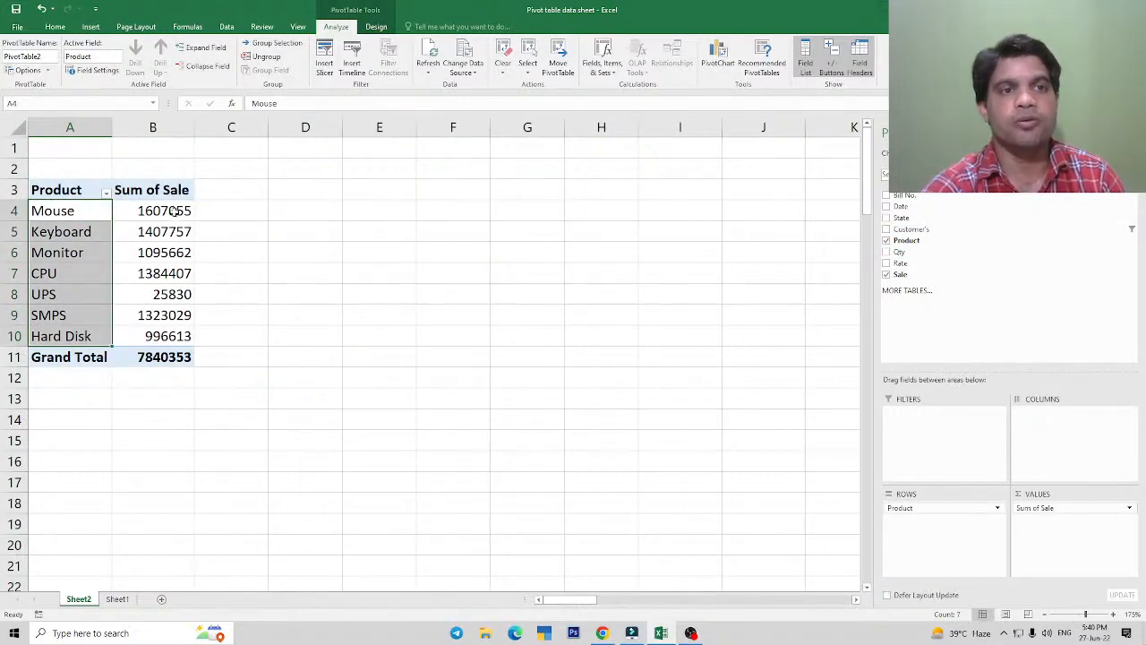
{"action": "left_click_drag", "start_coordinate": [174, 210], "coordinate": [170, 335]}
{"action": "left_click", "coordinate": [170, 273]}
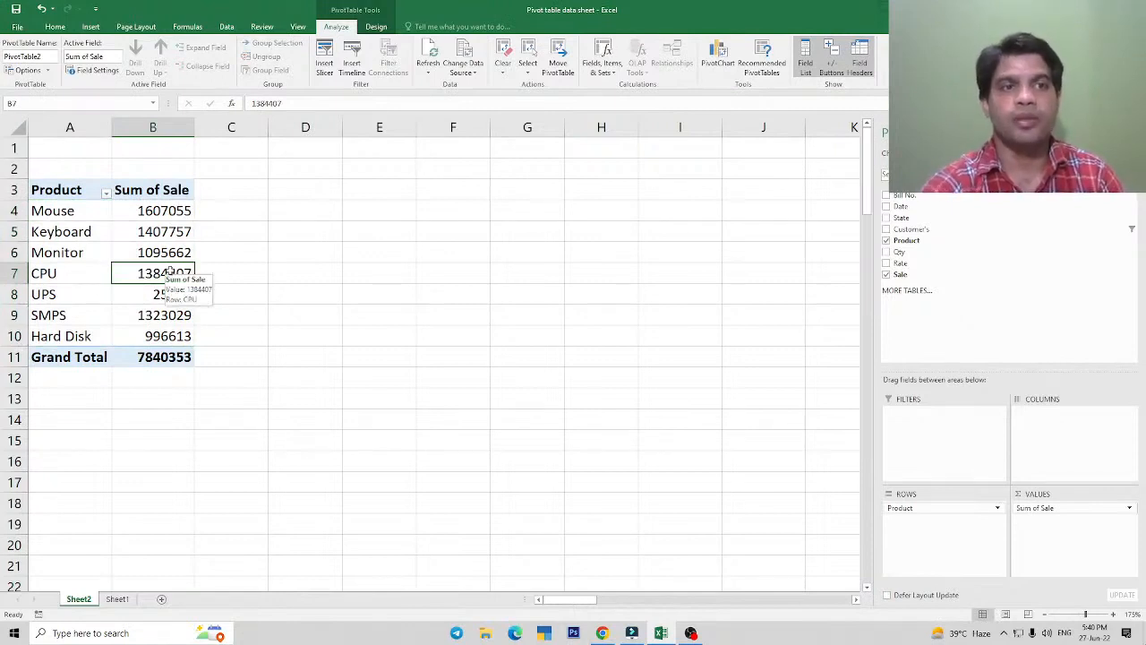
{"action": "left_click", "coordinate": [166, 231]}
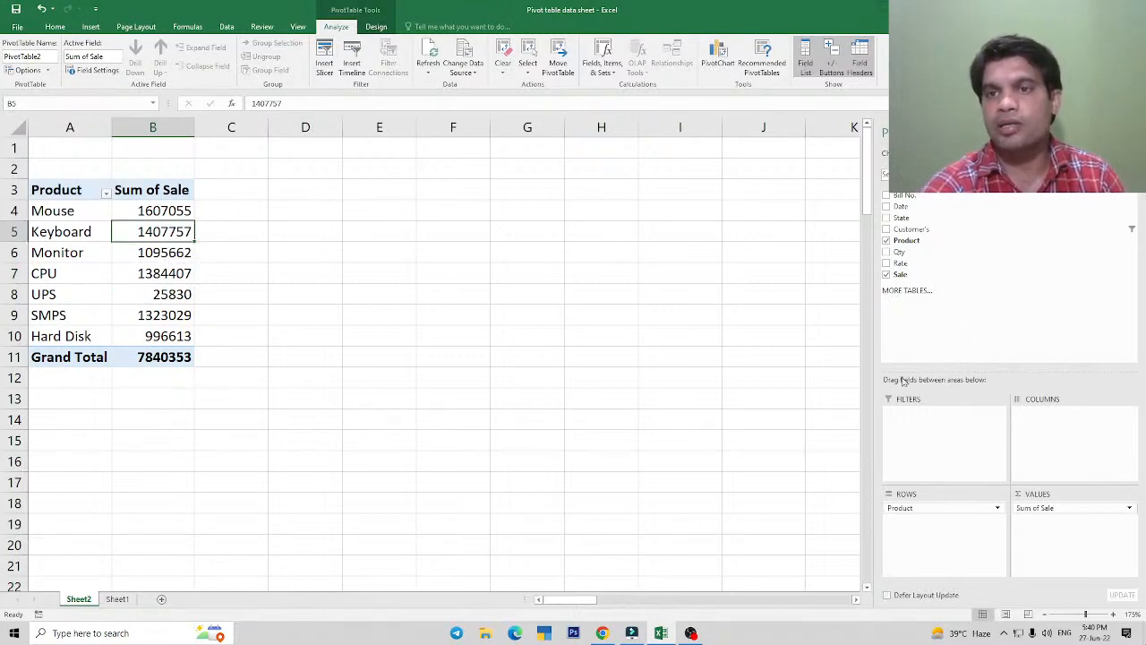
Add the Qty field to Values, place it before Sum of Sale, and look over the quantities per product.
{"action": "left_click", "coordinate": [887, 251]}
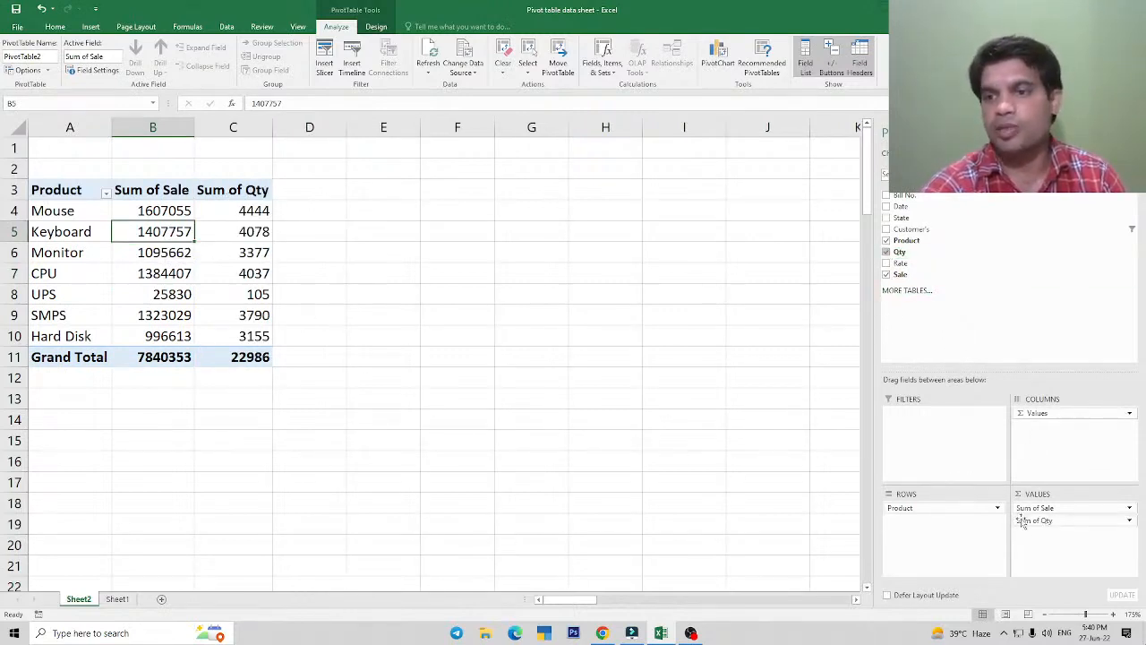
{"action": "left_click_drag", "start_coordinate": [1022, 523], "coordinate": [1032, 504]}
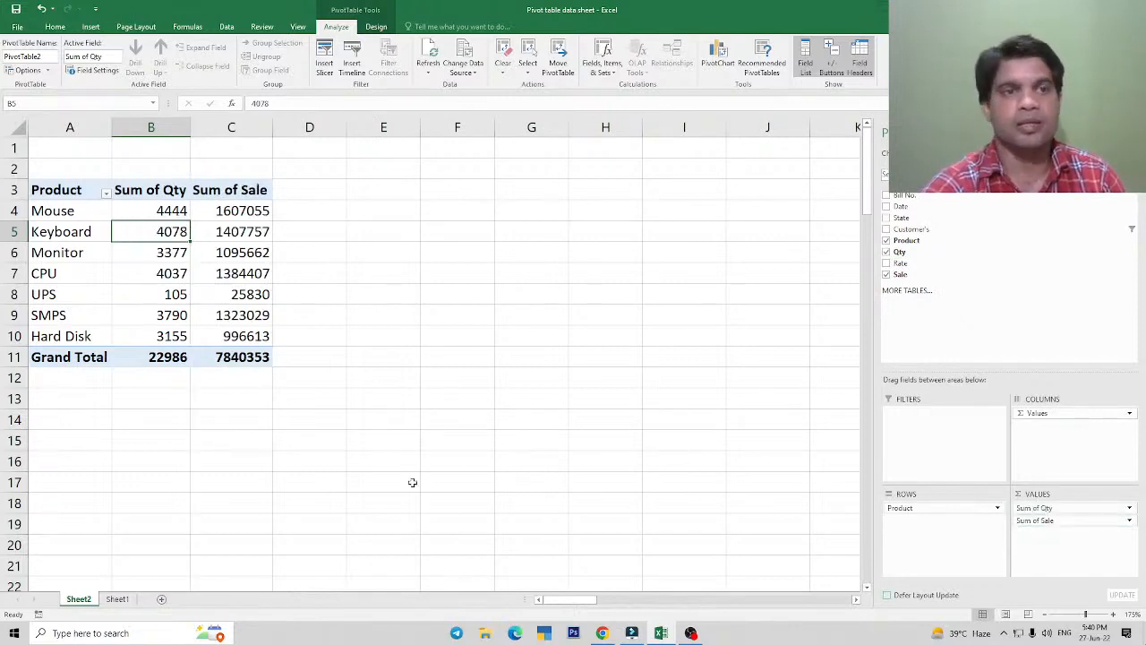
{"action": "left_click_drag", "start_coordinate": [166, 210], "coordinate": [141, 342]}
{"action": "left_click_drag", "start_coordinate": [55, 190], "coordinate": [77, 338]}
{"action": "left_click_drag", "start_coordinate": [156, 195], "coordinate": [167, 334]}
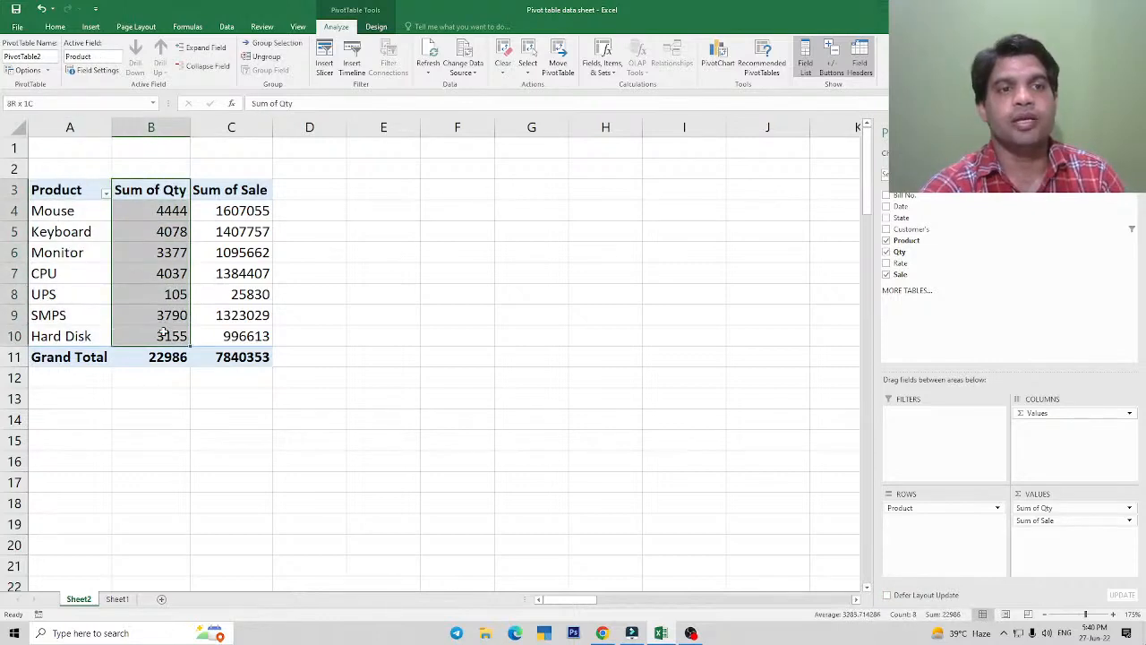
Look over the sales per product, the slicer and timeline filter tools, and the product names in the pivot table.
{"action": "left_click_drag", "start_coordinate": [234, 195], "coordinate": [242, 340]}
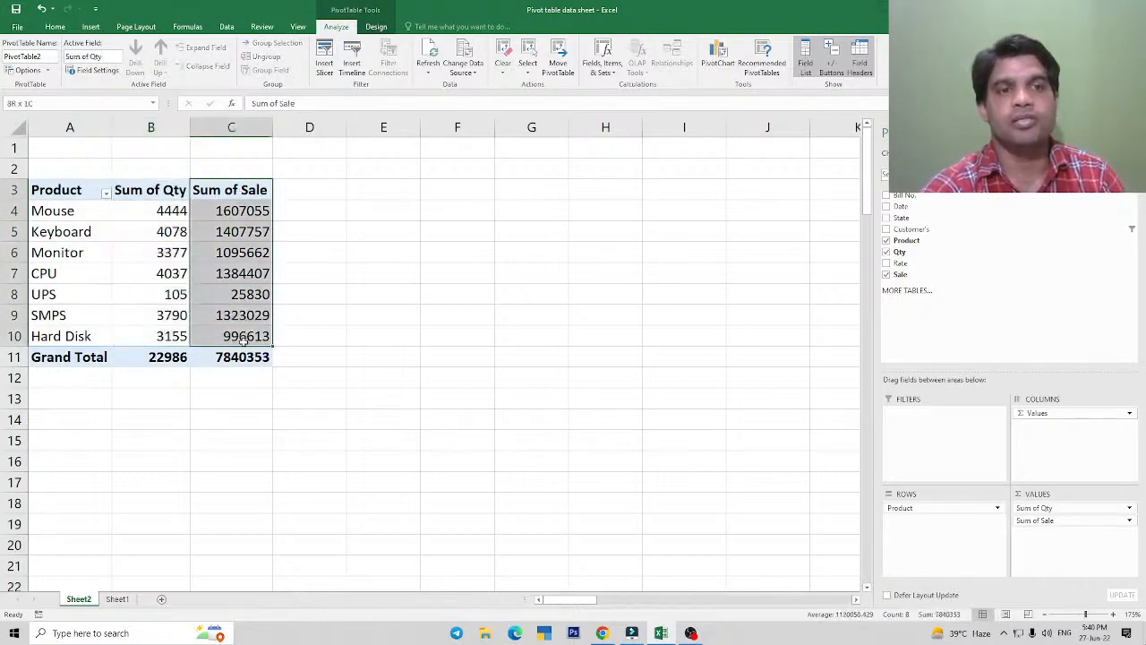
{"action": "left_click", "coordinate": [245, 280]}
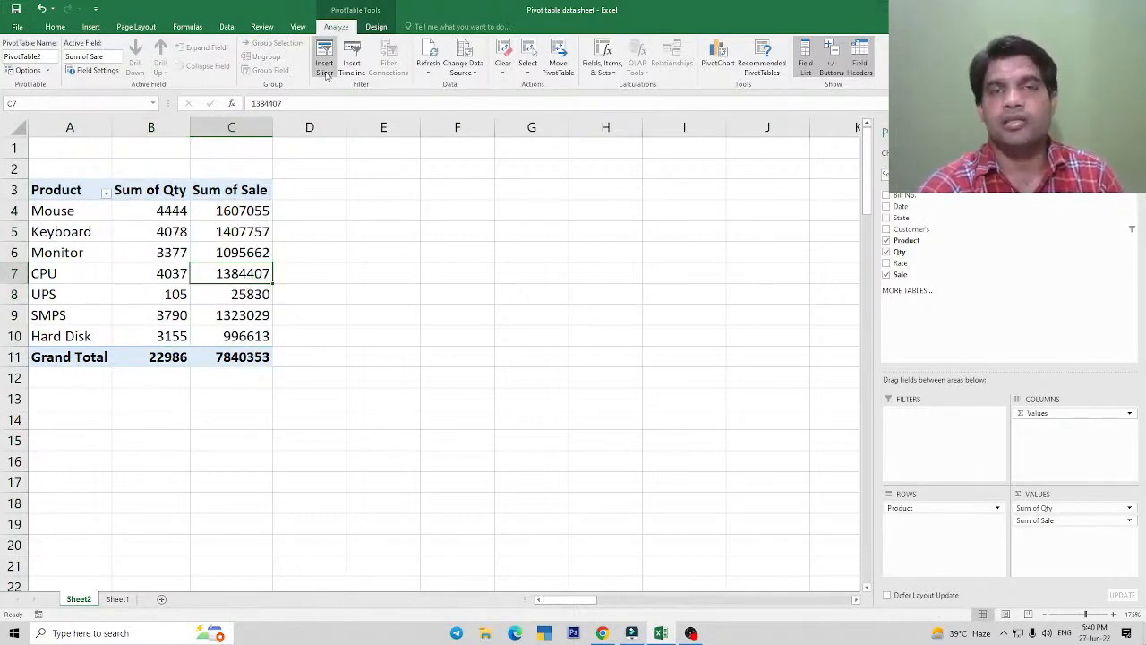
{"action": "left_click", "coordinate": [91, 27]}
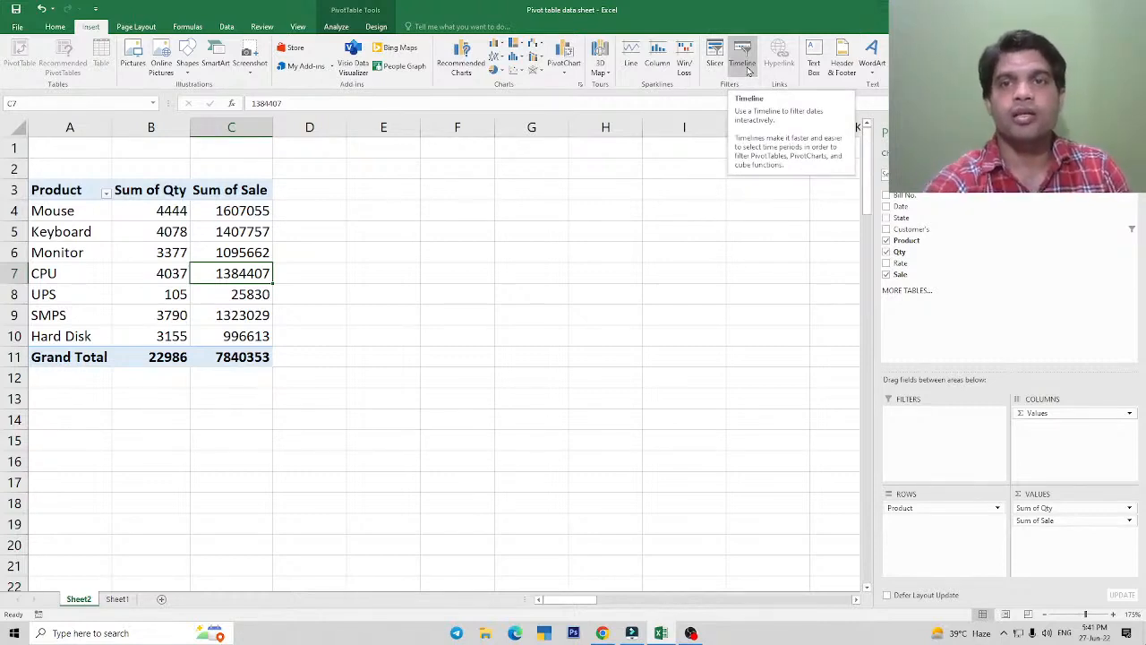
{"action": "left_click", "coordinate": [143, 231]}
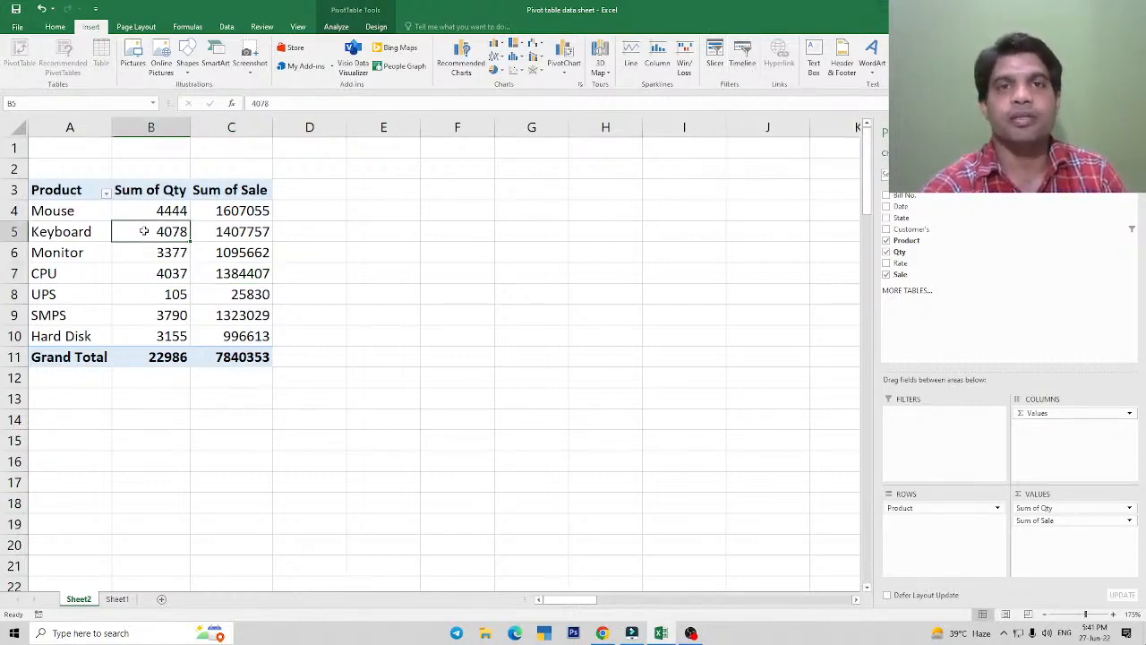
{"action": "left_click", "coordinate": [337, 27]}
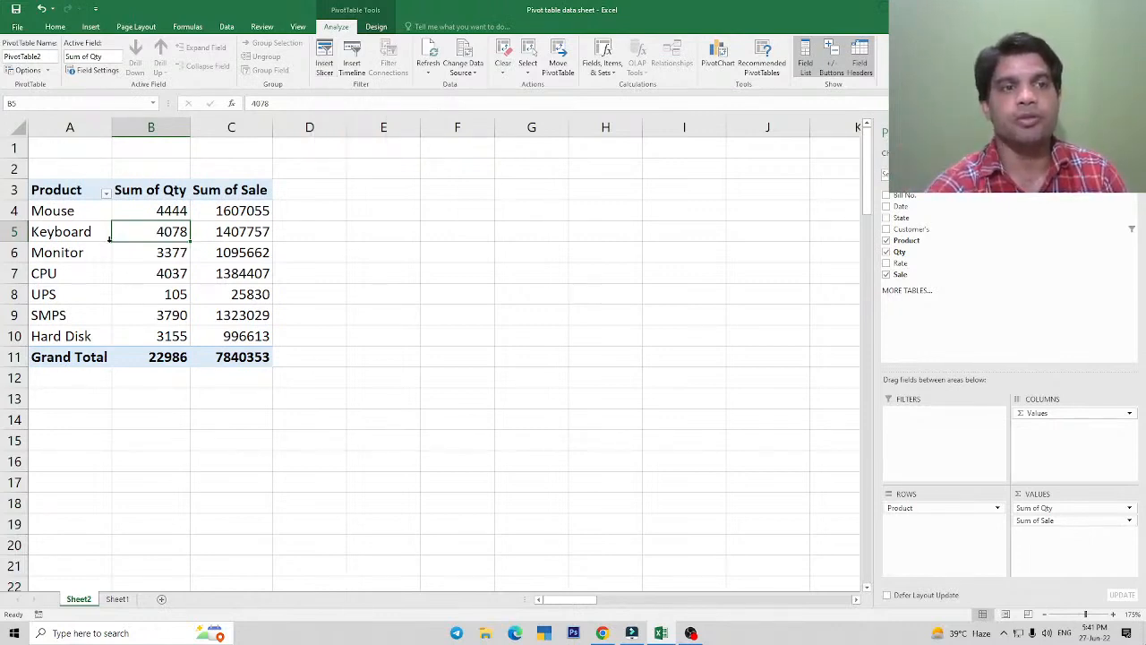
{"action": "left_click_drag", "start_coordinate": [66, 212], "coordinate": [70, 333]}
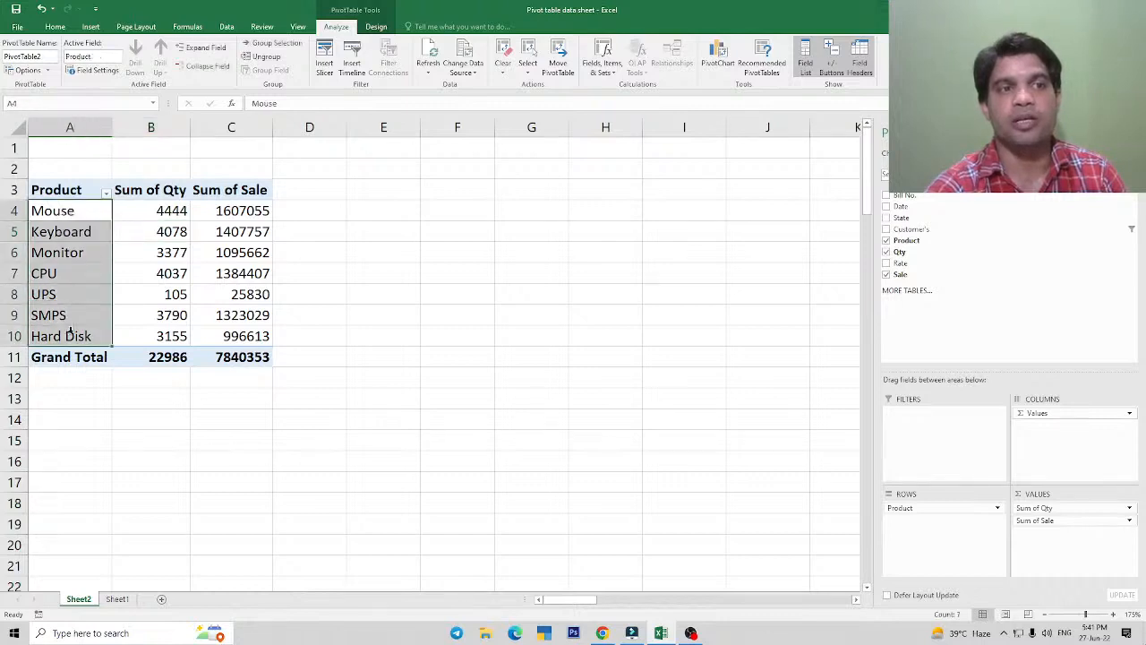
{"action": "left_click_drag", "start_coordinate": [68, 222], "coordinate": [66, 233]}
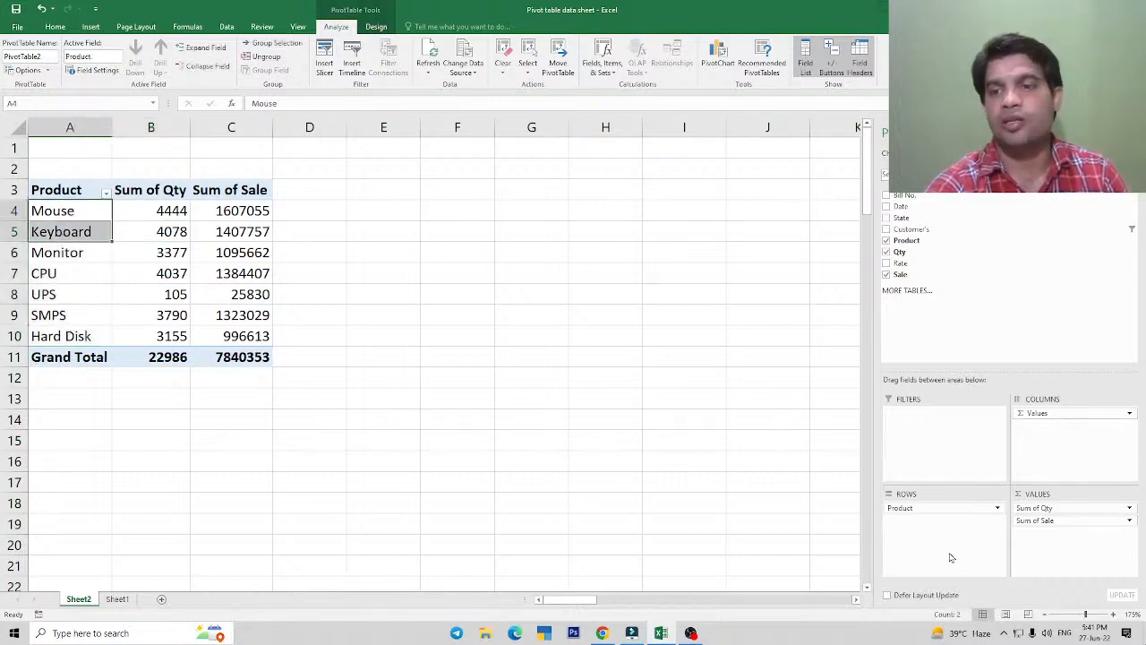
Try Product as a report filter, view its filter items, and return the field to Rows.
{"action": "left_click_drag", "start_coordinate": [922, 508], "coordinate": [929, 435]}
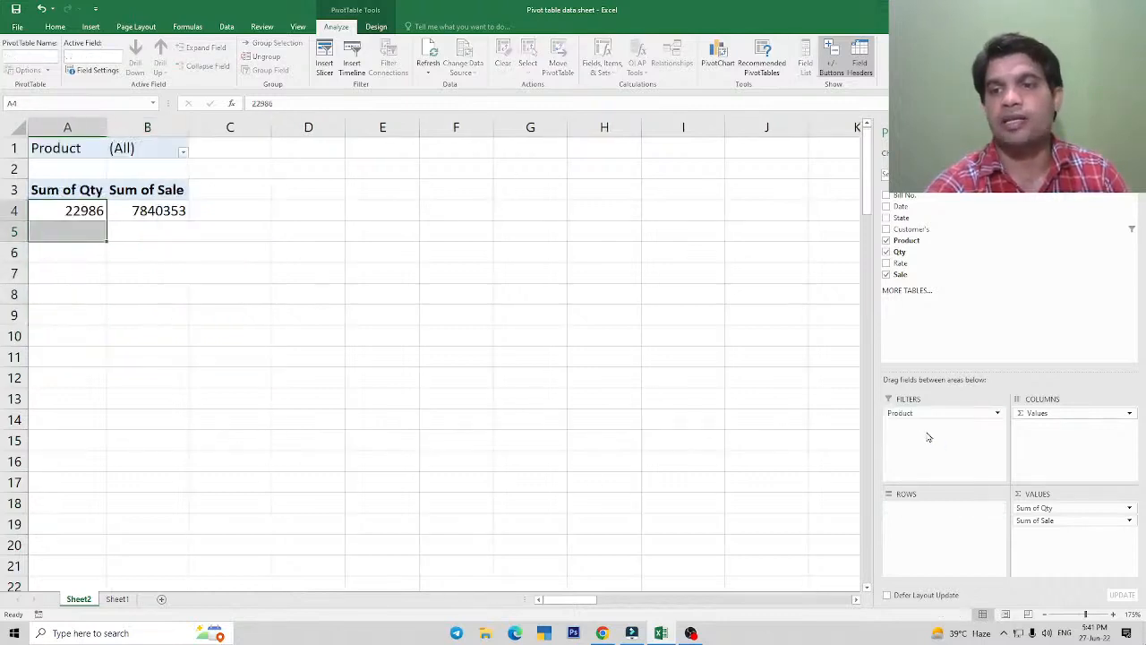
{"action": "left_click", "coordinate": [183, 152]}
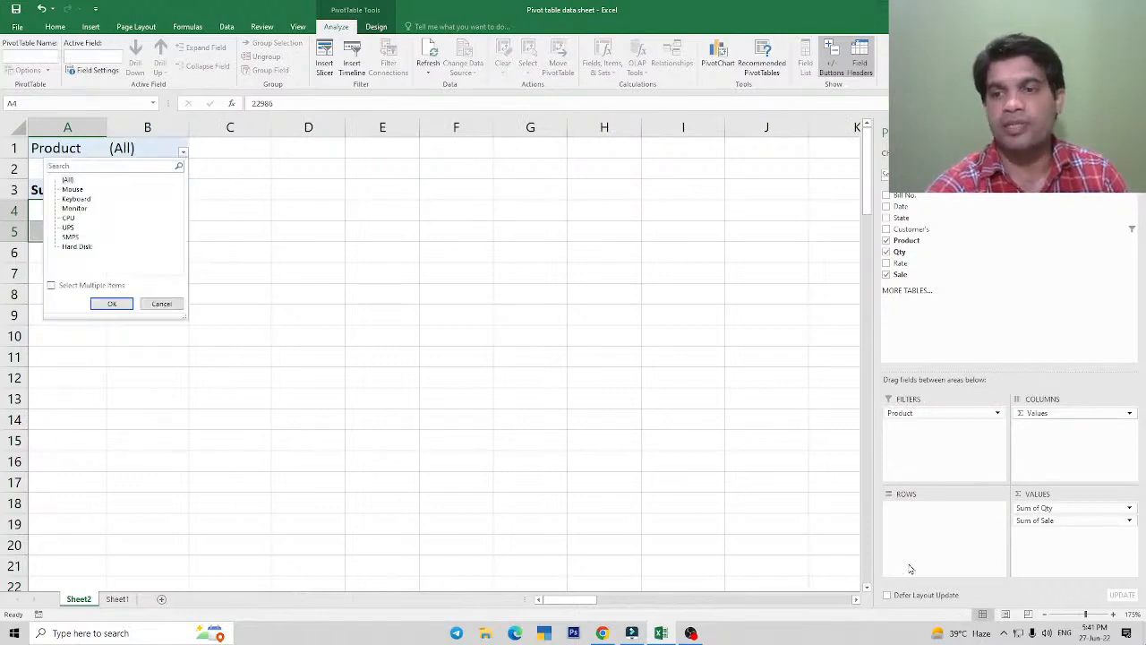
{"action": "left_click", "coordinate": [917, 420]}
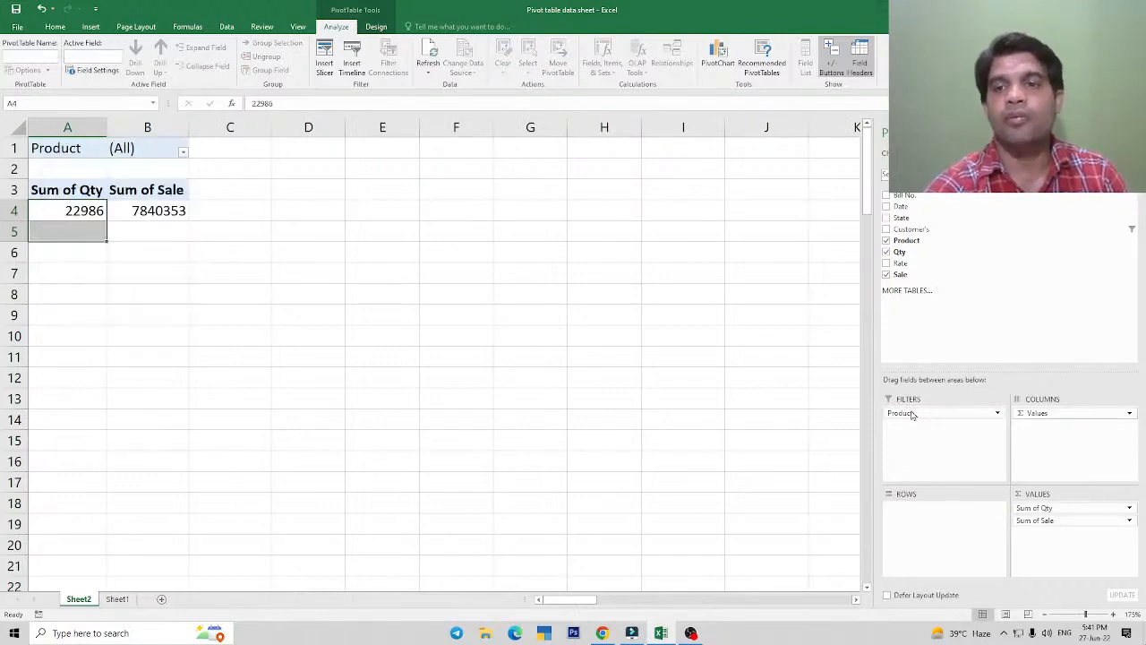
{"action": "left_click_drag", "start_coordinate": [917, 420], "coordinate": [913, 519]}
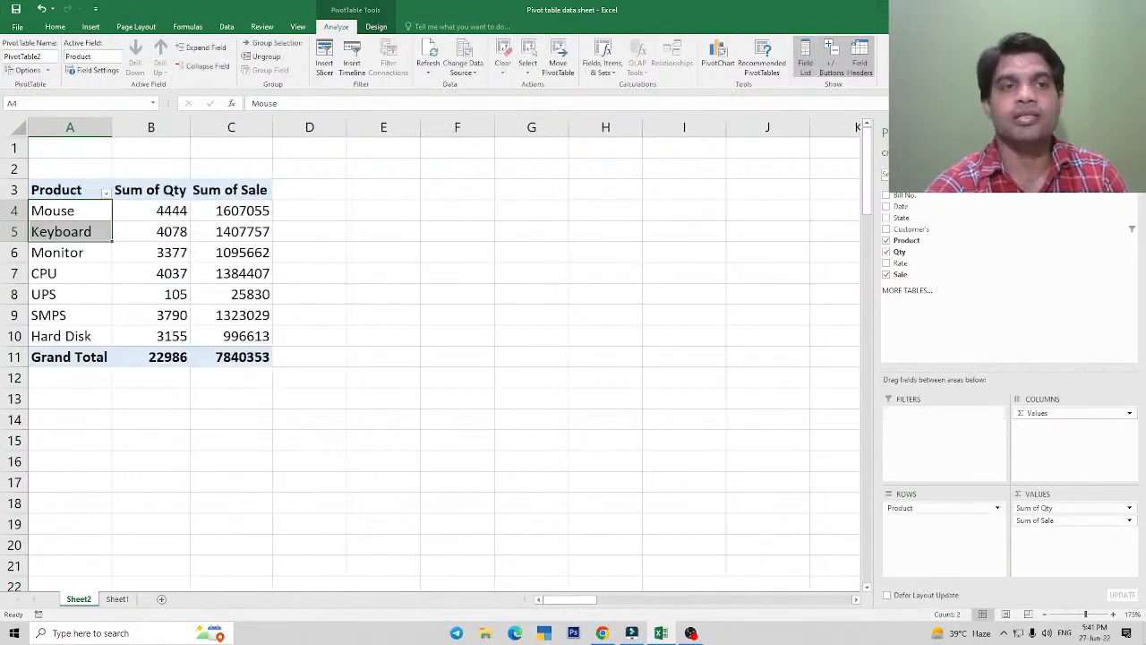
Insert slicers for the Product, Qty and Rate fields of the pivot table.
{"action": "left_click", "coordinate": [323, 72]}
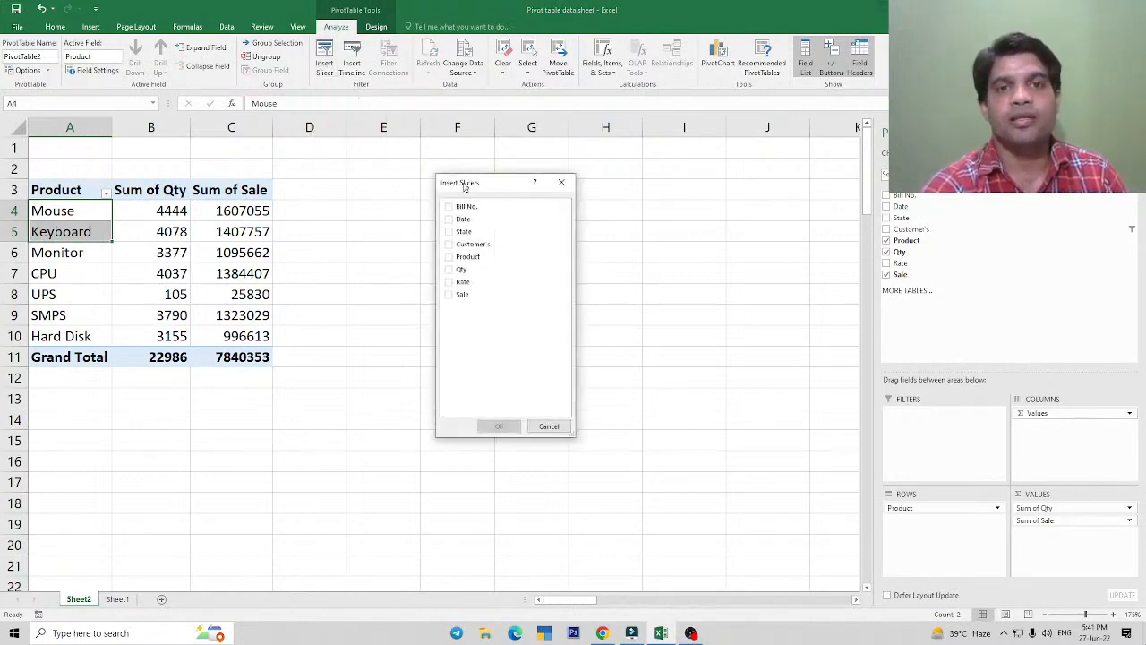
{"action": "left_click_drag", "start_coordinate": [463, 187], "coordinate": [433, 188]}
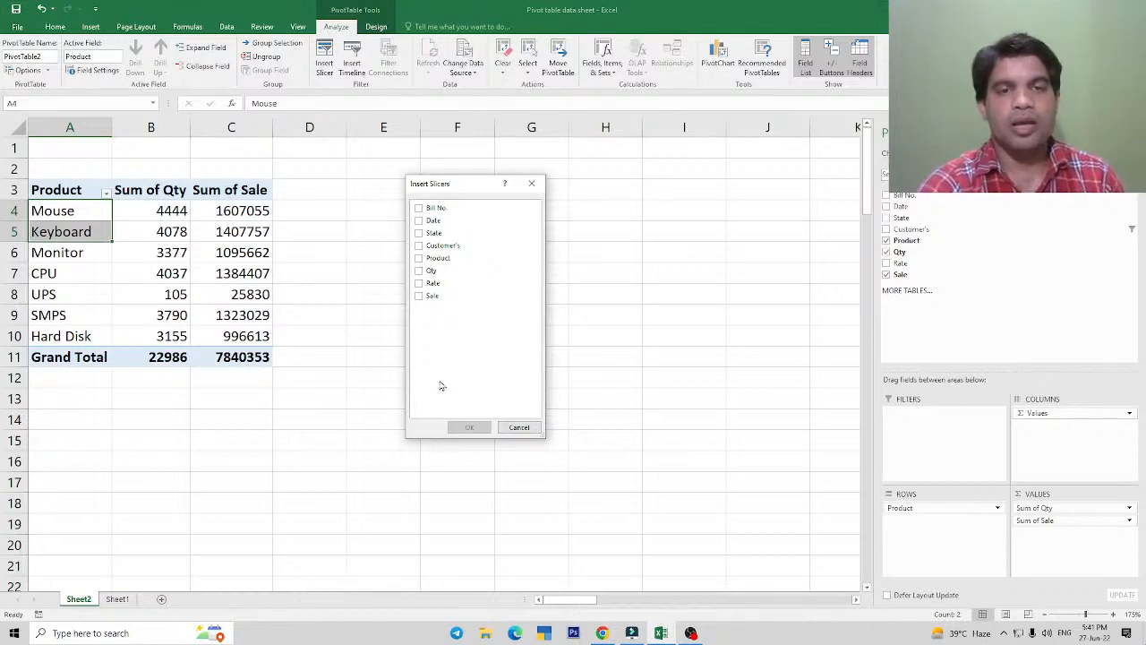
{"action": "left_click", "coordinate": [428, 258]}
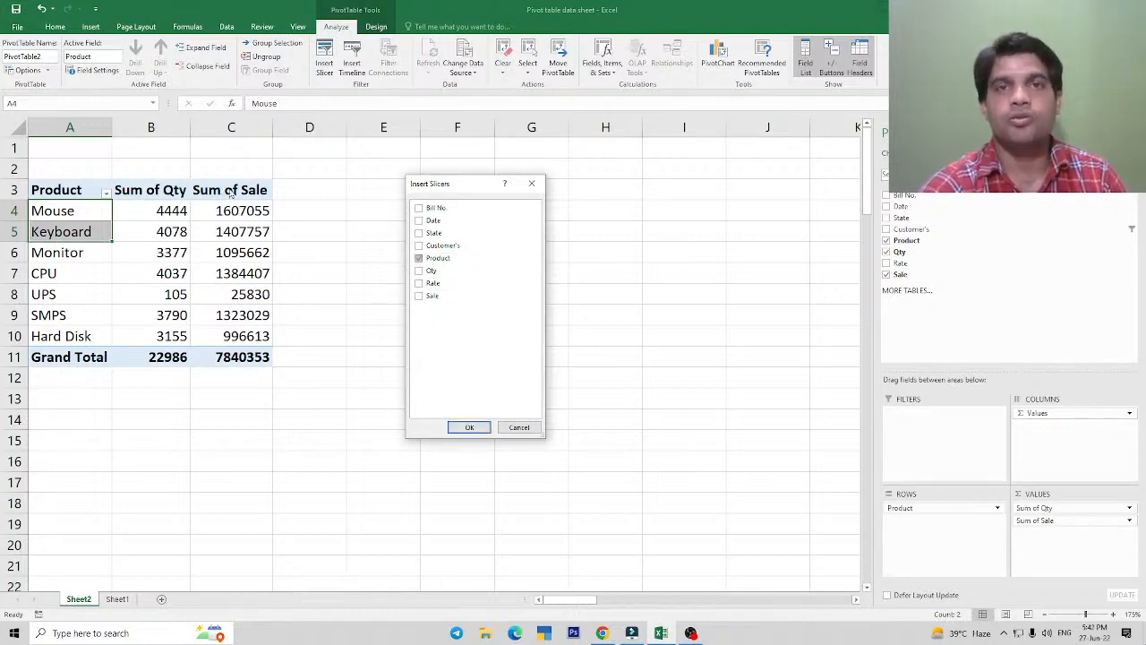
{"action": "left_click", "coordinate": [419, 270]}
{"action": "left_click", "coordinate": [419, 283]}
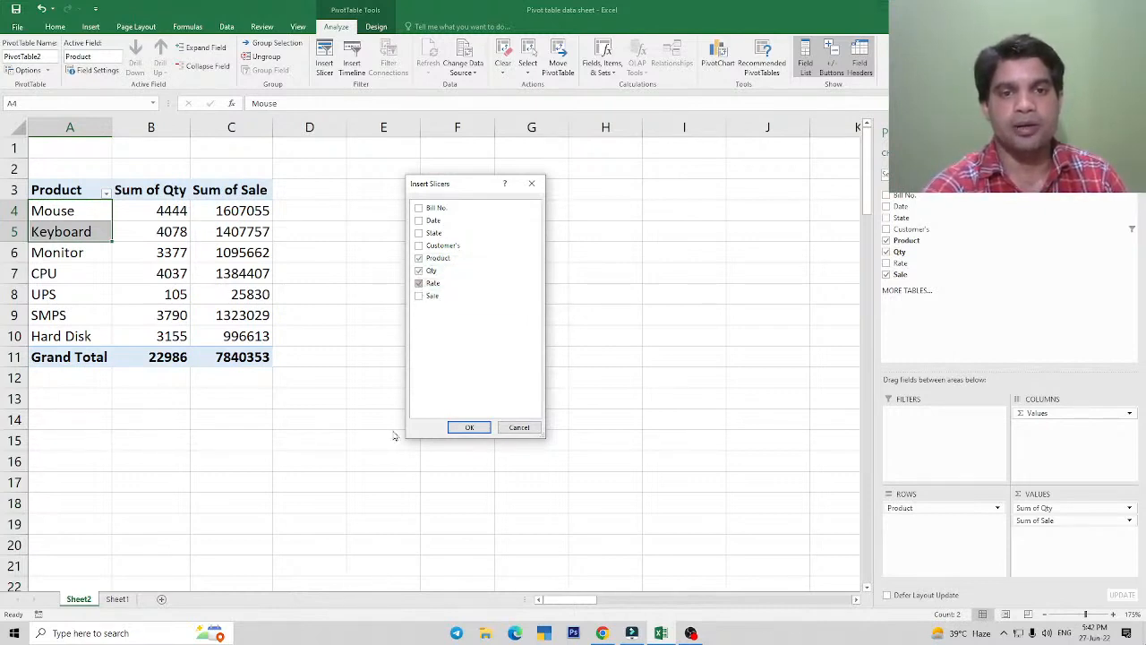
{"action": "left_click", "coordinate": [471, 428]}
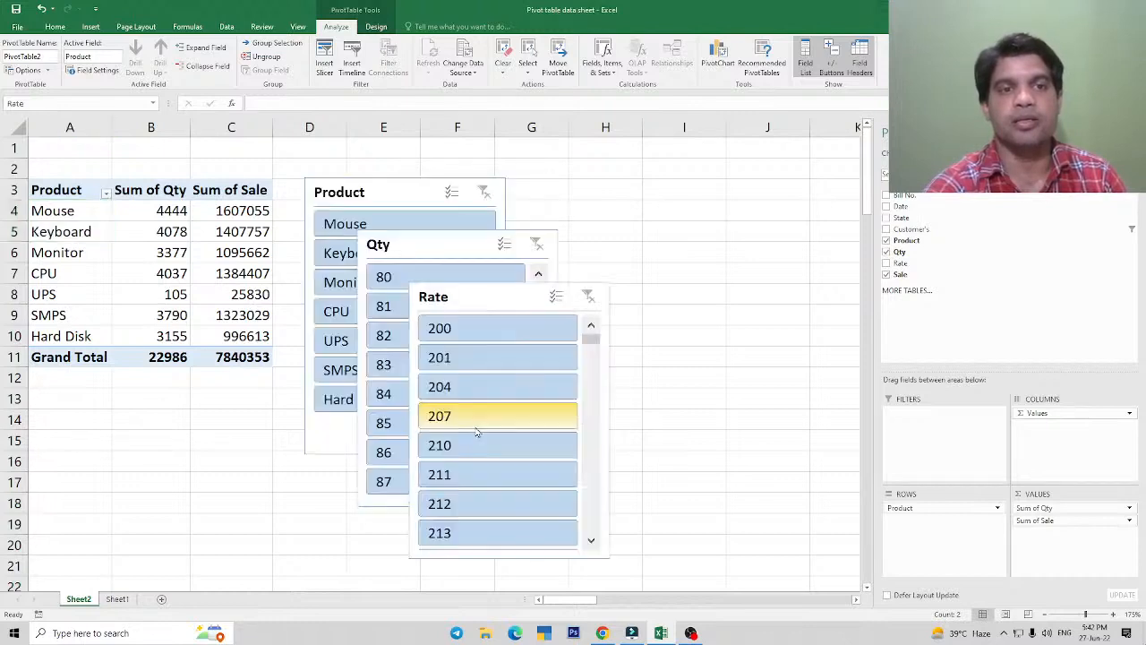
Arrange the Product, Qty and Rate slicers side by side next to the pivot table and deselect them.
{"action": "left_click_drag", "start_coordinate": [510, 296], "coordinate": [765, 205]}
{"action": "left_click_drag", "start_coordinate": [445, 240], "coordinate": [621, 177]}
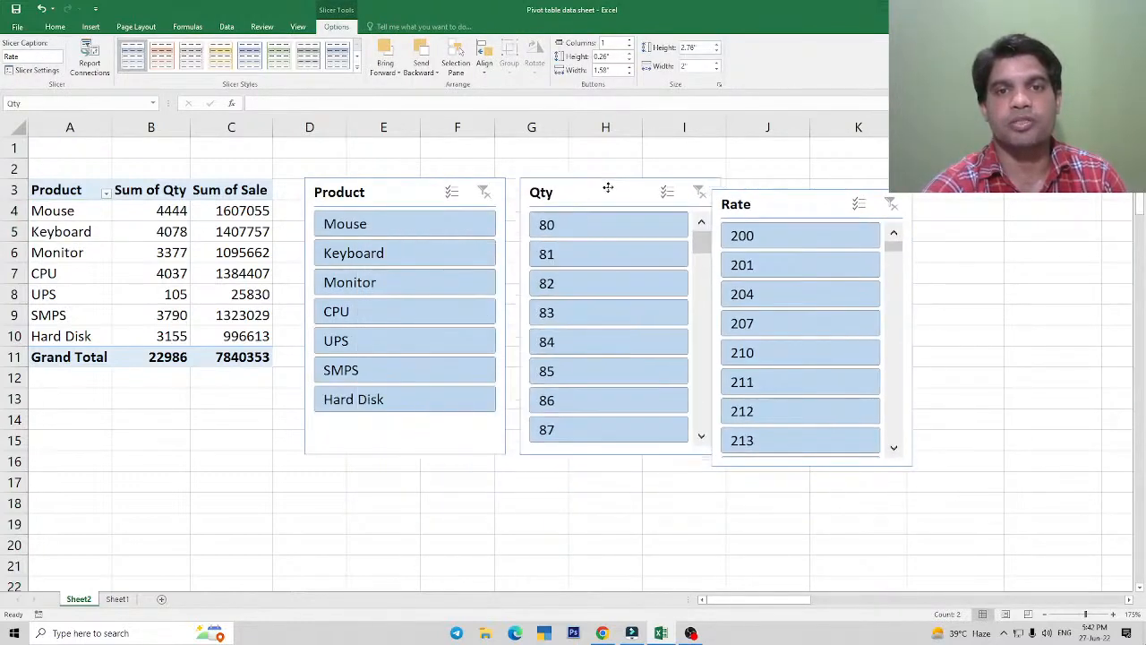
{"action": "left_click_drag", "start_coordinate": [767, 204], "coordinate": [785, 190]}
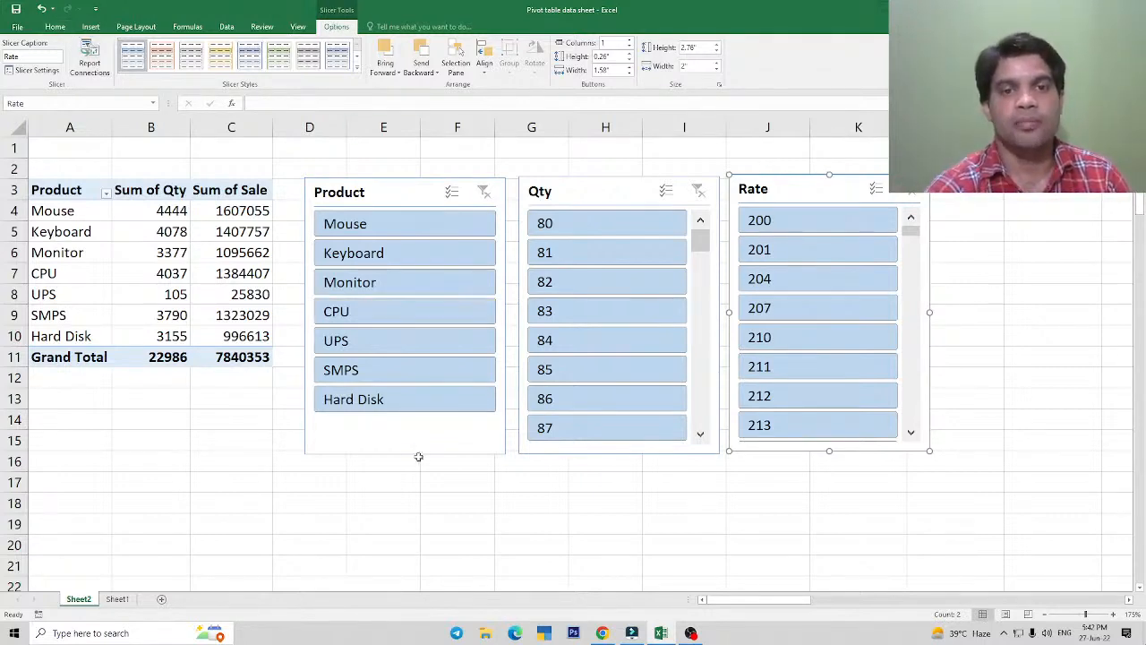
{"action": "left_click", "coordinate": [422, 520]}
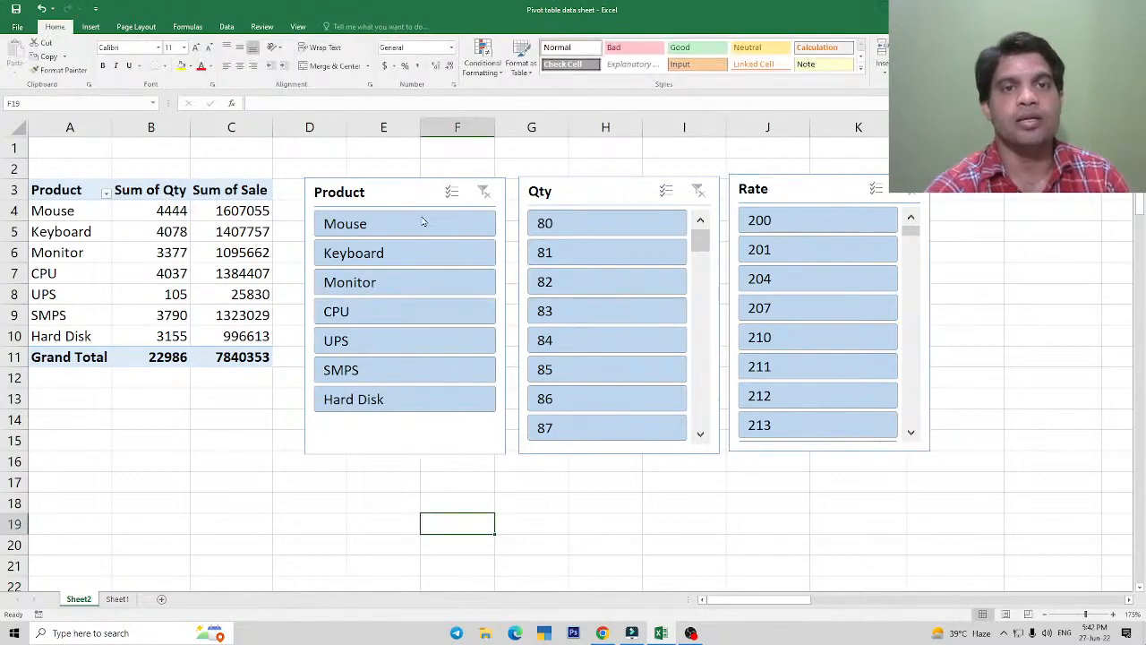
Check the fields offered for slicers without adding any, and hide the PivotTable field list.
{"action": "left_click", "coordinate": [259, 251]}
{"action": "left_click", "coordinate": [337, 28]}
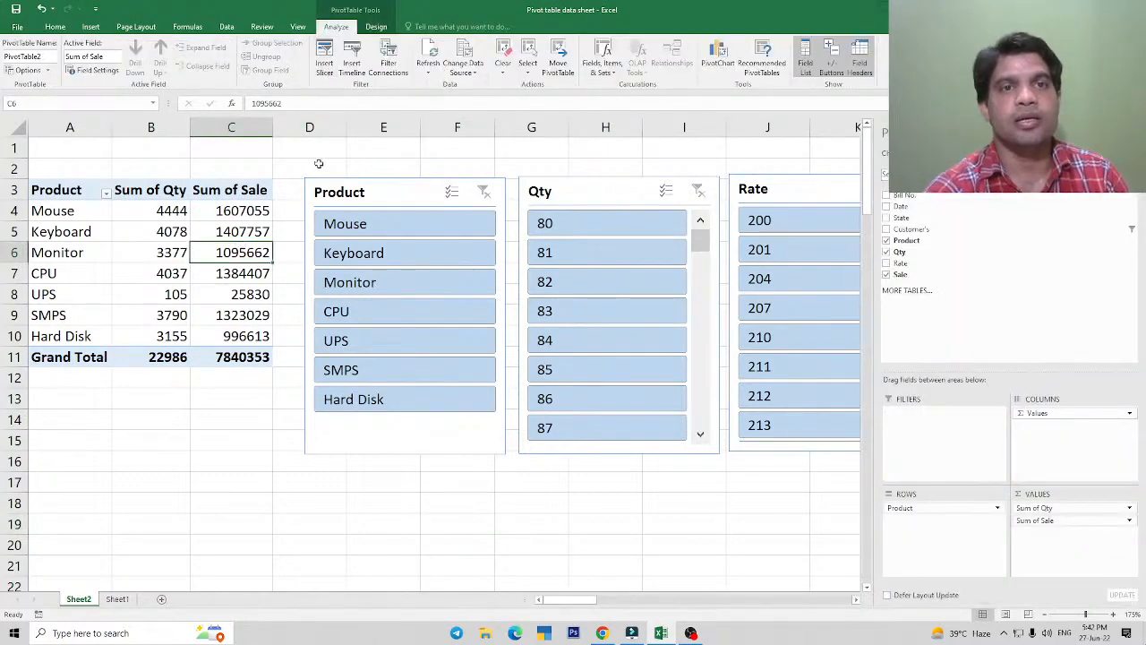
{"action": "left_click", "coordinate": [325, 61]}
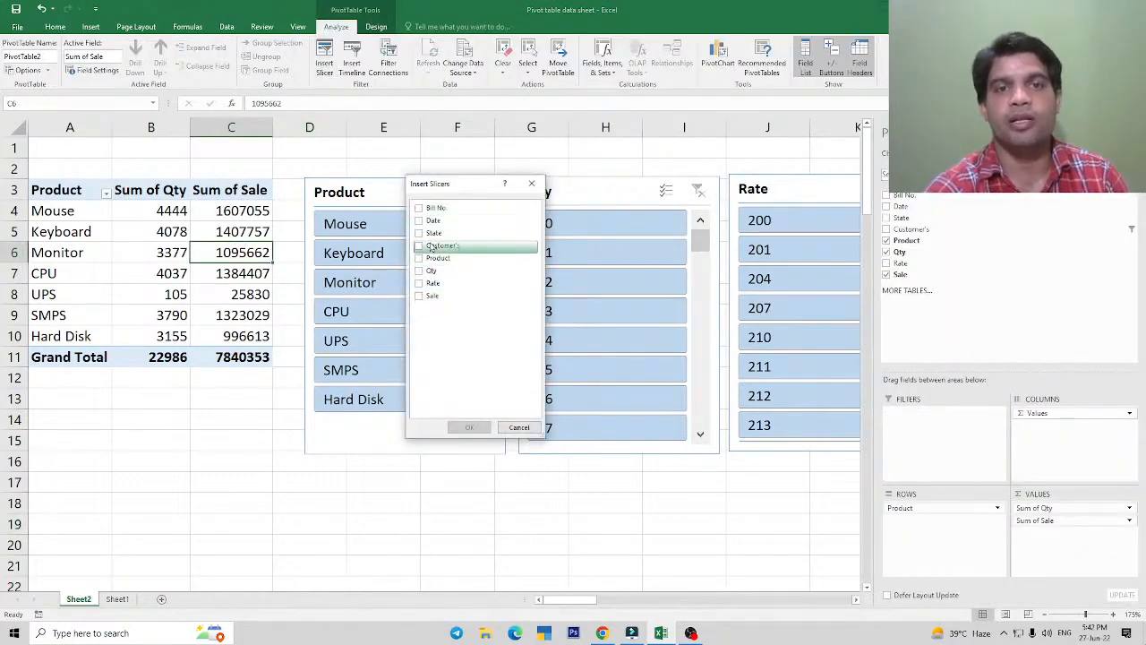
{"action": "left_click", "coordinate": [532, 185]}
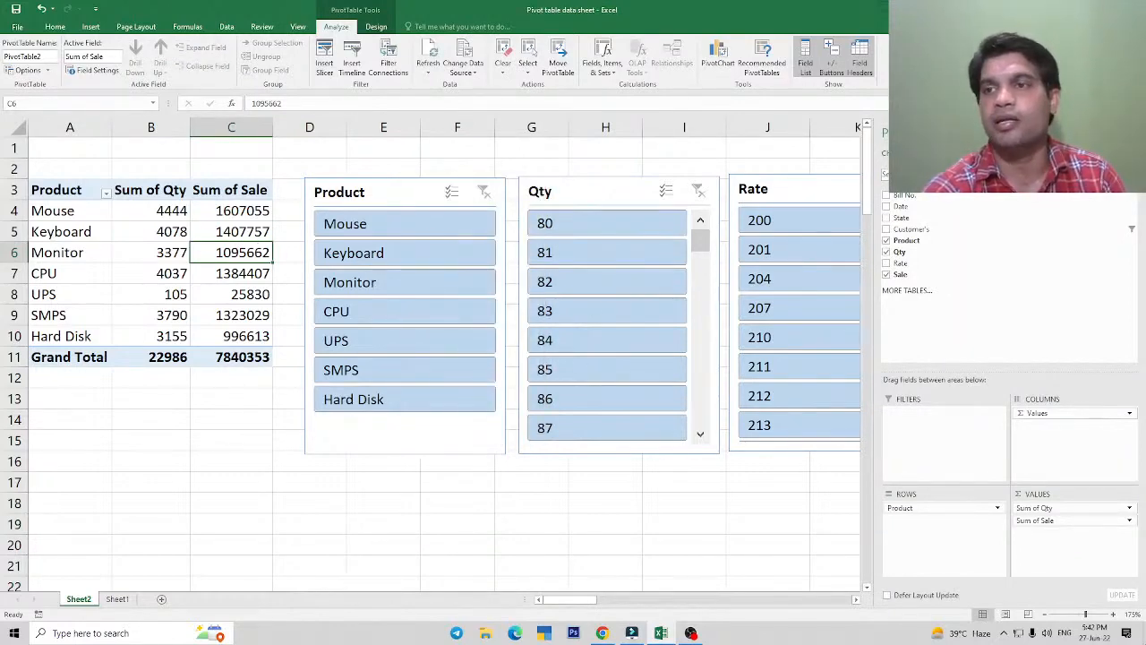
{"action": "left_click", "coordinate": [1132, 132]}
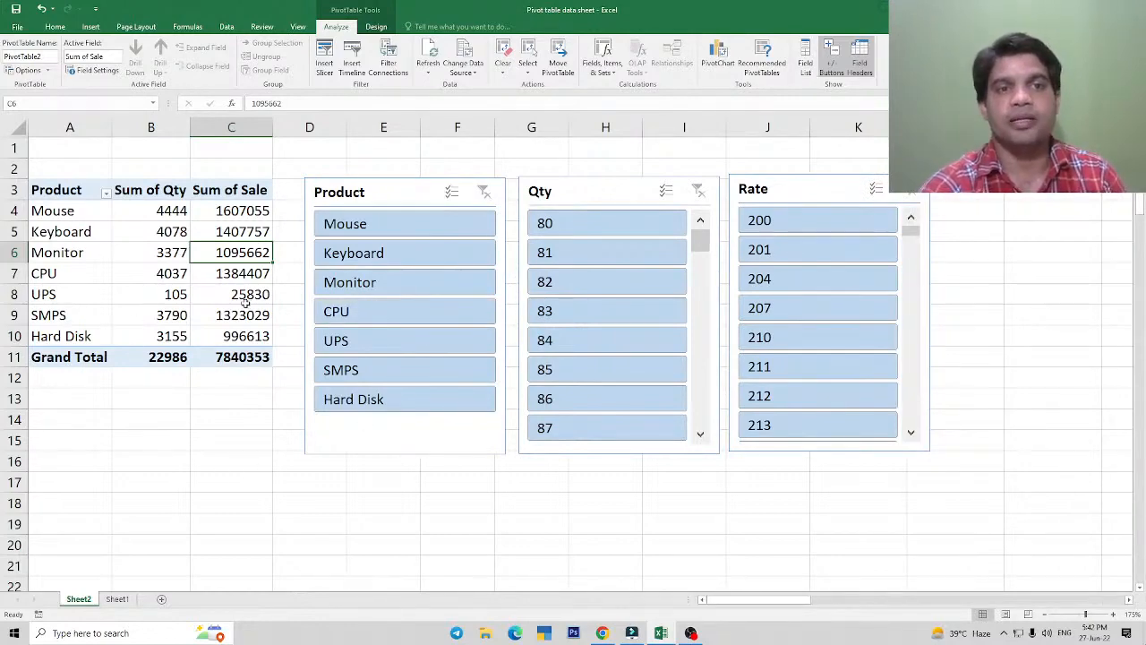
Filter the pivot table to Mouse with the Product slicer, check its quantity, and add Keyboard and Monitor to the selection.
{"action": "left_click", "coordinate": [358, 224]}
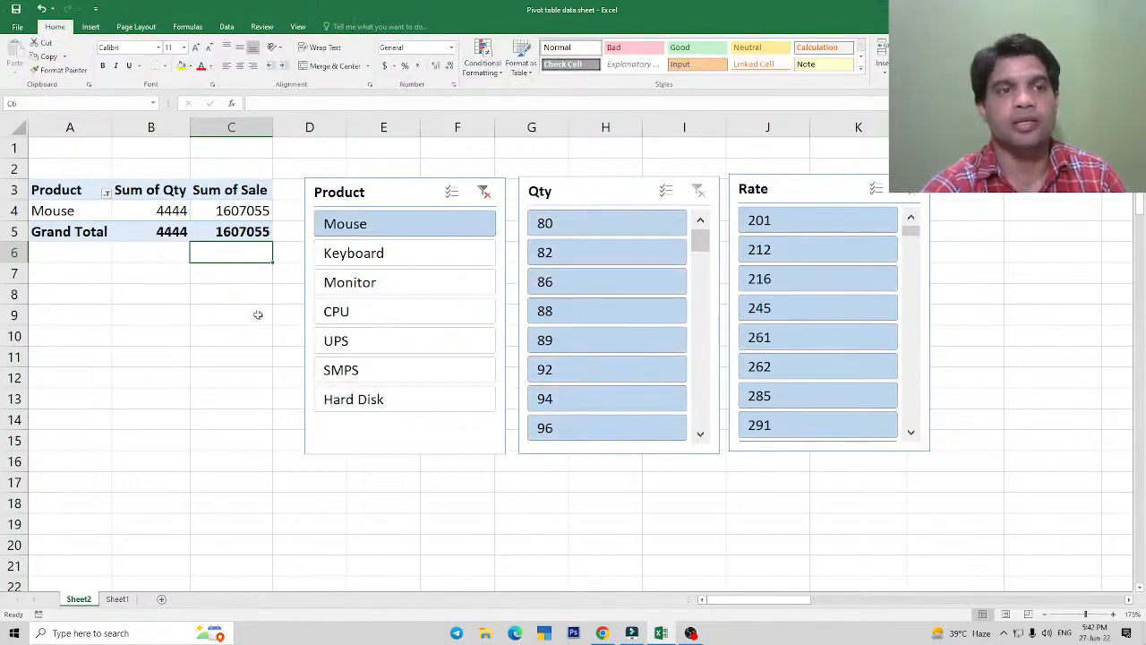
{"action": "left_click", "coordinate": [159, 211]}
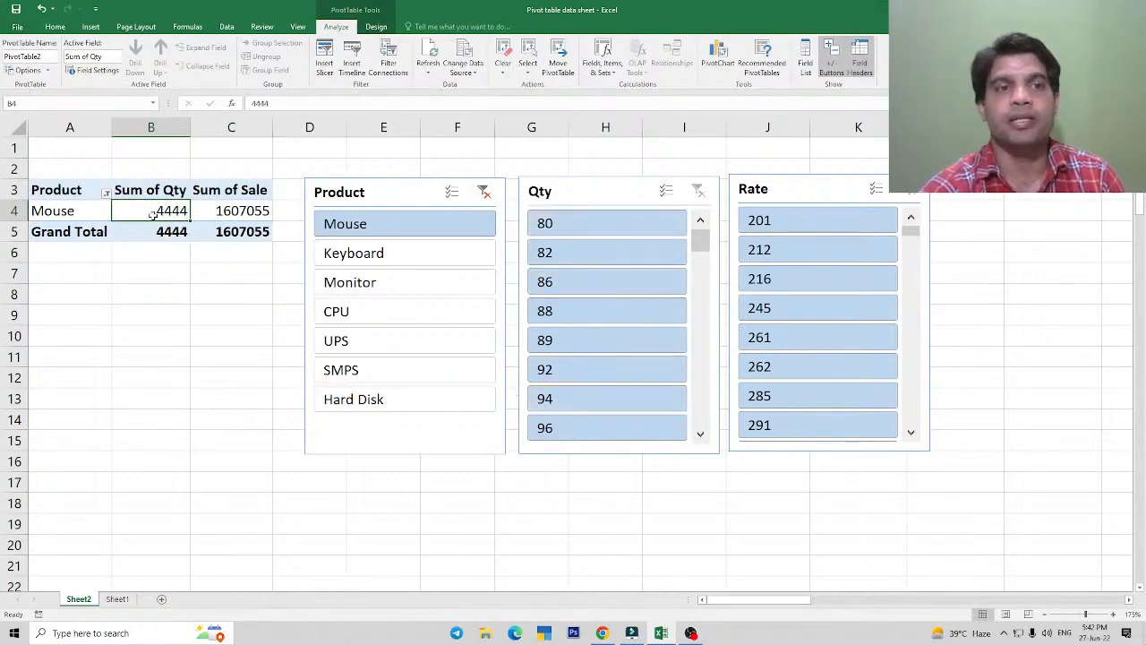
{"action": "mouse_move", "coordinate": [162, 208]}
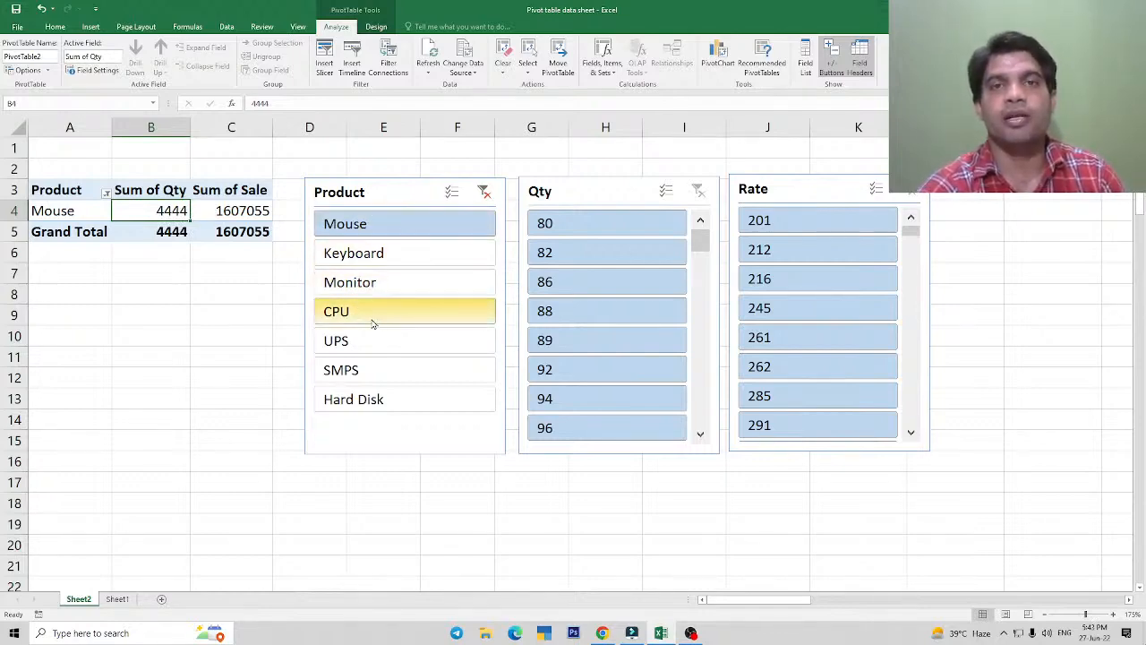
{"action": "left_click", "coordinate": [358, 256], "text": "ctrl"}
{"action": "left_click", "coordinate": [356, 285], "text": "ctrl"}
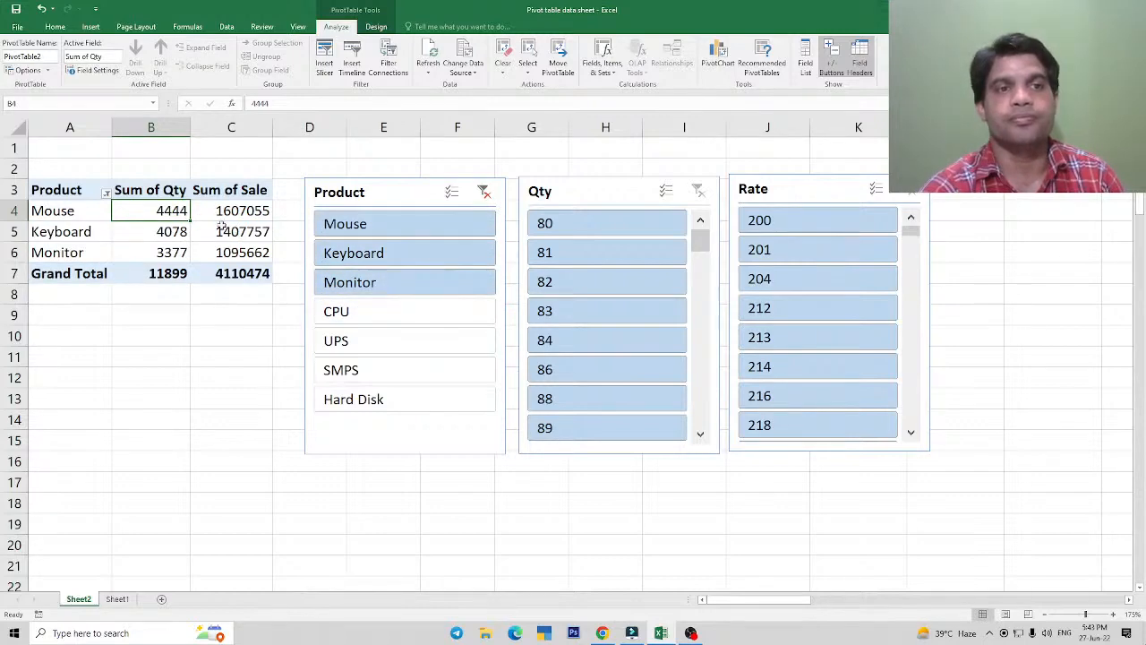
Filter the Product slicer to CPU only, check its sales, and clear the slicer's filter.
{"action": "left_click", "coordinate": [394, 312]}
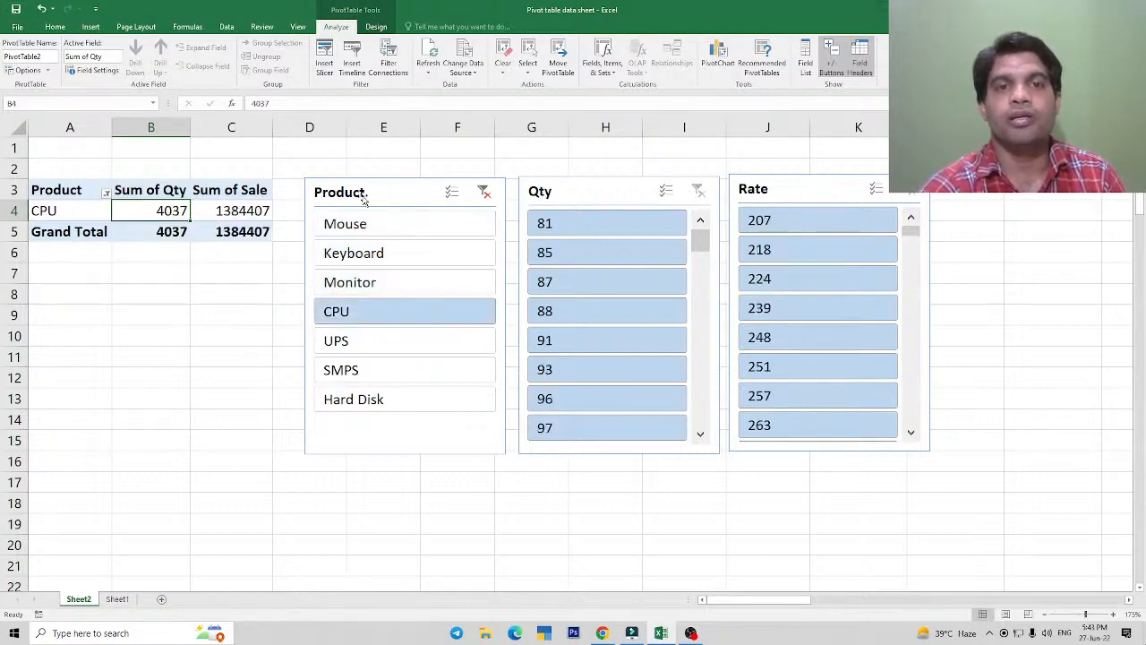
{"action": "left_click", "coordinate": [229, 211]}
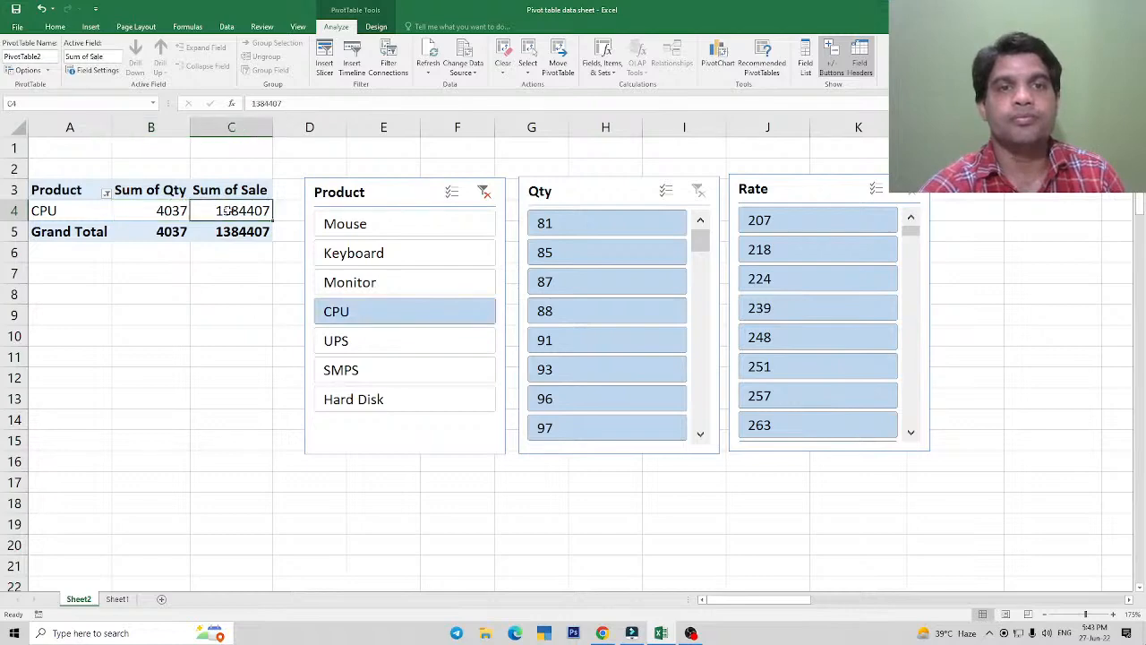
{"action": "left_click", "coordinate": [484, 192]}
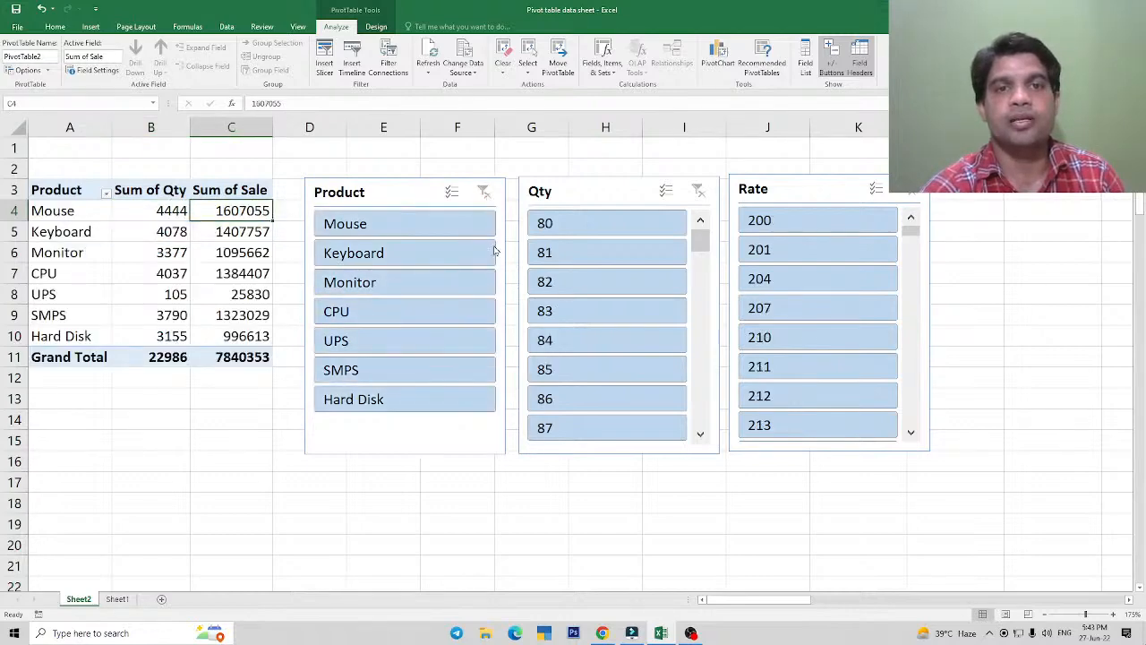
Delete the Product slicer and look over the CPU and UPS values in the pivot table.
{"action": "left_click", "coordinate": [353, 188]}
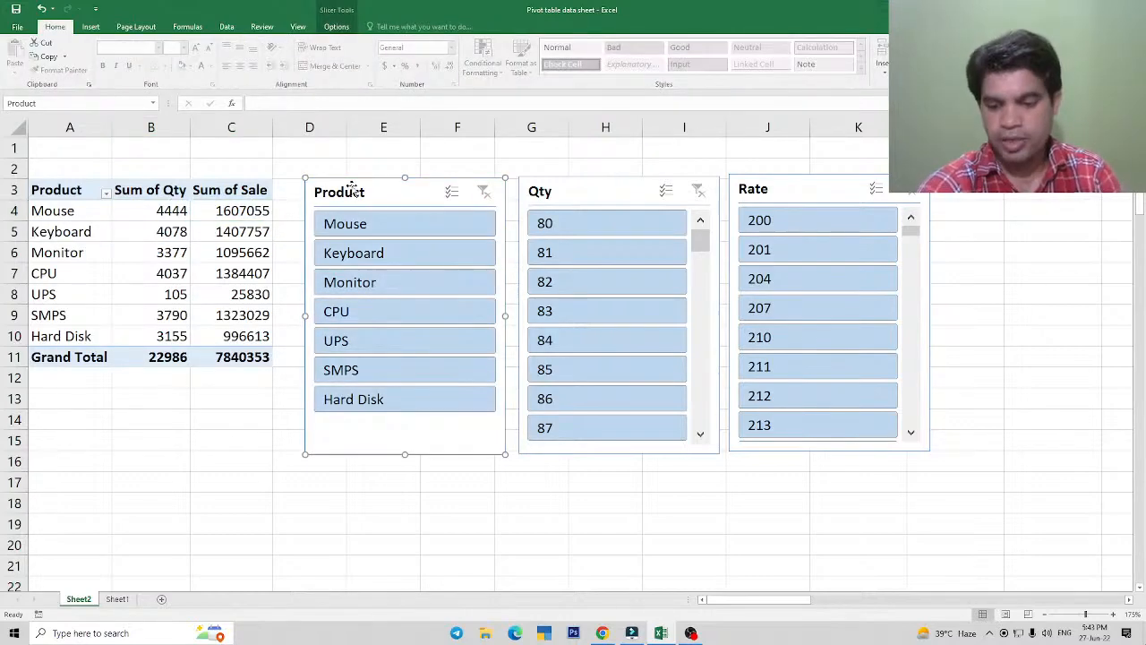
{"action": "key", "text": "Delete"}
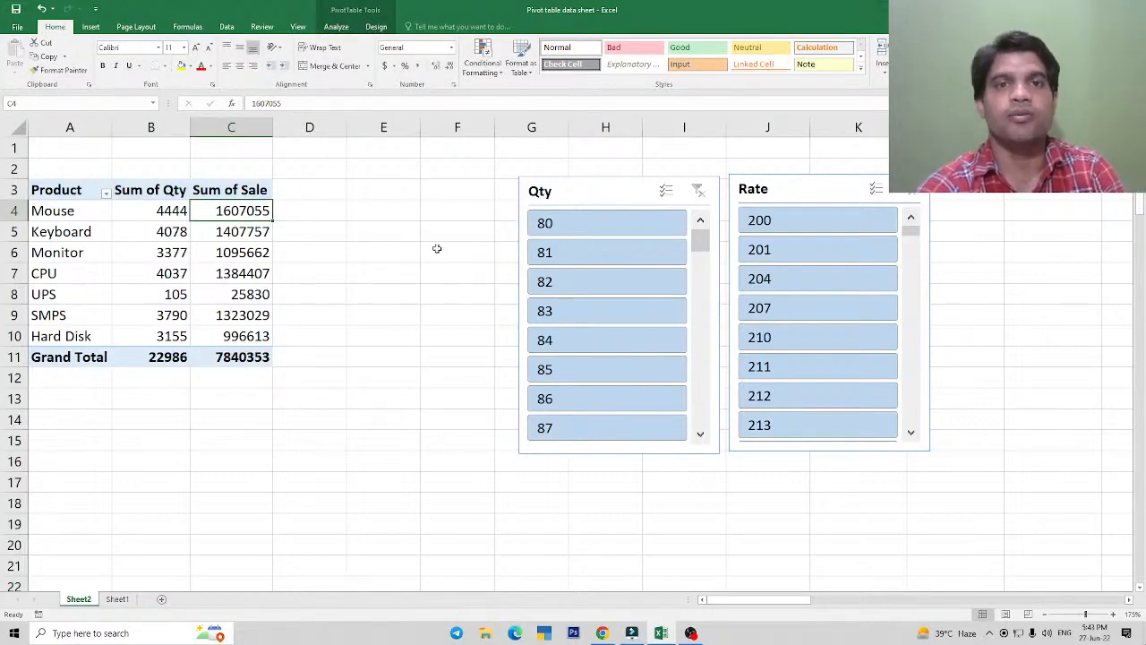
{"action": "left_click", "coordinate": [180, 276]}
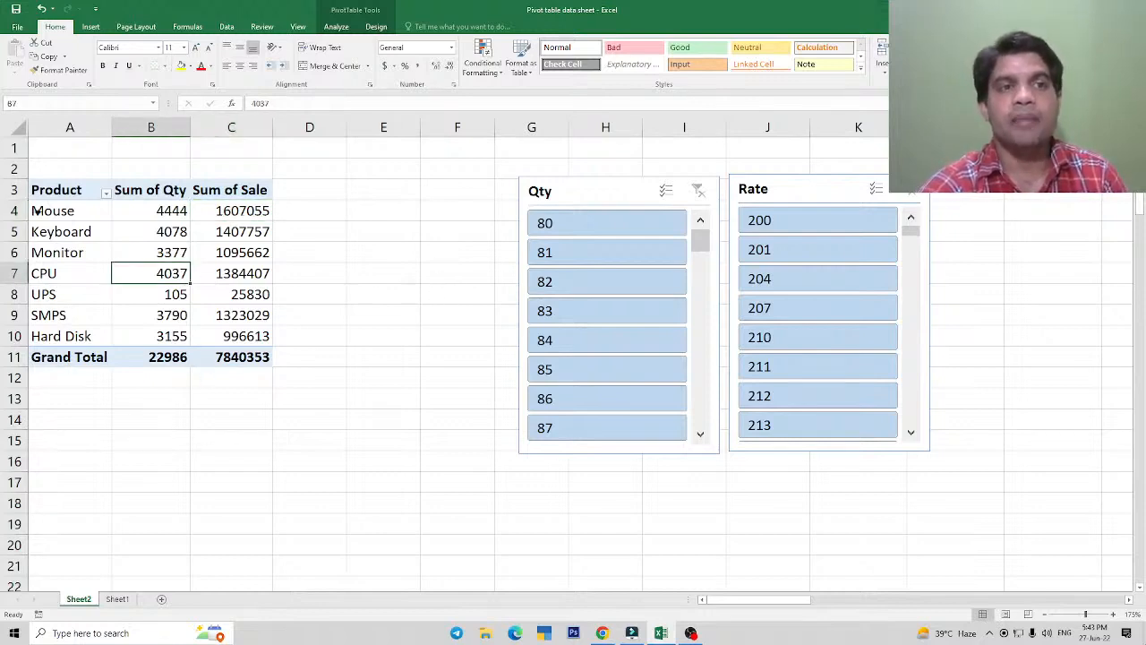
{"action": "left_click", "coordinate": [227, 296]}
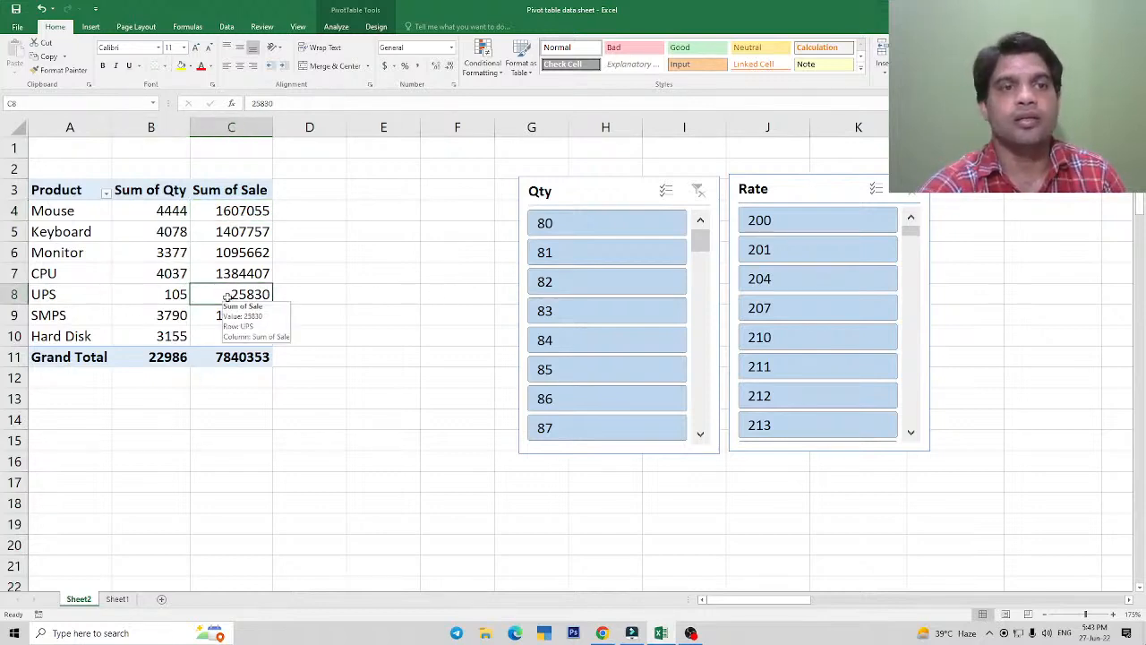
{"action": "left_click", "coordinate": [230, 271]}
{"action": "left_click", "coordinate": [163, 269]}
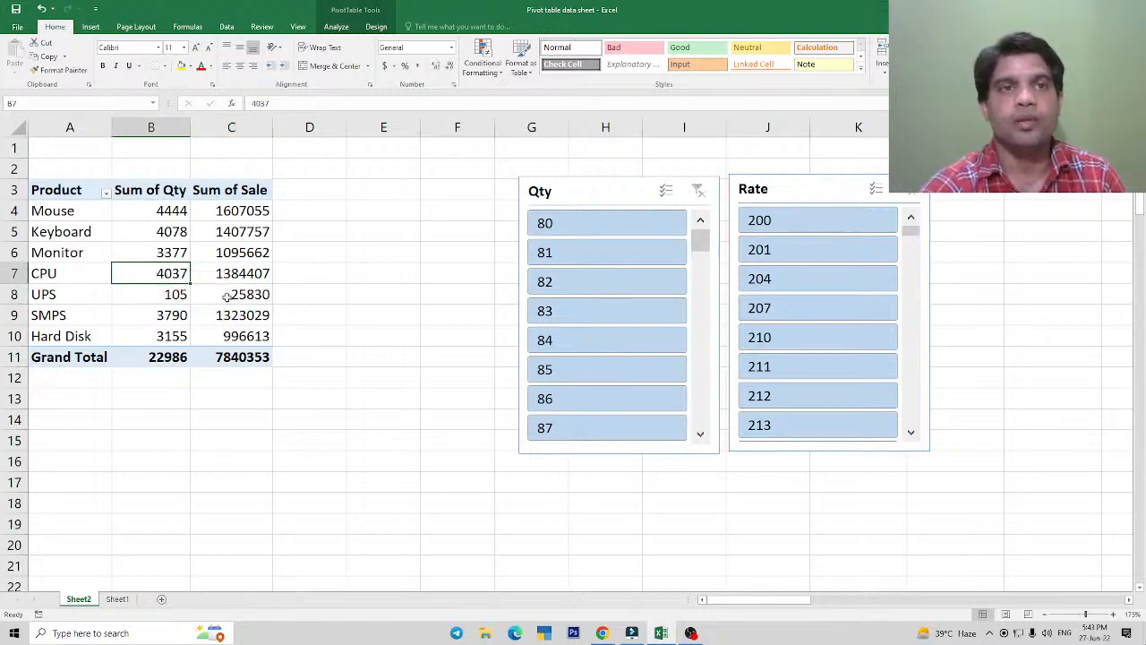
{"action": "left_click", "coordinate": [218, 257]}
{"action": "left_click", "coordinate": [123, 237]}
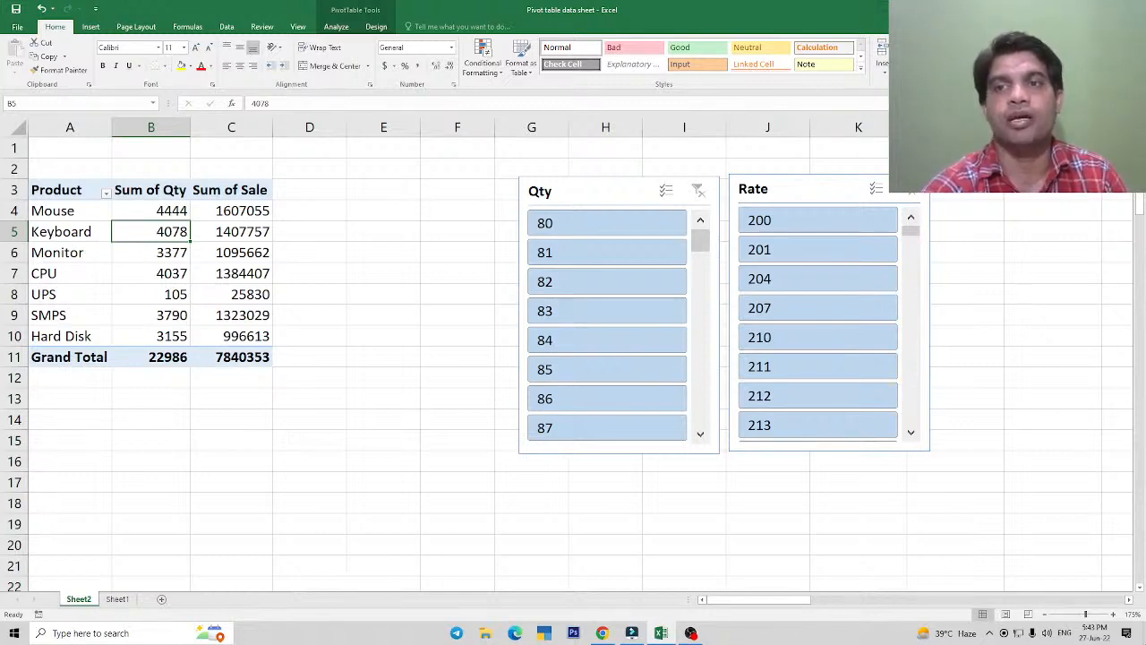
{"action": "left_click", "coordinate": [168, 272]}
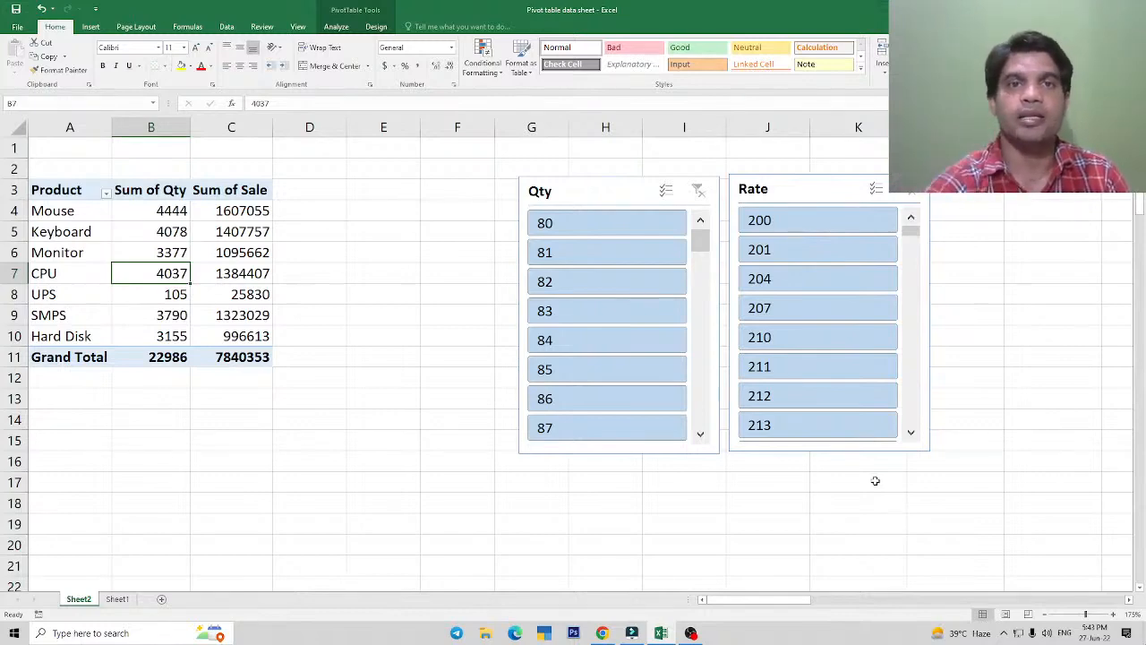
Show the PivotTable field list and replace the Product field with Customer's as the pivot table's row field.
{"action": "left_click", "coordinate": [377, 27]}
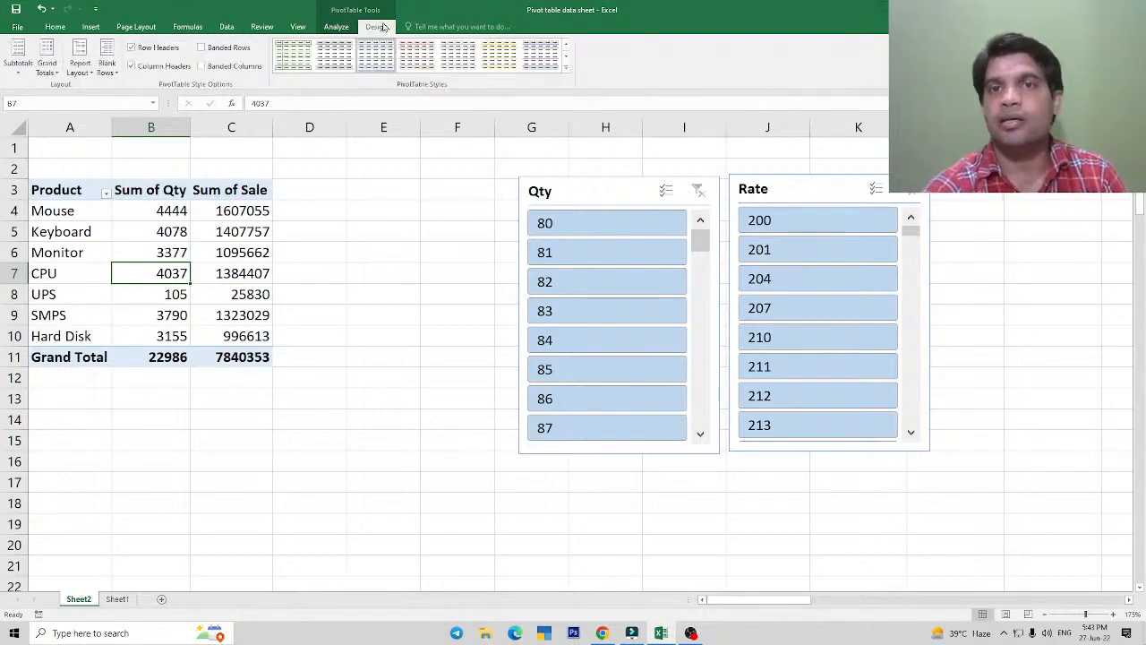
{"action": "left_click", "coordinate": [336, 27]}
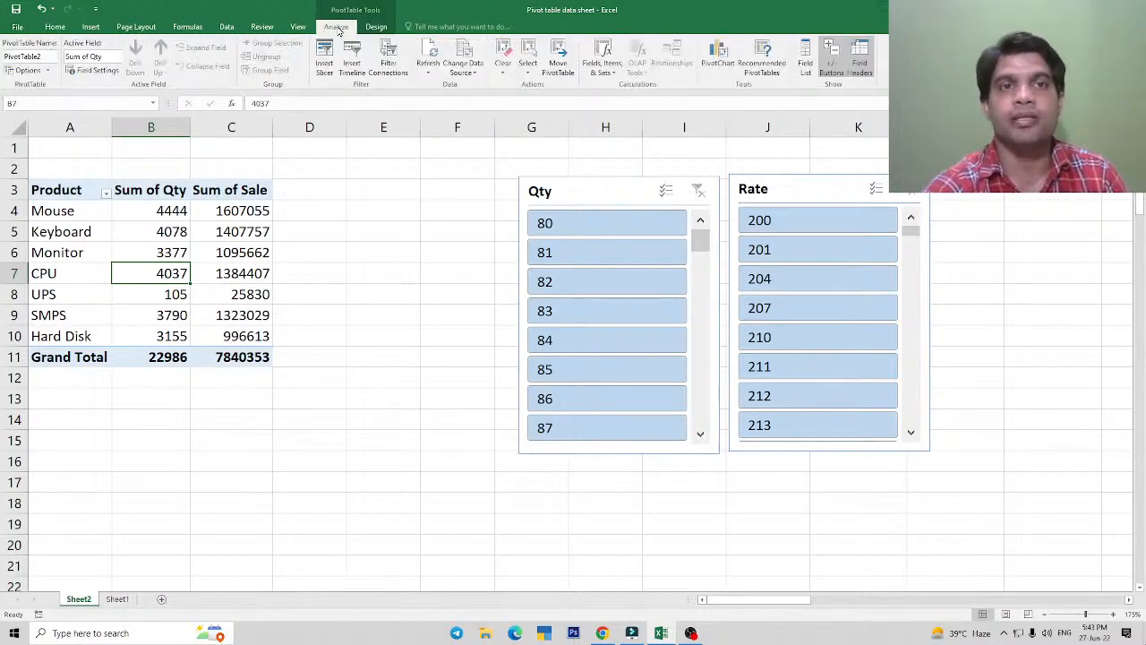
{"action": "left_click", "coordinate": [806, 65]}
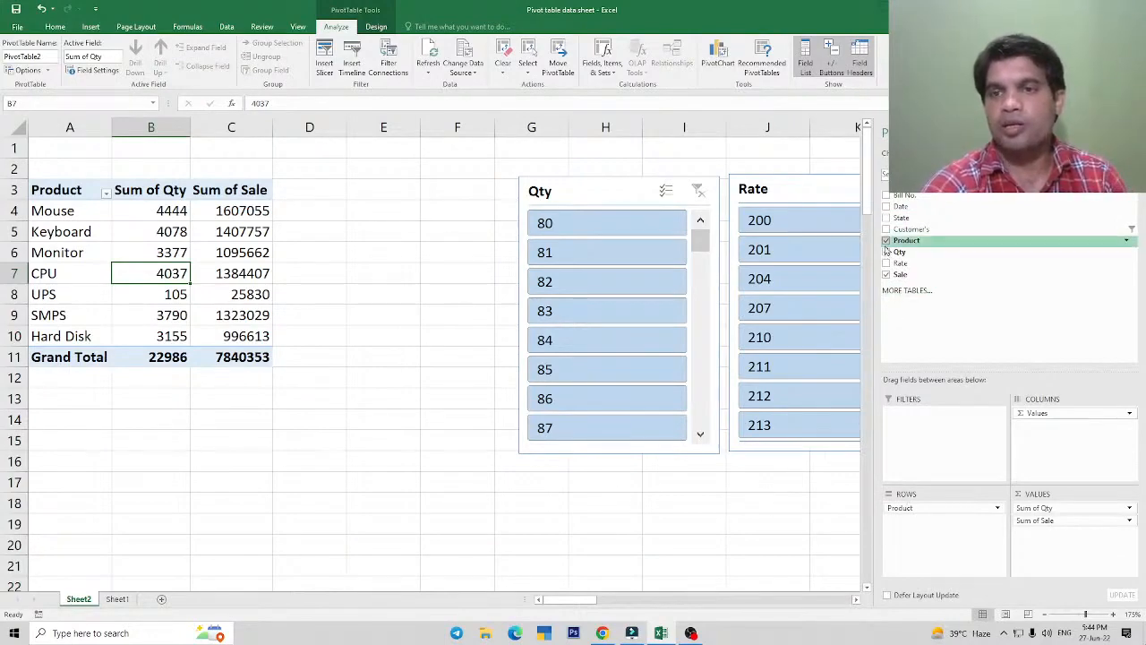
{"action": "left_click", "coordinate": [898, 240]}
{"action": "left_click", "coordinate": [901, 233]}
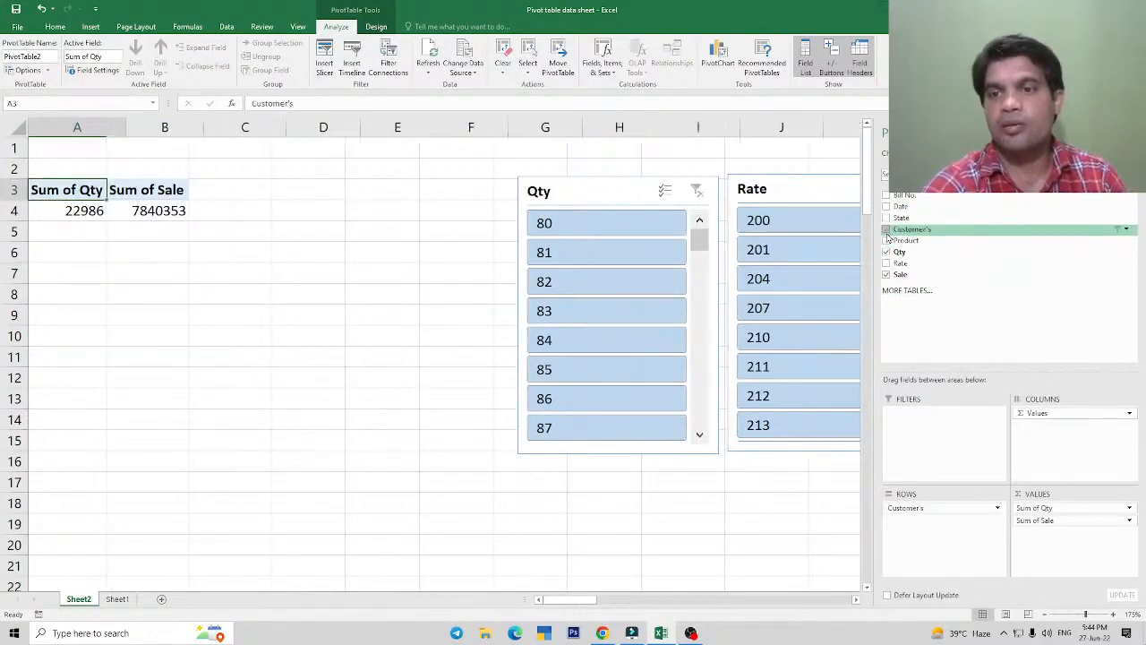
{"action": "left_click", "coordinate": [912, 510]}
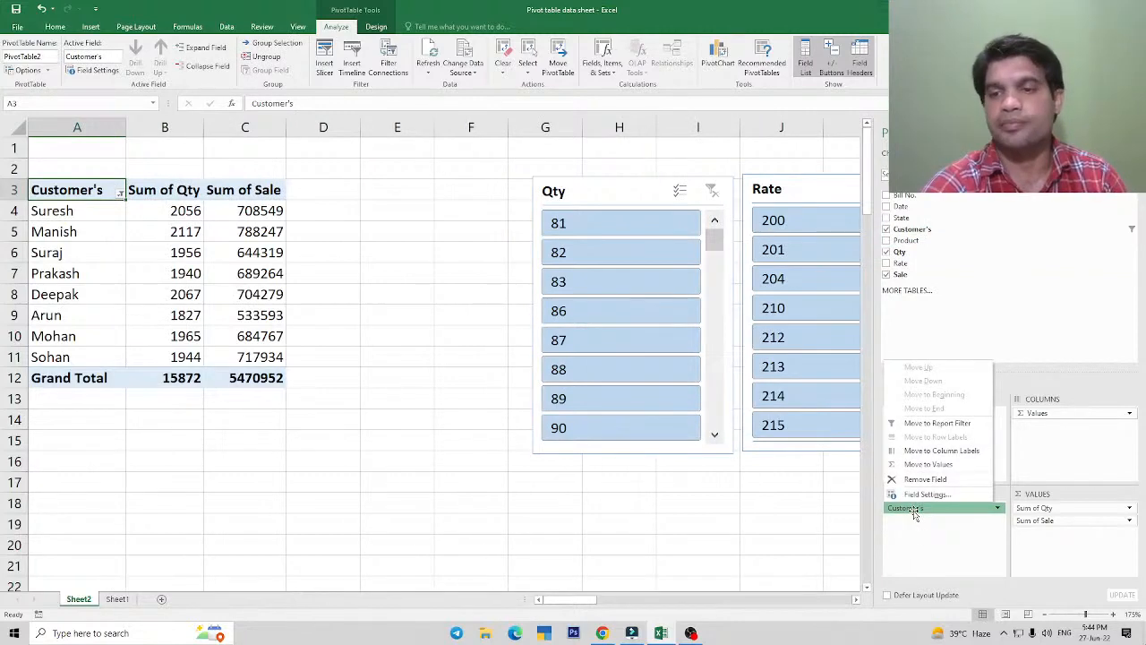
{"action": "left_click", "coordinate": [926, 333]}
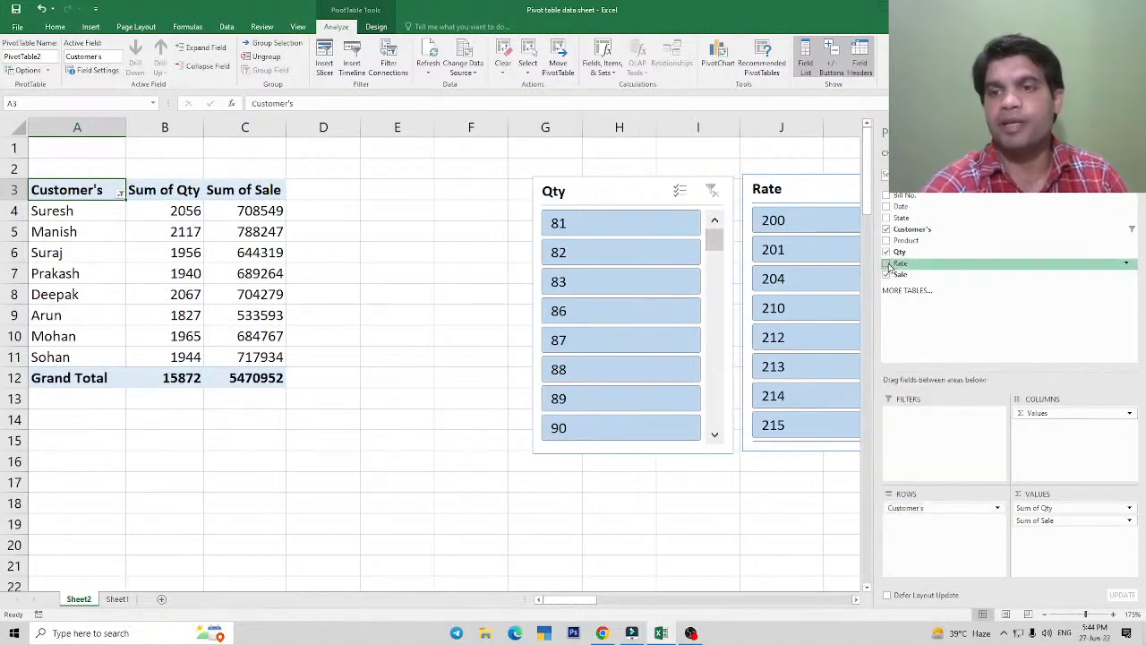
Add Rate to the pivot table values between Qty and Sale, and hide the field list.
{"action": "left_click", "coordinate": [888, 264]}
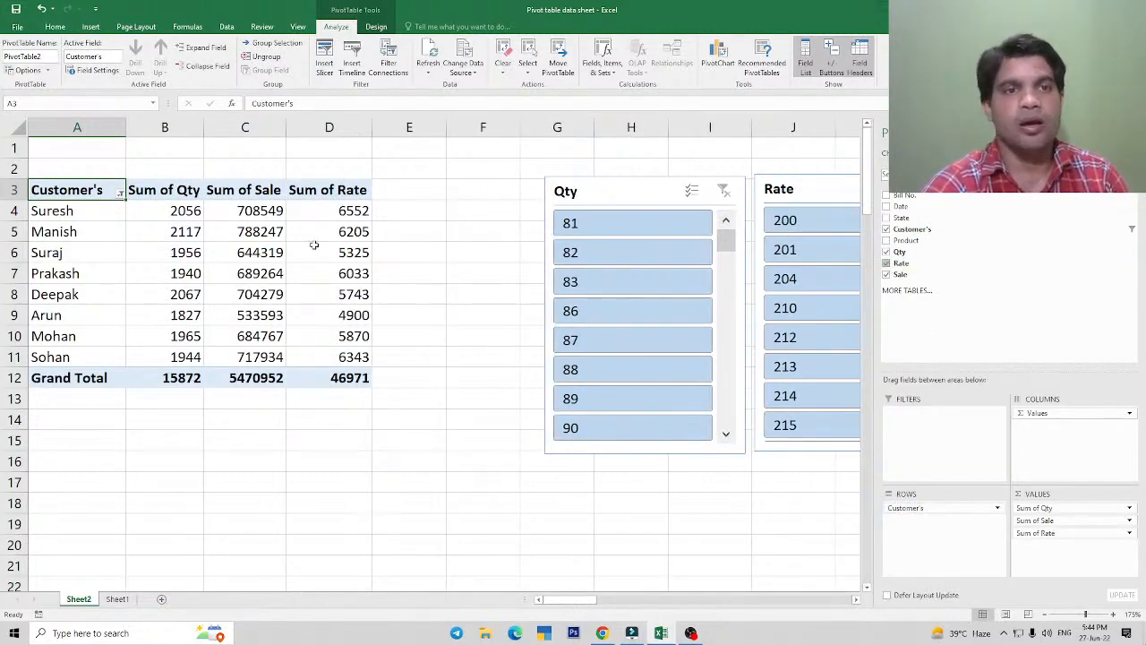
{"action": "left_click_drag", "start_coordinate": [1048, 521], "coordinate": [1050, 558]}
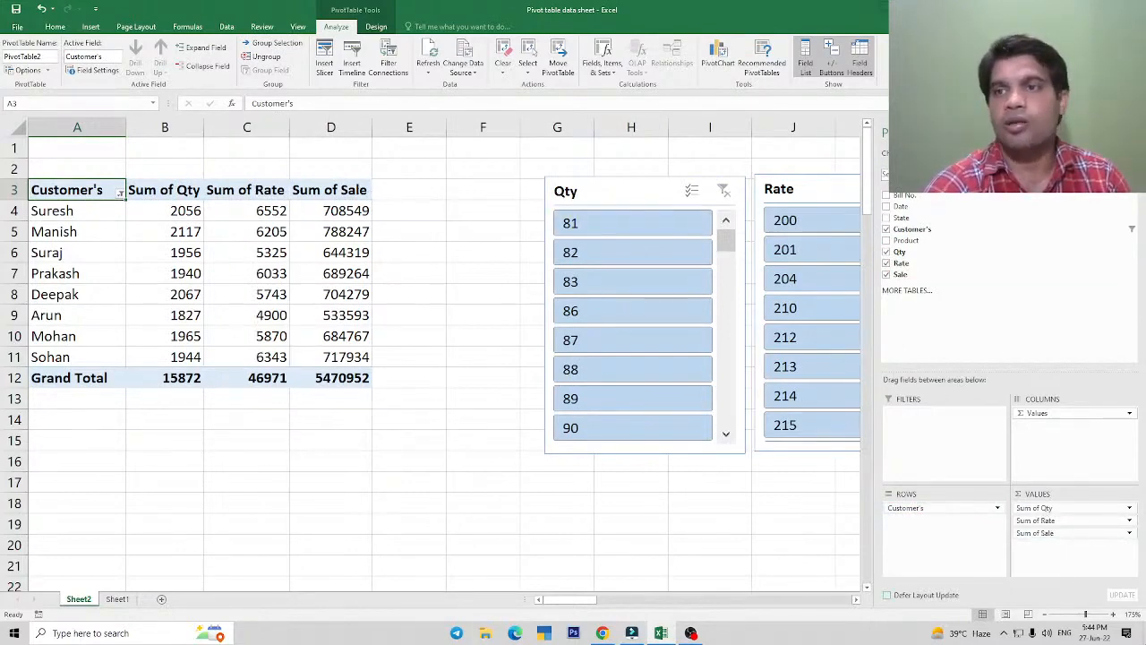
{"action": "left_click", "coordinate": [1131, 132]}
Delete the Rate and Qty slicers from the sheet.
{"action": "left_click_drag", "start_coordinate": [581, 194], "coordinate": [561, 192]}
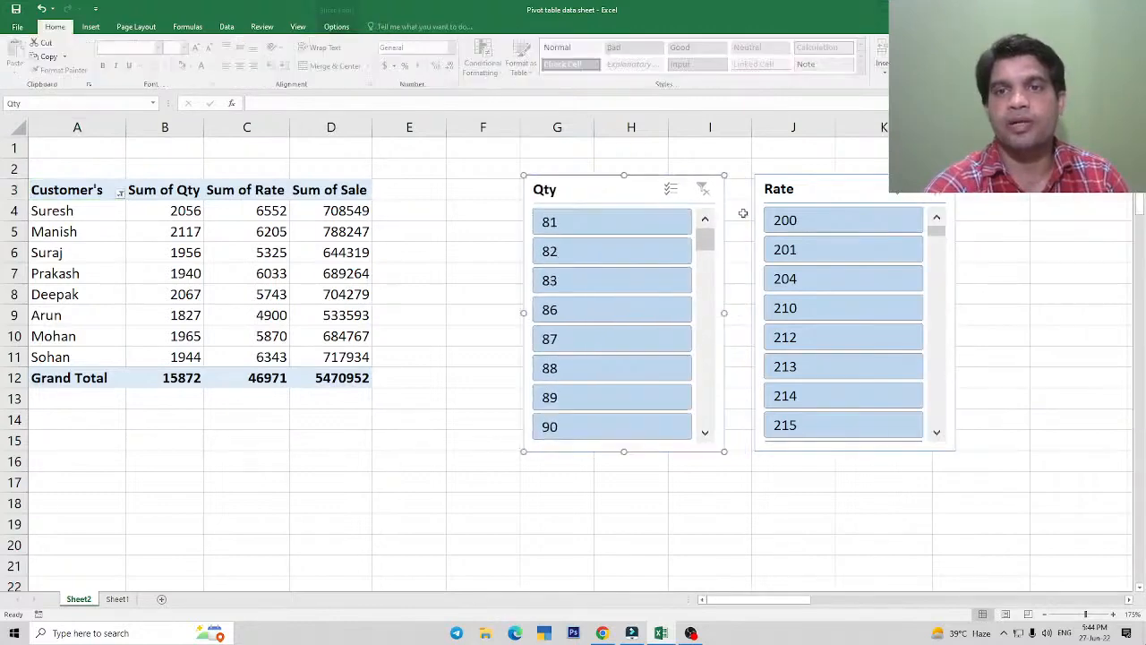
{"action": "left_click", "coordinate": [795, 194]}
{"action": "key", "text": "Delete"}
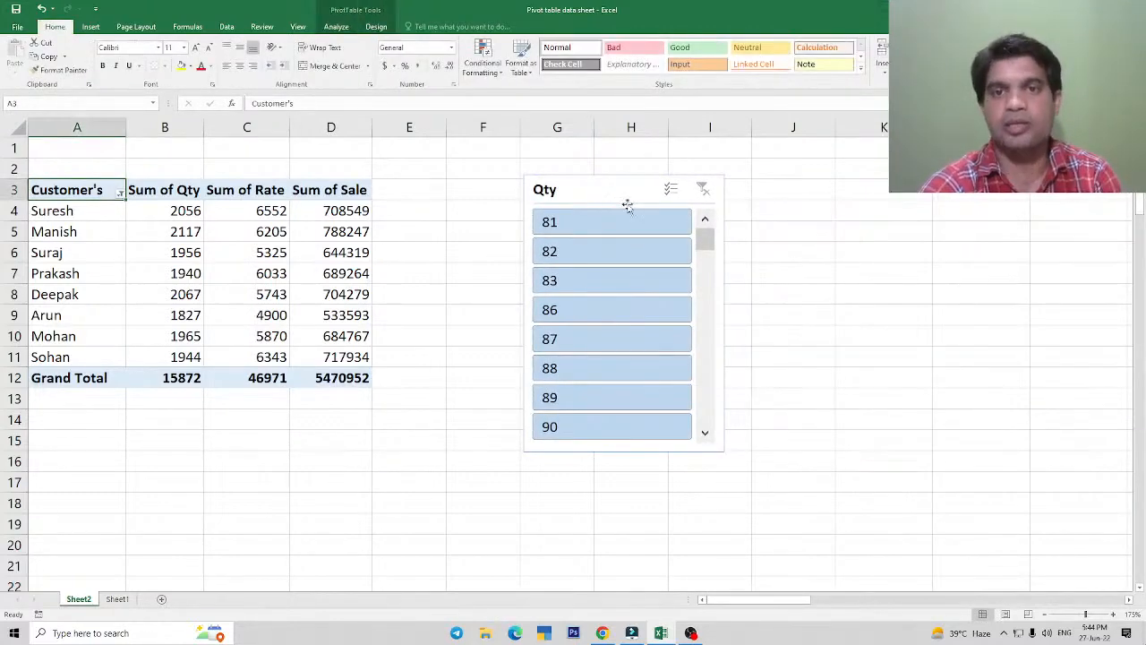
{"action": "left_click", "coordinate": [614, 194]}
{"action": "key", "text": "Delete"}
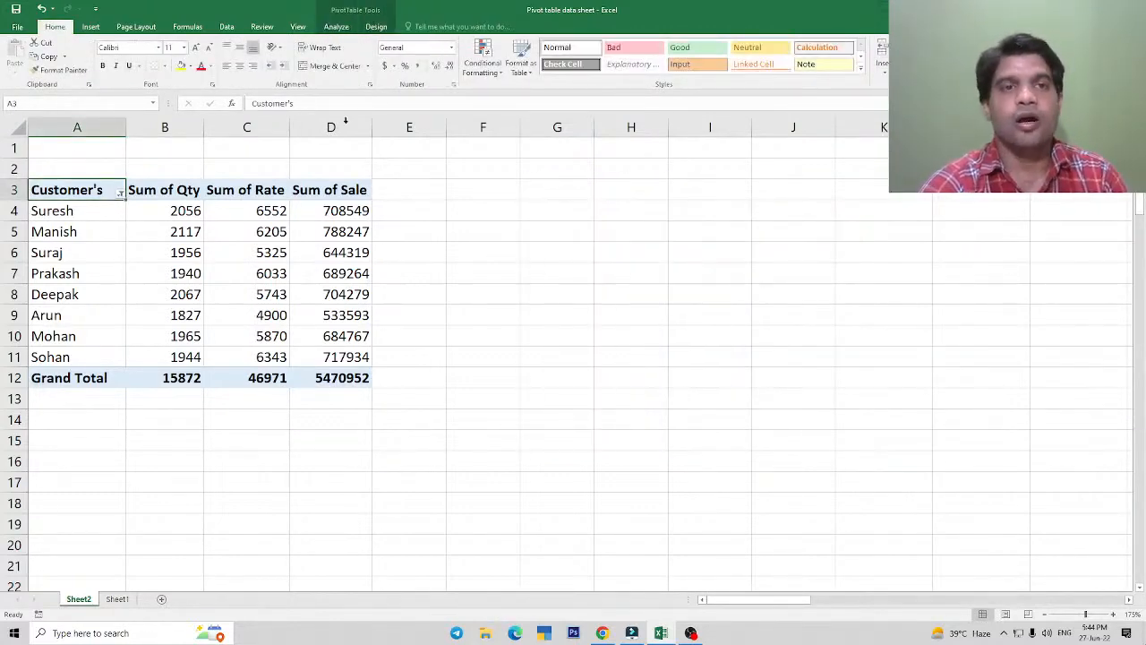
Insert slicers for the Customer's, Qty, Rate and Sale fields of the pivot table.
{"action": "left_click", "coordinate": [336, 26]}
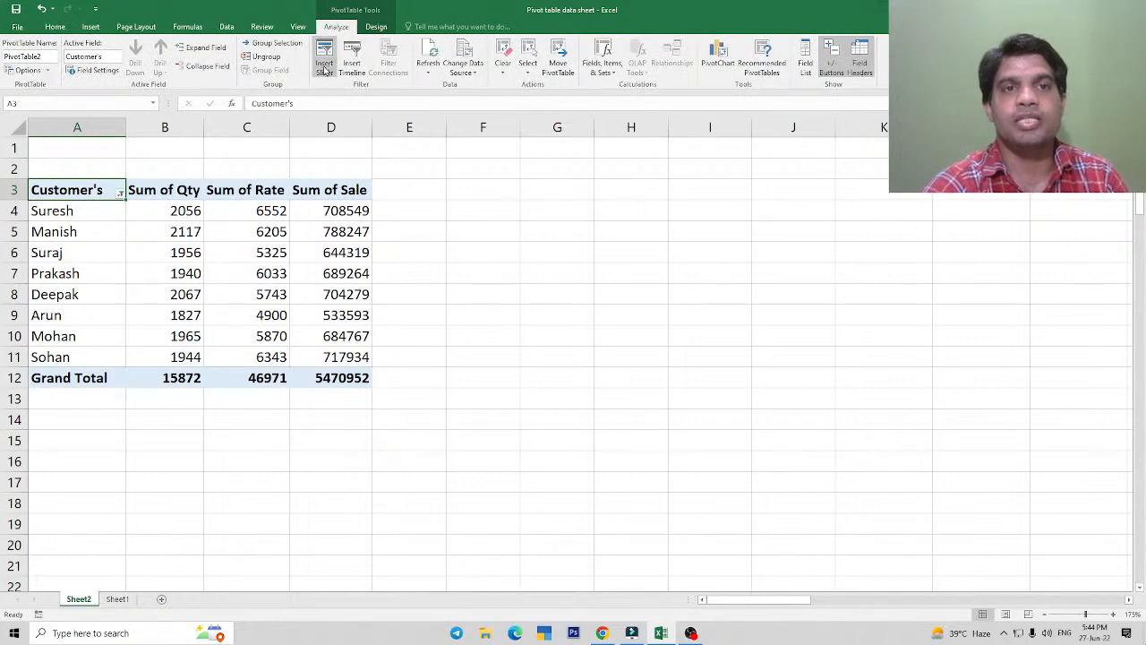
{"action": "left_click", "coordinate": [324, 70]}
{"action": "left_click_drag", "start_coordinate": [451, 187], "coordinate": [506, 169]}
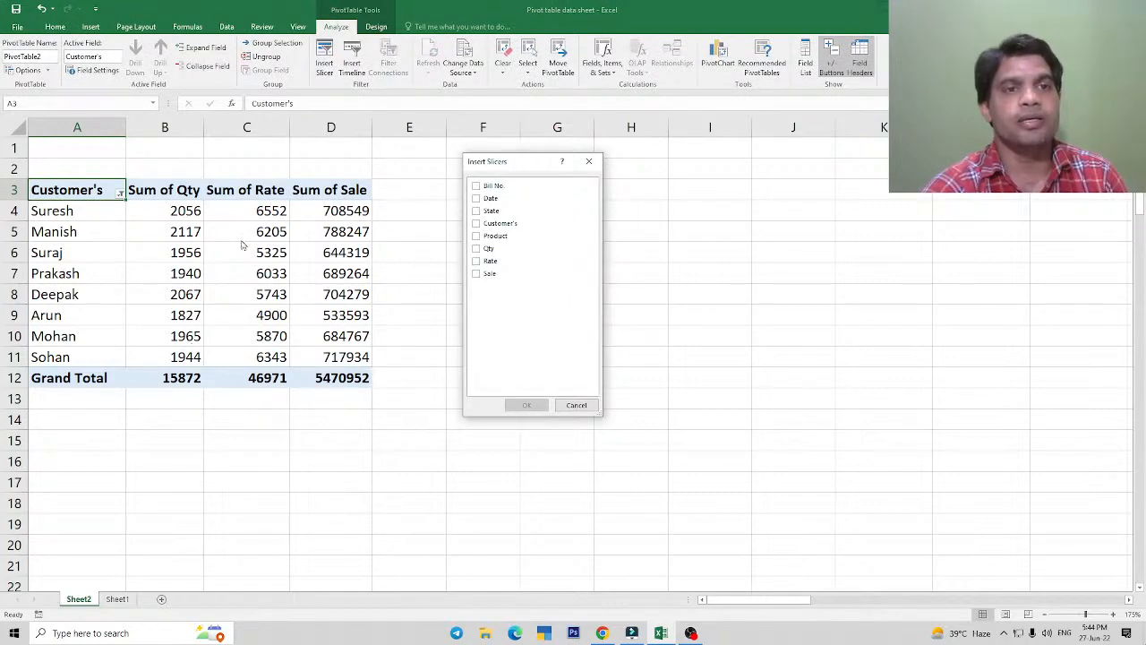
{"action": "left_click", "coordinate": [476, 223]}
{"action": "left_click", "coordinate": [475, 248]}
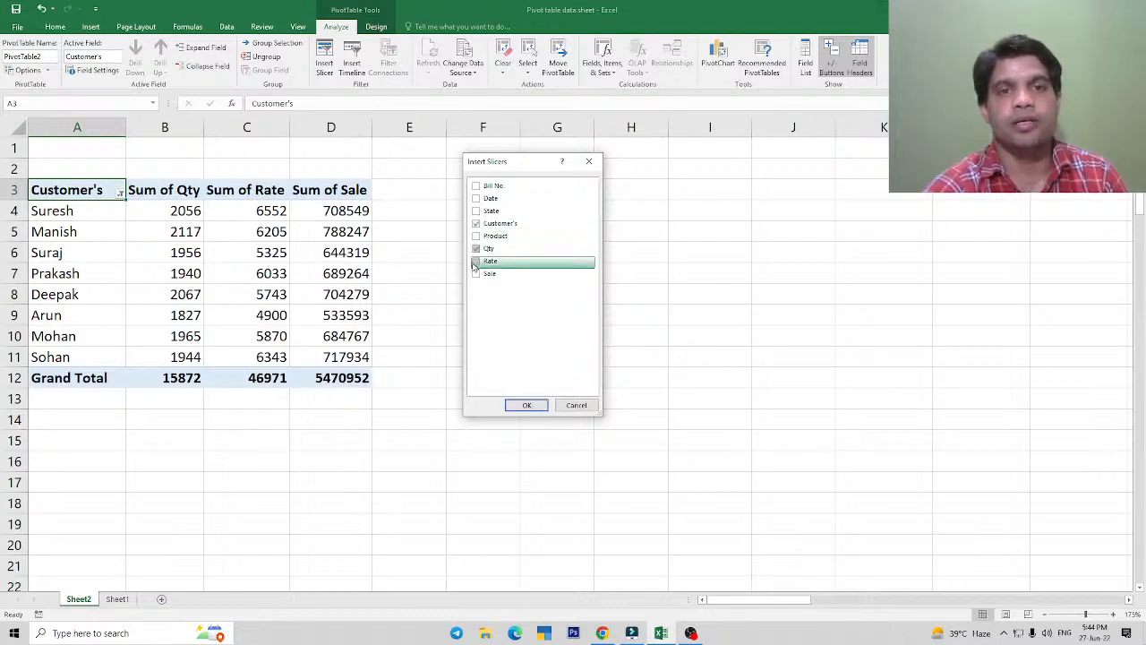
{"action": "left_click", "coordinate": [476, 261]}
{"action": "left_click", "coordinate": [475, 273]}
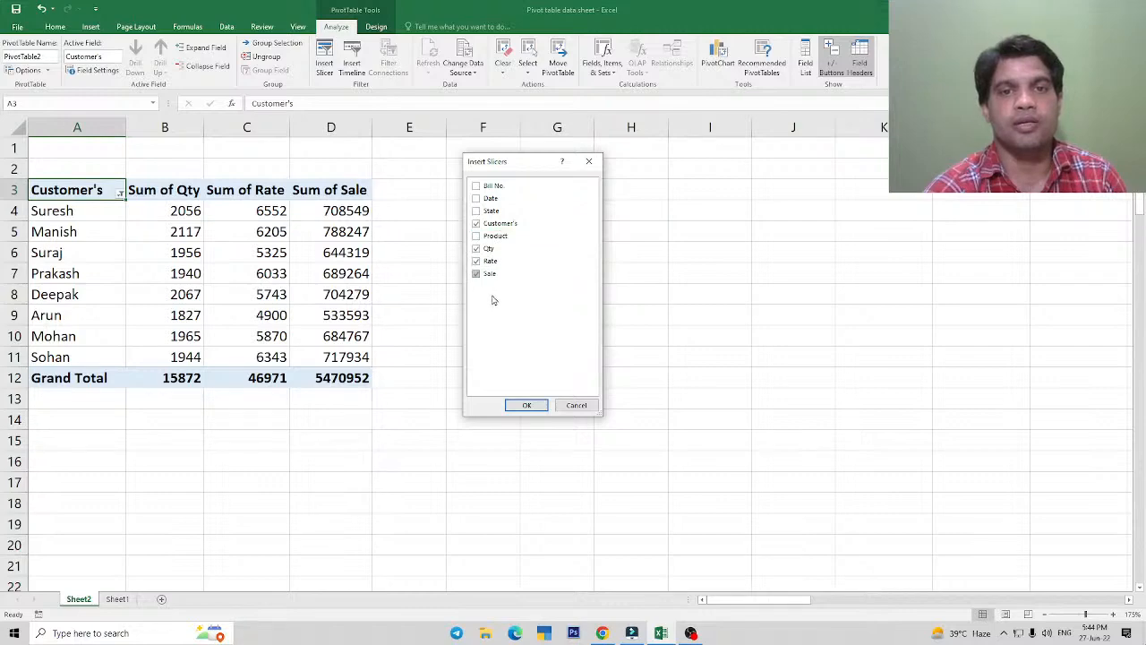
{"action": "left_click", "coordinate": [527, 405]}
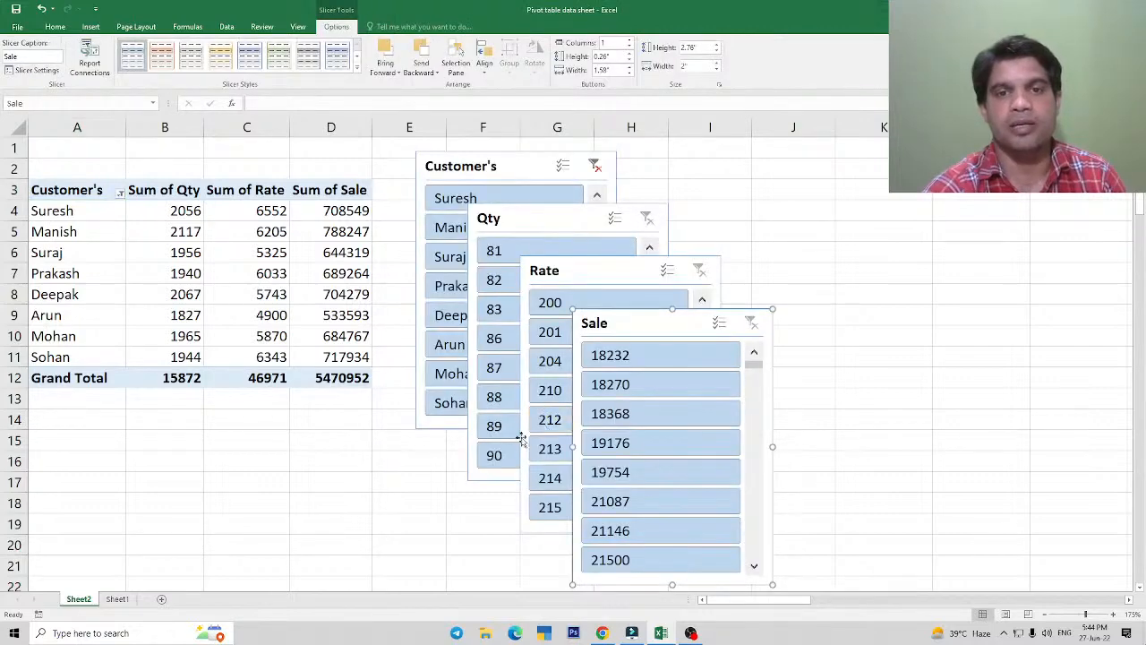
Spread the overlapping slicers into one row in the order Customer's, Qty, Rate and Sale.
{"action": "left_click_drag", "start_coordinate": [623, 324], "coordinate": [930, 185]}
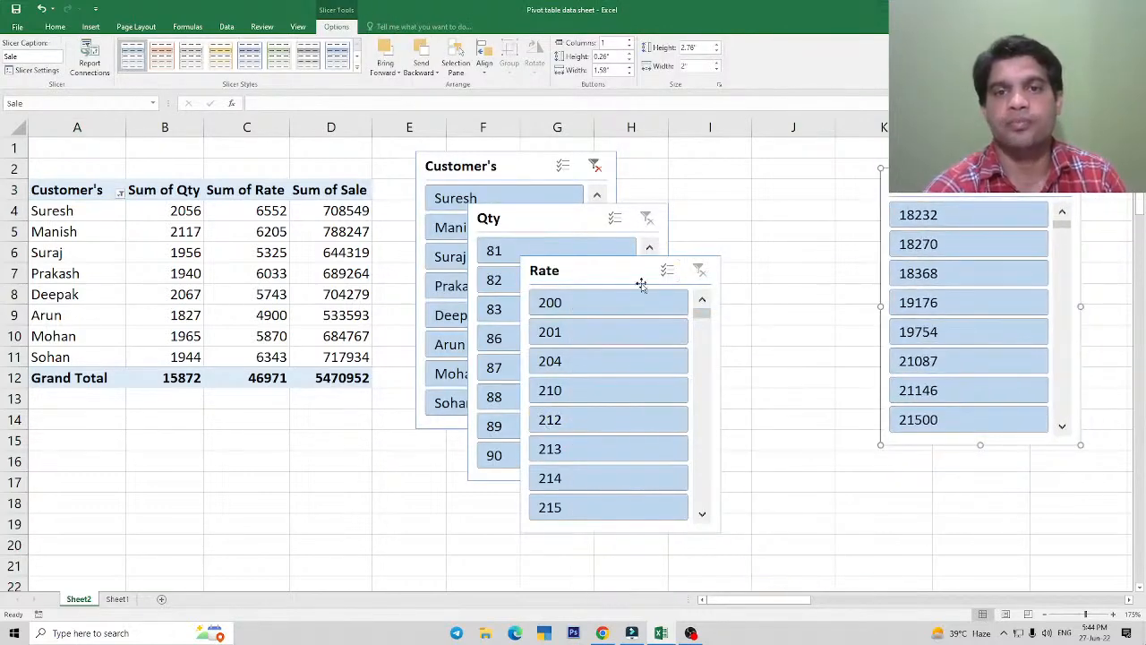
{"action": "left_click_drag", "start_coordinate": [624, 276], "coordinate": [777, 190]}
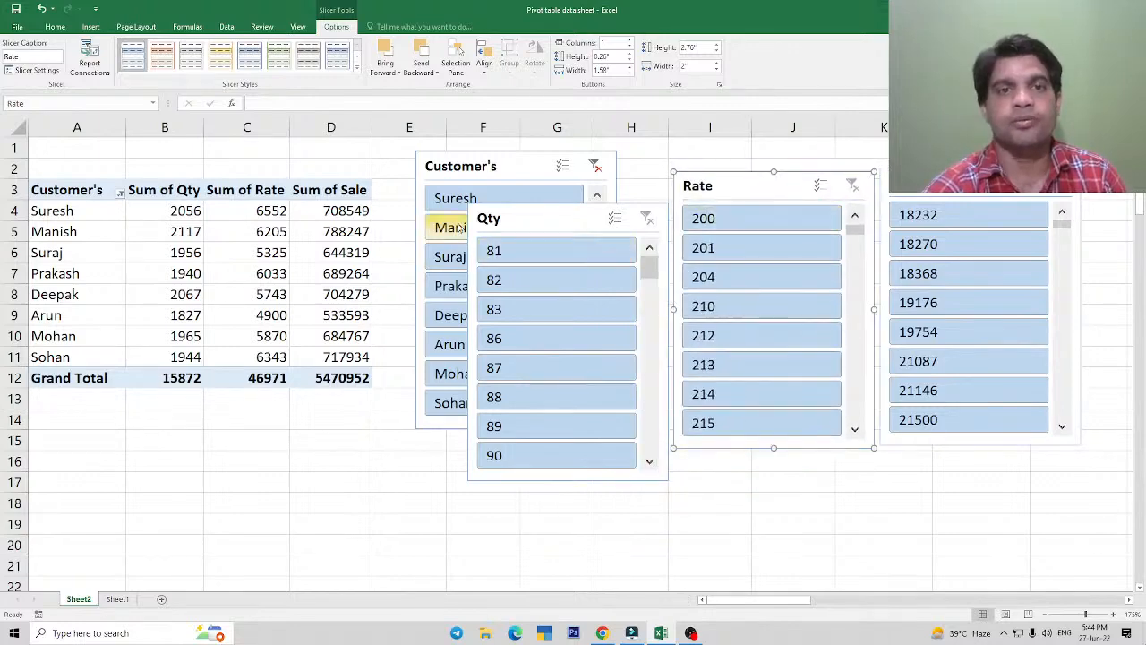
{"action": "left_click", "coordinate": [472, 176]}
{"action": "left_click_drag", "start_coordinate": [472, 176], "coordinate": [392, 191]}
{"action": "left_click", "coordinate": [960, 189]}
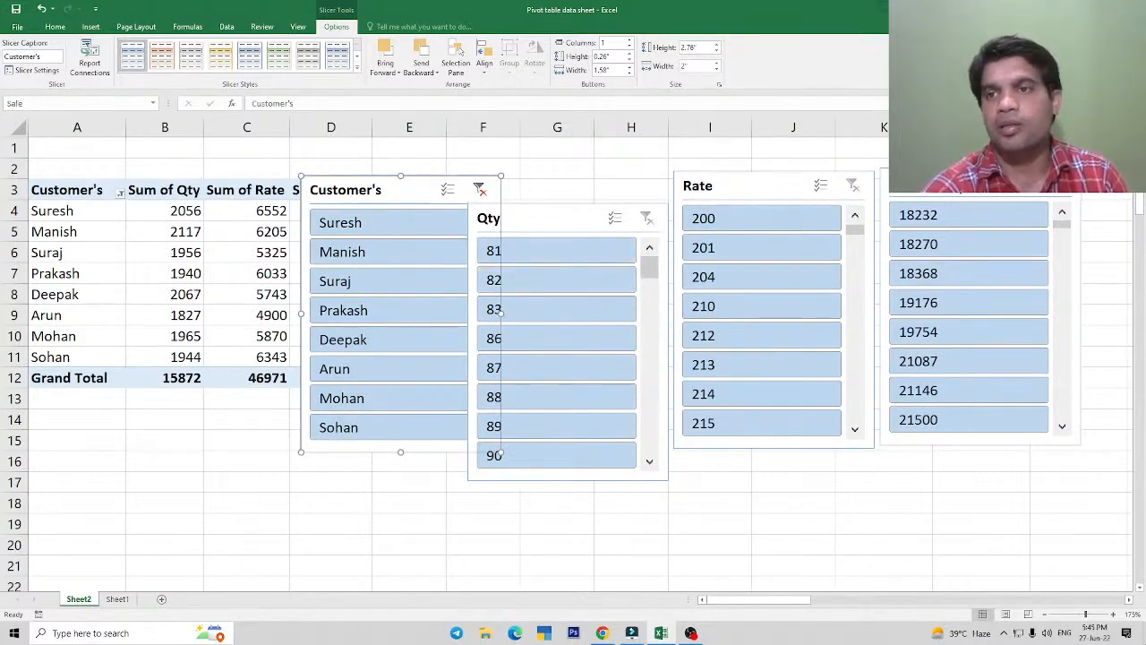
{"action": "left_click_drag", "start_coordinate": [960, 189], "coordinate": [1001, 206]}
{"action": "left_click_drag", "start_coordinate": [762, 186], "coordinate": [802, 201]}
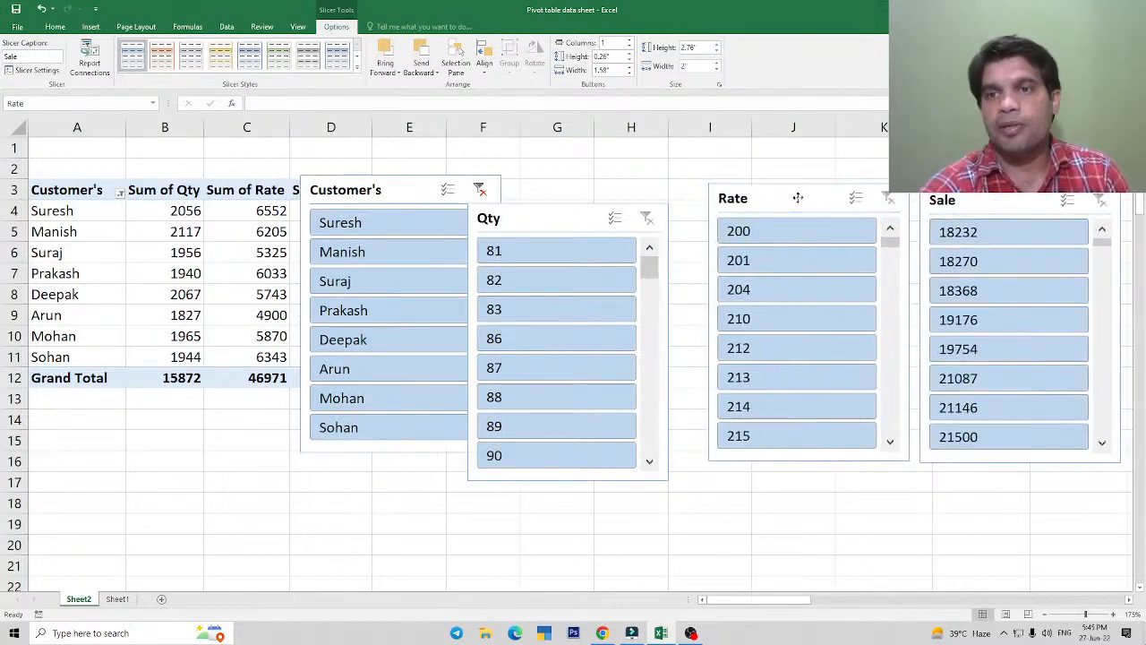
{"action": "left_click_drag", "start_coordinate": [553, 218], "coordinate": [588, 198]}
{"action": "mouse_move", "coordinate": [332, 189]}
{"action": "left_mouse_down"}
{"action": "mouse_move", "coordinate": [339, 211]}
{"action": "mouse_move", "coordinate": [263, 367]}
{"action": "mouse_move", "coordinate": [342, 286]}
{"action": "mouse_move", "coordinate": [330, 194]}
{"action": "left_mouse_up"}
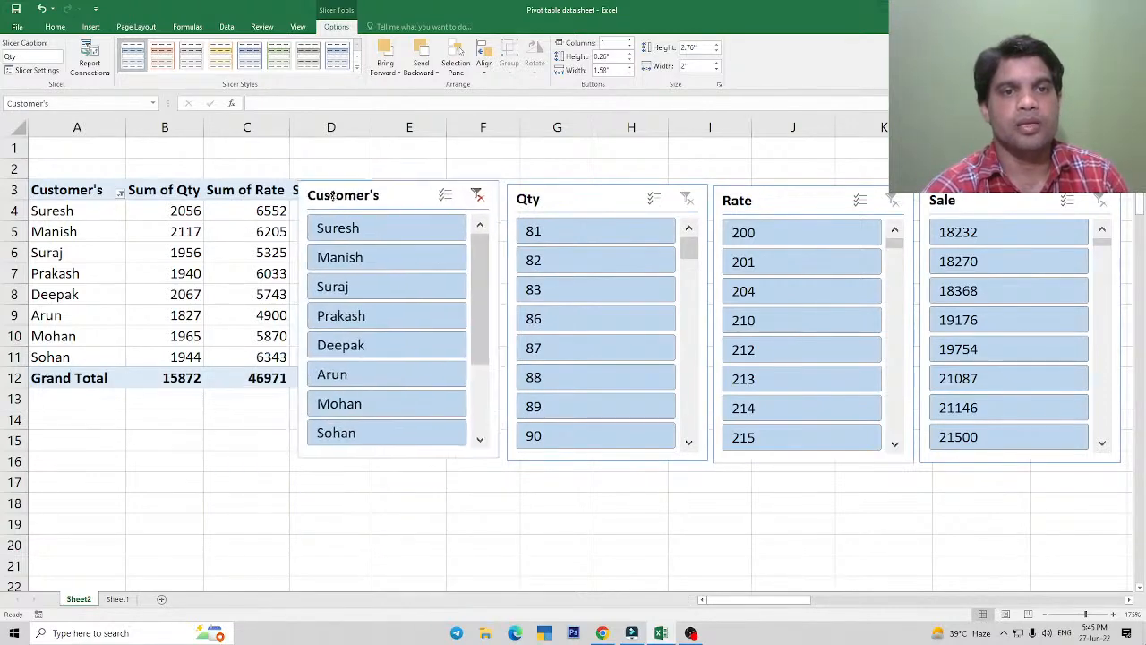
{"action": "left_click", "coordinate": [185, 252]}
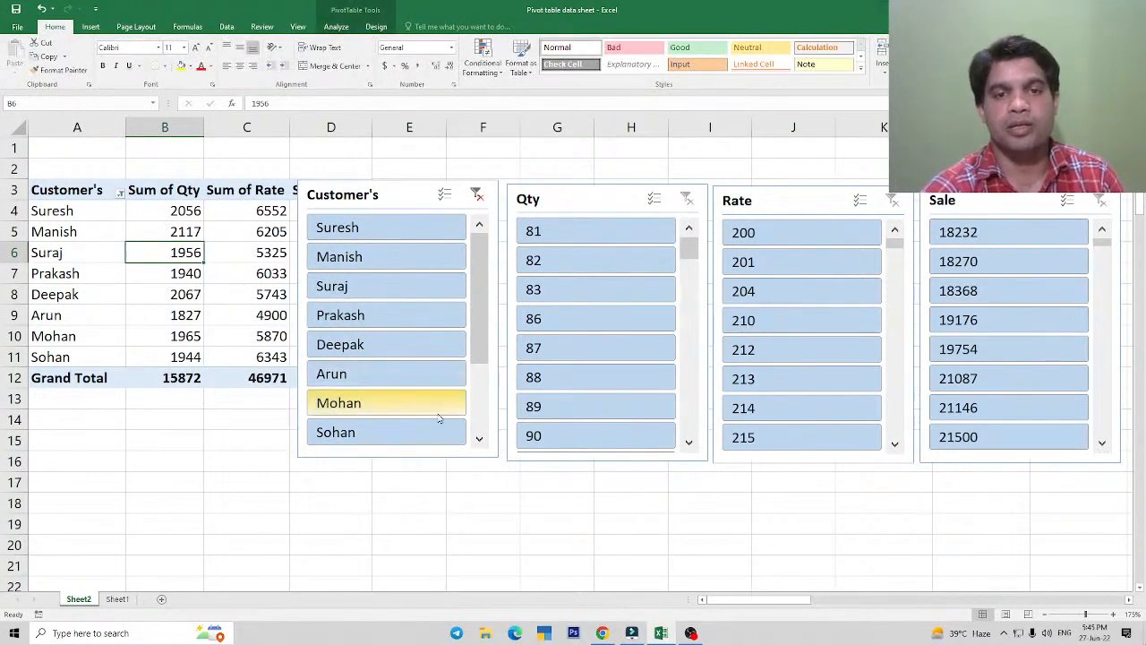
Shrink the four slicers, making Customer's about 1.94" high by 1.39" wide and the others about 2.1" high.
{"action": "left_click", "coordinate": [385, 194]}
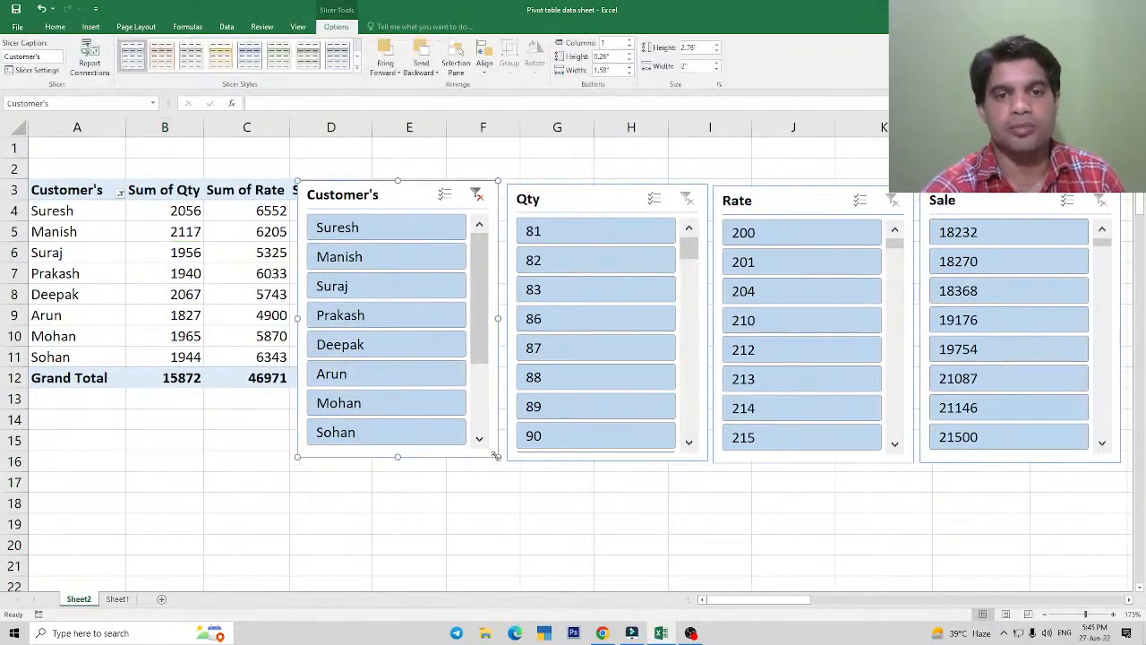
{"action": "left_click_drag", "start_coordinate": [498, 457], "coordinate": [436, 375]}
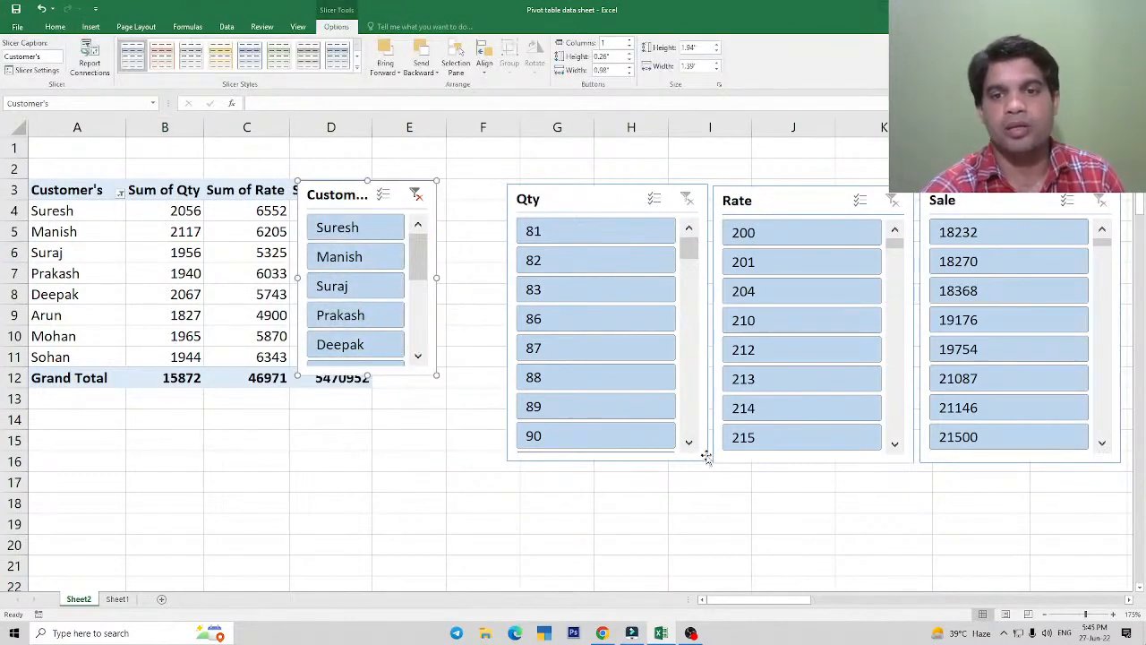
{"action": "left_click", "coordinate": [704, 457]}
{"action": "left_click_drag", "start_coordinate": [705, 458], "coordinate": [634, 394]}
{"action": "left_click", "coordinate": [911, 460]}
{"action": "left_click_drag", "start_coordinate": [913, 462], "coordinate": [839, 391]}
{"action": "left_click", "coordinate": [1094, 458]}
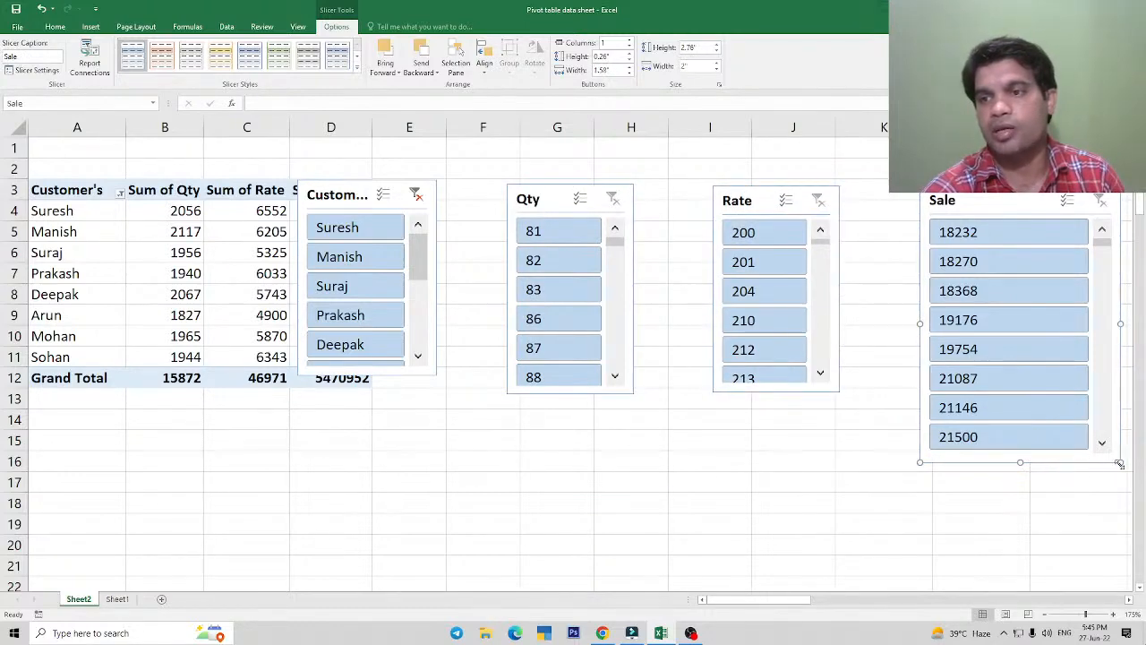
{"action": "left_click_drag", "start_coordinate": [1119, 463], "coordinate": [1053, 396]}
Line up the four slicers side by side clear of the pivot table, and enlarge Customer's to about 2.09" by 1.42".
{"action": "left_click_drag", "start_coordinate": [957, 208], "coordinate": [914, 203]}
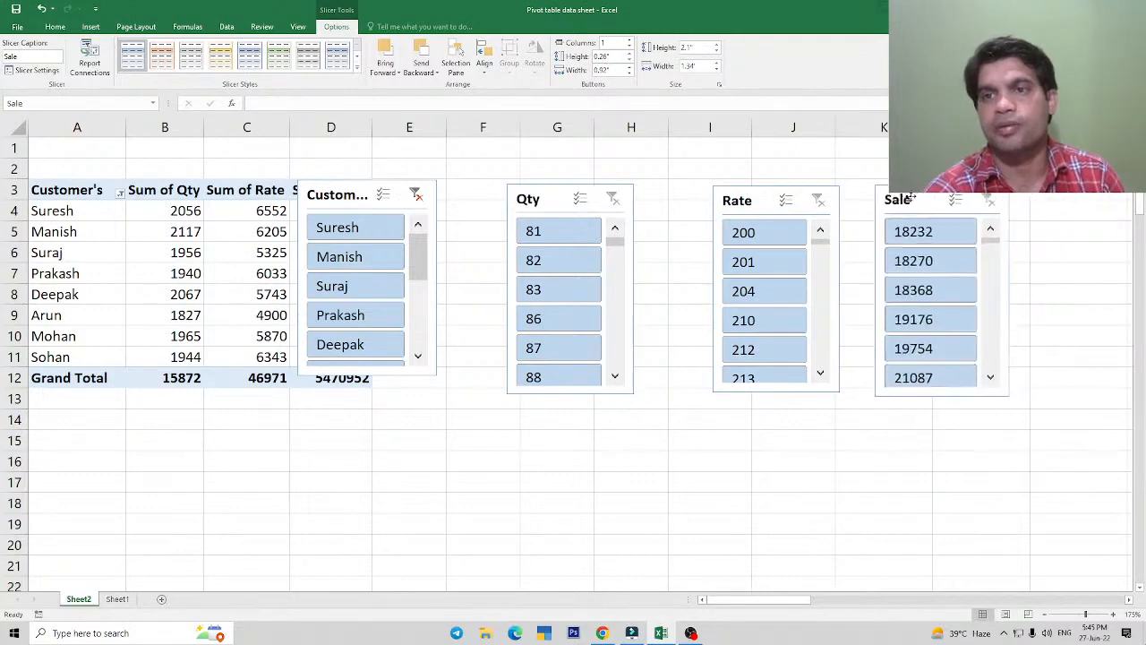
{"action": "left_click_drag", "start_coordinate": [757, 199], "coordinate": [769, 195]}
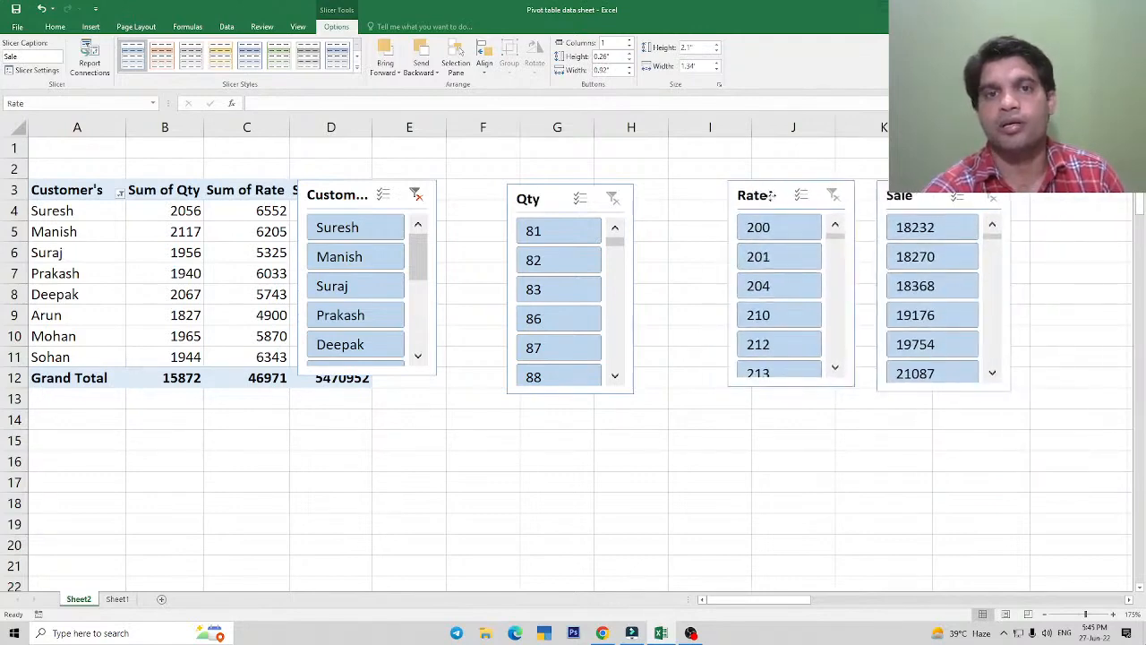
{"action": "left_click_drag", "start_coordinate": [522, 212], "coordinate": [599, 208]}
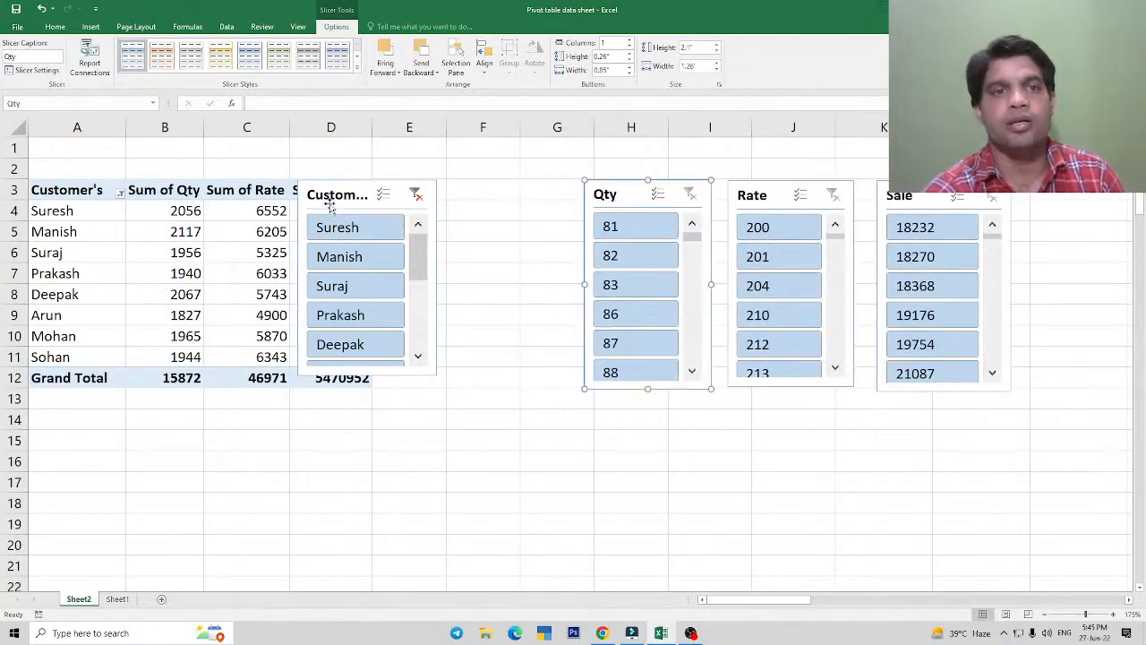
{"action": "left_click_drag", "start_coordinate": [333, 204], "coordinate": [467, 202]}
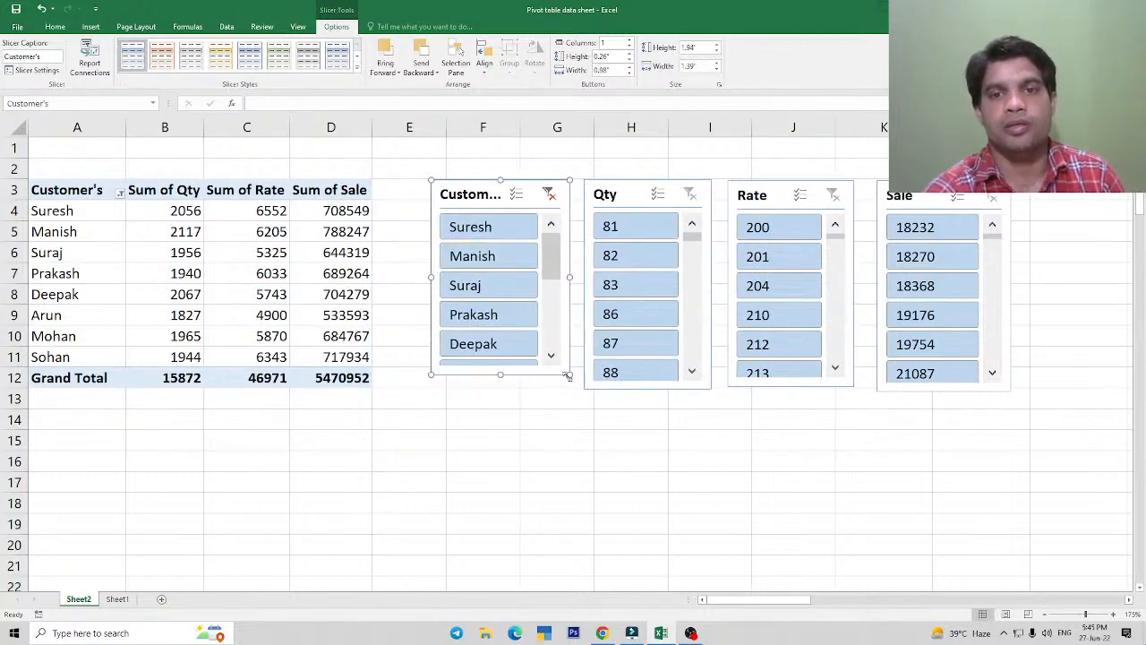
{"action": "left_click_drag", "start_coordinate": [569, 374], "coordinate": [573, 389]}
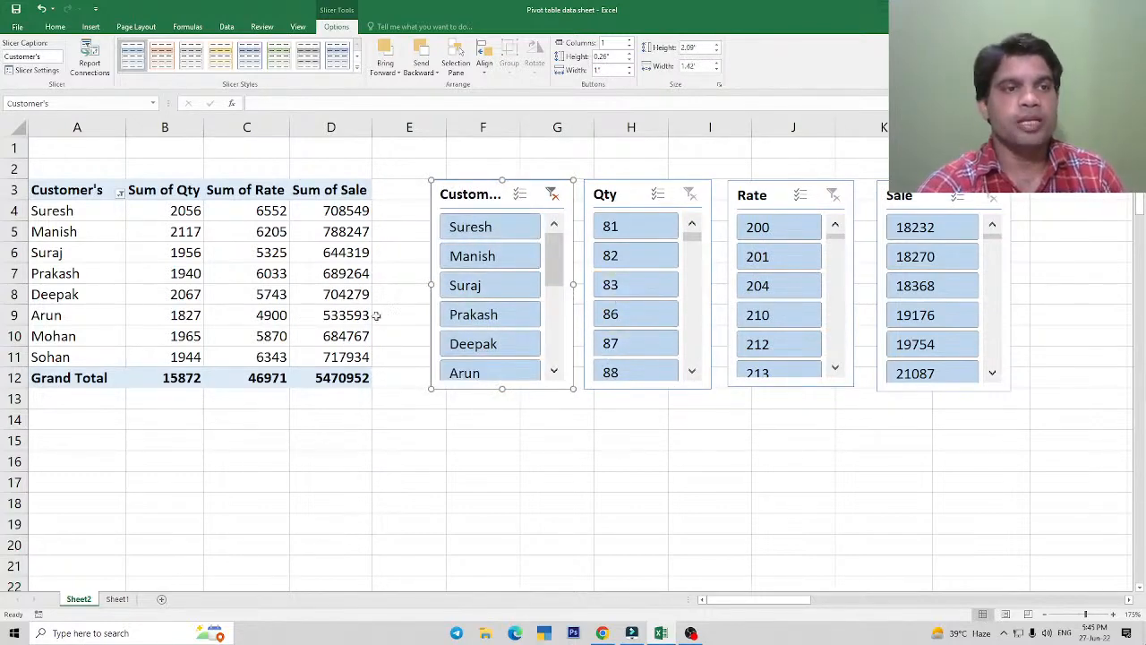
Filter the Customer's slicer to the second, fourth and sixth listed customers, and reduce the selection to the sixth only.
{"action": "left_click", "coordinate": [484, 257]}
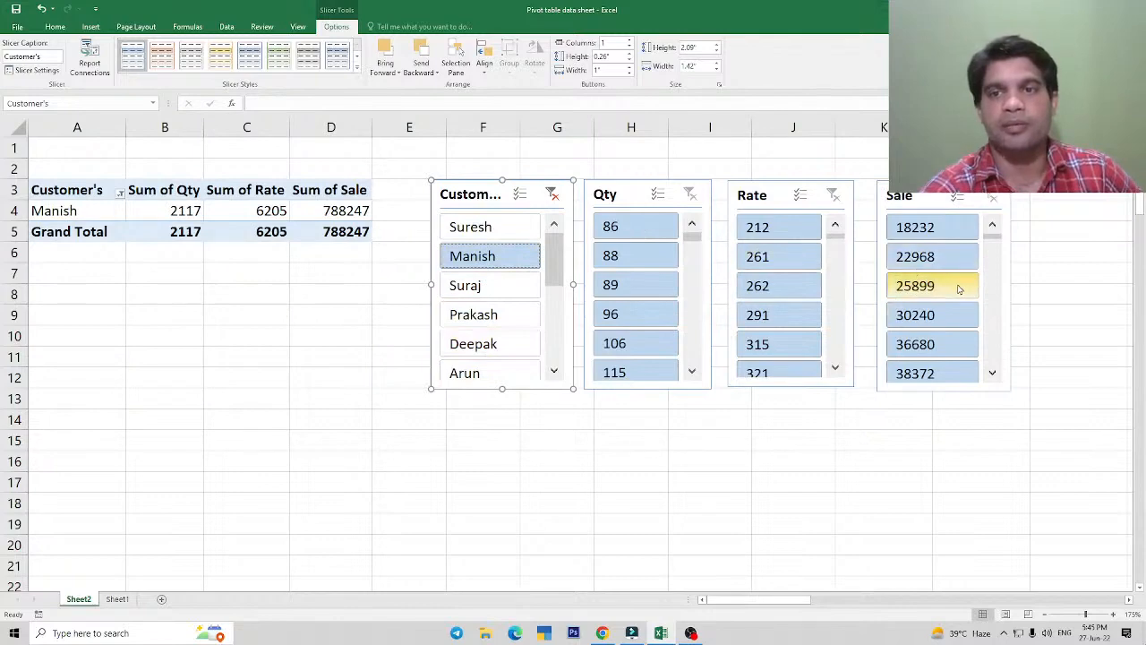
{"action": "left_click", "coordinate": [474, 316], "text": "ctrl"}
{"action": "left_click", "coordinate": [466, 374], "text": "ctrl"}
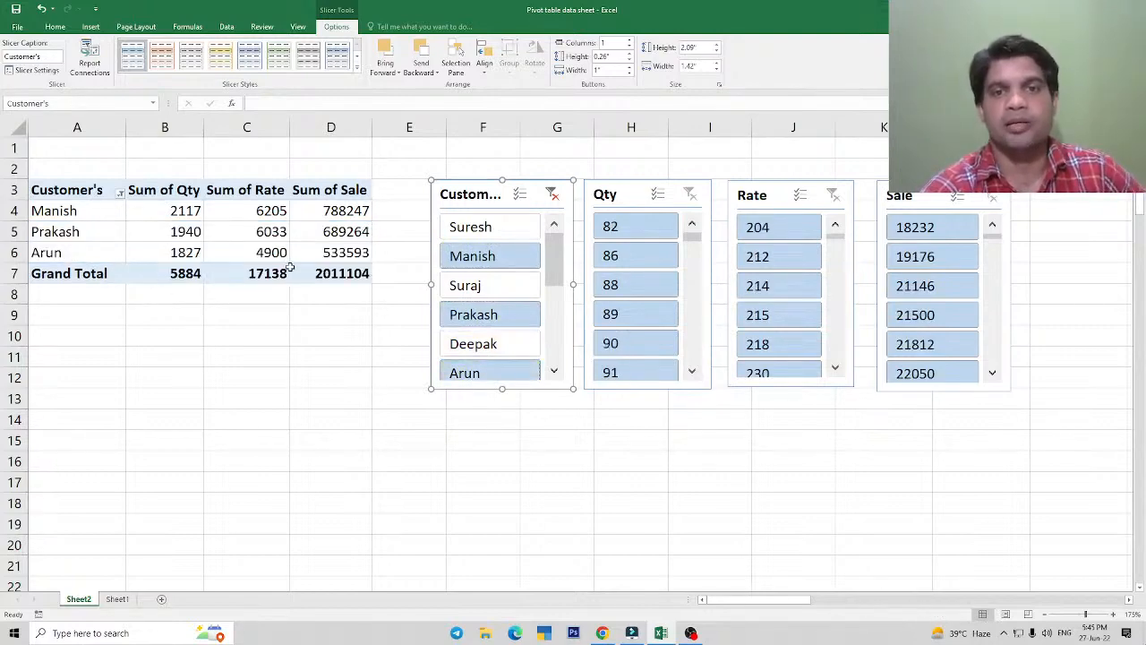
{"action": "left_click", "coordinate": [484, 374]}
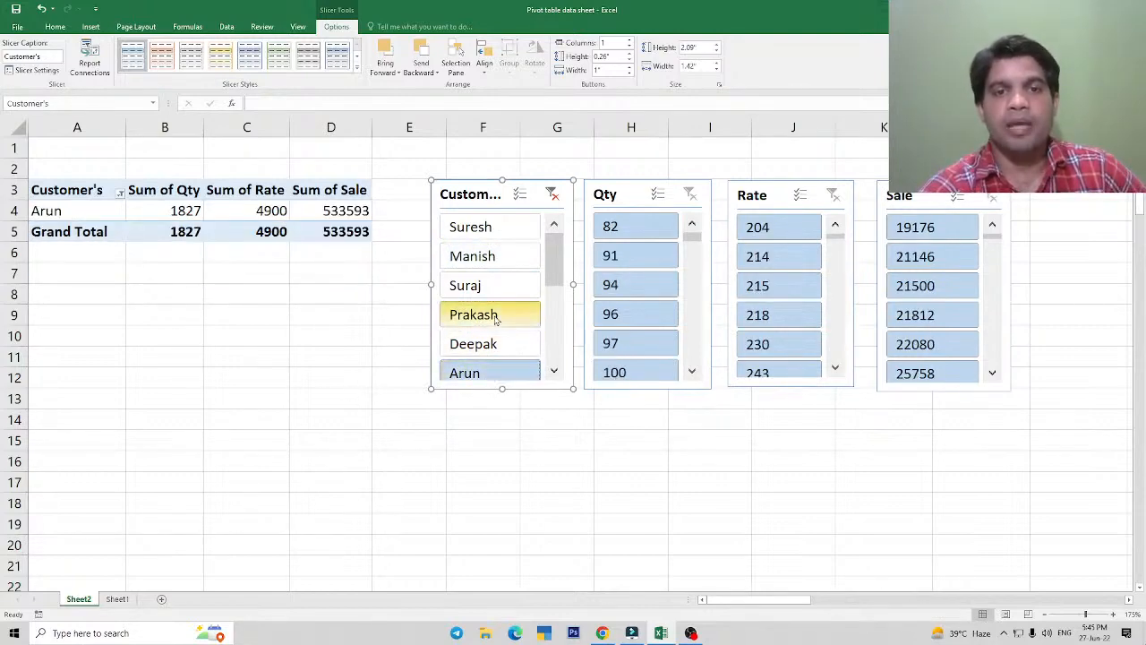
Filter the Customer's slicer to the fourth listed customer, and try the Sale values 27063, 27636 and 37146 in turn.
{"action": "left_click", "coordinate": [479, 315]}
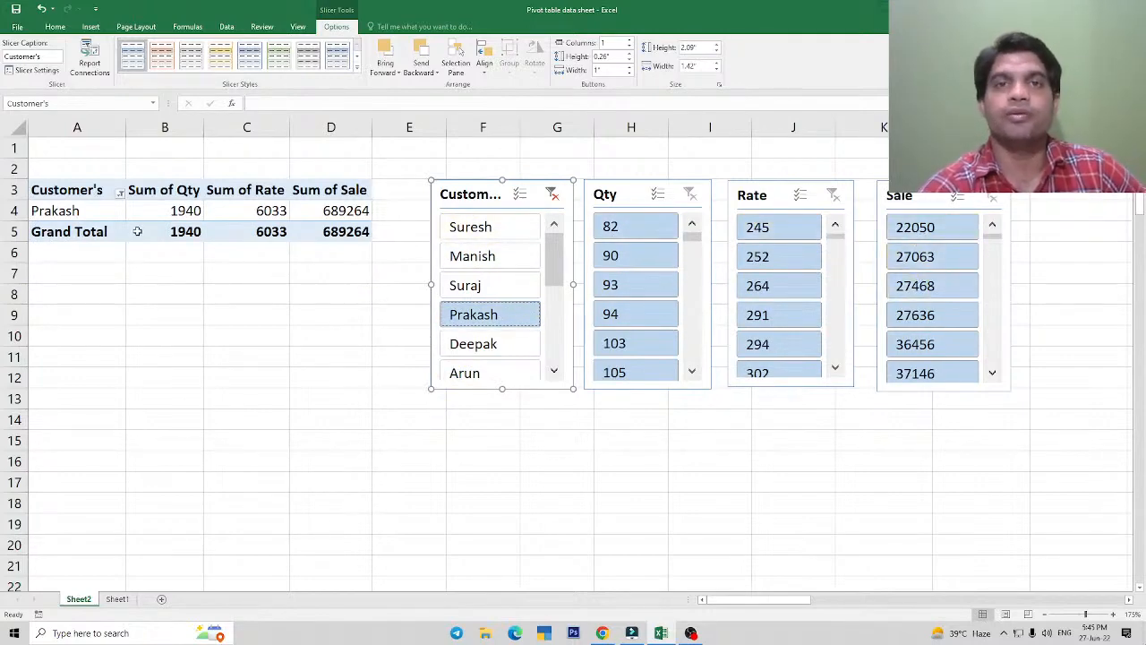
{"action": "mouse_move", "coordinate": [137, 231]}
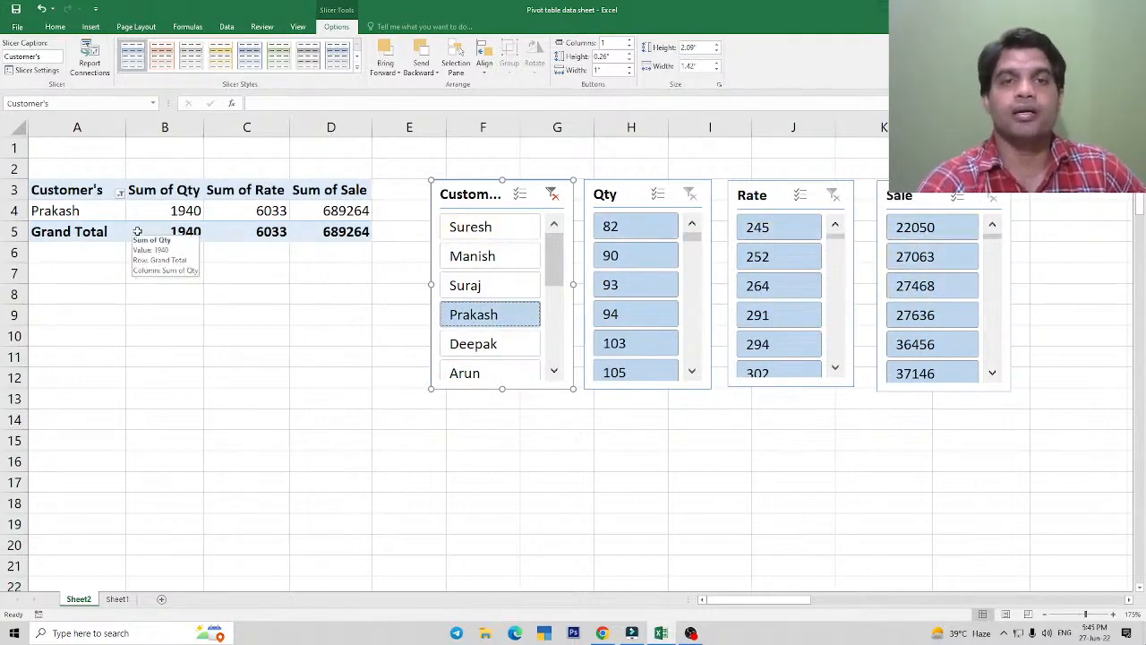
{"action": "left_click", "coordinate": [927, 260]}
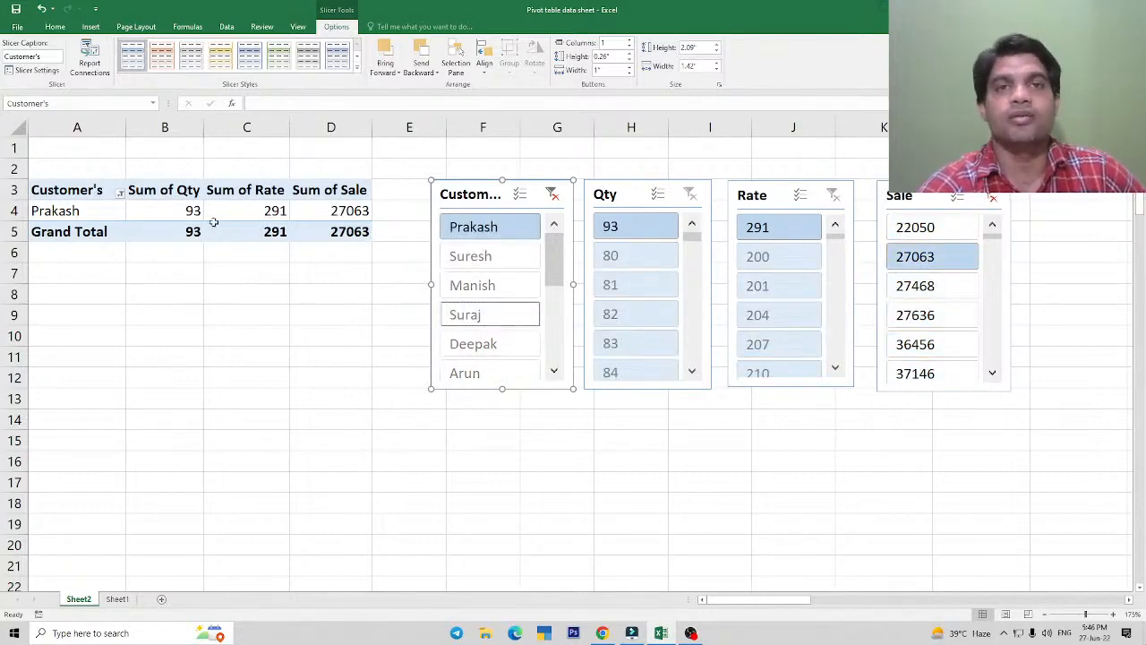
{"action": "mouse_move", "coordinate": [214, 221]}
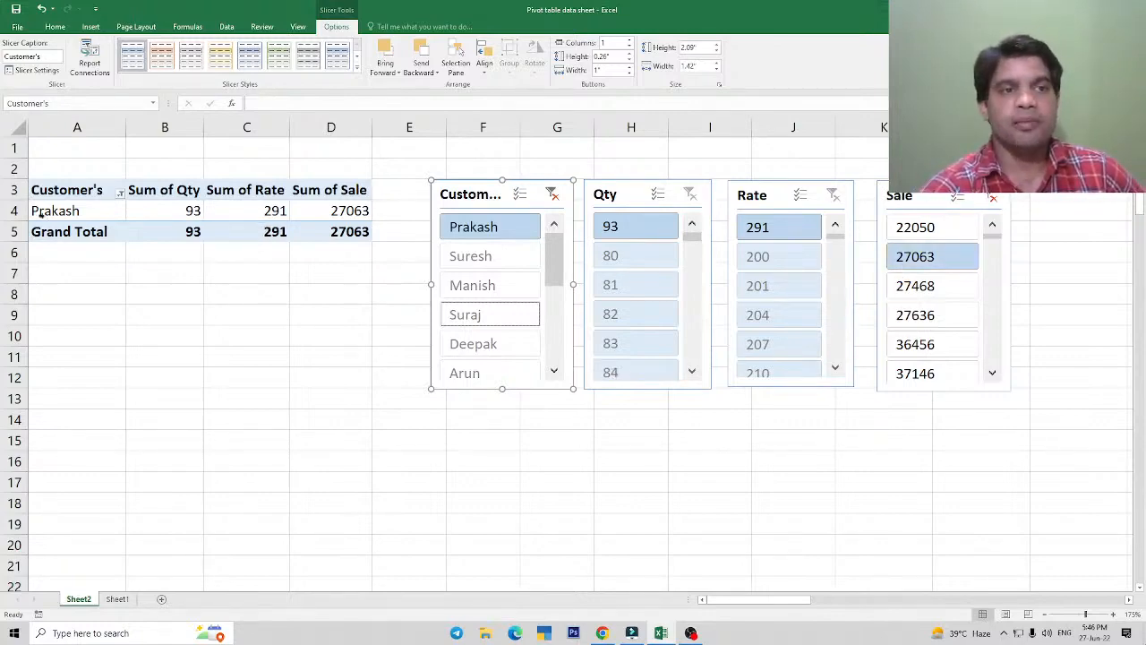
{"action": "left_click", "coordinate": [922, 317]}
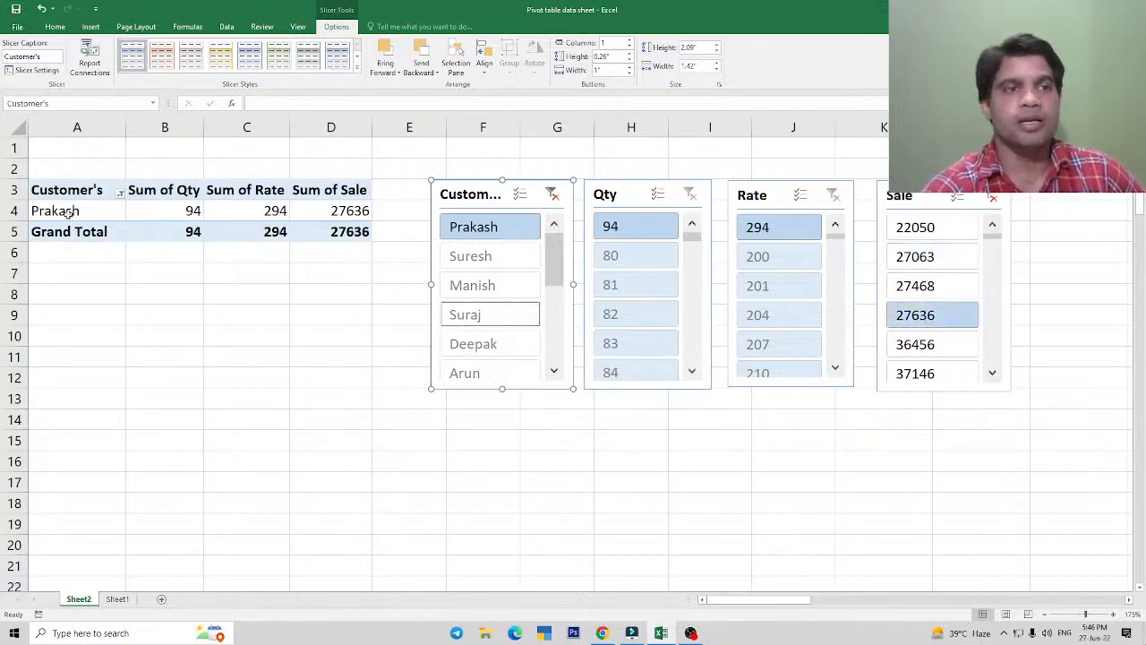
{"action": "left_click", "coordinate": [931, 373]}
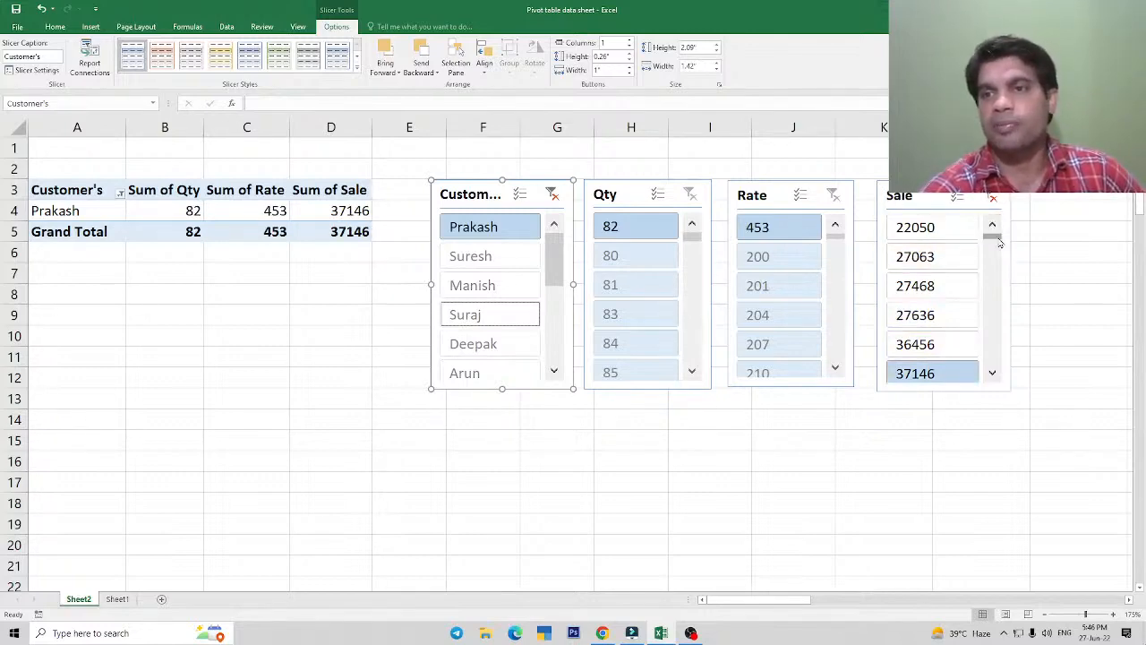
Filter the Sale slicer to 63360 and the Customer's slicer to the first listed customer, who has that sale.
{"action": "left_click_drag", "start_coordinate": [997, 238], "coordinate": [1002, 367]}
{"action": "left_click", "coordinate": [925, 287]}
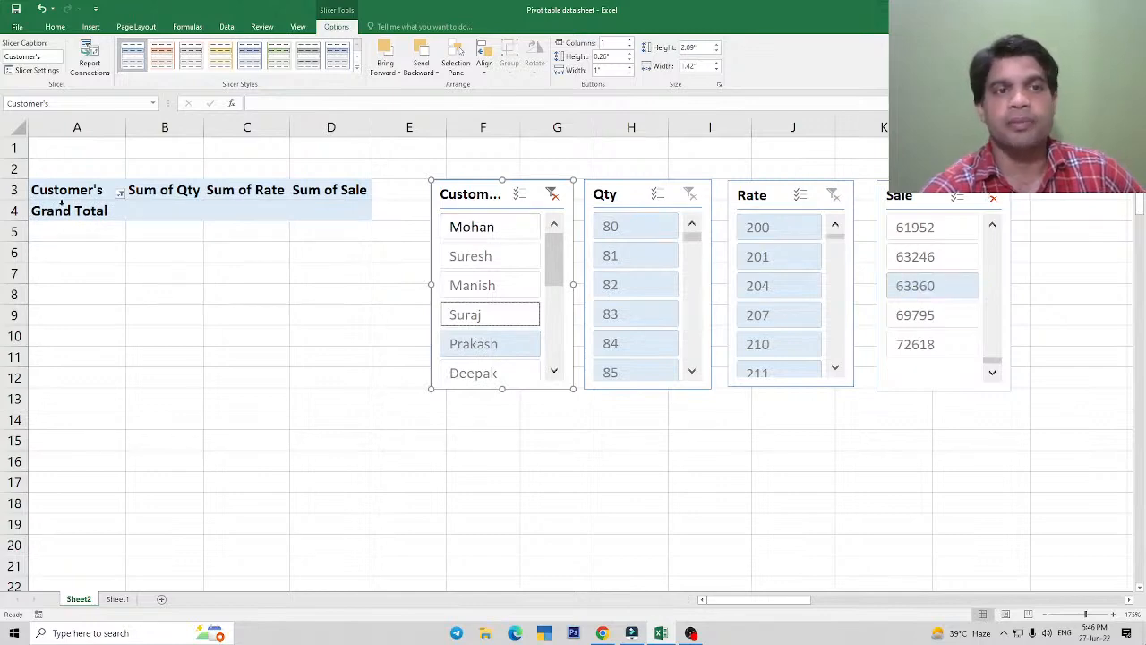
{"action": "left_click", "coordinate": [475, 230]}
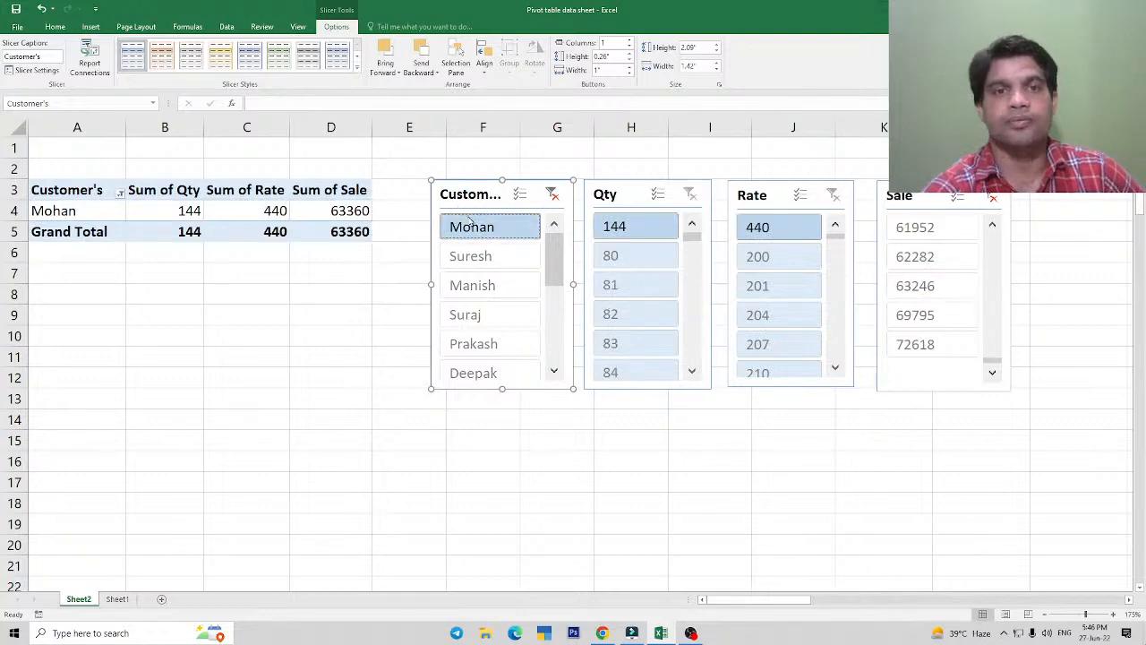
Release the Customer's filter, try the third to fifth listed customers together under the same Sale filter, and clear the selection.
{"action": "left_click_drag", "start_coordinate": [554, 262], "coordinate": [560, 210]}
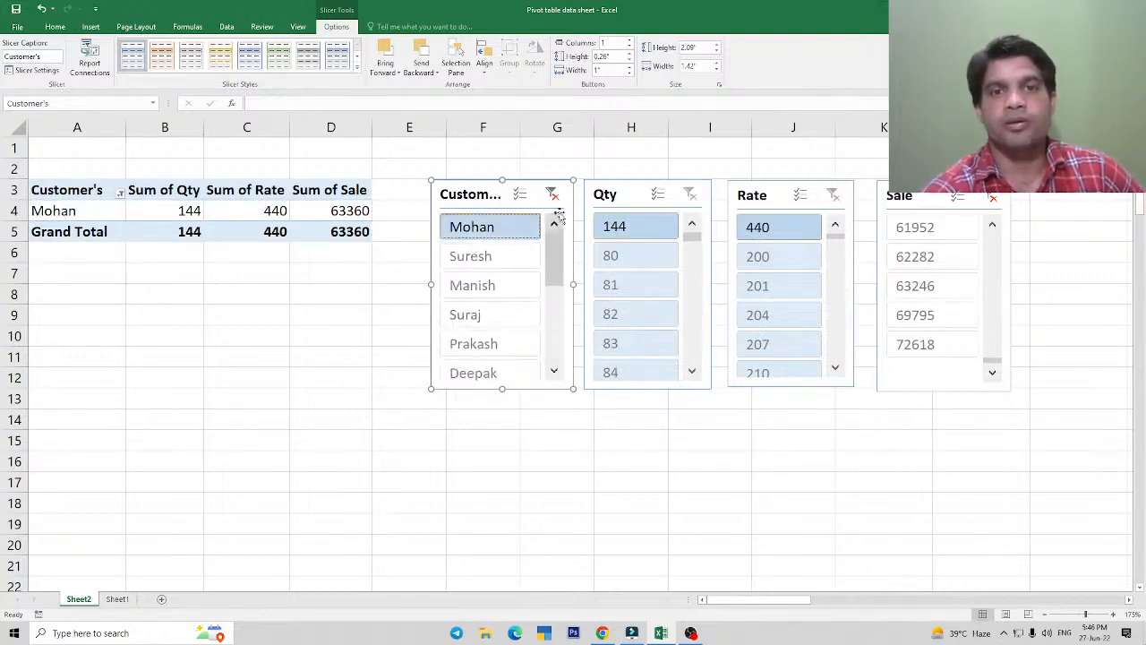
{"action": "left_click", "coordinate": [553, 196]}
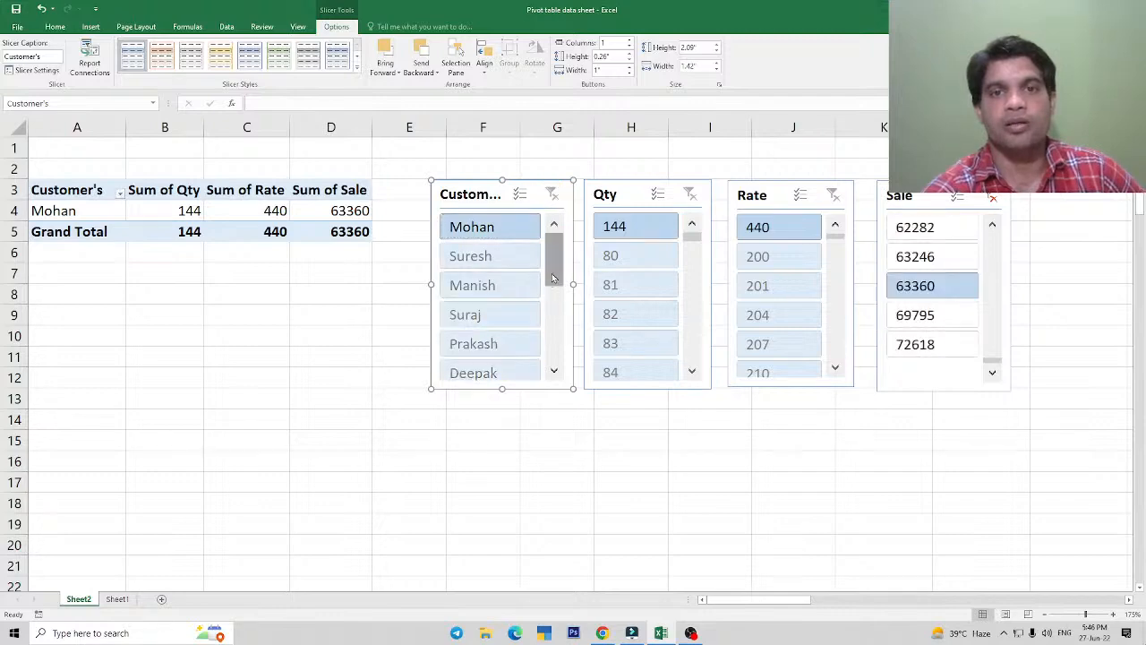
{"action": "mouse_move", "coordinate": [555, 260]}
{"action": "left_mouse_down"}
{"action": "mouse_move", "coordinate": [554, 291]}
{"action": "mouse_move", "coordinate": [555, 257]}
{"action": "left_mouse_up"}
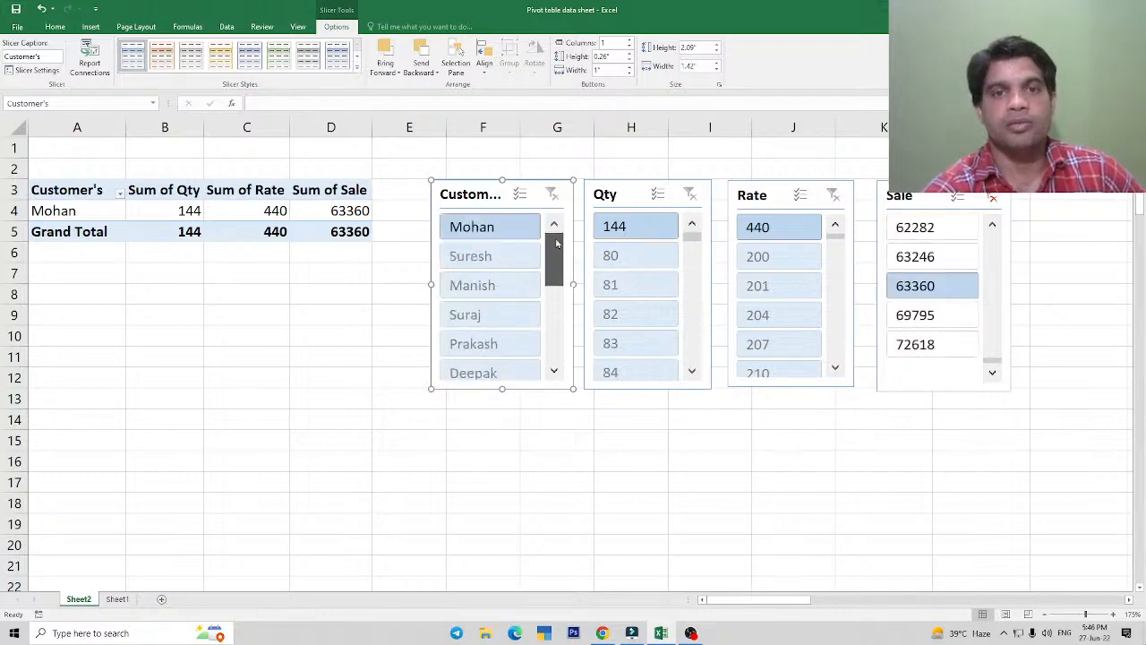
{"action": "left_click", "coordinate": [488, 257]}
{"action": "left_click", "coordinate": [482, 286]}
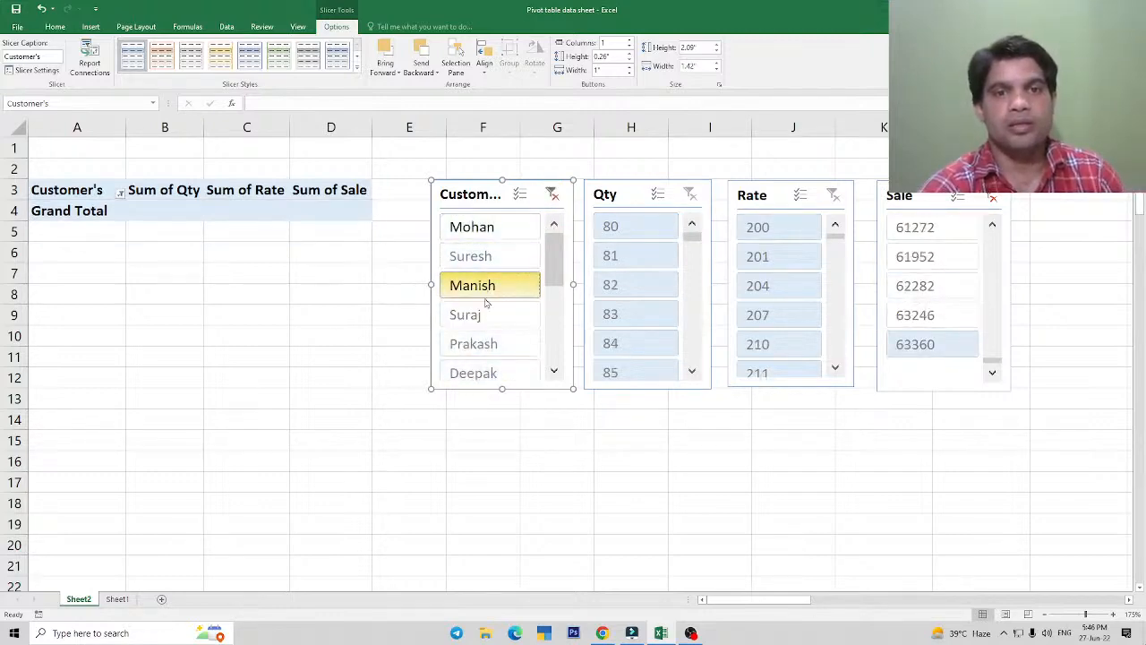
{"action": "left_click", "coordinate": [483, 318], "text": "ctrl"}
{"action": "left_click", "coordinate": [489, 350], "text": "ctrl"}
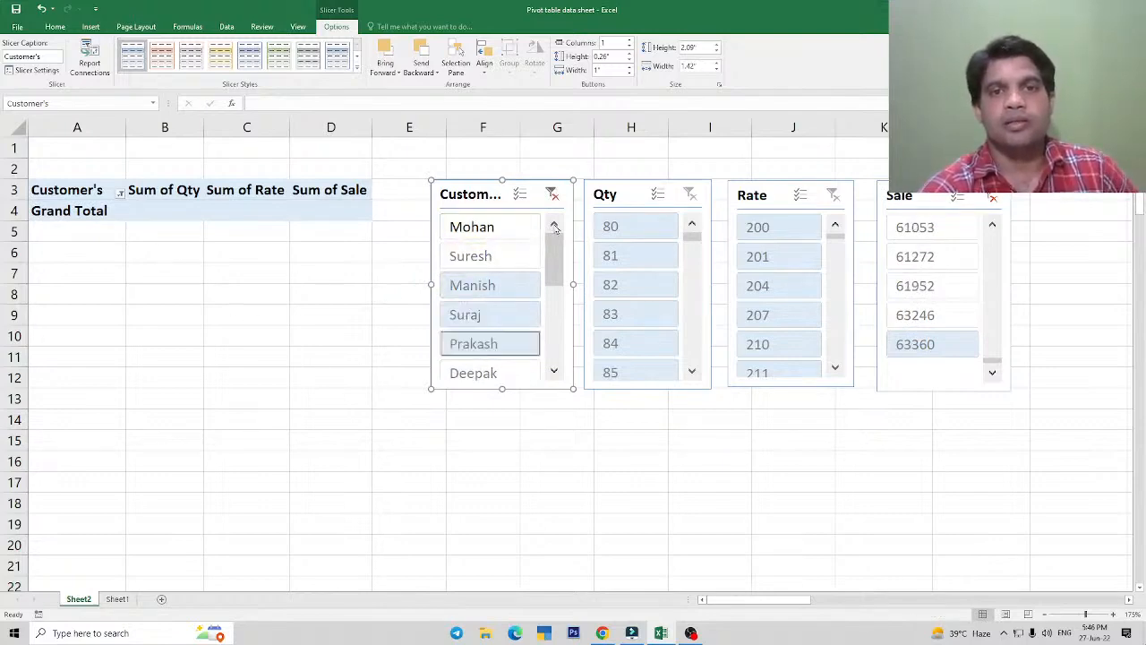
{"action": "left_click", "coordinate": [554, 199]}
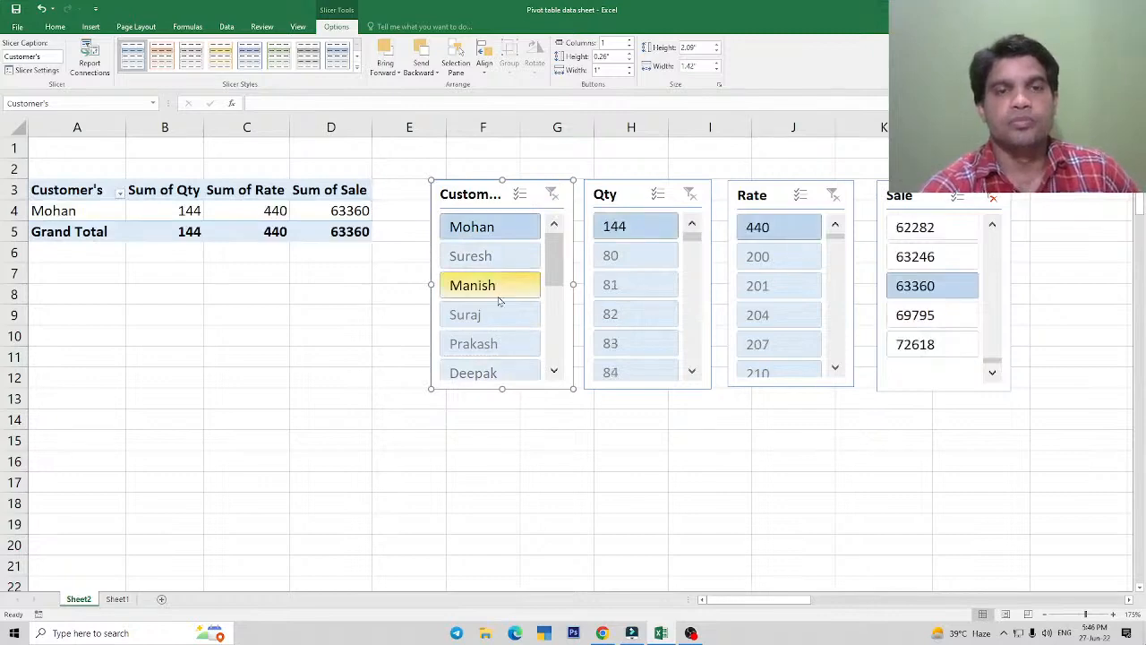
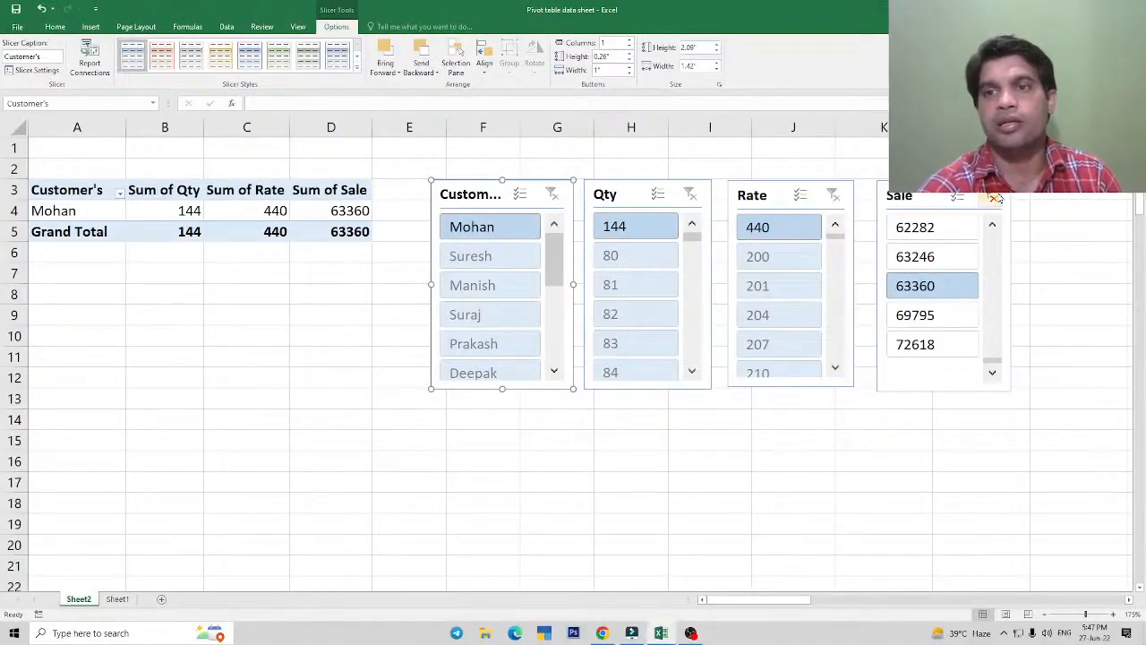
Switch the Sale filter to 63246 and try the third and fifth listed customers one after the other in the Customer's slicer.
{"action": "left_click", "coordinate": [995, 197]}
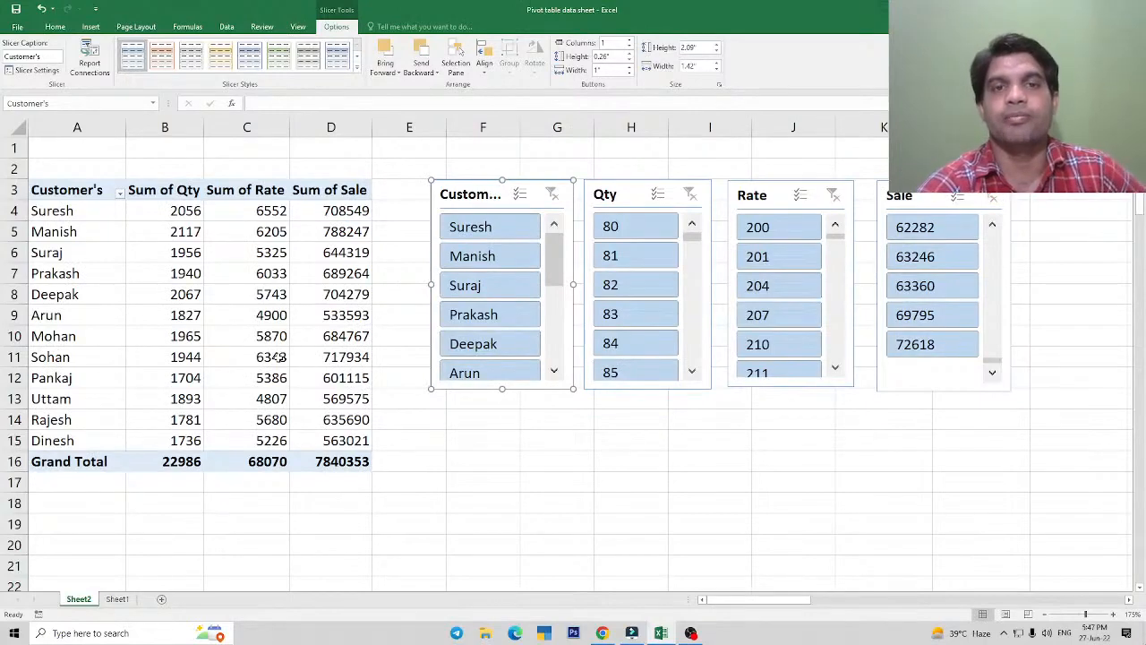
{"action": "left_click", "coordinate": [936, 257]}
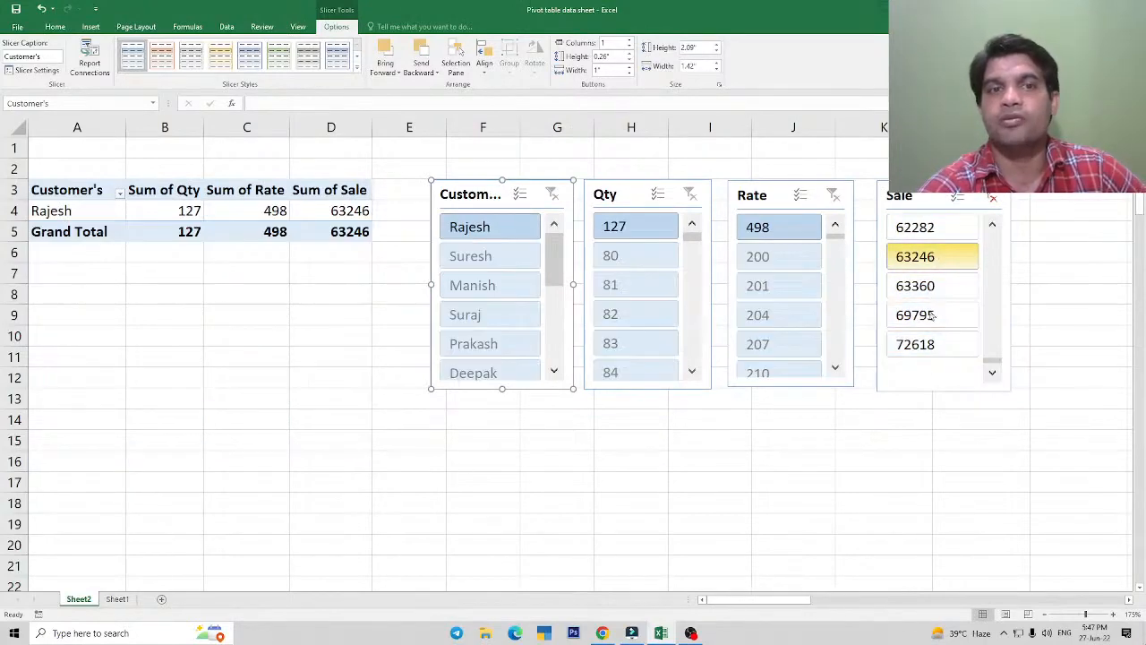
{"action": "left_click", "coordinate": [472, 285]}
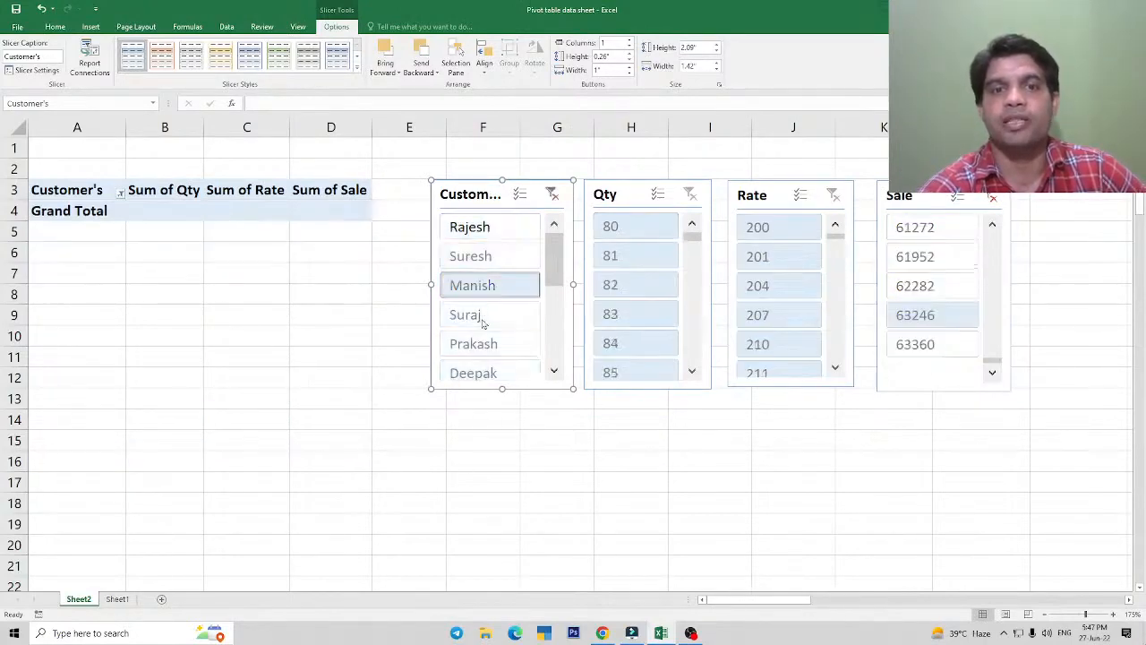
{"action": "left_click", "coordinate": [484, 344]}
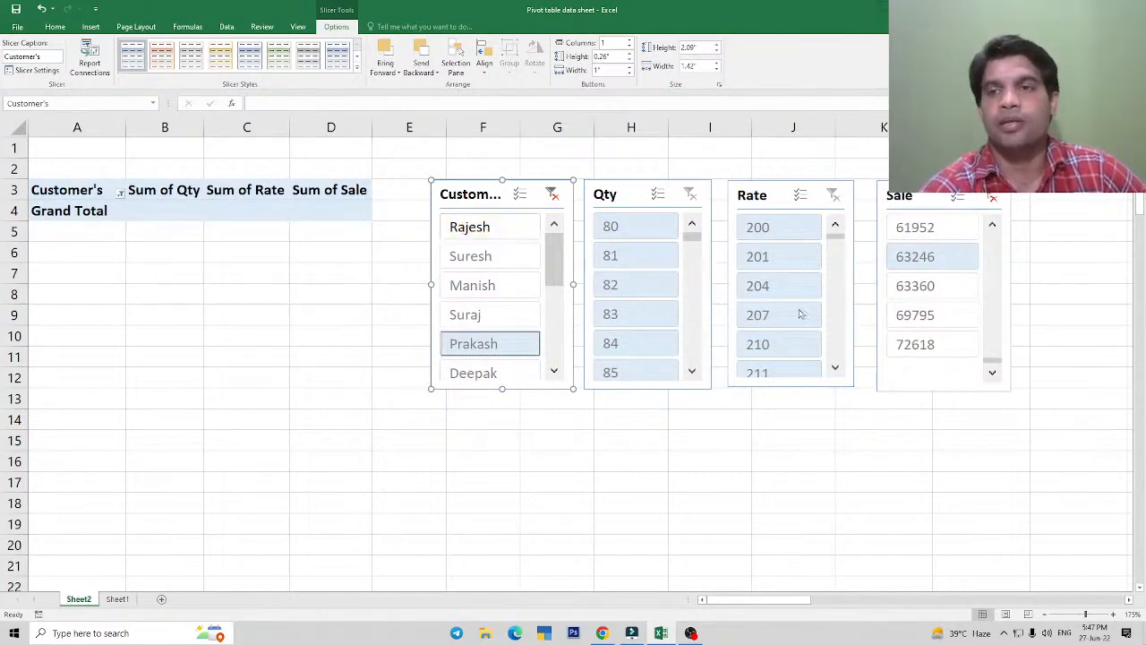
Clear the Sale filter and filter the Customer's slicer to the first, third and fifth listed customers.
{"action": "left_click", "coordinate": [993, 198]}
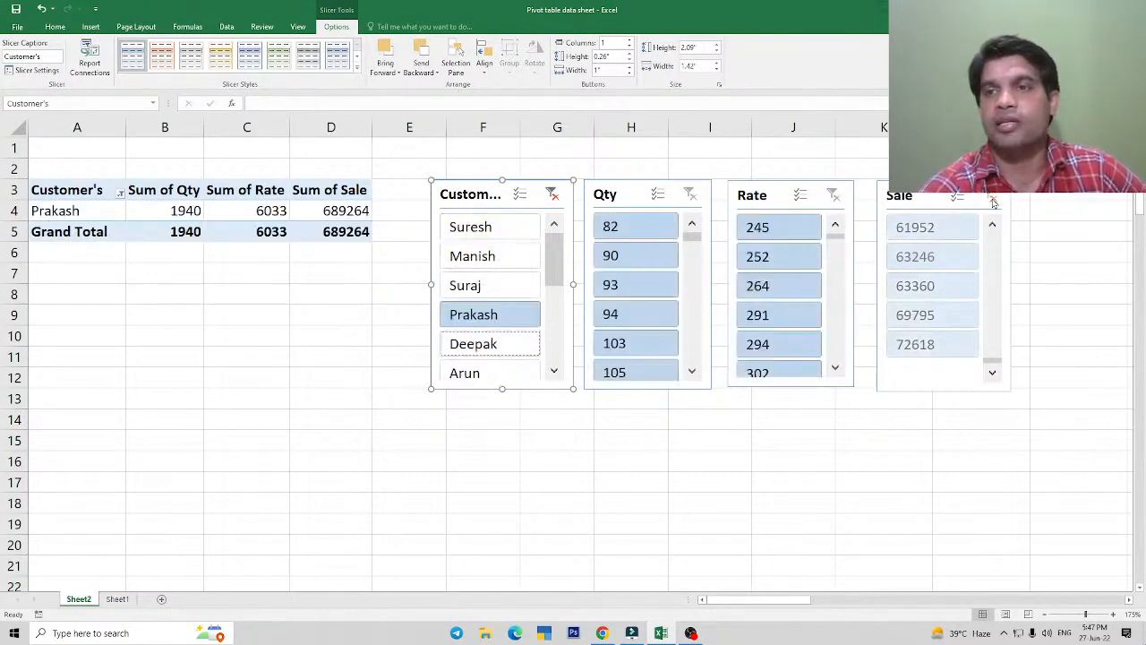
{"action": "left_click", "coordinate": [479, 230]}
{"action": "left_click", "coordinate": [483, 286], "text": "ctrl"}
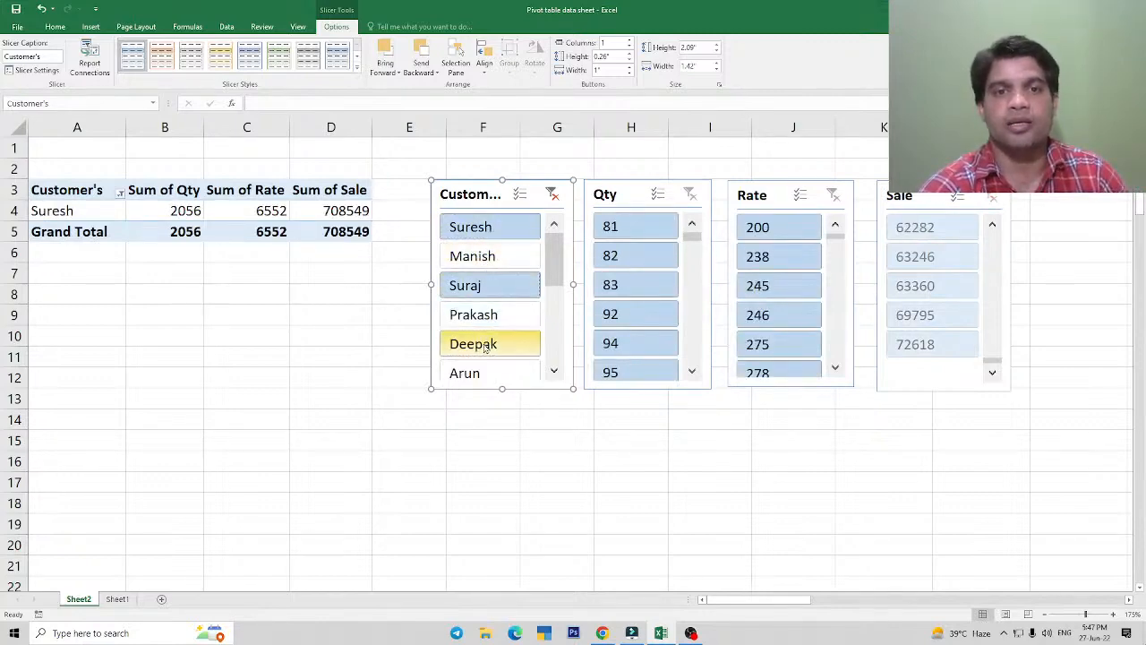
{"action": "left_click", "coordinate": [484, 345], "text": "ctrl"}
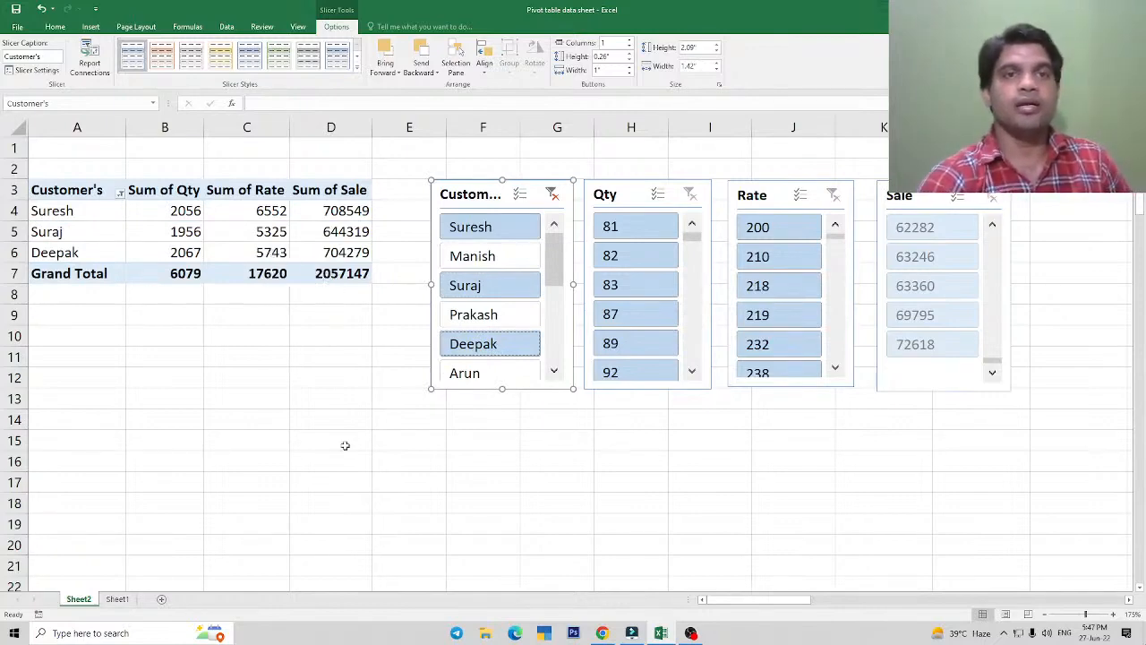
Delete the Customer's, Qty, Rate and Sale slicers from Sheet2.
{"action": "left_click", "coordinate": [302, 235]}
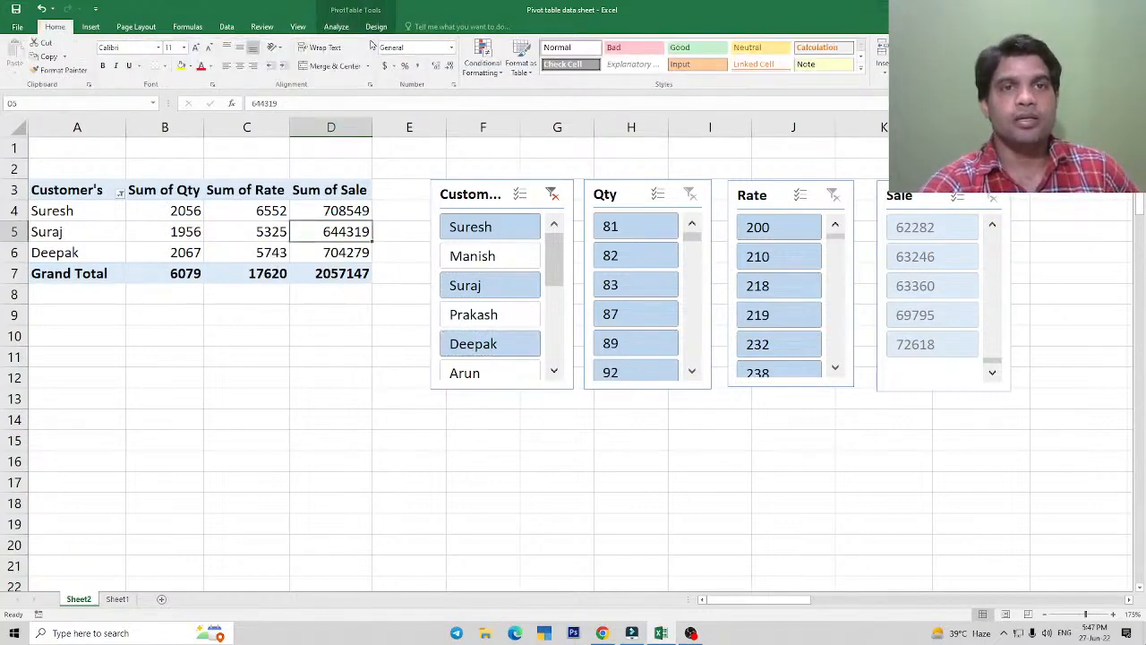
{"action": "left_click", "coordinate": [337, 26]}
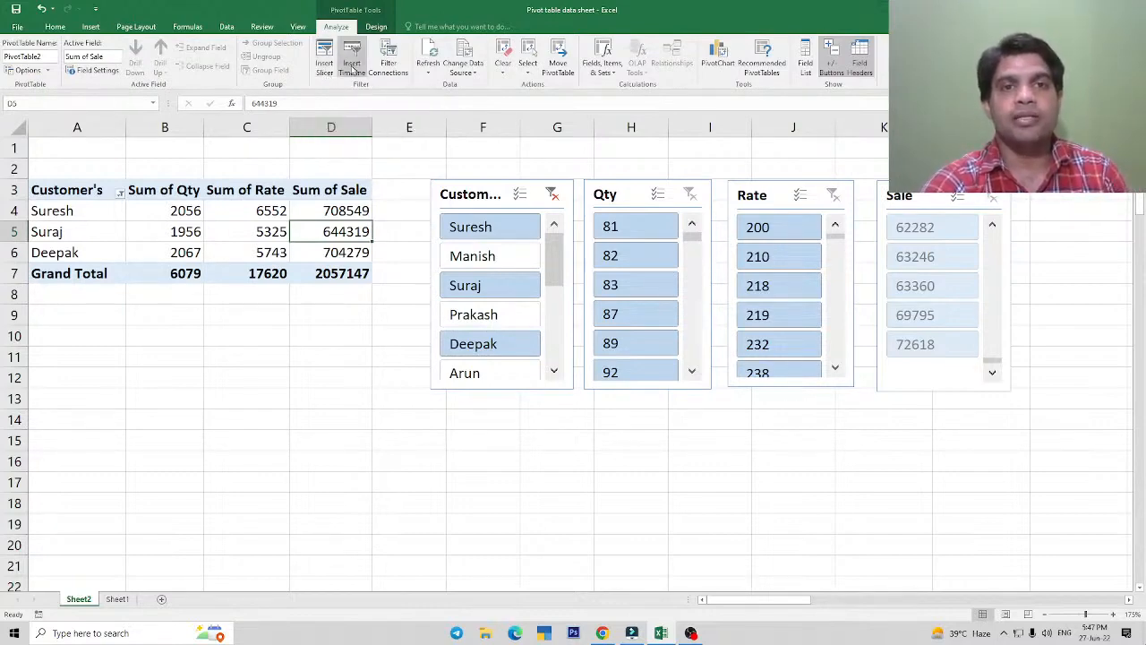
{"action": "left_click_drag", "start_coordinate": [483, 195], "coordinate": [465, 203]}
{"action": "key", "text": "Delete"}
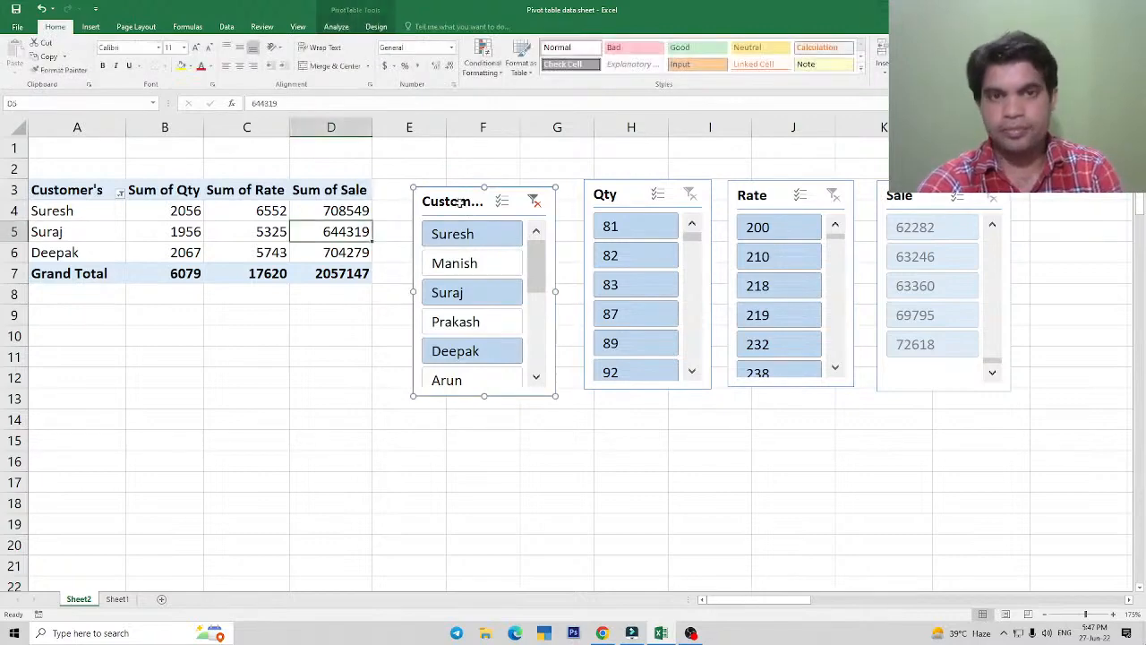
{"action": "left_click", "coordinate": [607, 193]}
{"action": "key", "text": "Delete"}
{"action": "left_click", "coordinate": [753, 197]}
{"action": "key", "text": "Delete"}
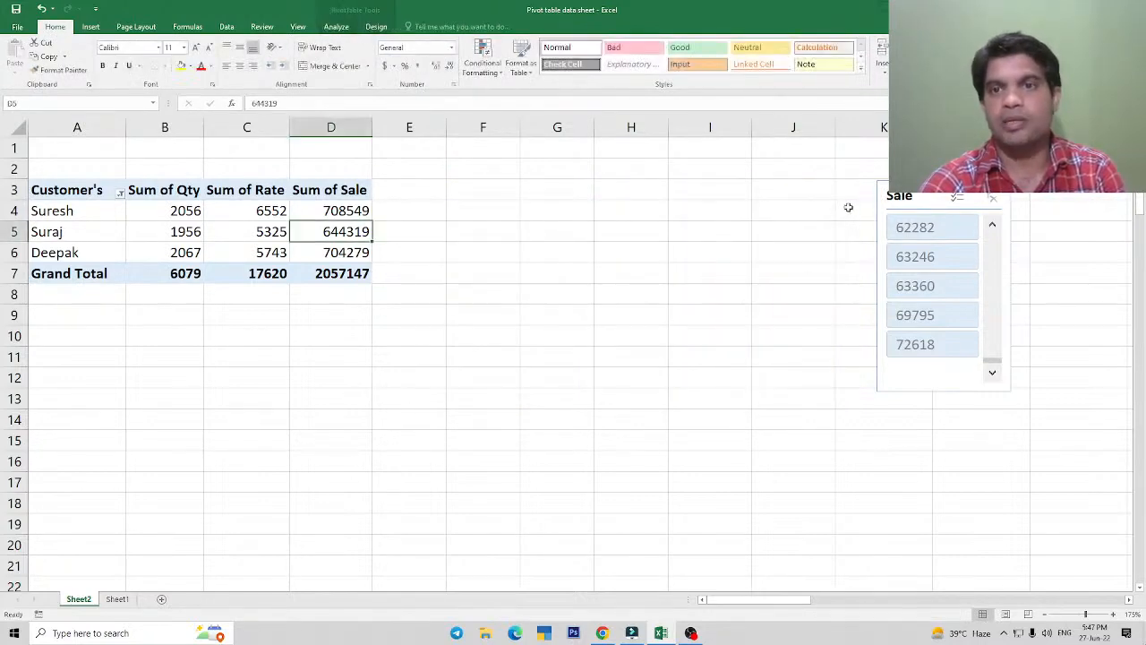
{"action": "left_click", "coordinate": [899, 195]}
{"action": "key", "text": "Delete"}
Select cell B4 in the pivot table and show the PivotTable analysis commands.
{"action": "left_click", "coordinate": [353, 215]}
{"action": "left_click", "coordinate": [264, 229]}
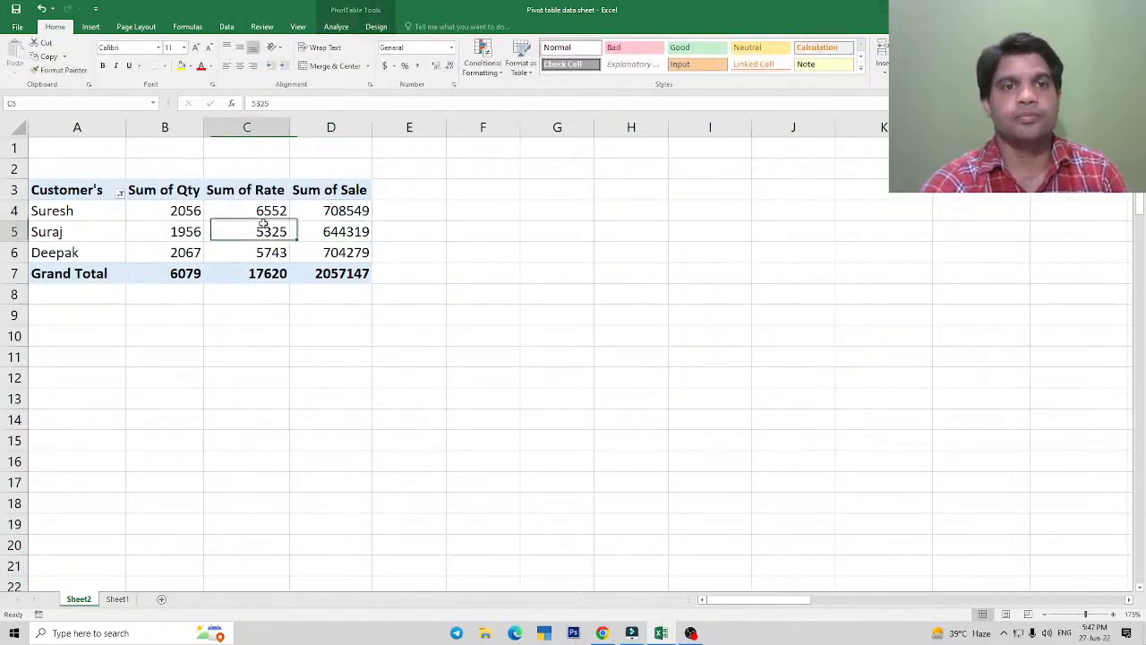
{"action": "left_click", "coordinate": [197, 213]}
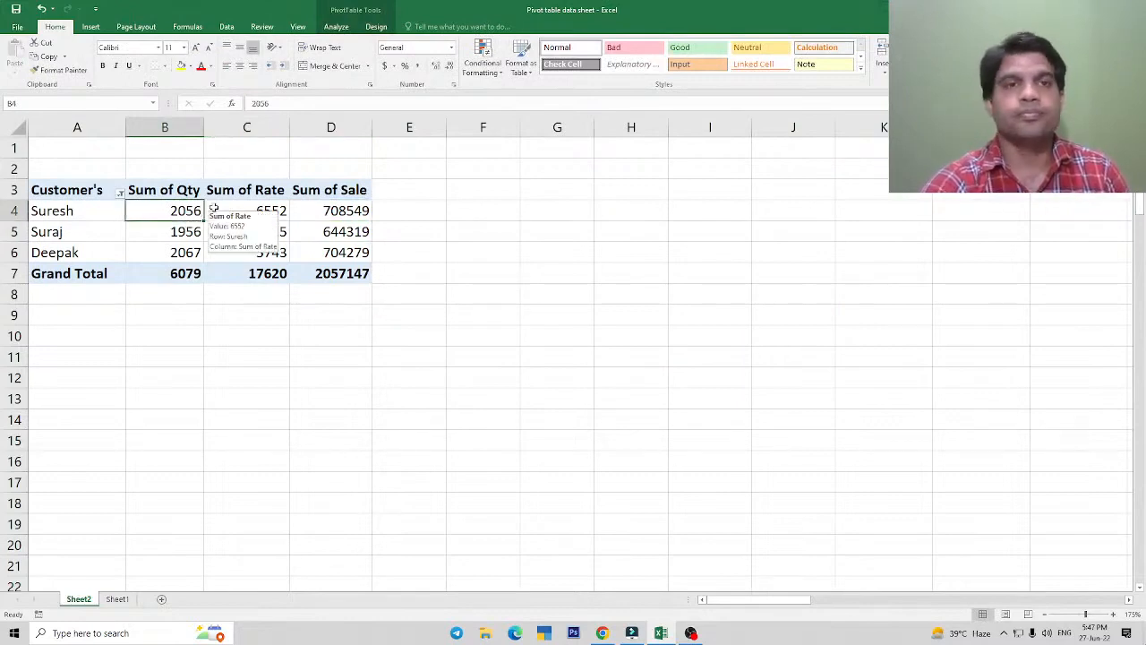
{"action": "left_click", "coordinate": [336, 27]}
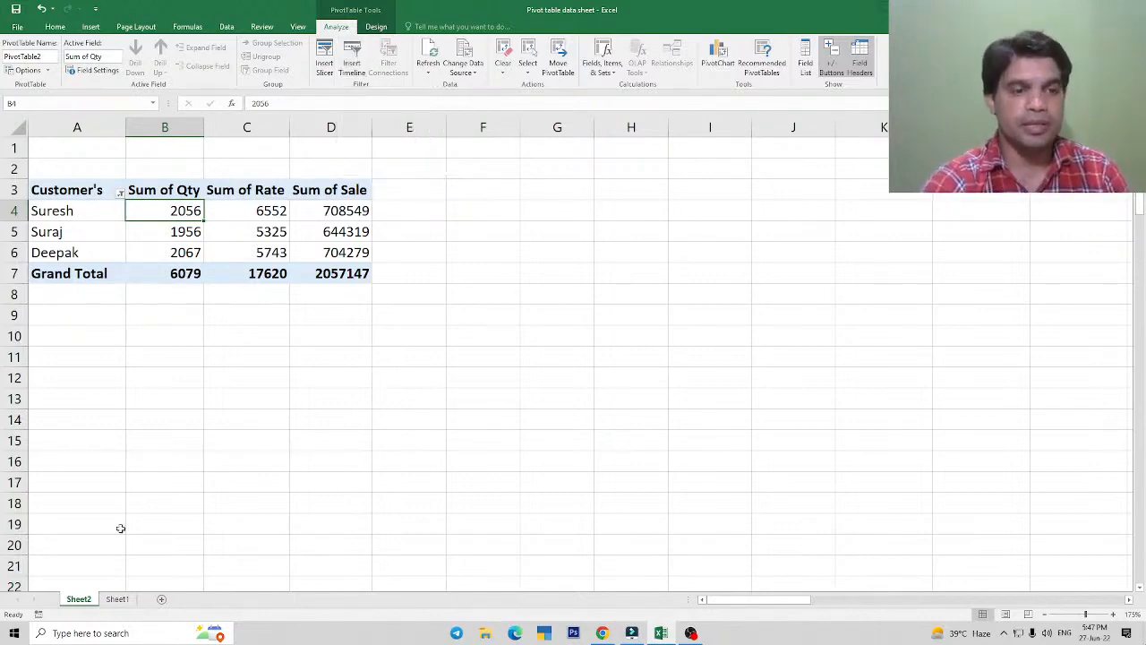
Look through the Date column of the source data on Sheet1 for entries from different months, ending on cell B90.
{"action": "left_click", "coordinate": [117, 599]}
{"action": "left_click", "coordinate": [452, 340]}
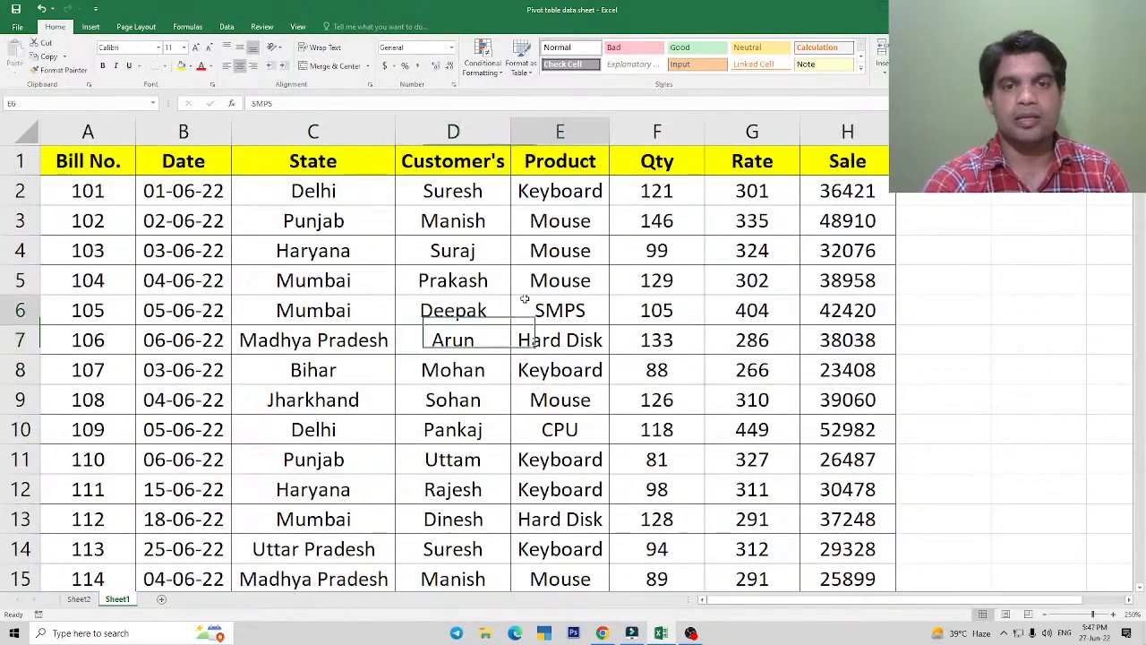
{"action": "left_click", "coordinate": [573, 276]}
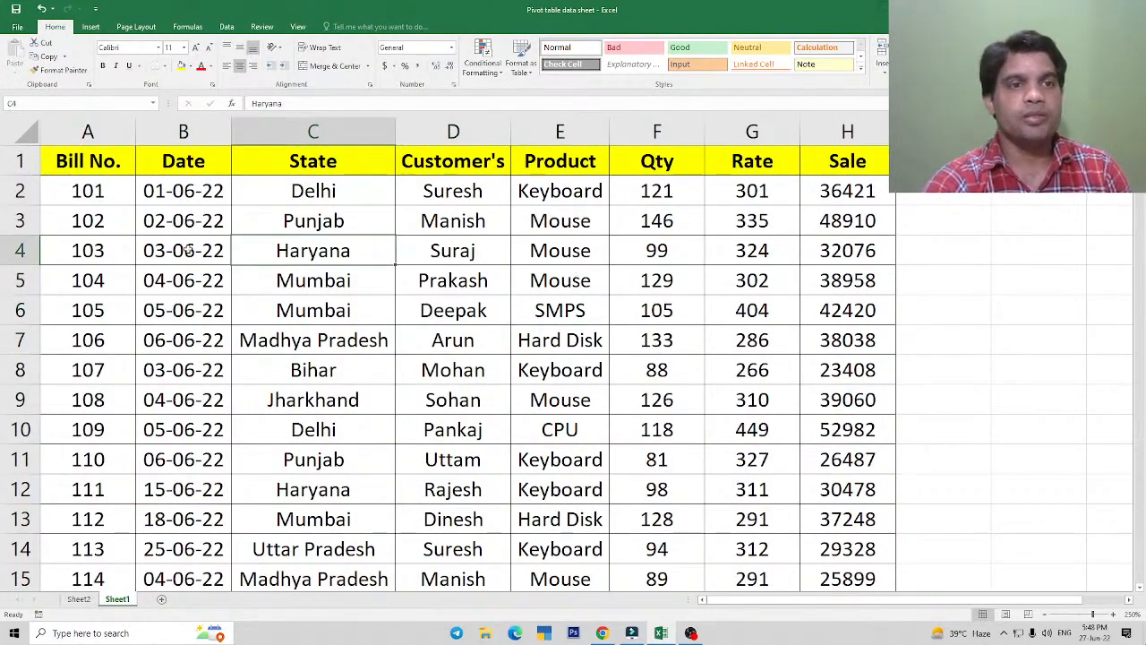
{"action": "left_click_drag", "start_coordinate": [185, 280], "coordinate": [184, 370]}
{"action": "scroll", "coordinate": [187, 372], "scroll_direction": "down", "scroll_amount": 5}
{"action": "scroll", "coordinate": [188, 372], "scroll_direction": "down", "scroll_amount": 20}
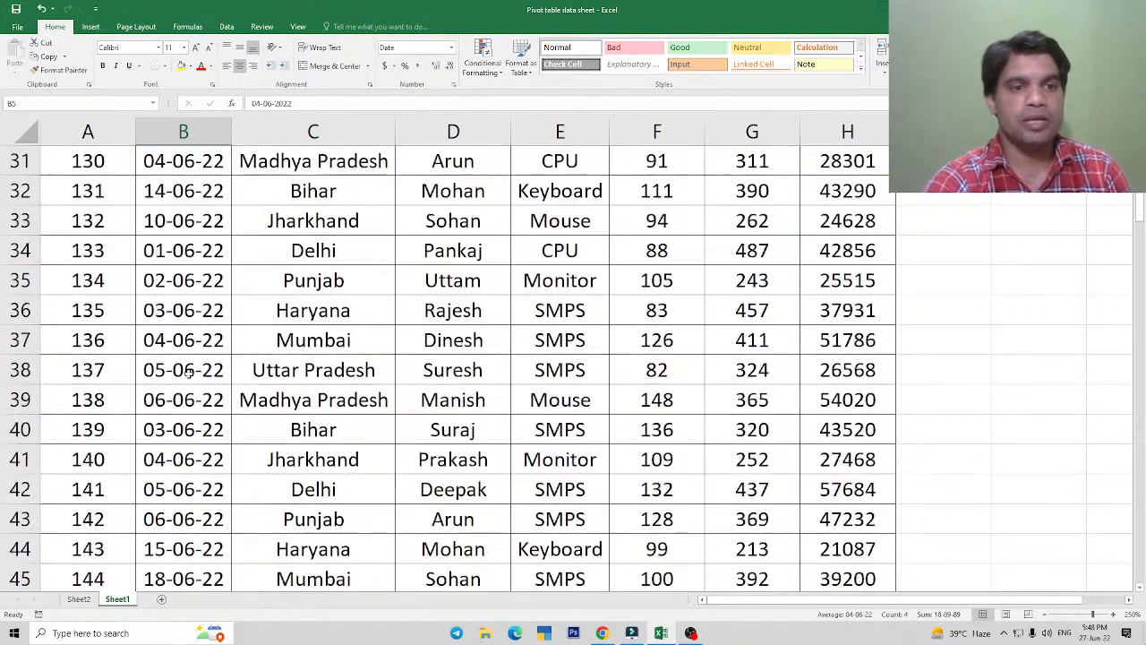
{"action": "scroll", "coordinate": [188, 408], "scroll_direction": "down", "scroll_amount": 12}
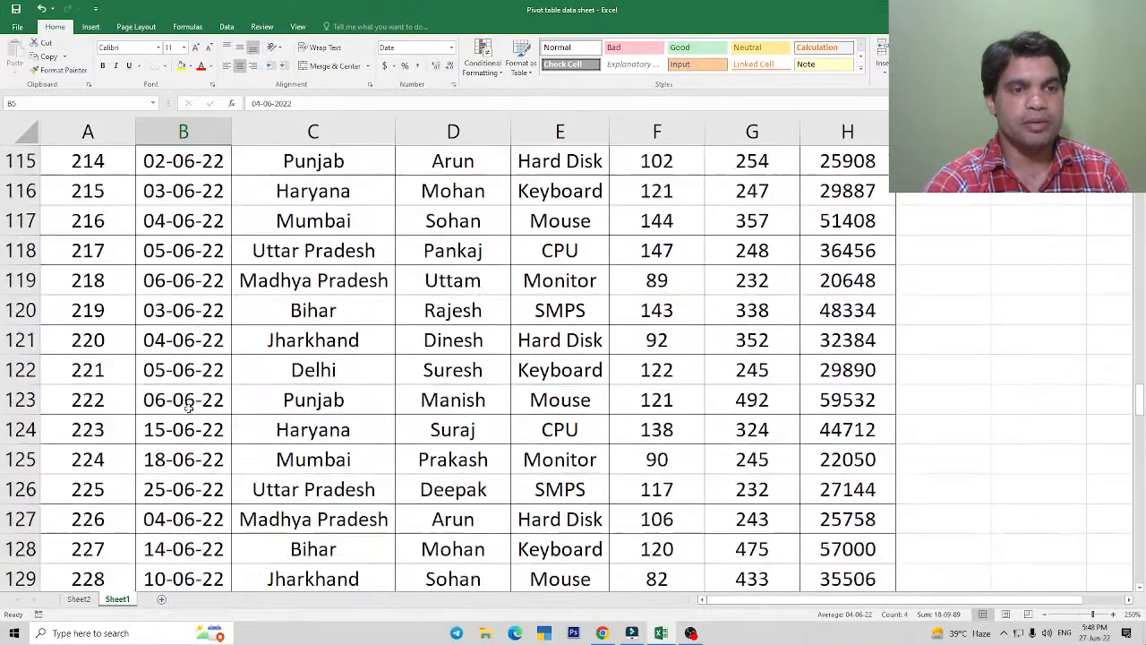
{"action": "scroll", "coordinate": [188, 409], "scroll_direction": "up", "scroll_amount": 8}
{"action": "scroll", "coordinate": [188, 410], "scroll_direction": "up", "scroll_amount": 5}
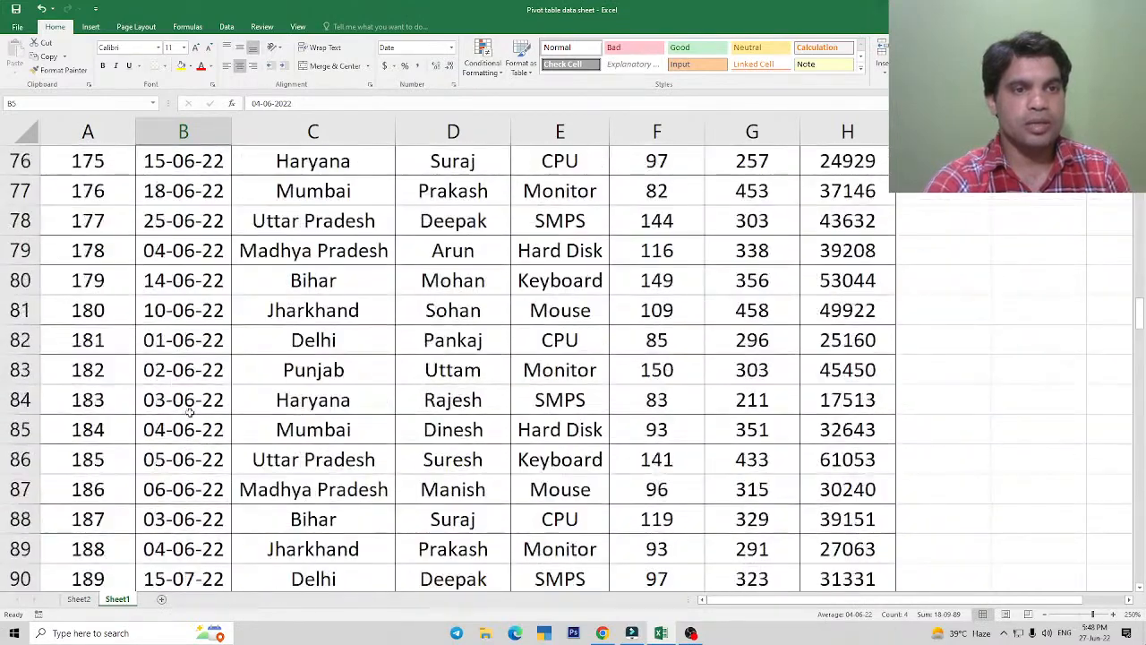
{"action": "scroll", "coordinate": [188, 410], "scroll_direction": "down", "scroll_amount": 2}
{"action": "left_click", "coordinate": [190, 401]}
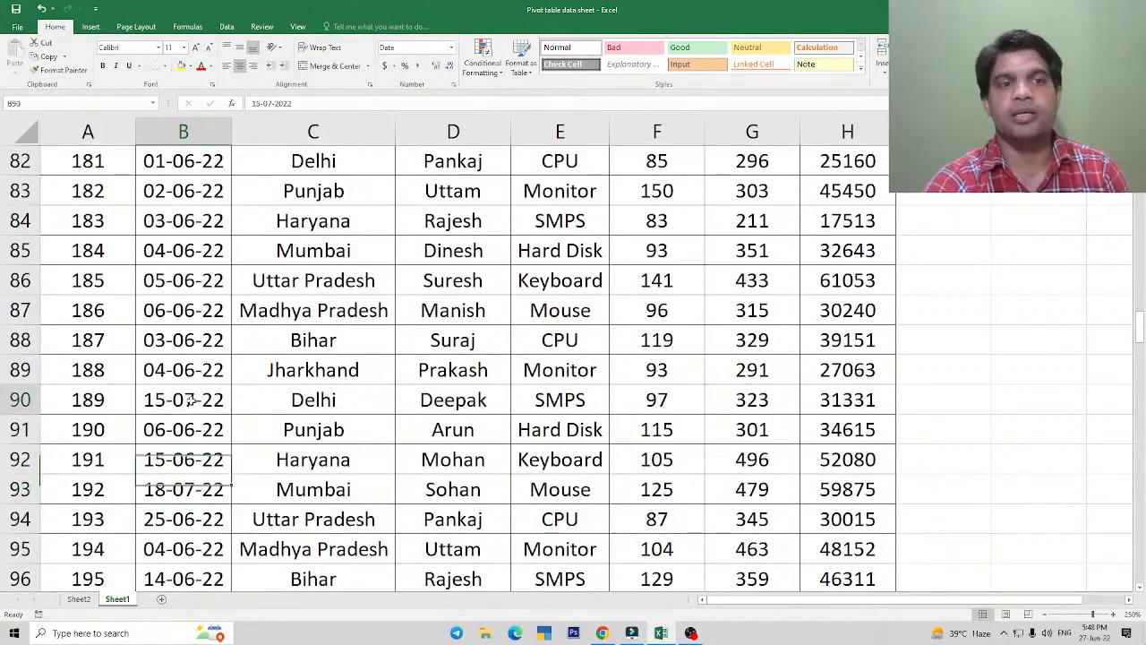
Set the date in cell B83 of the source data to 10-07-22.
{"action": "scroll", "coordinate": [188, 401], "scroll_direction": "up", "scroll_amount": 1}
{"action": "left_click", "coordinate": [183, 280]}
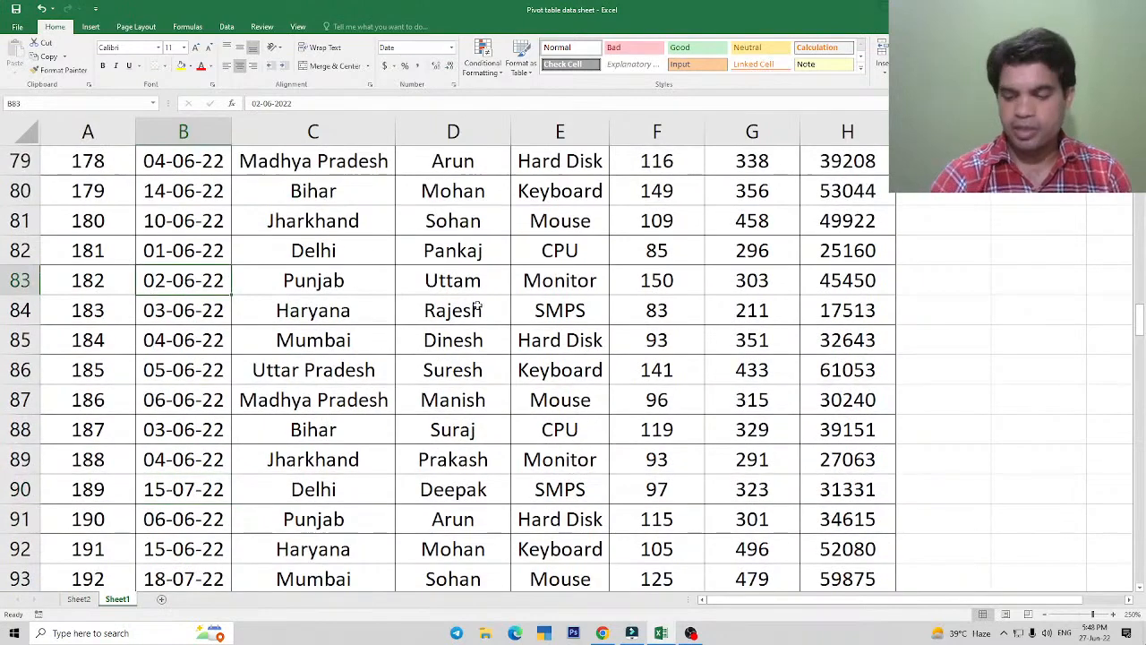
{"action": "type", "text": "10-07-"}
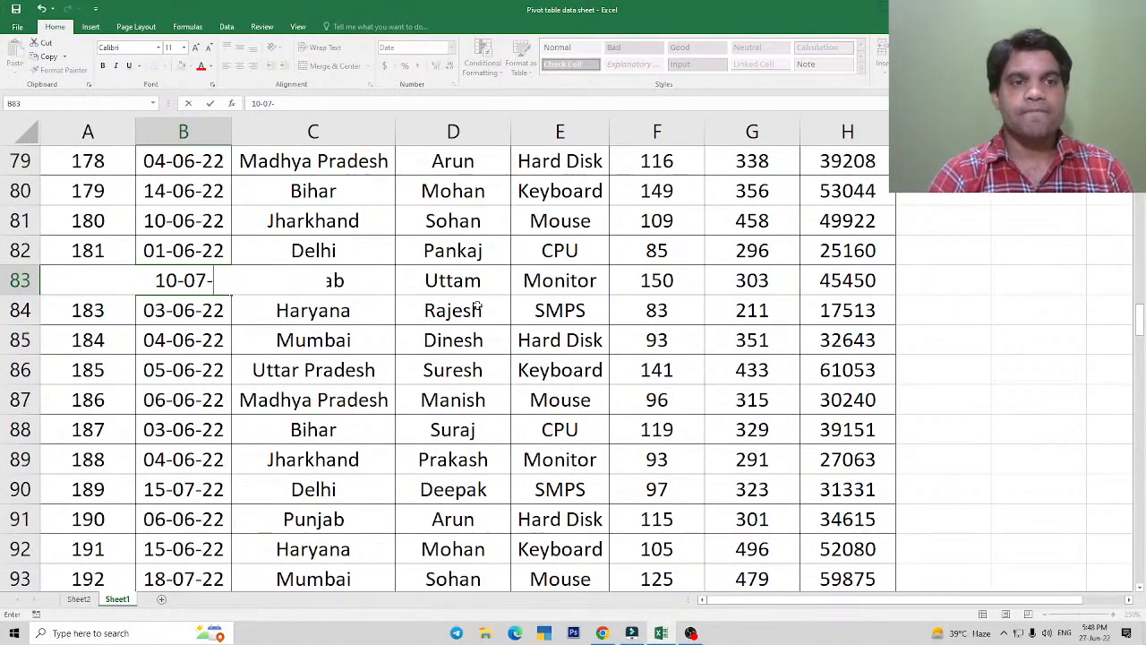
{"action": "type", "text": "22"}
{"action": "left_click", "coordinate": [185, 399]}
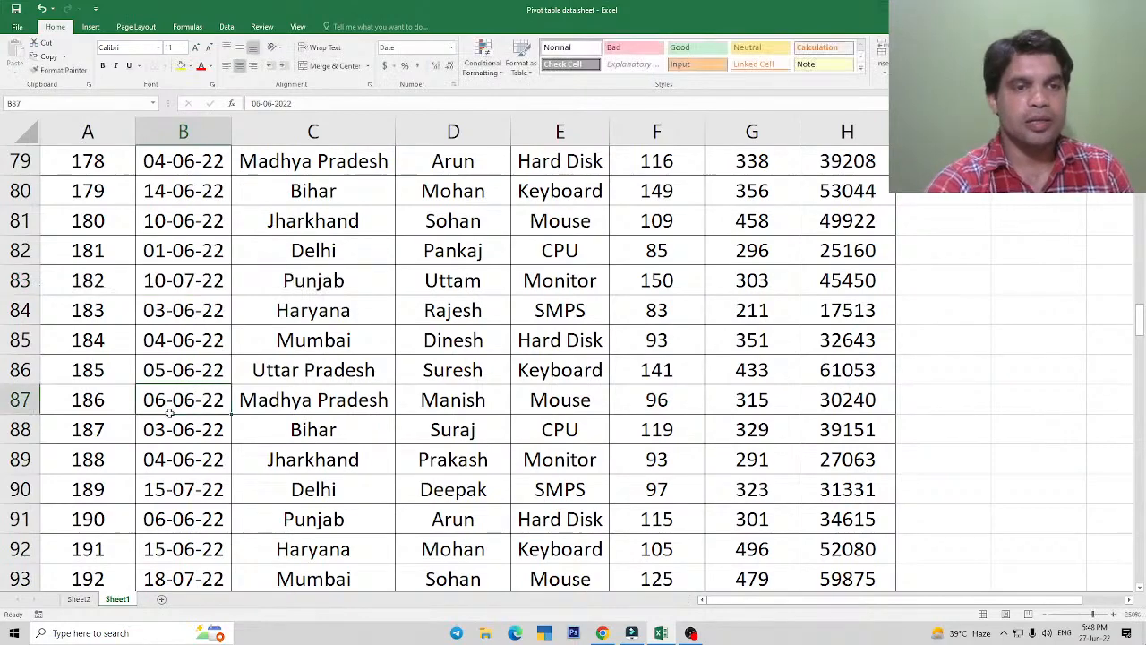
Set the date in cell B107 of the source data to 15-07-22.
{"action": "scroll", "coordinate": [185, 430], "scroll_direction": "down", "scroll_amount": 6}
{"action": "left_click", "coordinate": [185, 461]}
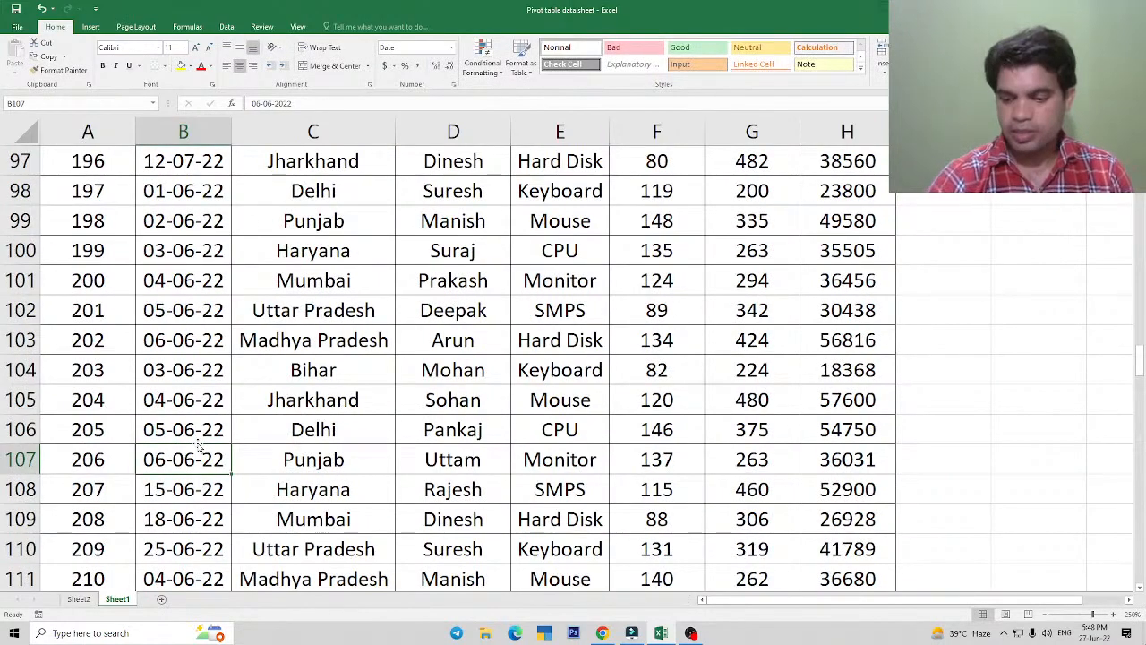
{"action": "type", "text": "15-07-0"}
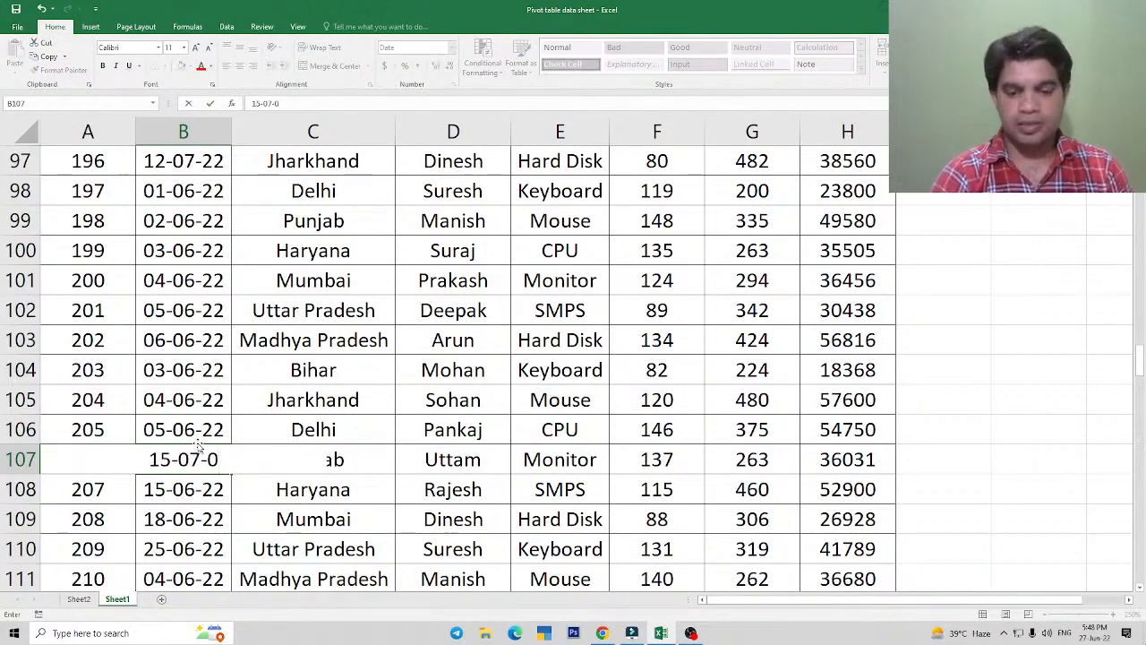
{"action": "key", "text": "BackSpace"}
{"action": "type", "text": "22"}
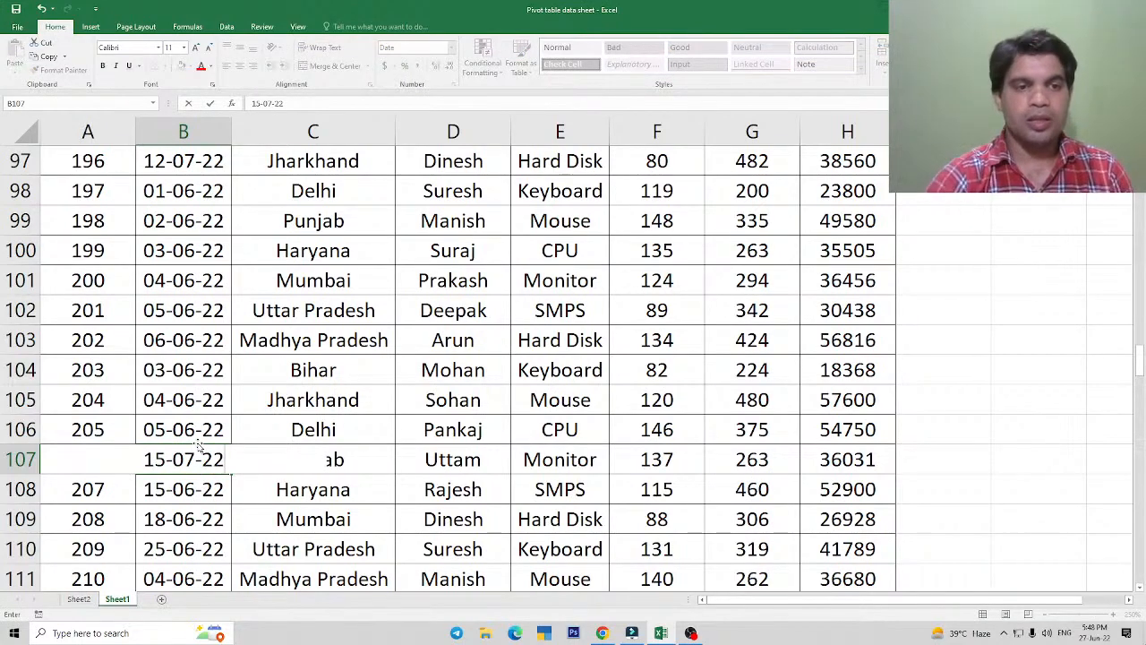
{"action": "left_click", "coordinate": [463, 361]}
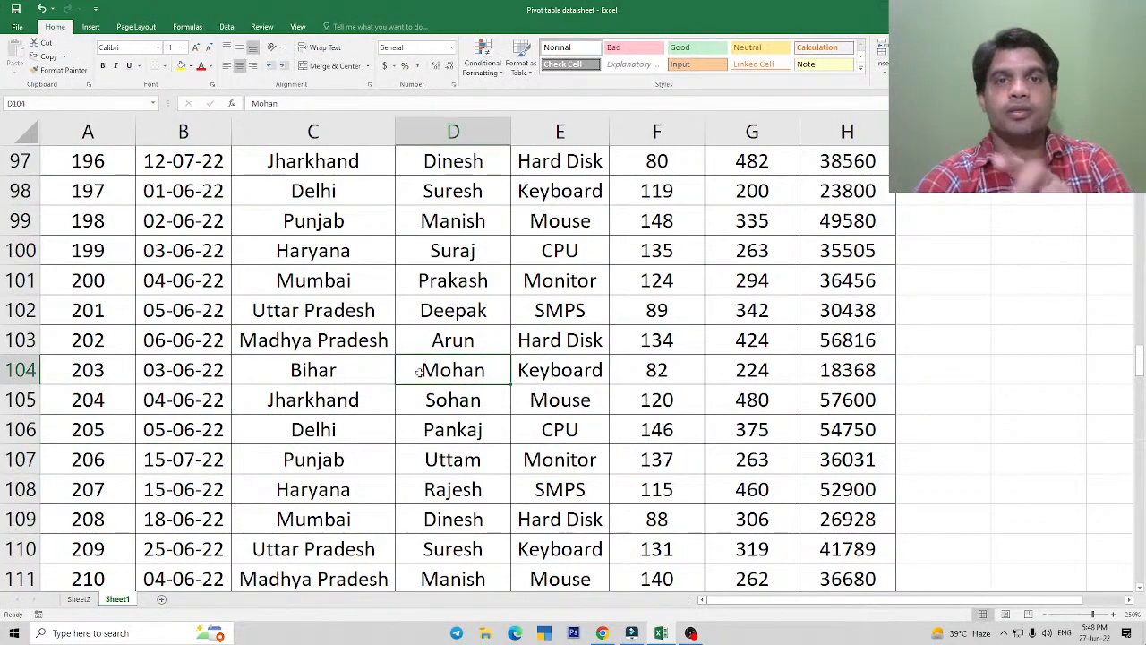
Review the source data on Sheet1 up to its header row against the pivot table on Sheet2.
{"action": "scroll", "coordinate": [419, 372], "scroll_direction": "up", "scroll_amount": 13}
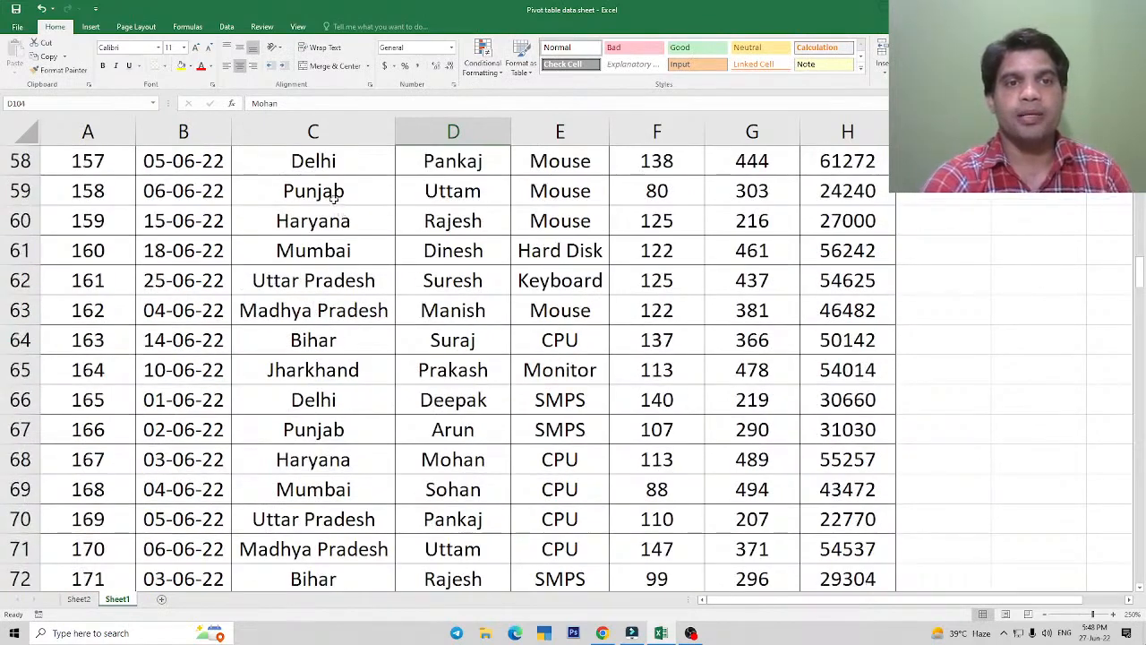
{"action": "scroll", "coordinate": [339, 195], "scroll_direction": "up", "scroll_amount": 6}
{"action": "left_click", "coordinate": [424, 299]}
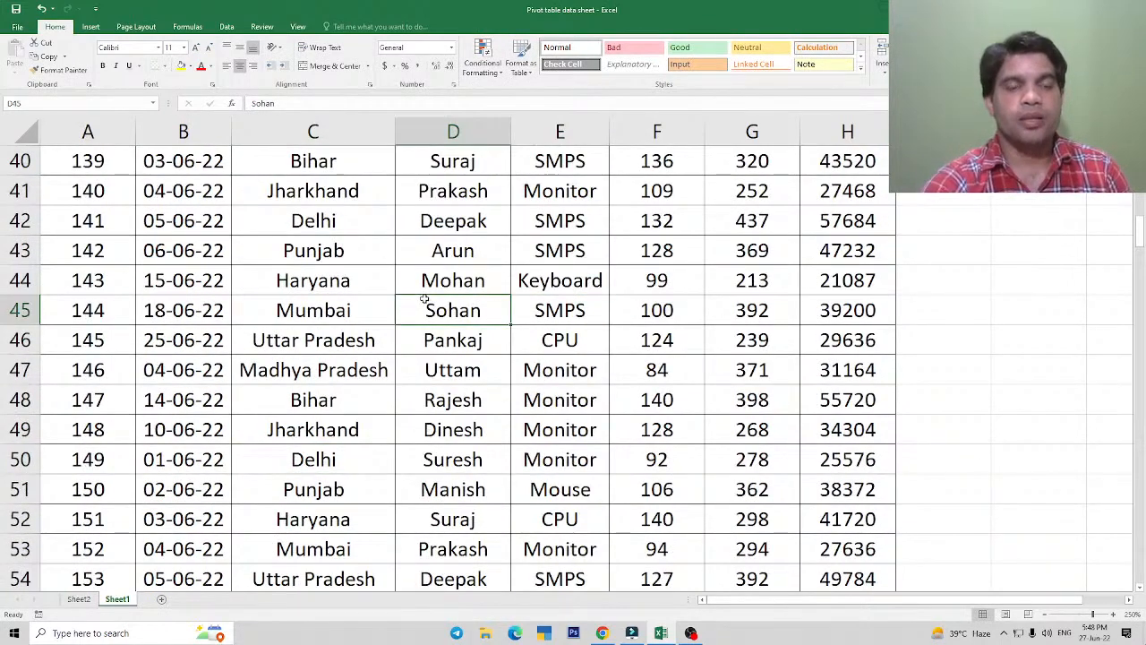
{"action": "left_click", "coordinate": [320, 338]}
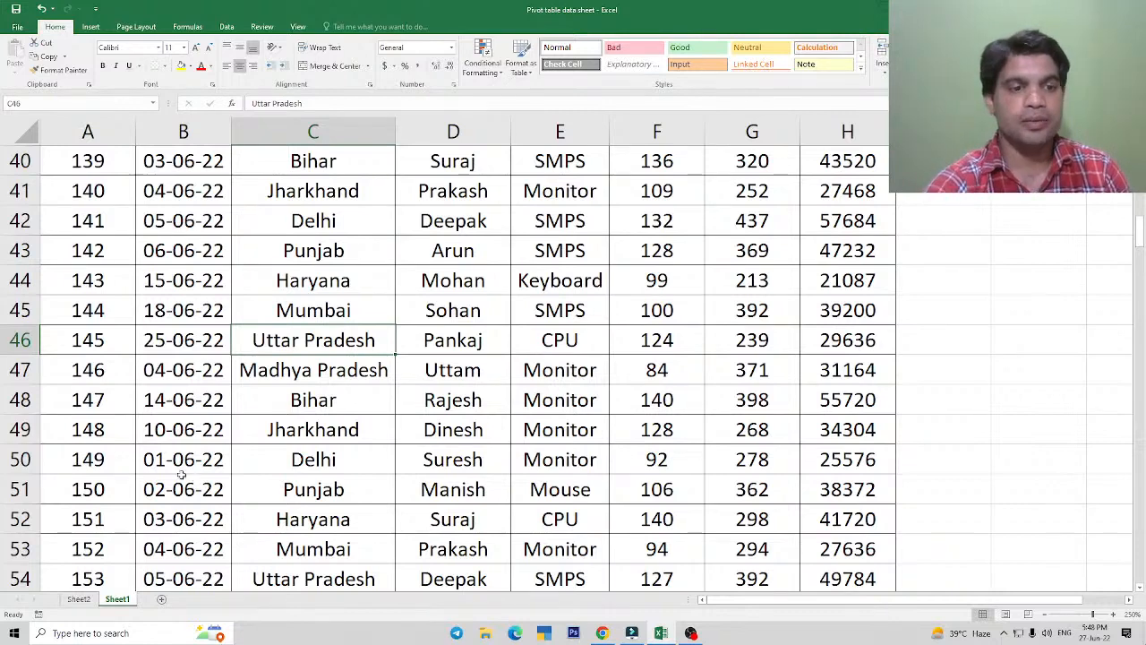
{"action": "left_click", "coordinate": [83, 598]}
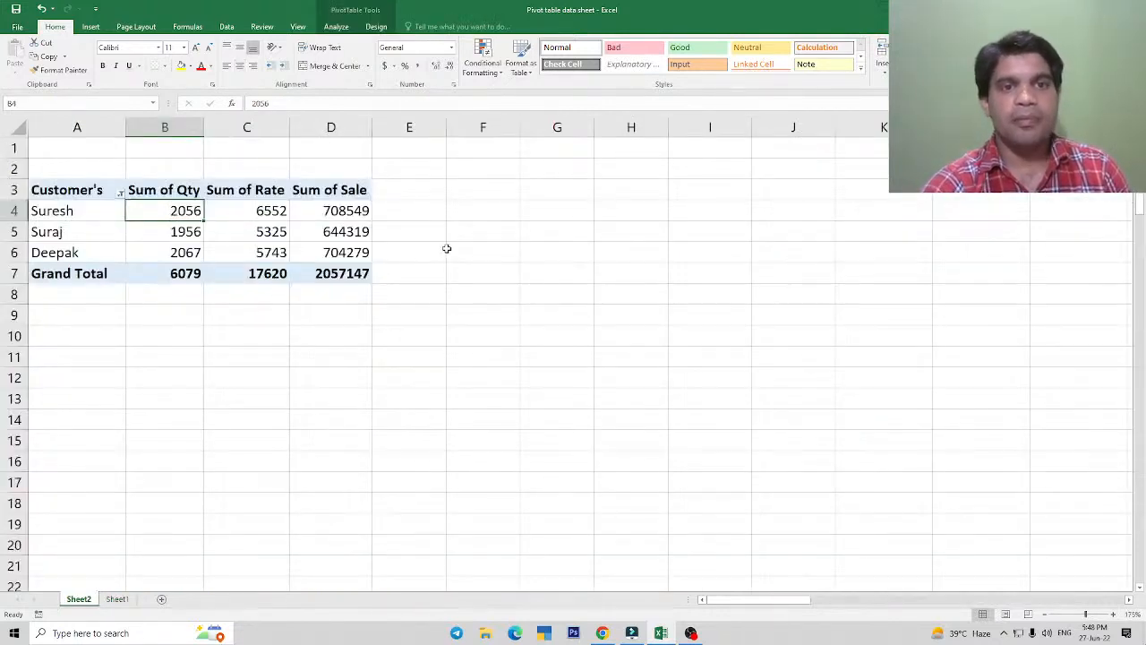
{"action": "left_click", "coordinate": [313, 253]}
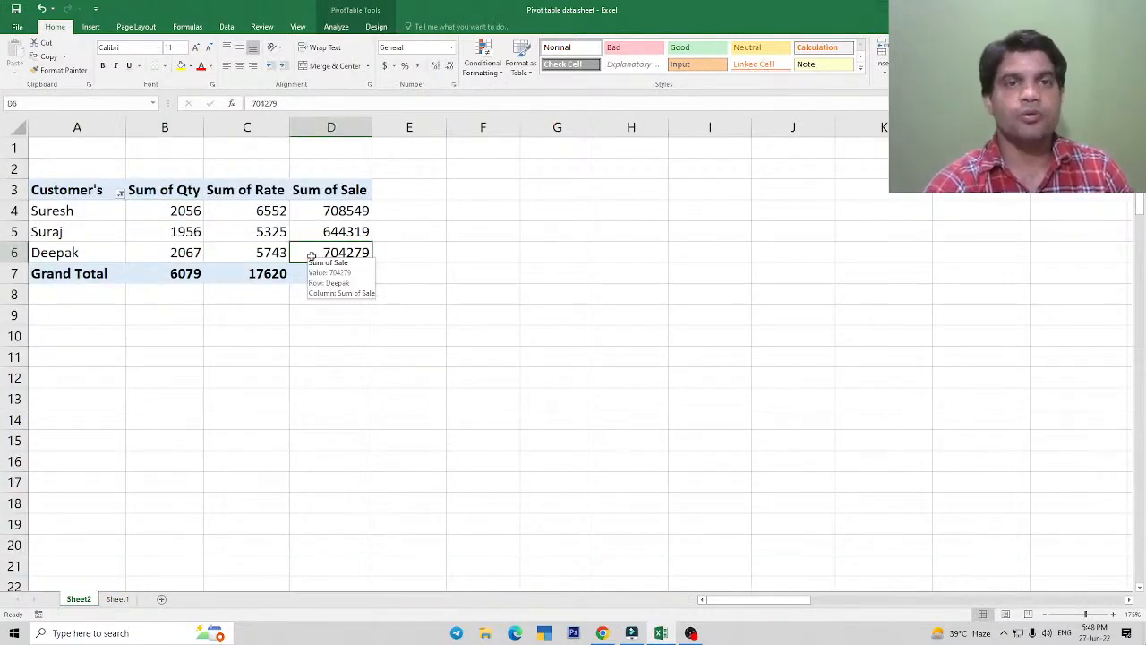
{"action": "left_click", "coordinate": [118, 598]}
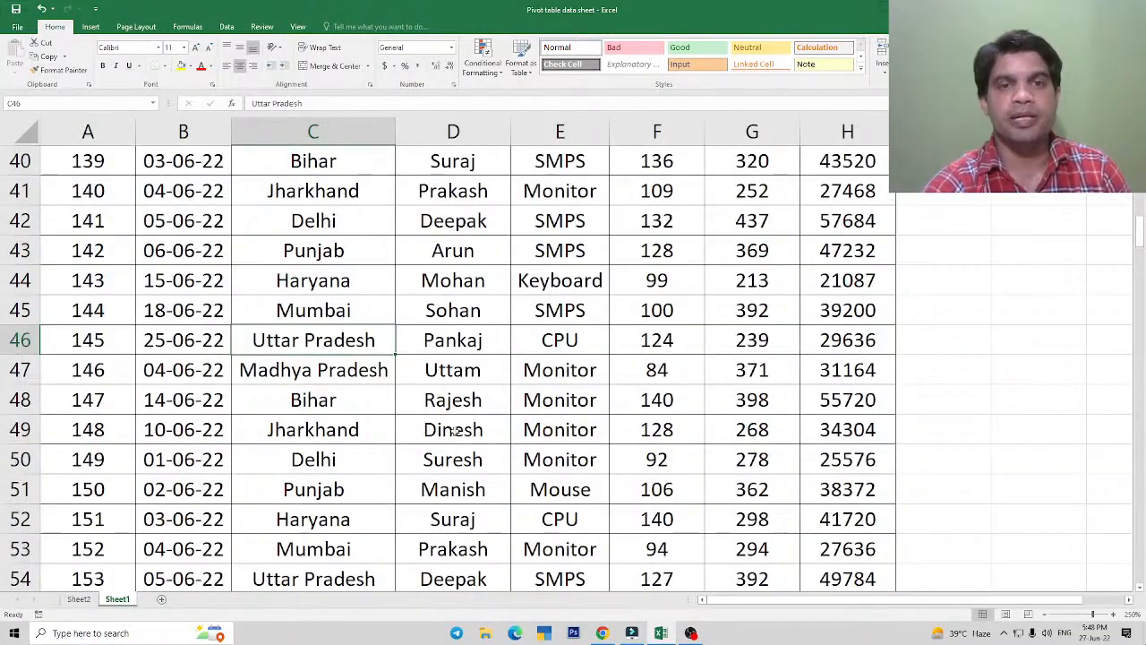
{"action": "scroll", "coordinate": [481, 328], "scroll_direction": "up", "scroll_amount": 13}
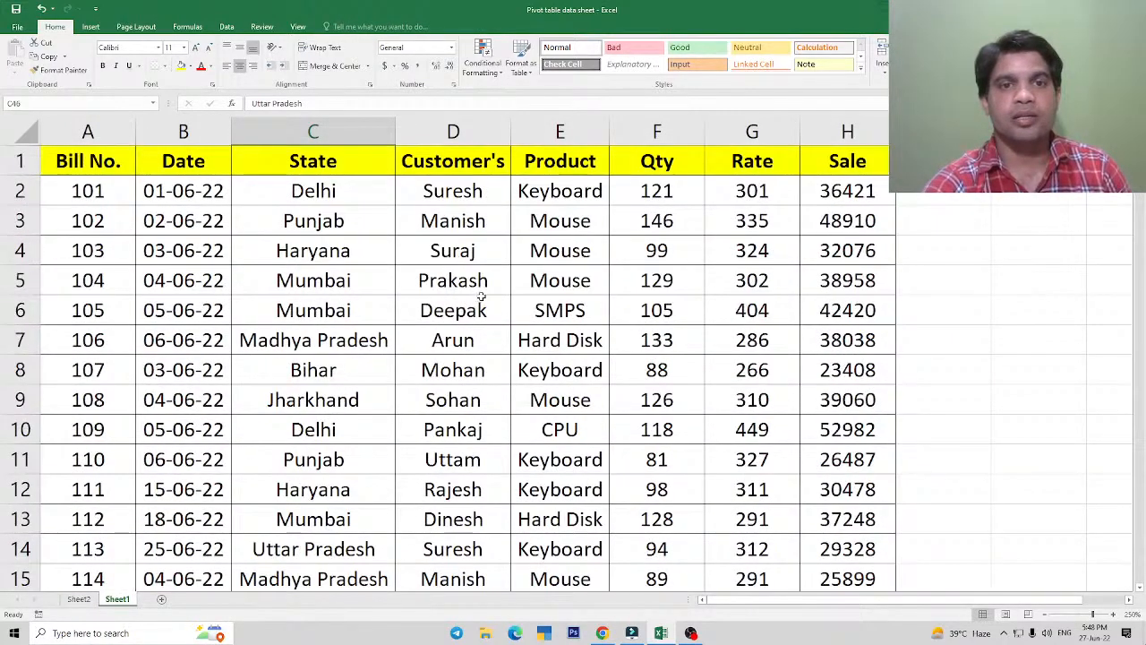
{"action": "left_click", "coordinate": [479, 292]}
{"action": "left_click", "coordinate": [78, 598]}
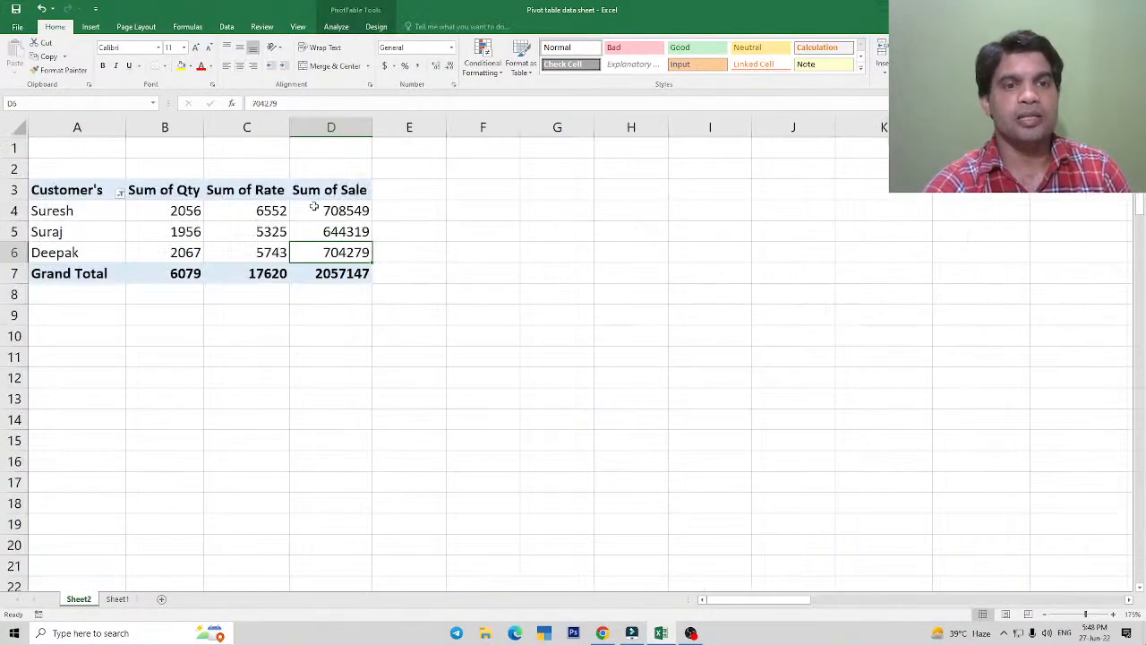
Refresh all data sources from the pivot table on Sheet2 to pick up the edited source dates.
{"action": "left_click", "coordinate": [245, 238]}
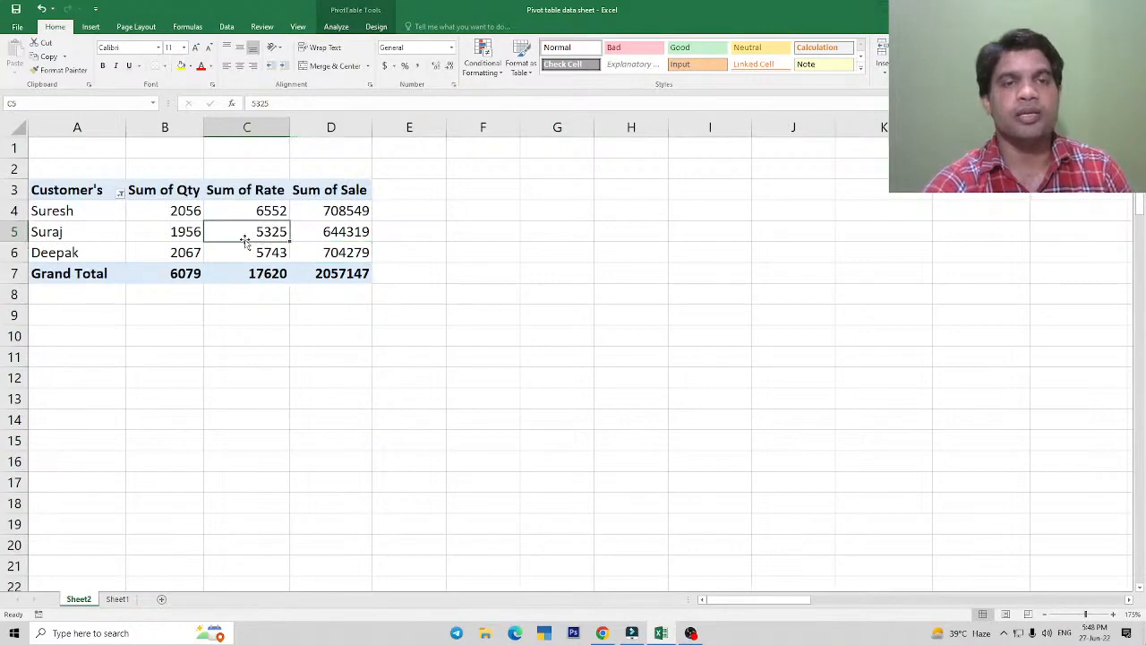
{"action": "left_click", "coordinate": [336, 26]}
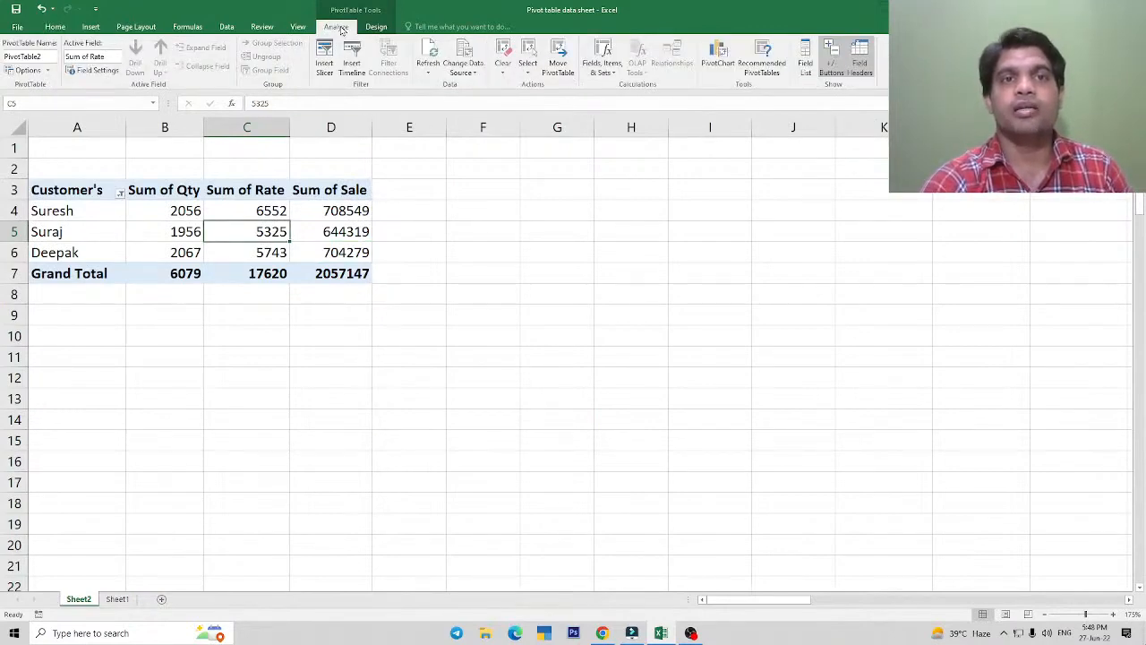
{"action": "left_click", "coordinate": [429, 72]}
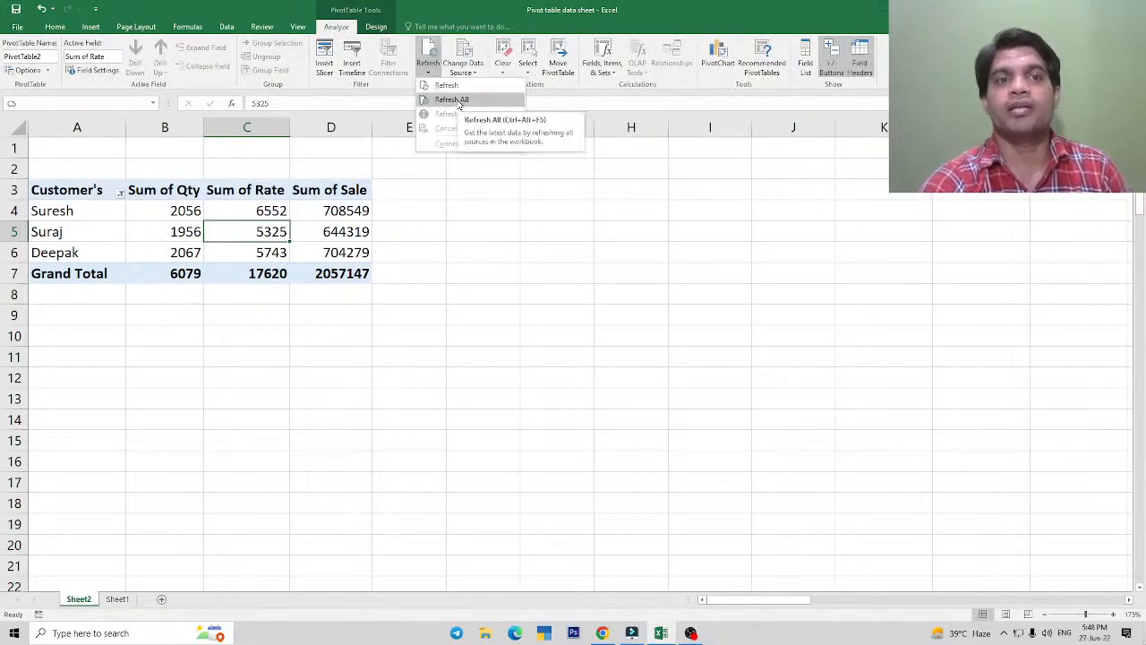
{"action": "left_click", "coordinate": [457, 99]}
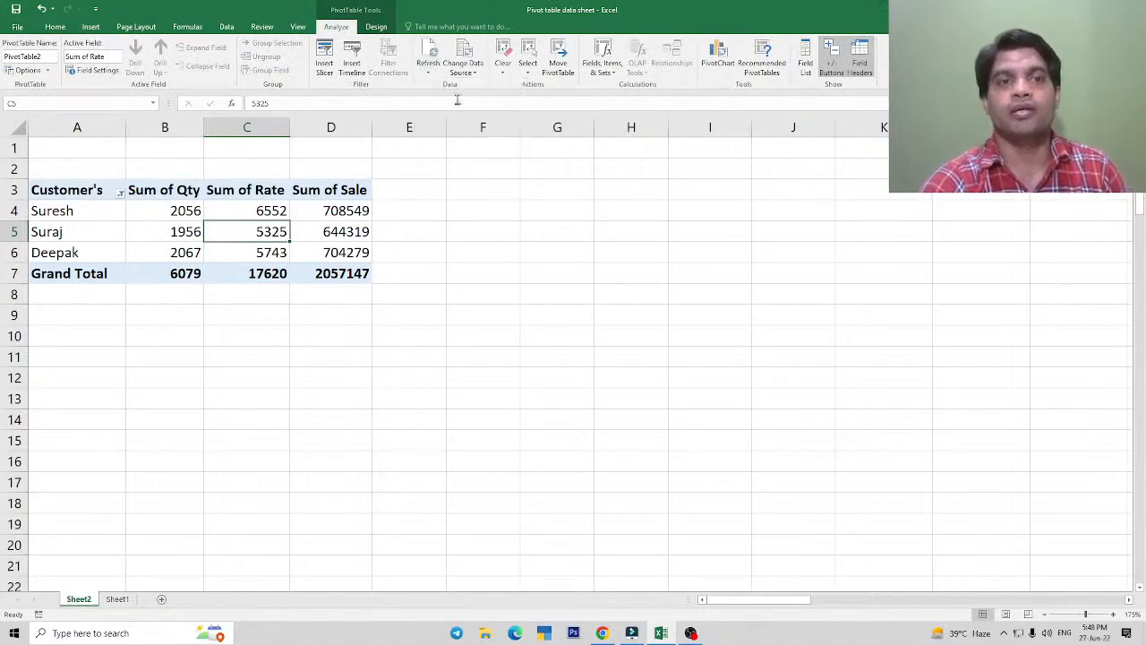
{"action": "left_click", "coordinate": [189, 218]}
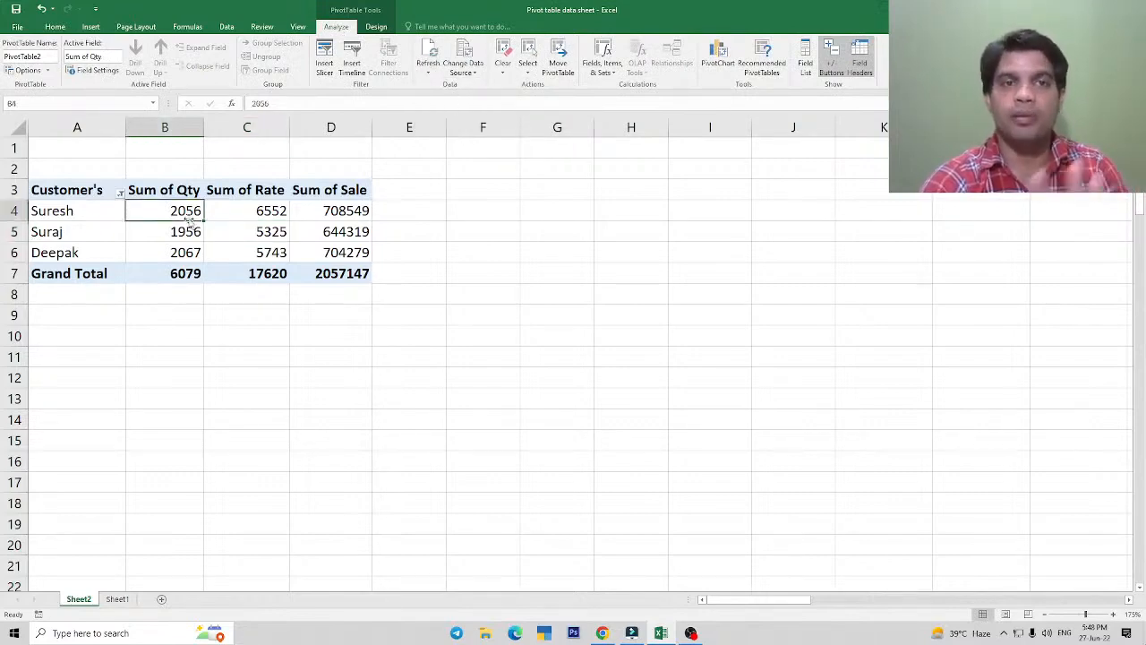
{"action": "left_click", "coordinate": [240, 232]}
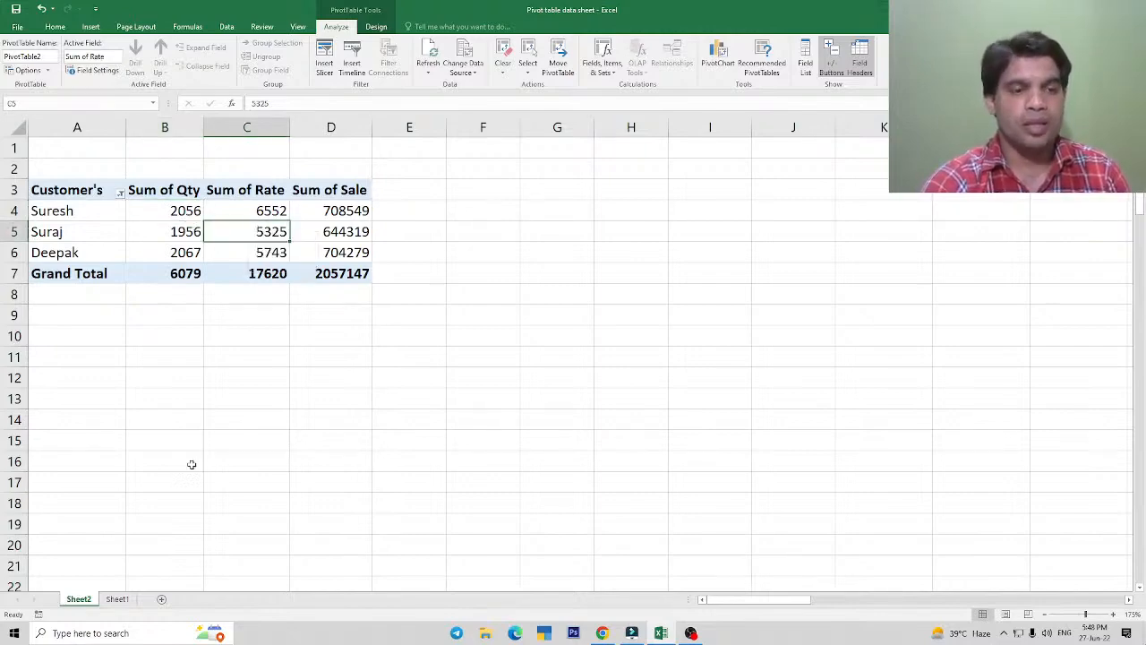
{"action": "left_click", "coordinate": [116, 599]}
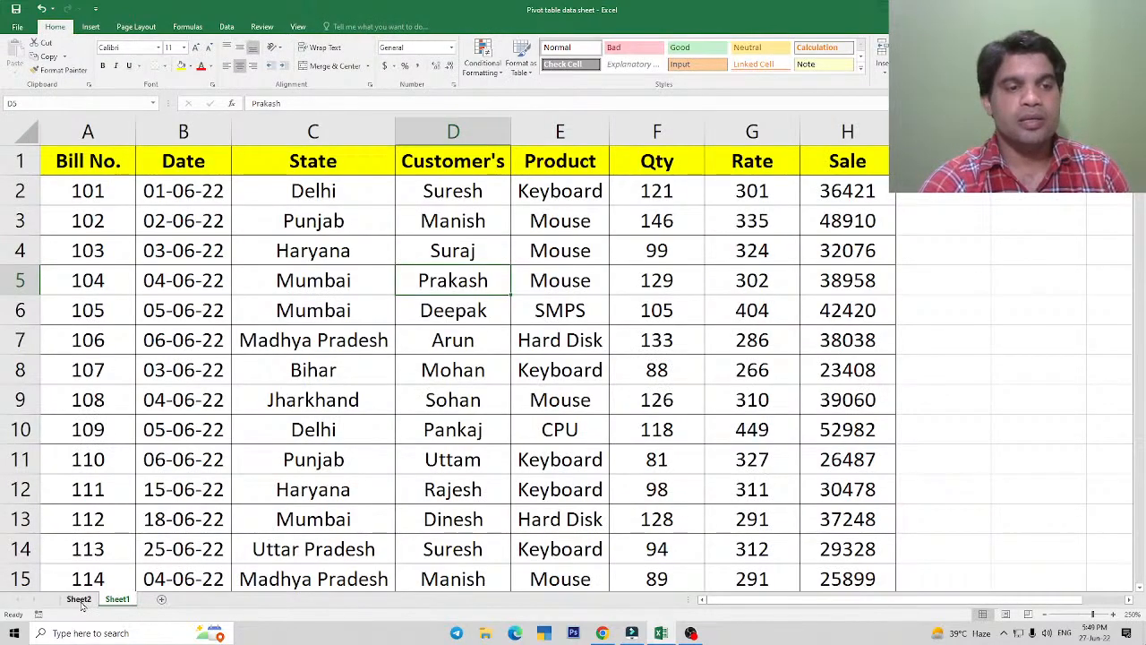
{"action": "left_click", "coordinate": [80, 600]}
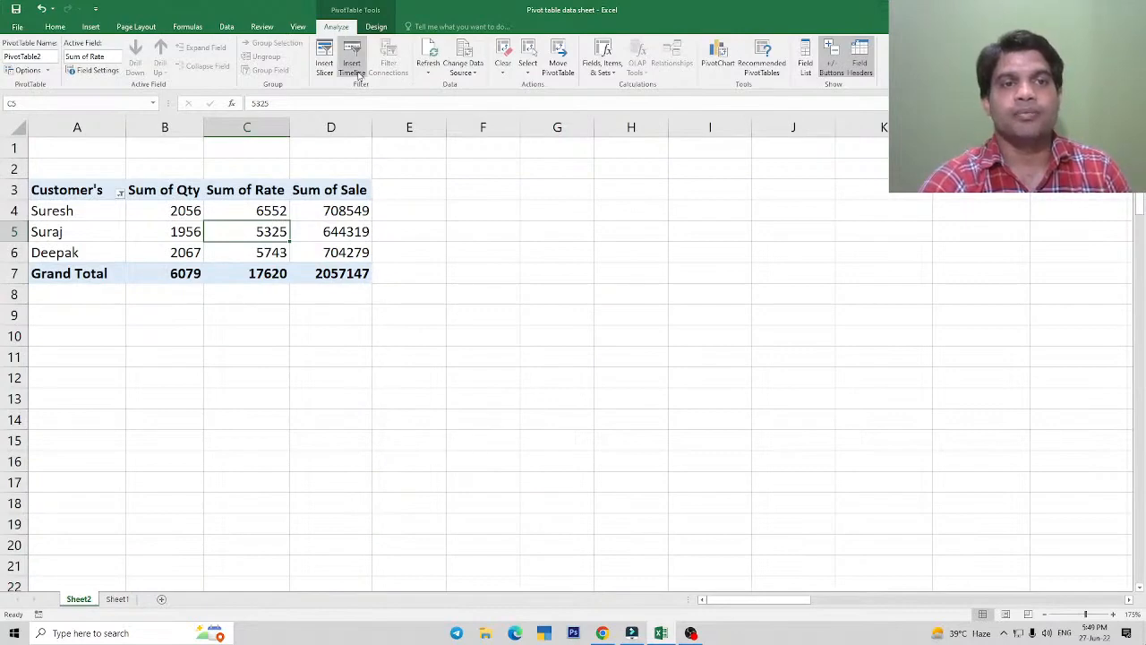
{"action": "left_click", "coordinate": [170, 233]}
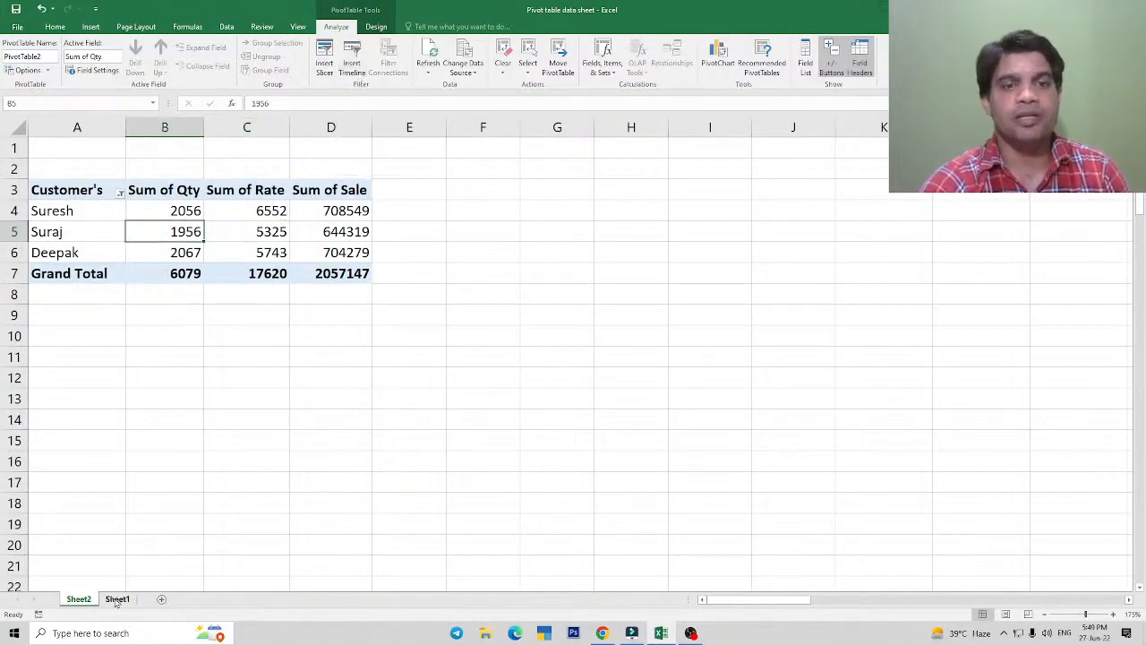
{"action": "left_click", "coordinate": [116, 599]}
{"action": "left_click", "coordinate": [78, 599]}
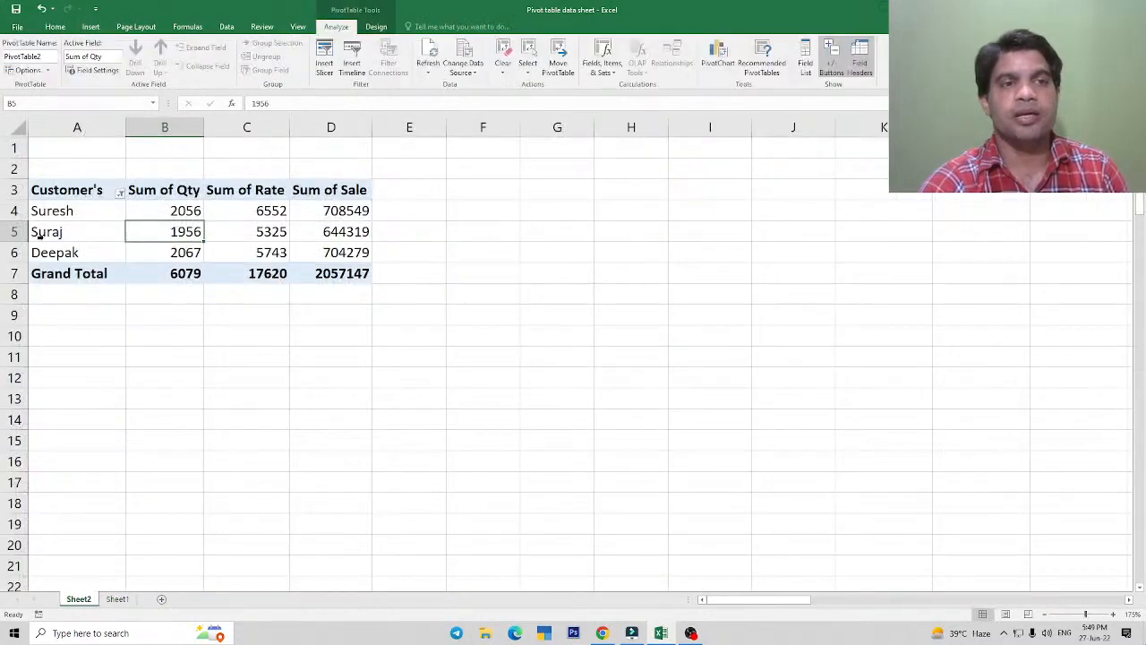
Show the pivot table's field list, add the Date field to the rows and place it above Customer's.
{"action": "left_click", "coordinate": [257, 232]}
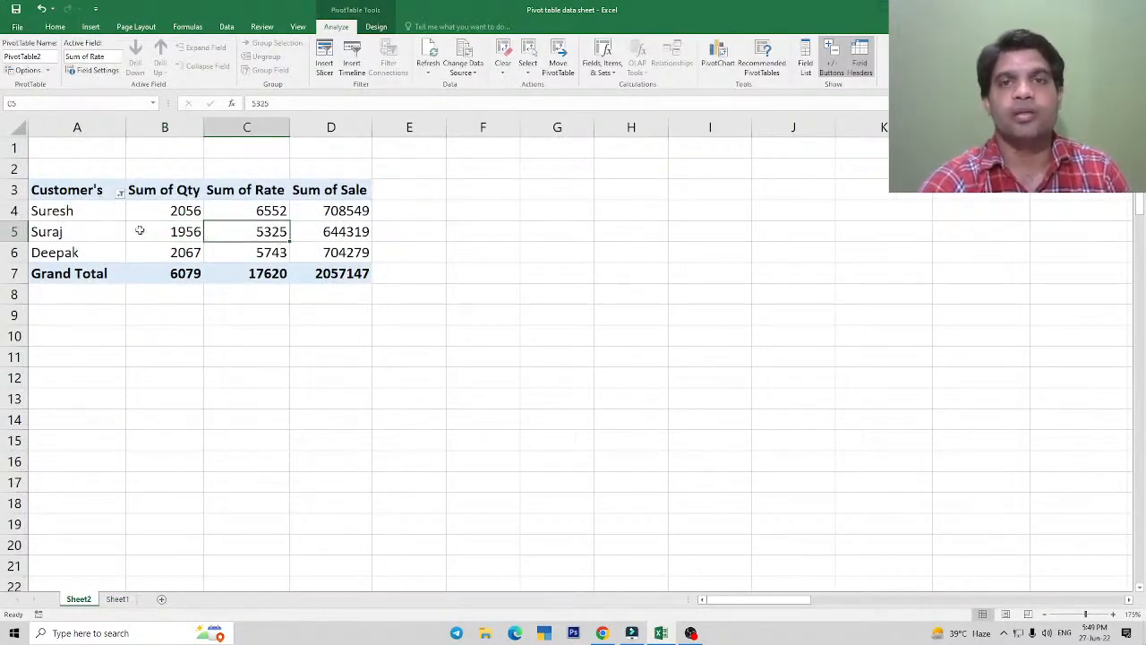
{"action": "left_click", "coordinate": [806, 63]}
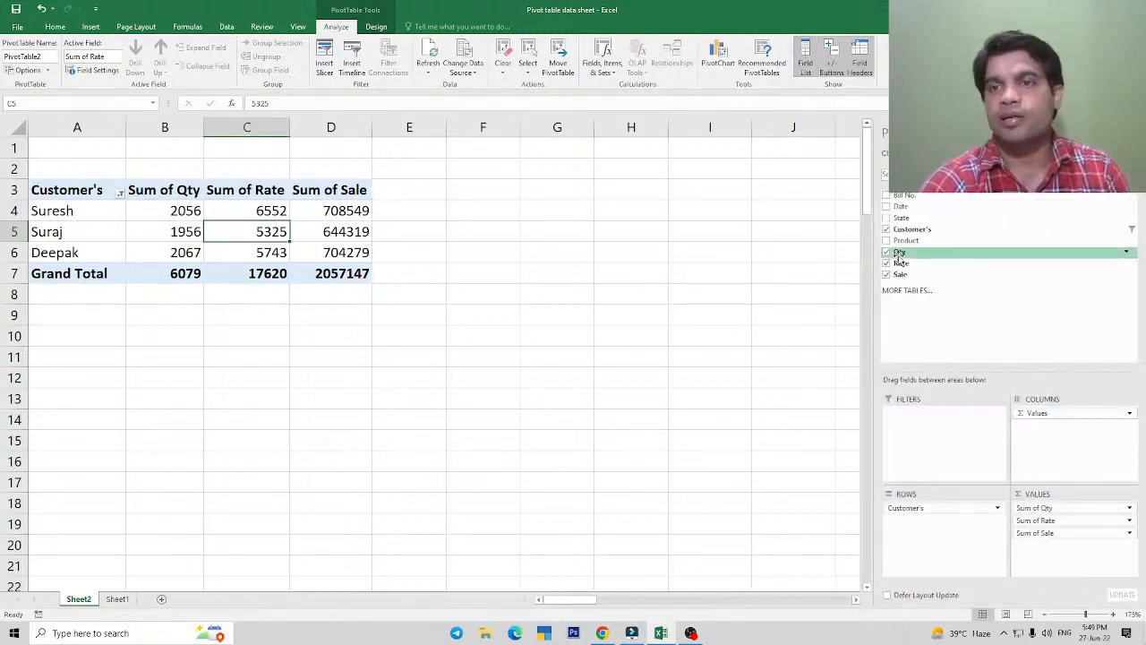
{"action": "left_click", "coordinate": [887, 206]}
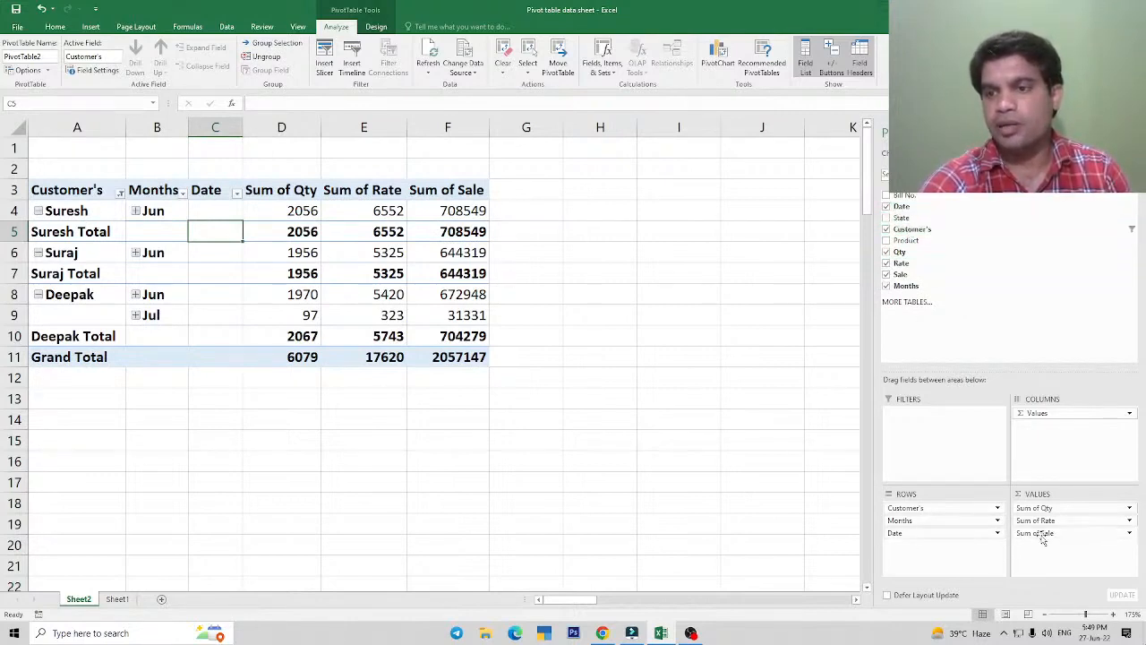
{"action": "mouse_move", "coordinate": [1041, 509]}
{"action": "left_mouse_down"}
{"action": "mouse_move", "coordinate": [905, 522]}
{"action": "mouse_move", "coordinate": [1036, 515]}
{"action": "left_mouse_up"}
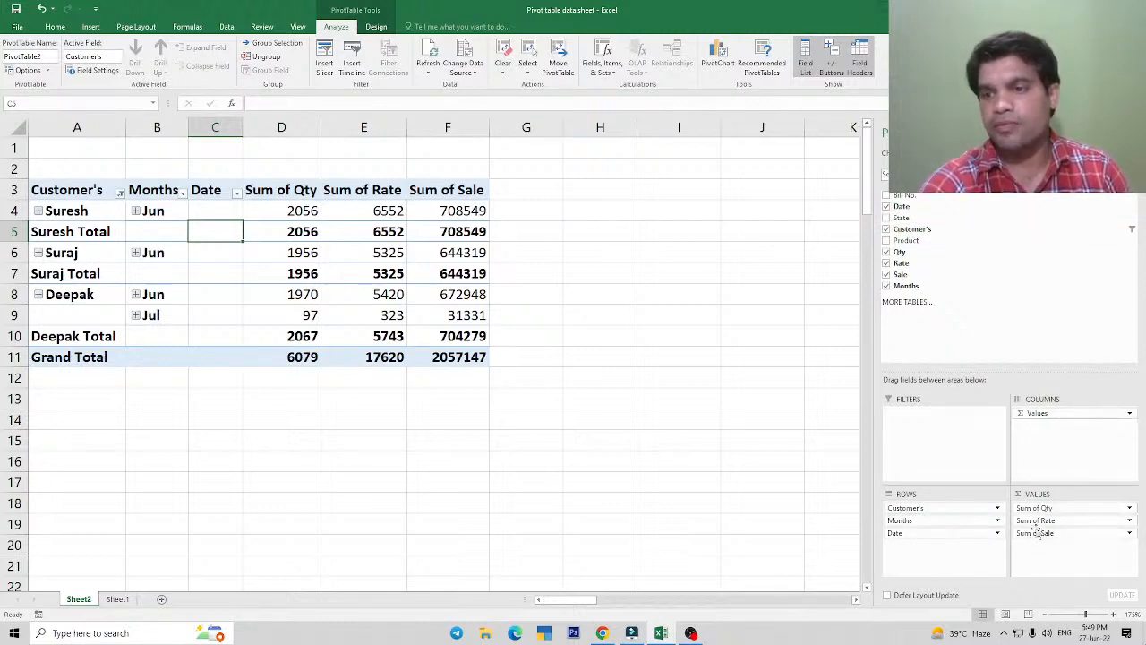
{"action": "left_click_drag", "start_coordinate": [898, 532], "coordinate": [905, 507]}
{"action": "left_click", "coordinate": [170, 233]}
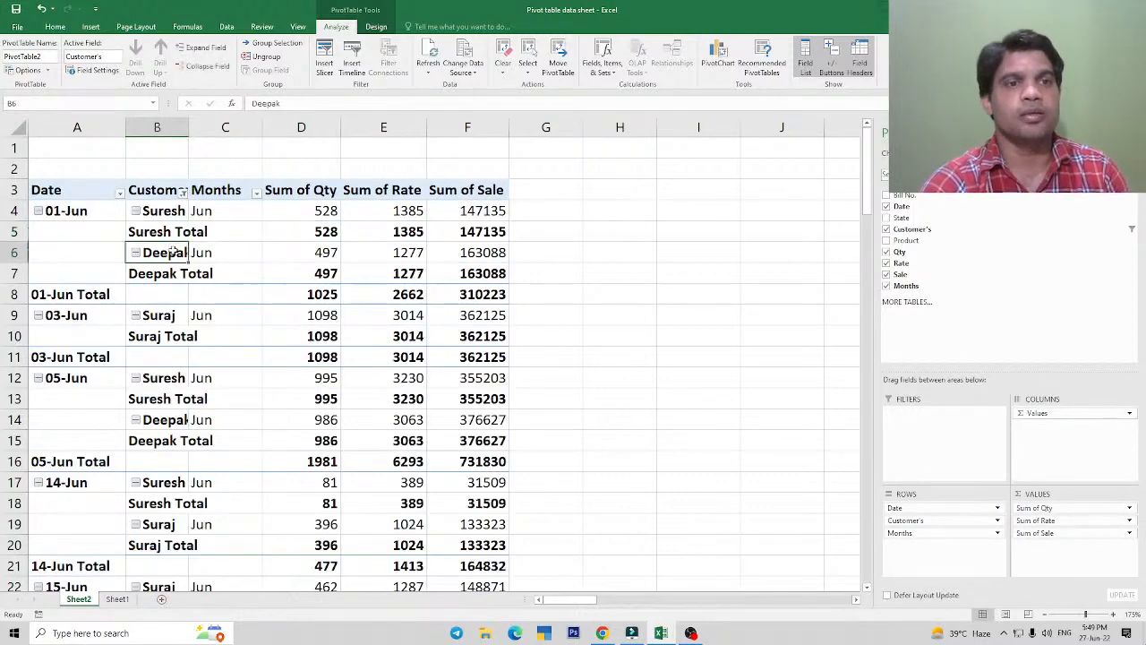
Examine the date groups and their totals down the pivot table's Date column, through the last date's total in A32.
{"action": "left_click", "coordinate": [78, 211]}
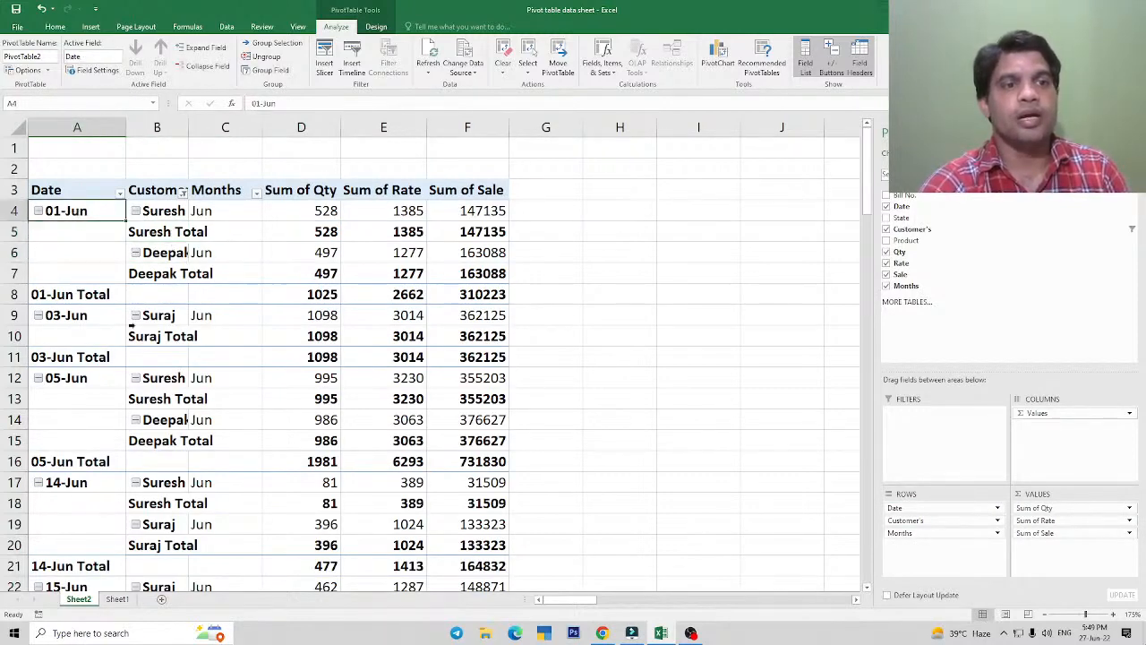
{"action": "left_click", "coordinate": [71, 323]}
{"action": "left_click", "coordinate": [75, 379]}
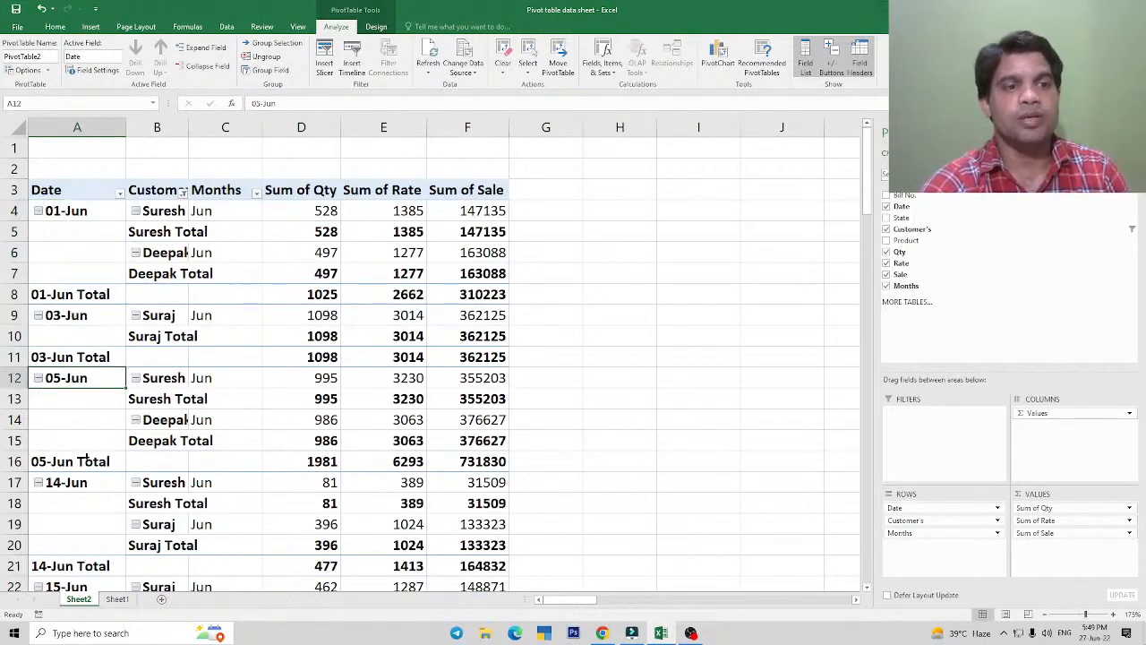
{"action": "left_click", "coordinate": [76, 482]}
{"action": "scroll", "coordinate": [68, 481], "scroll_direction": "down", "scroll_amount": 6}
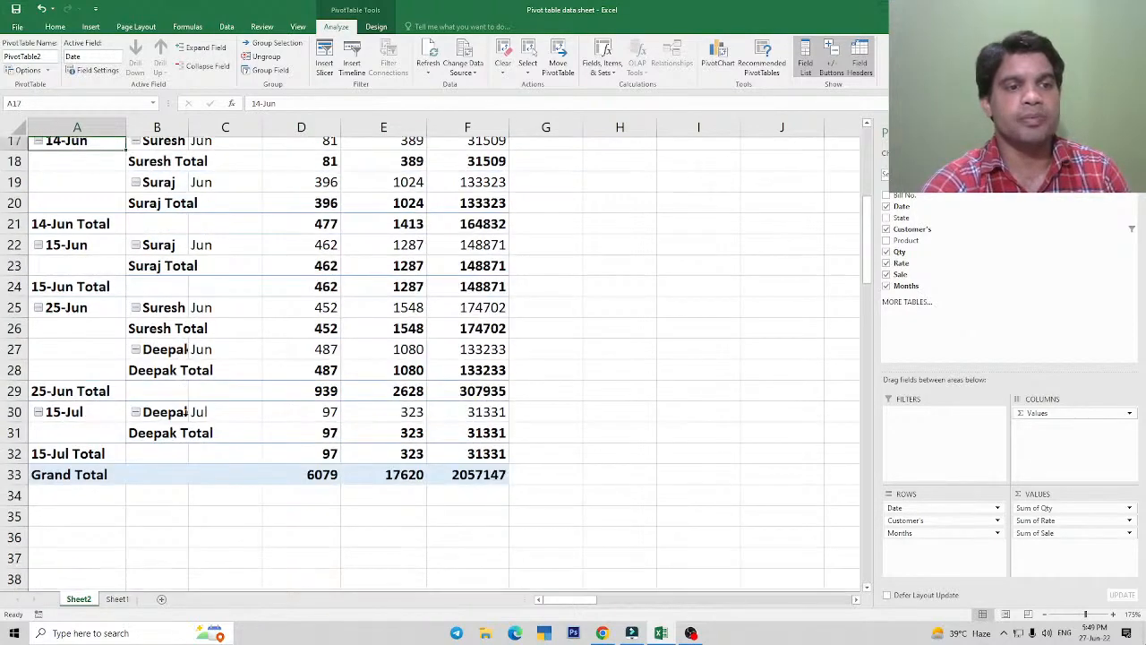
{"action": "left_click", "coordinate": [68, 420]}
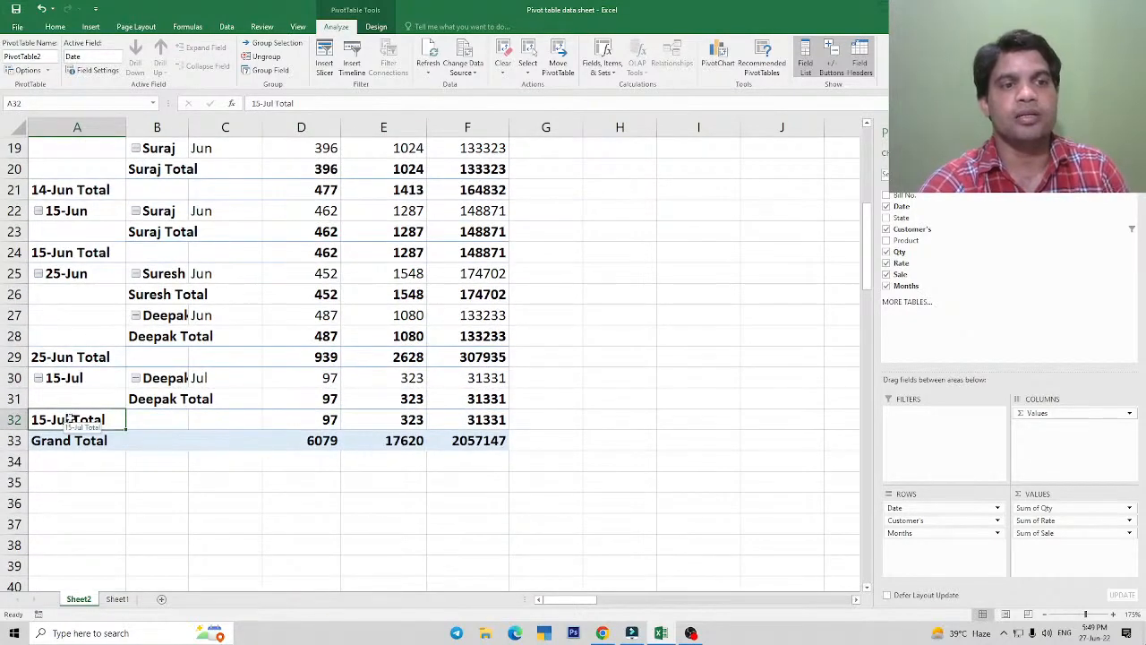
{"action": "scroll", "coordinate": [288, 365], "scroll_direction": "up", "scroll_amount": 4}
{"action": "scroll", "coordinate": [288, 365], "scroll_direction": "up", "scroll_amount": 2}
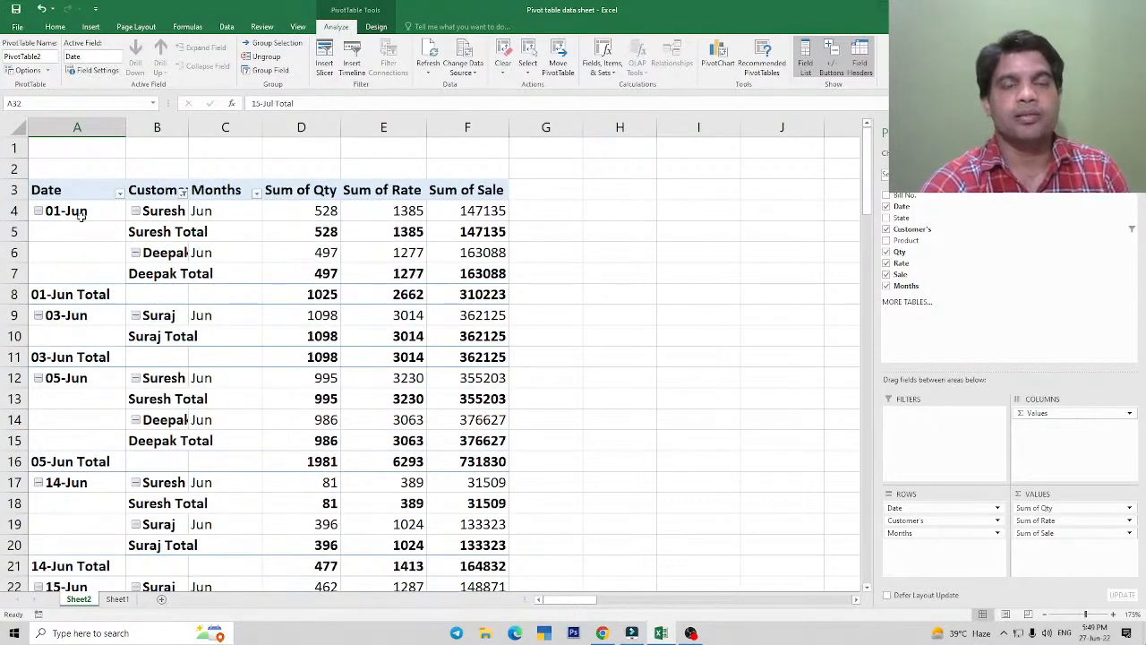
Insert a timeline for the Date field and place it in the empty cells beside the pivot table.
{"action": "left_click", "coordinate": [281, 298]}
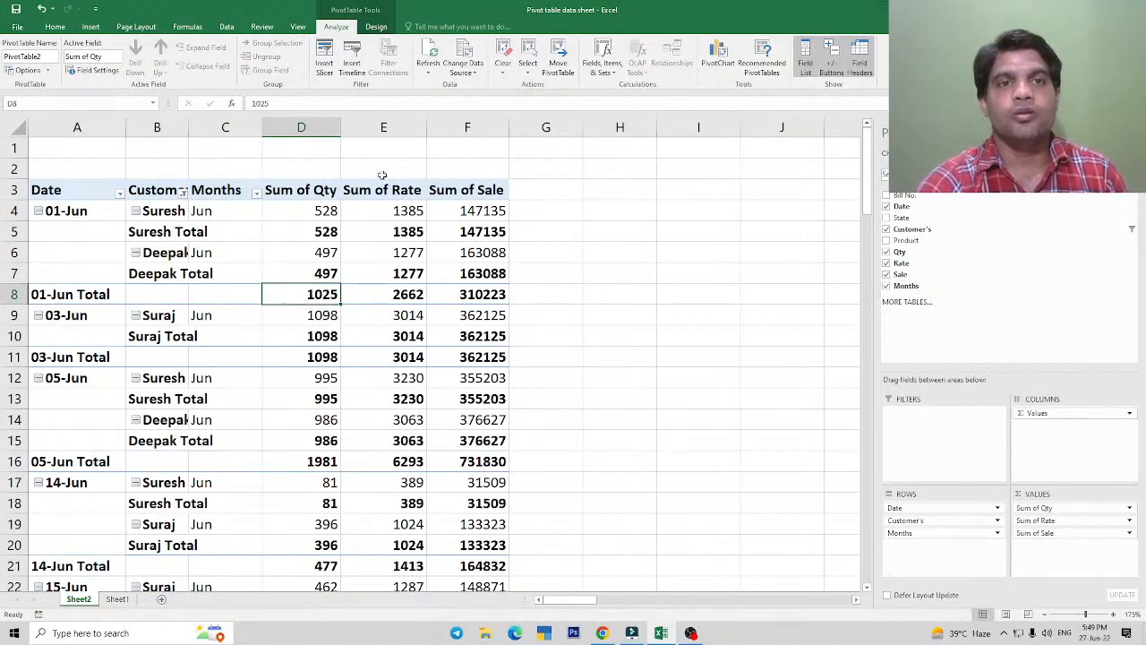
{"action": "left_click", "coordinate": [354, 70]}
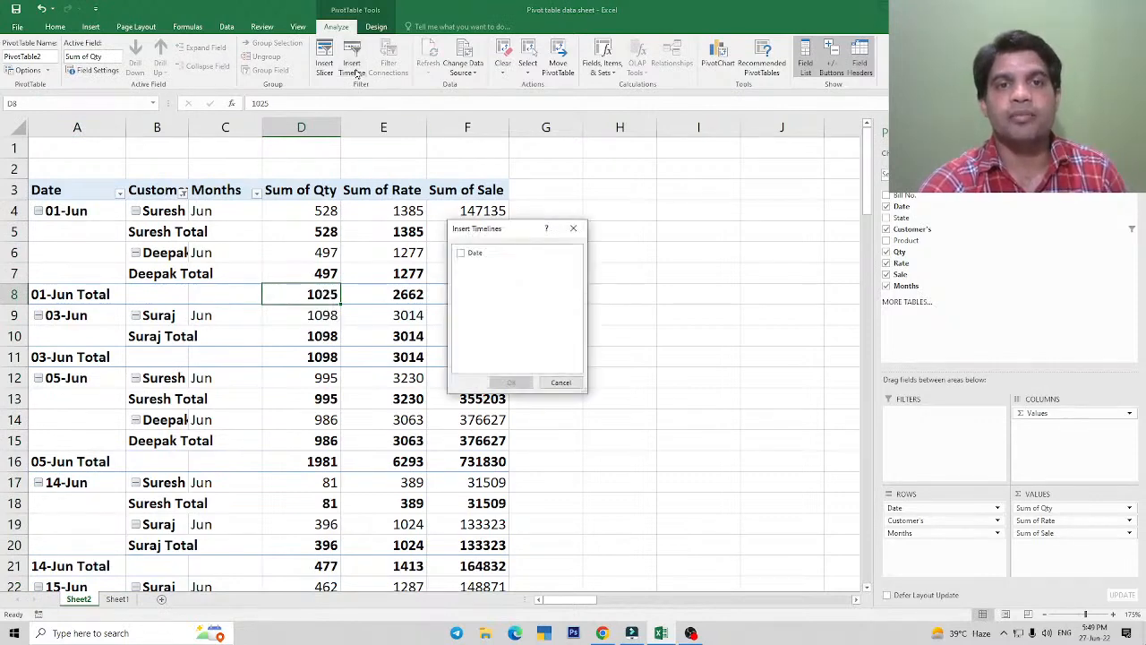
{"action": "left_click_drag", "start_coordinate": [495, 237], "coordinate": [592, 251]}
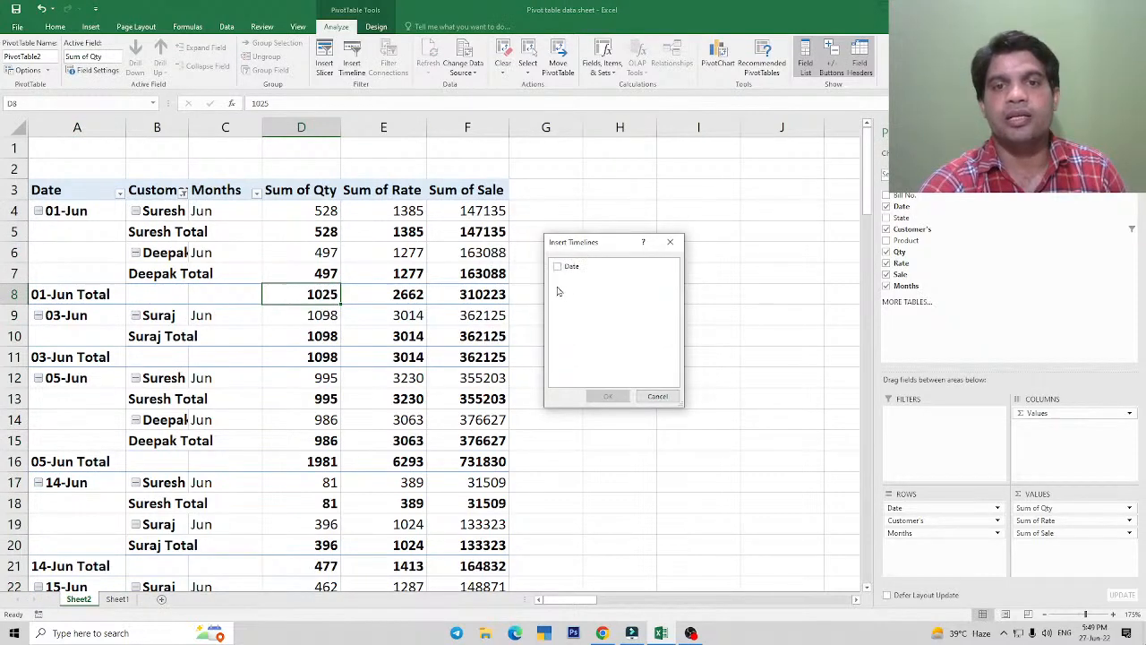
{"action": "left_click", "coordinate": [559, 267]}
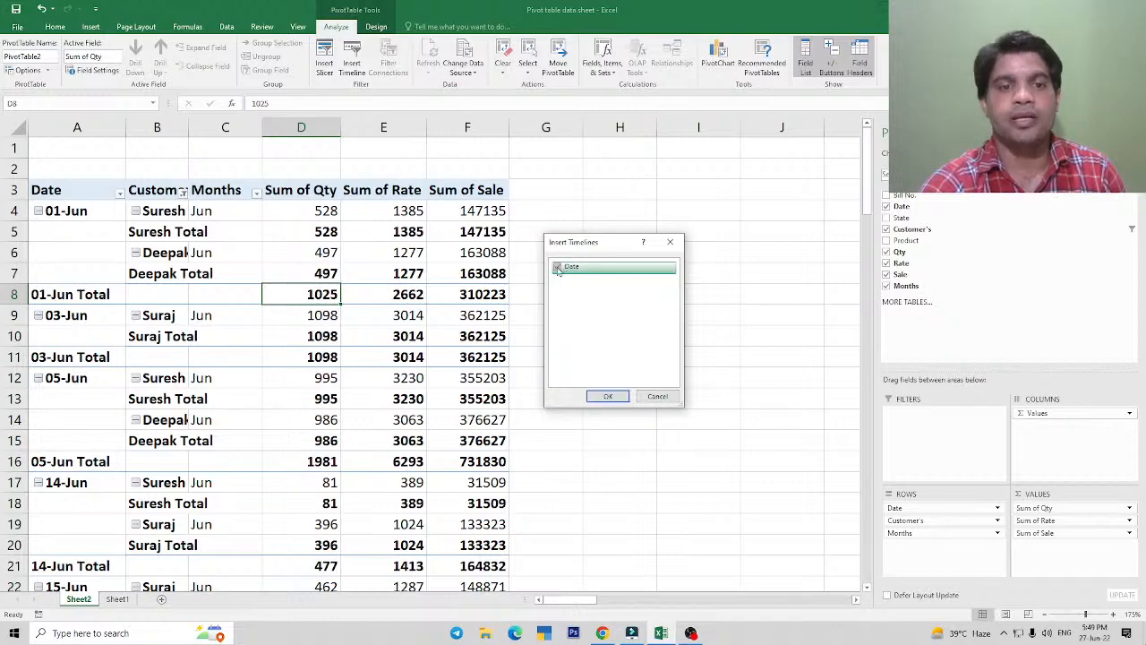
{"action": "left_click", "coordinate": [610, 396]}
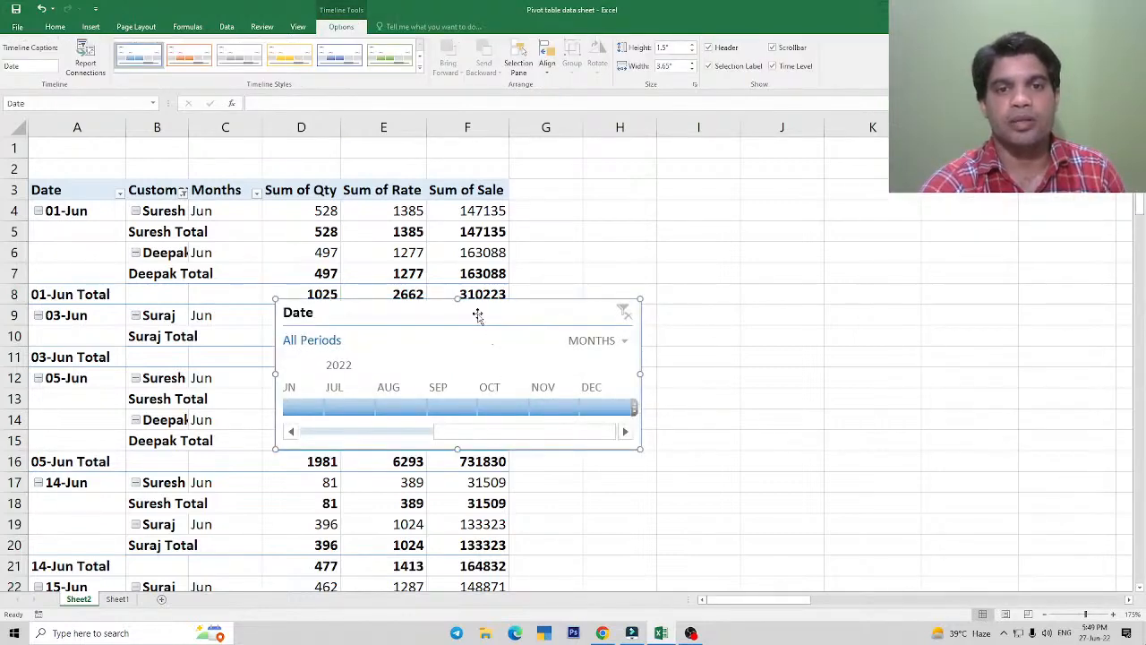
{"action": "left_click_drag", "start_coordinate": [477, 316], "coordinate": [758, 216]}
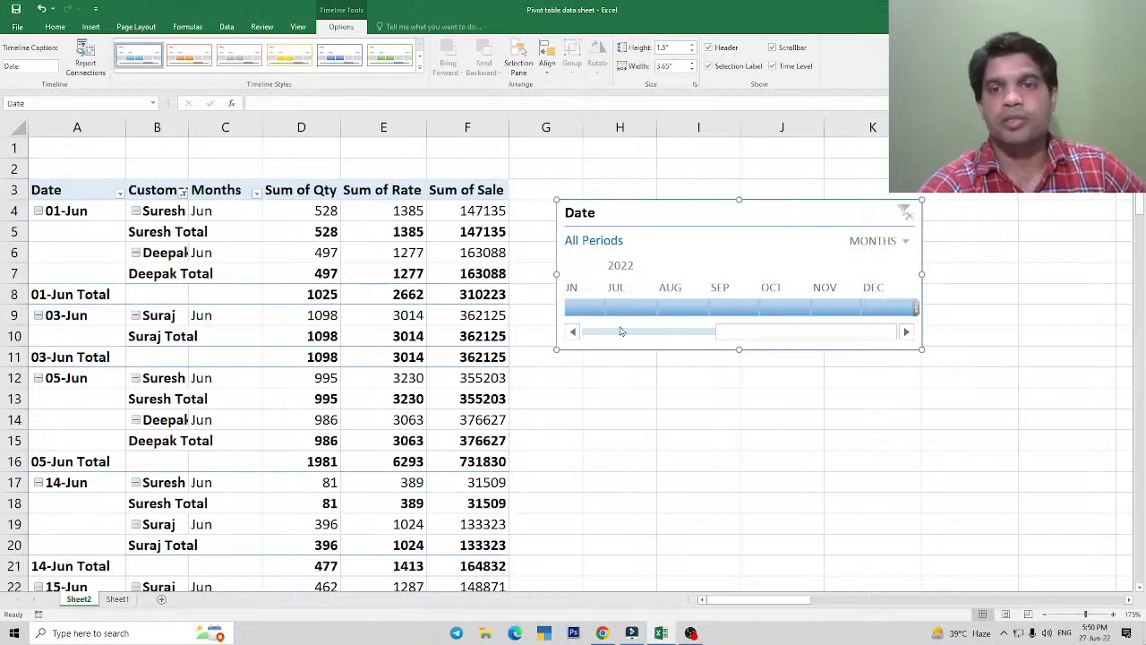
Filter the pivot table through the Date timeline by single months of 2022 between October and December, ending on September.
{"action": "left_click", "coordinate": [781, 308]}
{"action": "left_click", "coordinate": [836, 308]}
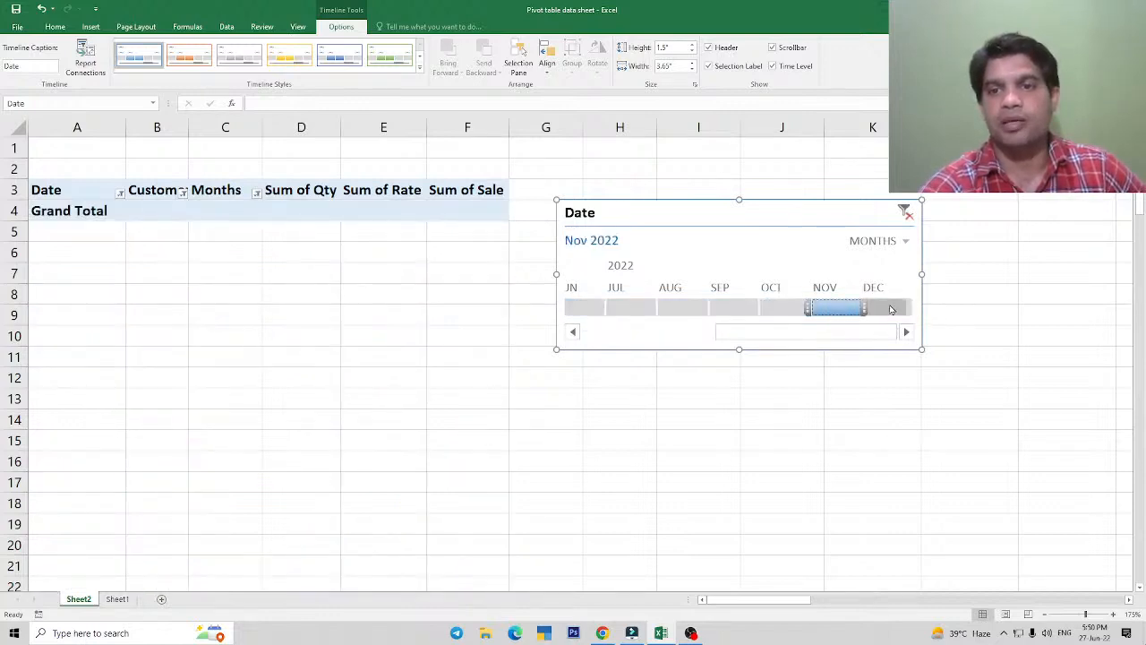
{"action": "left_click", "coordinate": [889, 309]}
{"action": "left_click", "coordinate": [838, 309]}
{"action": "left_click", "coordinate": [787, 312]}
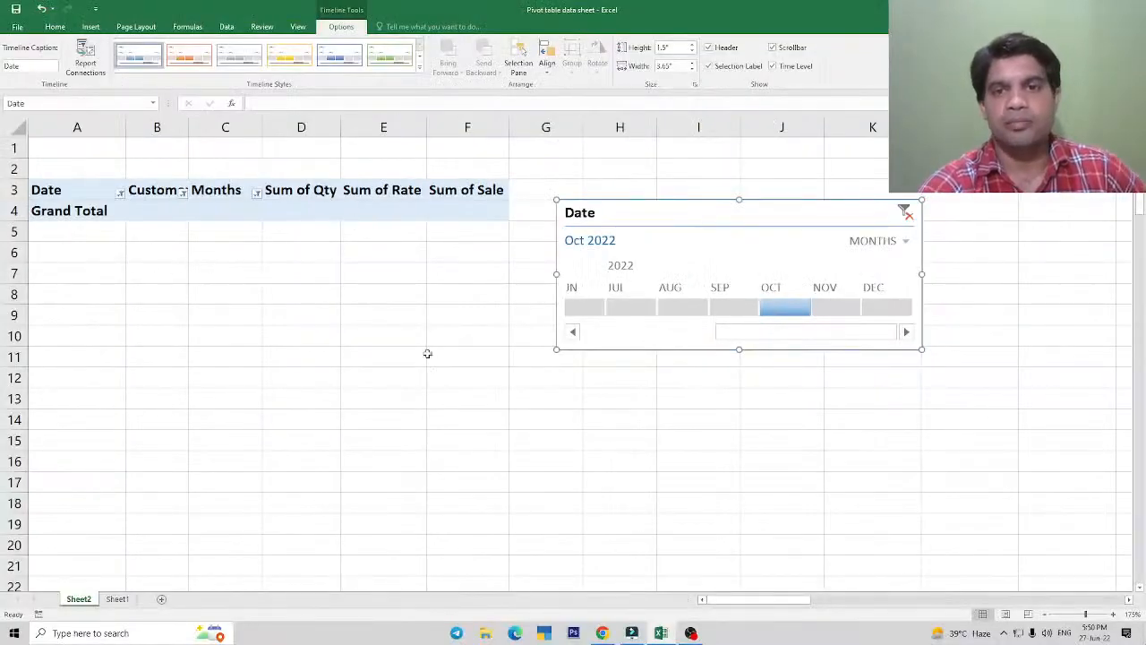
{"action": "left_click", "coordinate": [719, 299]}
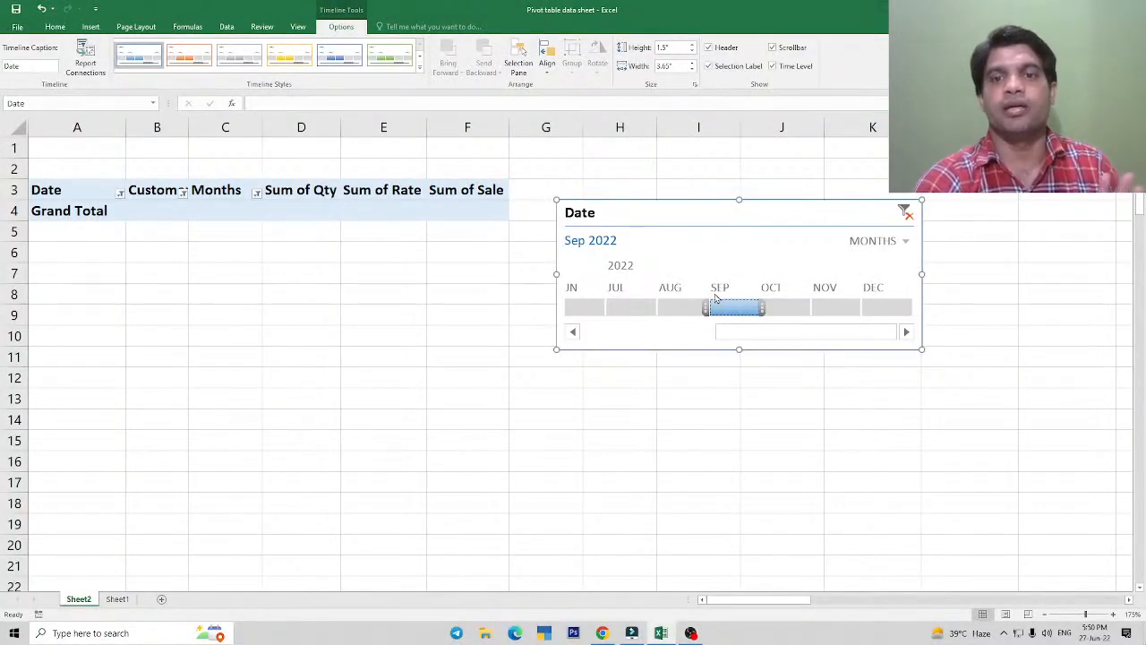
Set the Date timeline to July 2022 and switch it to June 2022, checking the filtered rows down the pivot table.
{"action": "left_click", "coordinate": [616, 300]}
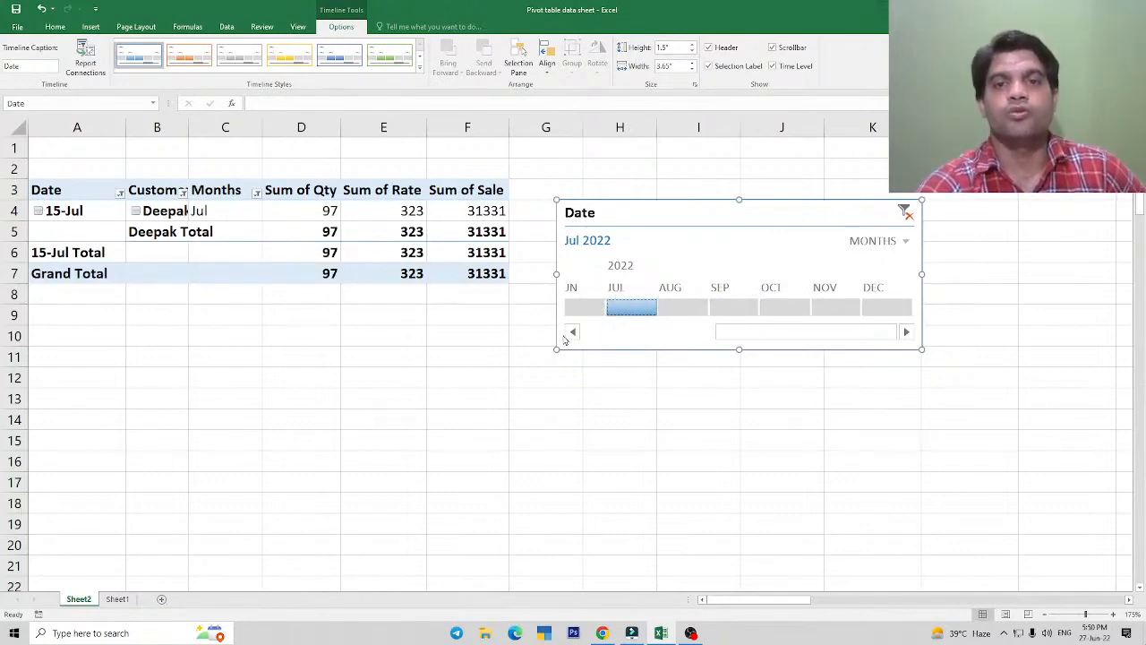
{"action": "left_click", "coordinate": [577, 302]}
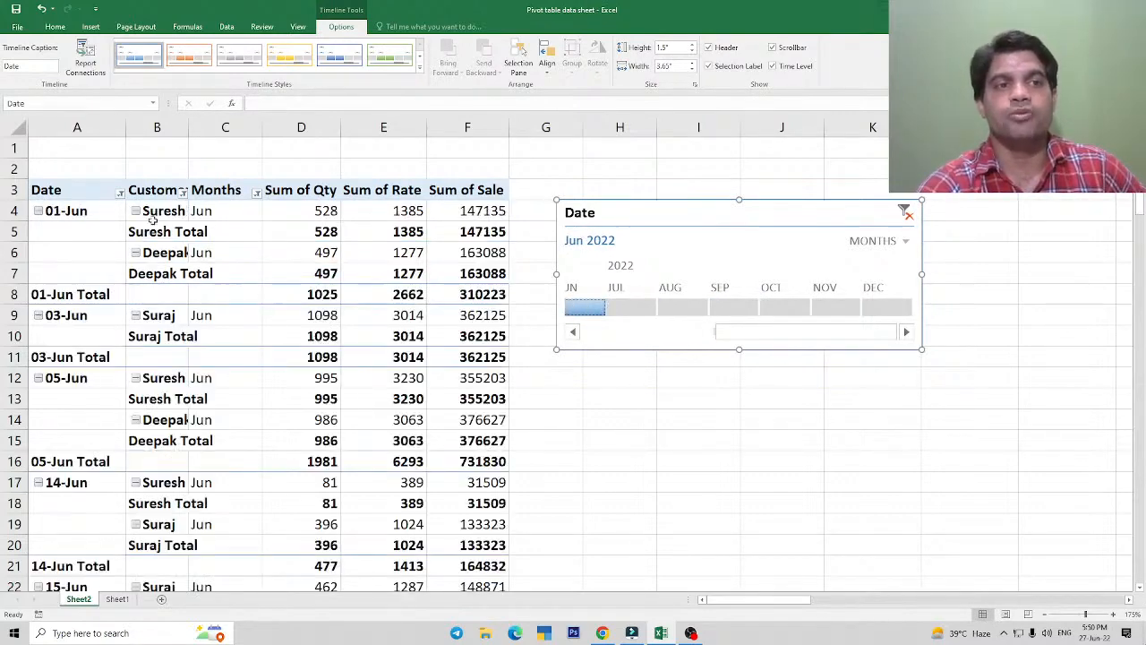
{"action": "scroll", "coordinate": [188, 410], "scroll_direction": "down", "scroll_amount": 2}
{"action": "scroll", "coordinate": [70, 486], "scroll_direction": "down", "scroll_amount": 2}
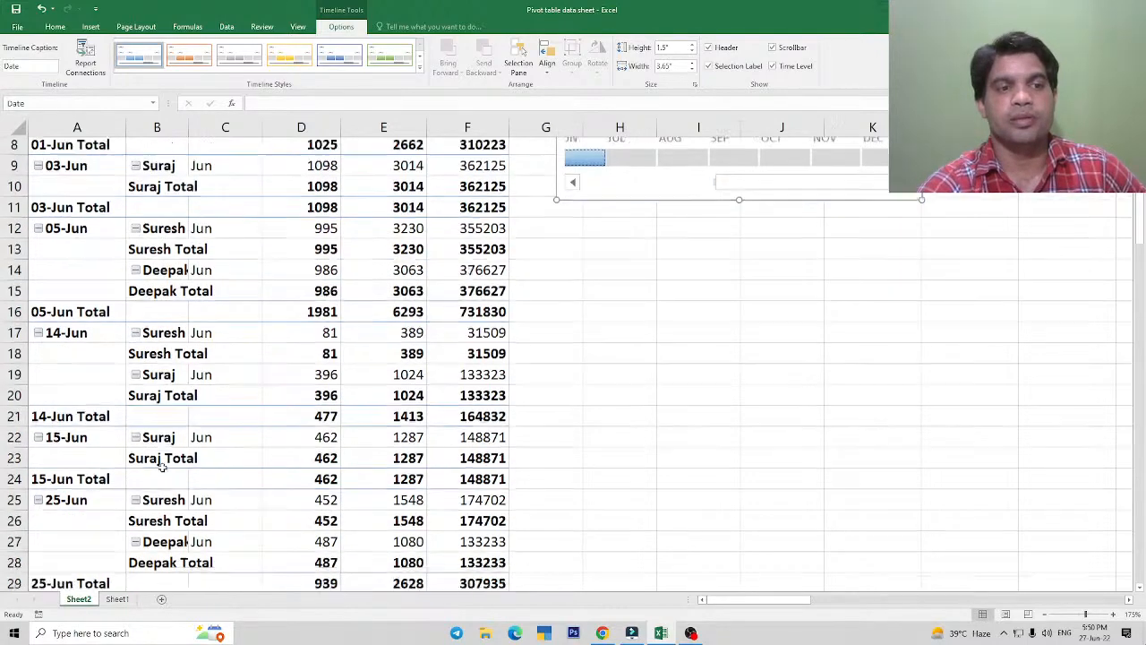
{"action": "scroll", "coordinate": [77, 484], "scroll_direction": "up", "scroll_amount": 4}
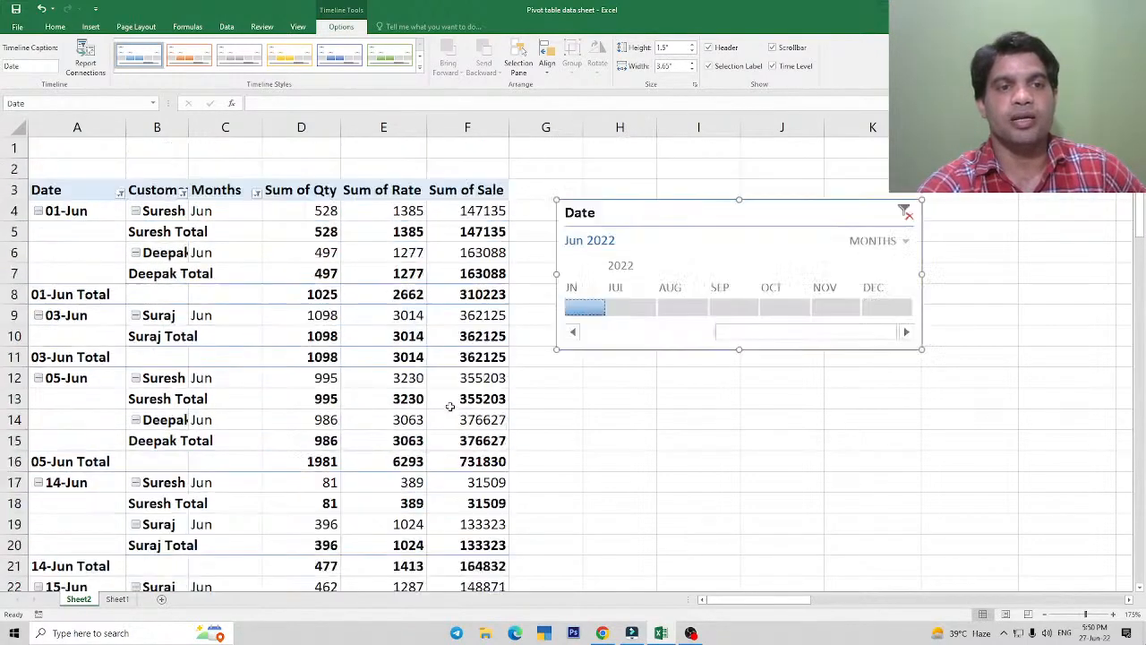
Delete the Date timeline from Sheet2.
{"action": "left_click_drag", "start_coordinate": [626, 218], "coordinate": [618, 222]}
{"action": "left_click", "coordinate": [457, 253]}
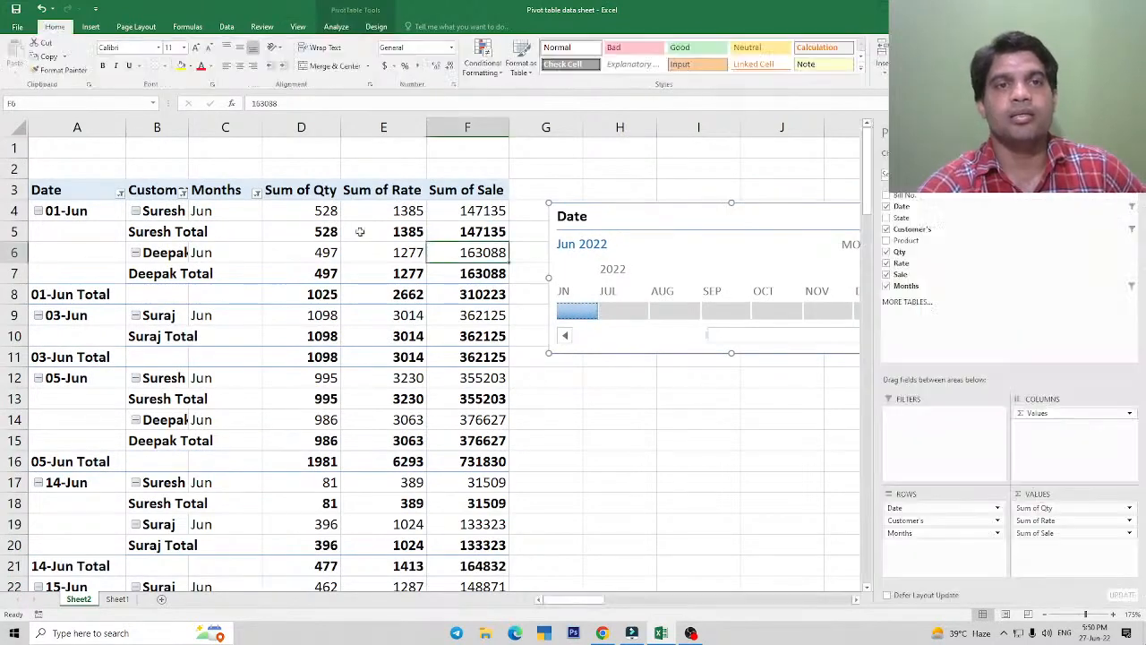
{"action": "left_click", "coordinate": [337, 26]}
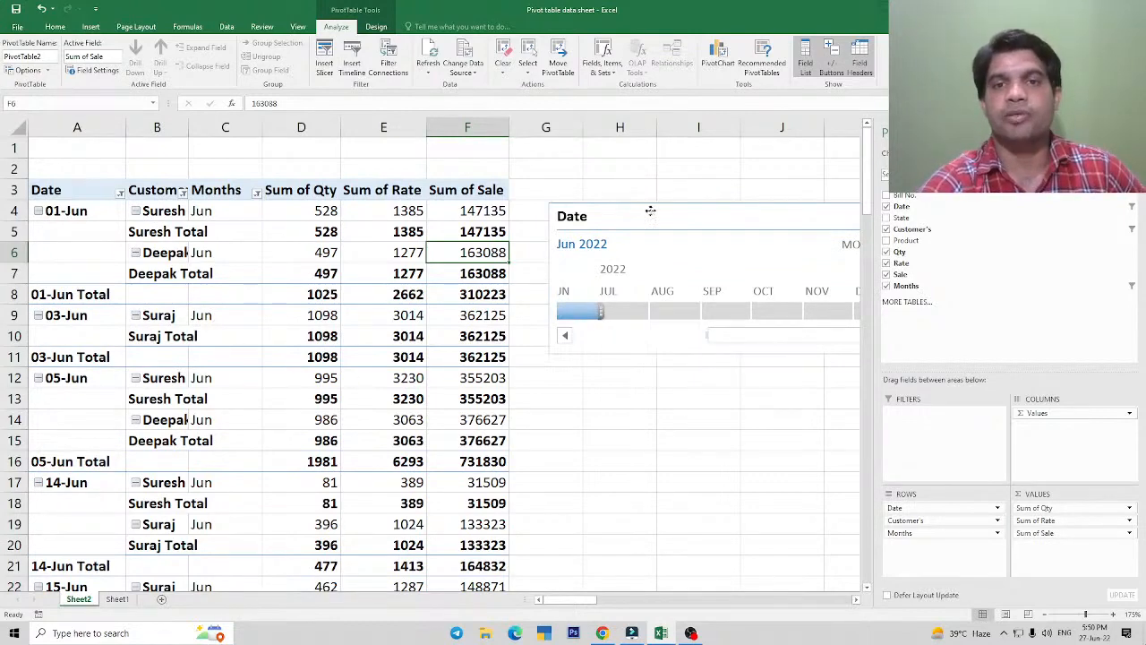
{"action": "left_click_drag", "start_coordinate": [650, 209], "coordinate": [422, 213]}
{"action": "key", "text": "Delete"}
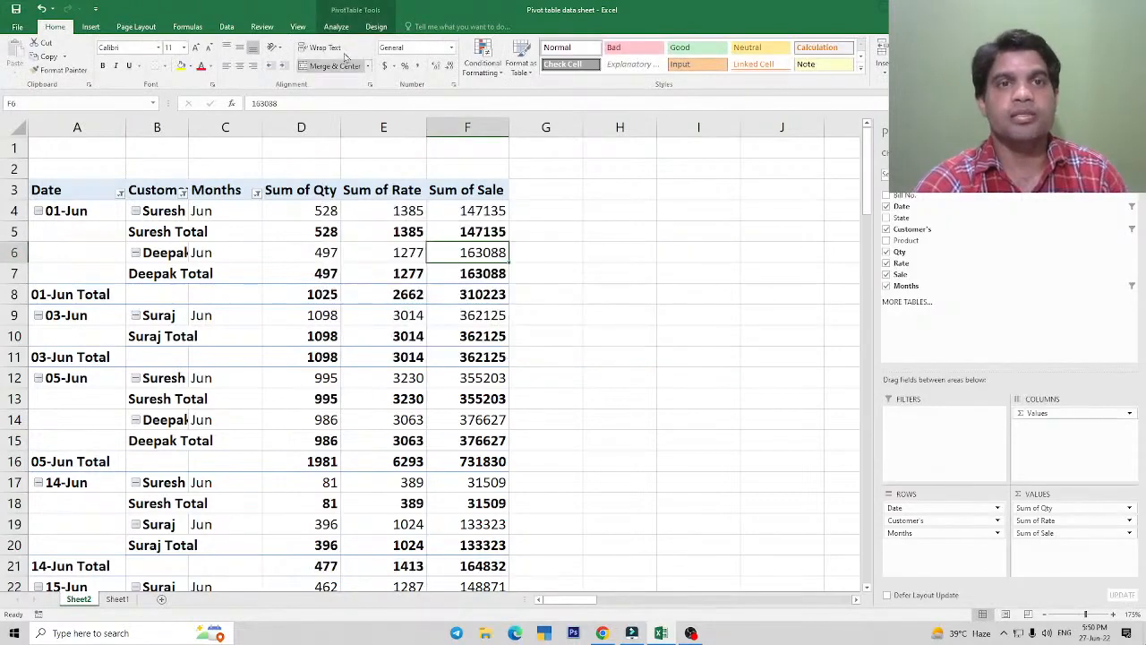
{"action": "left_click", "coordinate": [336, 26]}
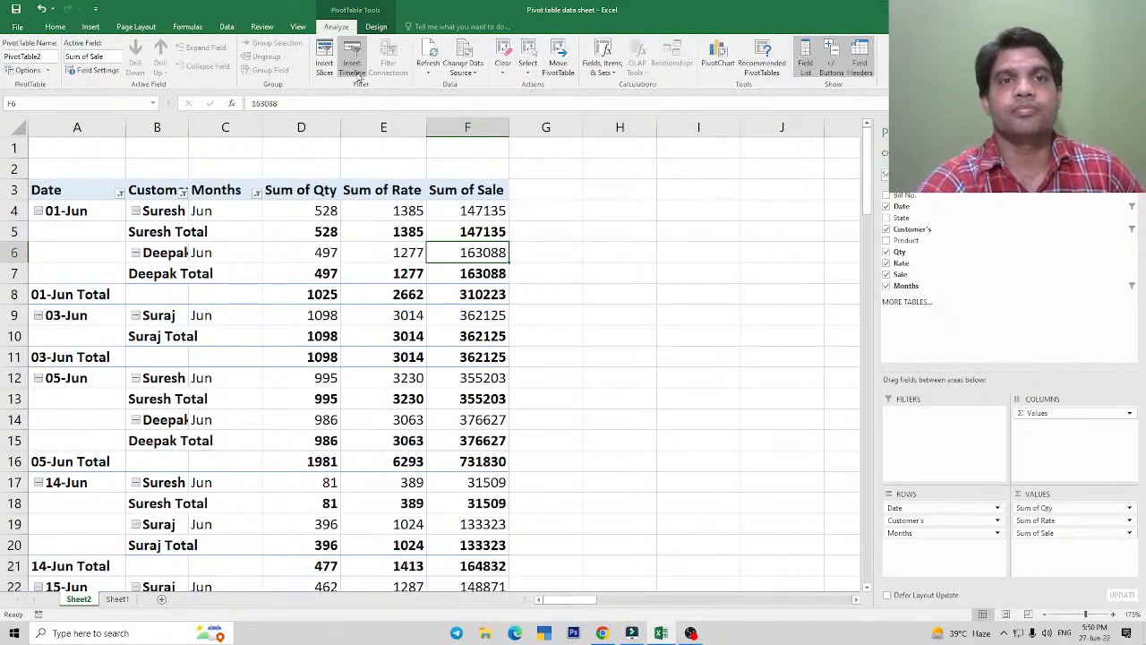
{"action": "left_click", "coordinate": [355, 252]}
{"action": "left_click", "coordinate": [283, 312]}
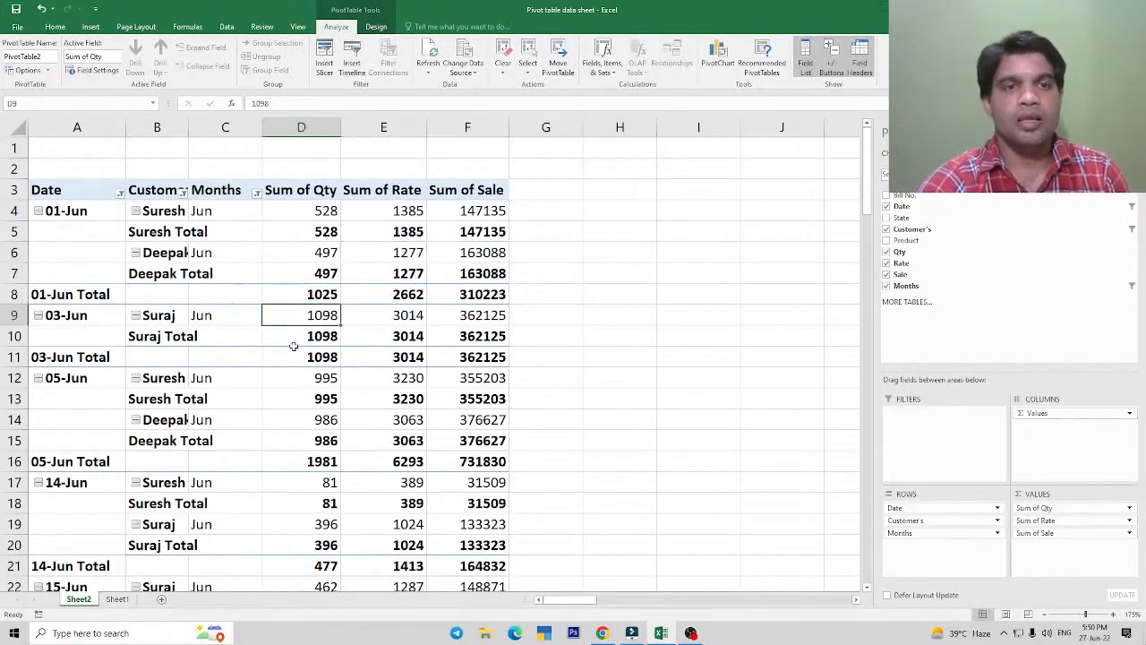
{"action": "left_click", "coordinate": [444, 372]}
{"action": "left_click", "coordinate": [299, 357]}
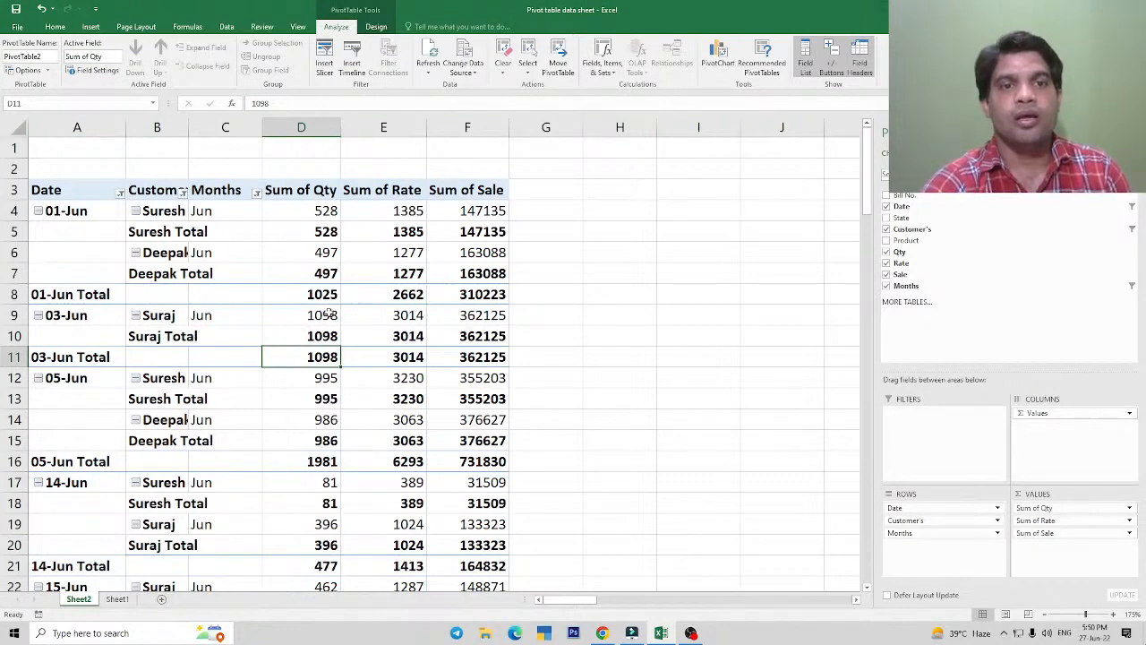
{"action": "left_click", "coordinate": [353, 292]}
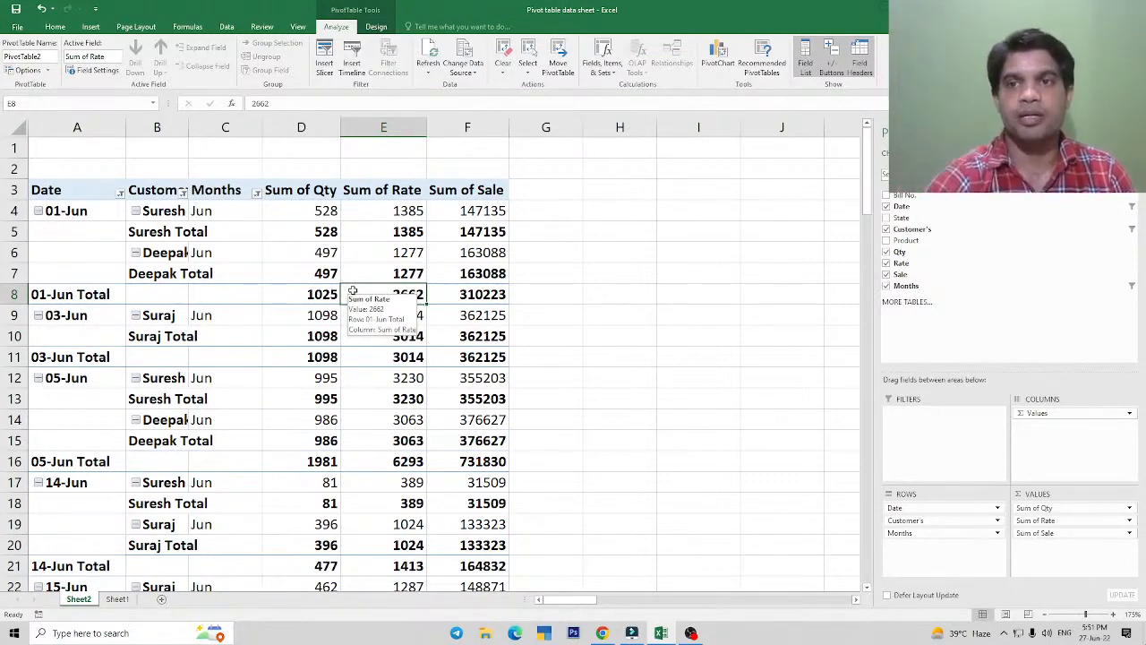
Hide the pivot table's field list and check the source data on Sheet1 against the pivot table on Sheet2.
{"action": "left_click", "coordinate": [1132, 132]}
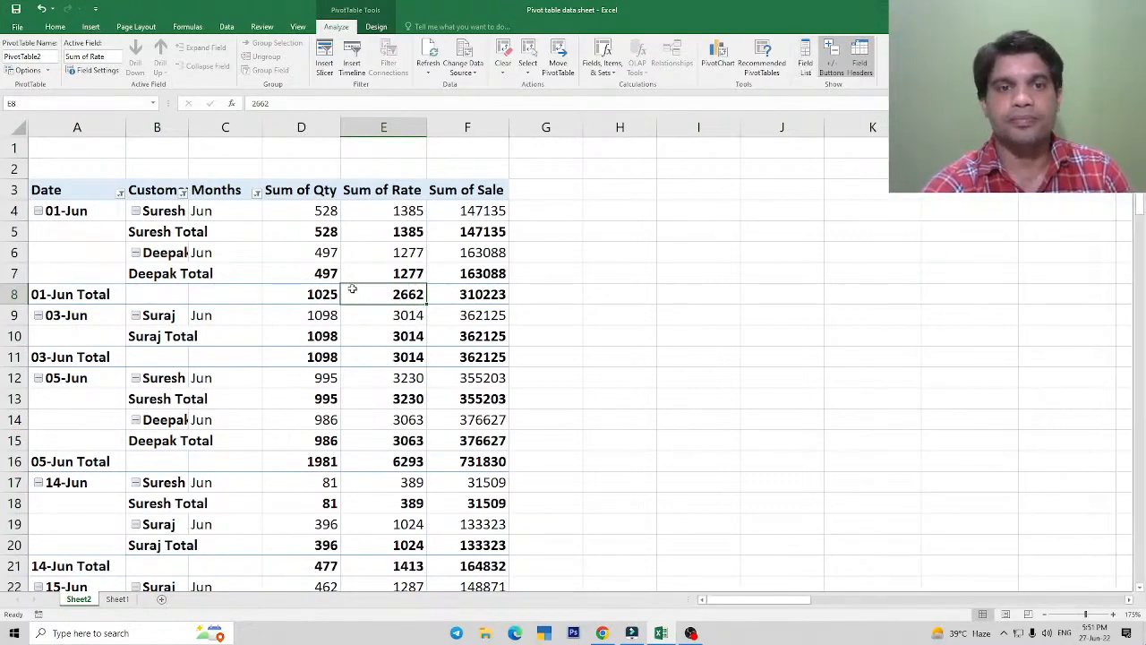
{"action": "left_click", "coordinate": [313, 357]}
{"action": "left_click", "coordinate": [117, 603]}
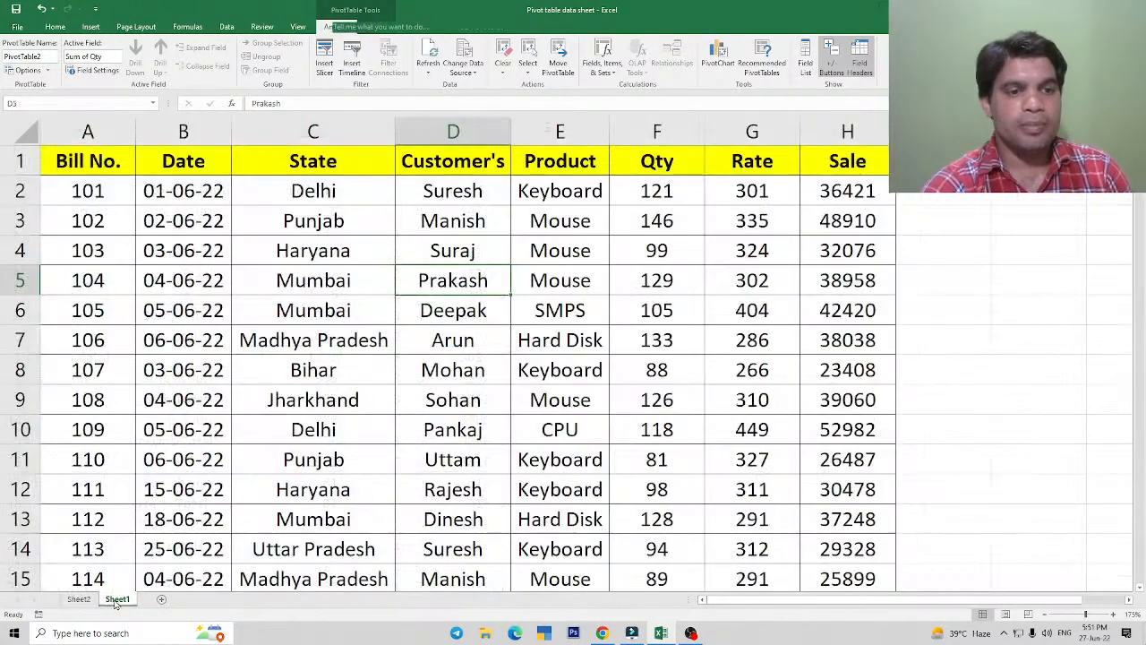
{"action": "left_click", "coordinate": [417, 334]}
{"action": "left_click", "coordinate": [385, 283]}
{"action": "left_click", "coordinate": [527, 273]}
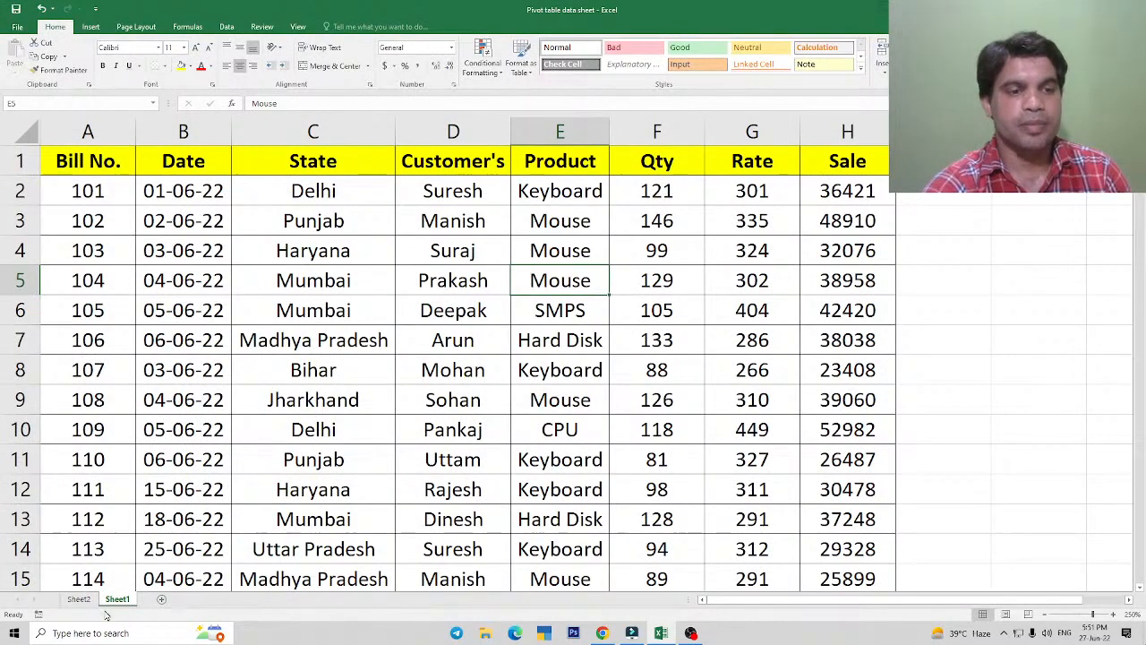
{"action": "left_click", "coordinate": [78, 599]}
{"action": "left_click", "coordinate": [421, 358]}
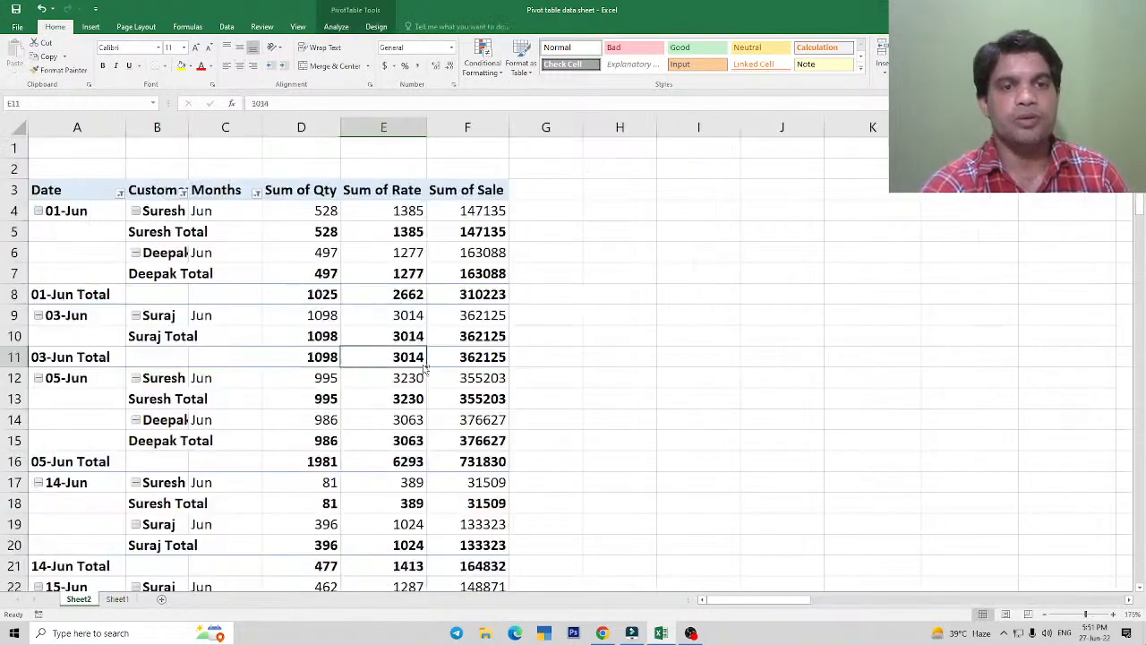
{"action": "left_click", "coordinate": [268, 319]}
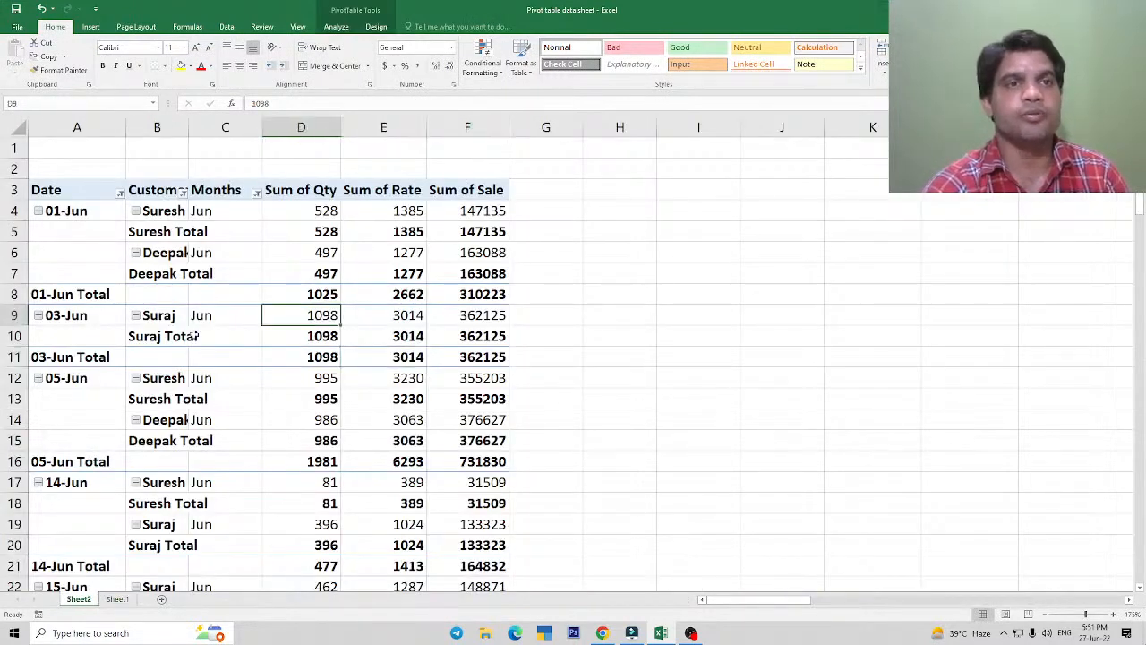
Clear all fields and filters from the pivot table on Sheet2.
{"action": "left_click", "coordinate": [335, 27]}
{"action": "left_click", "coordinate": [502, 63]}
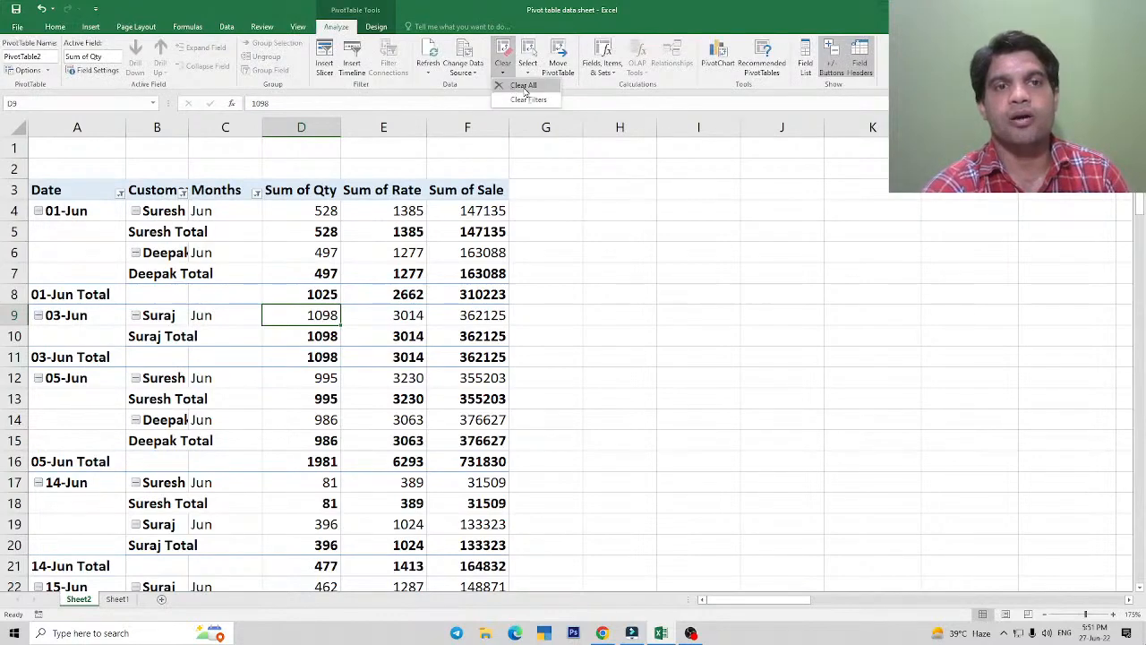
{"action": "left_click", "coordinate": [524, 93]}
{"action": "left_click", "coordinate": [146, 305]}
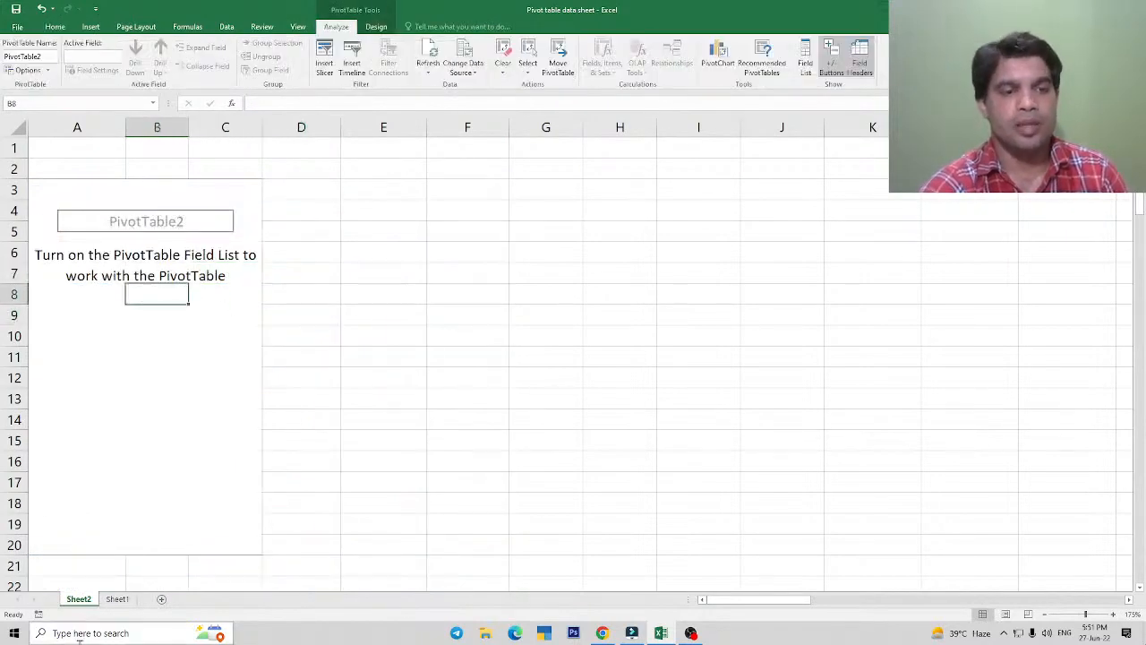
Show the field list again and rebuild the pivot table with Product in rows, Sale in values and Customer's as the report filter.
{"action": "left_click", "coordinate": [117, 599]}
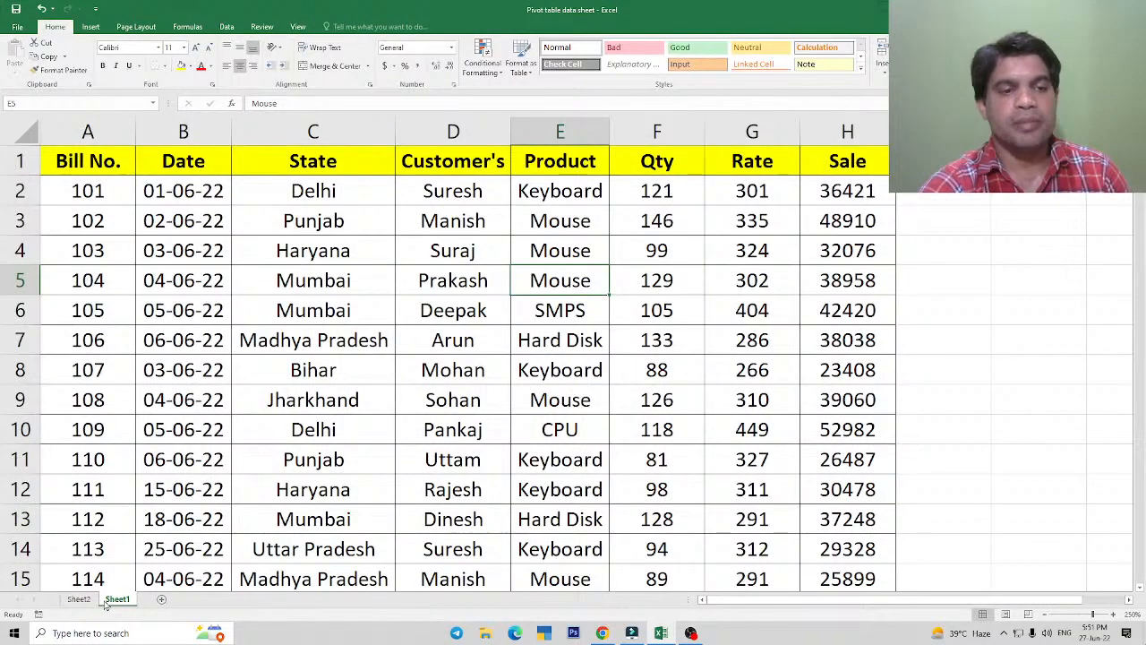
{"action": "left_click", "coordinate": [87, 600]}
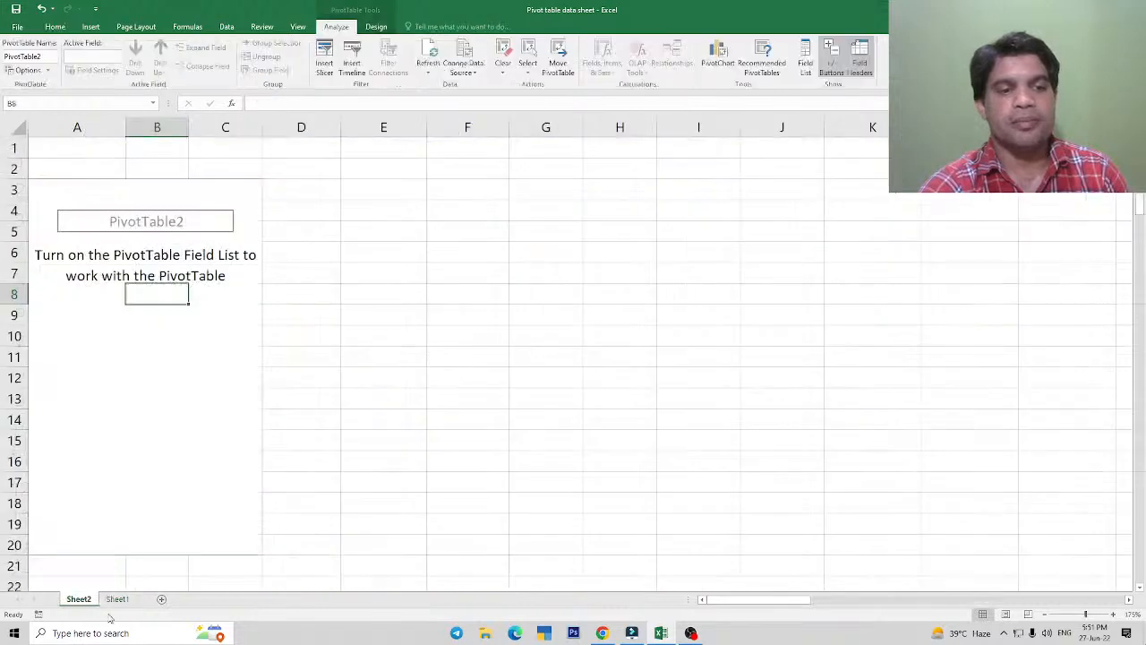
{"action": "left_click", "coordinate": [168, 343]}
{"action": "left_click", "coordinate": [805, 61]}
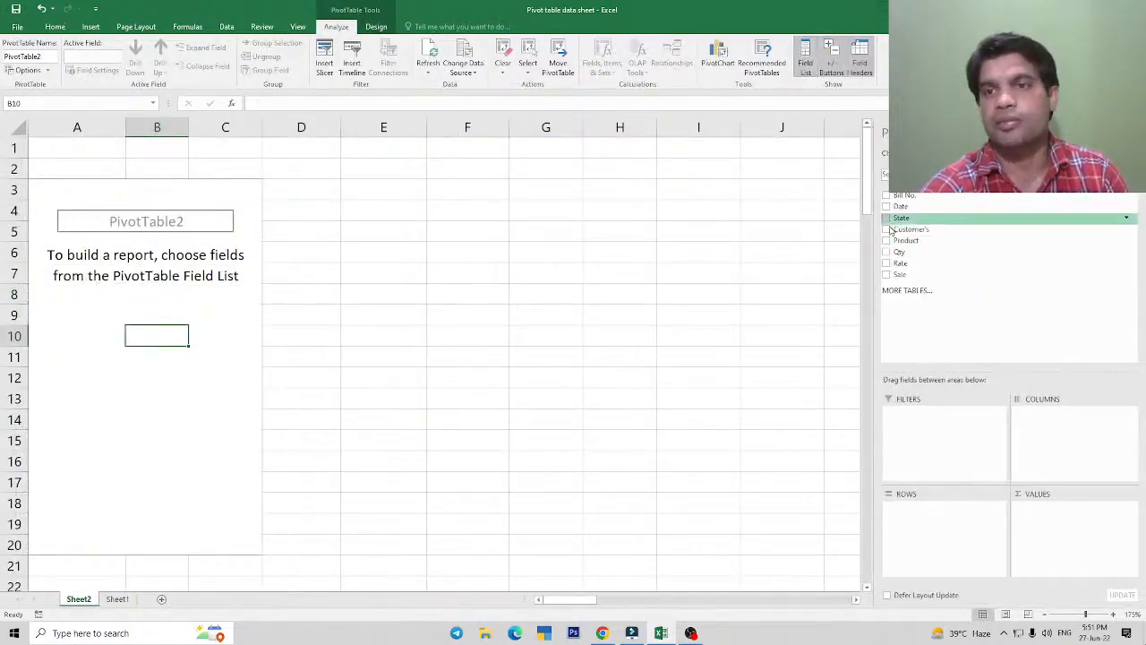
{"action": "left_click", "coordinate": [887, 230]}
{"action": "left_click", "coordinate": [886, 240]}
{"action": "left_click", "coordinate": [887, 274]}
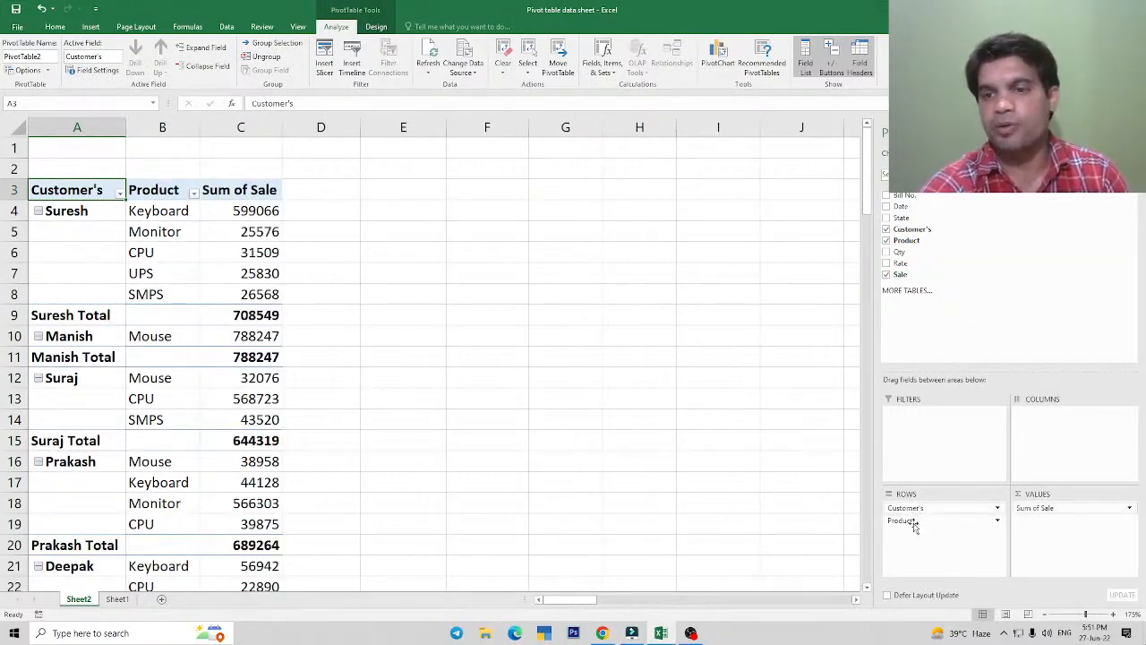
{"action": "left_click_drag", "start_coordinate": [904, 508], "coordinate": [932, 449]}
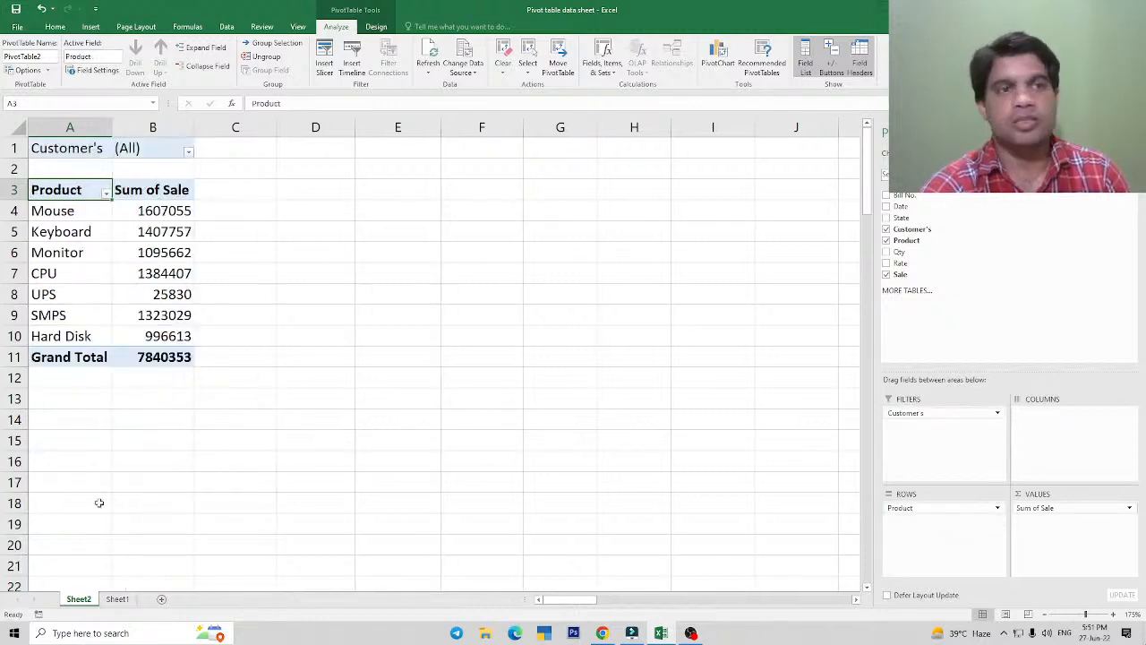
Filter the pivot table's Customer's report filter to only the first two customers in the list, with multiple-item selection enabled.
{"action": "left_click", "coordinate": [184, 153]}
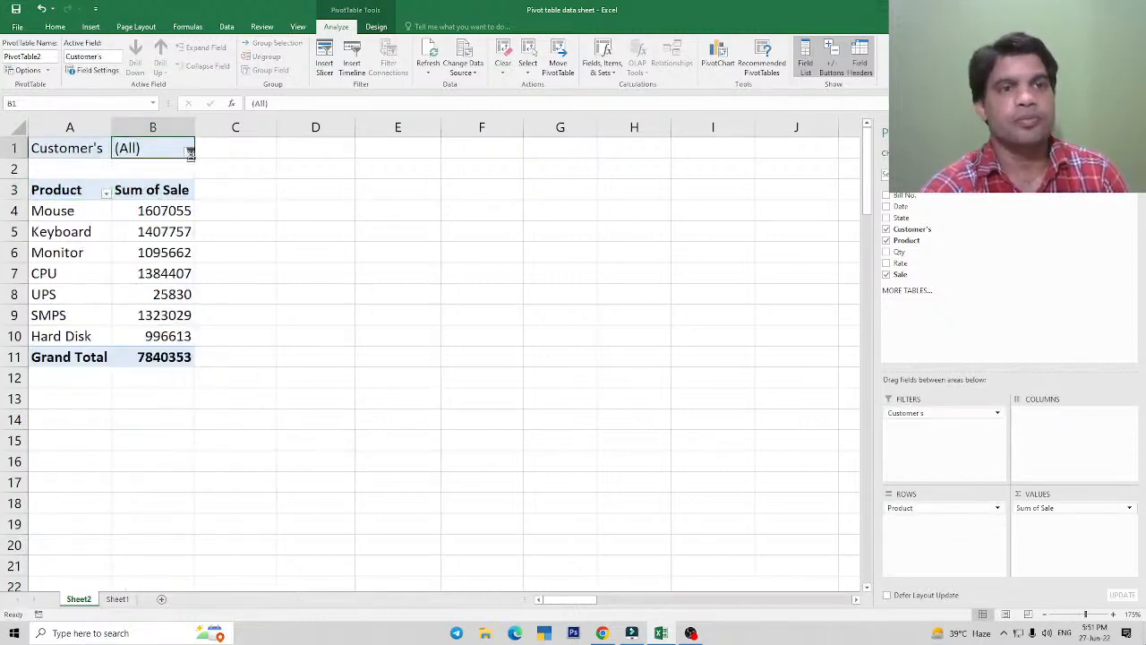
{"action": "left_click", "coordinate": [188, 151]}
{"action": "left_click", "coordinate": [57, 285]}
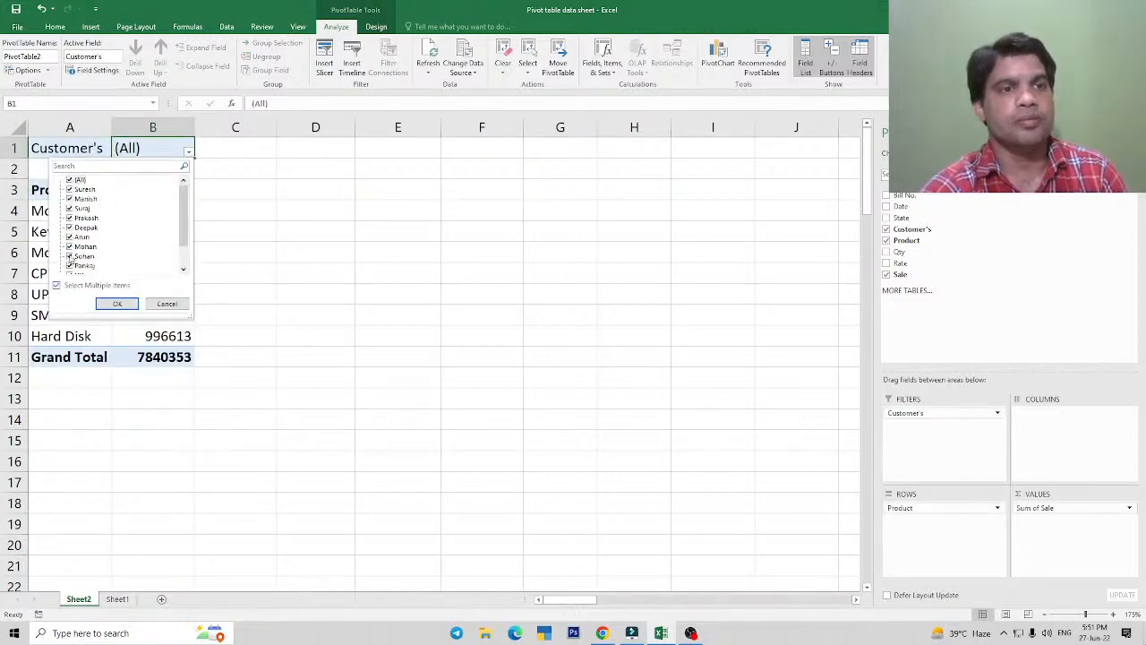
{"action": "left_click", "coordinate": [70, 180]}
{"action": "left_click", "coordinate": [70, 189]}
{"action": "left_click", "coordinate": [70, 199]}
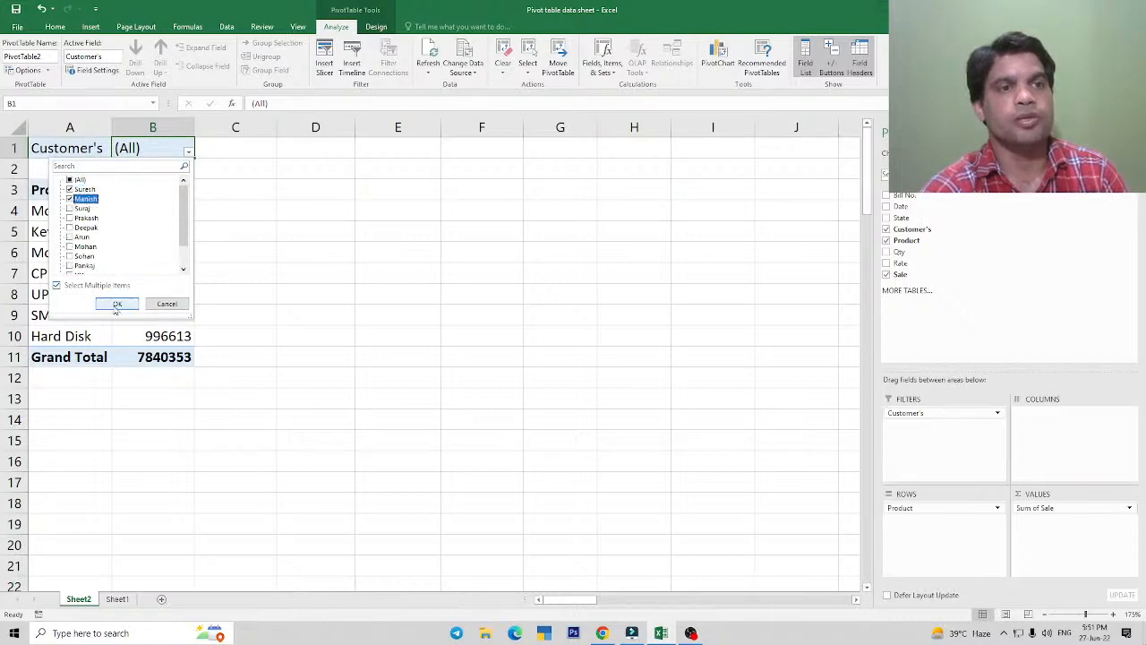
{"action": "left_click", "coordinate": [117, 304]}
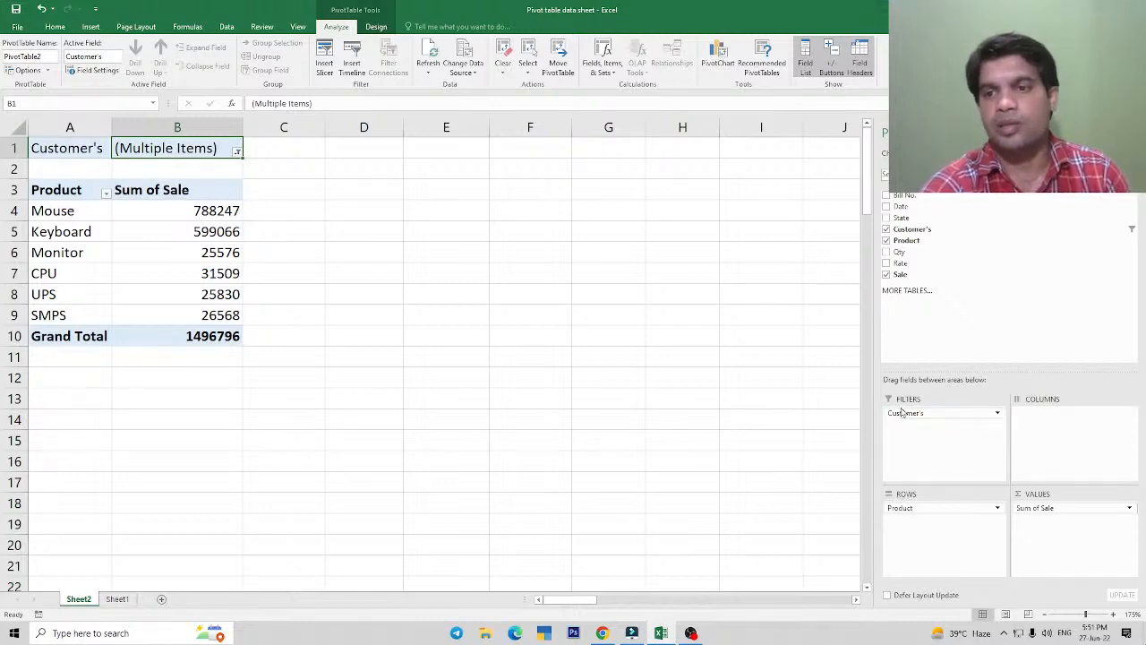
Move the Customer's field from the report filter to the rows area, above Product.
{"action": "left_click_drag", "start_coordinate": [902, 412], "coordinate": [905, 507]}
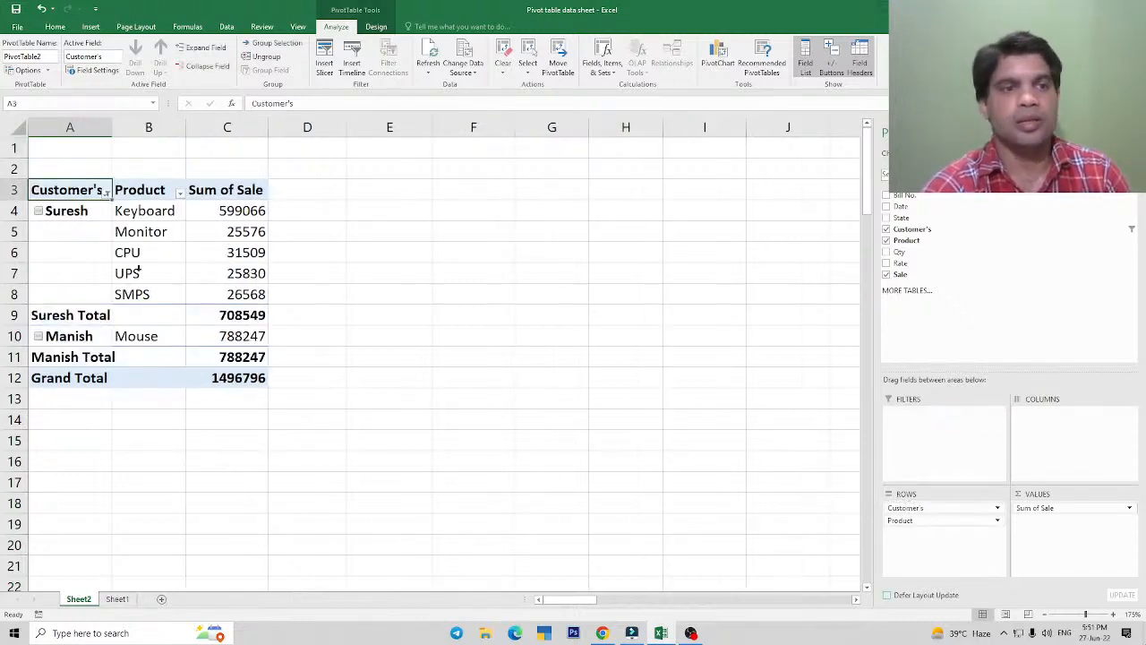
{"action": "left_click", "coordinate": [135, 253]}
{"action": "left_click", "coordinate": [228, 316]}
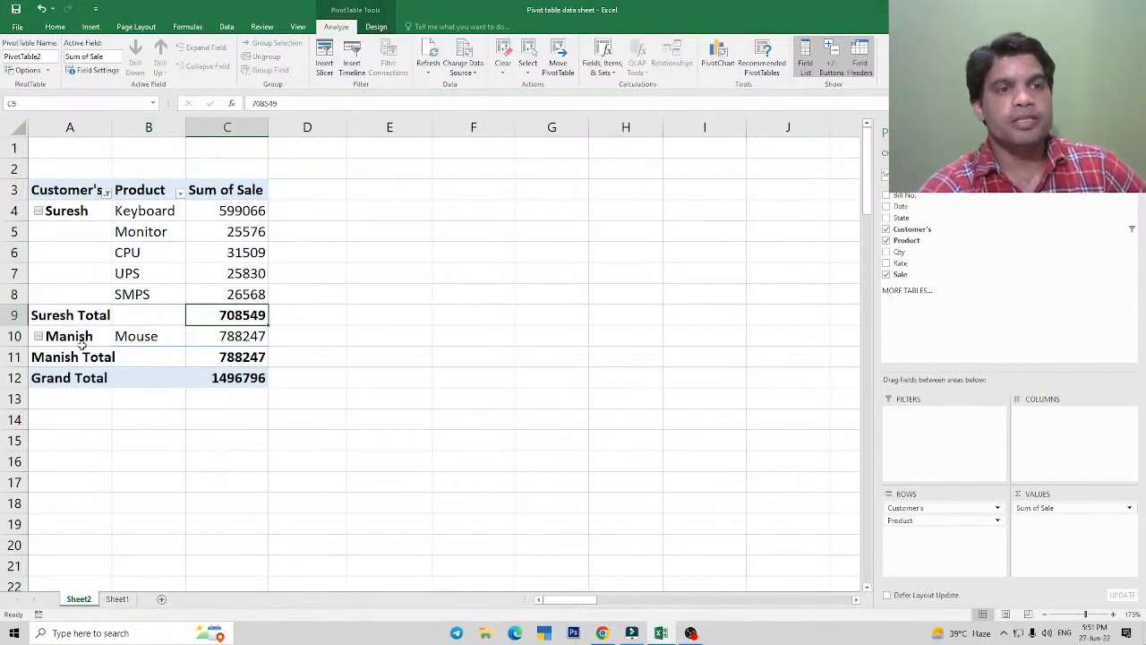
Examine which products and sales are listed under each of the two customers in the pivot table, glancing at the source data on Sheet1.
{"action": "left_click_drag", "start_coordinate": [69, 339], "coordinate": [76, 208]}
{"action": "left_click_drag", "start_coordinate": [149, 213], "coordinate": [158, 295]}
{"action": "left_click", "coordinate": [158, 254]}
{"action": "left_click", "coordinate": [273, 275]}
{"action": "left_click", "coordinate": [242, 269]}
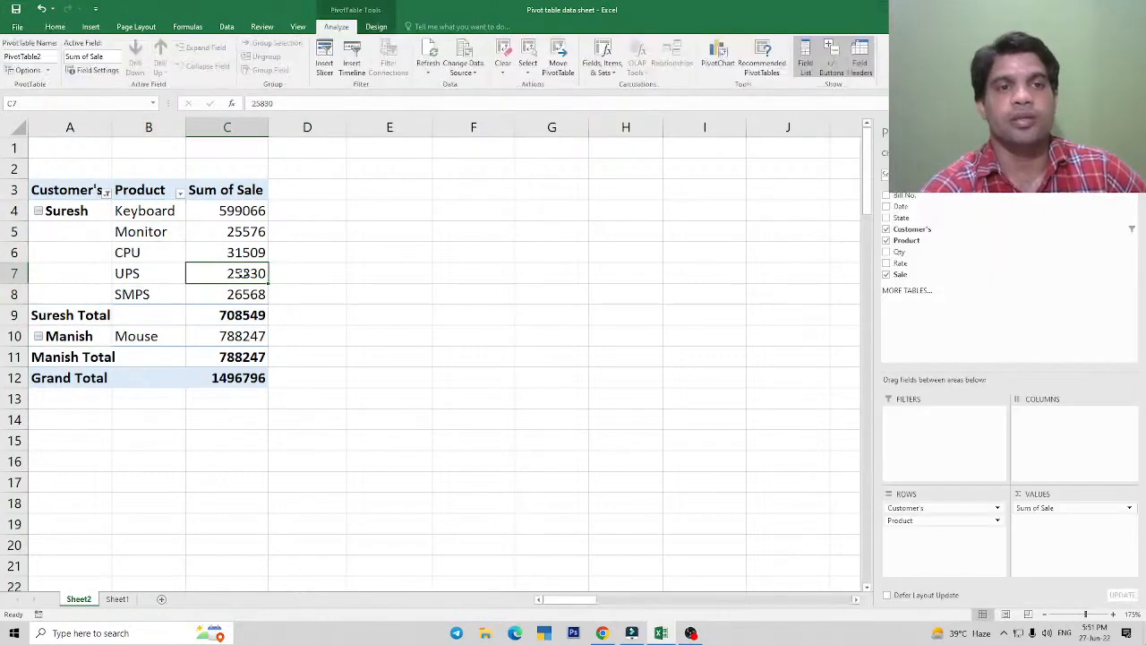
{"action": "left_click", "coordinate": [117, 598]}
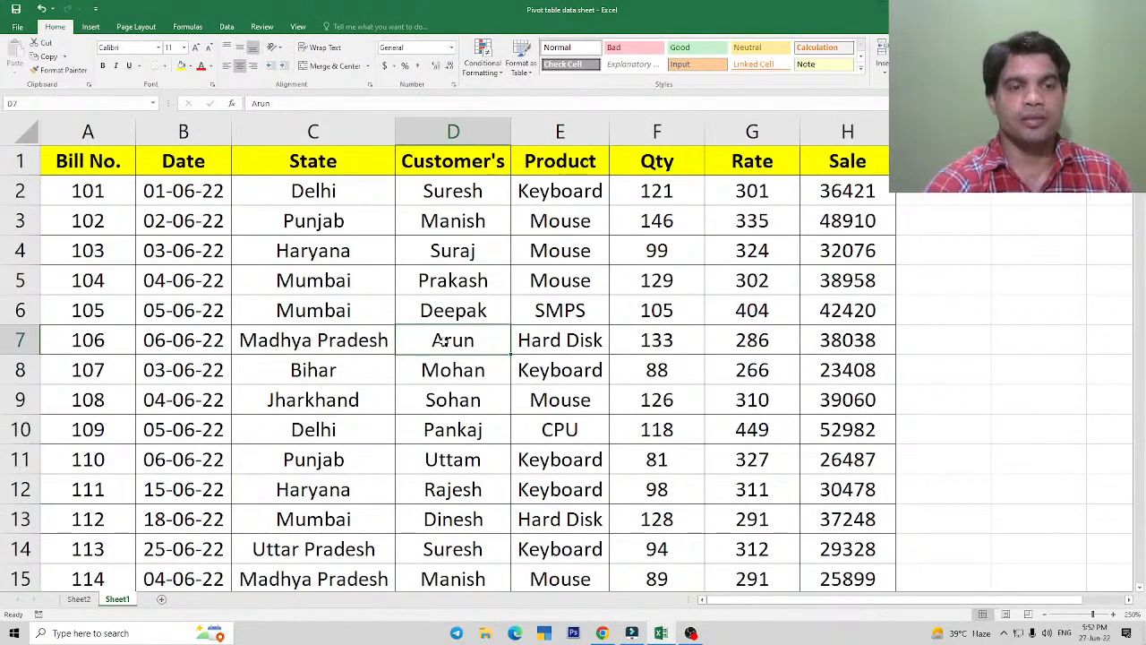
{"action": "left_click", "coordinate": [85, 599]}
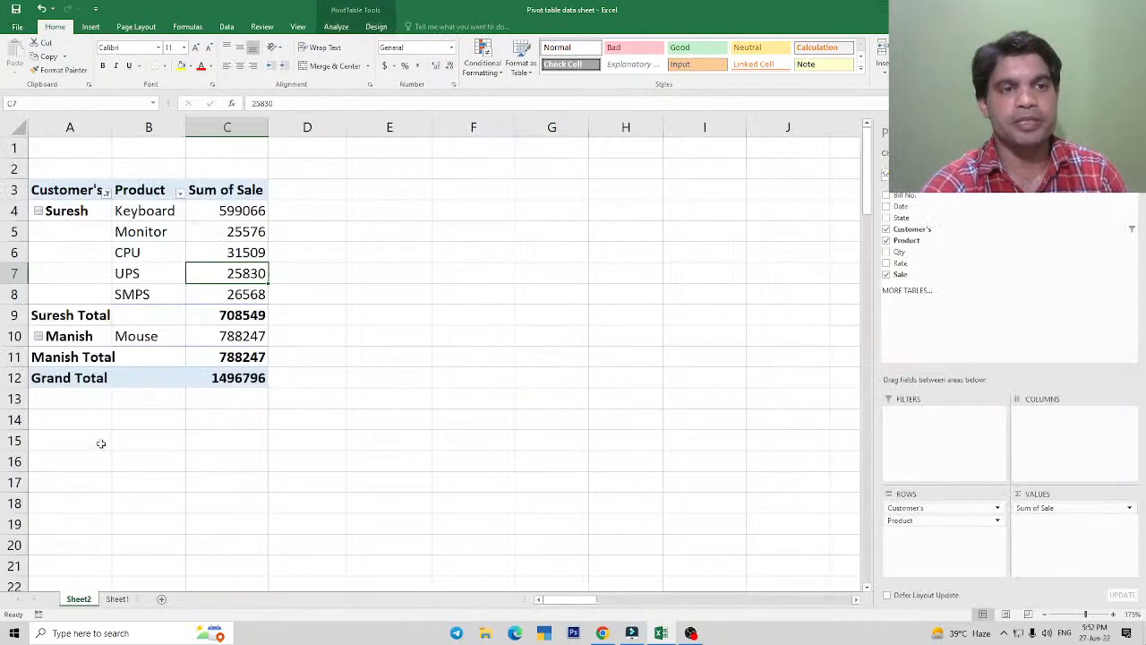
{"action": "left_click", "coordinate": [77, 212]}
{"action": "left_click", "coordinate": [71, 340]}
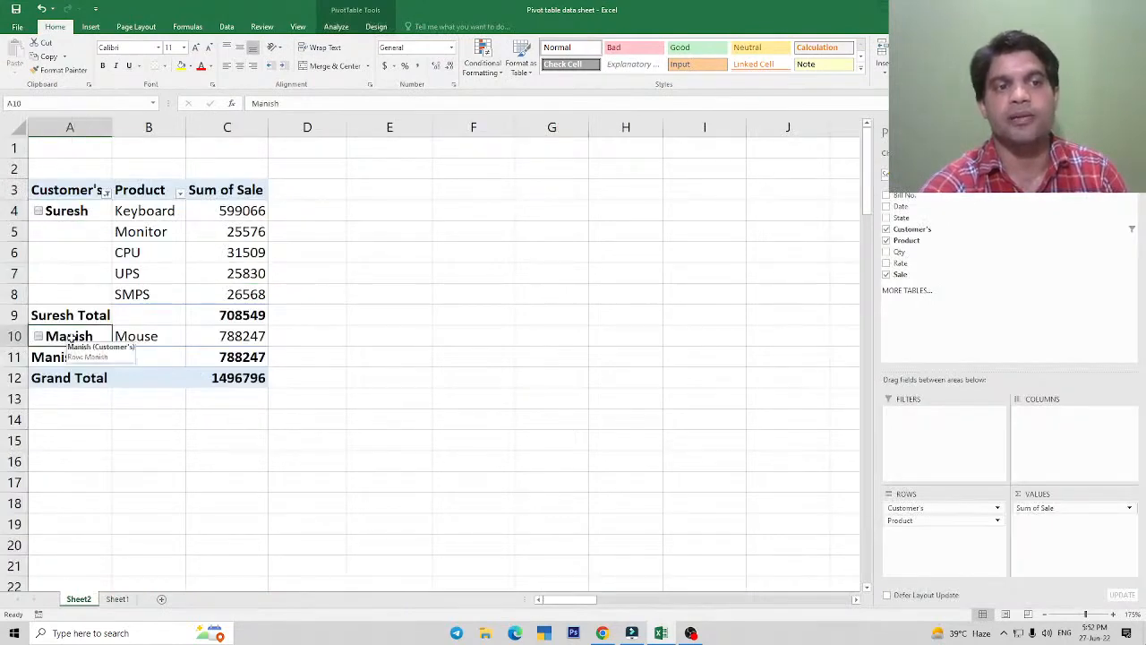
{"action": "left_click", "coordinate": [139, 342]}
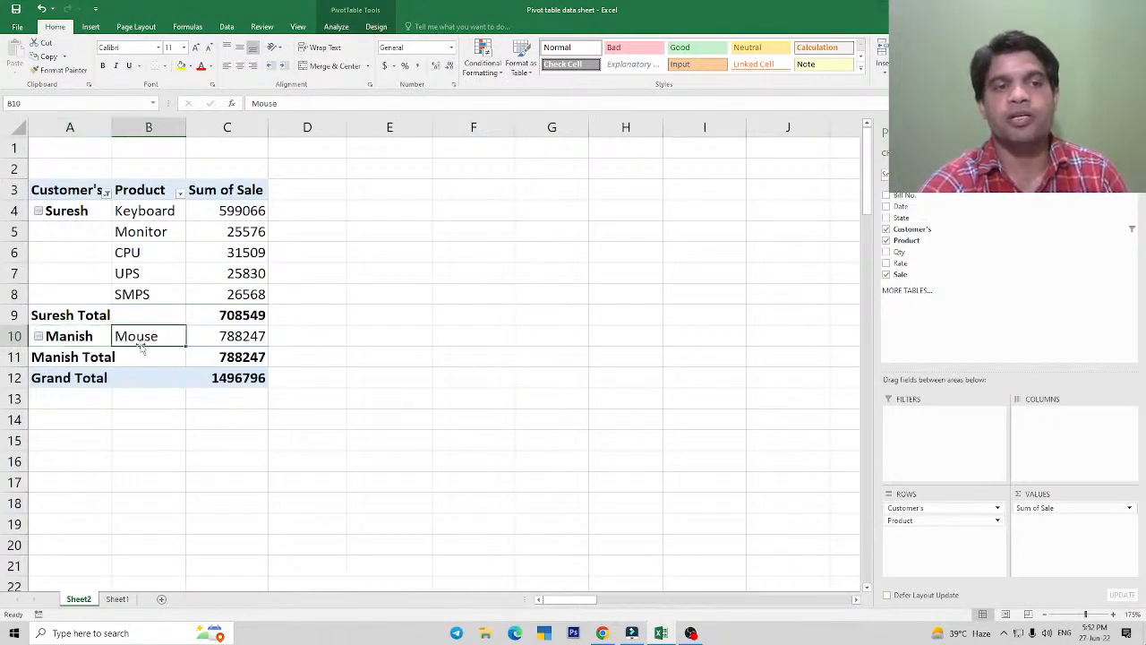
{"action": "left_click", "coordinate": [154, 215]}
{"action": "left_click_drag", "start_coordinate": [154, 215], "coordinate": [158, 294]}
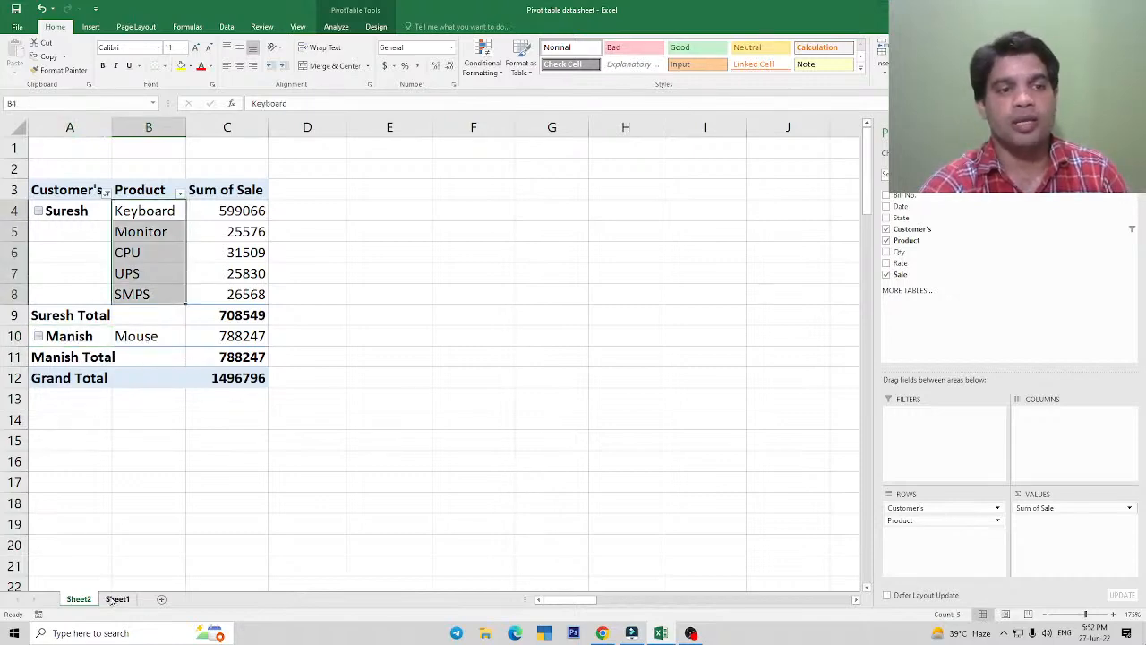
On Sheet1, change the customer in D7 to the same name as in D3 and the product in E7 to Keyboard.
{"action": "left_click", "coordinate": [116, 599]}
{"action": "left_click", "coordinate": [476, 294]}
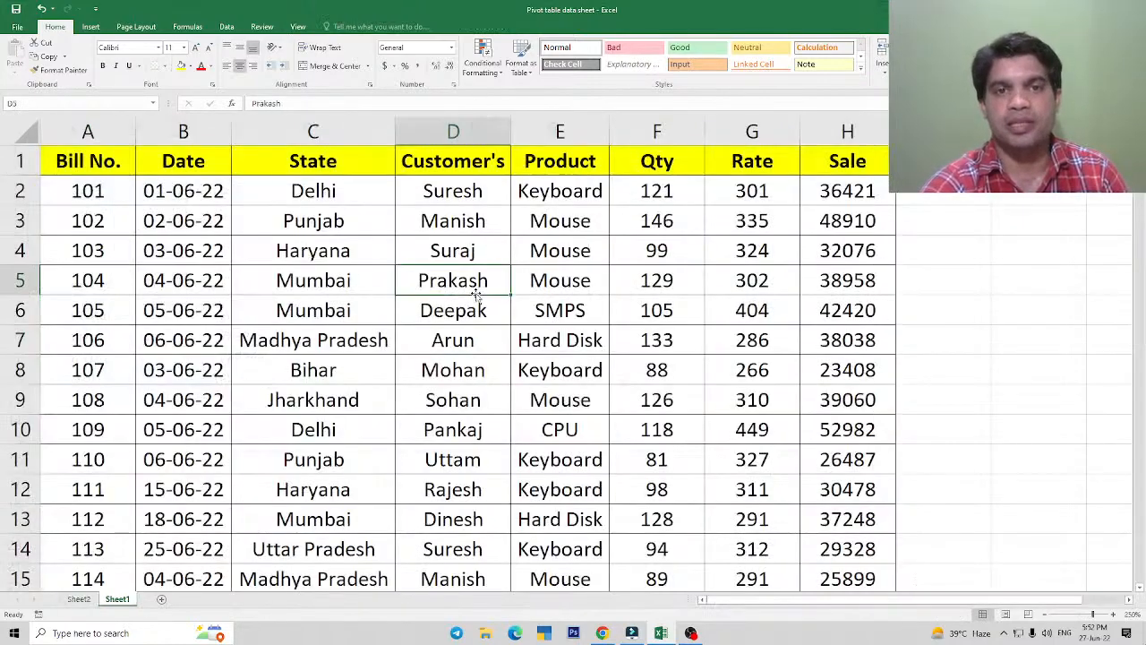
{"action": "left_click", "coordinate": [451, 224]}
{"action": "left_click", "coordinate": [589, 221]}
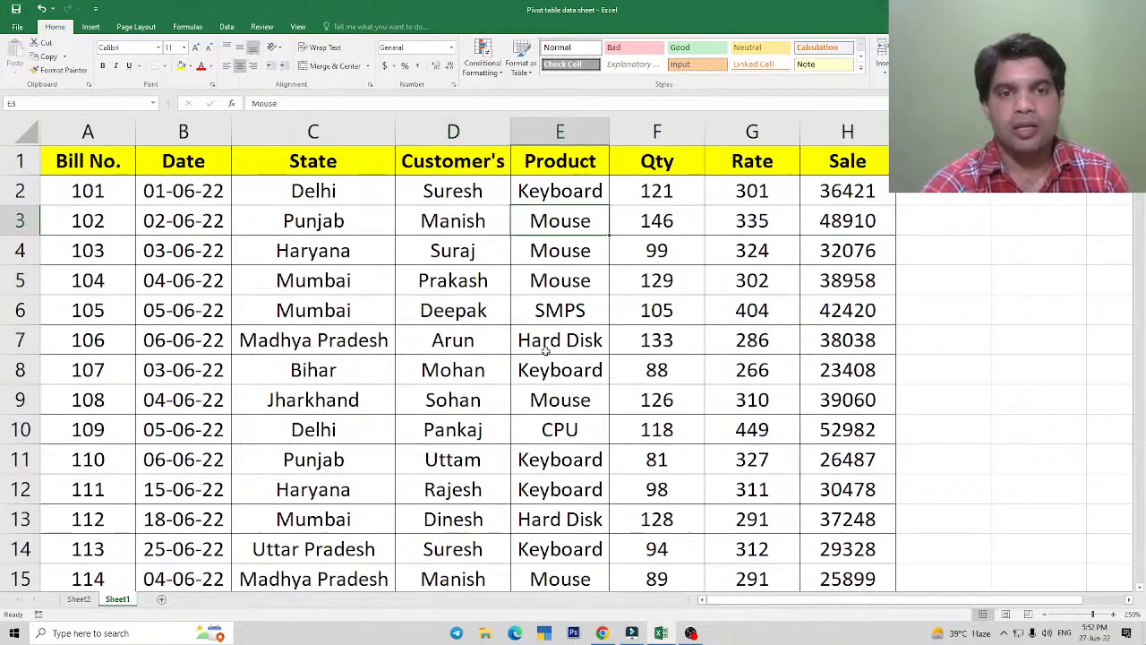
{"action": "left_click", "coordinate": [452, 340]}
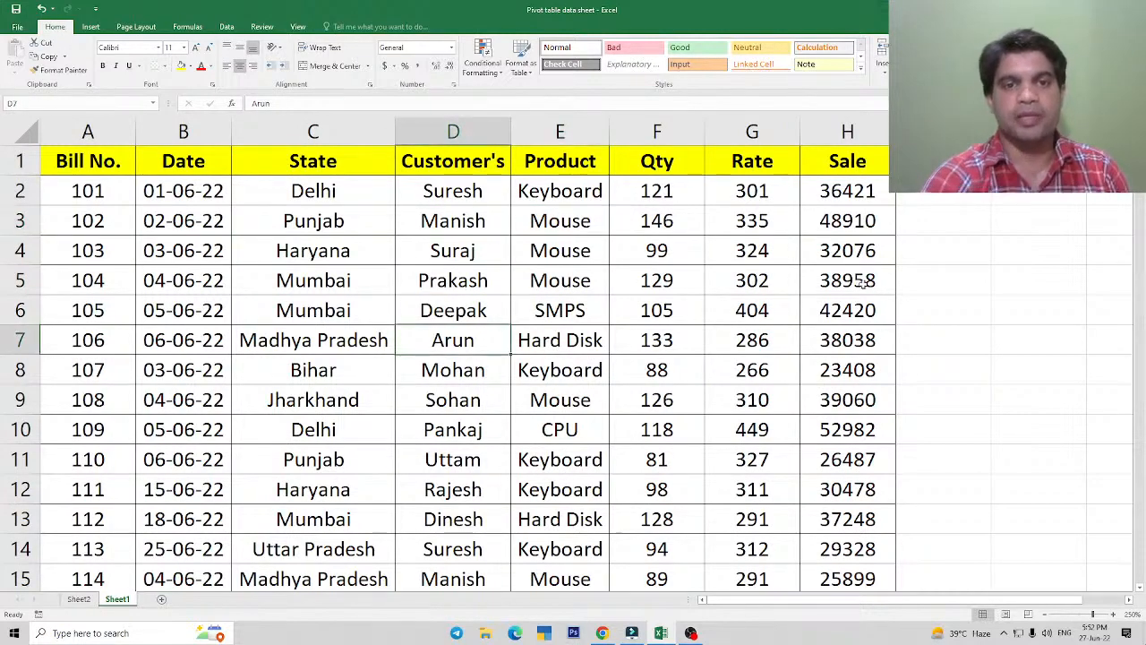
{"action": "type", "text": "Manish"}
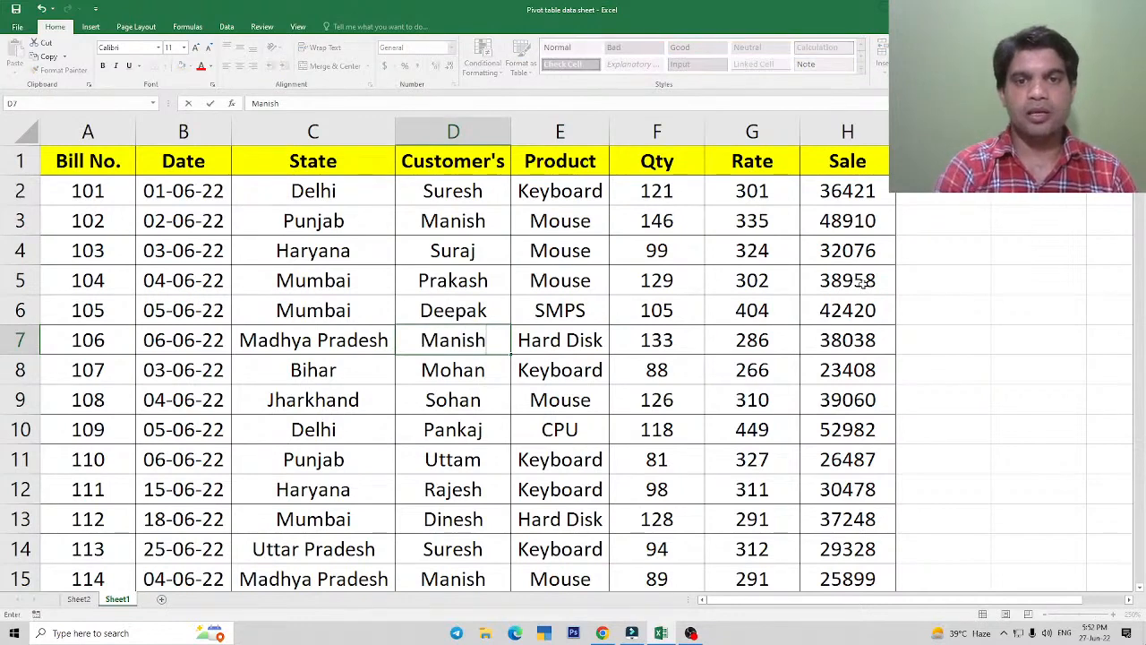
{"action": "key", "text": "Tab"}
{"action": "type", "text": "Keyb"}
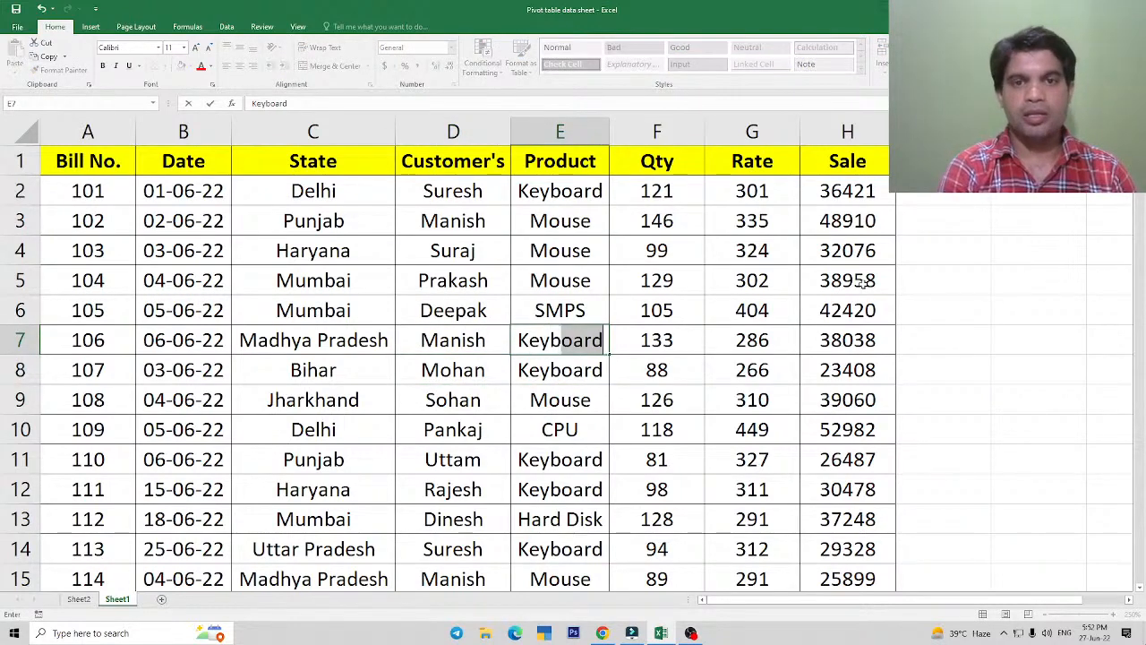
{"action": "type", "text": "oard"}
{"action": "key", "text": "Return"}
Change the customer in D10 to the same name as in D3 and the product in E10 to SMPS.
{"action": "key", "text": "Down"}
{"action": "key", "text": "Down"}
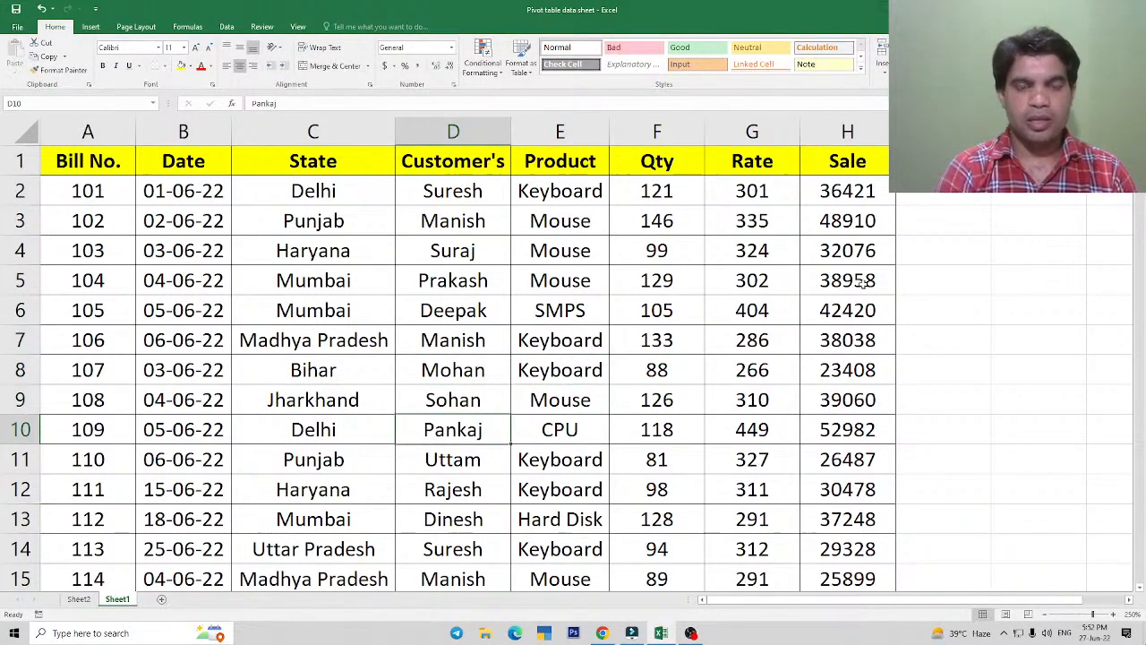
{"action": "type", "text": "Manish"}
{"action": "key", "text": "Tab"}
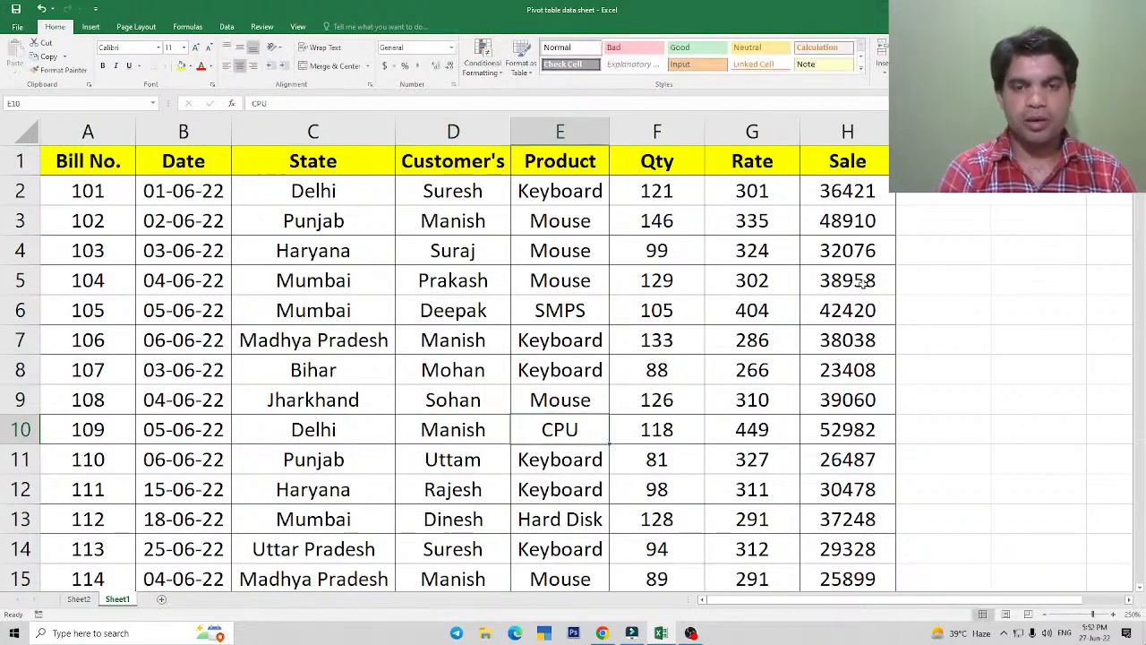
{"action": "type", "text": "SMS"}
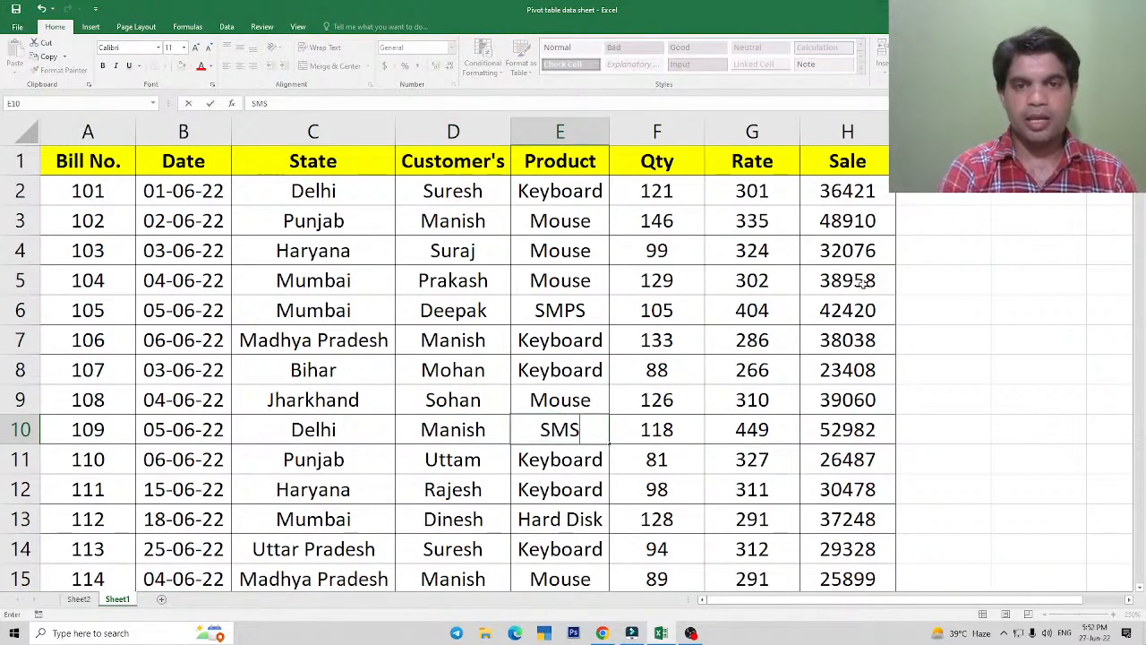
{"action": "key", "text": "BackSpace"}
{"action": "type", "text": "PS"}
{"action": "key", "text": "Return"}
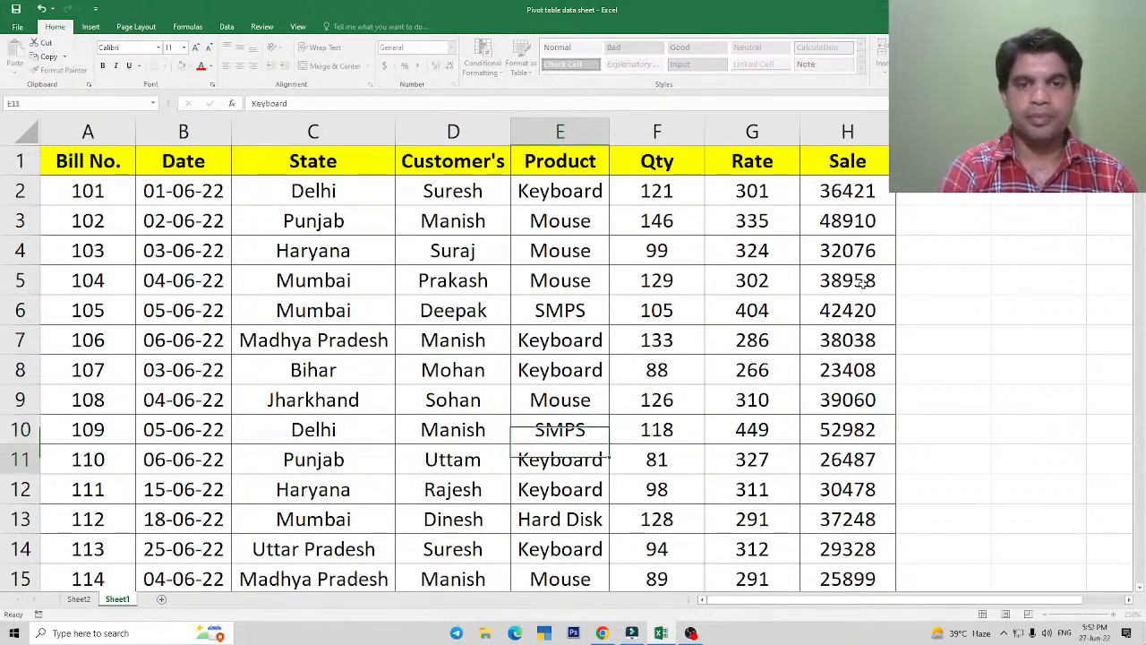
Change the customer in D13 to the same name as in D3 and the product in E13 to UPS.
{"action": "key", "text": "Down"}
{"action": "key", "text": "Down"}
{"action": "key", "text": "Left"}
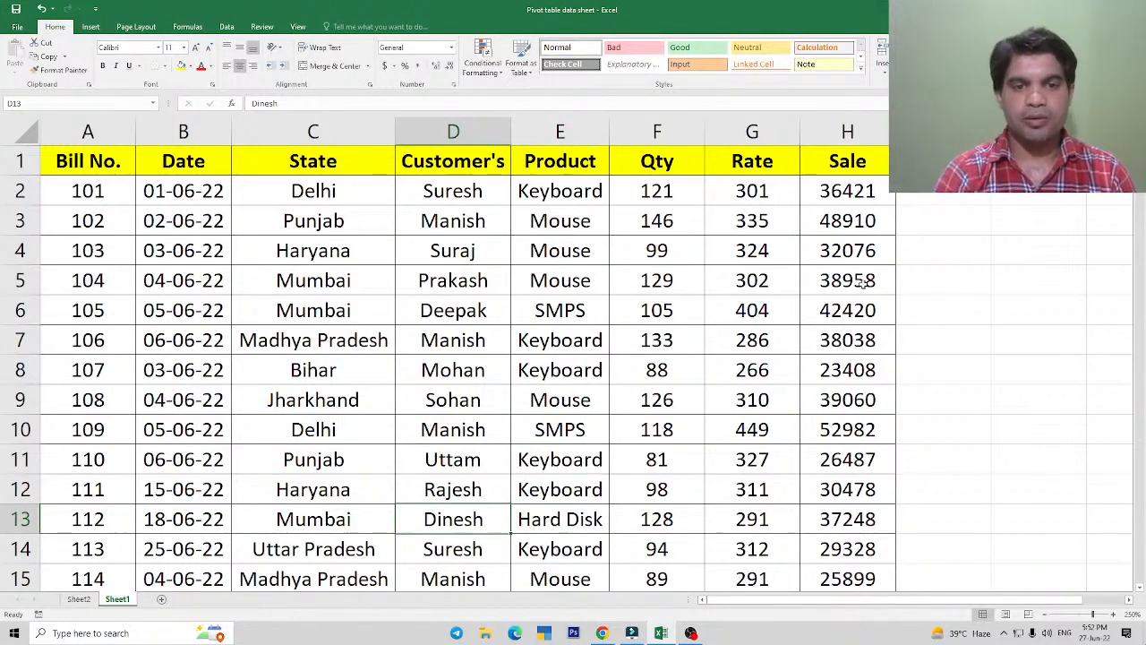
{"action": "type", "text": "Manish"}
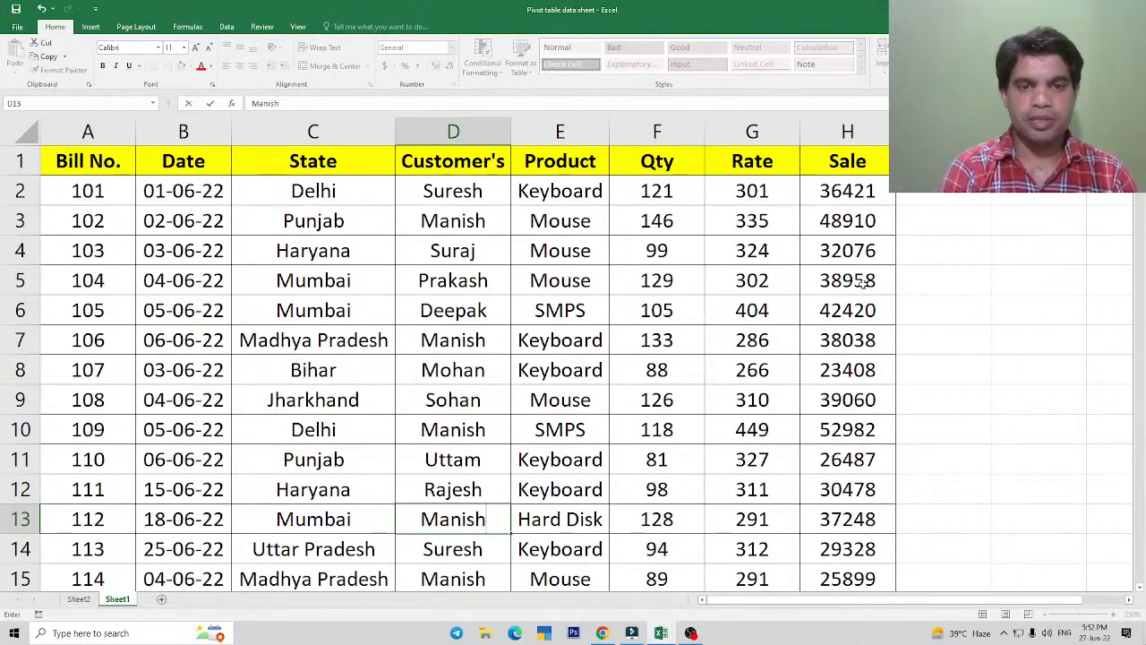
{"action": "key", "text": "Tab"}
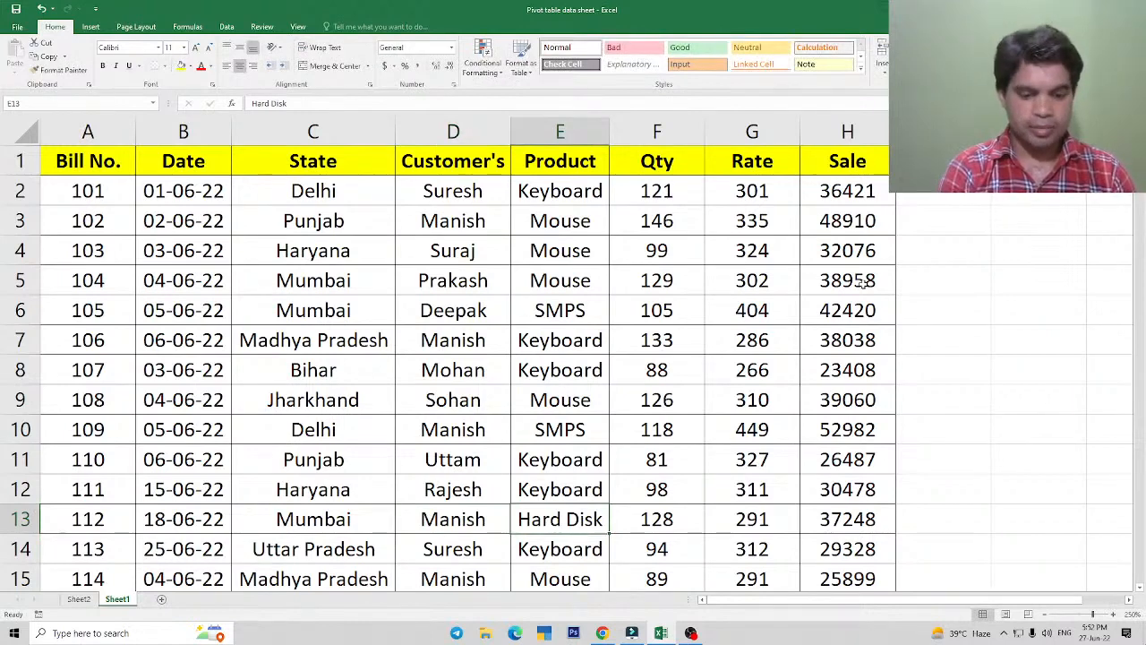
{"action": "type", "text": "UPS"}
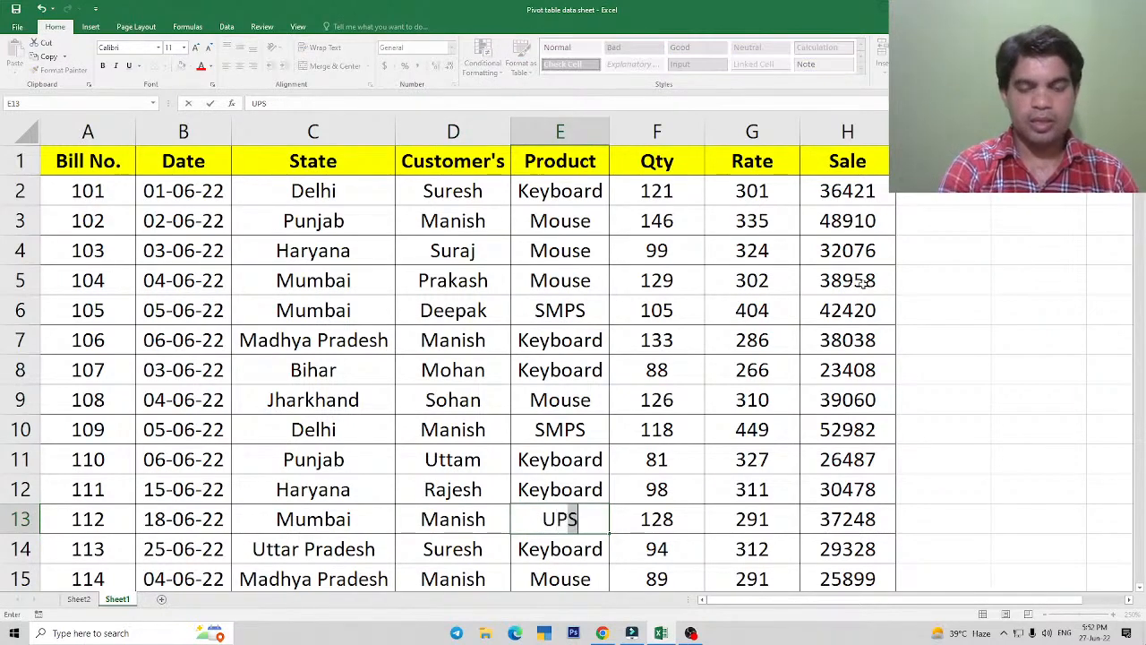
{"action": "key", "text": "Return"}
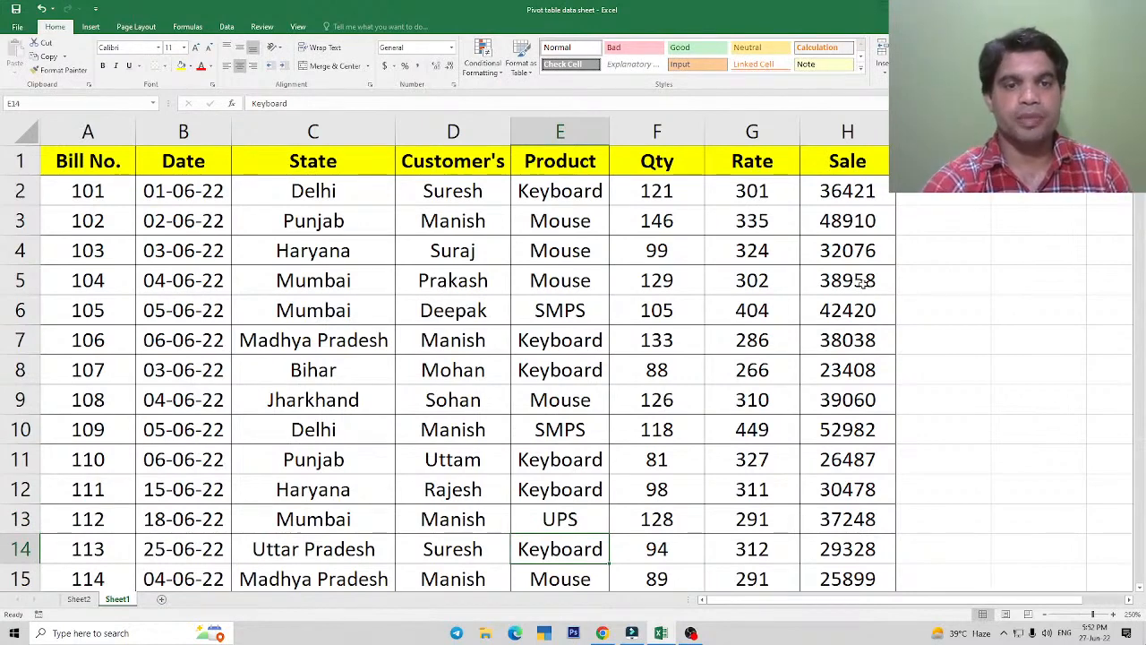
Return to the pivot table on Sheet2, run Refresh All to load the edited source data, and check both customers' product rows.
{"action": "left_click", "coordinate": [535, 389]}
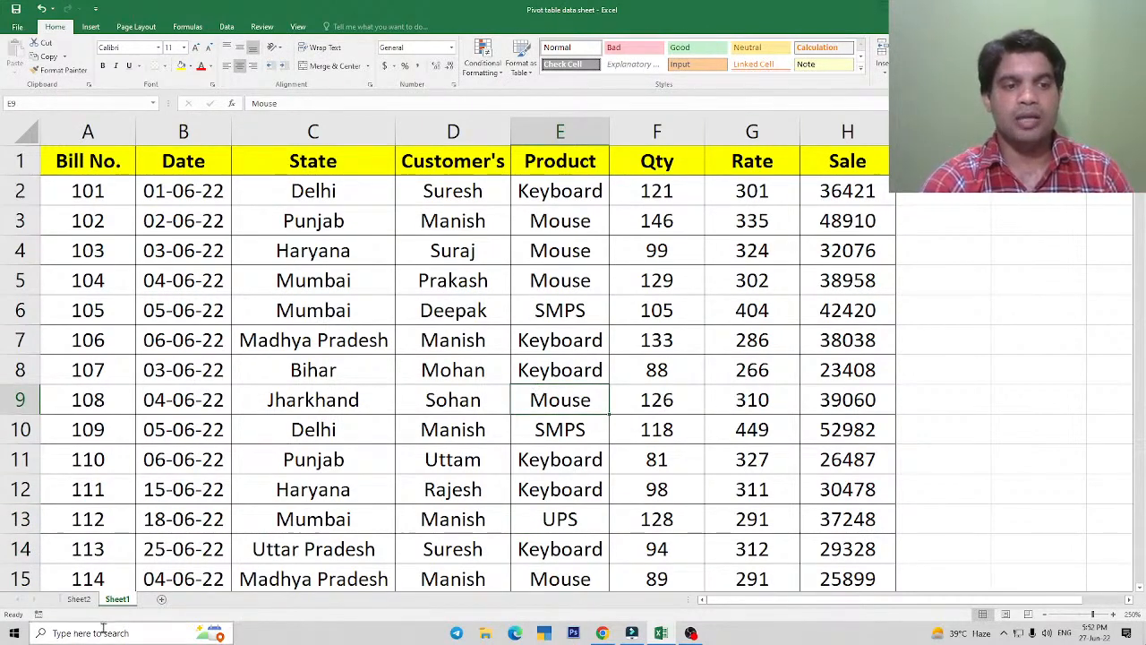
{"action": "left_click", "coordinate": [79, 598]}
{"action": "left_click", "coordinate": [203, 266]}
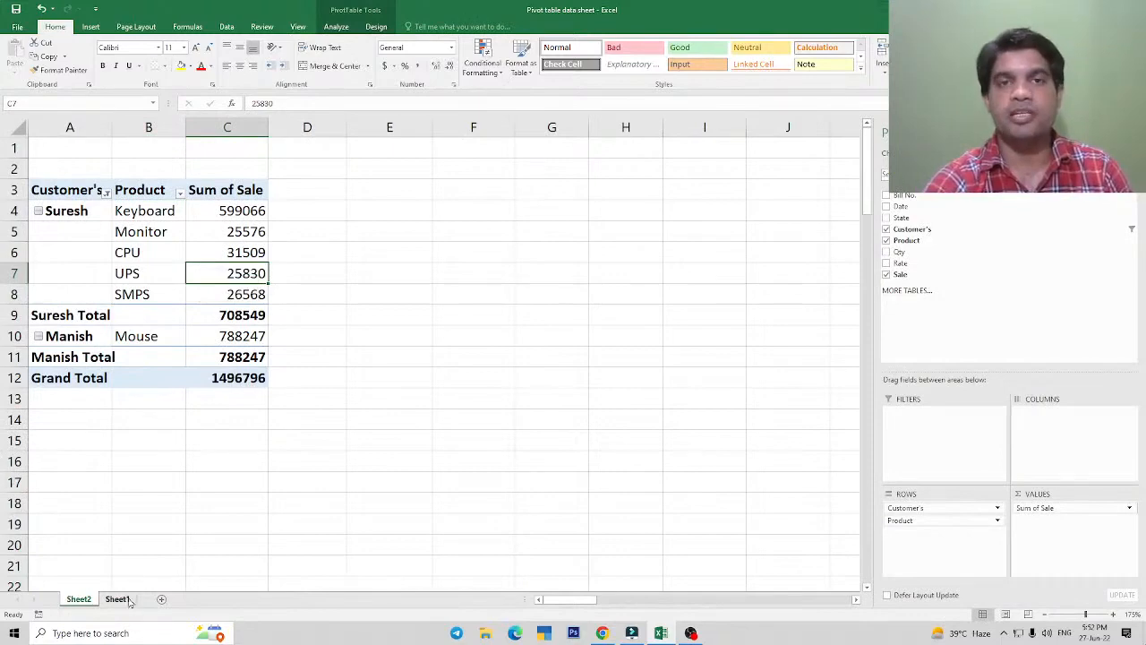
{"action": "left_click", "coordinate": [177, 257]}
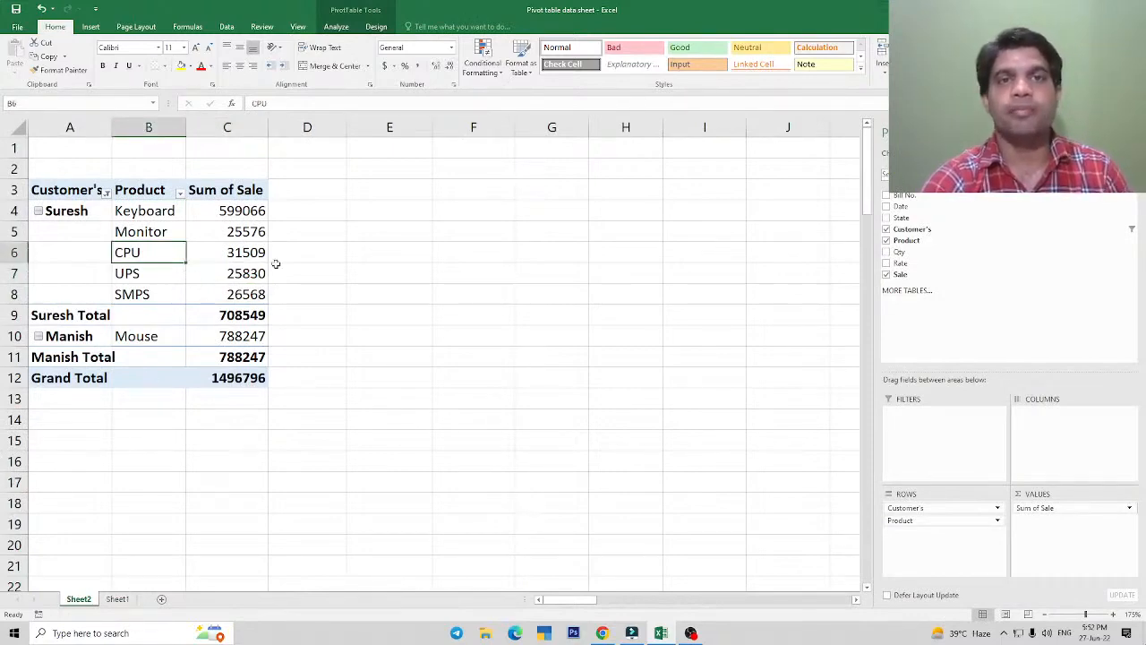
{"action": "left_click", "coordinate": [337, 27]}
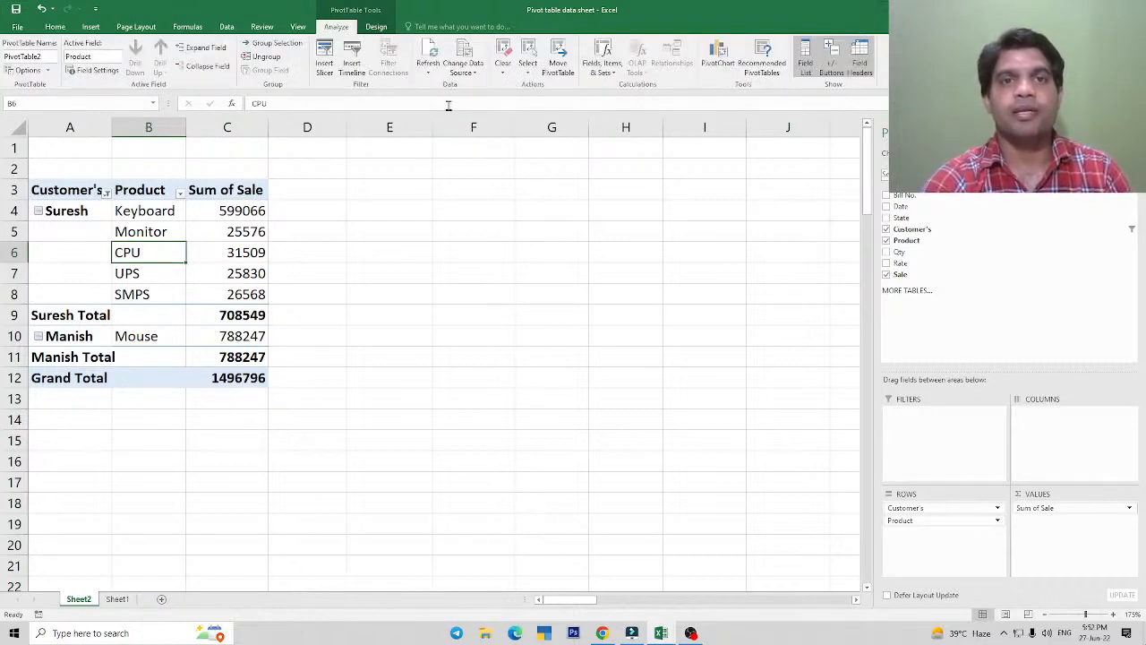
{"action": "left_click", "coordinate": [428, 74]}
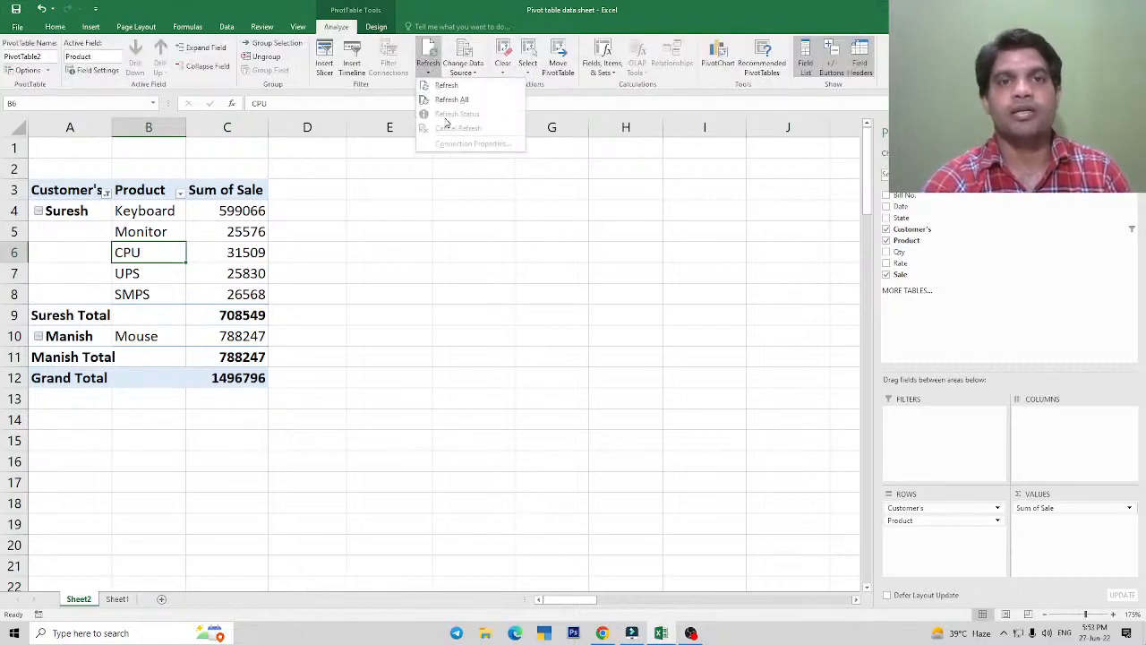
{"action": "left_click", "coordinate": [453, 100]}
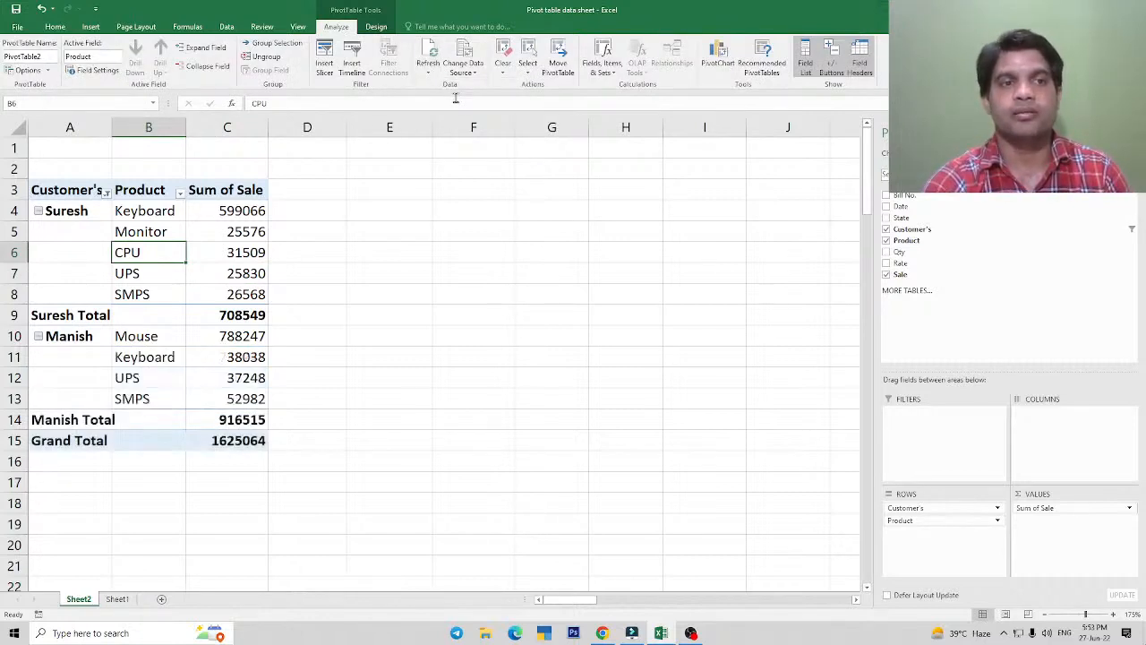
{"action": "left_click", "coordinate": [229, 249]}
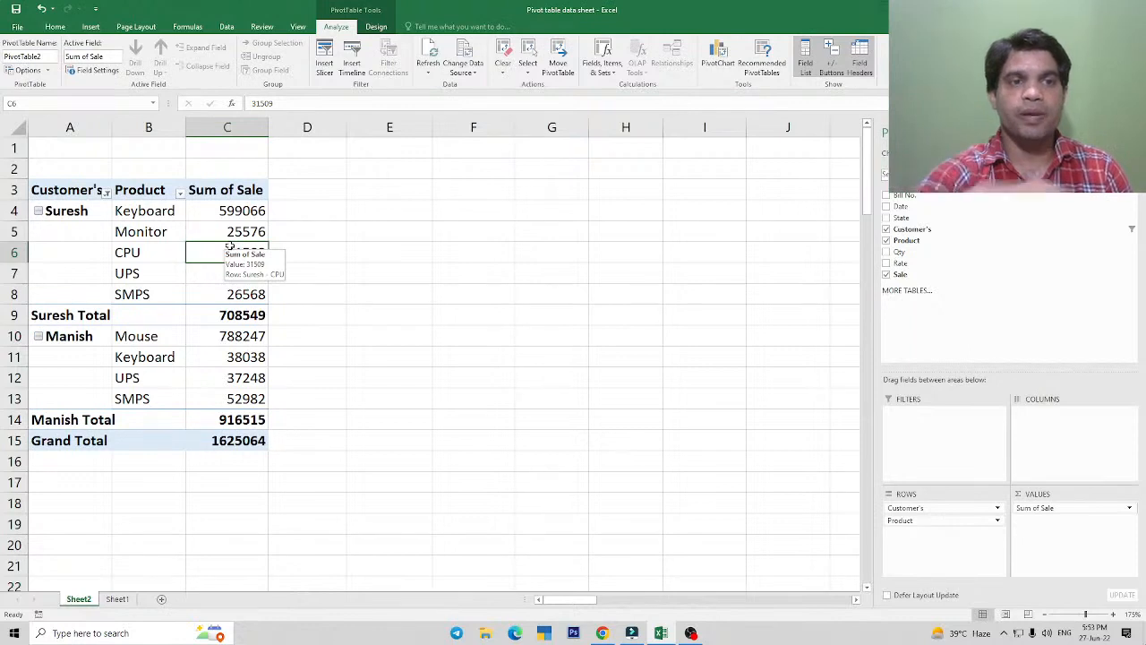
{"action": "left_click", "coordinate": [144, 336]}
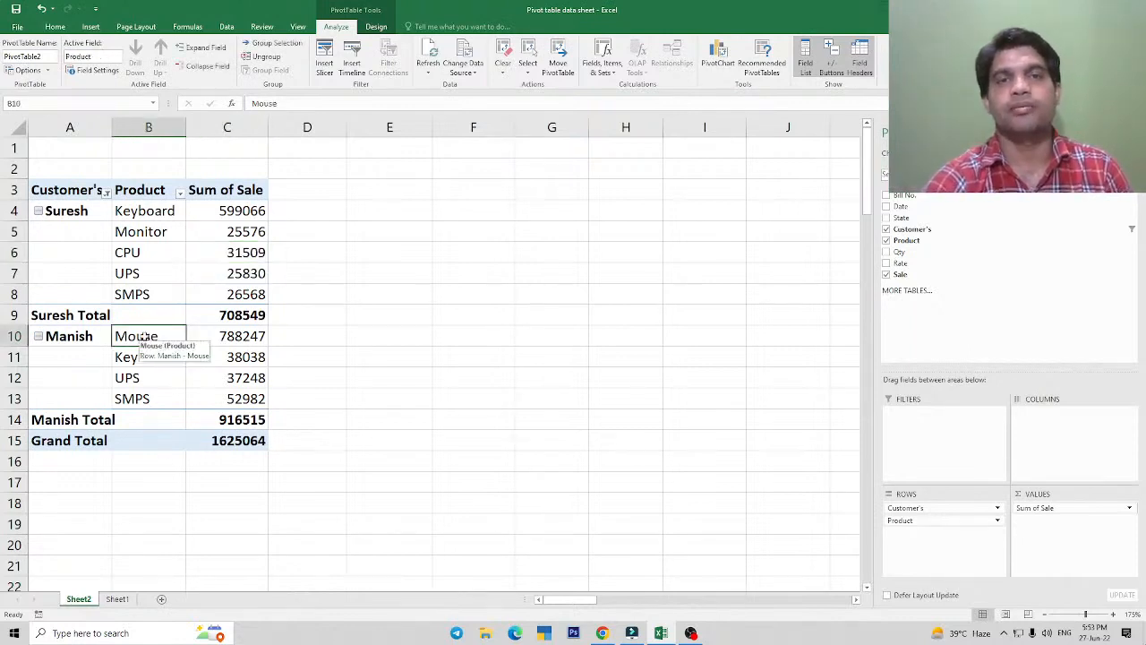
{"action": "left_click", "coordinate": [154, 293]}
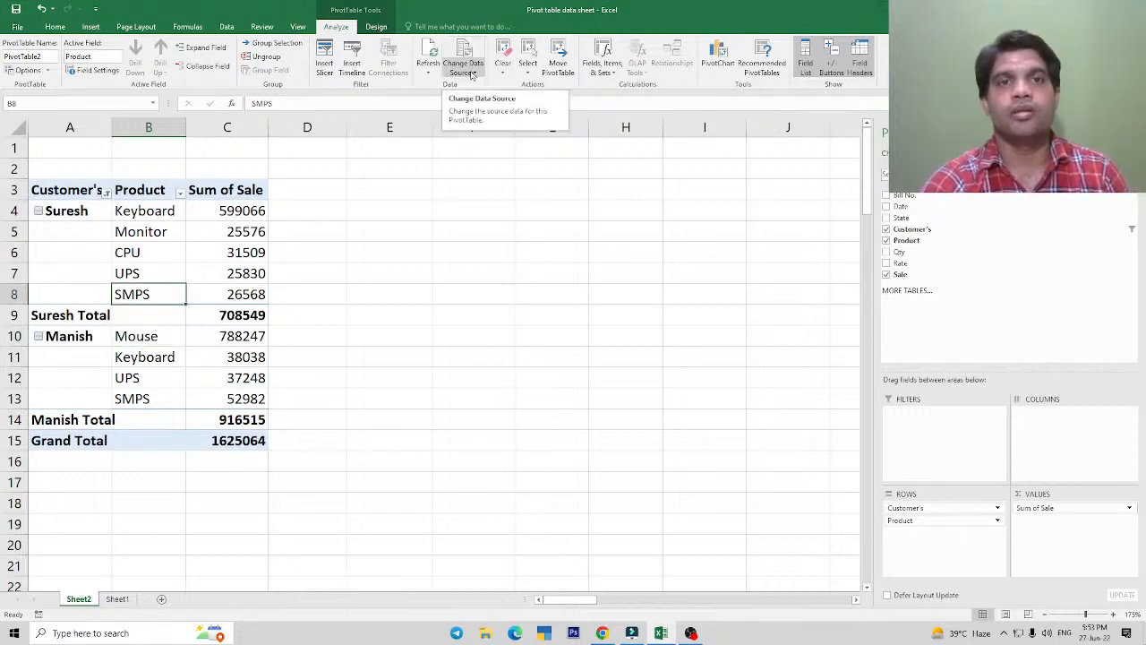
{"action": "left_click", "coordinate": [206, 269]}
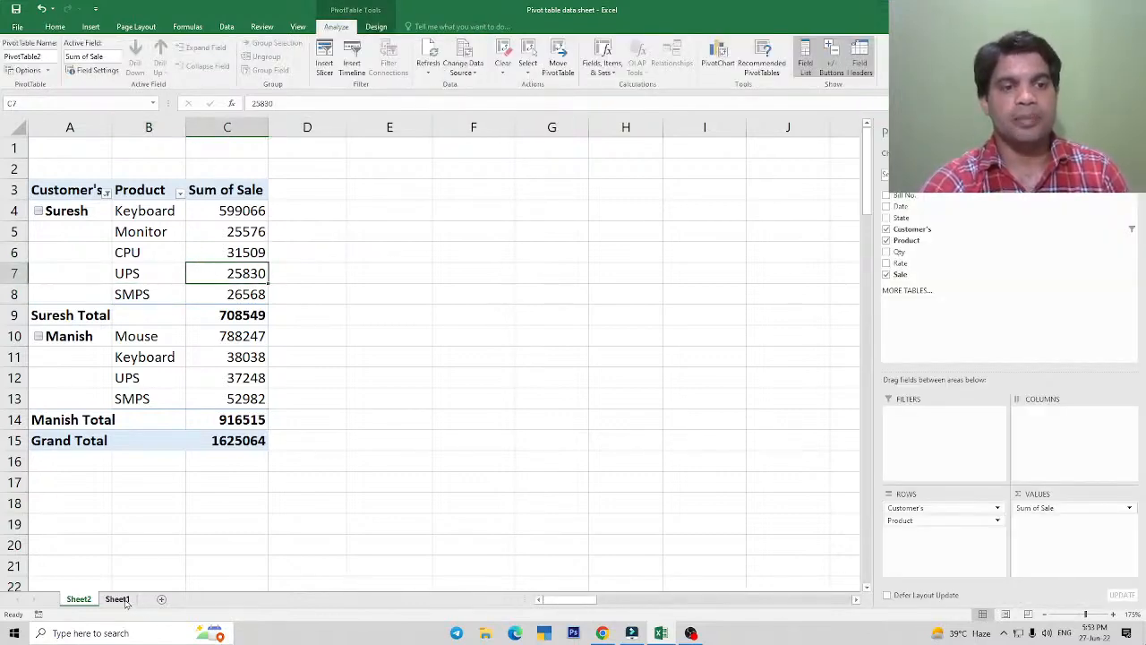
{"action": "left_click", "coordinate": [117, 599]}
{"action": "left_click", "coordinate": [80, 600]}
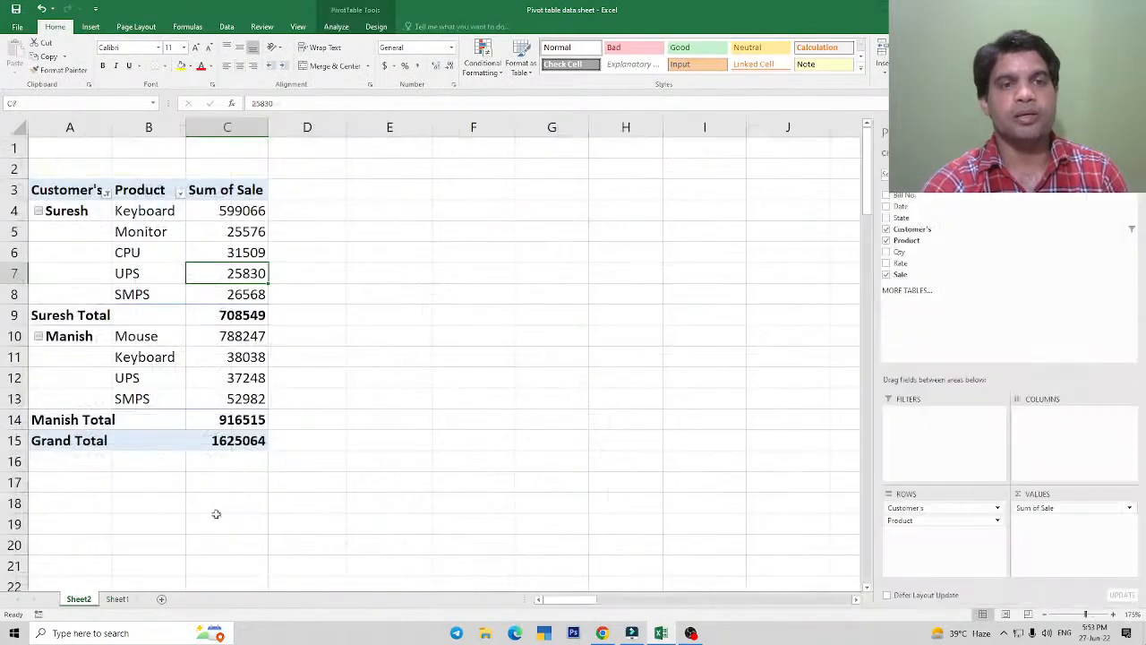
Clear all fields and filters from the pivot table on Sheet2, and close its field list.
{"action": "left_click", "coordinate": [226, 295]}
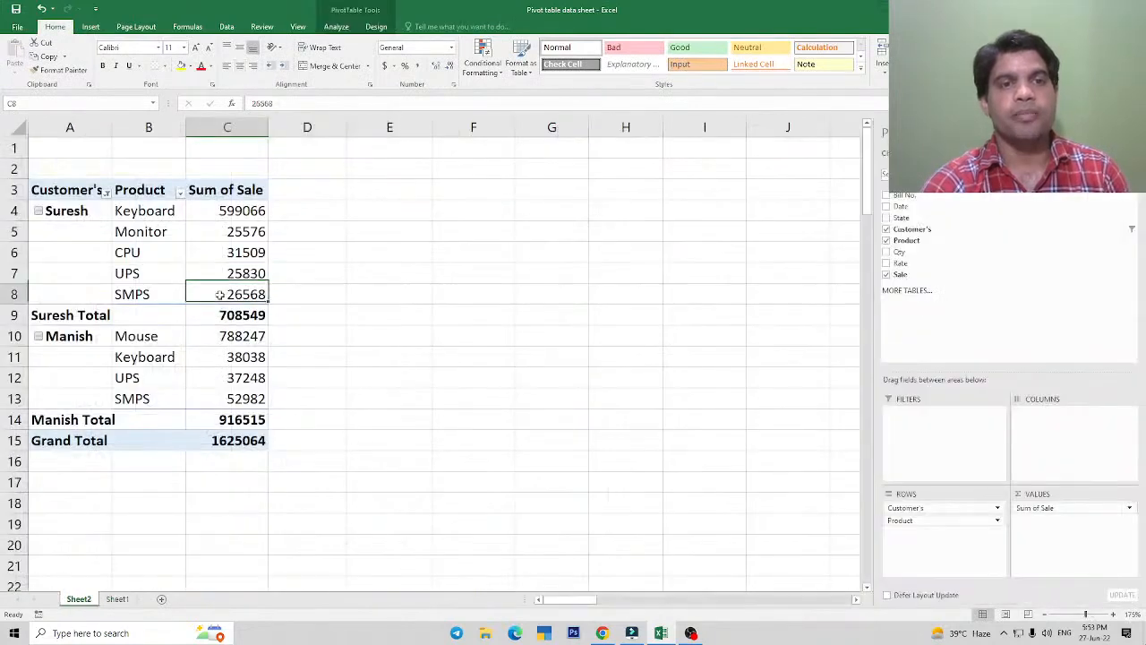
{"action": "left_click", "coordinate": [376, 27]}
{"action": "left_click", "coordinate": [338, 29]}
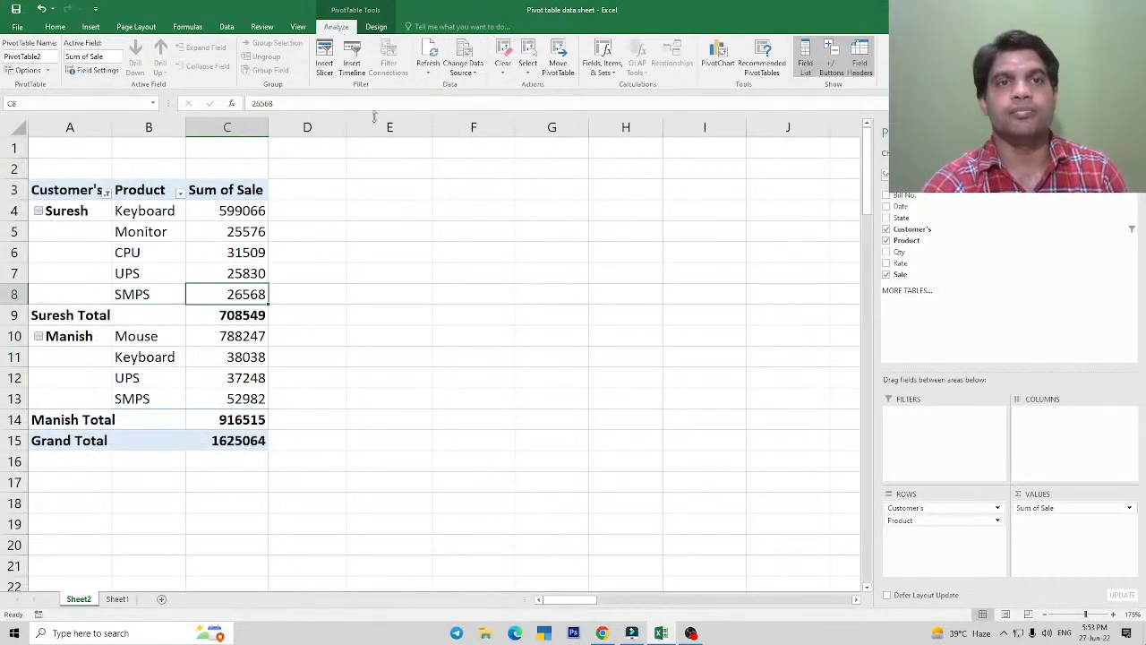
{"action": "left_click", "coordinate": [430, 73]}
{"action": "left_click", "coordinate": [505, 75]}
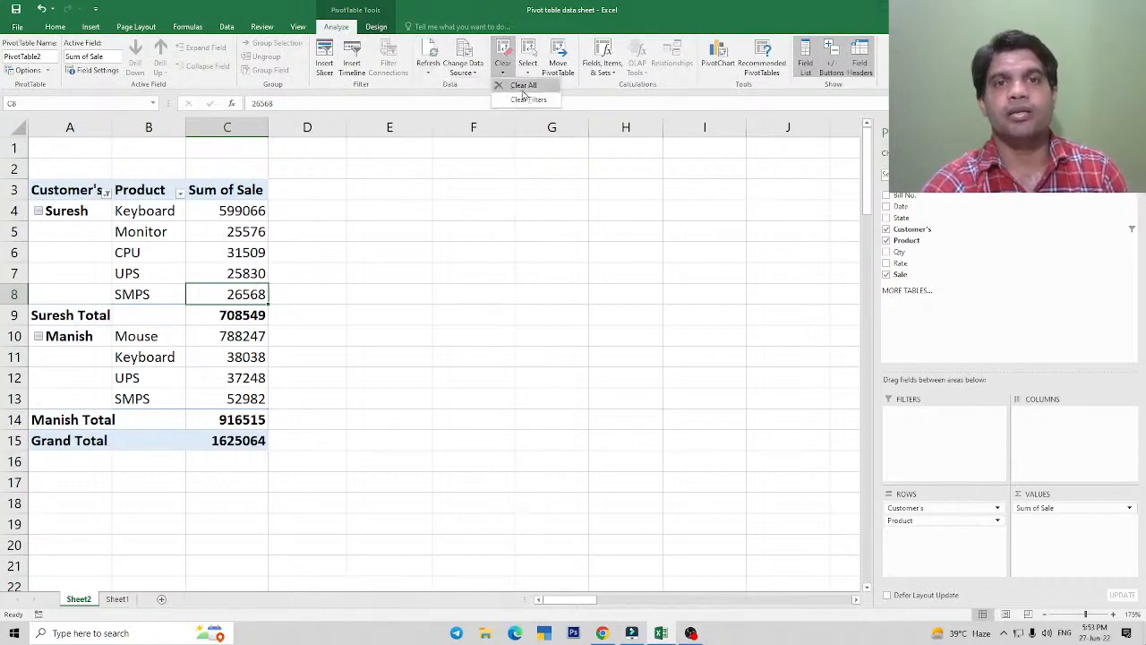
{"action": "left_click", "coordinate": [523, 88]}
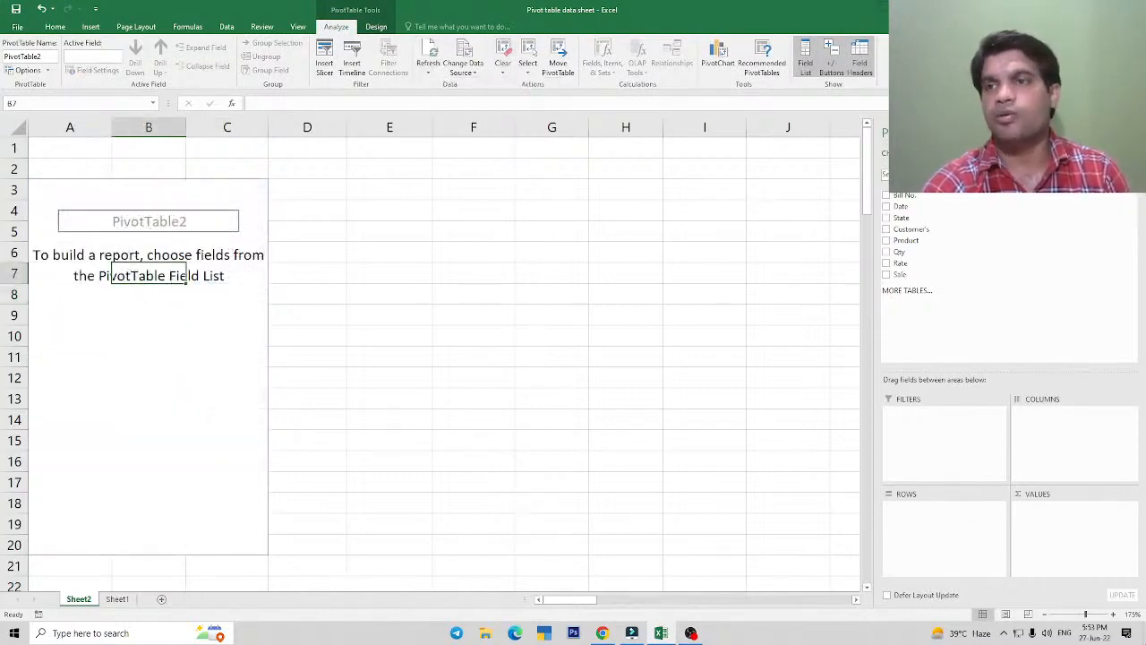
{"action": "left_click", "coordinate": [1132, 133]}
{"action": "left_click", "coordinate": [192, 271]}
{"action": "left_click", "coordinate": [180, 314]}
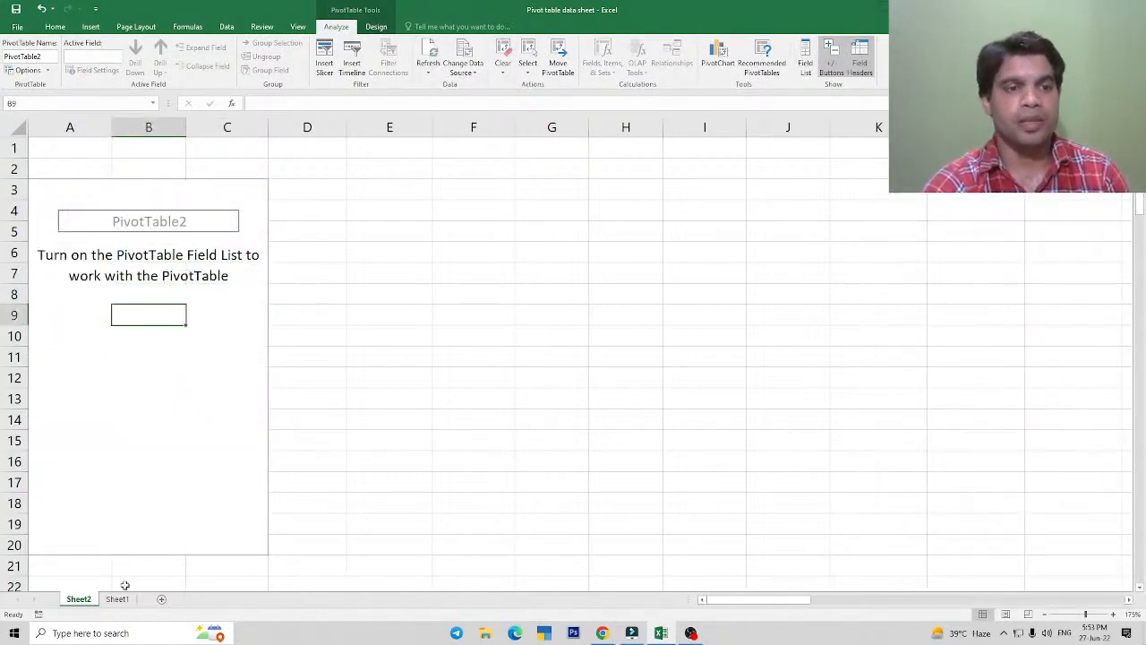
Start the PivotTable and PivotChart Wizard from the Sheet1 data, examine the source range it proposes, and close the wizard.
{"action": "left_click", "coordinate": [119, 598]}
{"action": "left_click", "coordinate": [422, 290]}
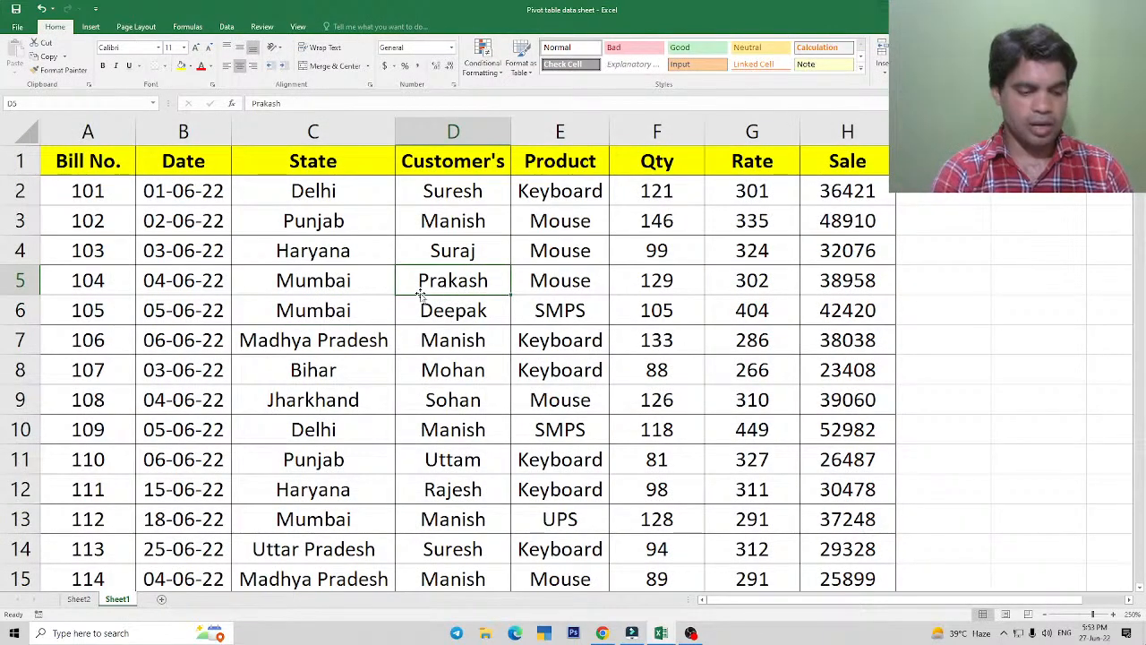
{"action": "key", "text": "alt+d"}
{"action": "key", "text": "p"}
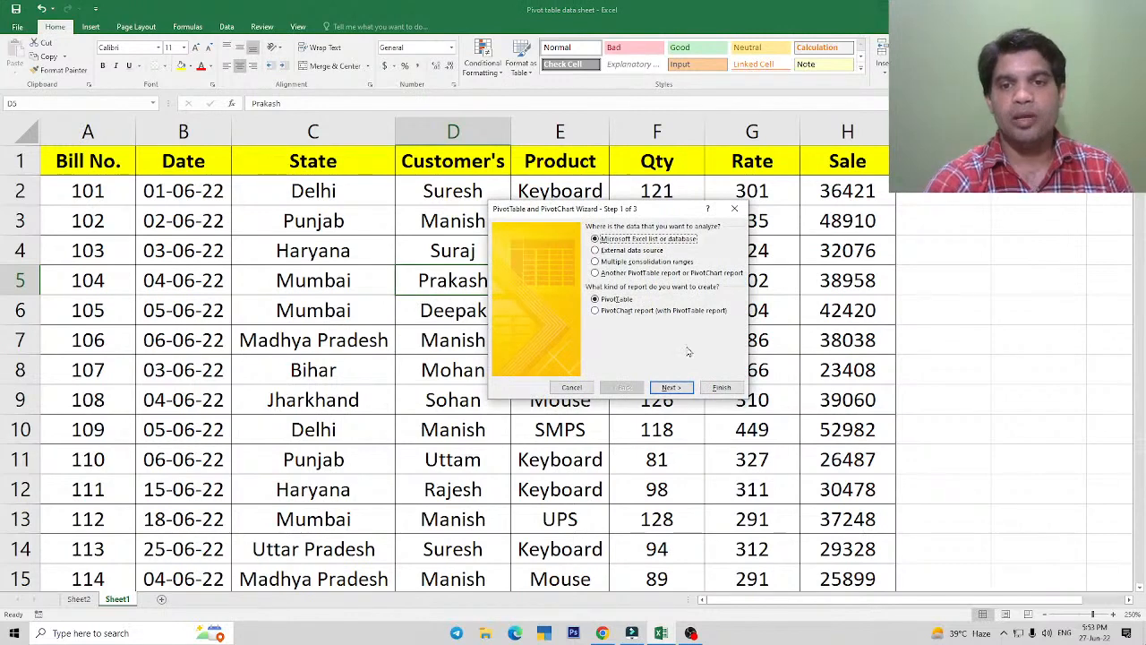
{"action": "left_click", "coordinate": [670, 388]}
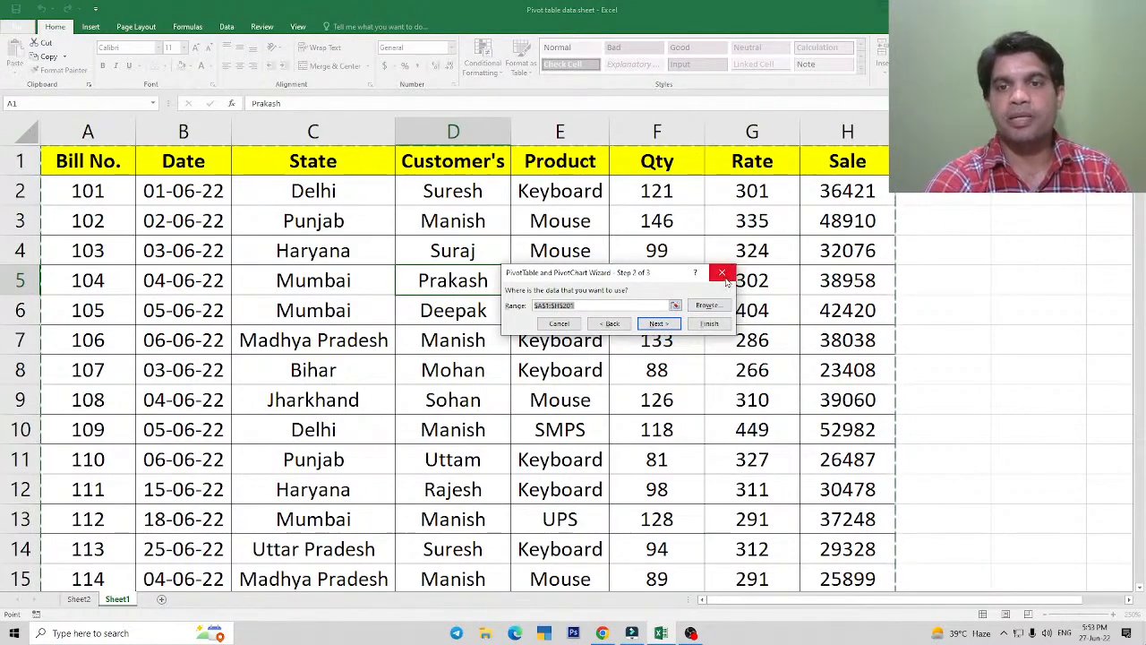
{"action": "scroll", "coordinate": [288, 304], "scroll_direction": "down", "scroll_amount": 14}
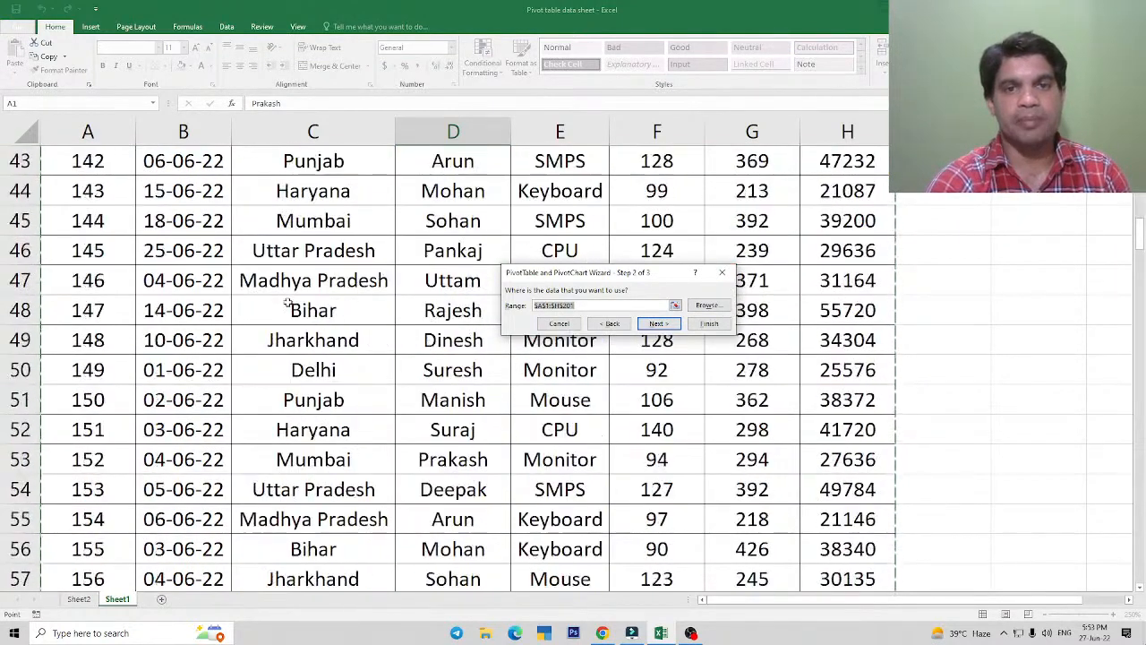
{"action": "scroll", "coordinate": [288, 304], "scroll_direction": "up", "scroll_amount": 14}
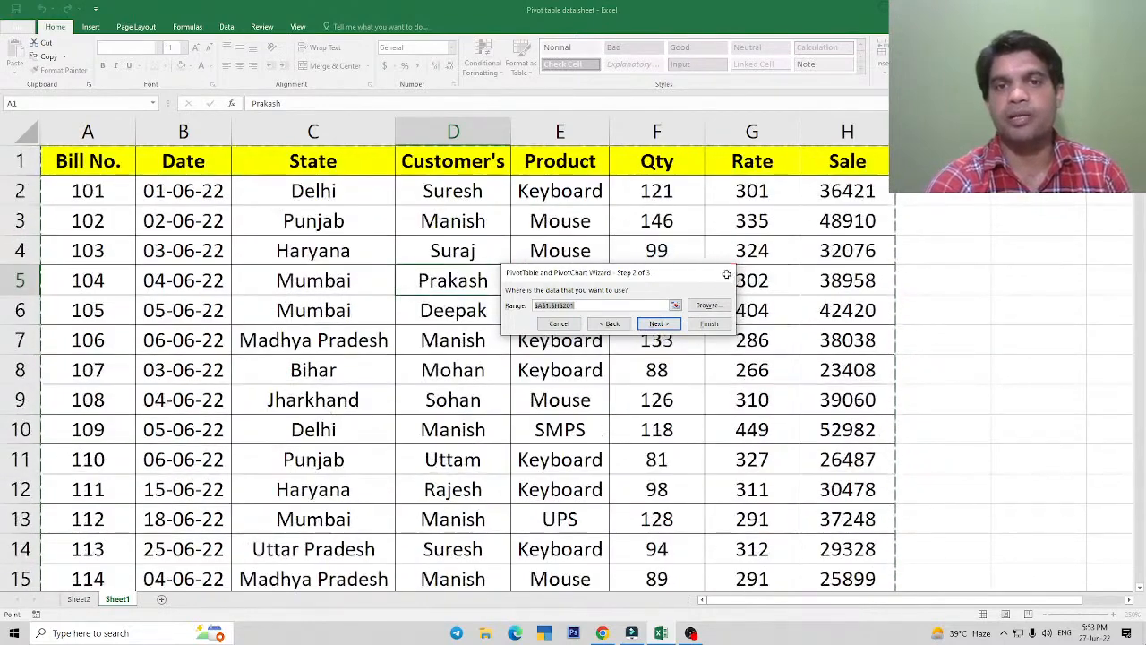
{"action": "left_click", "coordinate": [727, 273]}
Undo the clearing of the pivot table on Sheet2 and show its field list again.
{"action": "left_click", "coordinate": [84, 600]}
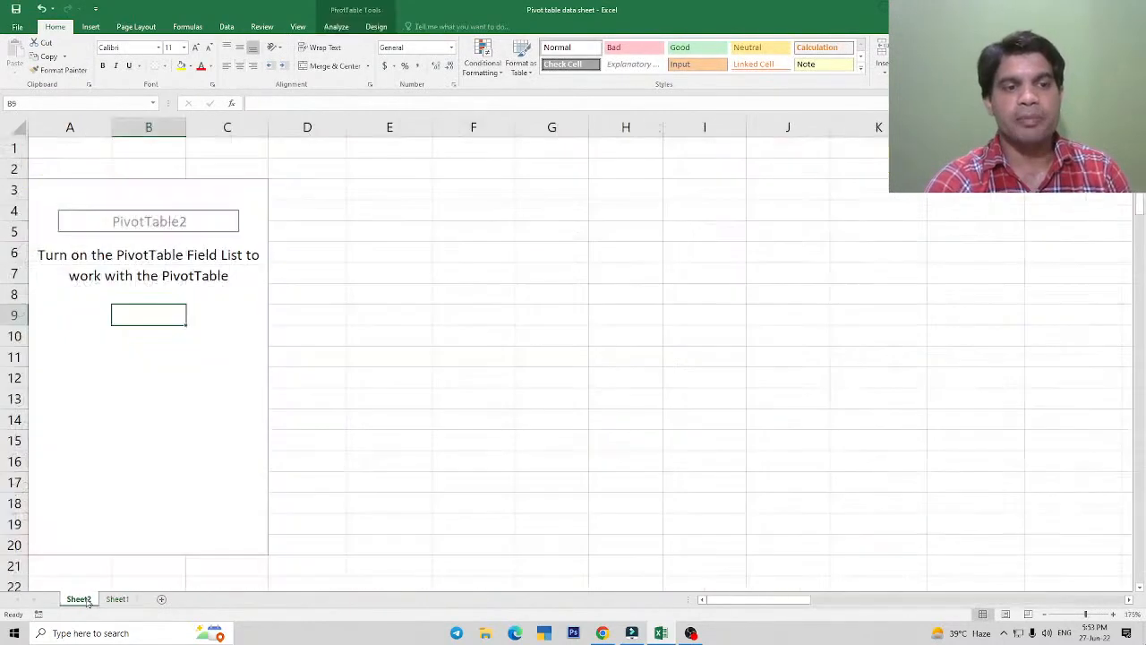
{"action": "left_click", "coordinate": [197, 293]}
{"action": "left_click", "coordinate": [214, 275]}
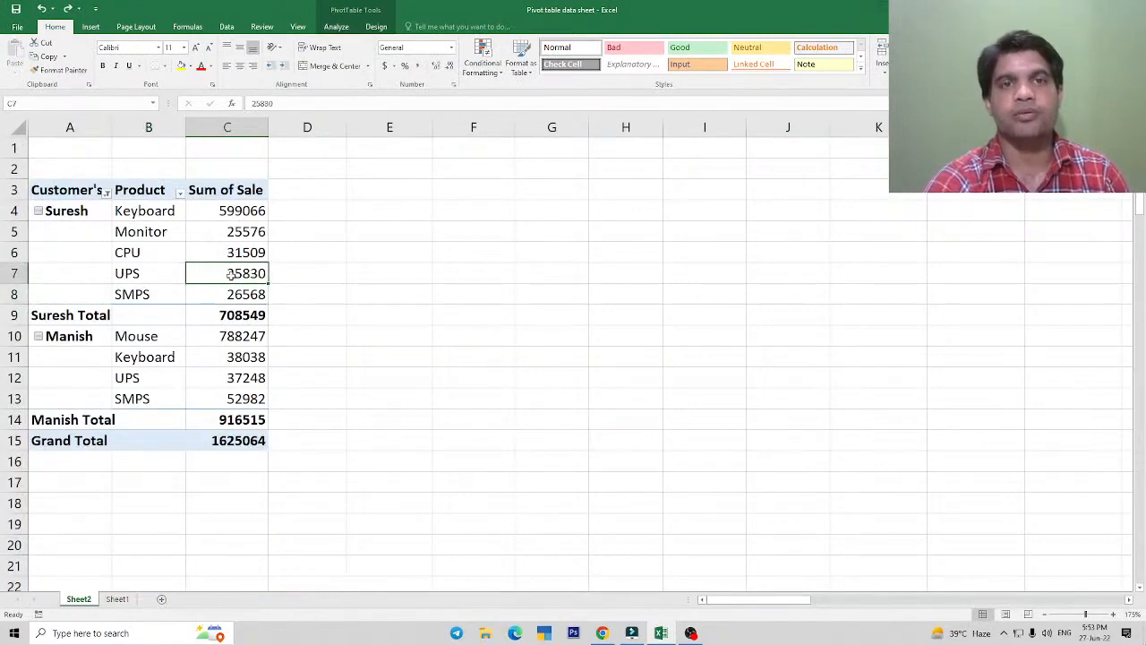
{"action": "left_click", "coordinate": [376, 27]}
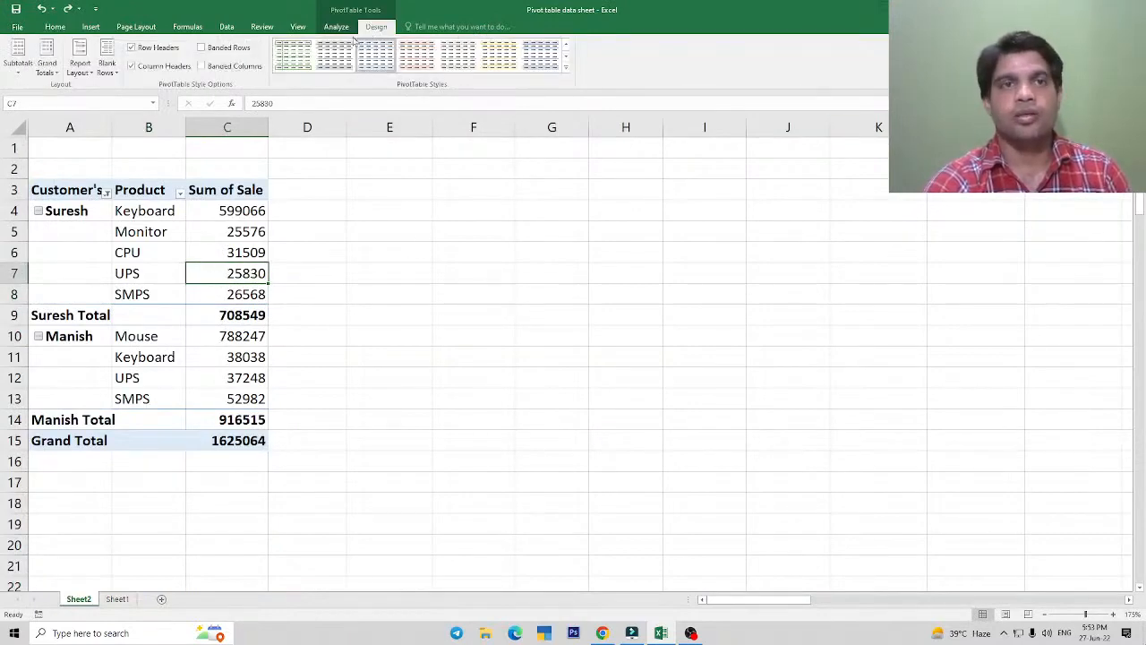
{"action": "left_click", "coordinate": [336, 27]}
{"action": "left_click", "coordinate": [805, 63]}
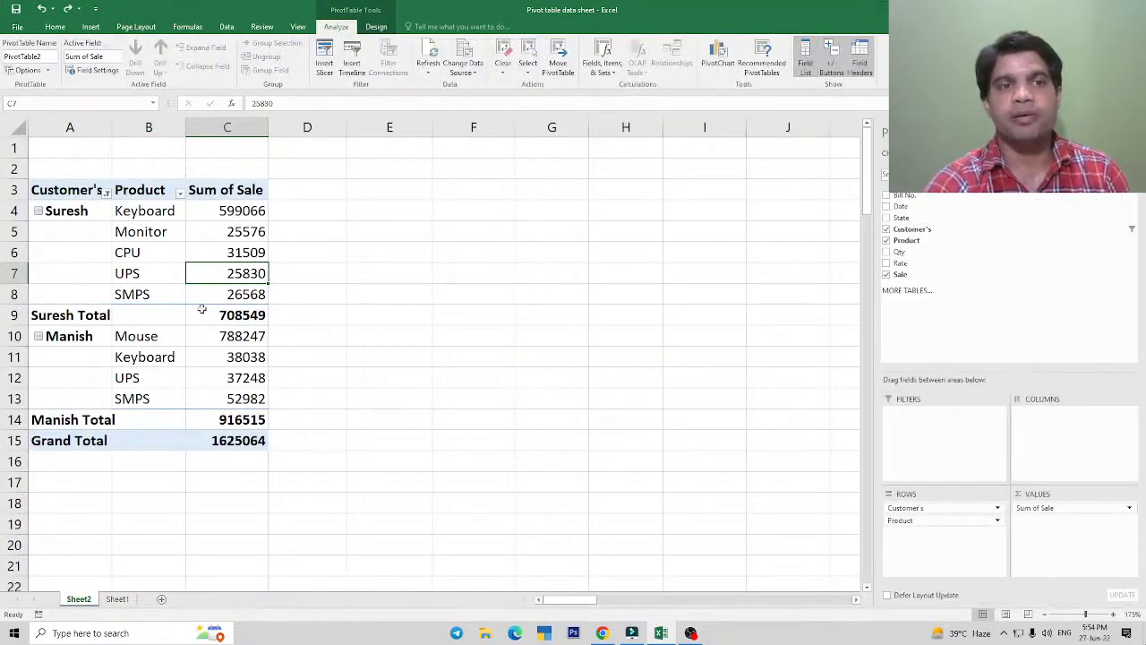
Review the pivot table's source data on Sheet1, highlighting blocks from the header row down across columns A to H.
{"action": "mouse_move", "coordinate": [214, 273]}
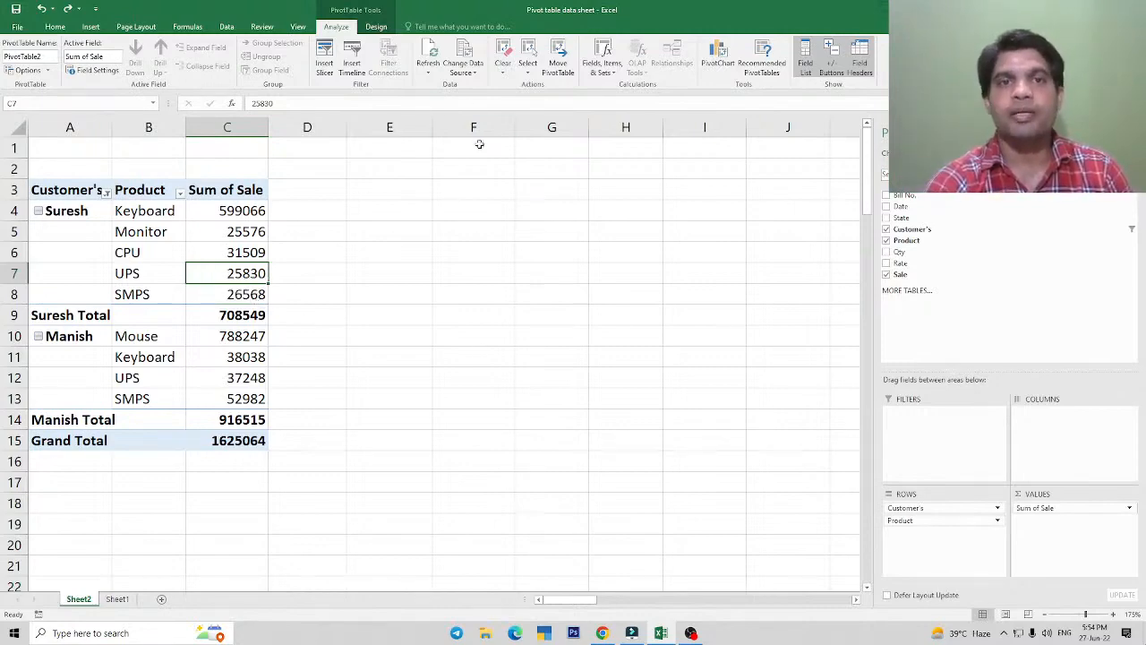
{"action": "left_click", "coordinate": [117, 598]}
{"action": "mouse_move", "coordinate": [96, 160]}
{"action": "left_mouse_down"}
{"action": "mouse_move", "coordinate": [134, 187]}
{"action": "mouse_move", "coordinate": [848, 345]}
{"action": "mouse_move", "coordinate": [847, 549]}
{"action": "left_mouse_up"}
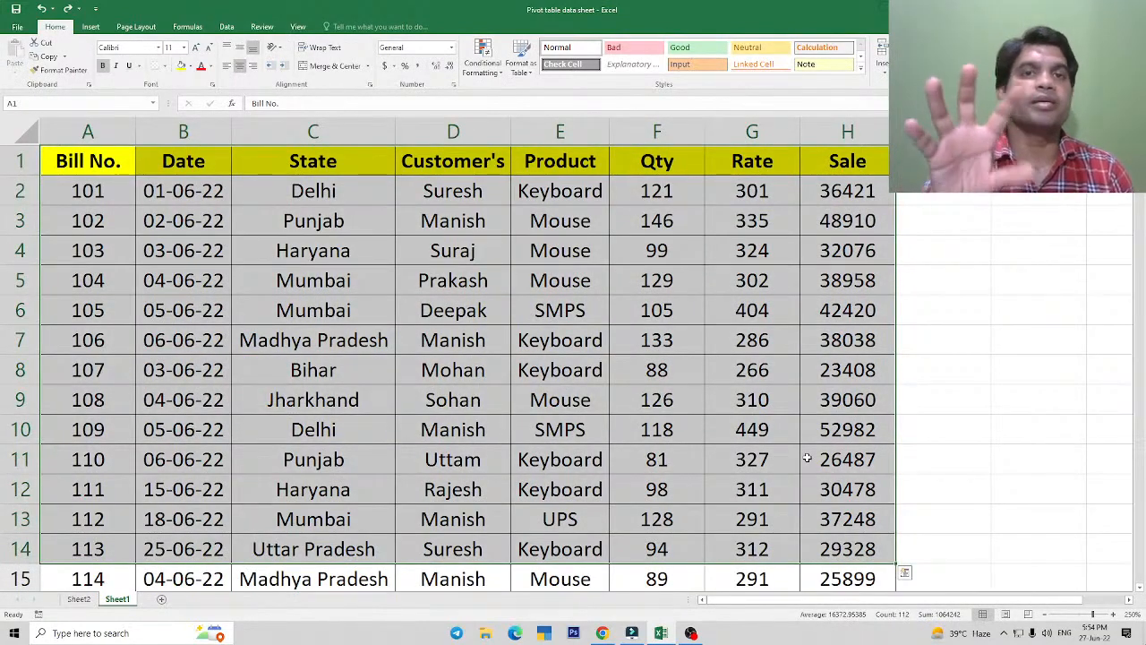
{"action": "left_click", "coordinate": [545, 380]}
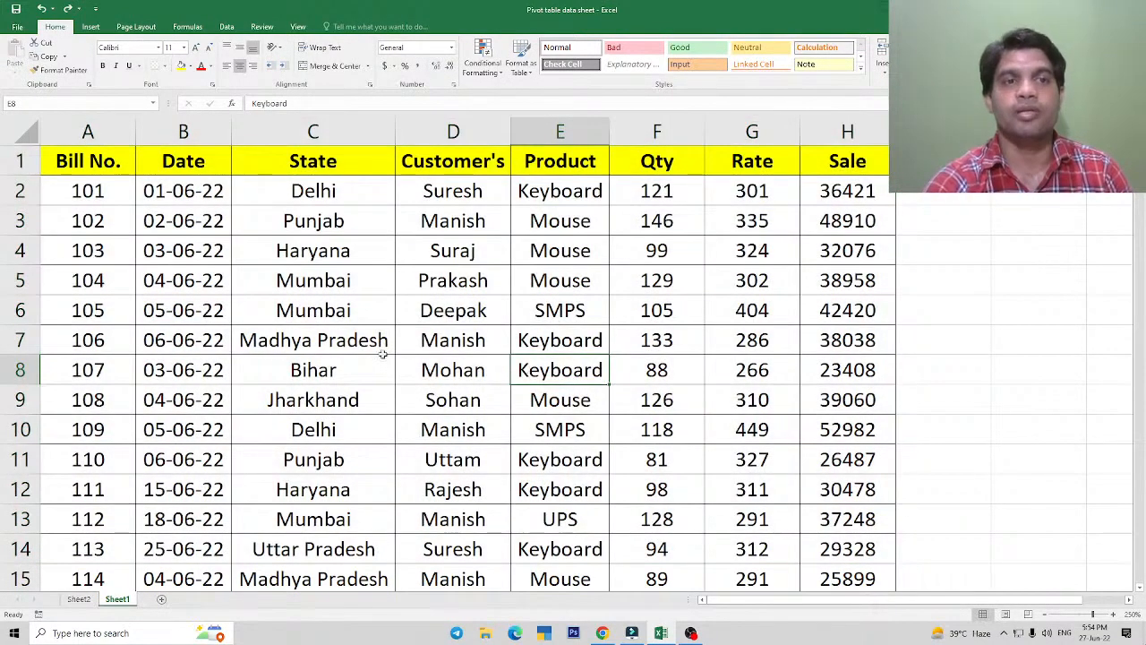
{"action": "left_click_drag", "start_coordinate": [117, 163], "coordinate": [848, 431]}
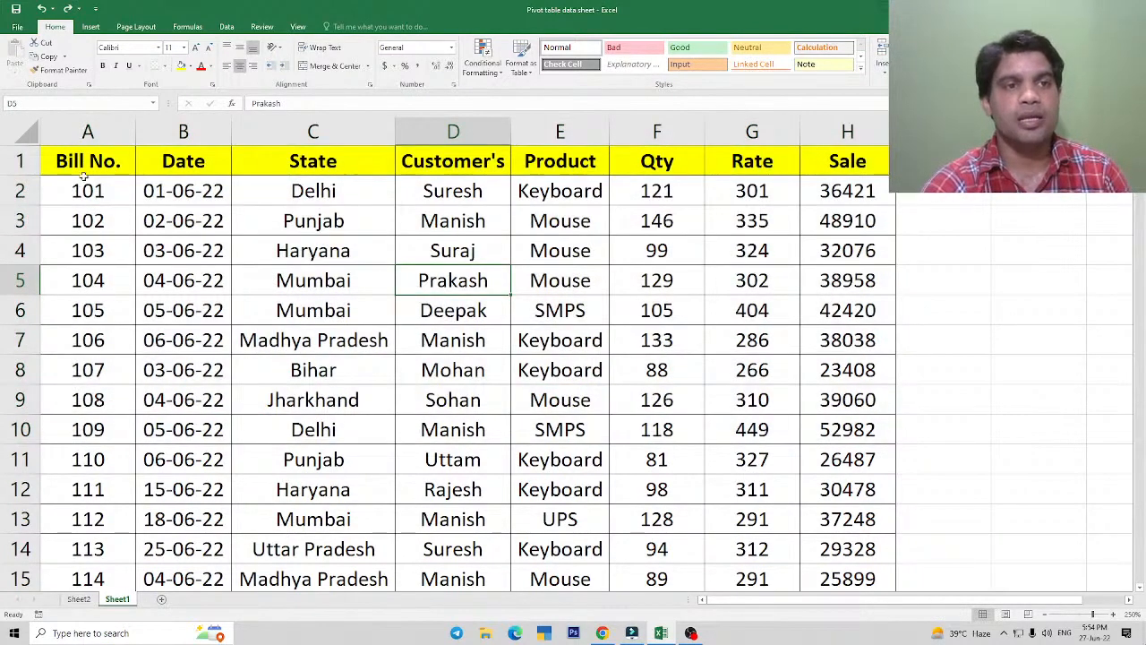
{"action": "mouse_move", "coordinate": [94, 164]}
{"action": "left_mouse_down"}
{"action": "mouse_move", "coordinate": [266, 186]}
{"action": "mouse_move", "coordinate": [748, 288]}
{"action": "mouse_move", "coordinate": [825, 285]}
{"action": "left_mouse_up"}
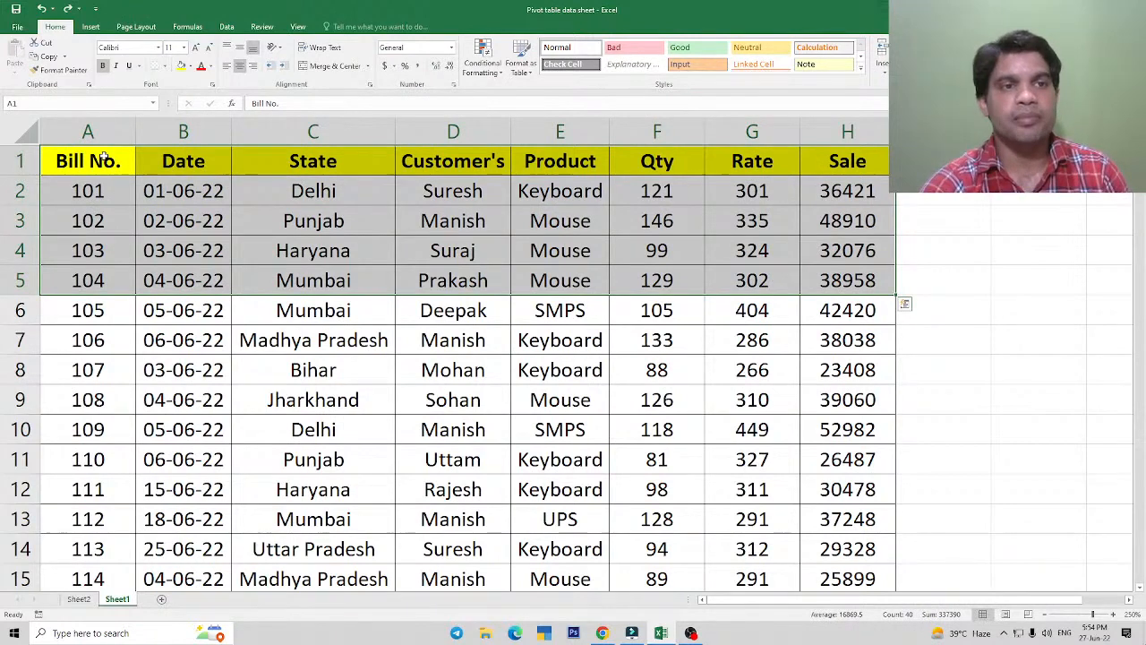
{"action": "left_click_drag", "start_coordinate": [105, 156], "coordinate": [819, 554]}
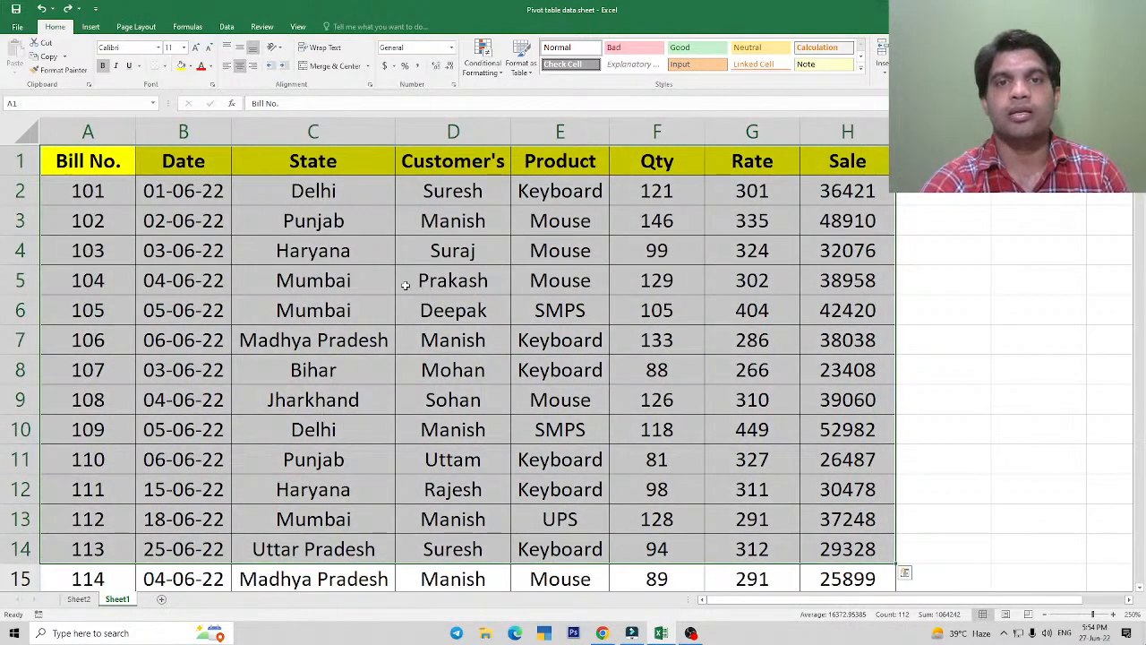
{"action": "left_click", "coordinate": [462, 331]}
Change the data source of the pivot table on Sheet2 to the range Sheet1!$A$1:$H$13.
{"action": "left_click", "coordinate": [78, 598]}
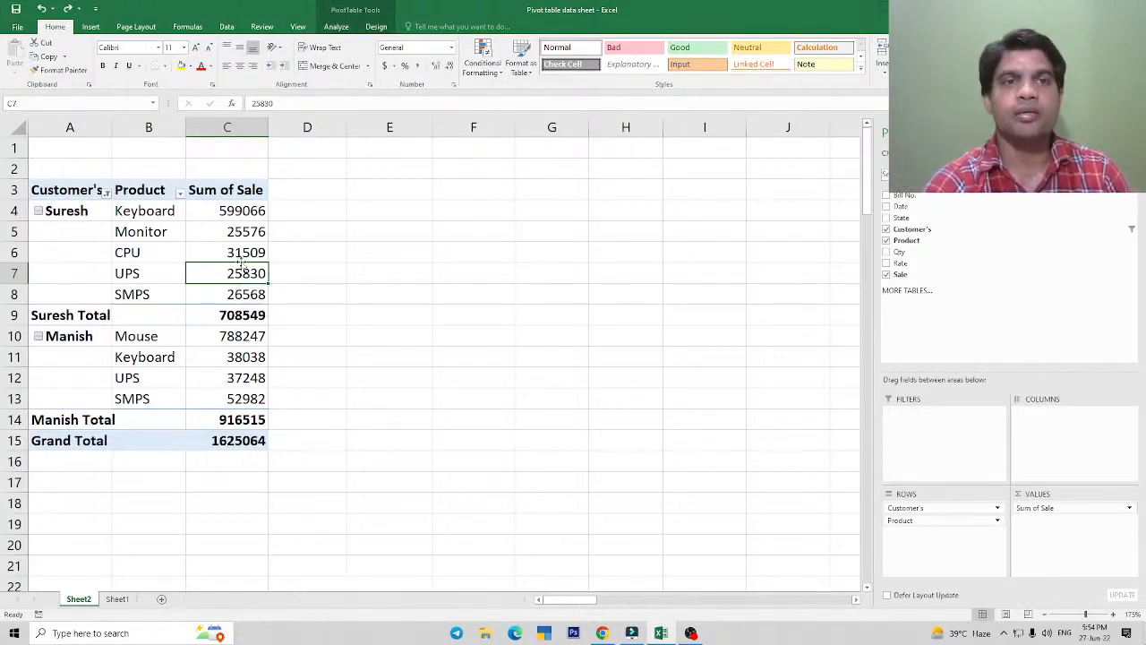
{"action": "left_click", "coordinate": [336, 26]}
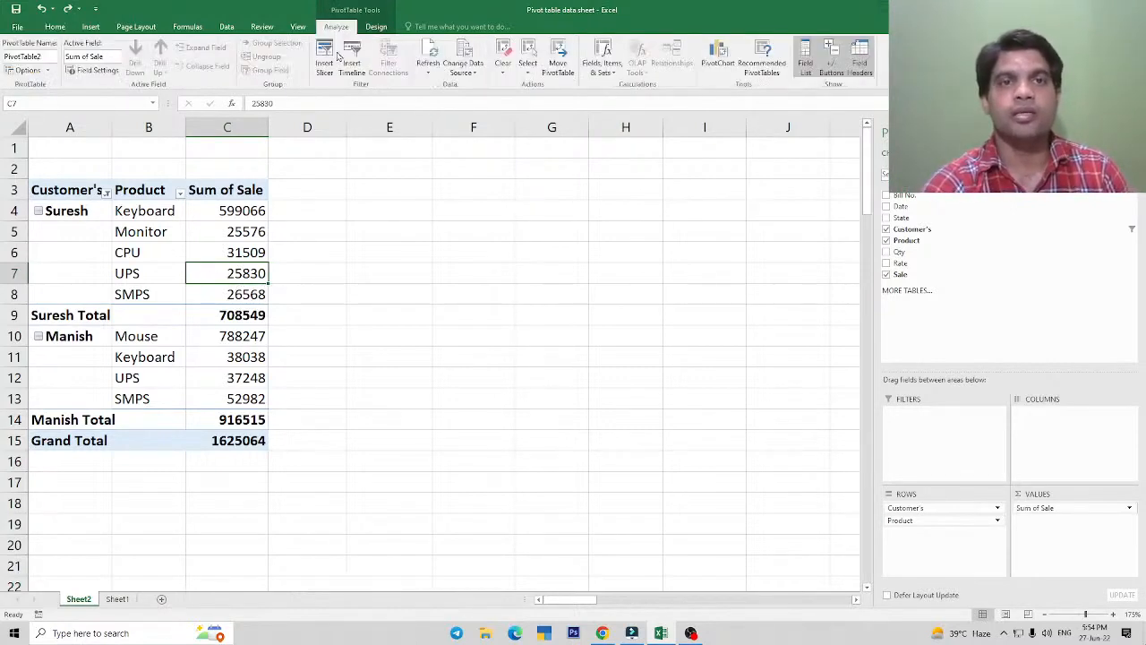
{"action": "left_click", "coordinate": [471, 74]}
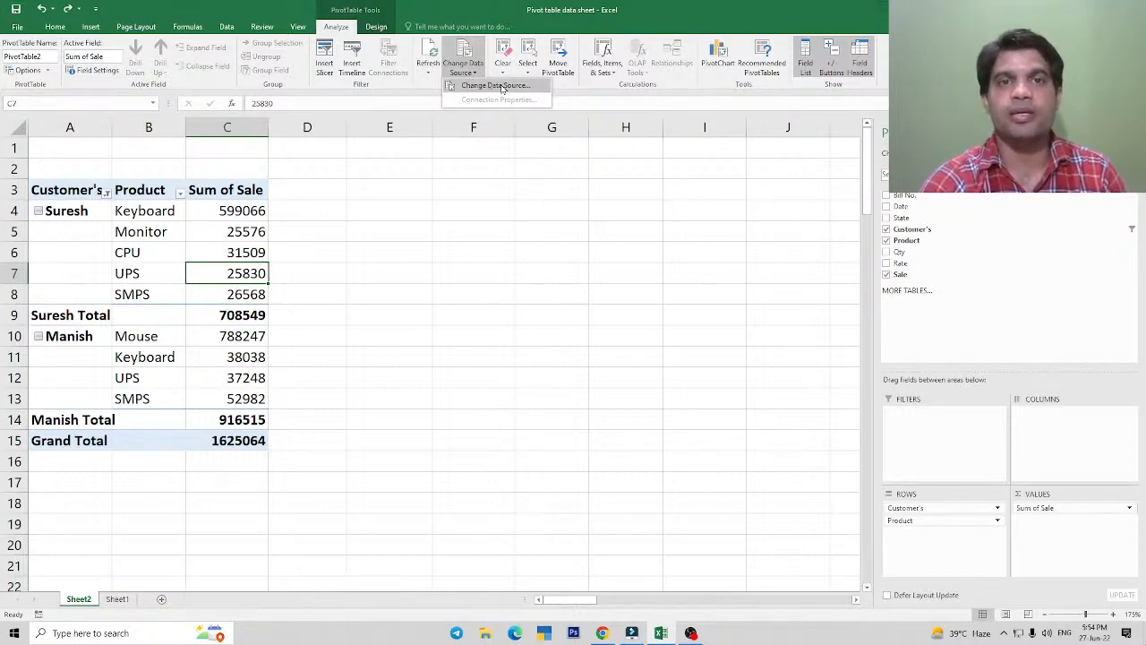
{"action": "left_click", "coordinate": [503, 87]}
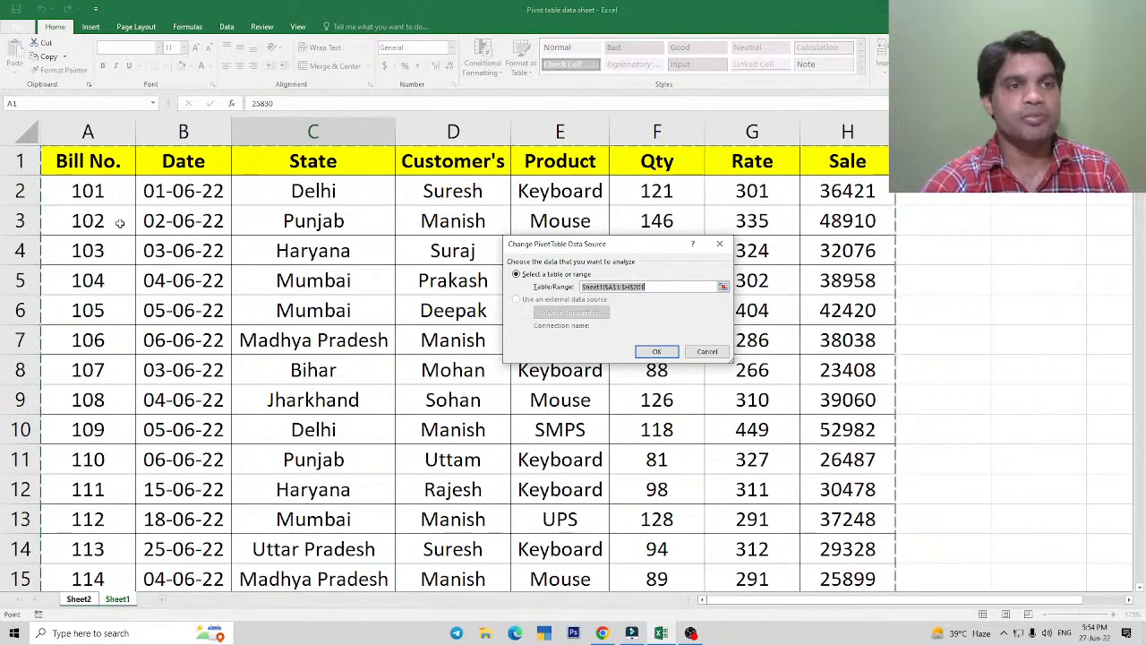
{"action": "left_click_drag", "start_coordinate": [88, 168], "coordinate": [848, 519]}
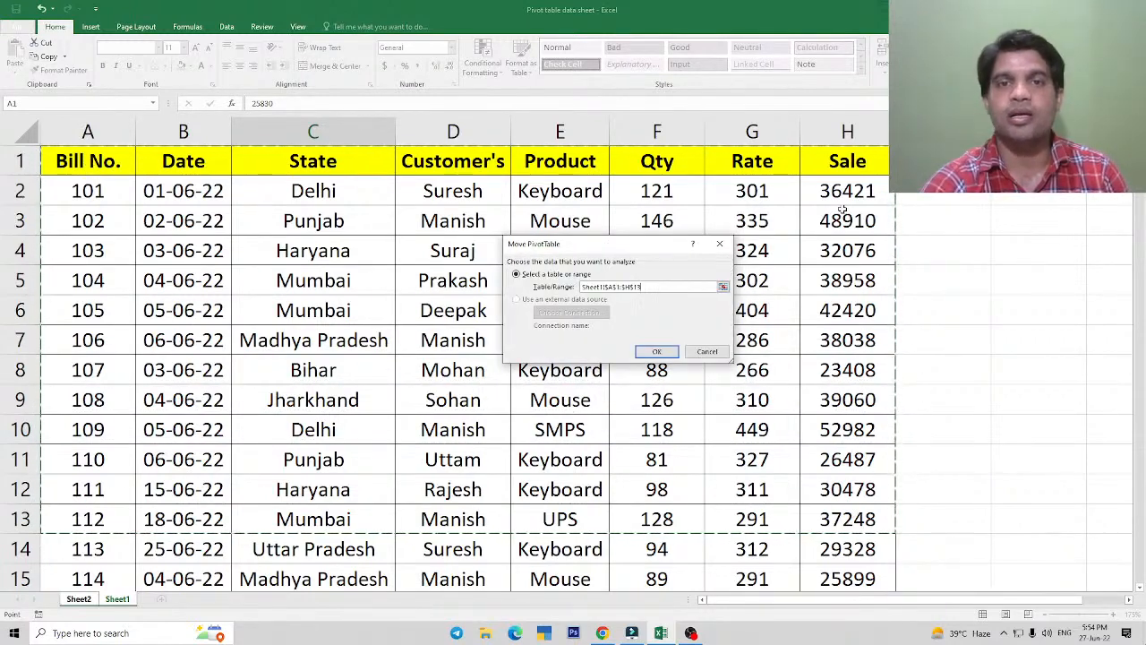
{"action": "left_click", "coordinate": [656, 351]}
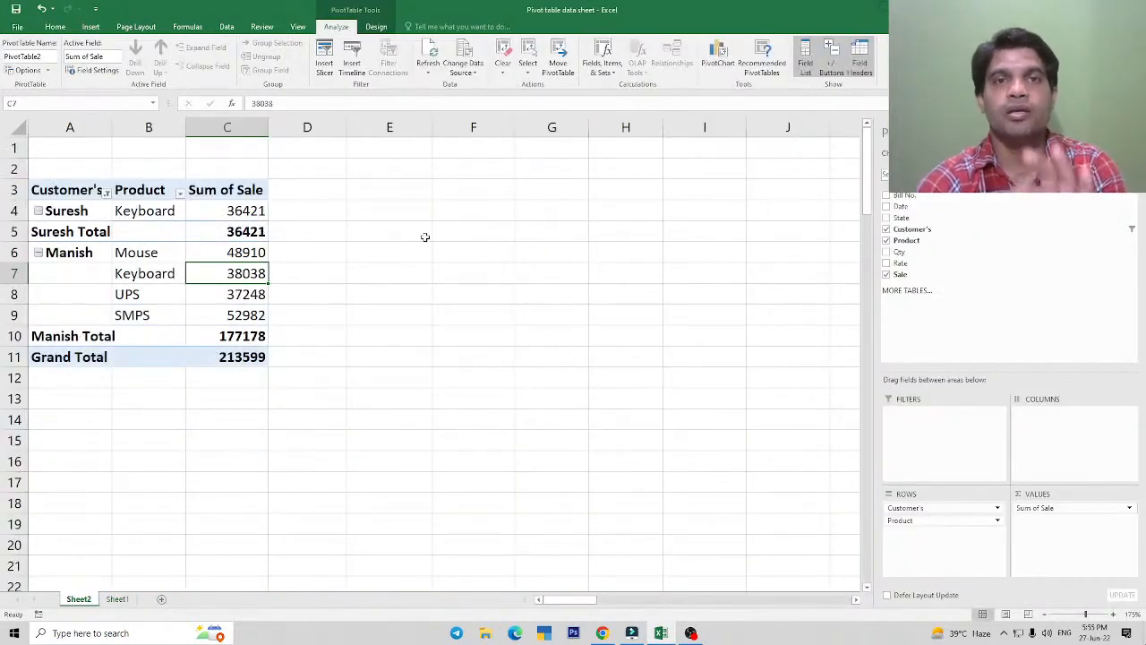
Examine the customer rows, product rows and sale totals that the pivot table gives for the smaller source range.
{"action": "left_click_drag", "start_coordinate": [138, 212], "coordinate": [232, 309]}
{"action": "left_click", "coordinate": [232, 310]}
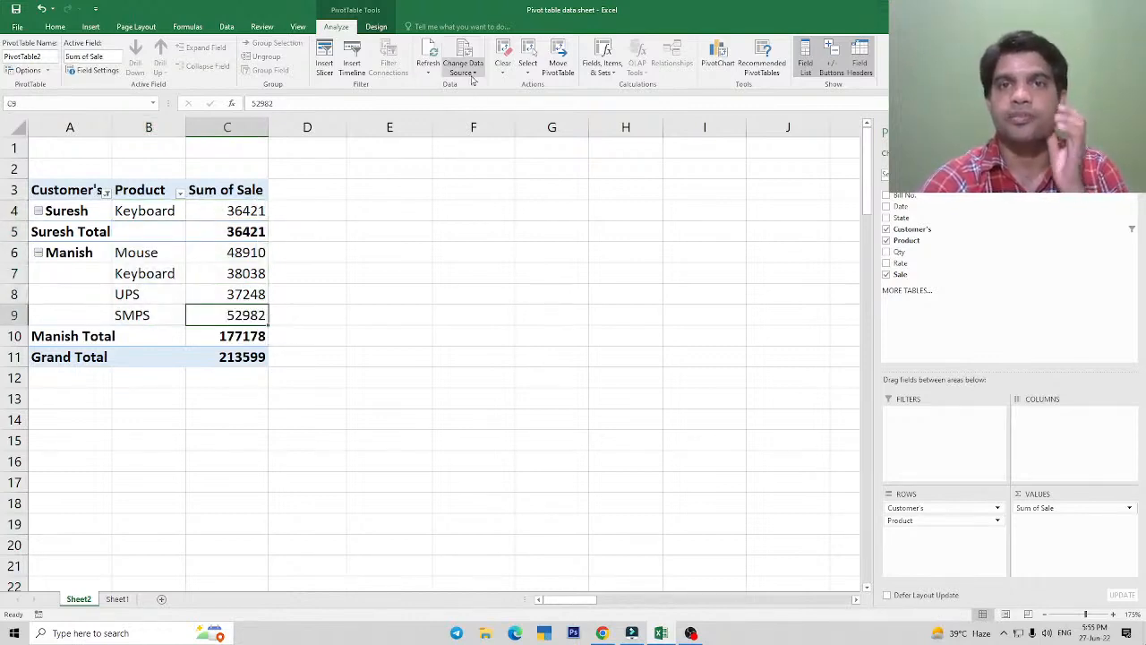
{"action": "left_click", "coordinate": [204, 268]}
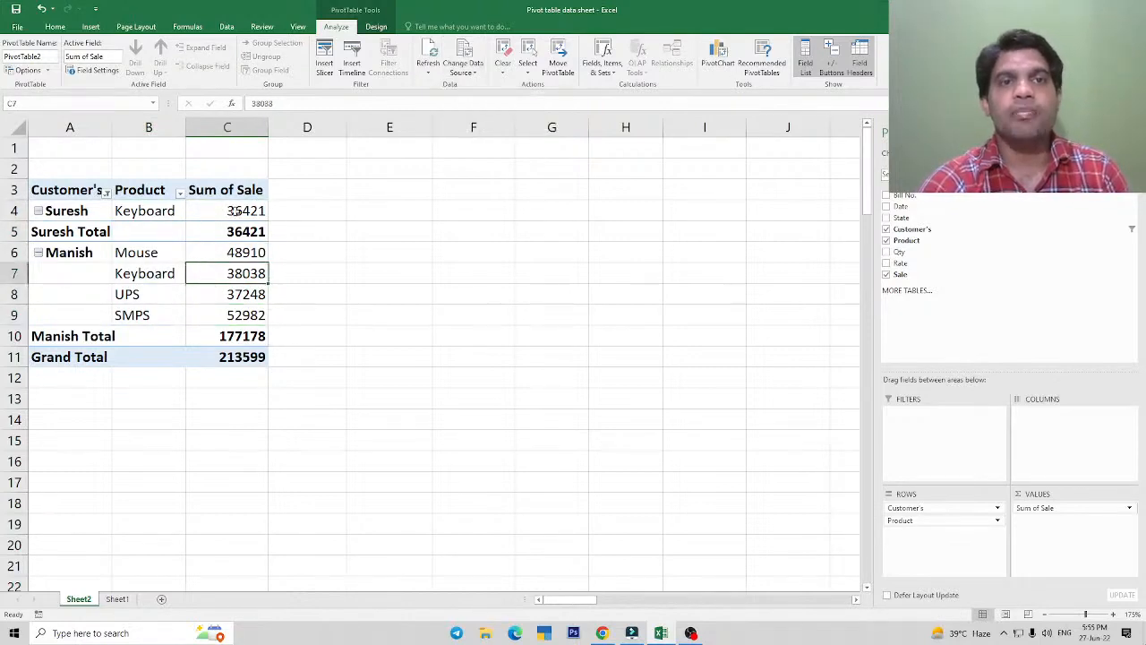
{"action": "left_click", "coordinate": [377, 28]}
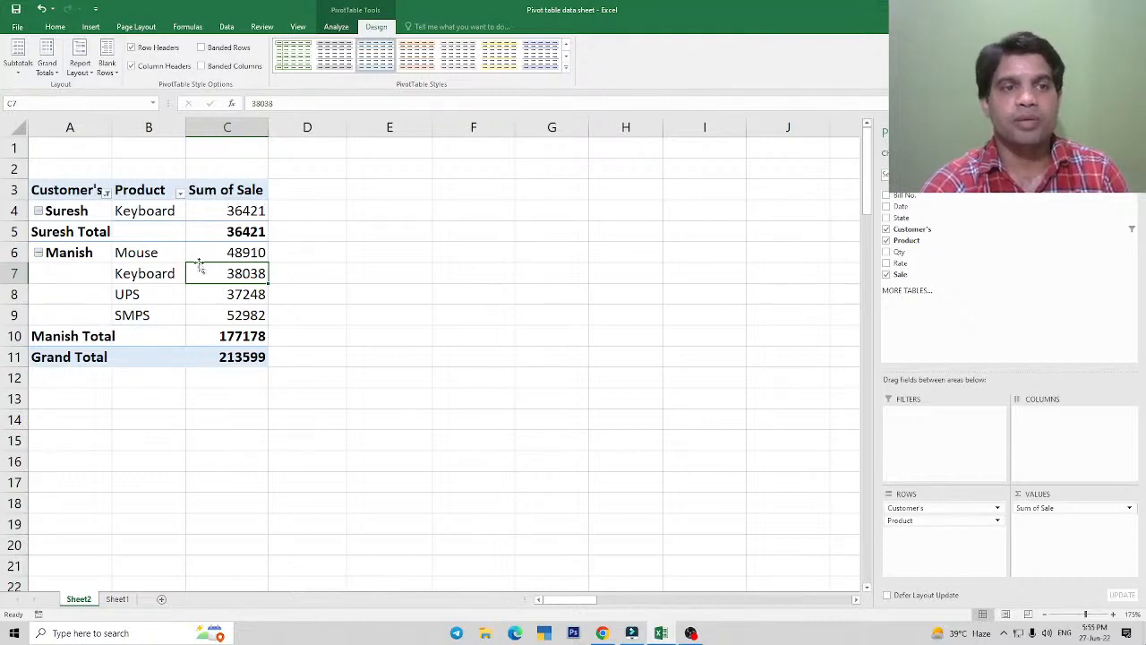
{"action": "left_click", "coordinate": [98, 252]}
{"action": "left_click_drag", "start_coordinate": [59, 198], "coordinate": [237, 358]}
{"action": "left_click", "coordinate": [240, 314]}
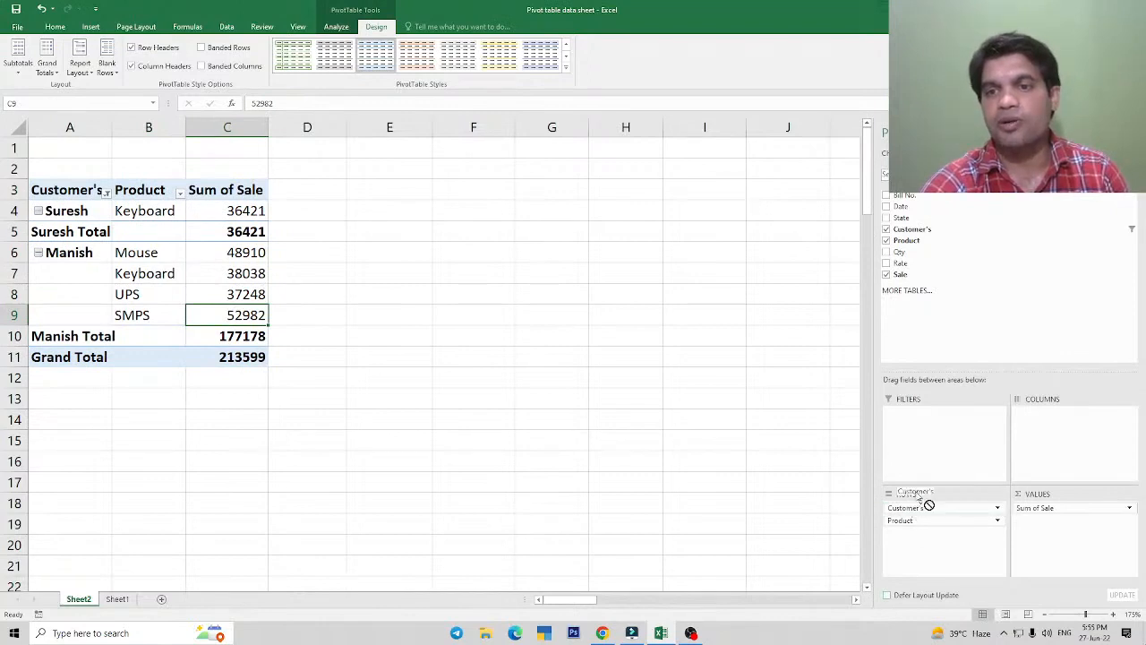
Move the Customer's field from the rows to the report filter and set that filter to include all customers.
{"action": "left_click_drag", "start_coordinate": [926, 504], "coordinate": [931, 416]}
{"action": "left_click", "coordinate": [237, 152]}
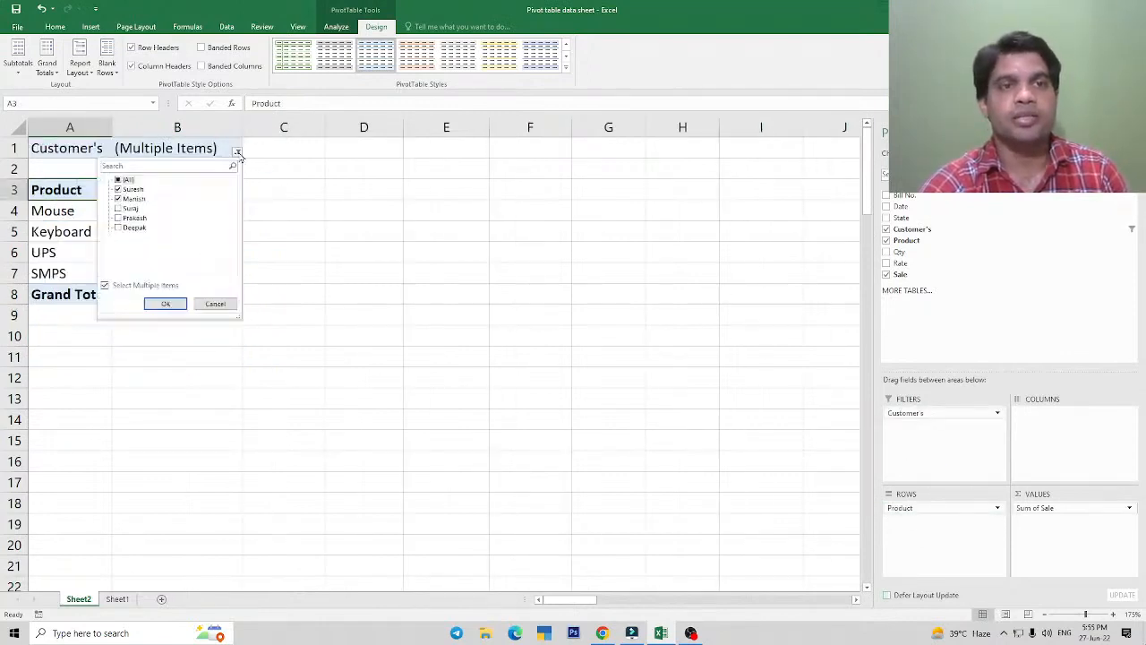
{"action": "left_click", "coordinate": [117, 180]}
{"action": "left_click", "coordinate": [165, 304]}
{"action": "left_click", "coordinate": [173, 256]}
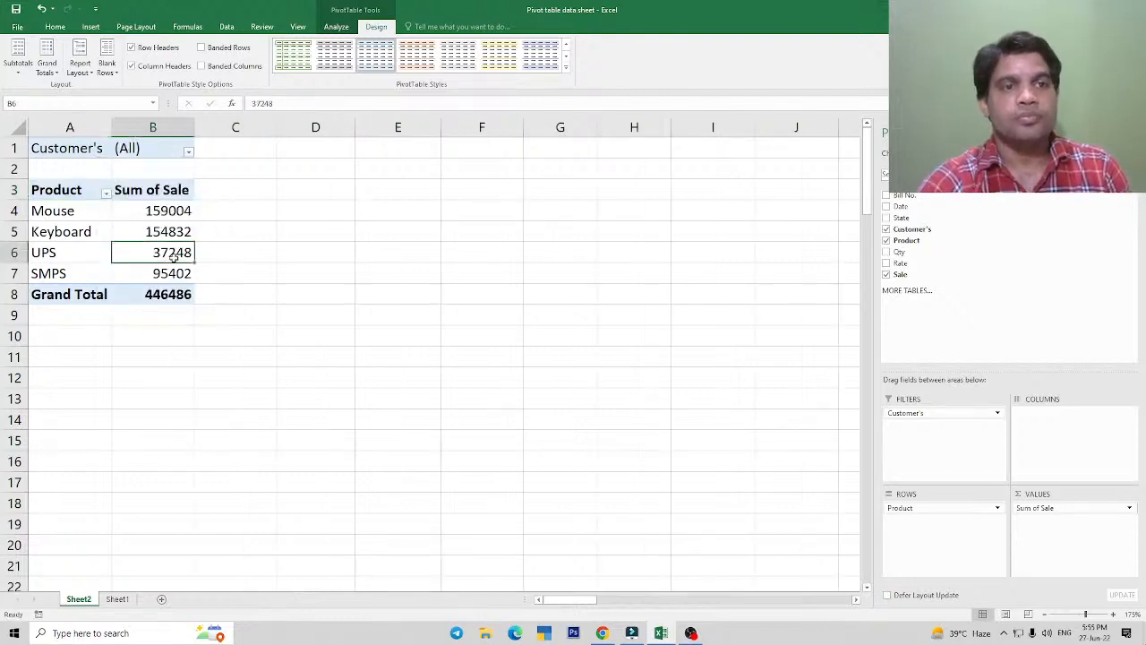
{"action": "left_click", "coordinate": [92, 244]}
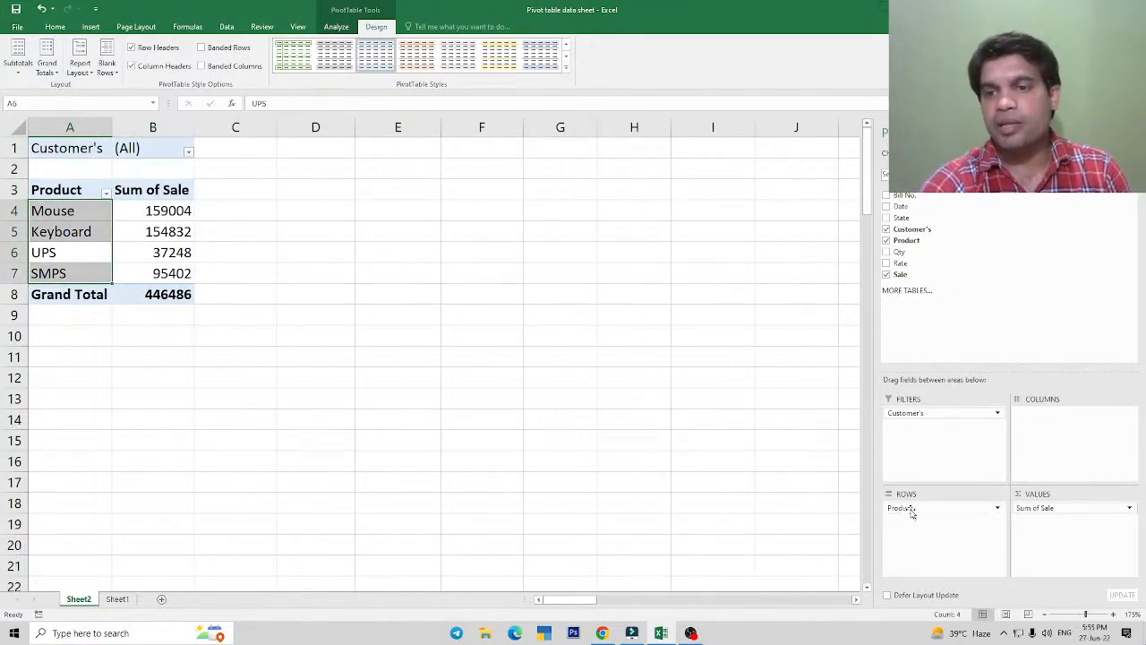
Move the Product field from the rows to the columns and the Customer's field from the report filter to the rows.
{"action": "left_click_drag", "start_coordinate": [901, 507], "coordinate": [1031, 440]}
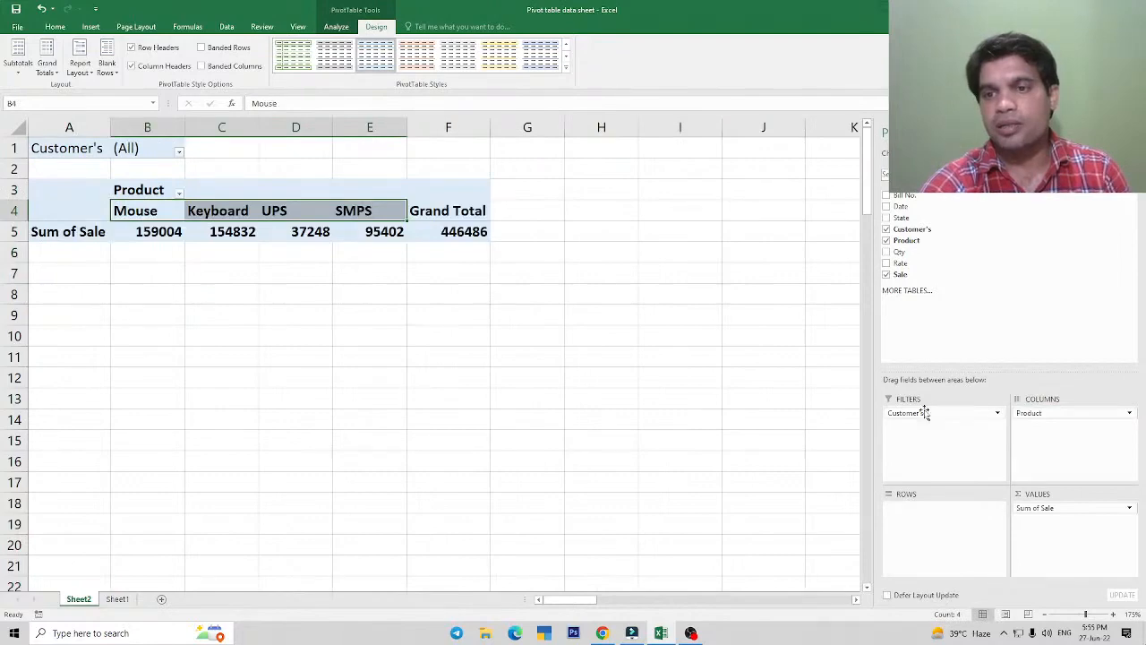
{"action": "left_click_drag", "start_coordinate": [923, 413], "coordinate": [924, 538]}
{"action": "left_click", "coordinate": [262, 274]}
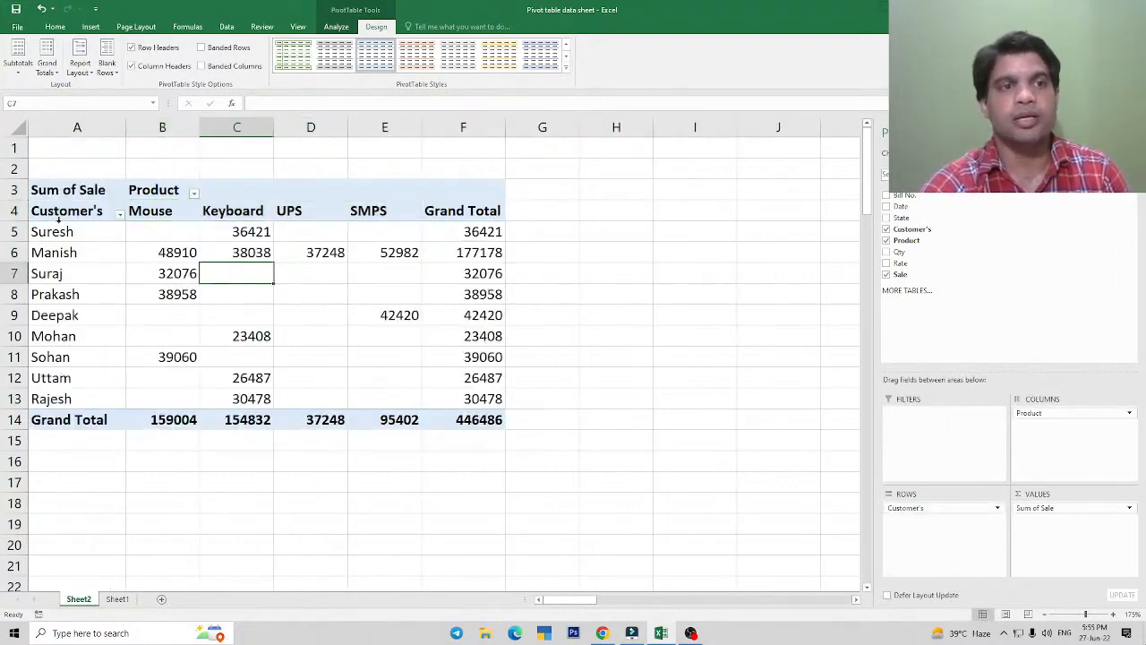
{"action": "left_click_drag", "start_coordinate": [55, 210], "coordinate": [475, 419]}
{"action": "left_click", "coordinate": [283, 383]}
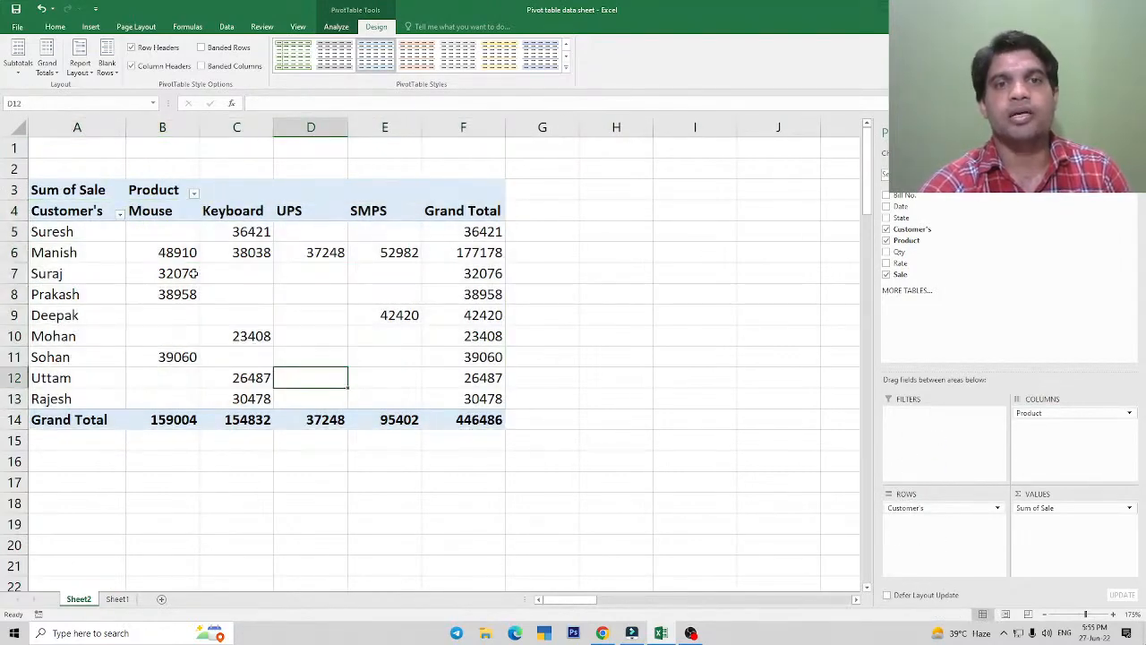
Apply the orange Medium style with black header and grand total rows to the pivot table.
{"action": "left_click", "coordinate": [566, 67]}
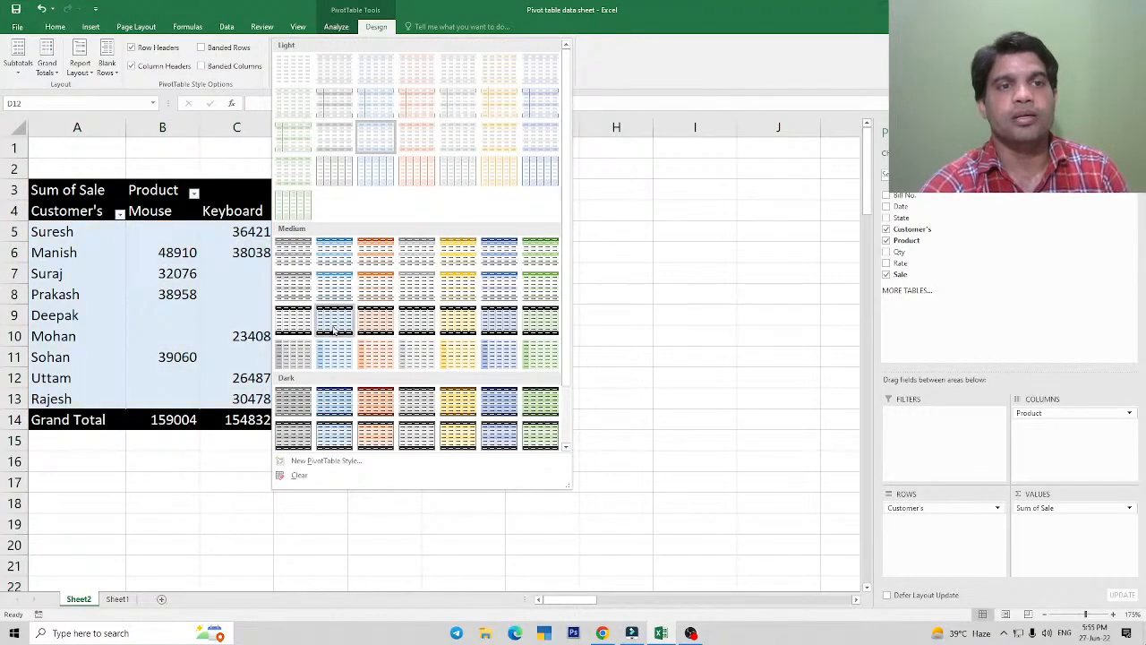
{"action": "left_click", "coordinate": [376, 329]}
{"action": "left_click", "coordinate": [219, 292]}
{"action": "left_click", "coordinate": [475, 378]}
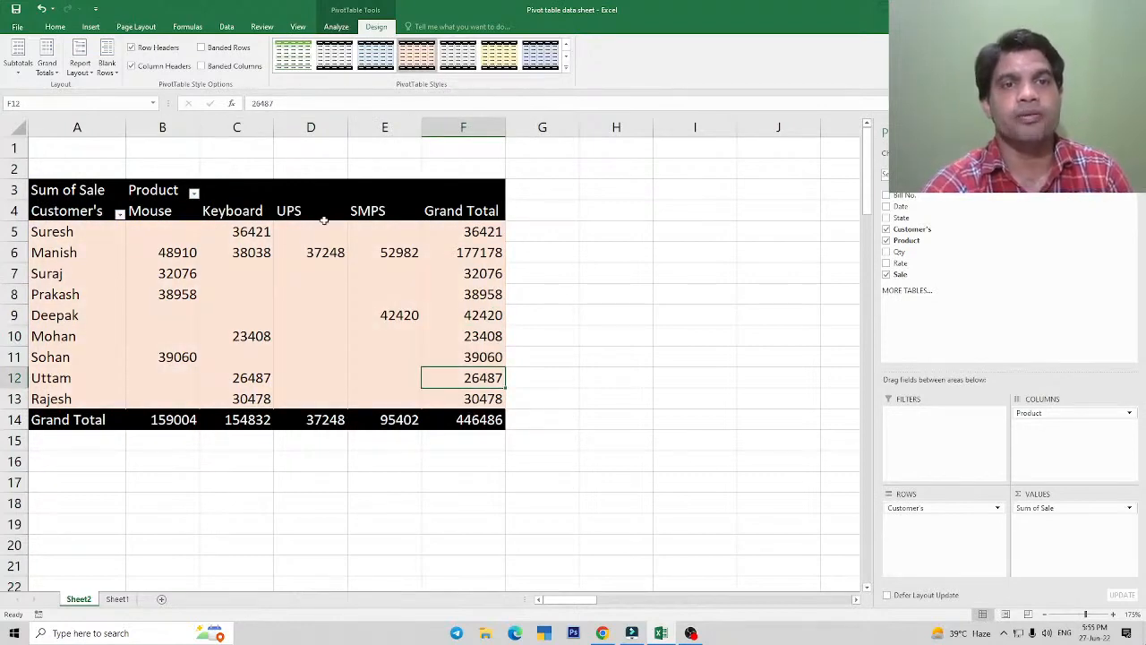
Turn off the pivot table's Row Headers style option and switch its Column Headers option off and back on.
{"action": "left_click", "coordinate": [132, 48]}
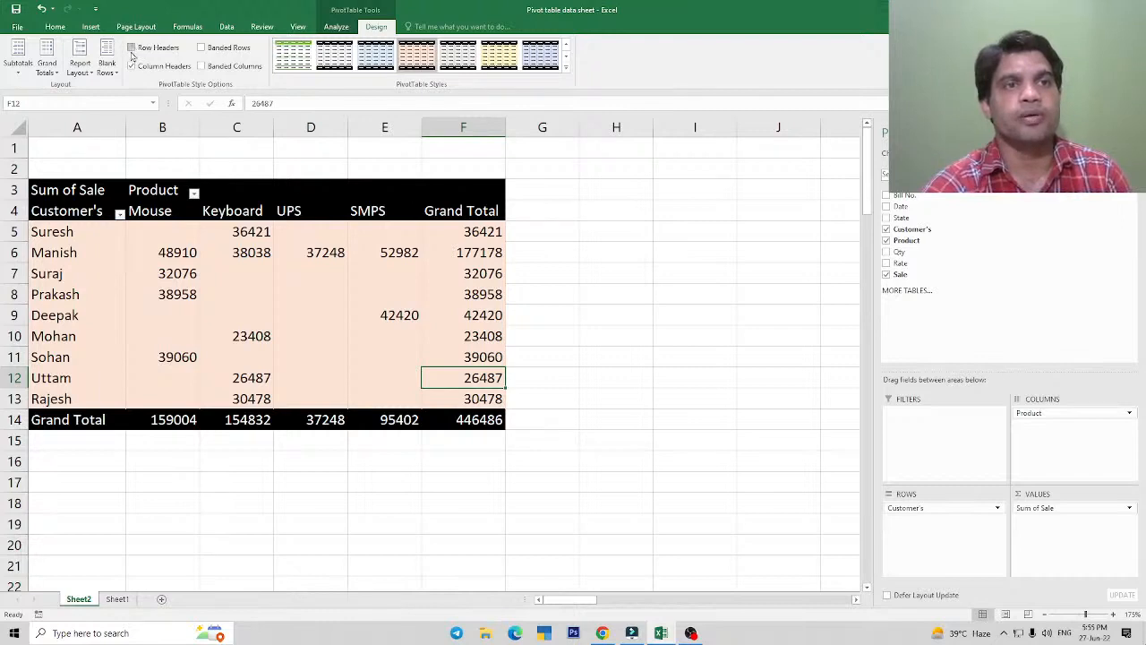
{"action": "left_click", "coordinate": [132, 66]}
{"action": "left_click", "coordinate": [132, 67]}
{"action": "left_click", "coordinate": [132, 67]}
{"action": "left_click", "coordinate": [131, 66]}
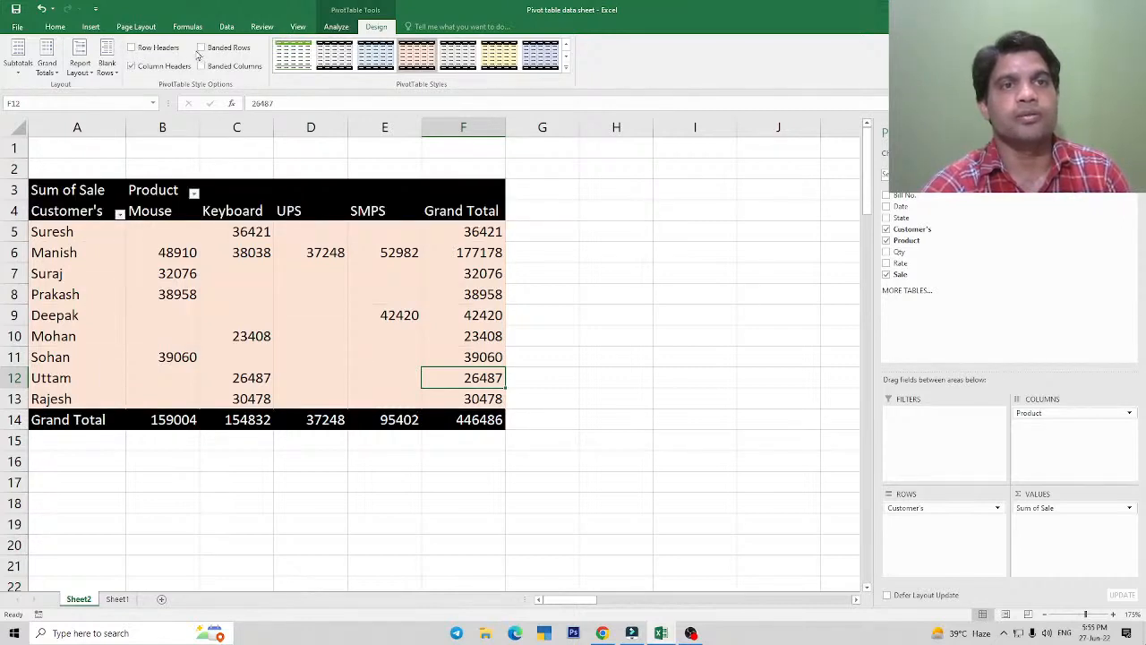
Try the Banded Rows and Banded Columns style options on the pivot table.
{"action": "left_click", "coordinate": [201, 50]}
{"action": "left_click", "coordinate": [200, 49]}
{"action": "left_click", "coordinate": [202, 51]}
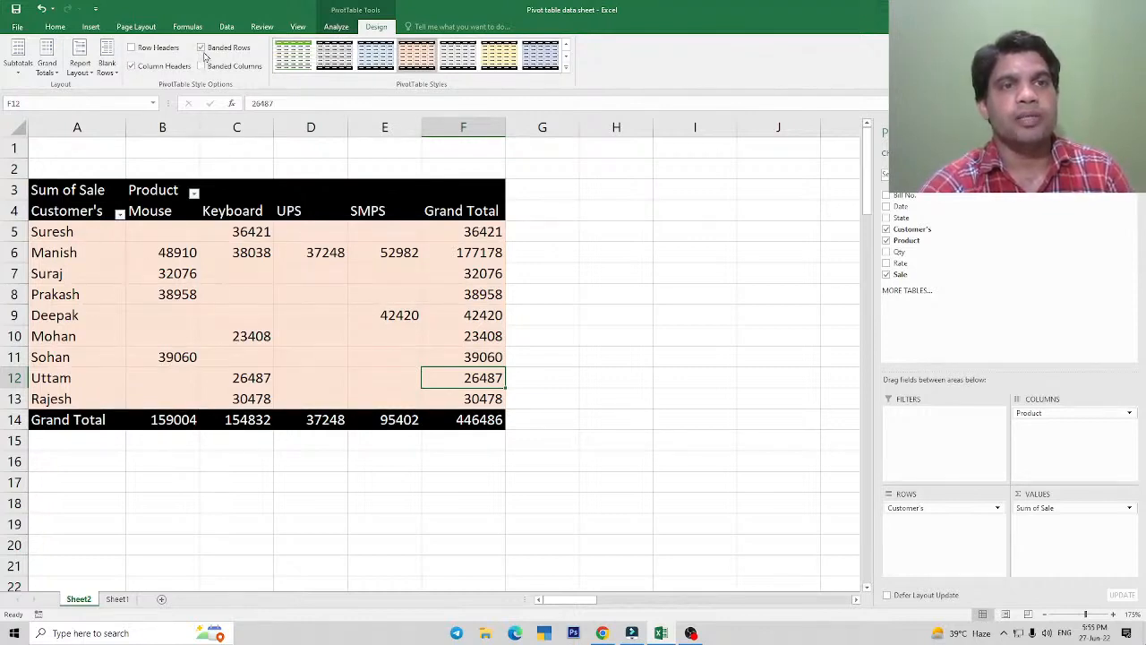
{"action": "left_click", "coordinate": [201, 49]}
{"action": "left_click", "coordinate": [202, 66]}
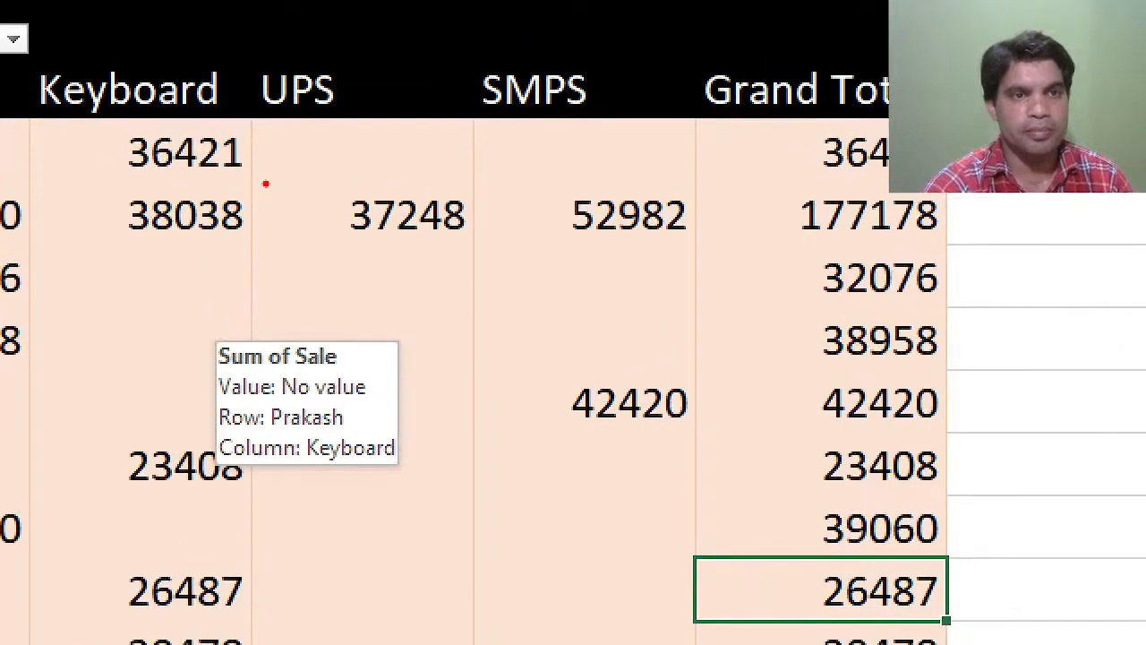
{"action": "mouse_move", "coordinate": [265, 183]}
{"action": "left_mouse_down"}
{"action": "mouse_move", "coordinate": [253, 237]}
{"action": "mouse_move", "coordinate": [260, 358]}
{"action": "left_mouse_up"}
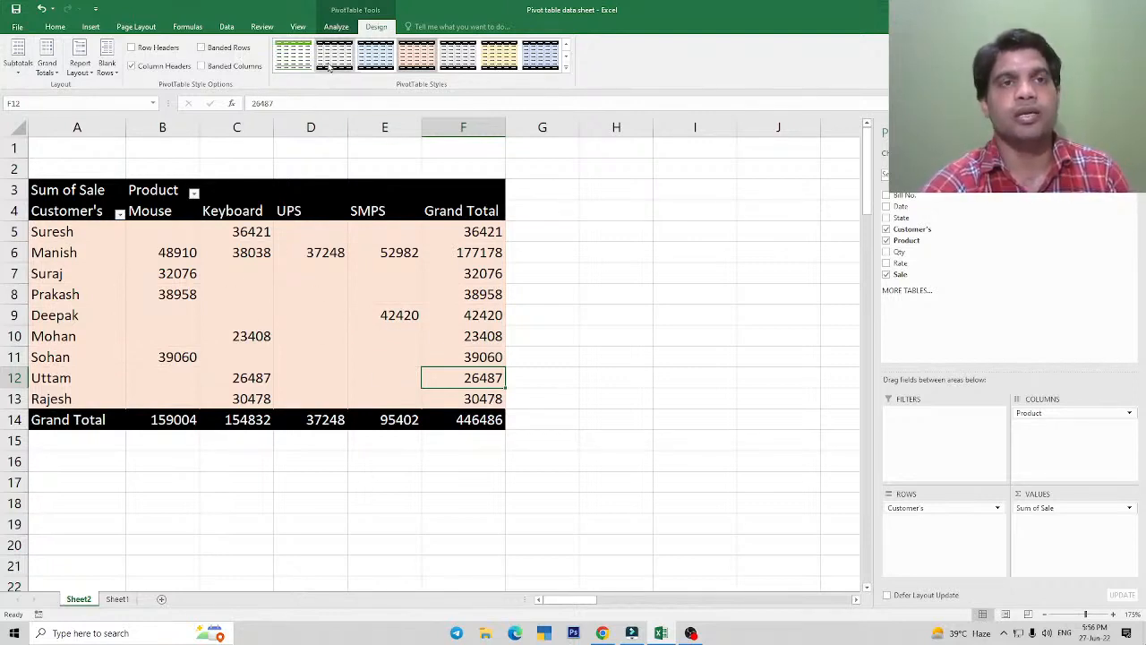
Move the Product field from the columns back to the rows, below the Customer's field.
{"action": "left_click", "coordinate": [336, 26]}
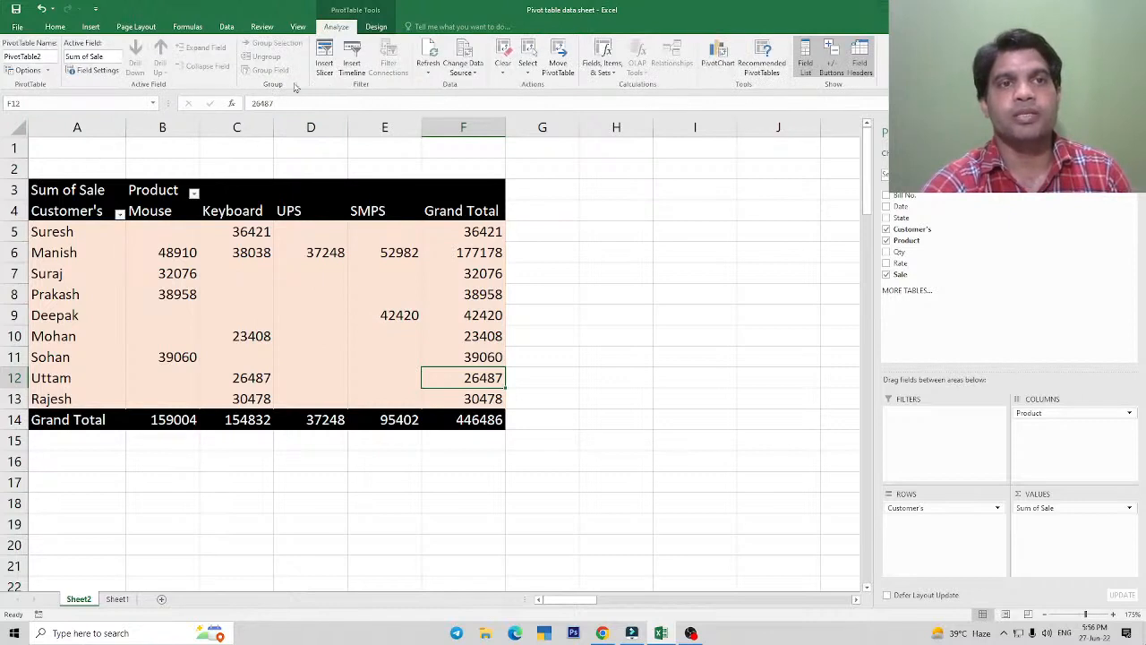
{"action": "left_click", "coordinate": [259, 256]}
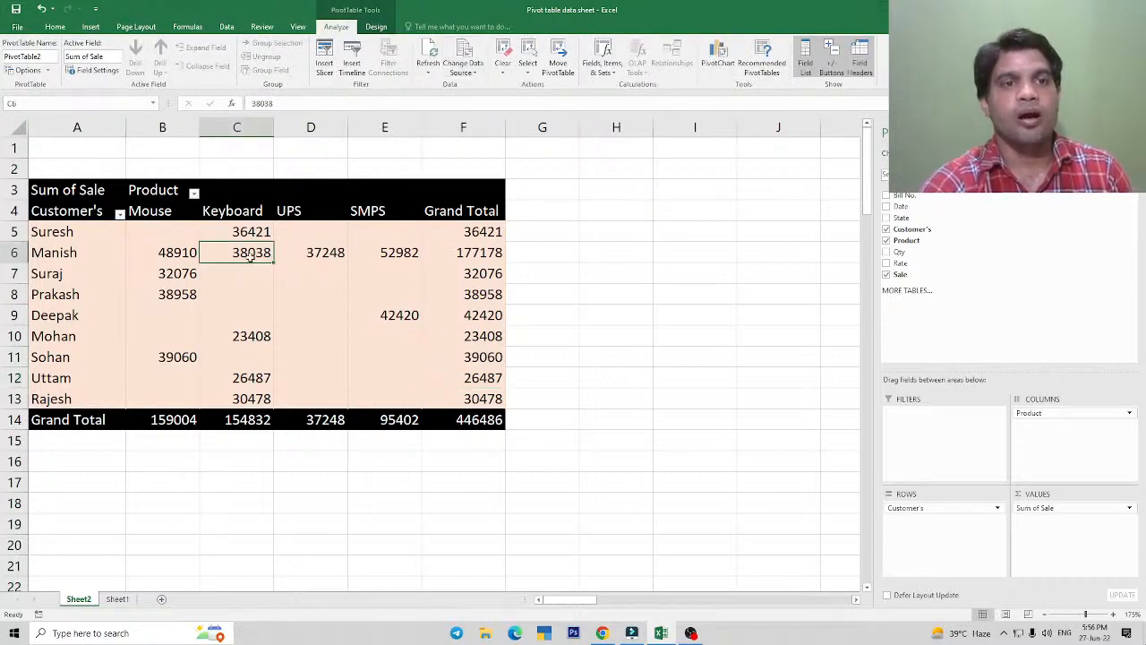
{"action": "left_click", "coordinate": [251, 237]}
{"action": "left_click", "coordinate": [257, 303]}
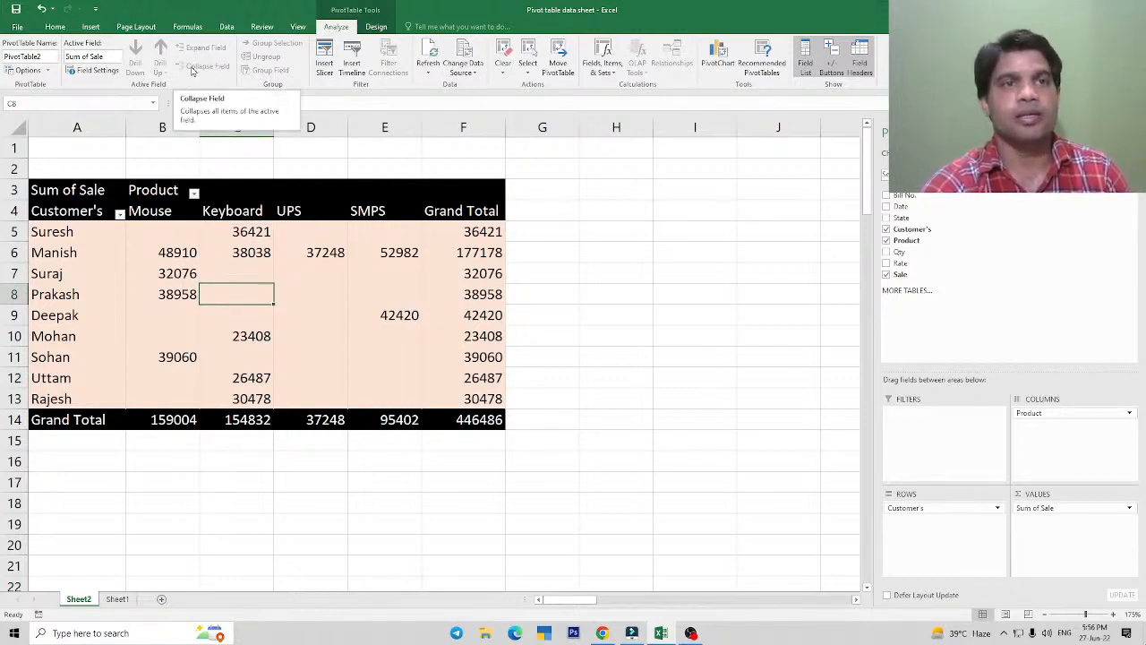
{"action": "left_click", "coordinate": [182, 290]}
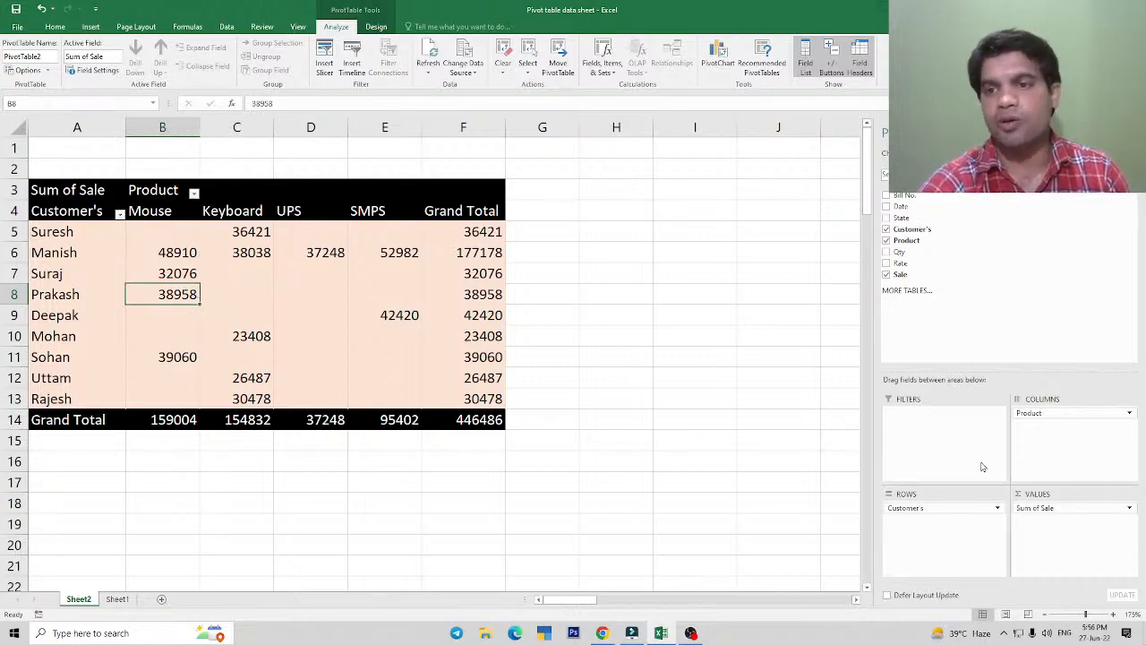
{"action": "left_click_drag", "start_coordinate": [1031, 412], "coordinate": [910, 534]}
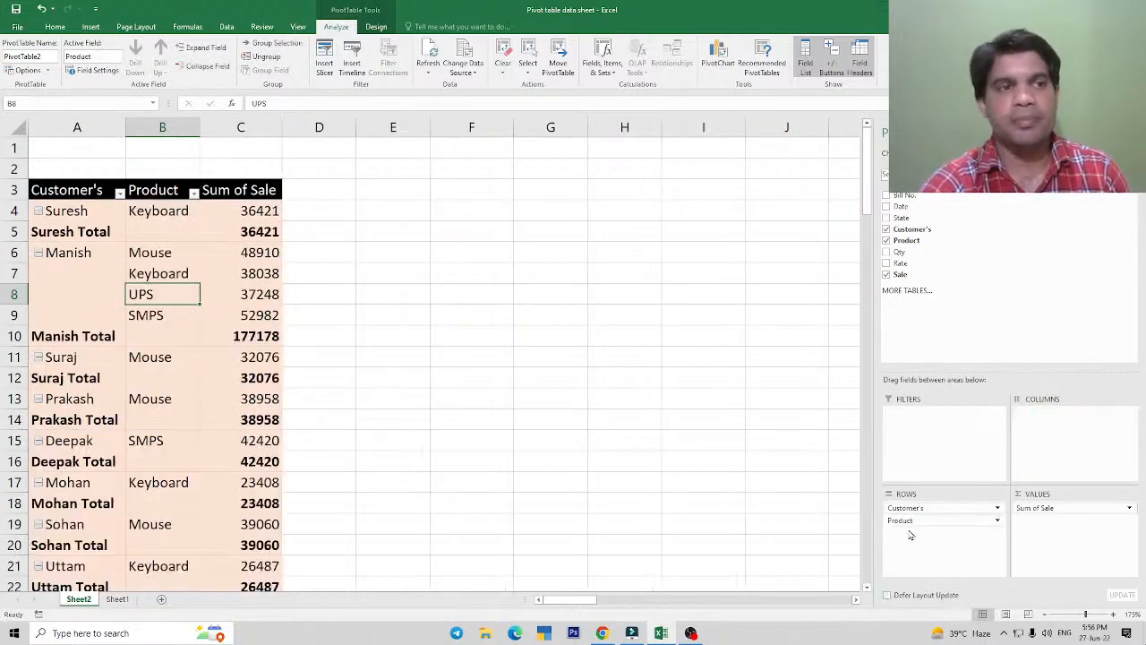
{"action": "left_click", "coordinate": [179, 337]}
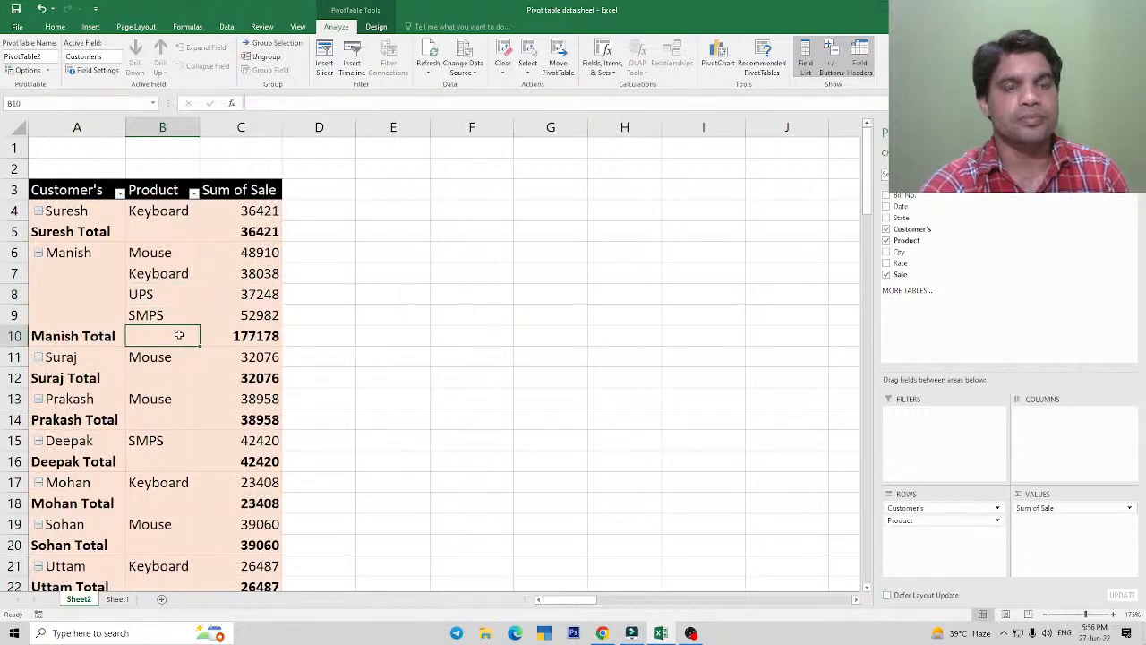
Limit the pivot table to the first two customers using Customer's as a report filter, and return that field to the rows above Product.
{"action": "left_click_drag", "start_coordinate": [904, 508], "coordinate": [903, 413]}
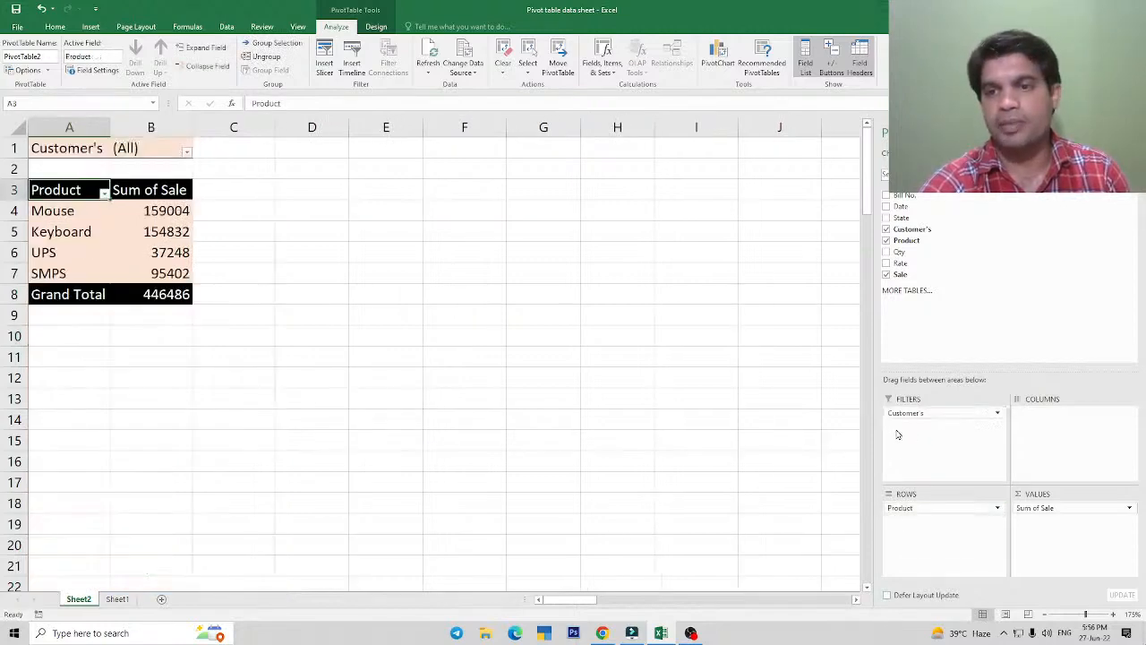
{"action": "left_click", "coordinate": [187, 151]}
{"action": "left_click", "coordinate": [67, 180]}
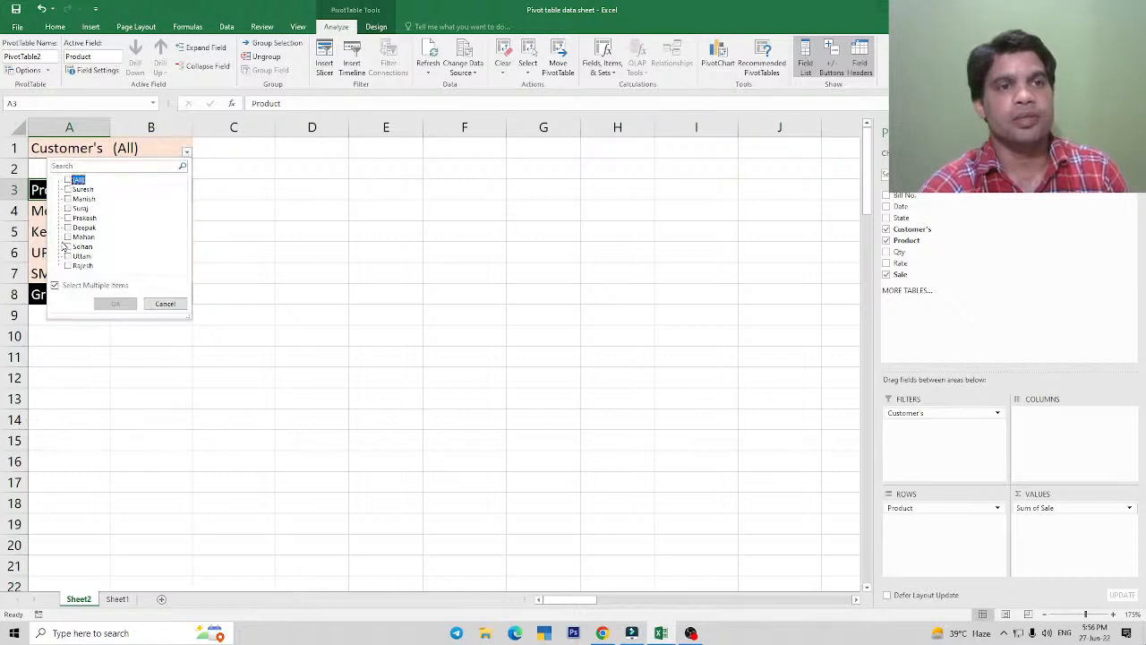
{"action": "left_click", "coordinate": [68, 189]}
{"action": "left_click", "coordinate": [68, 199]}
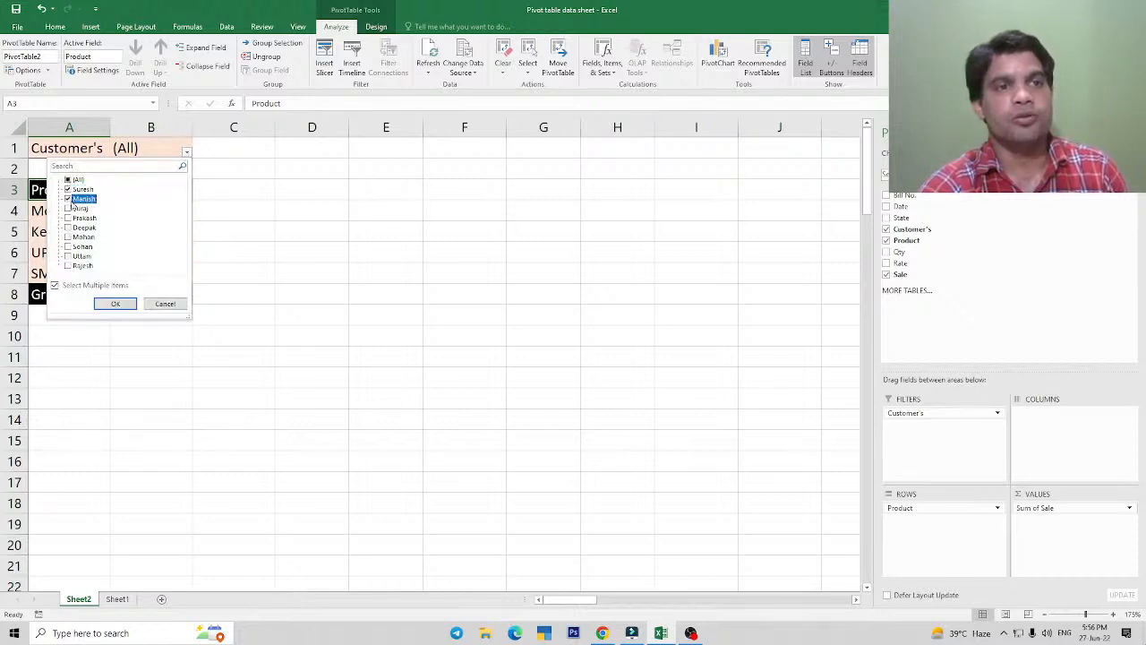
{"action": "left_click", "coordinate": [116, 303]}
{"action": "left_click_drag", "start_coordinate": [895, 414], "coordinate": [906, 511]}
{"action": "left_click", "coordinate": [125, 273]}
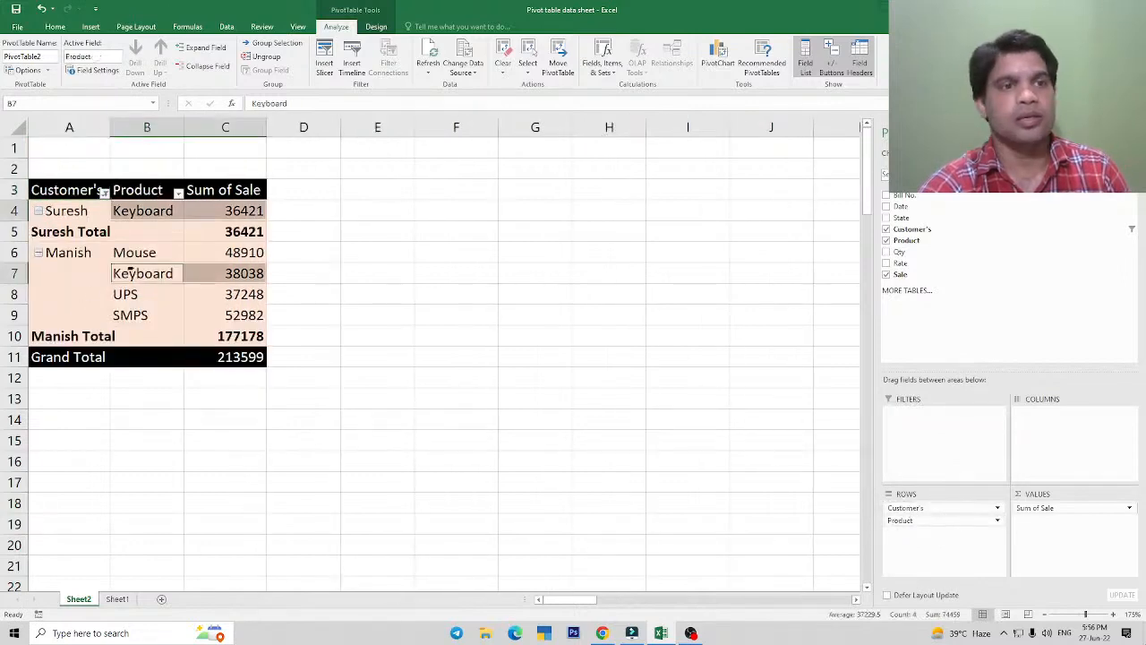
Collapse the product details of both listed customers and expand them again.
{"action": "left_click", "coordinate": [77, 213]}
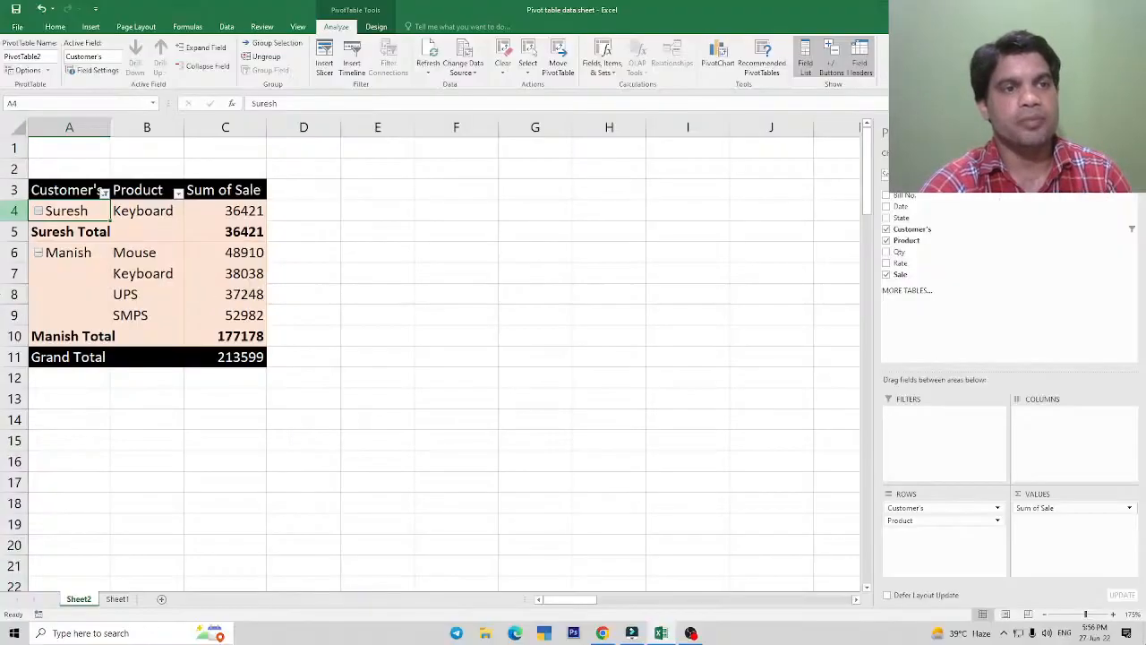
{"action": "left_click", "coordinate": [37, 212]}
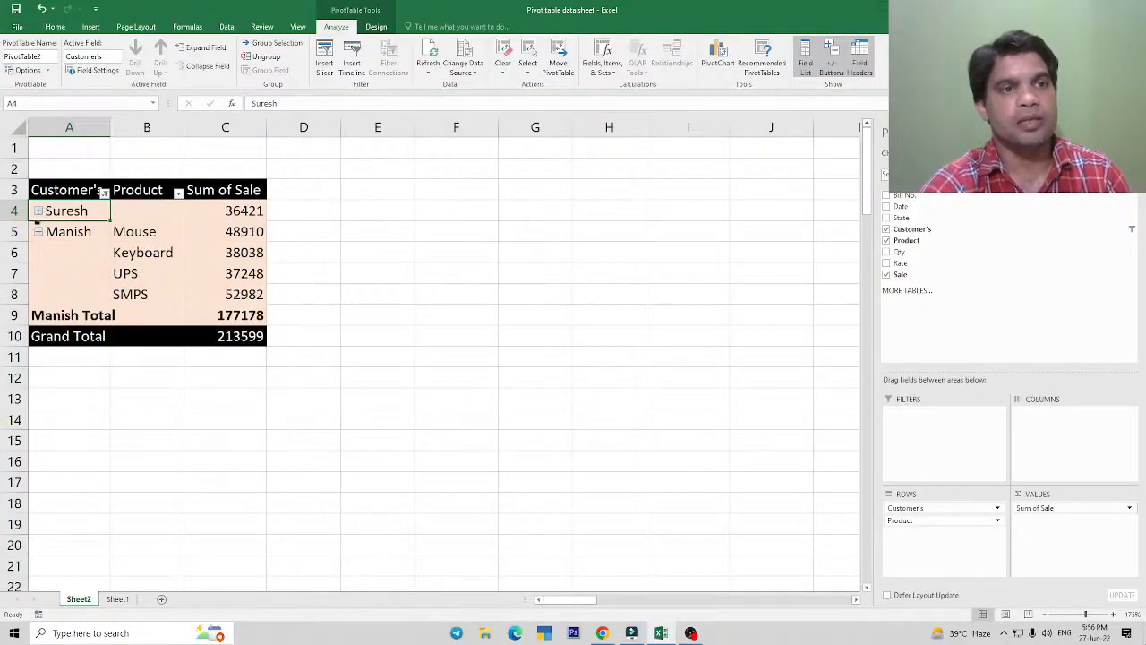
{"action": "left_click", "coordinate": [38, 232]}
{"action": "left_click", "coordinate": [39, 232]}
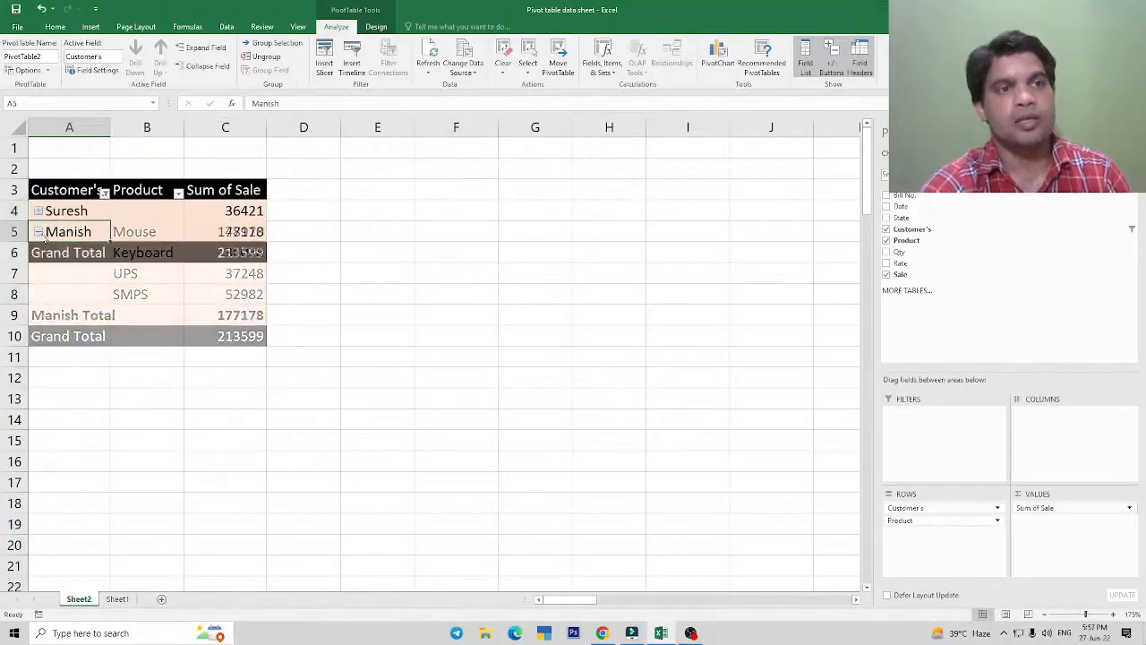
{"action": "left_click", "coordinate": [161, 275]}
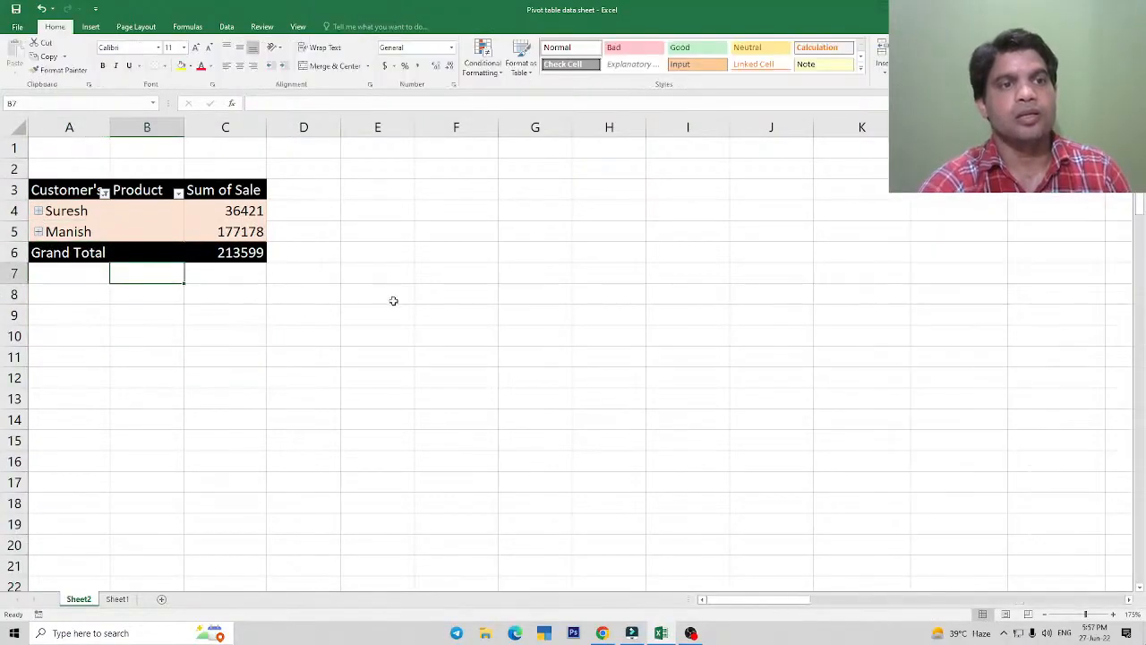
{"action": "left_click", "coordinate": [60, 209]}
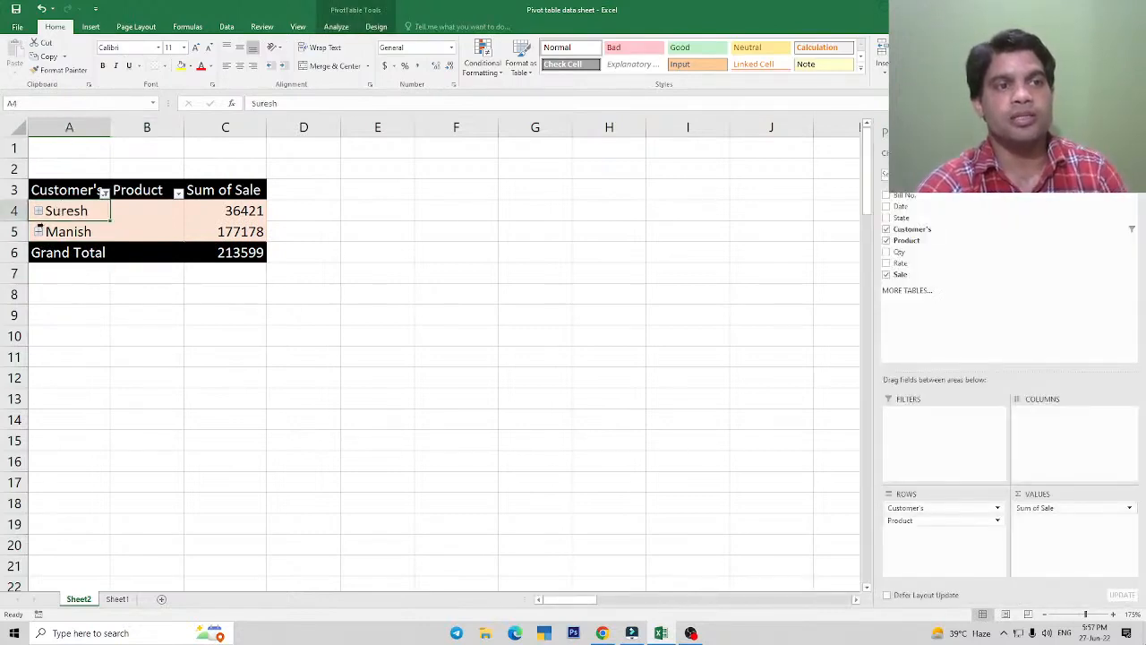
{"action": "left_click", "coordinate": [38, 212]}
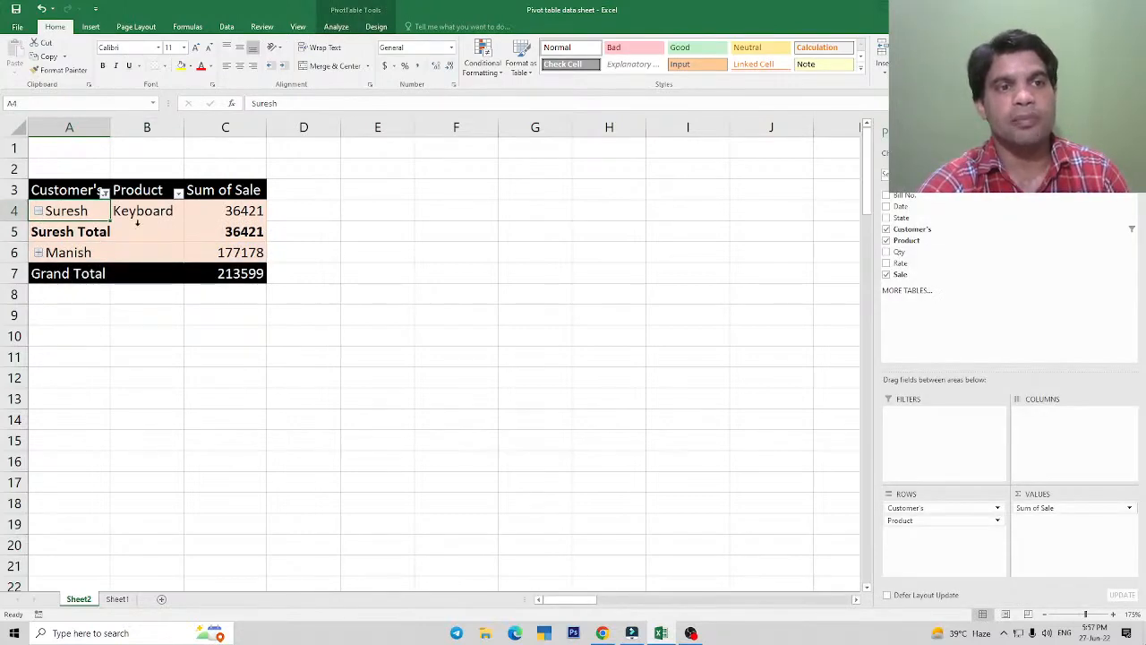
{"action": "left_click", "coordinate": [38, 252]}
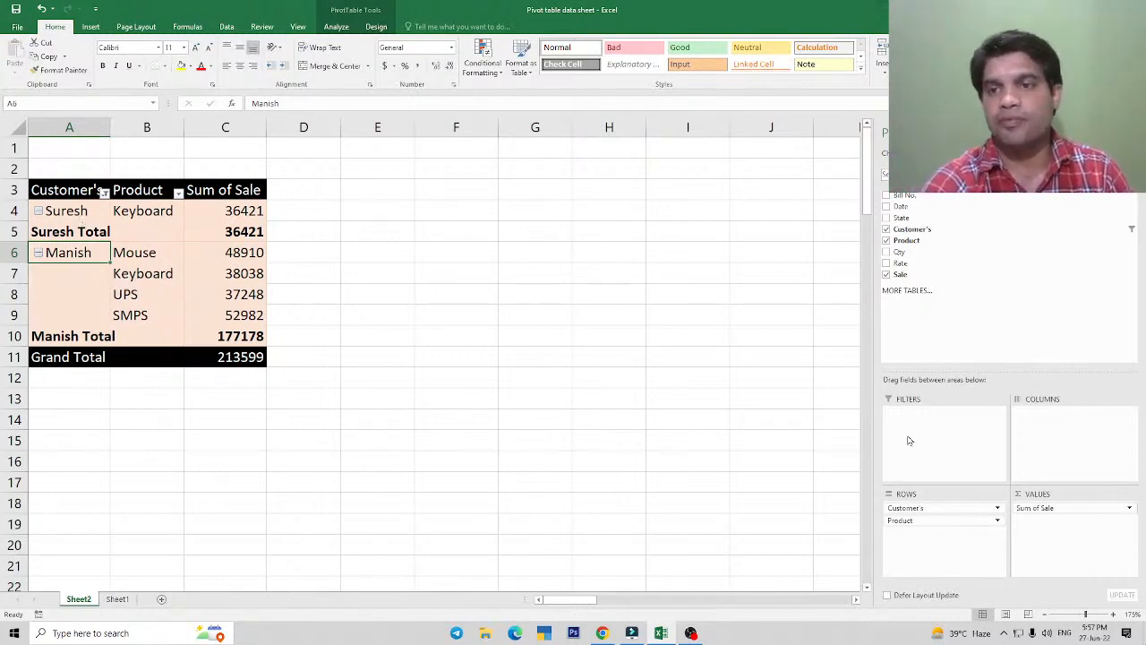
Include all customers again using Customer's as a report filter, and return that field to the rows above Product.
{"action": "left_click_drag", "start_coordinate": [914, 509], "coordinate": [919, 443]}
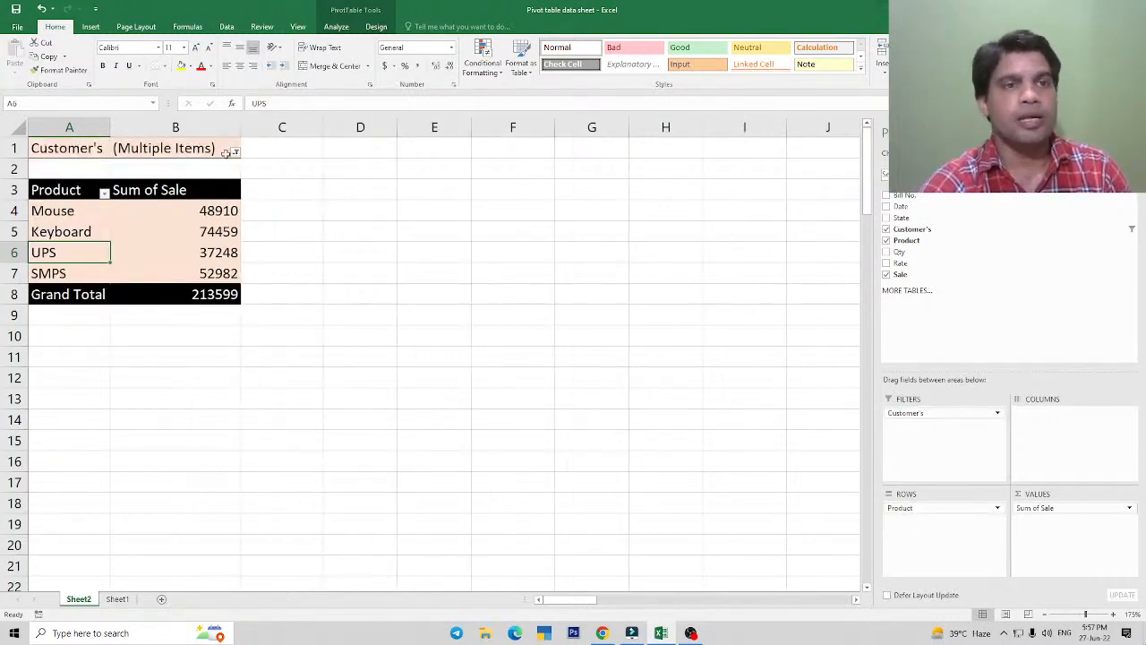
{"action": "left_click", "coordinate": [235, 152]}
{"action": "left_click", "coordinate": [116, 180]}
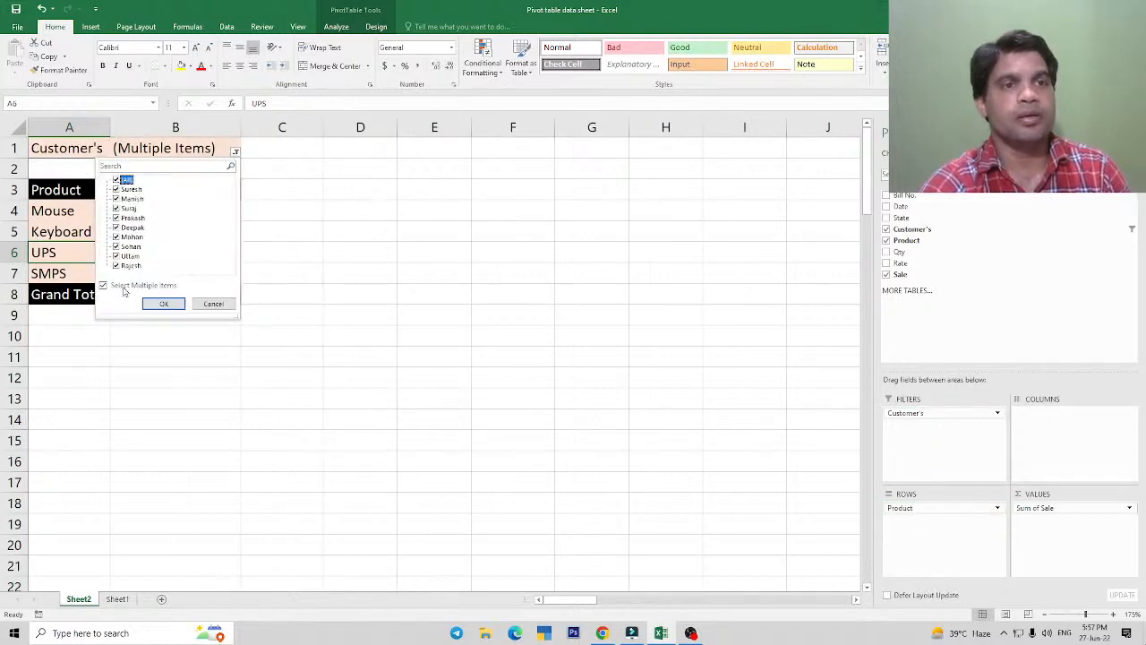
{"action": "left_click", "coordinate": [164, 303]}
{"action": "left_click_drag", "start_coordinate": [914, 413], "coordinate": [908, 507]}
{"action": "left_click", "coordinate": [176, 293]}
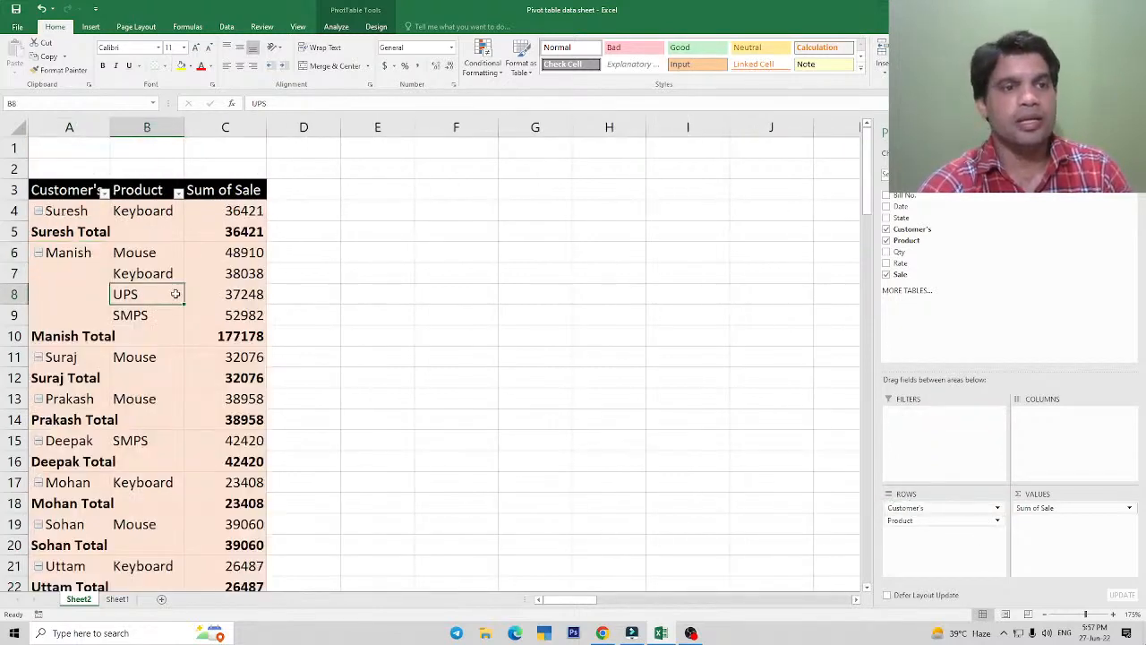
{"action": "scroll", "coordinate": [130, 339], "scroll_direction": "down", "scroll_amount": 1}
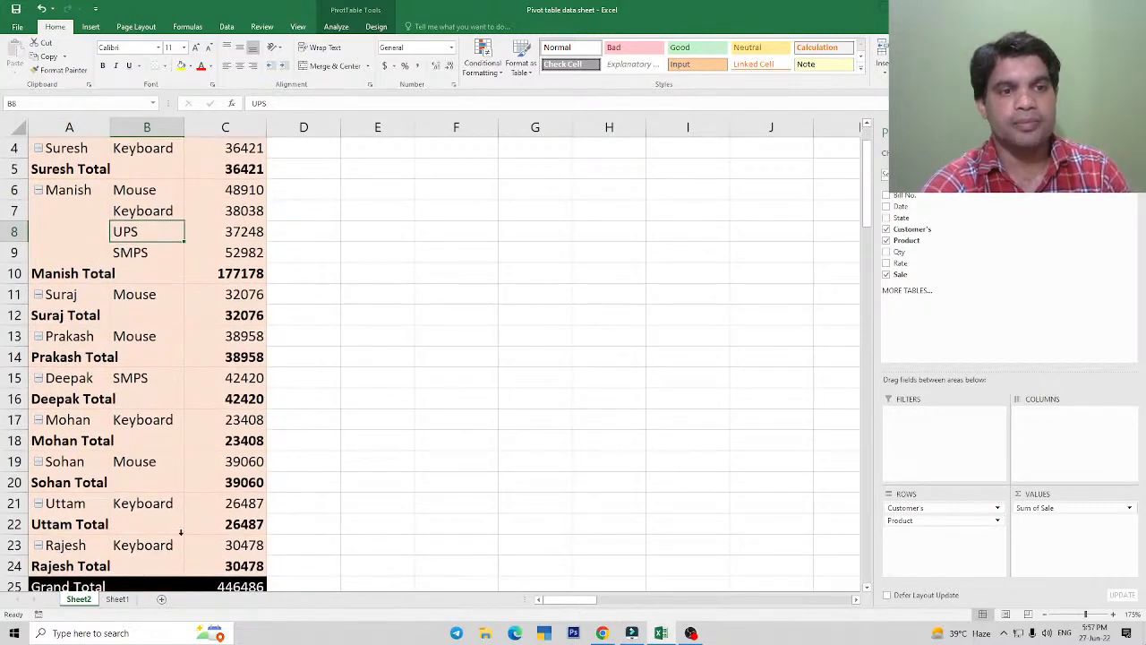
{"action": "scroll", "coordinate": [177, 534], "scroll_direction": "down", "scroll_amount": 1}
{"action": "scroll", "coordinate": [151, 487], "scroll_direction": "up", "scroll_amount": 1}
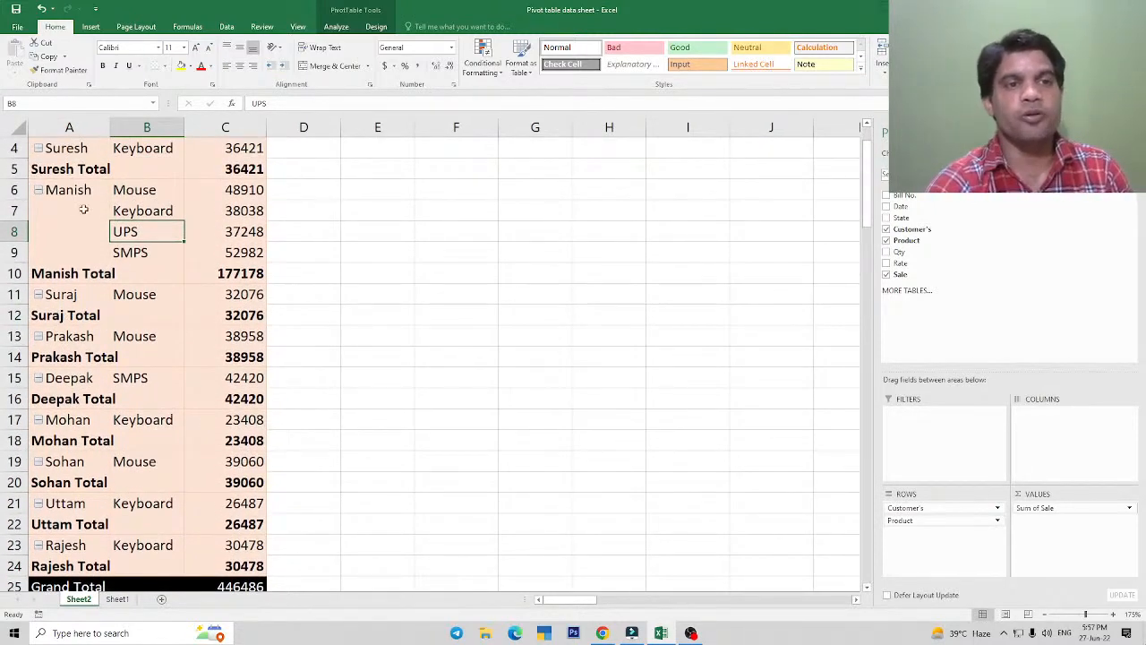
{"action": "scroll", "coordinate": [165, 422], "scroll_direction": "up", "scroll_amount": 1}
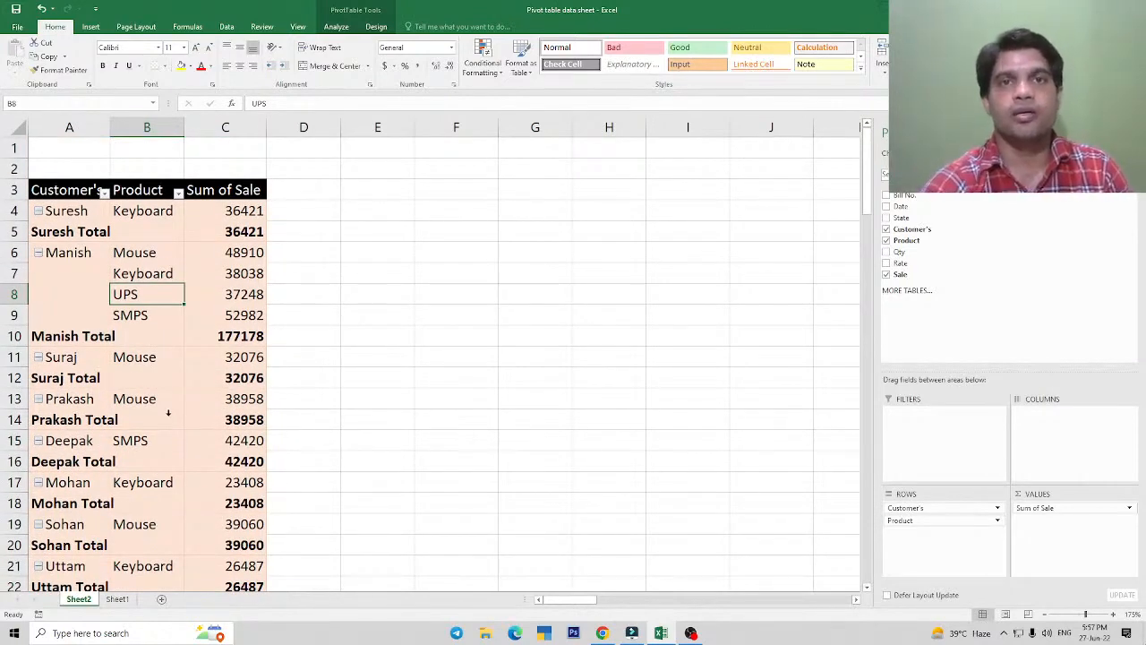
Select all customer items in the pivot table's Customer's field and apply Expand to them.
{"action": "left_click", "coordinate": [75, 204]}
{"action": "right_click", "coordinate": [75, 204]}
{"action": "key", "text": "Escape"}
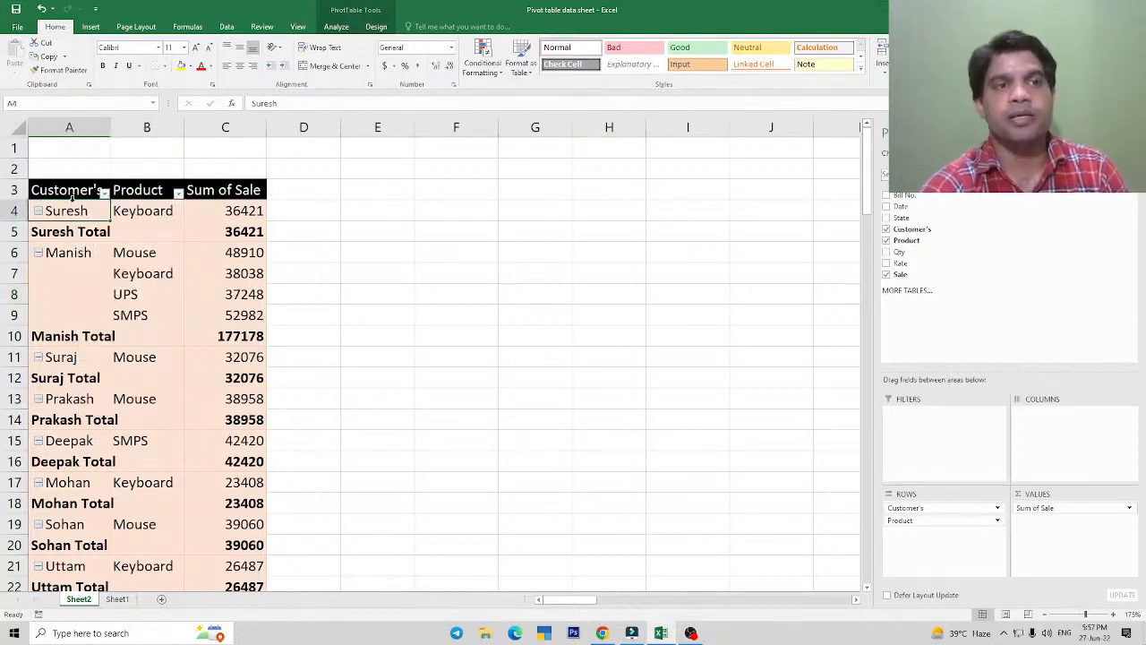
{"action": "left_click", "coordinate": [72, 195]}
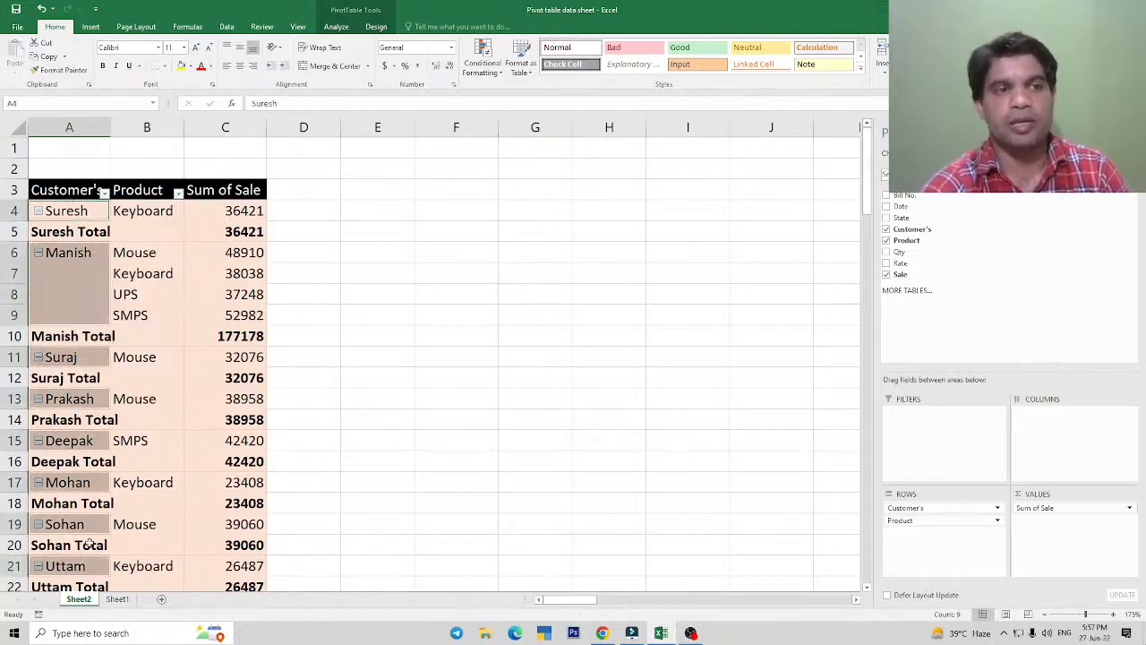
{"action": "right_click", "coordinate": [81, 208]}
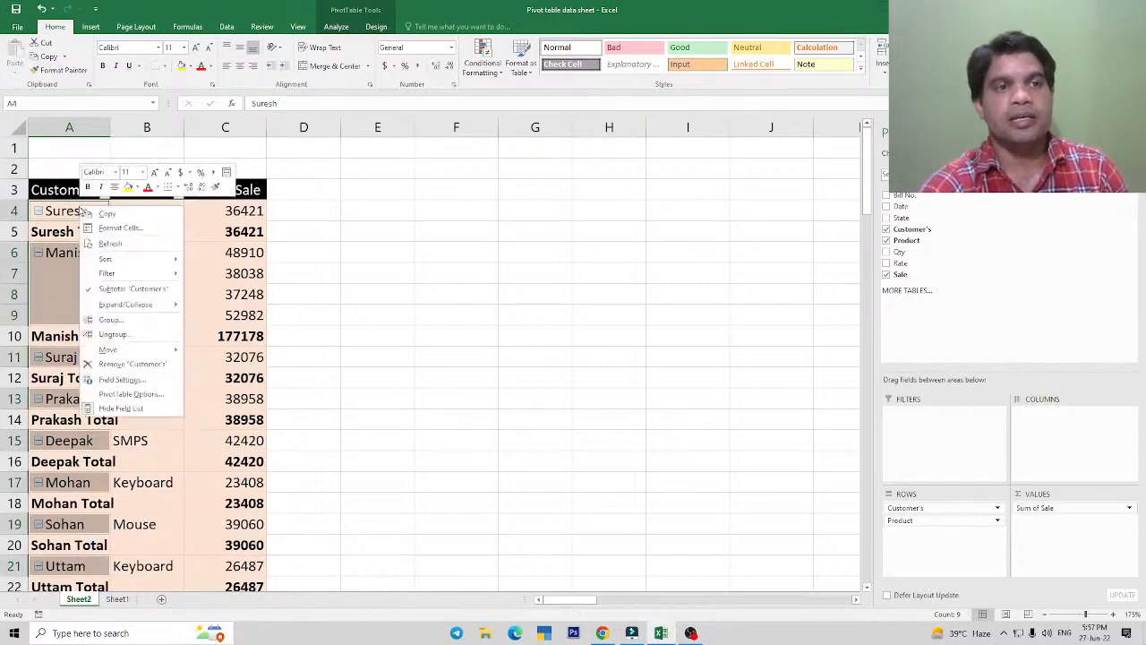
{"action": "mouse_move", "coordinate": [108, 307]}
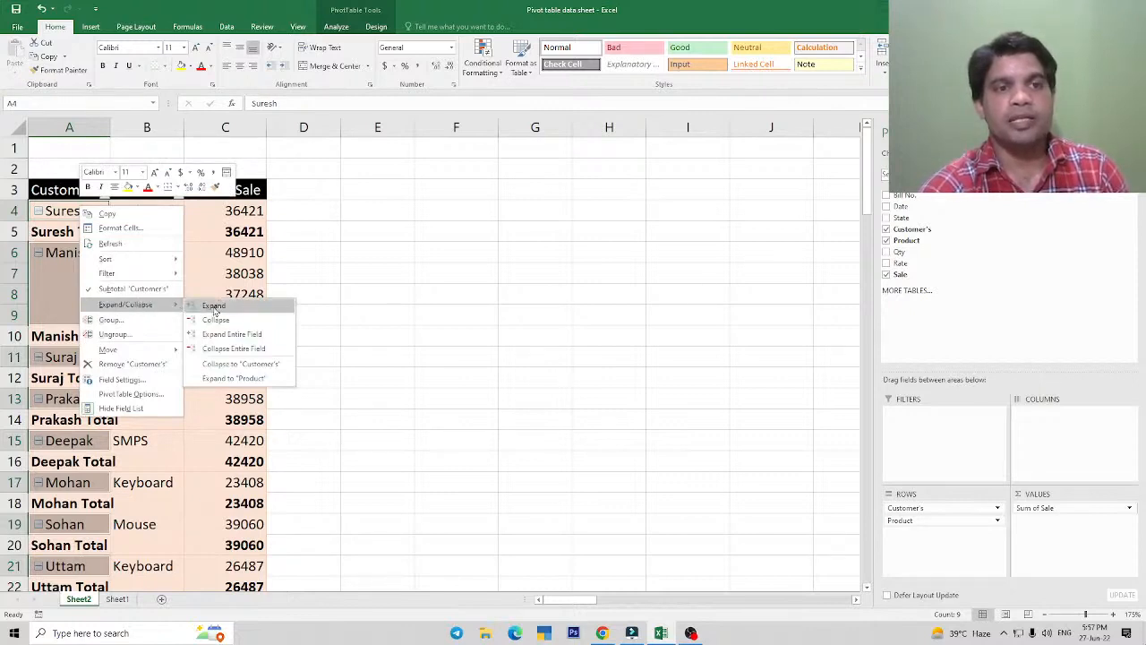
{"action": "left_click", "coordinate": [214, 309]}
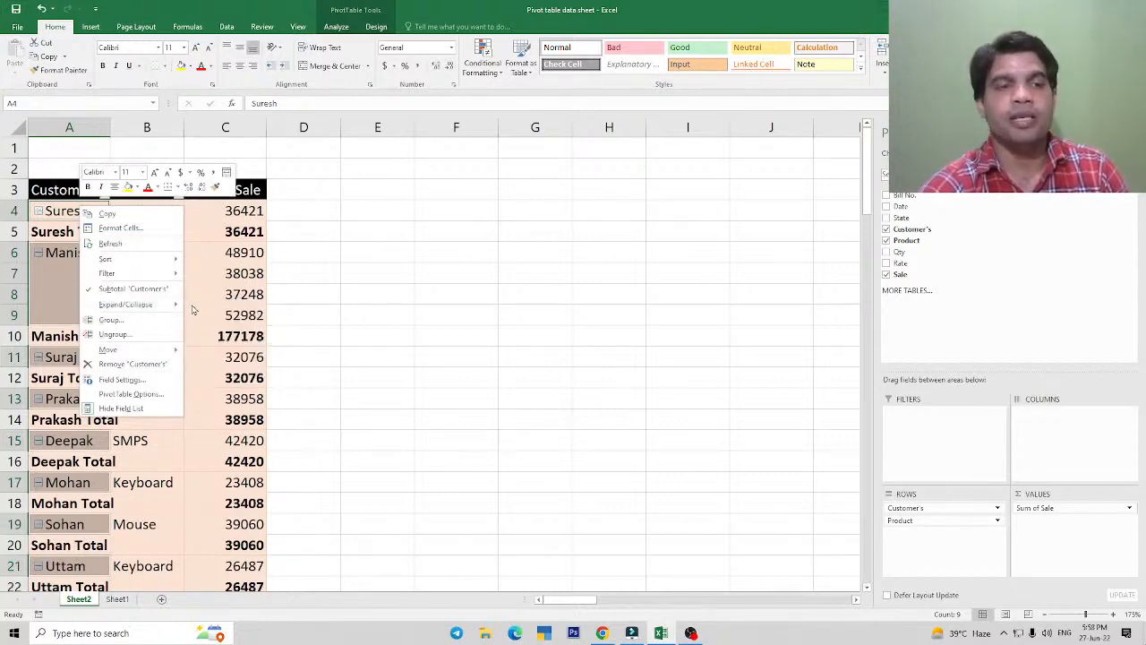
{"action": "mouse_move", "coordinate": [145, 308]}
{"action": "left_click", "coordinate": [206, 309]}
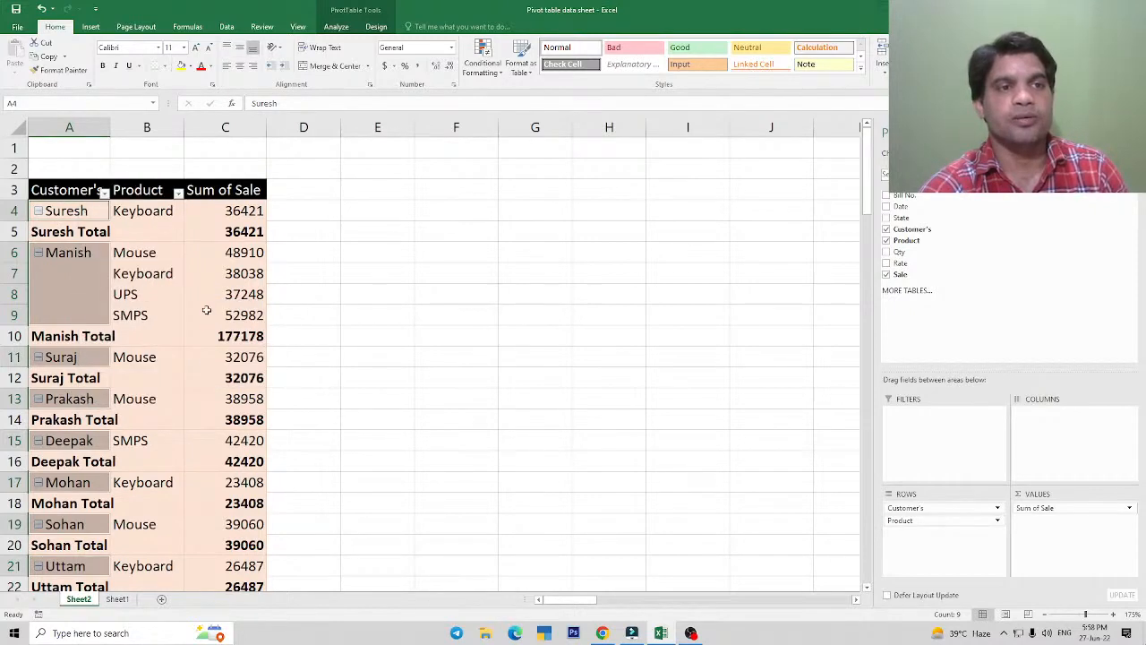
Collapse the product details of all selected customers at once.
{"action": "right_click", "coordinate": [70, 205]}
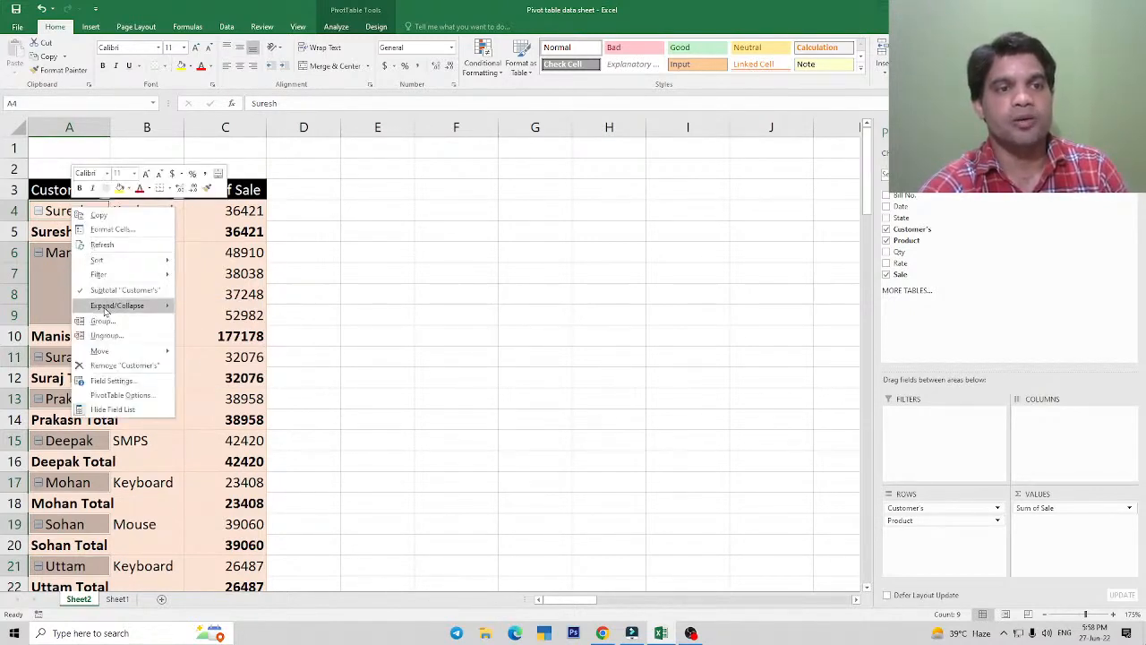
{"action": "mouse_move", "coordinate": [116, 305]}
{"action": "left_click", "coordinate": [206, 321]}
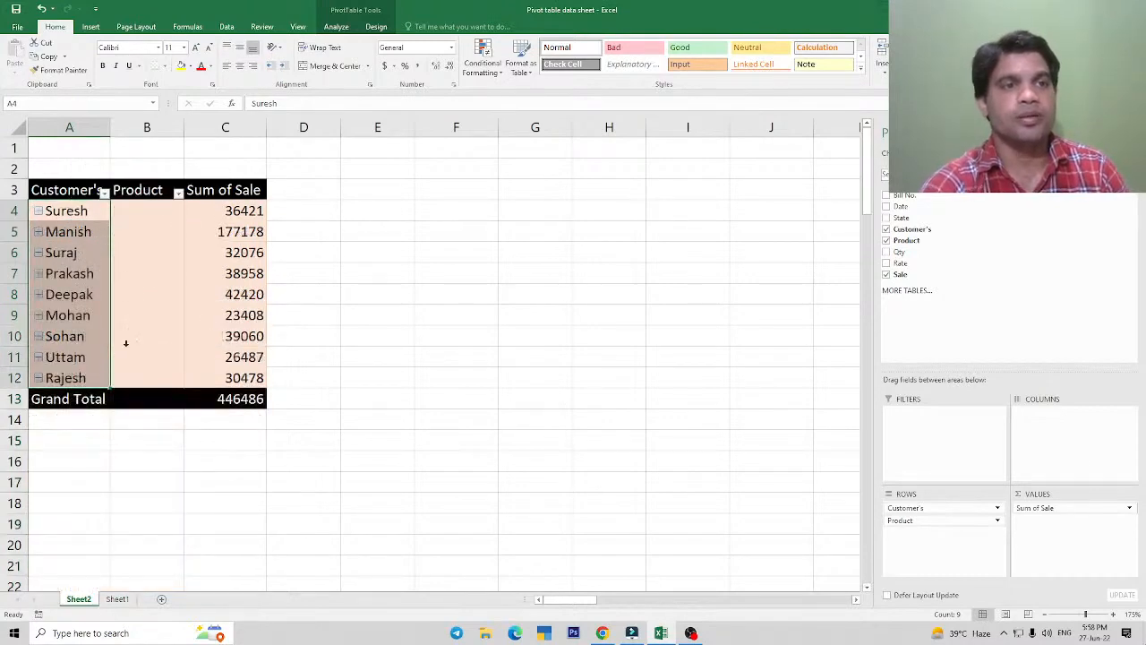
{"action": "left_click", "coordinate": [166, 262]}
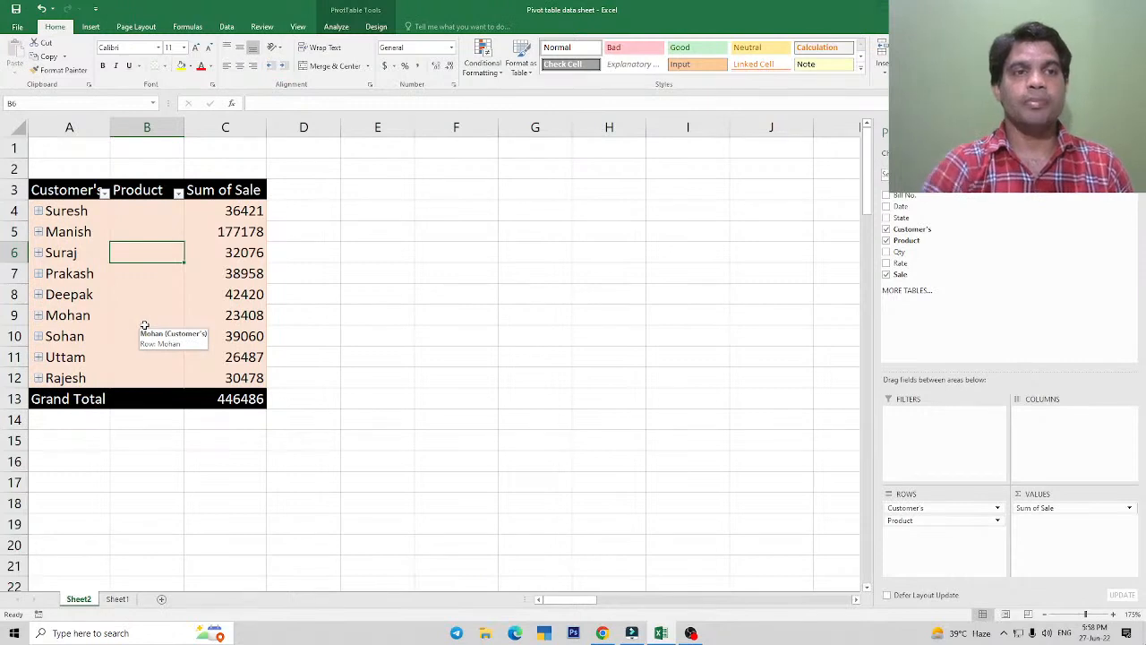
{"action": "left_click_drag", "start_coordinate": [149, 215], "coordinate": [166, 360]}
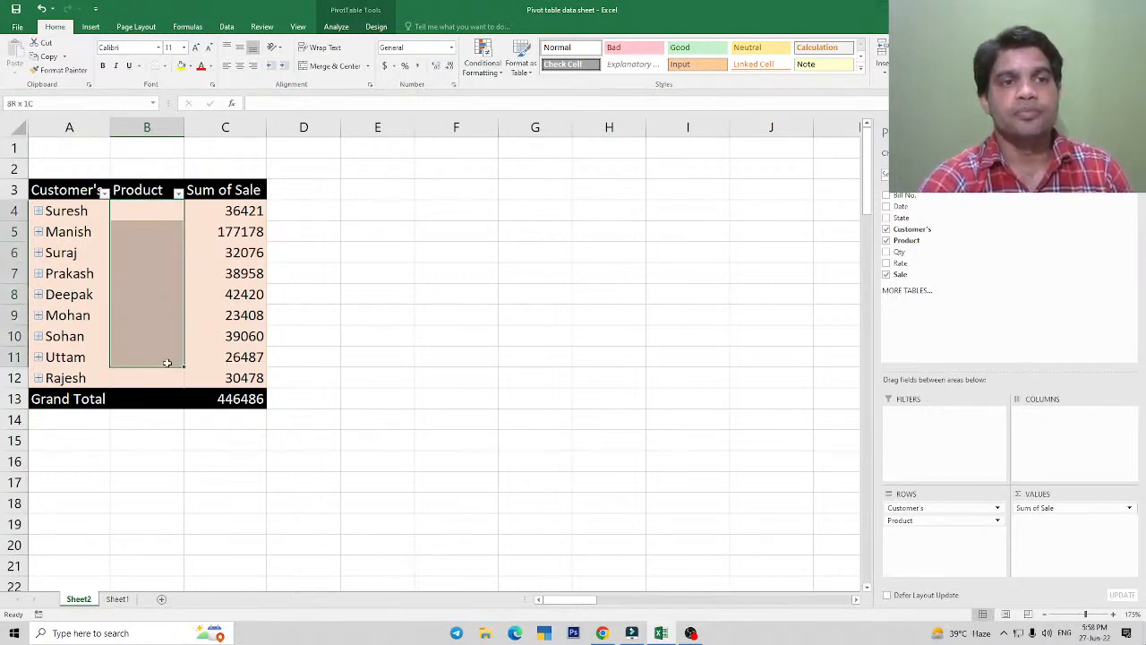
{"action": "left_click", "coordinate": [146, 234]}
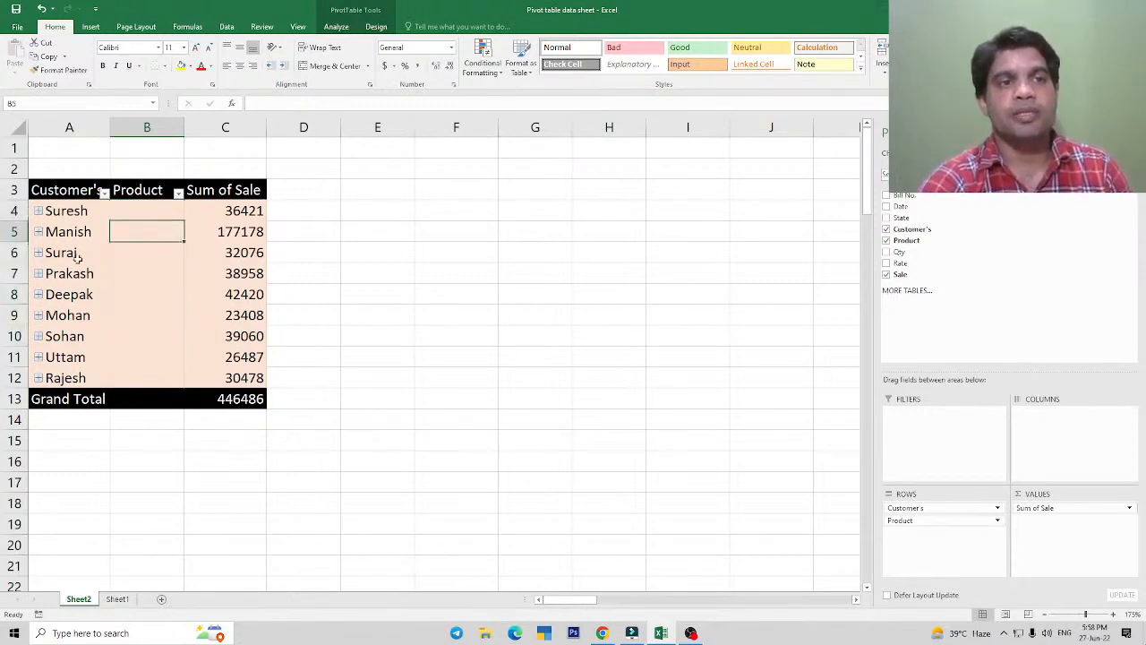
Select all customer items again and expand their product details.
{"action": "left_click", "coordinate": [67, 194]}
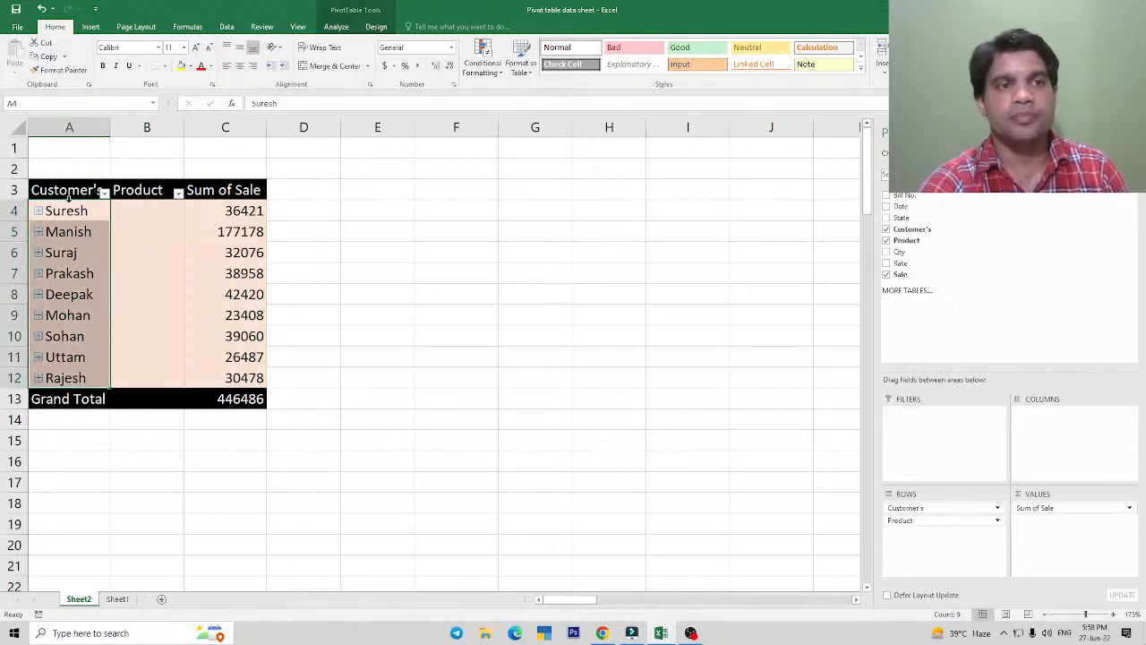
{"action": "right_click", "coordinate": [69, 199]}
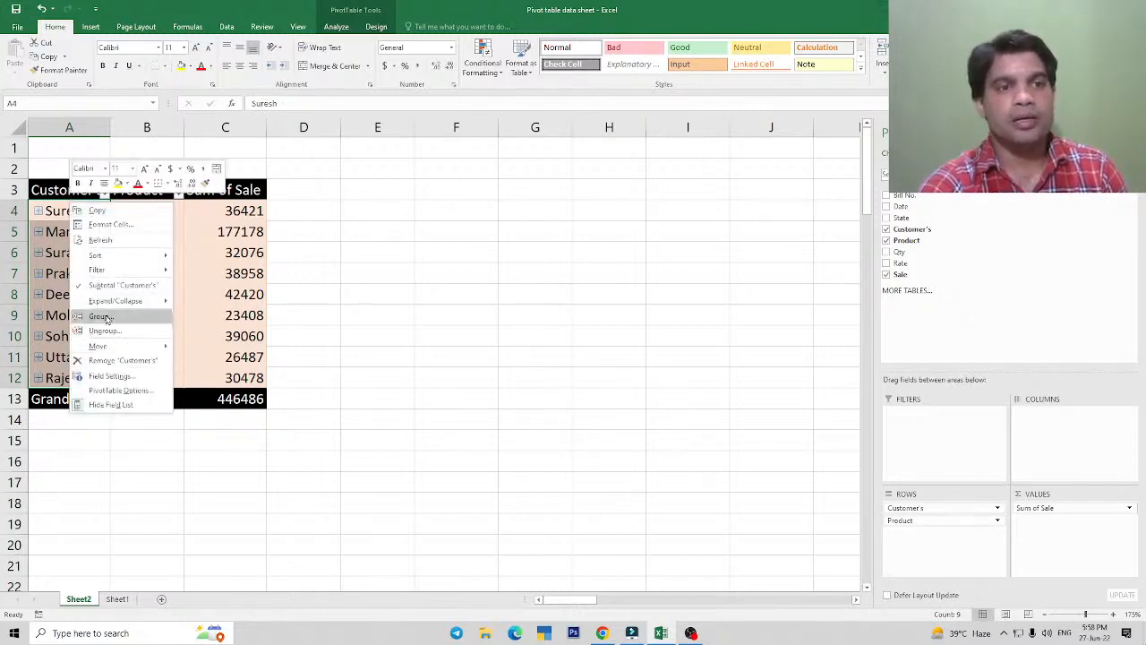
{"action": "mouse_move", "coordinate": [137, 307]}
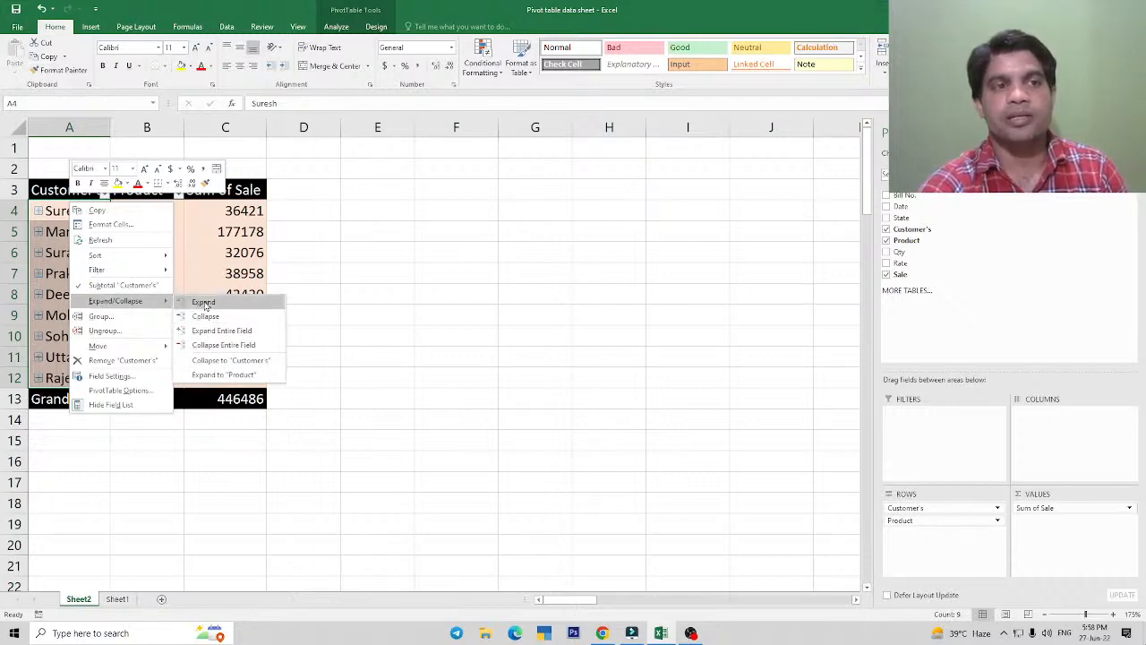
{"action": "left_click", "coordinate": [204, 303]}
{"action": "left_click", "coordinate": [59, 214]}
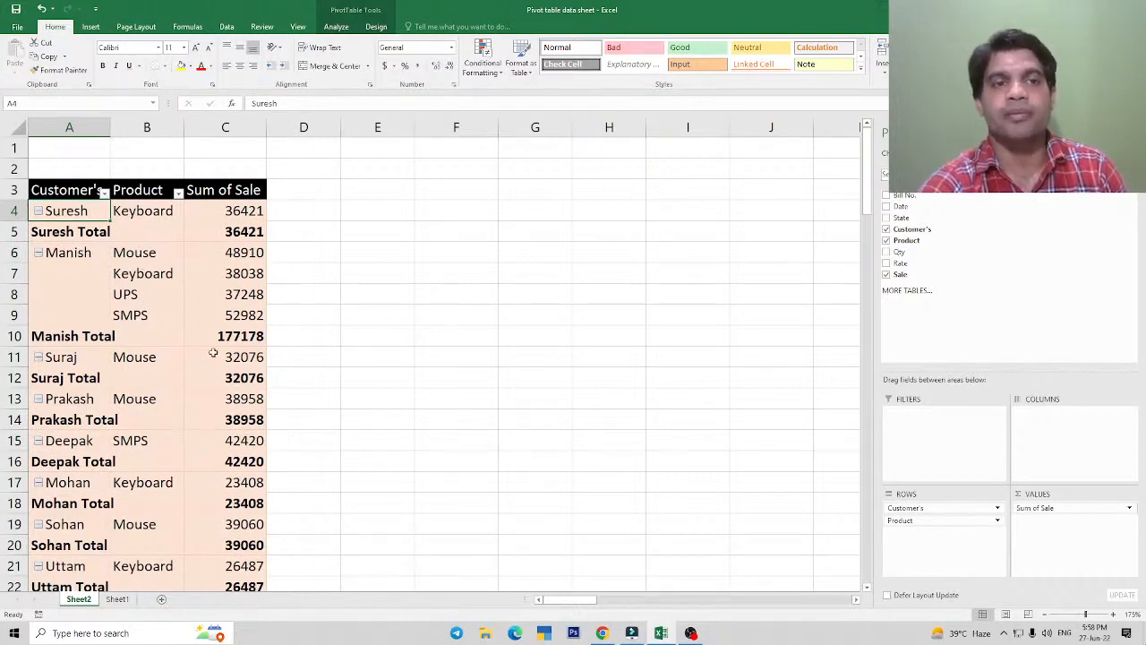
{"action": "left_click", "coordinate": [163, 273]}
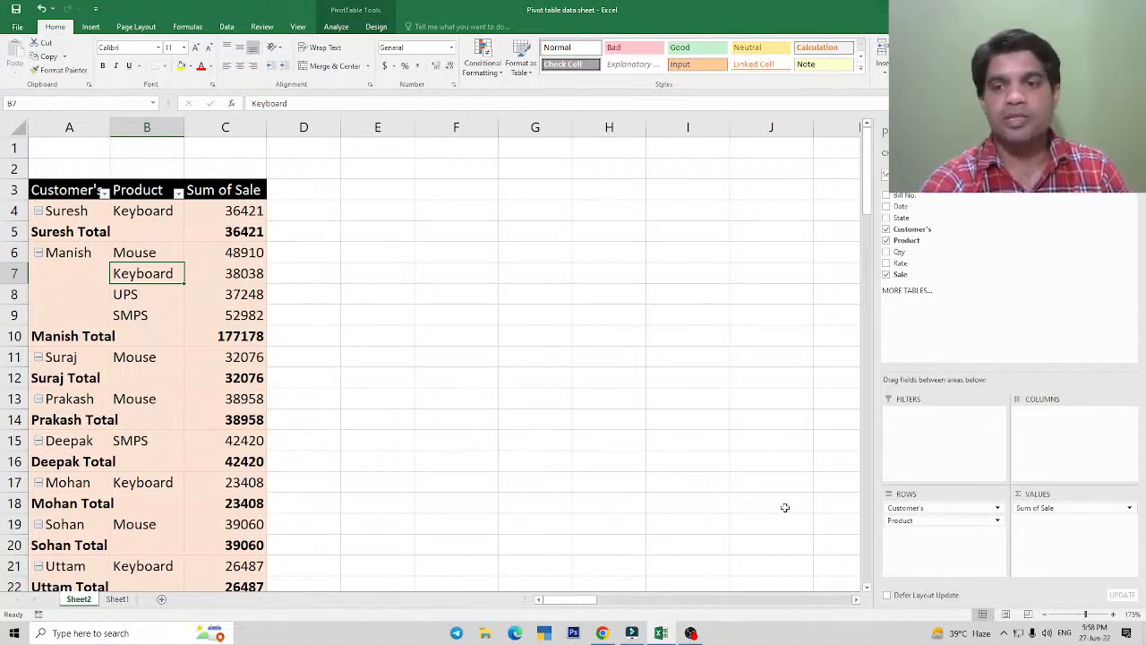
Limit the pivot table to the first three customers using Customer's as a report filter, and move that field to the columns.
{"action": "left_click_drag", "start_coordinate": [907, 508], "coordinate": [905, 412]}
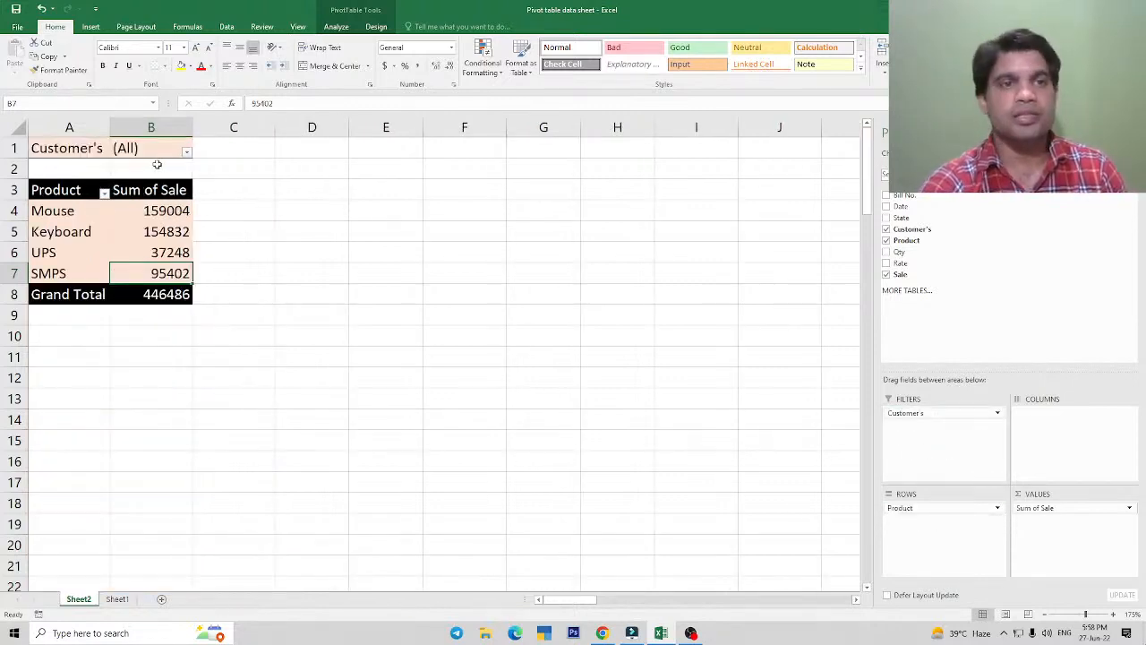
{"action": "left_click", "coordinate": [187, 151]}
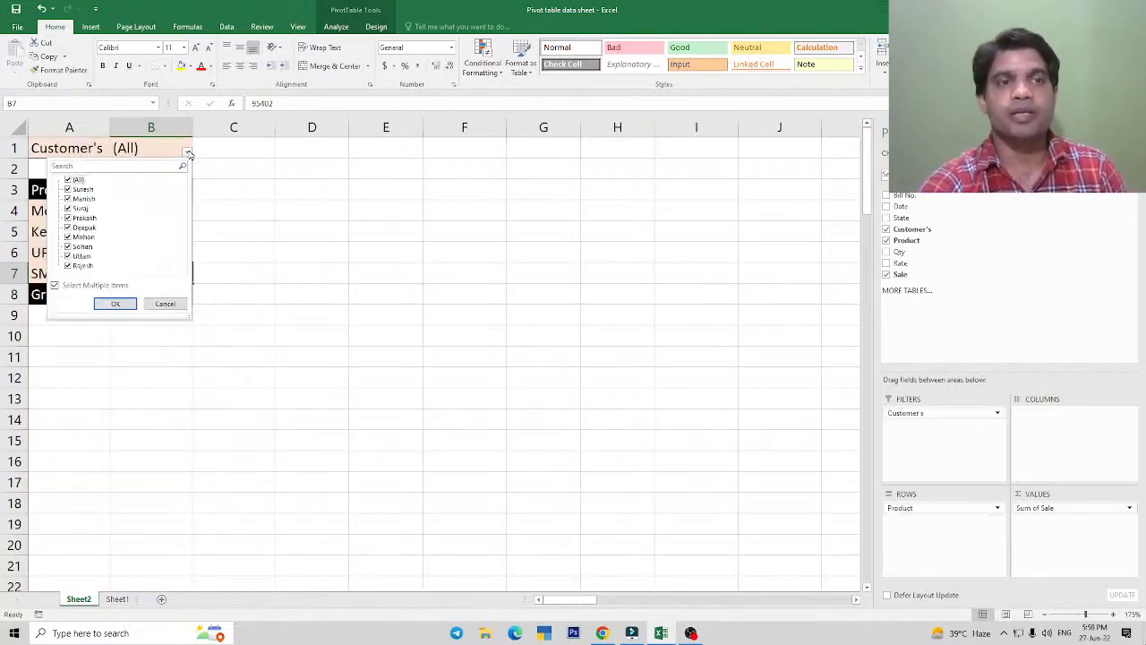
{"action": "left_click", "coordinate": [77, 287]}
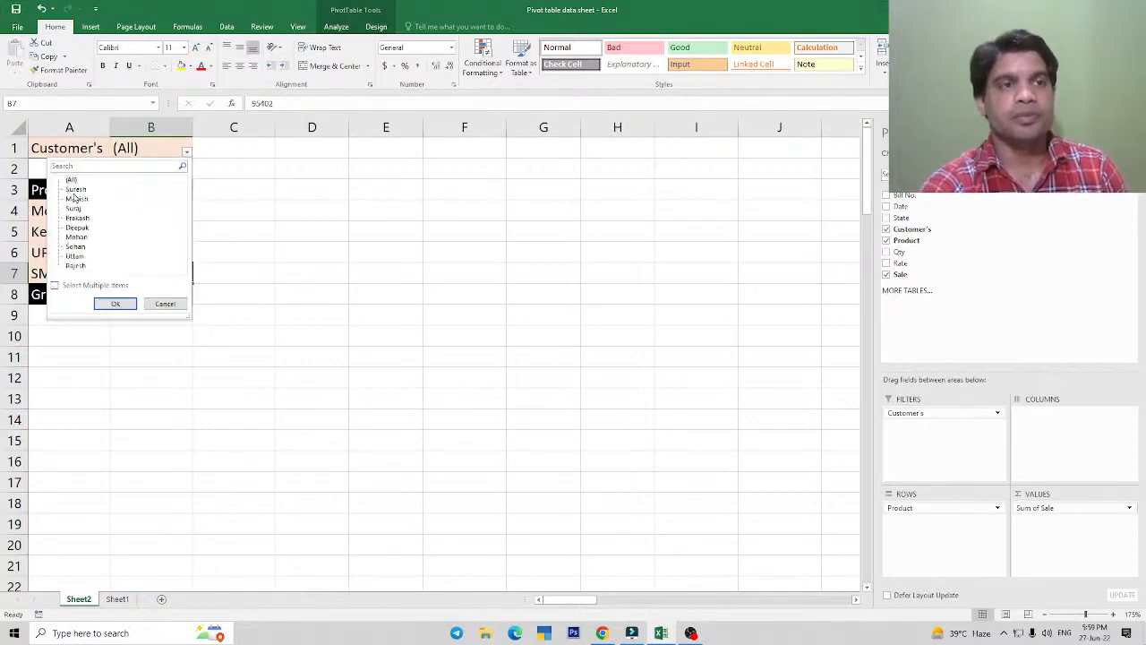
{"action": "left_click", "coordinate": [83, 285]}
{"action": "left_click", "coordinate": [69, 181]}
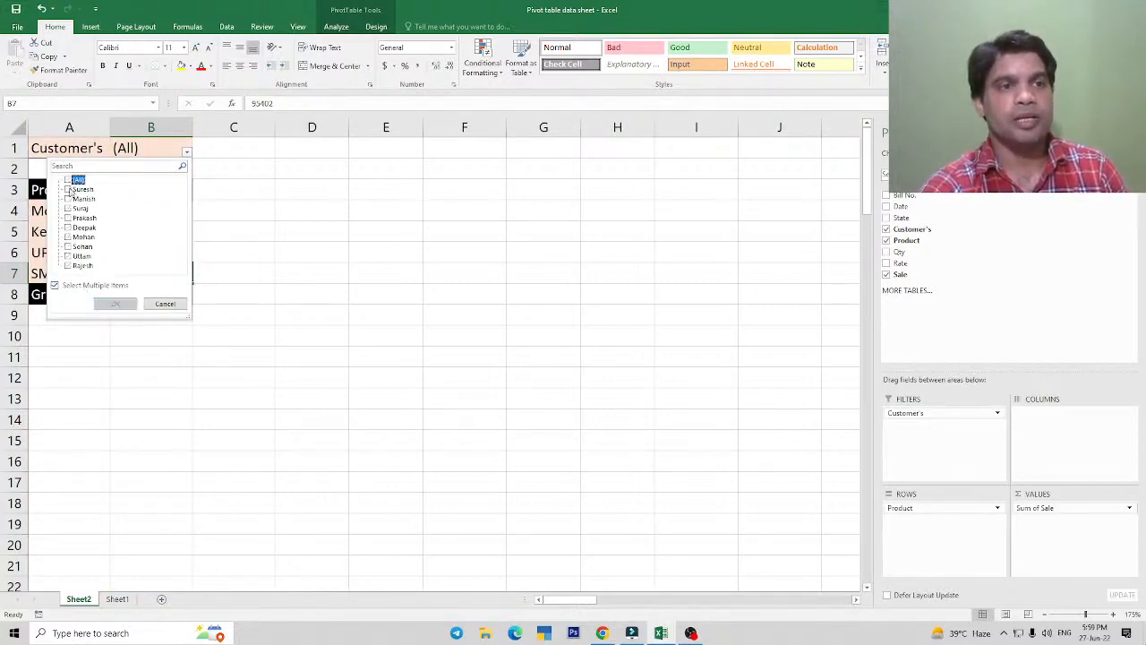
{"action": "left_click", "coordinate": [68, 190]}
{"action": "left_click", "coordinate": [68, 199]}
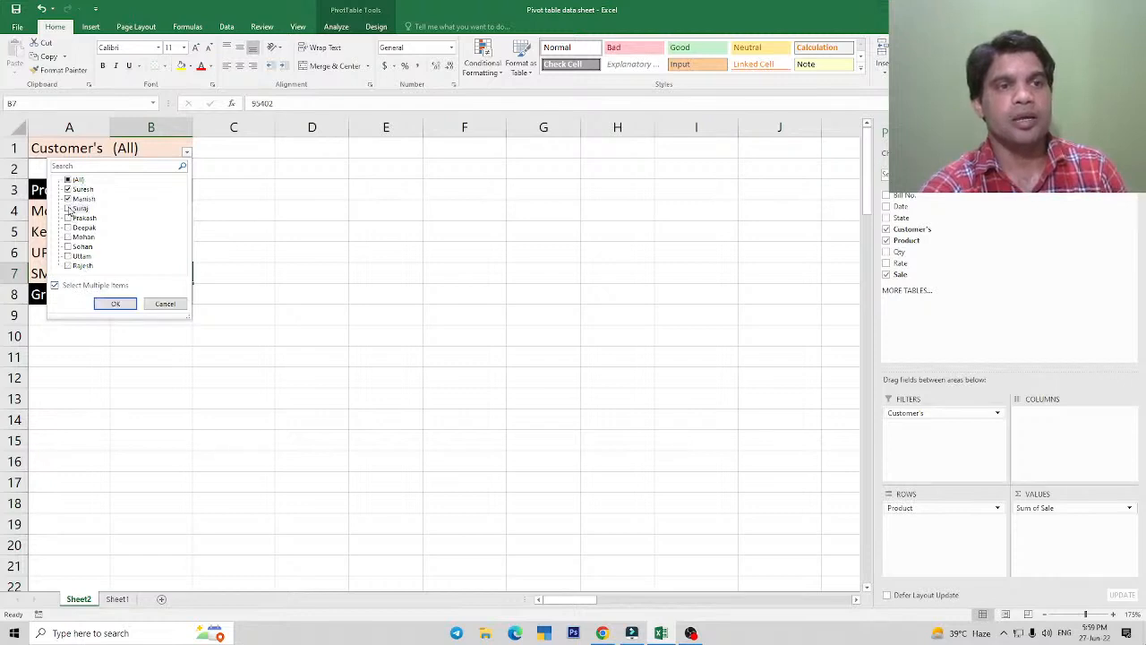
{"action": "left_click", "coordinate": [68, 208]}
{"action": "left_click", "coordinate": [116, 304]}
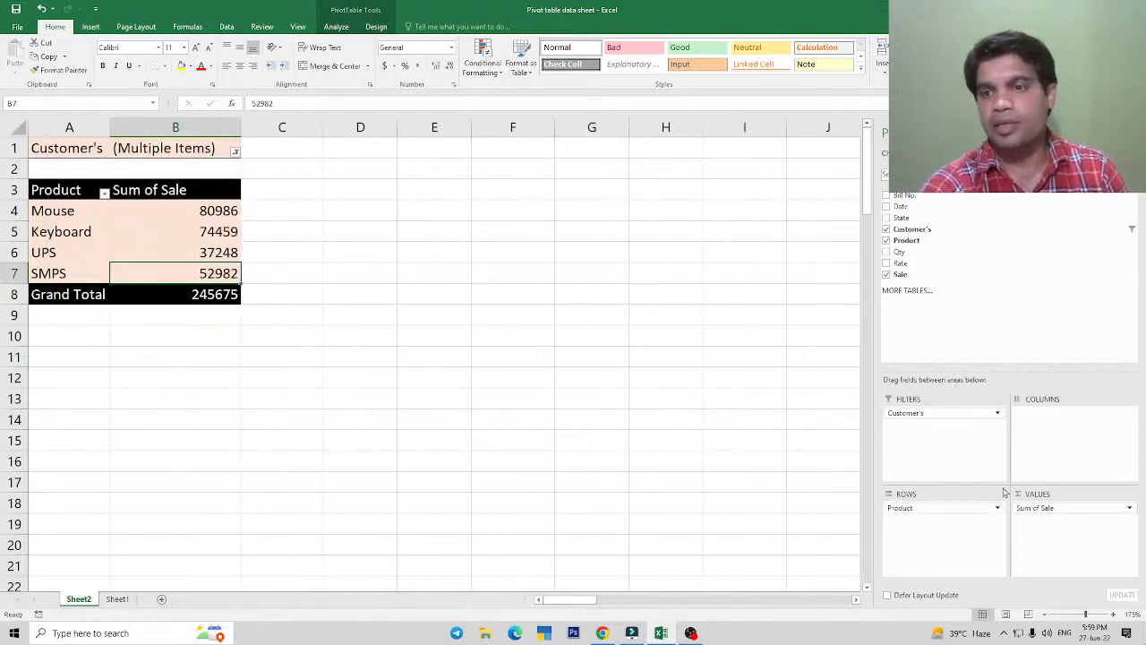
{"action": "left_click_drag", "start_coordinate": [906, 415], "coordinate": [1054, 434]}
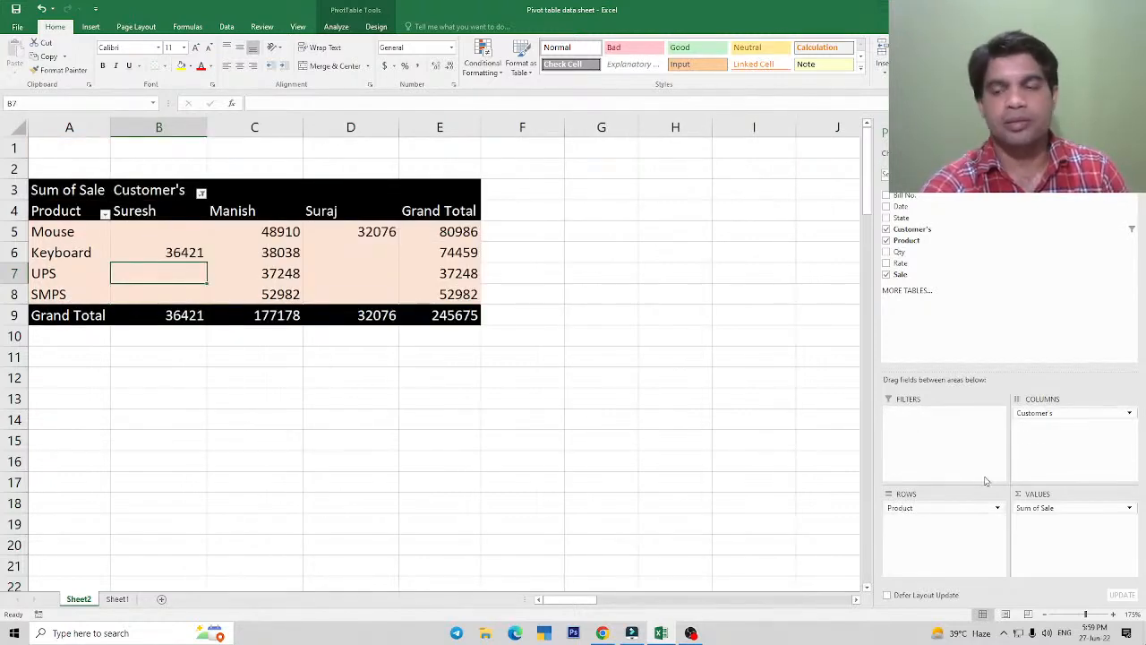
{"action": "left_click", "coordinate": [327, 276]}
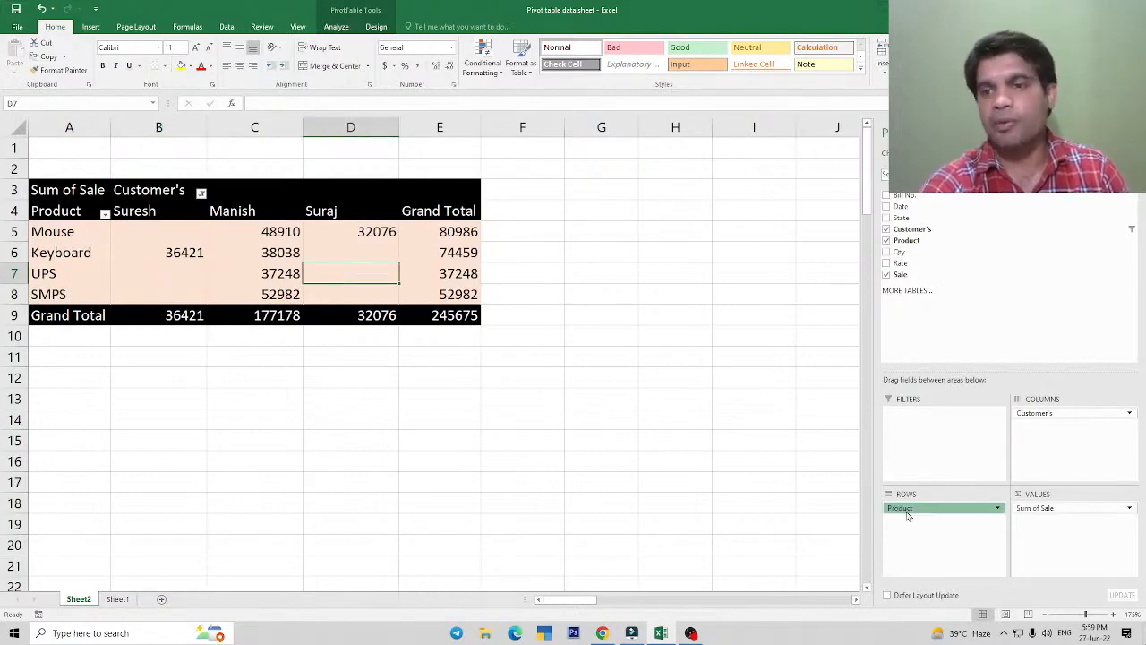
Place Product in the columns and Customer's in the rows, and swap the two fields back.
{"action": "left_click_drag", "start_coordinate": [907, 514], "coordinate": [931, 529]}
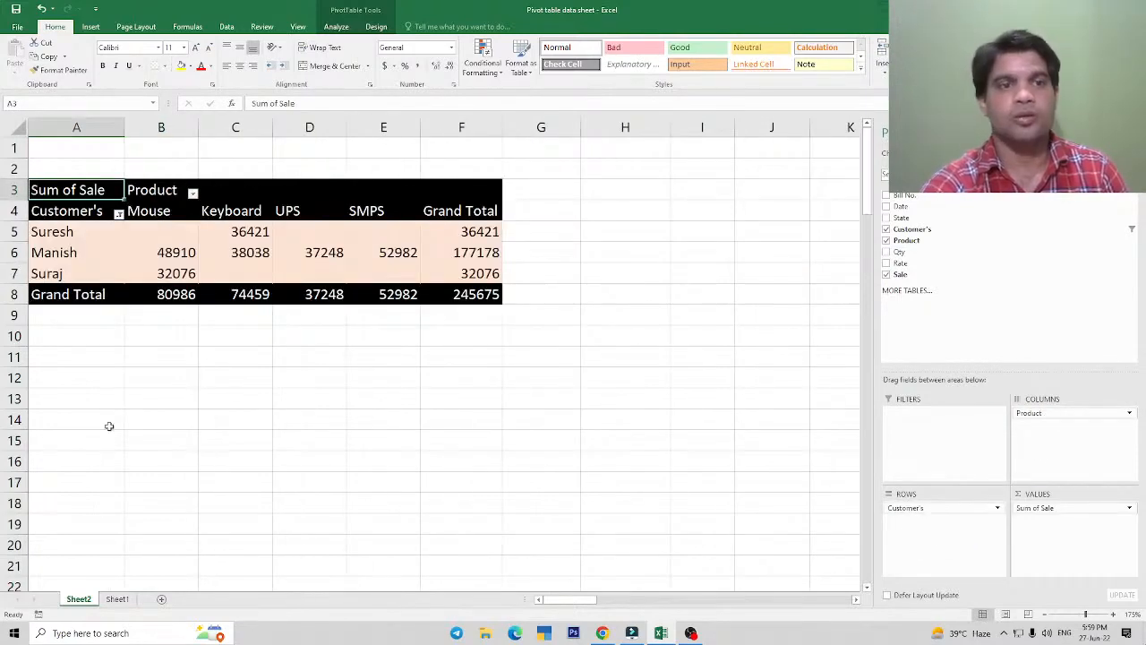
{"action": "left_click_drag", "start_coordinate": [1025, 414], "coordinate": [1079, 417]}
{"action": "left_click", "coordinate": [190, 258]}
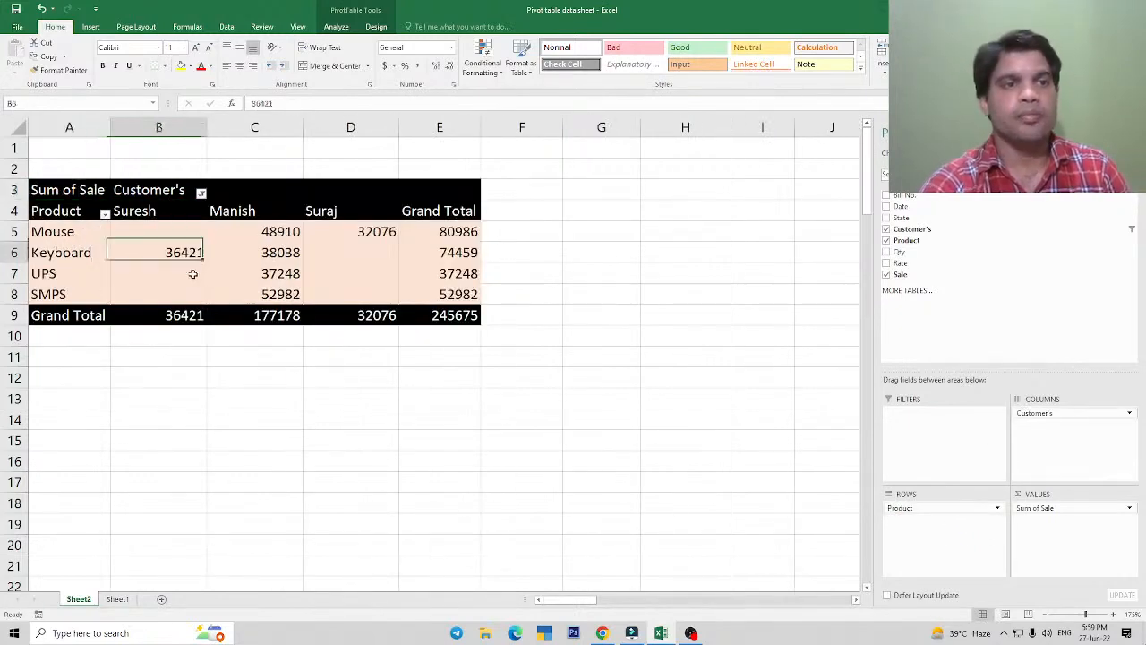
Examine the pivot table in the print preview, and bring up the page layout options on the worksheet.
{"action": "left_click_drag", "start_coordinate": [60, 209], "coordinate": [456, 292]}
{"action": "left_click", "coordinate": [456, 292]}
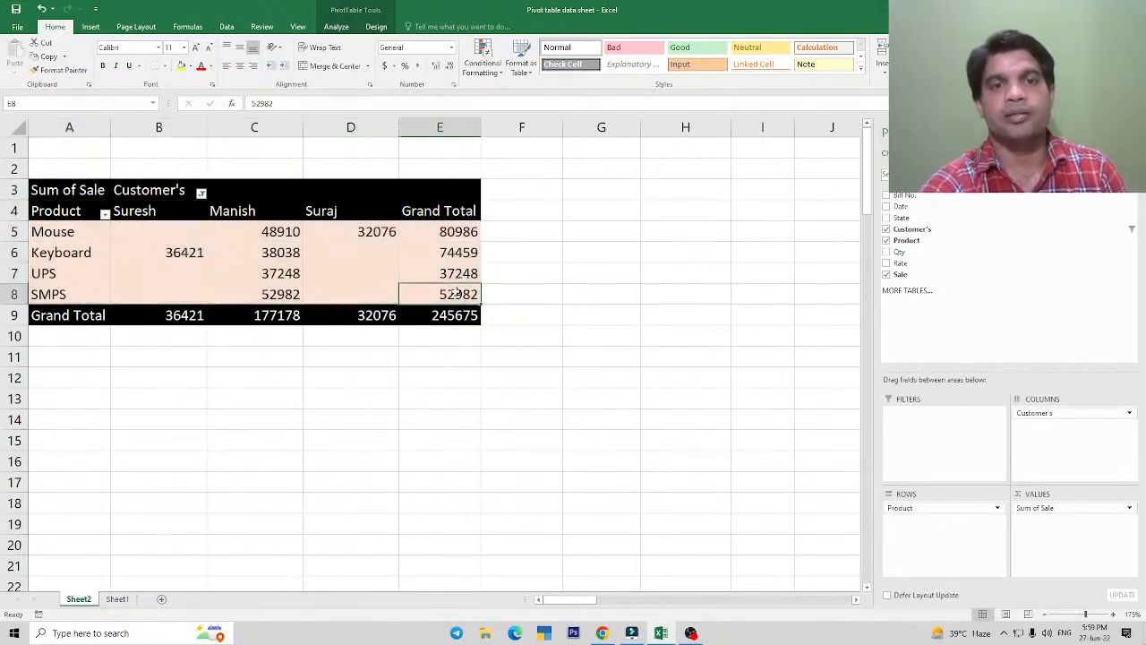
{"action": "left_click", "coordinate": [21, 29]}
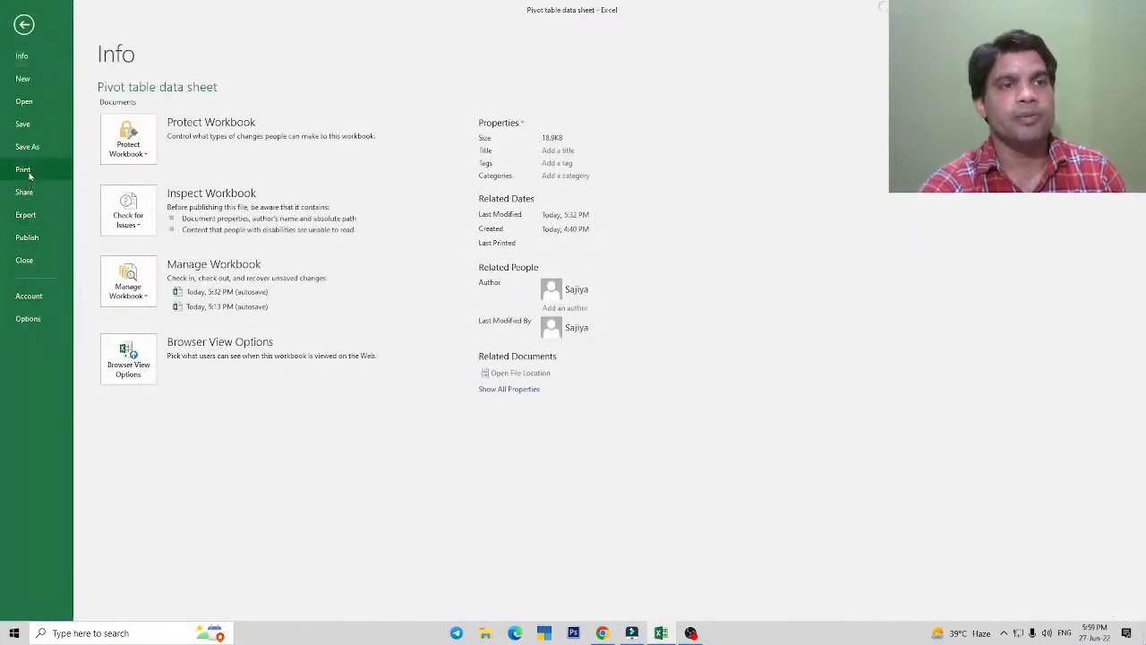
{"action": "left_click", "coordinate": [27, 172]}
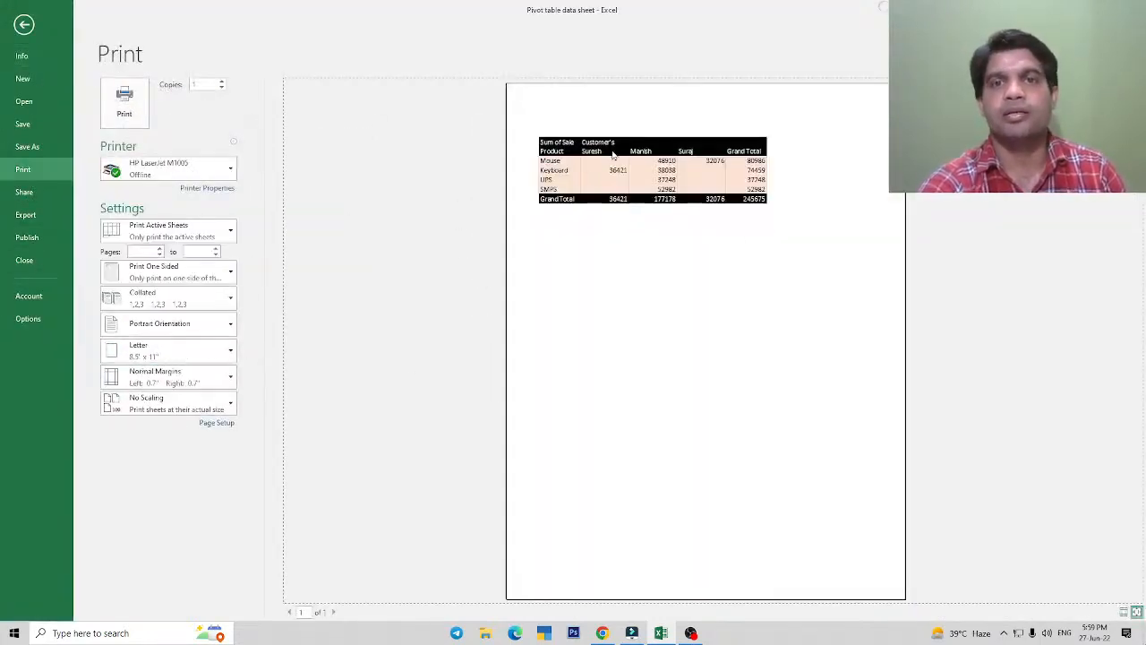
{"action": "left_click", "coordinate": [24, 25]}
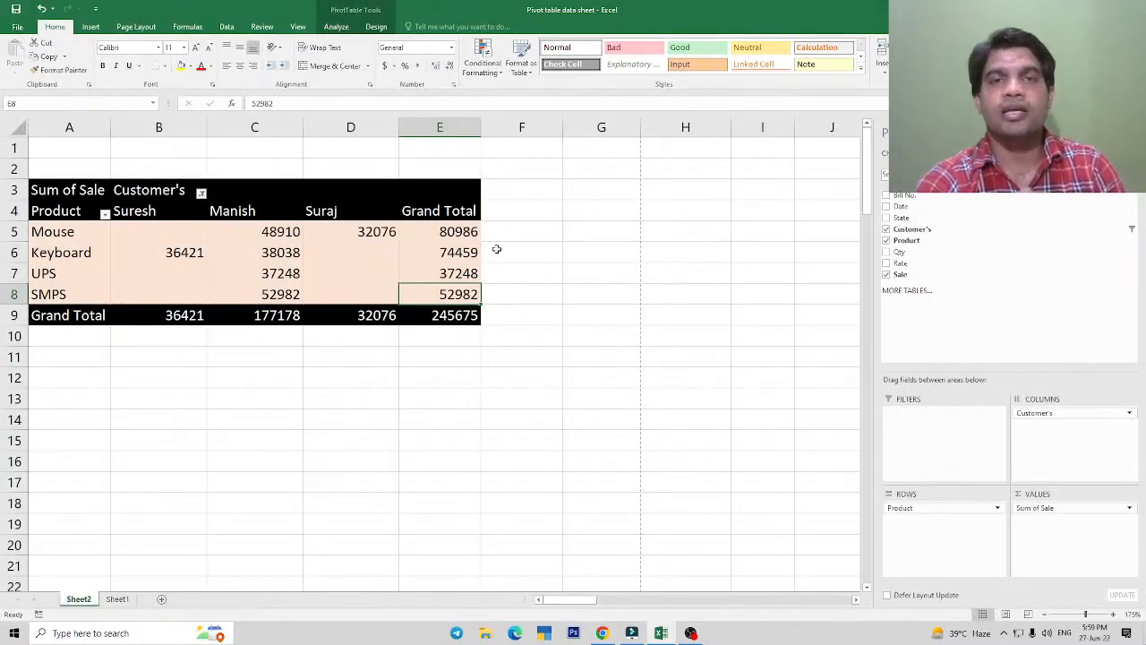
{"action": "left_click", "coordinate": [136, 26]}
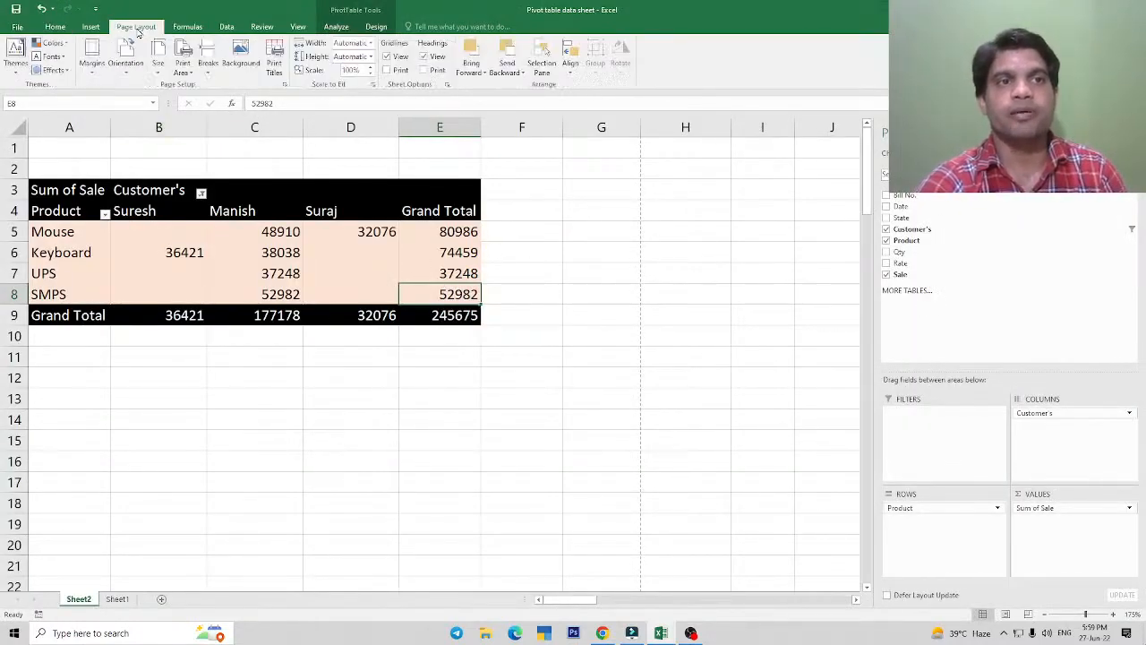
{"action": "left_click", "coordinate": [293, 234]}
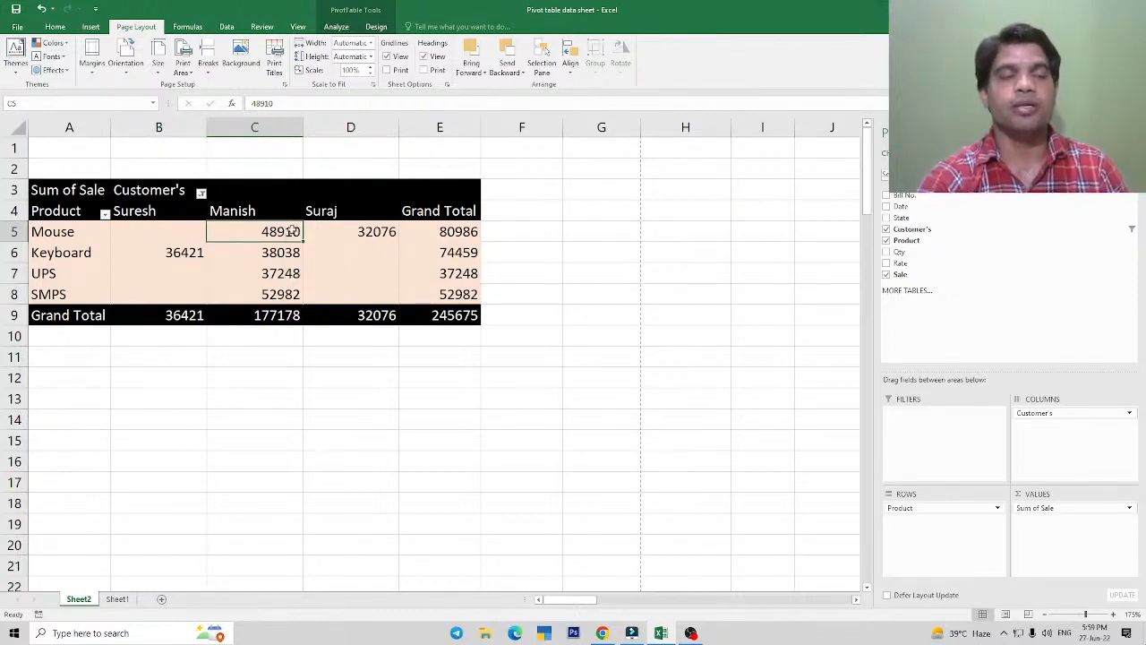
{"action": "left_click_drag", "start_coordinate": [96, 161], "coordinate": [117, 341]}
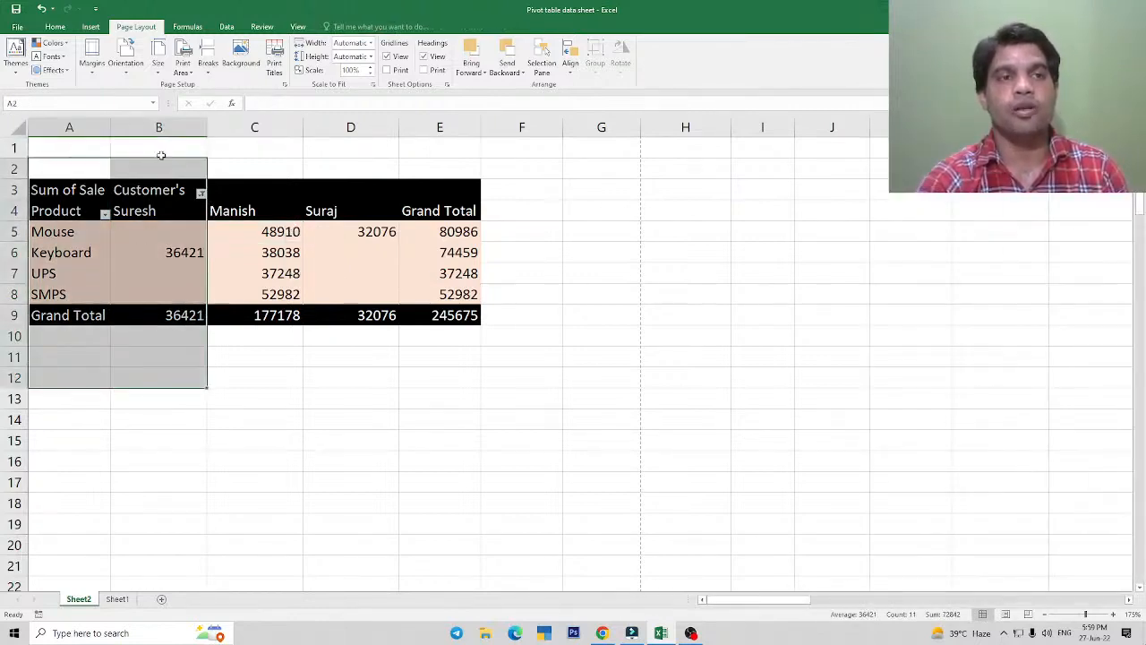
{"action": "left_click_drag", "start_coordinate": [161, 154], "coordinate": [151, 338]}
{"action": "left_click_drag", "start_coordinate": [70, 402], "coordinate": [357, 399]}
{"action": "left_click_drag", "start_coordinate": [161, 442], "coordinate": [358, 451]}
{"action": "left_click", "coordinate": [530, 506]}
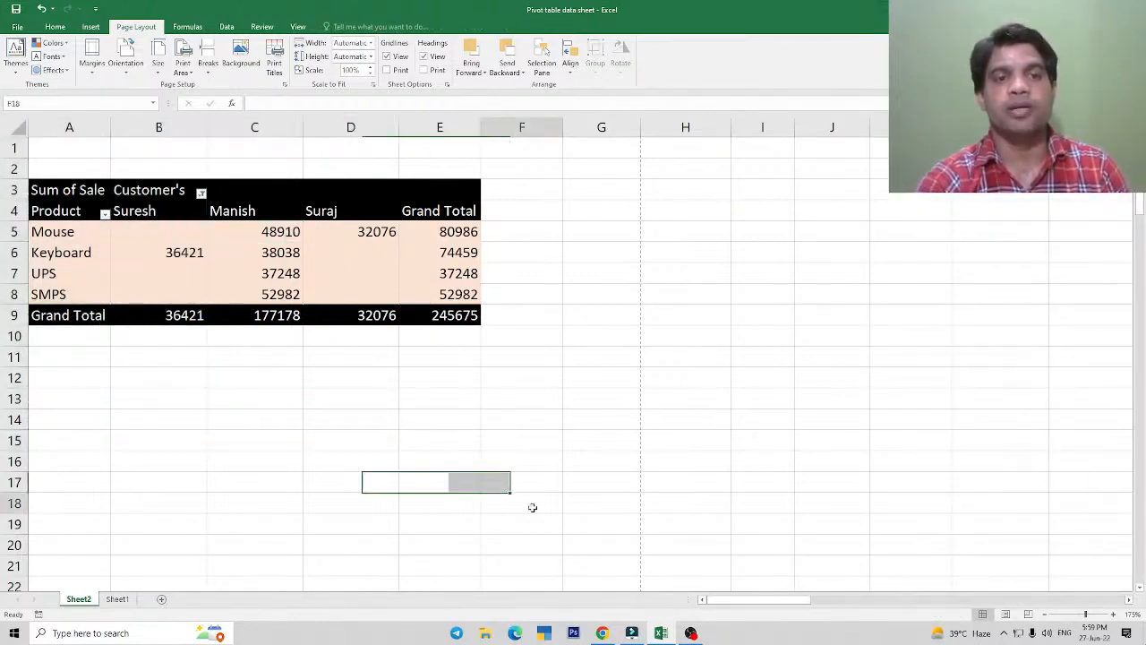
{"action": "left_click", "coordinate": [266, 502]}
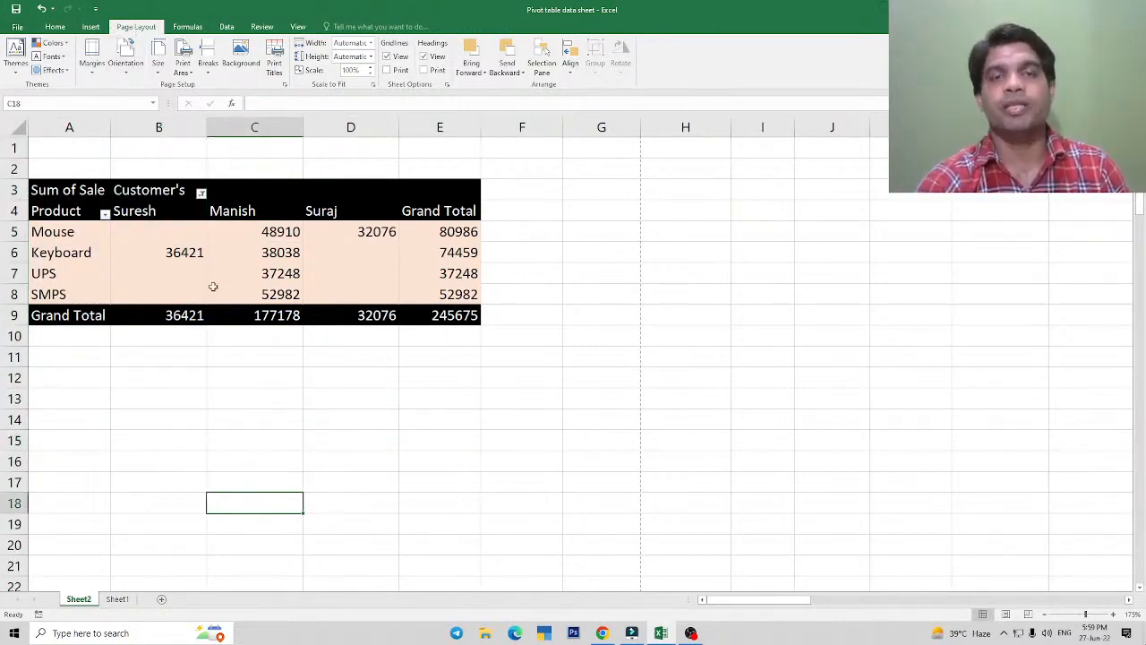
{"action": "left_click", "coordinate": [392, 375]}
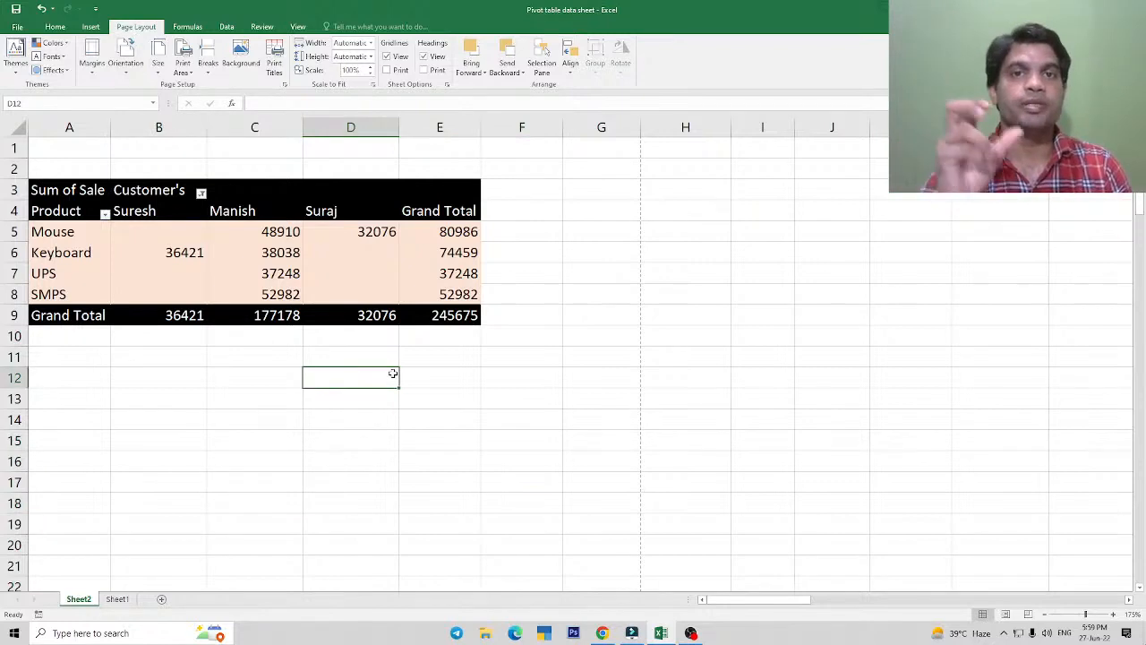
Fill the pivot table's two header rows, A3:E4, with the standard Blue color.
{"action": "left_click", "coordinate": [56, 27]}
{"action": "left_click", "coordinate": [370, 249]}
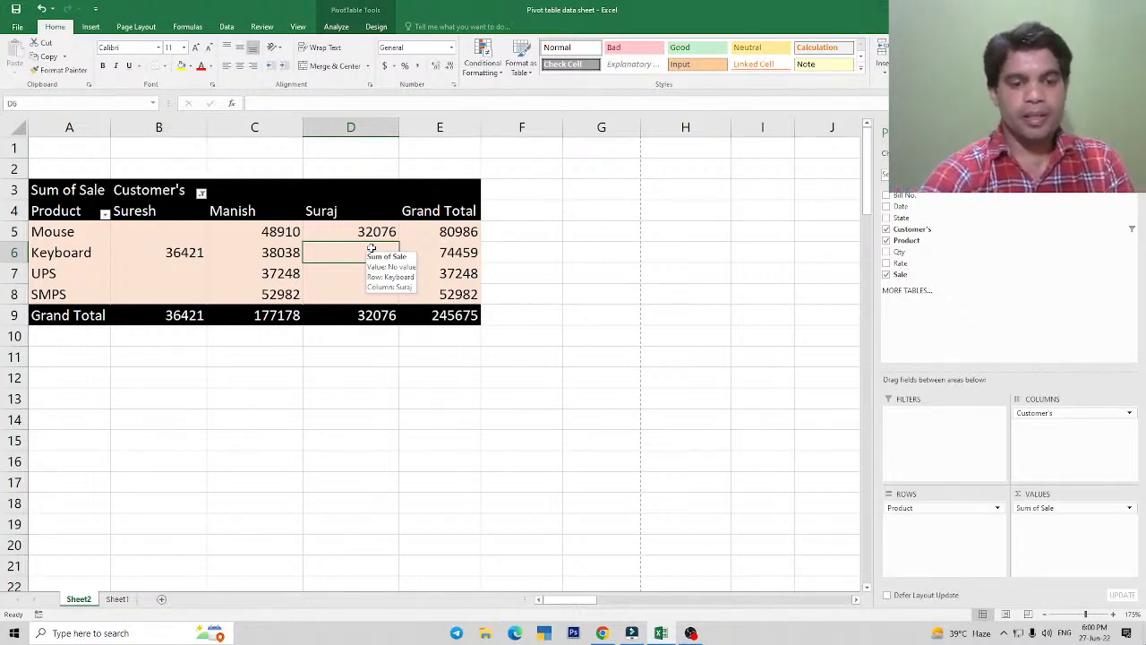
{"action": "left_click", "coordinate": [246, 281]}
{"action": "mouse_move", "coordinate": [63, 212]}
{"action": "left_mouse_down"}
{"action": "mouse_move", "coordinate": [258, 234]}
{"action": "mouse_move", "coordinate": [427, 302]}
{"action": "left_mouse_up"}
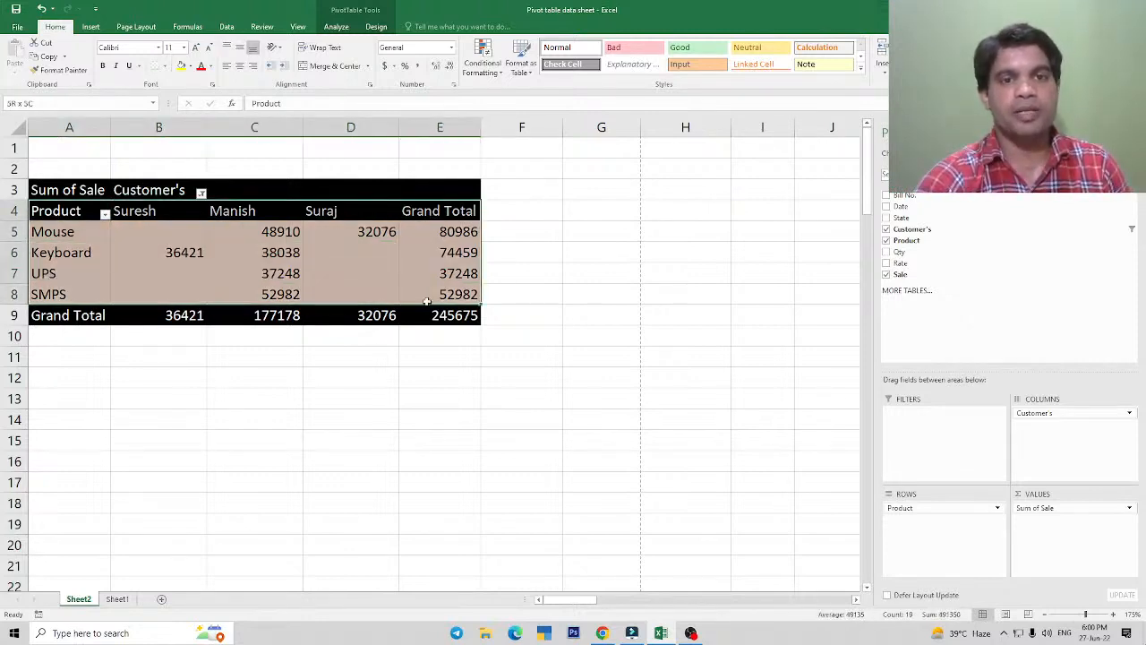
{"action": "left_click", "coordinate": [376, 315]}
{"action": "left_click_drag", "start_coordinate": [59, 192], "coordinate": [423, 220]}
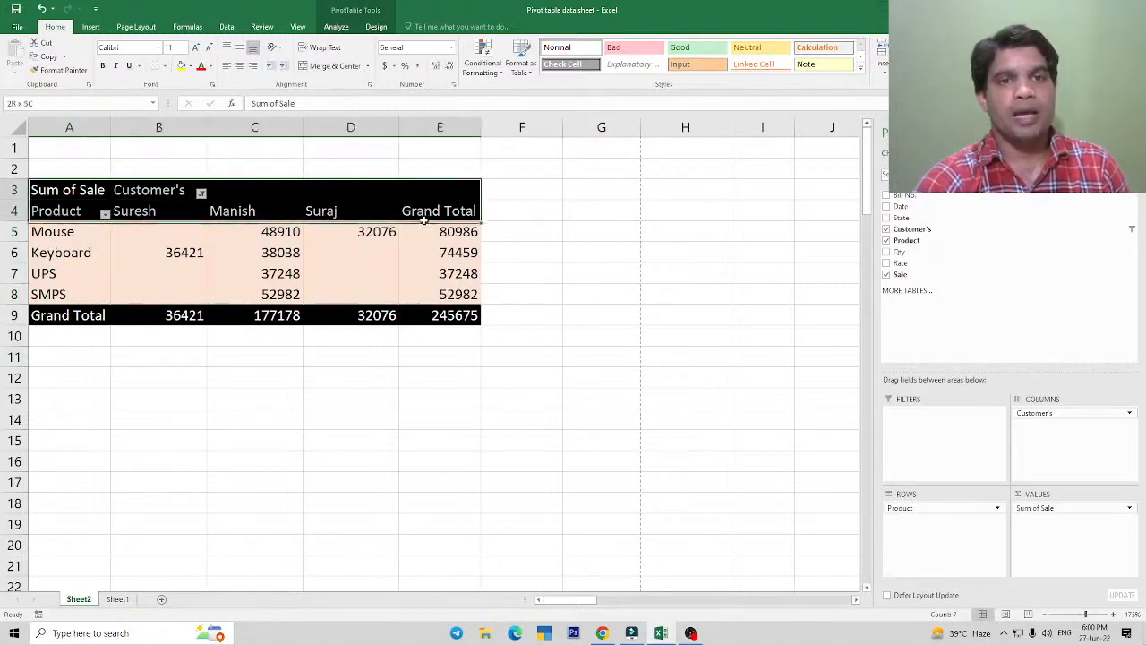
{"action": "left_click", "coordinate": [190, 66]}
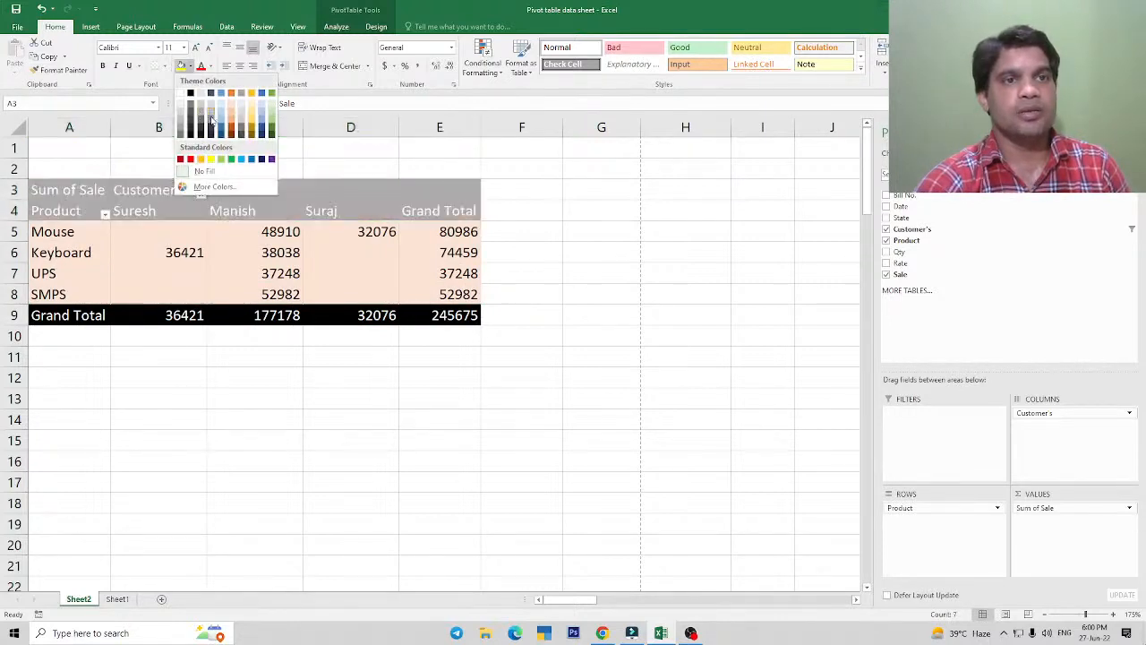
{"action": "left_click", "coordinate": [251, 161]}
Select the second customer's full column, the Mouse row, and the rows from Mouse to SMPS in the pivot table.
{"action": "left_click", "coordinate": [272, 201]}
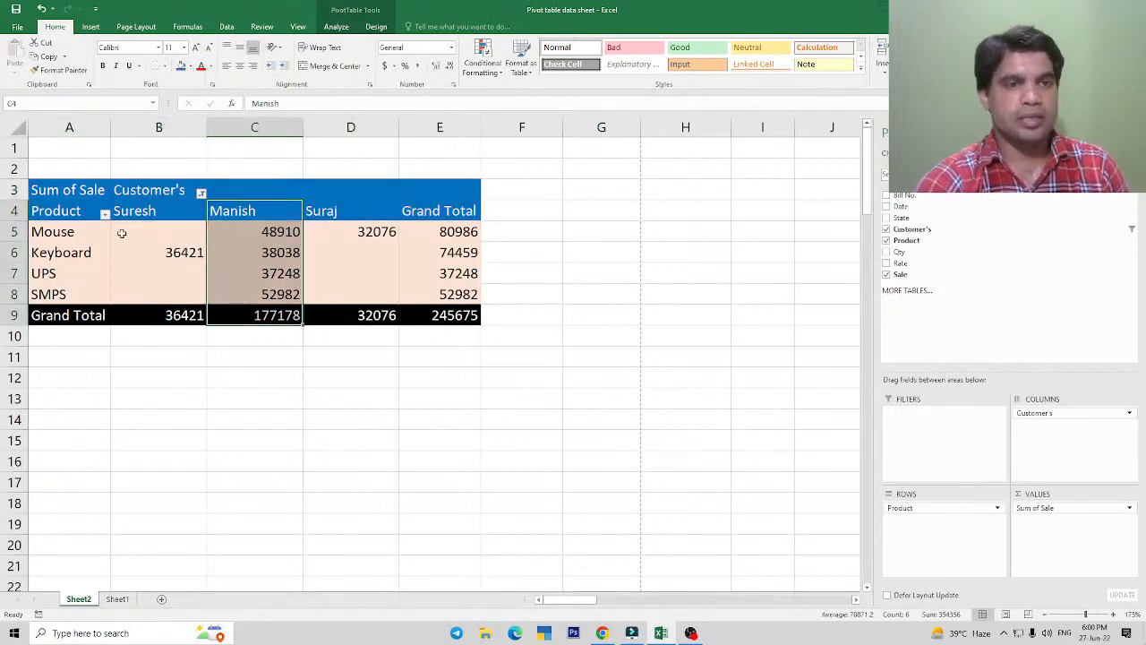
{"action": "left_click", "coordinate": [32, 231]}
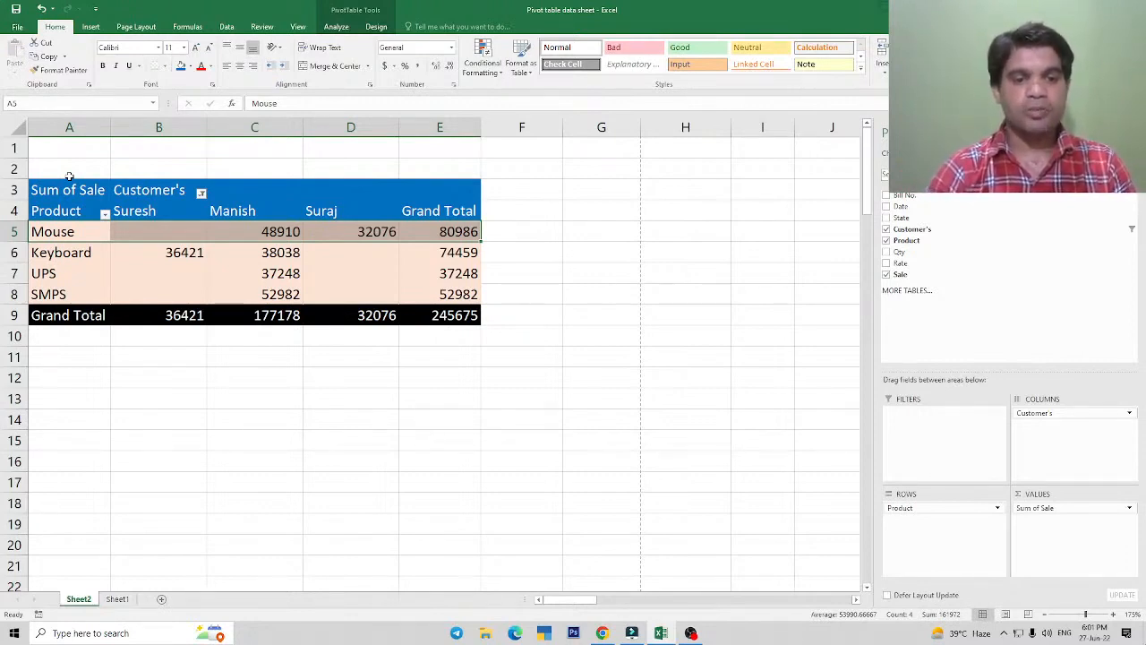
{"action": "left_click", "coordinate": [254, 259]}
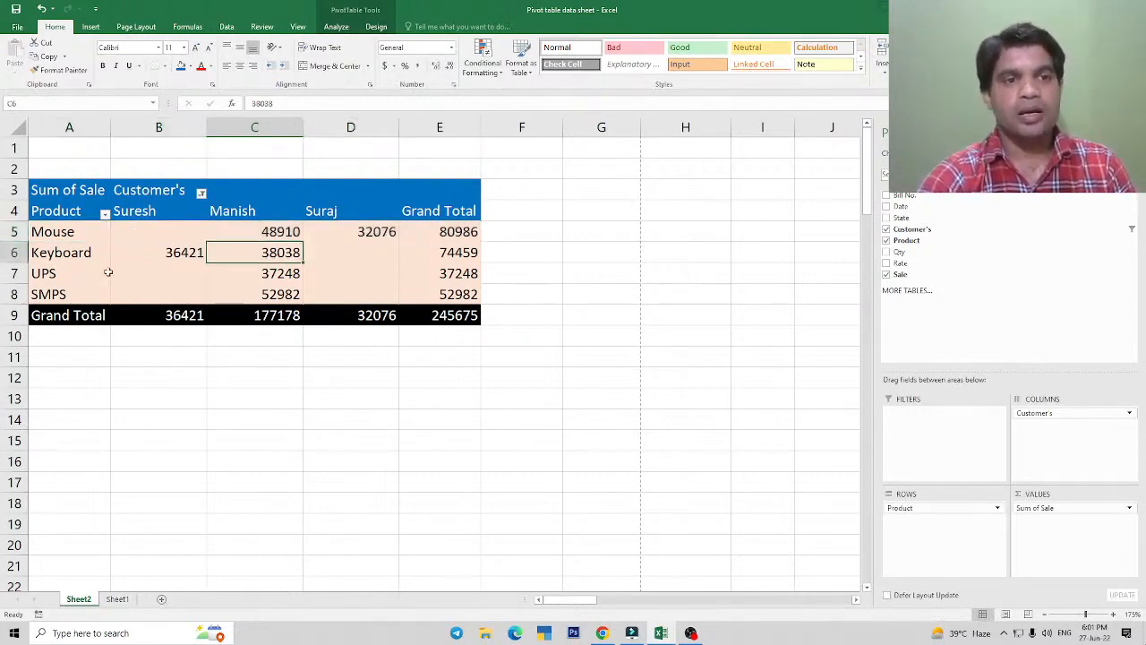
{"action": "left_click_drag", "start_coordinate": [63, 234], "coordinate": [439, 291]}
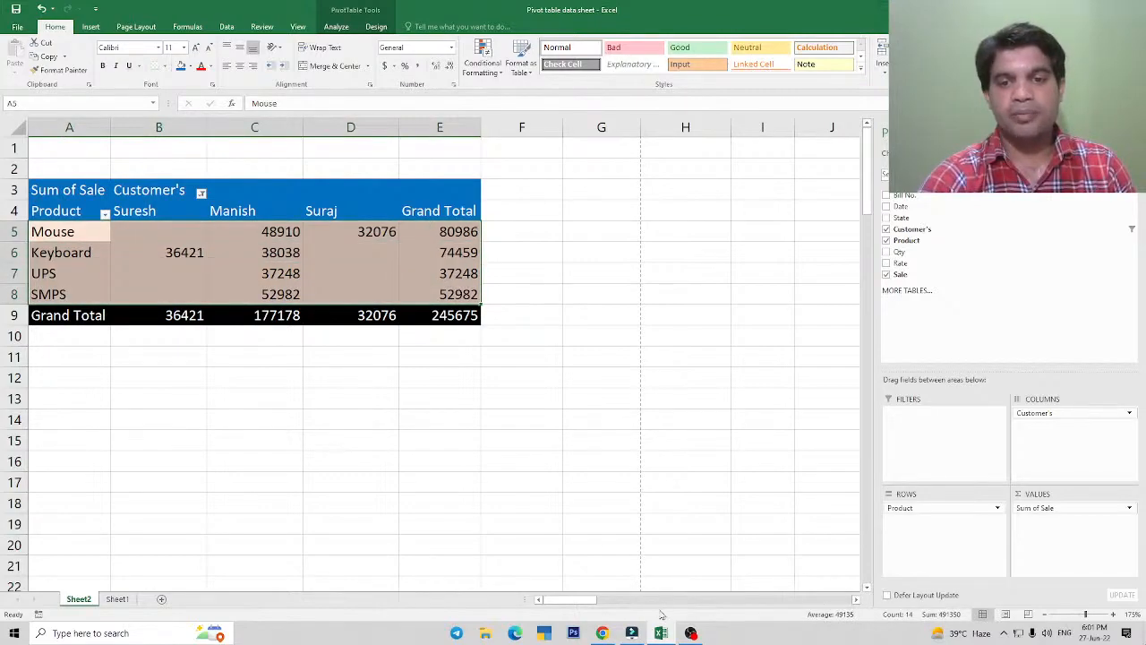